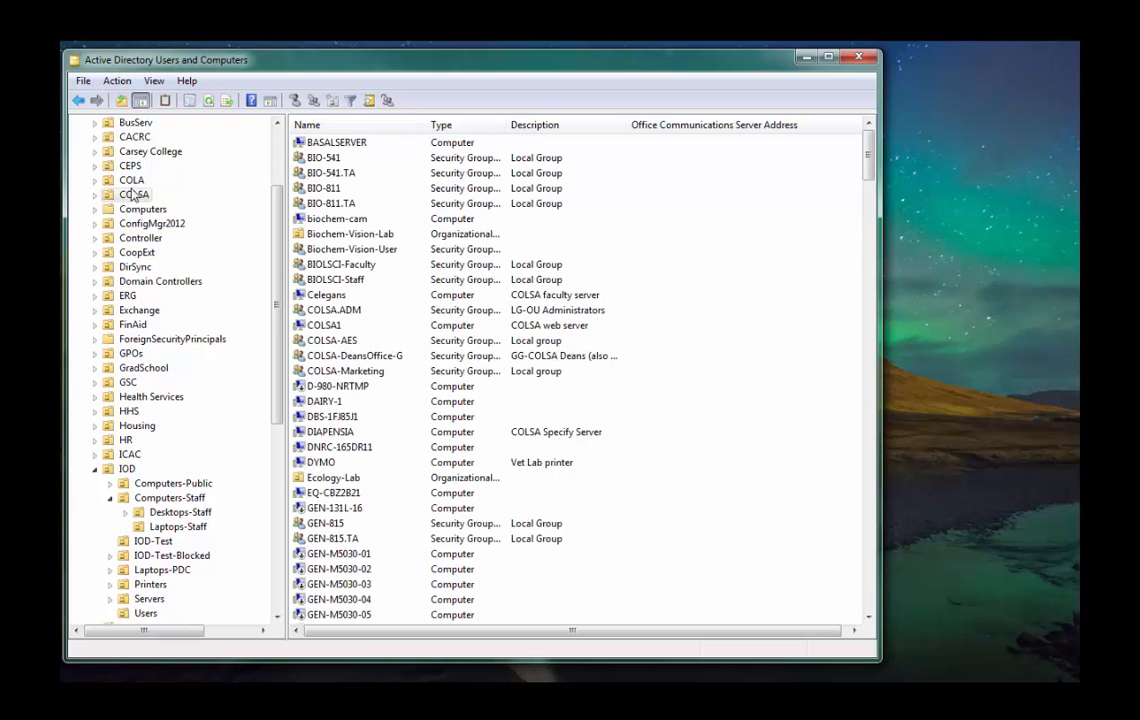
Examine the contents of the COLA organizational unit and reposition the Active Directory Users and Computers window.
{"action": "left_click", "coordinate": [128, 180]}
{"action": "scroll", "coordinate": [131, 189], "scroll_direction": "down", "scroll_amount": 1}
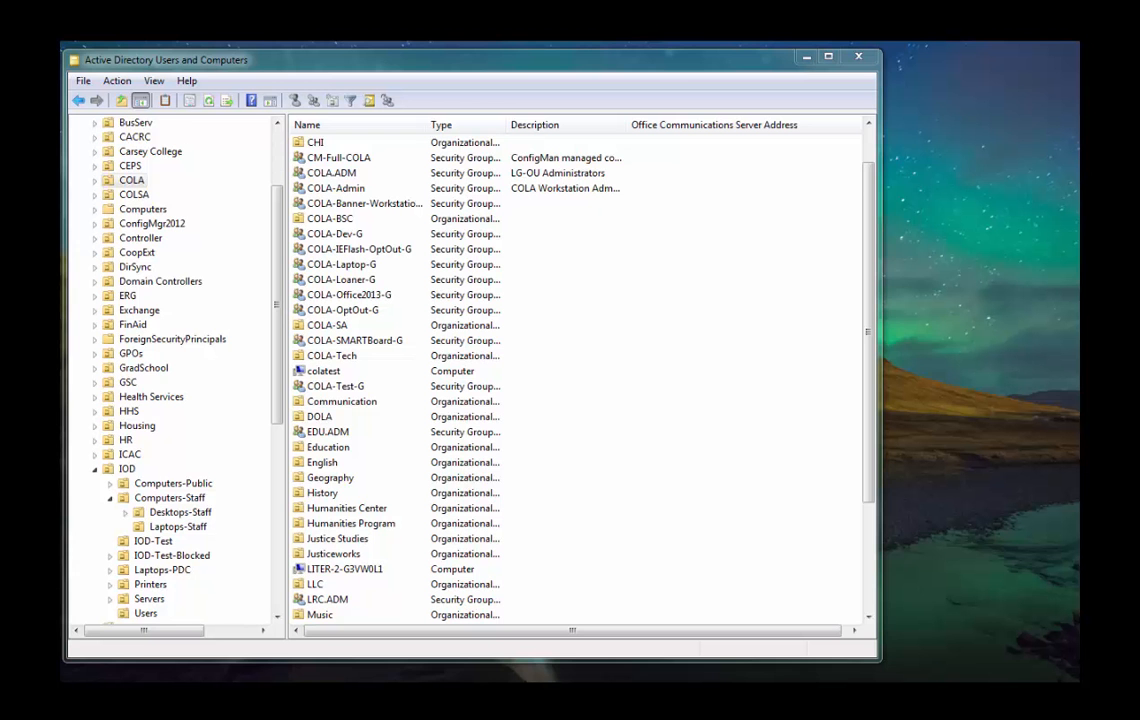
{"action": "left_click_drag", "start_coordinate": [202, 64], "coordinate": [234, 71]}
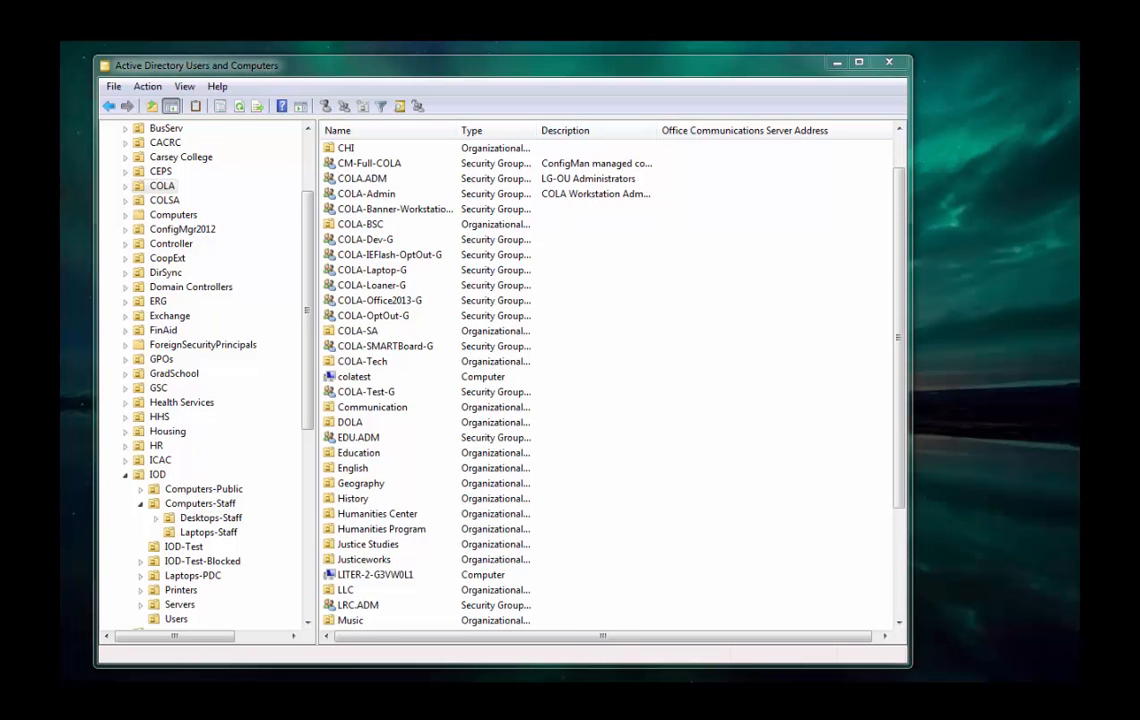
Compare the domain tree in Group Policy Management with Active Directory Users and Computers, viewing the CEPS organizational unit there.
{"action": "left_click_drag", "start_coordinate": [62, 215], "coordinate": [692, 100]}
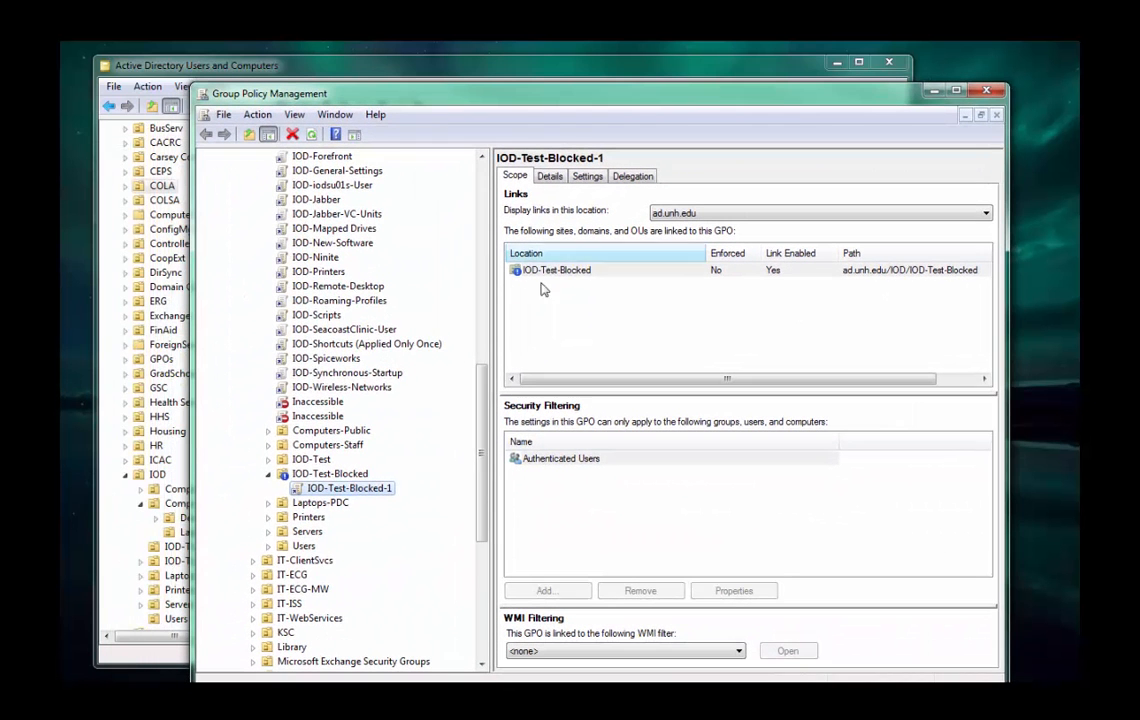
{"action": "left_click_drag", "start_coordinate": [480, 418], "coordinate": [472, 208]}
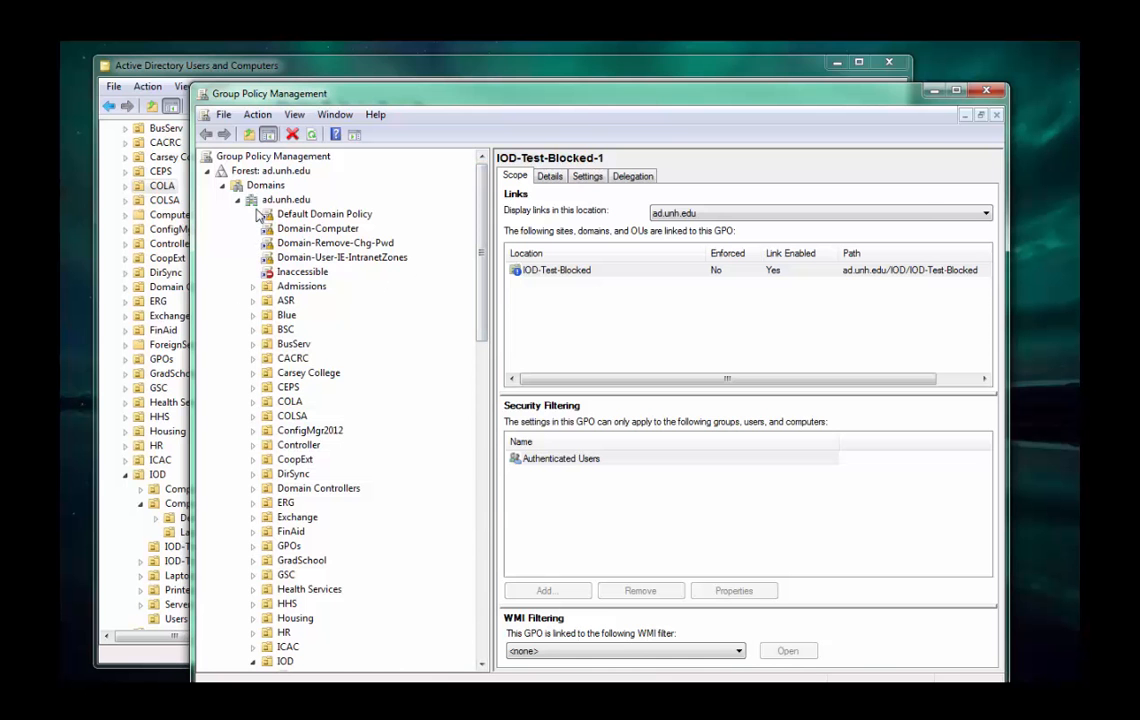
{"action": "left_click", "coordinate": [140, 68]}
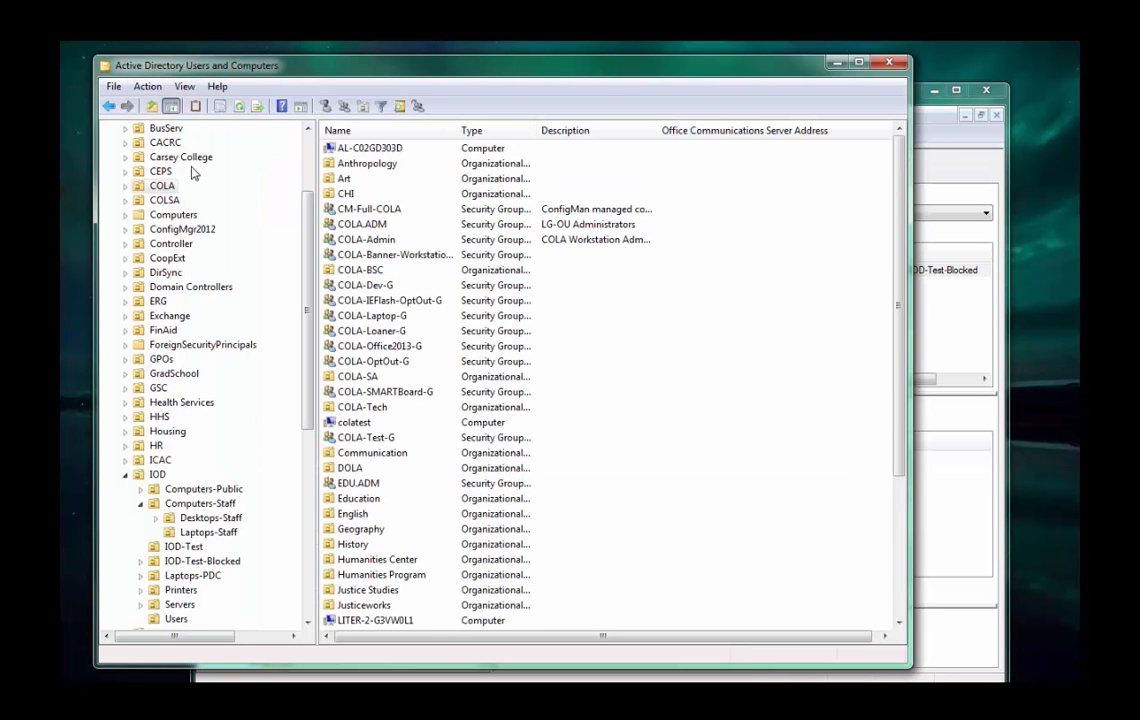
{"action": "left_click", "coordinate": [160, 173]}
{"action": "scroll", "coordinate": [272, 150], "scroll_direction": "up", "scroll_amount": 3}
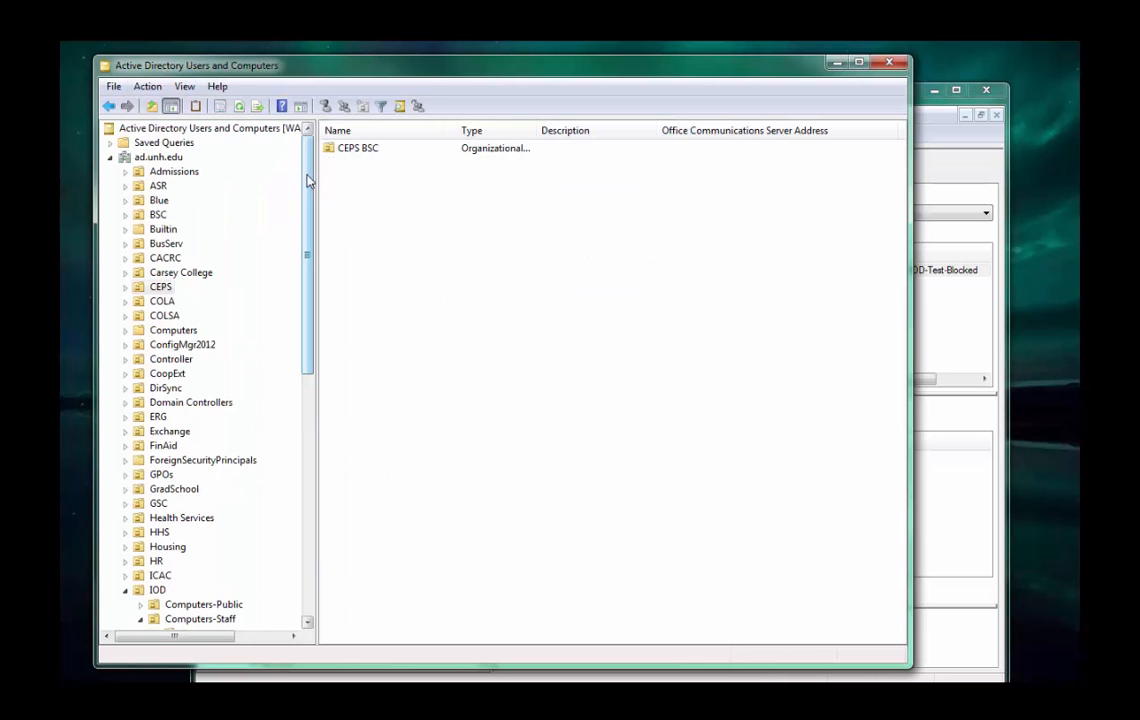
Switch to Group Policy Management and inspect the linked policies of the GSC, GPOs, Domain Controllers, COLA and COLSA organizational units.
{"action": "left_click", "coordinate": [941, 163]}
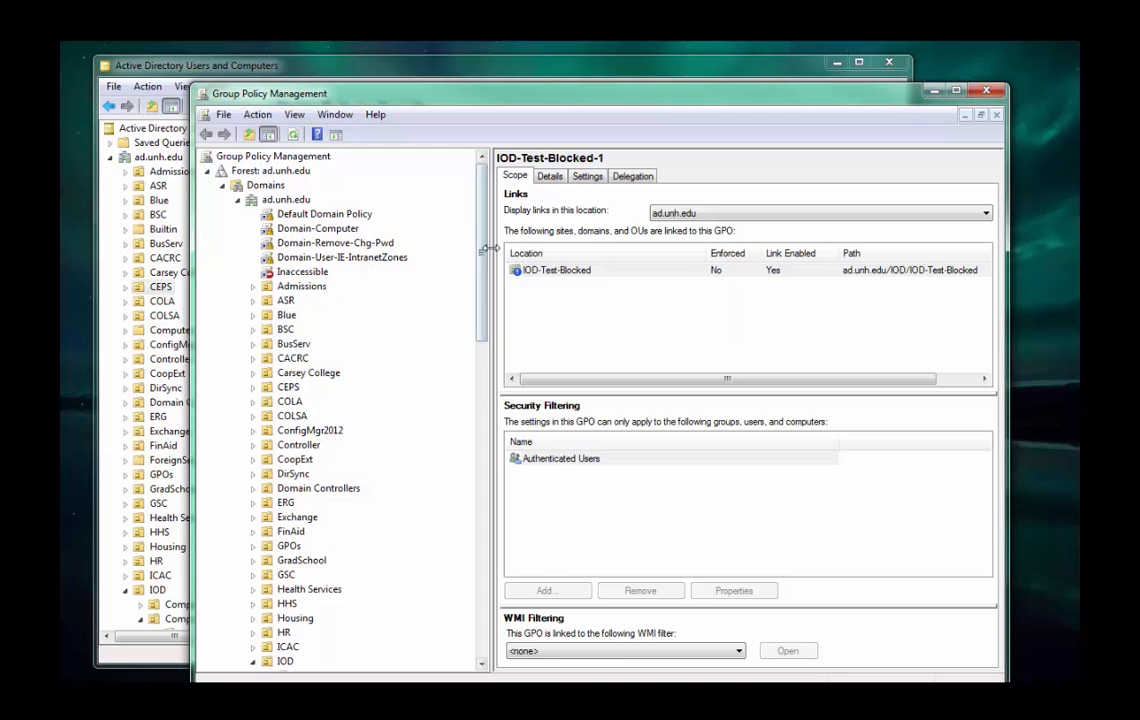
{"action": "scroll", "coordinate": [481, 289], "scroll_direction": "down", "scroll_amount": 4}
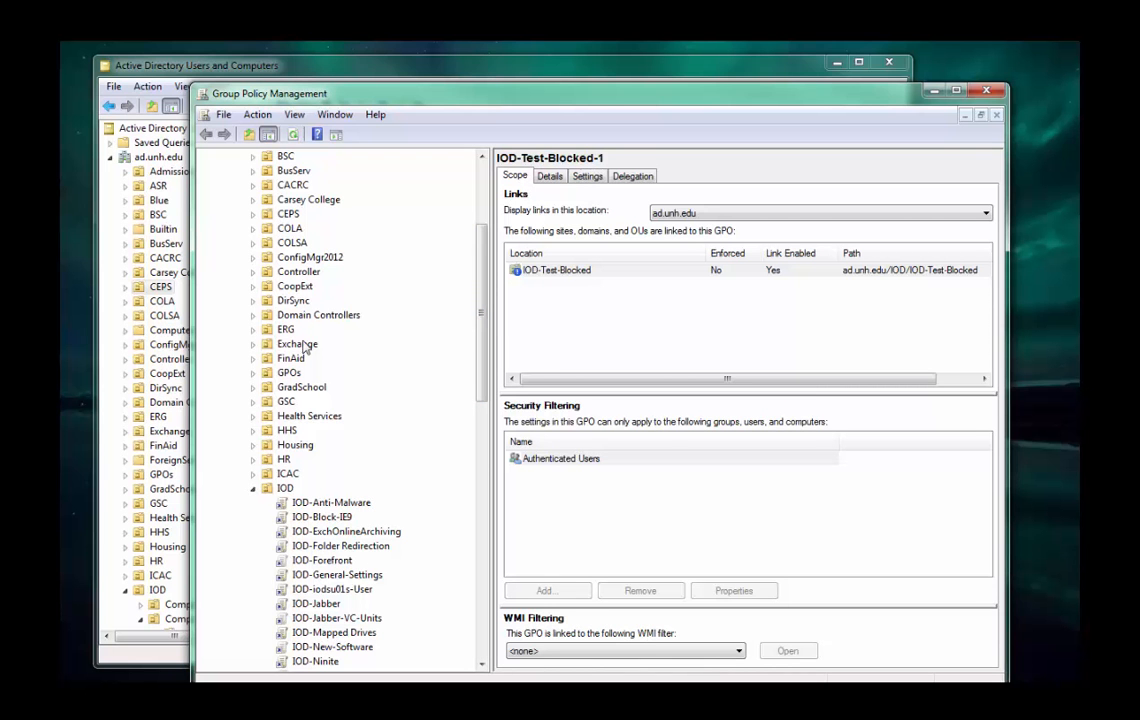
{"action": "left_click", "coordinate": [266, 401]}
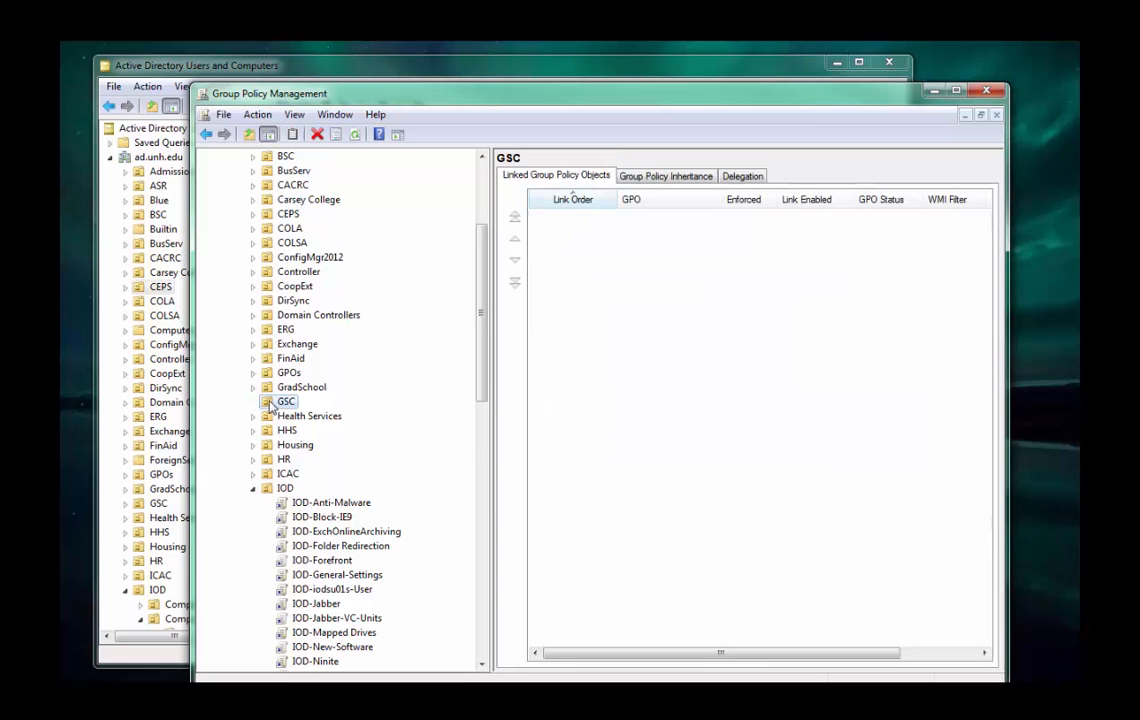
{"action": "left_click", "coordinate": [270, 373]}
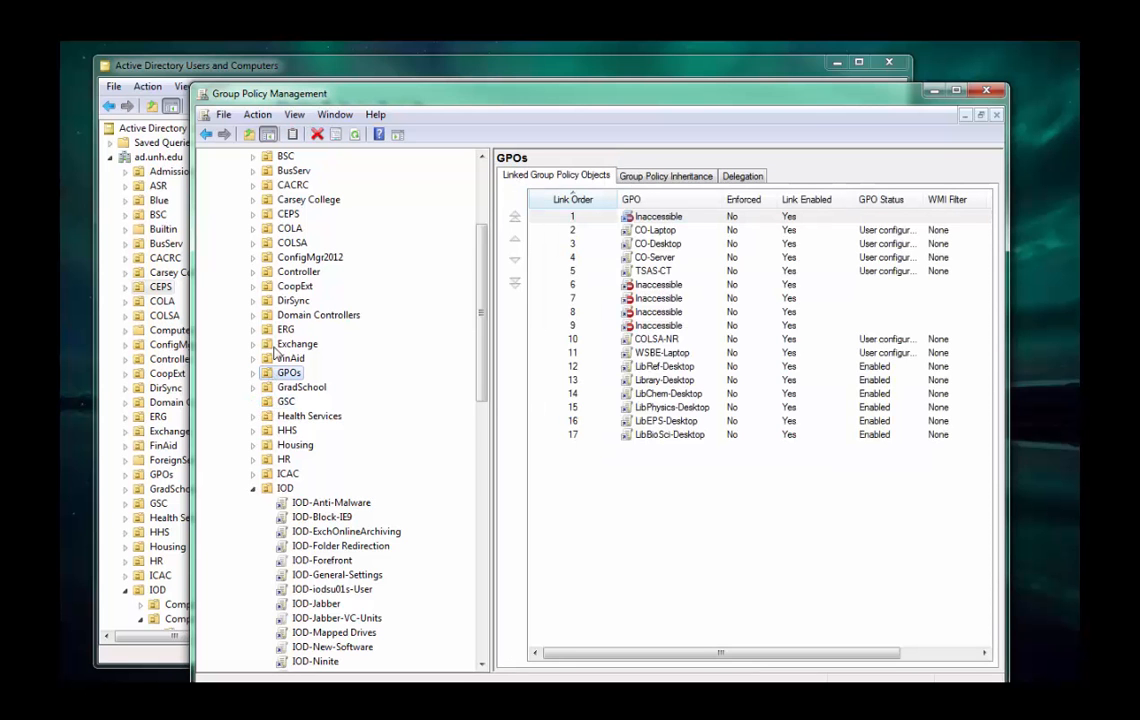
{"action": "left_click", "coordinate": [275, 316]}
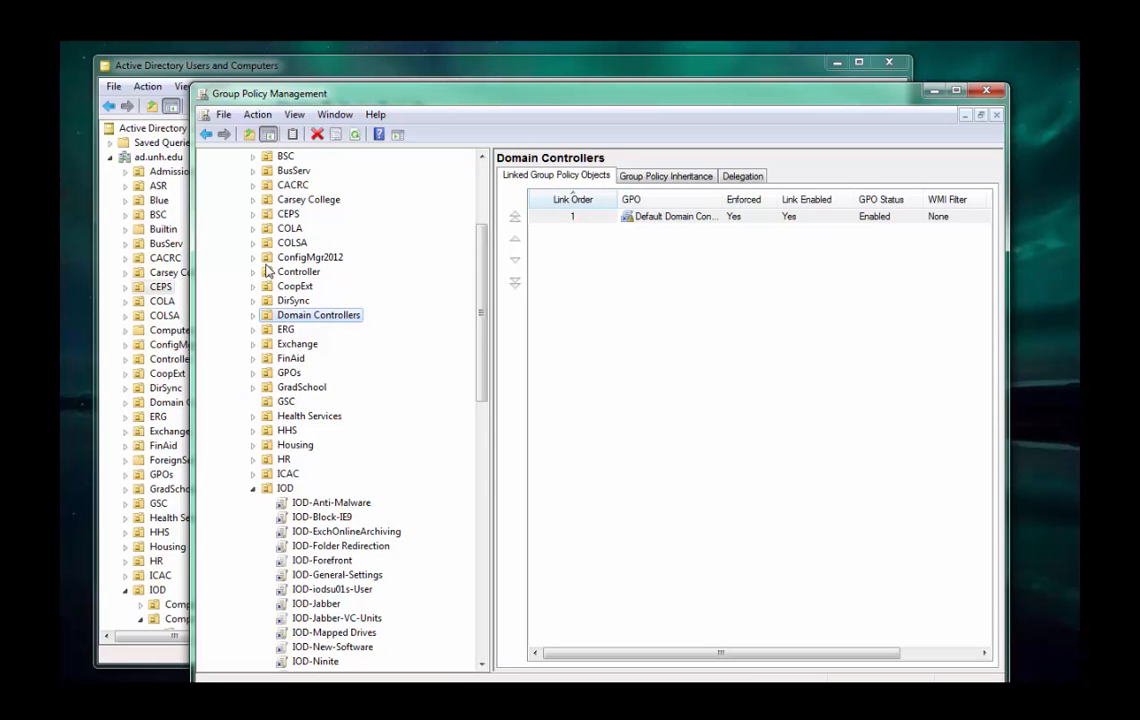
{"action": "left_click", "coordinate": [272, 229]}
{"action": "left_click", "coordinate": [267, 245]}
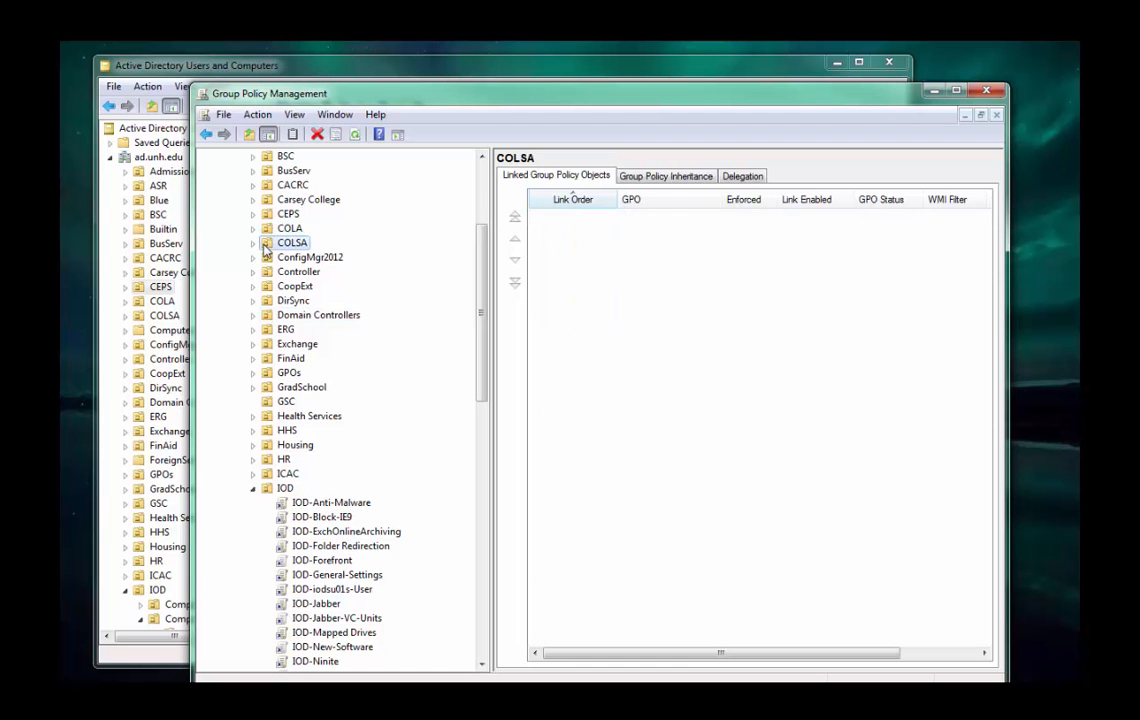
Review the policies linked to the IOD organizational unit and the scope of IOD-Mapped Drives and IOD-Anti-Malware.
{"action": "left_click", "coordinate": [283, 489]}
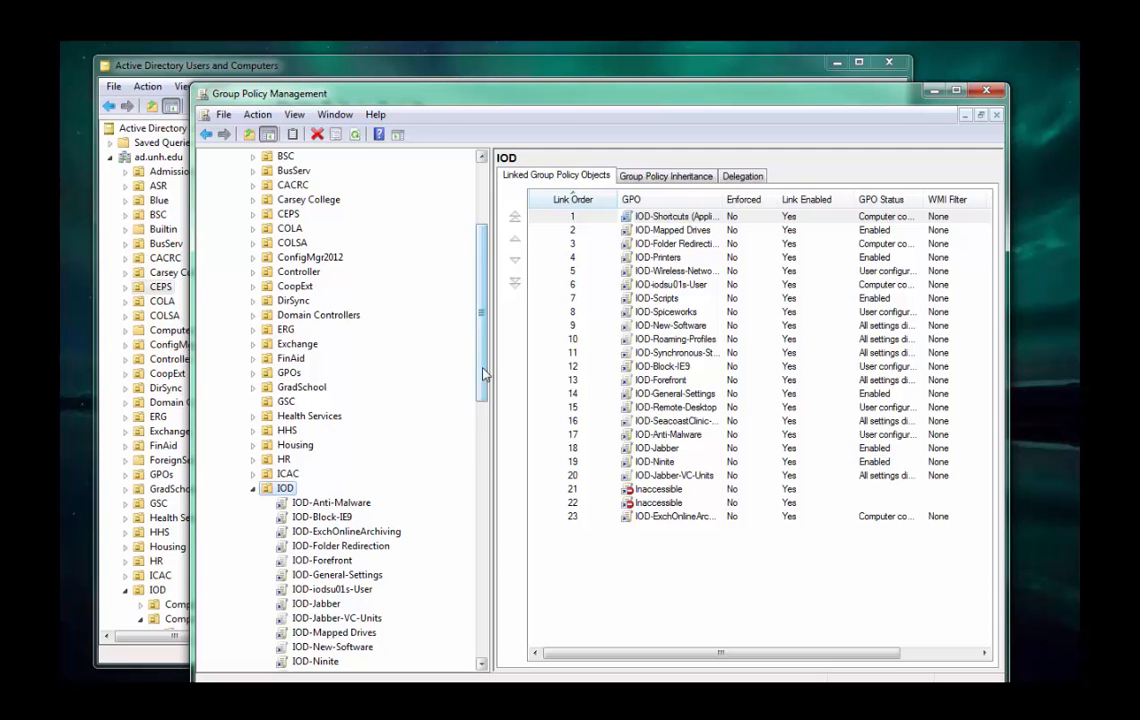
{"action": "left_click_drag", "start_coordinate": [483, 377], "coordinate": [487, 452]}
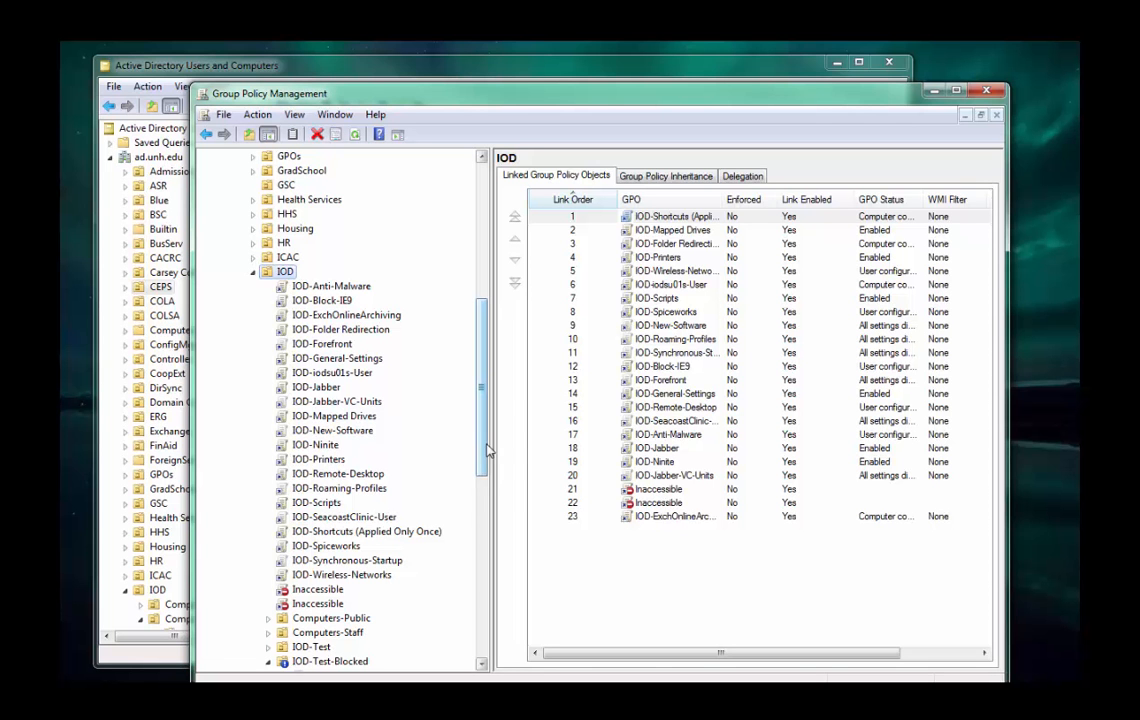
{"action": "left_click", "coordinate": [349, 418]}
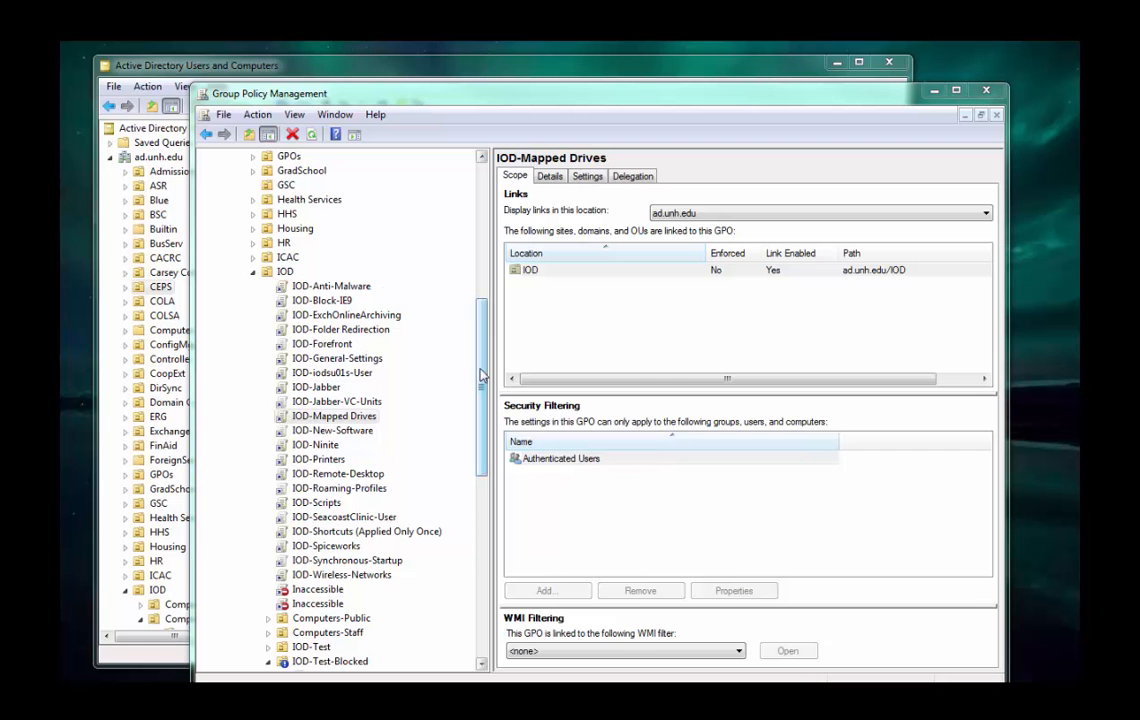
{"action": "left_click", "coordinate": [310, 288]}
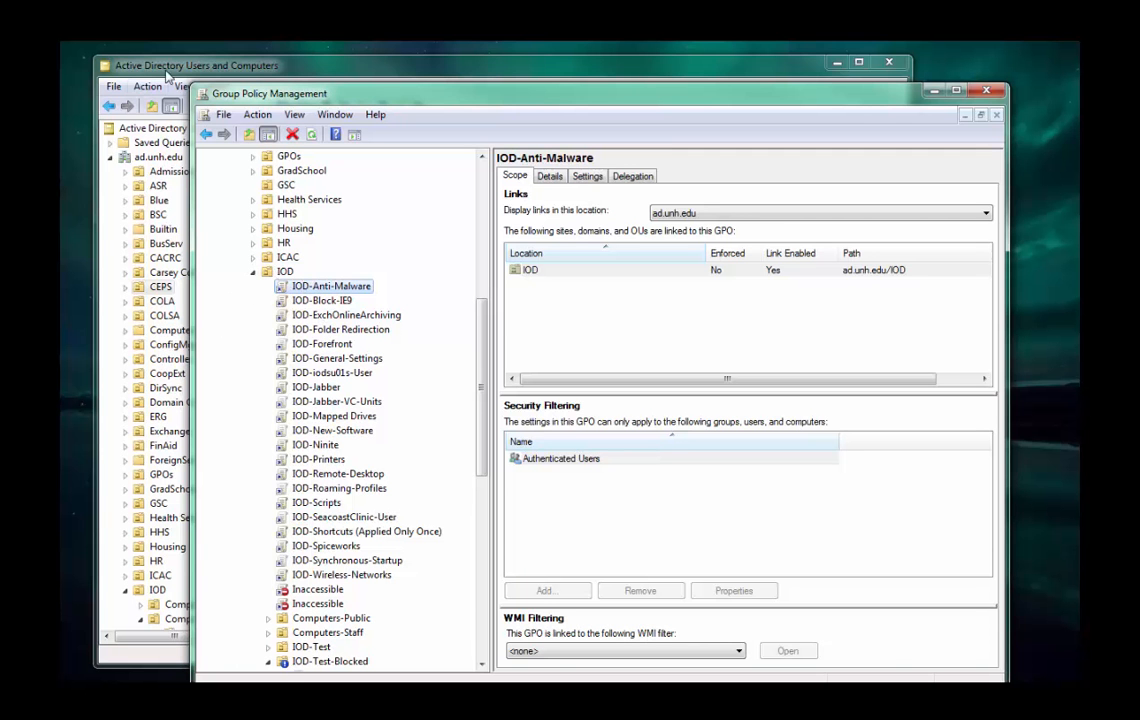
Move the Group Policy Management window so both domain trees are visible, and look over the IOD policies and sub-units.
{"action": "left_click_drag", "start_coordinate": [257, 101], "coordinate": [372, 71]}
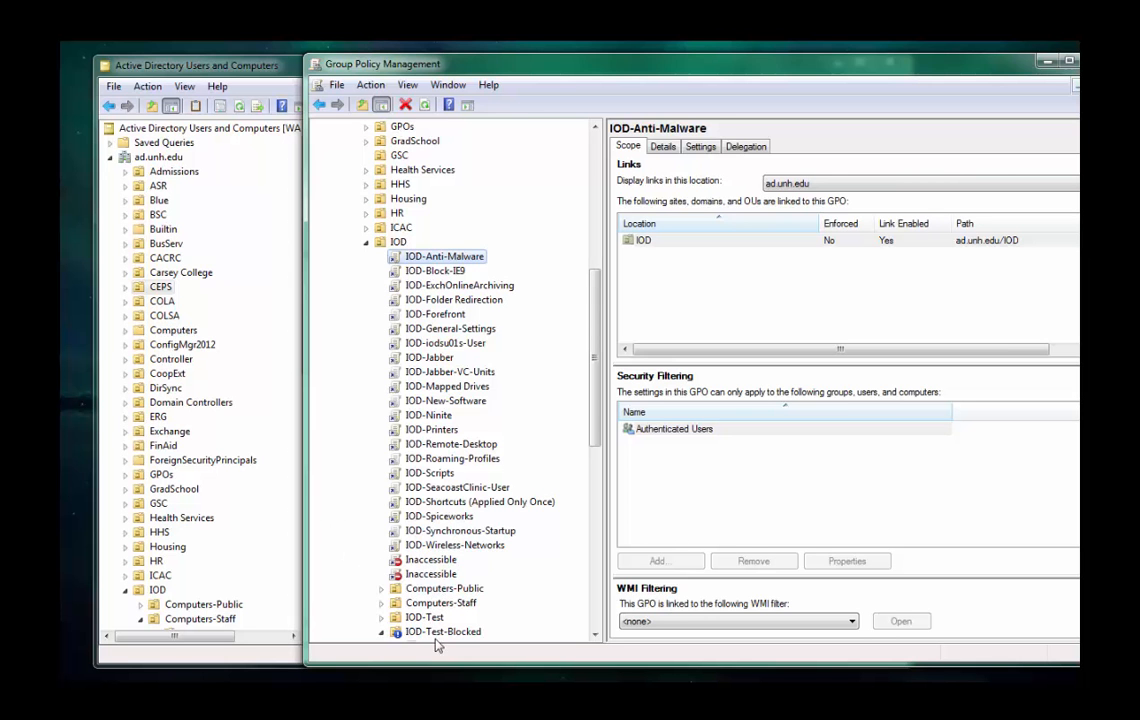
{"action": "scroll", "coordinate": [438, 634], "scroll_direction": "down", "scroll_amount": 1}
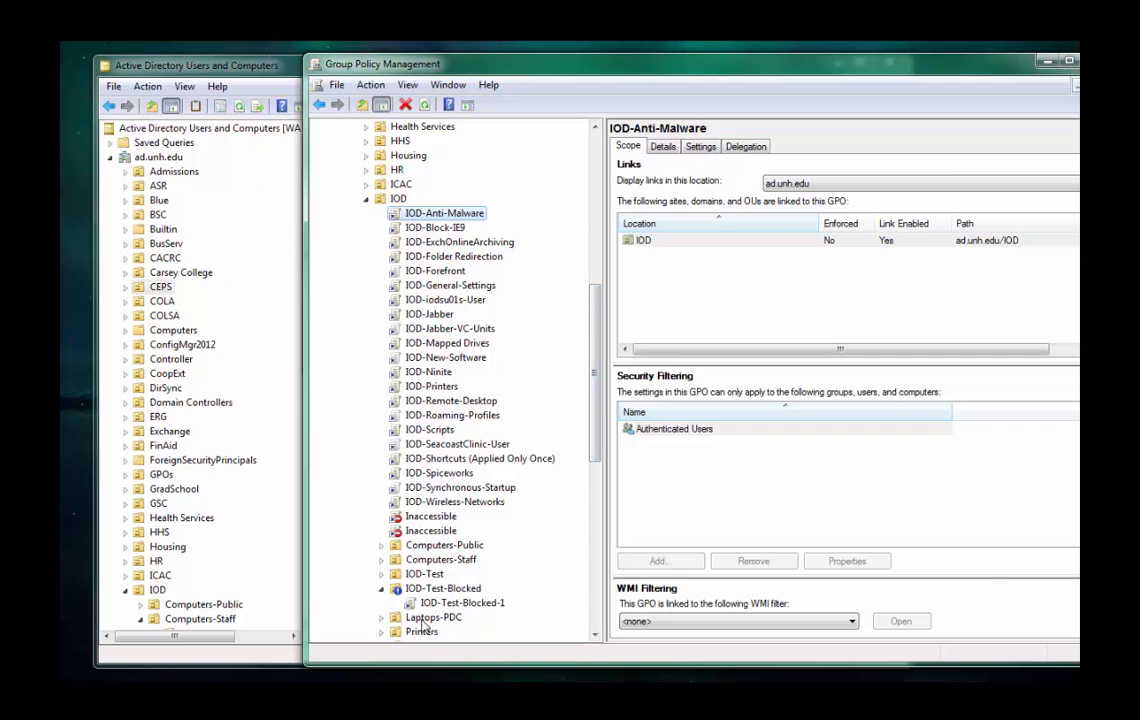
{"action": "scroll", "coordinate": [468, 525], "scroll_direction": "down", "scroll_amount": 3}
{"action": "scroll", "coordinate": [471, 522], "scroll_direction": "up", "scroll_amount": 3}
Inspect the members of the IOD-New-Software-G group in the security filtering of the IOD-New-Software policy, discarding any changes.
{"action": "left_click", "coordinate": [440, 360]}
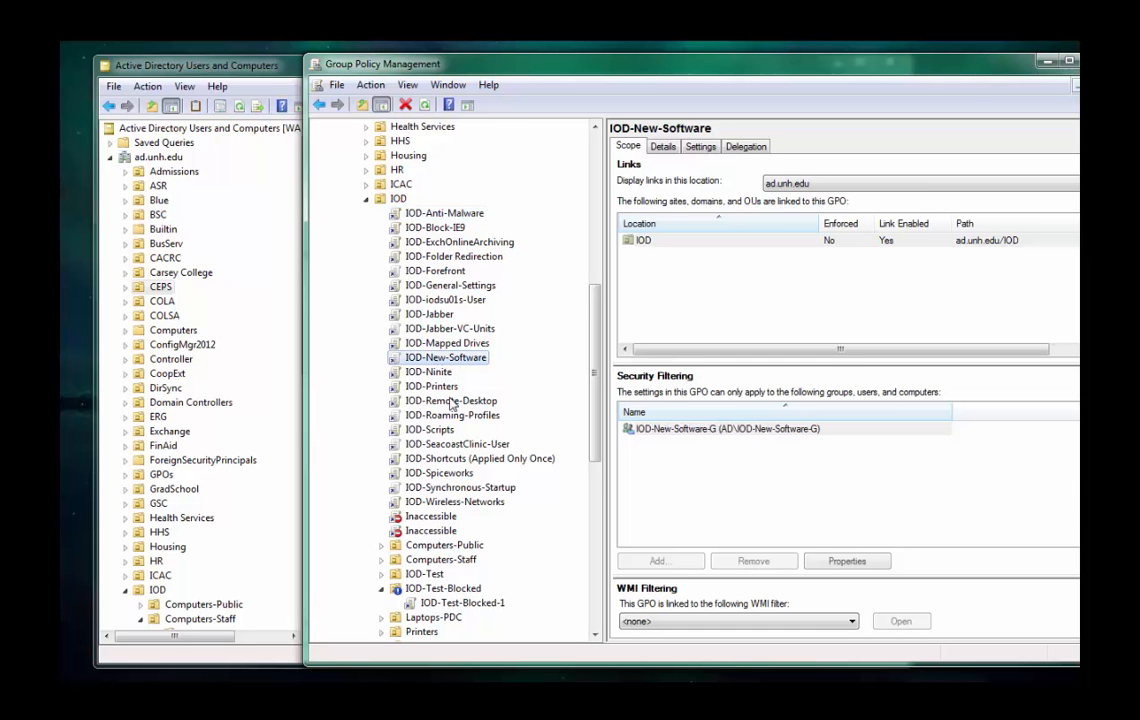
{"action": "left_click", "coordinate": [670, 430]}
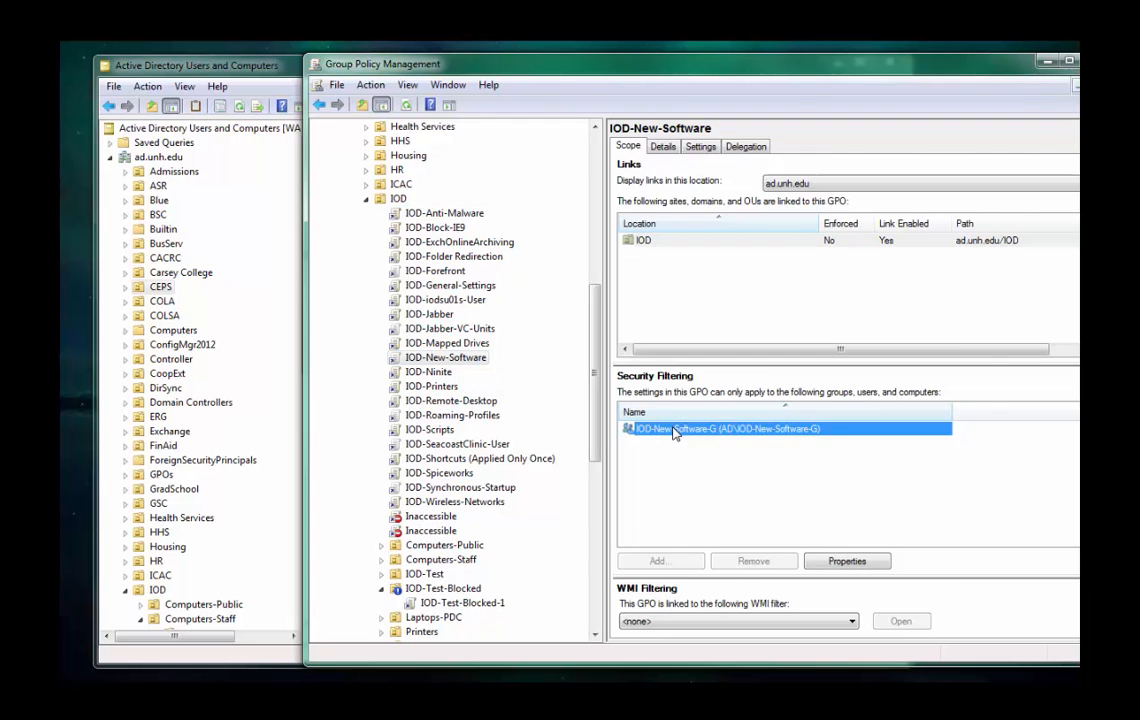
{"action": "double_click", "coordinate": [672, 430]}
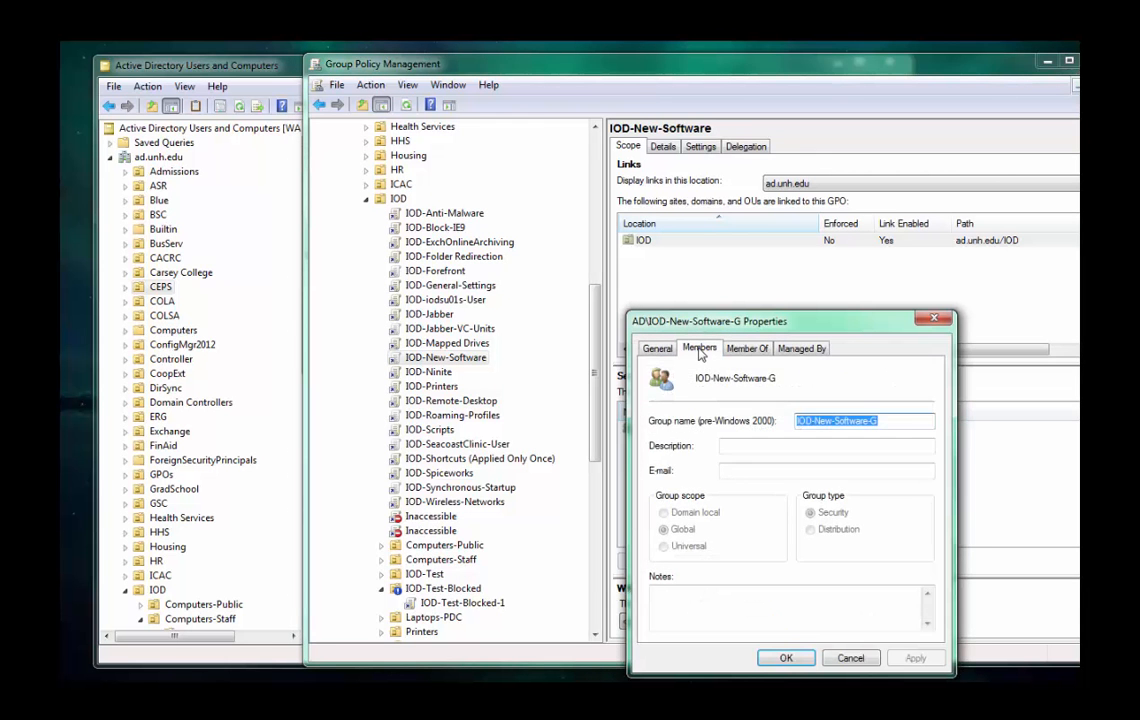
{"action": "left_click", "coordinate": [699, 348]}
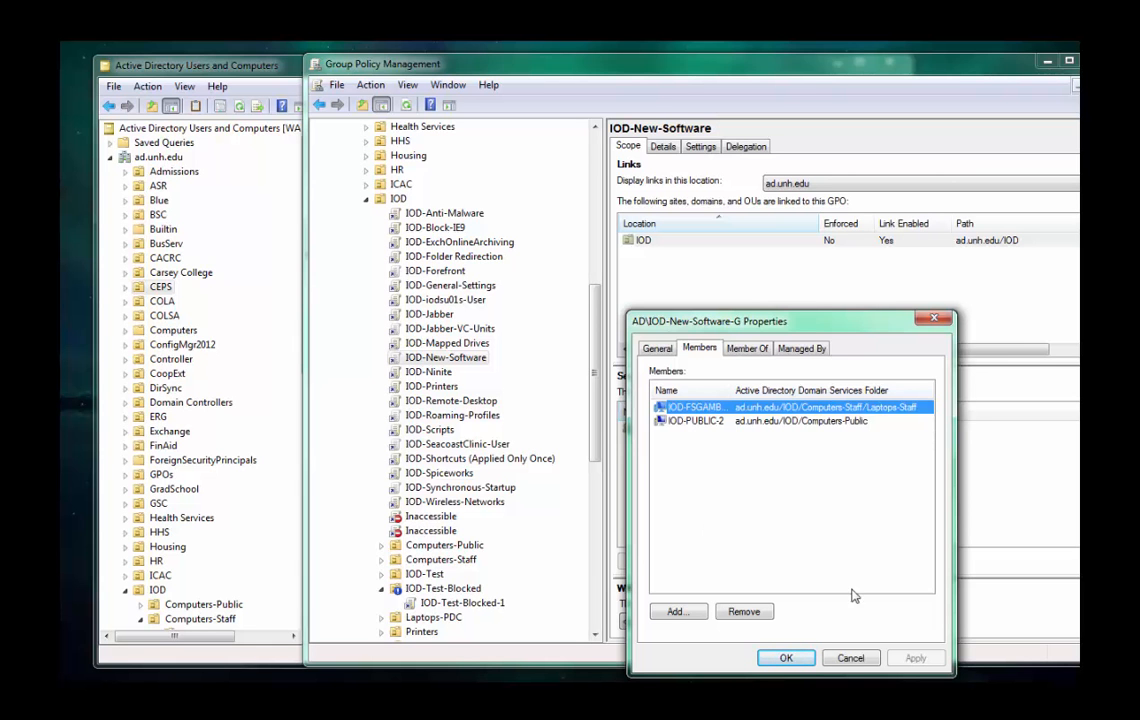
{"action": "left_click", "coordinate": [855, 660]}
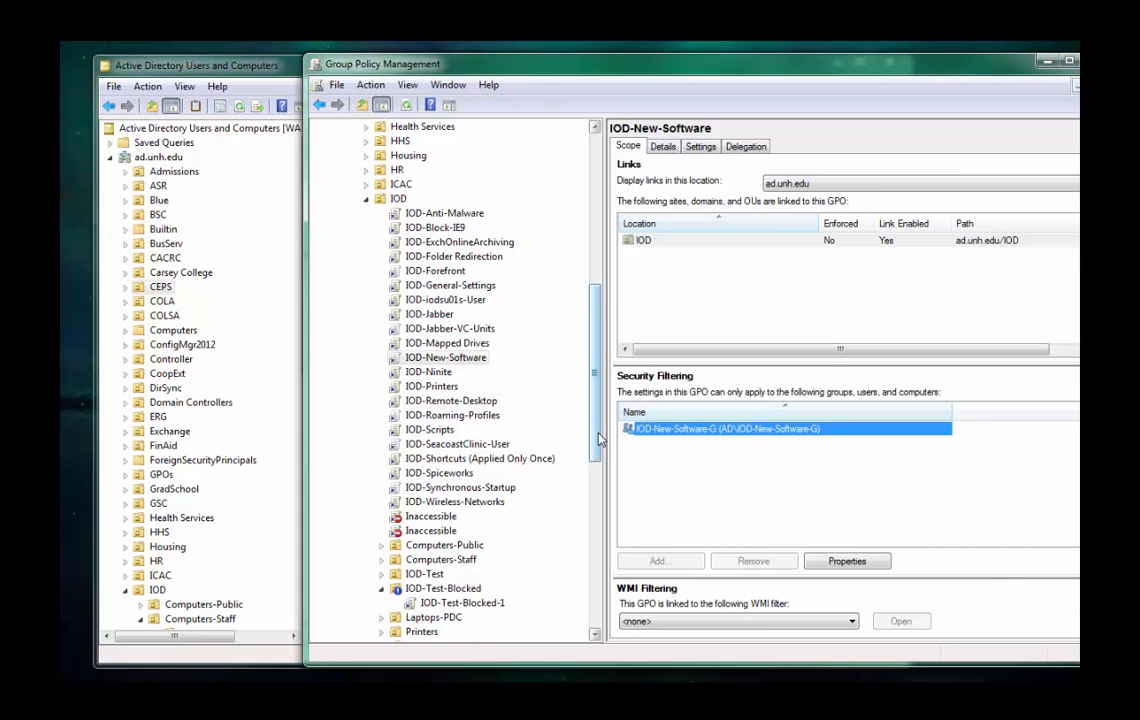
Open the IOD-New-Software policy under the IOD organizational unit for editing.
{"action": "right_click", "coordinate": [475, 363]}
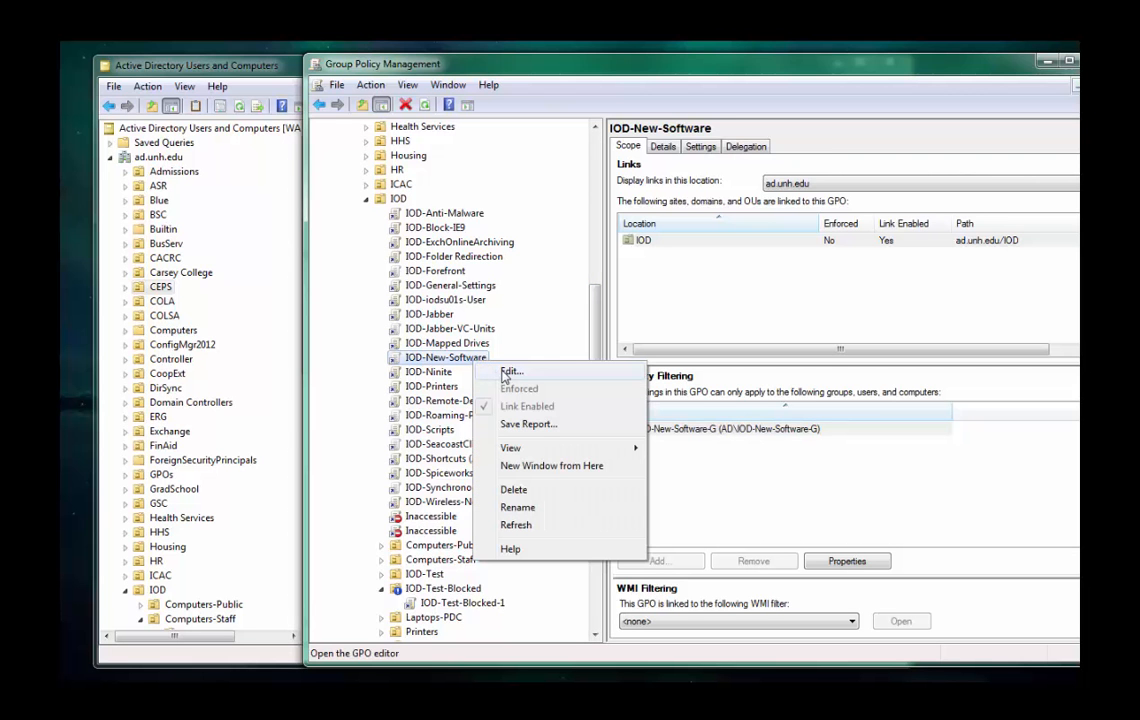
{"action": "left_click", "coordinate": [506, 372]}
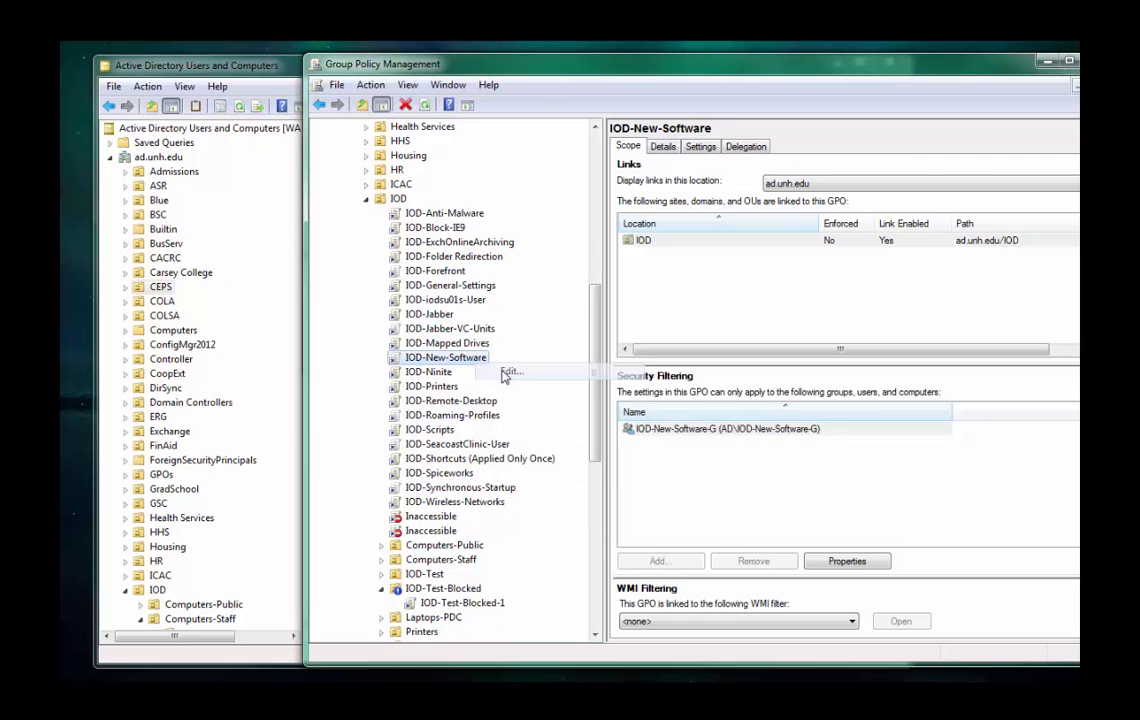
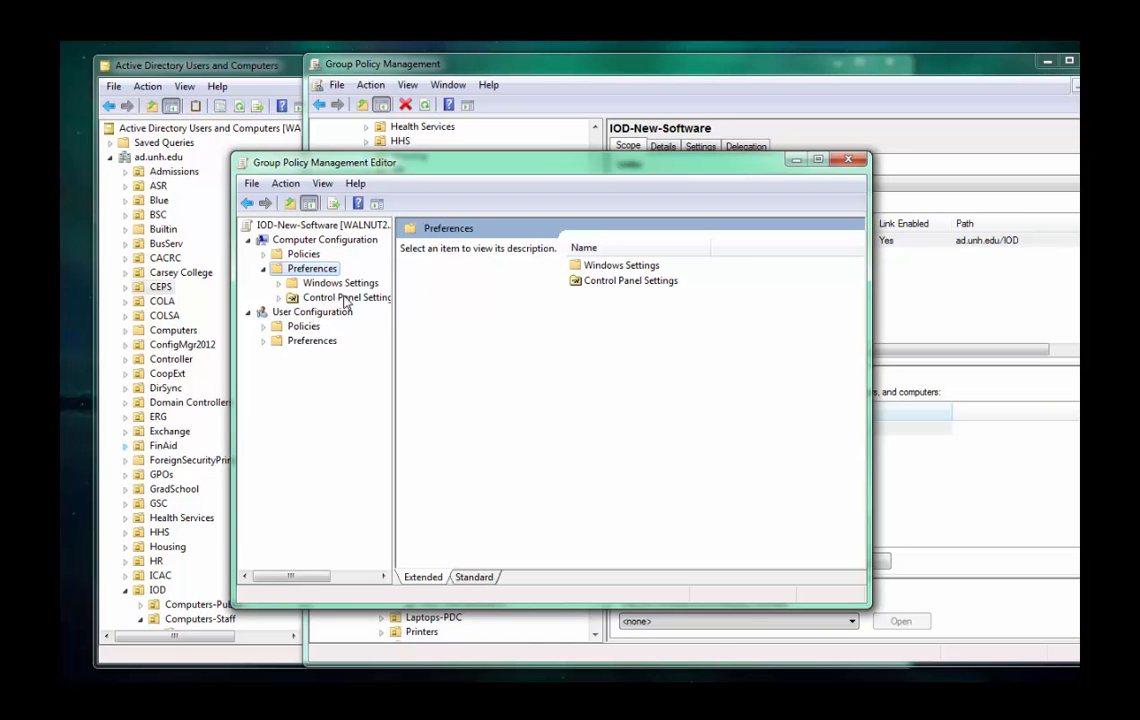
Add a local user item with the user name admin to the Local Users and Groups preferences under Computer Configuration.
{"action": "double_click", "coordinate": [344, 298]}
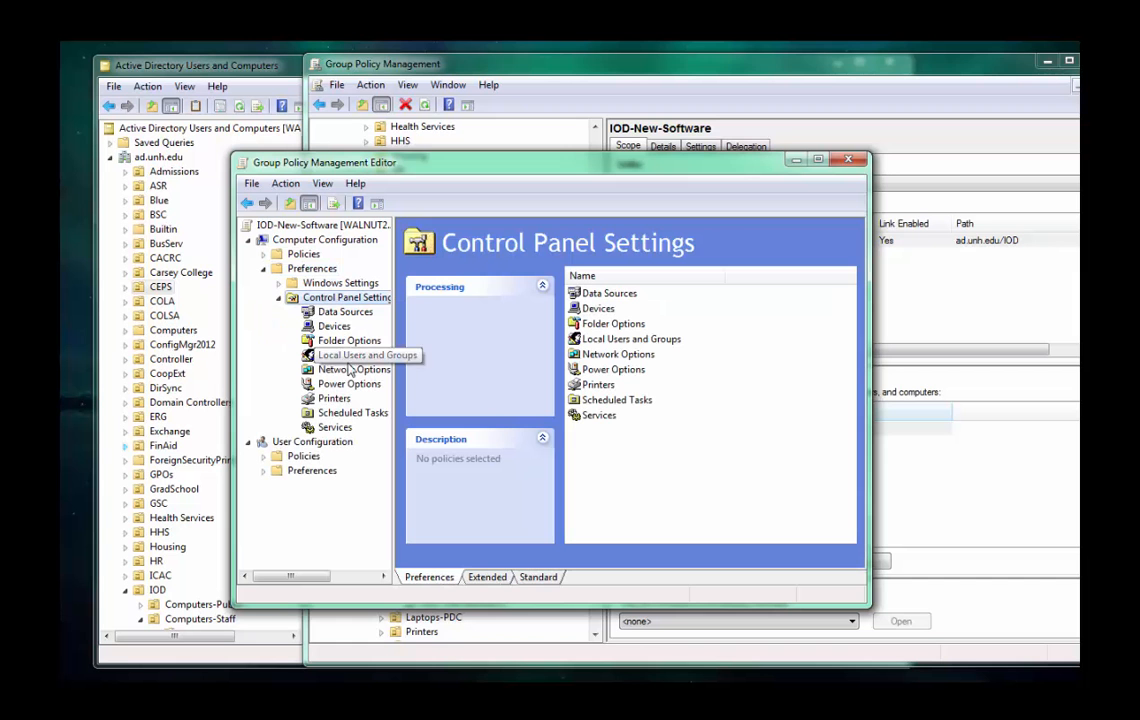
{"action": "left_click", "coordinate": [345, 356]}
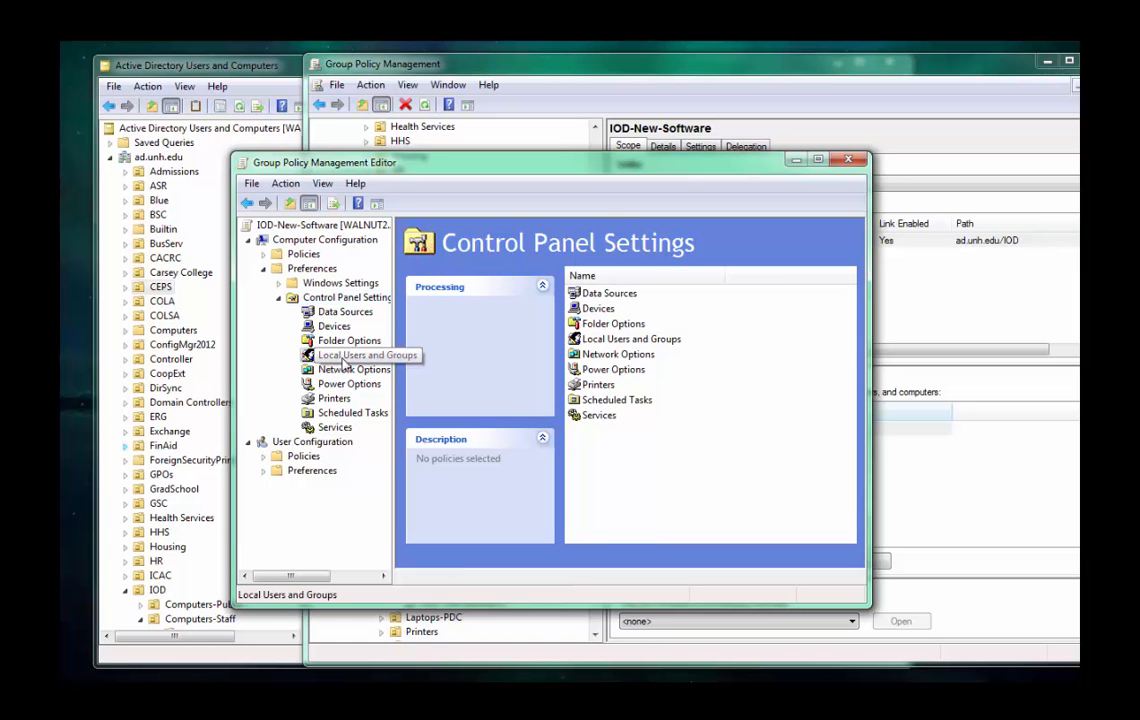
{"action": "right_click", "coordinate": [633, 342]}
{"action": "mouse_move", "coordinate": [645, 341]}
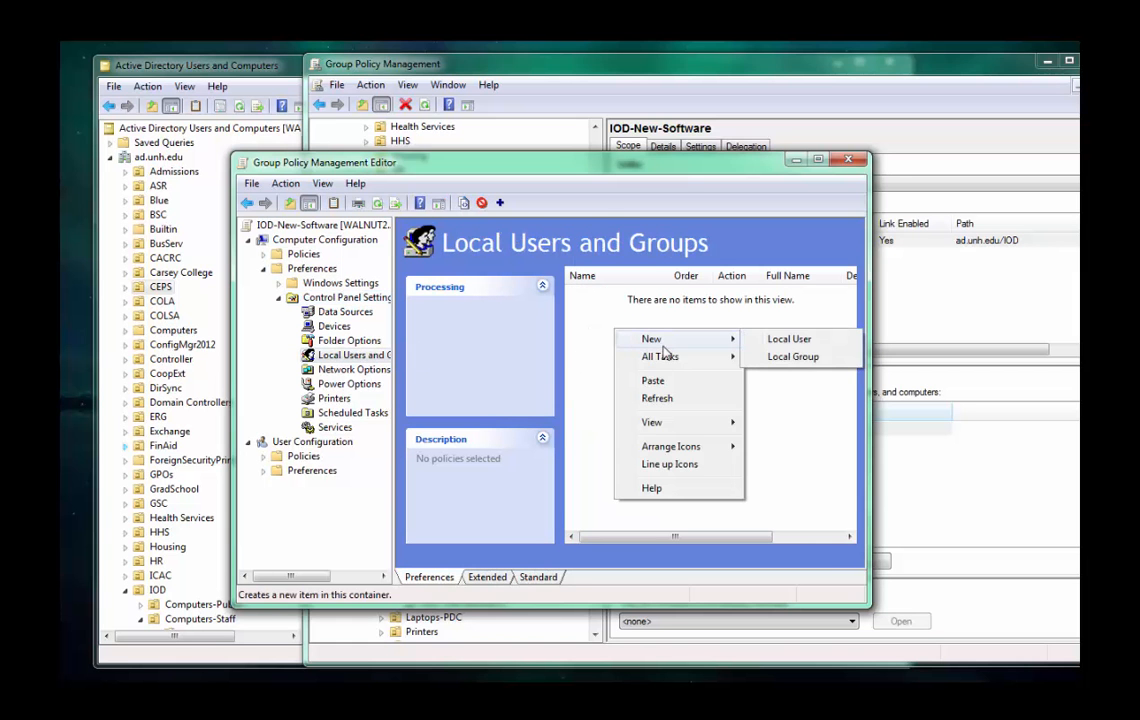
{"action": "left_click", "coordinate": [773, 339]}
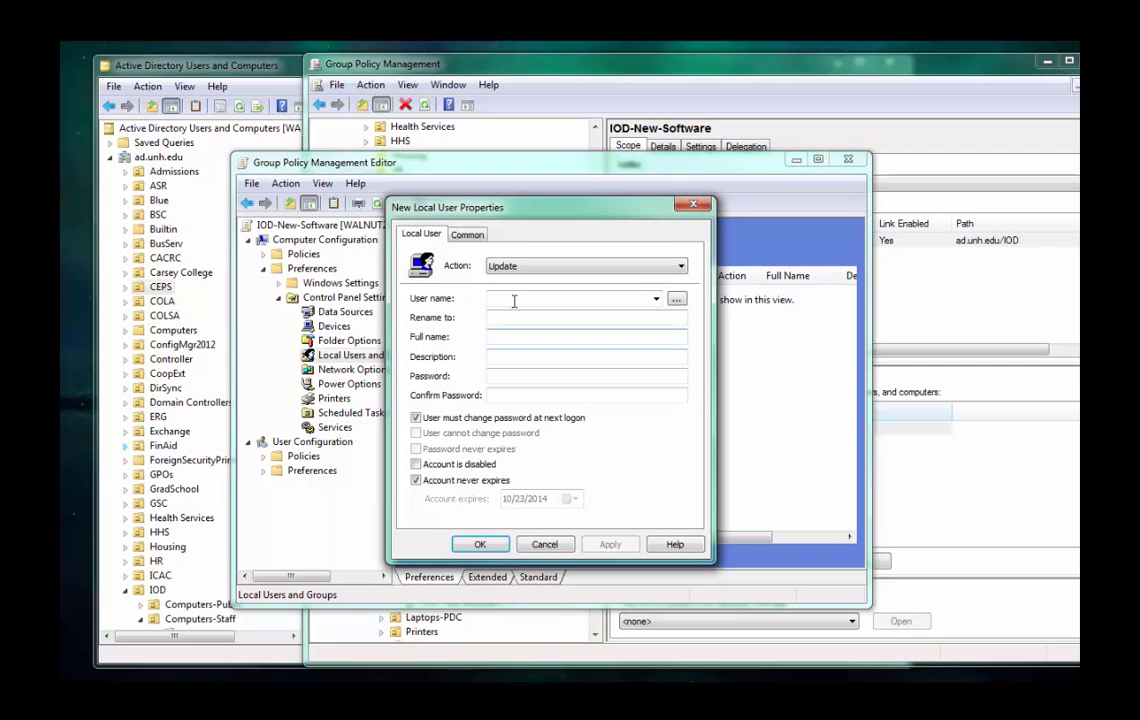
{"action": "left_click", "coordinate": [516, 298]}
{"action": "type", "text": "admin"}
Set the action of the admin local user item to Delete and enable item-level targeting for it.
{"action": "left_click", "coordinate": [520, 266]}
{"action": "left_click", "coordinate": [520, 317]}
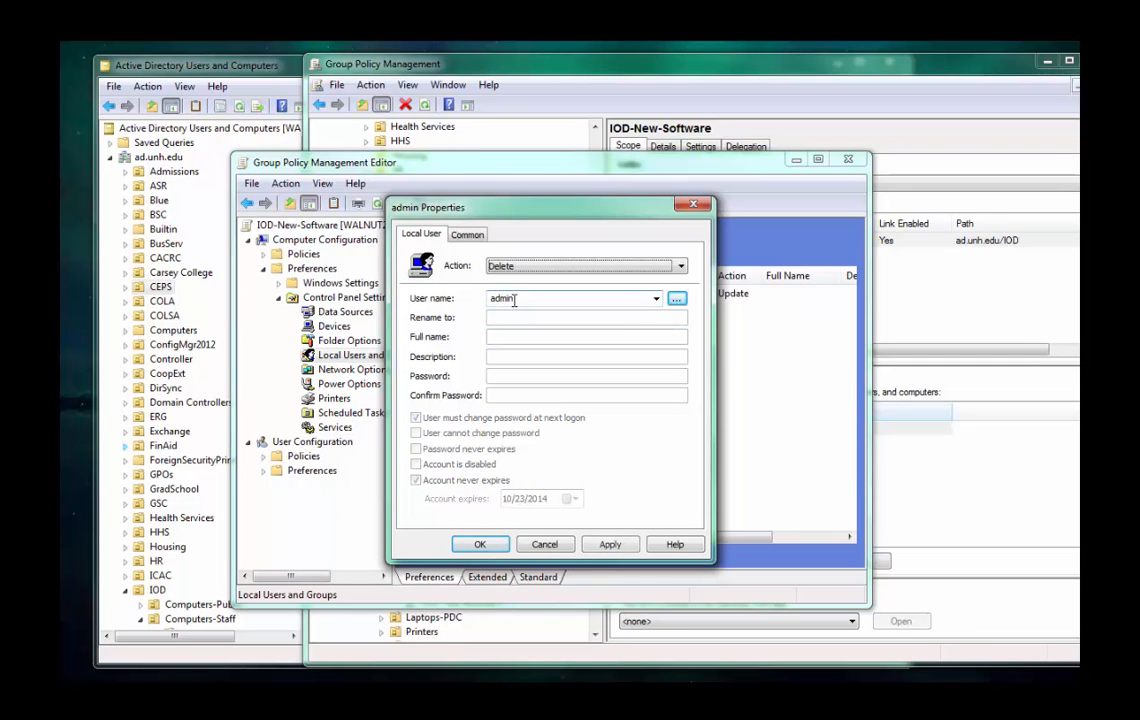
{"action": "left_click", "coordinate": [478, 237]}
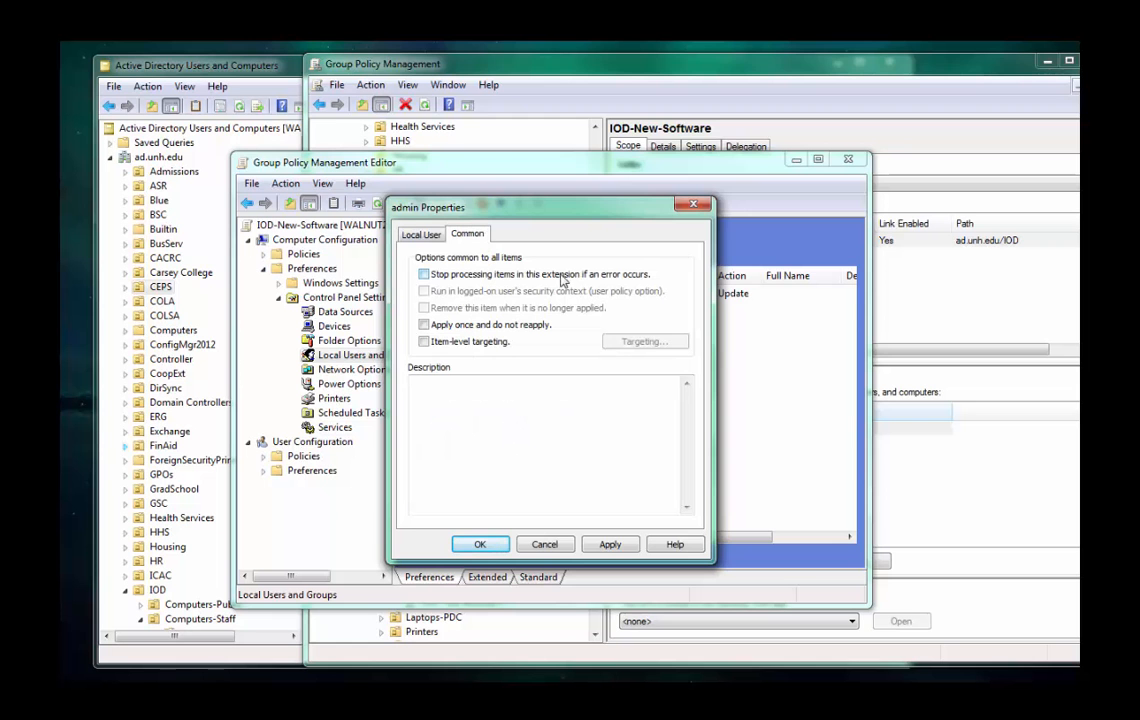
{"action": "left_click", "coordinate": [470, 343]}
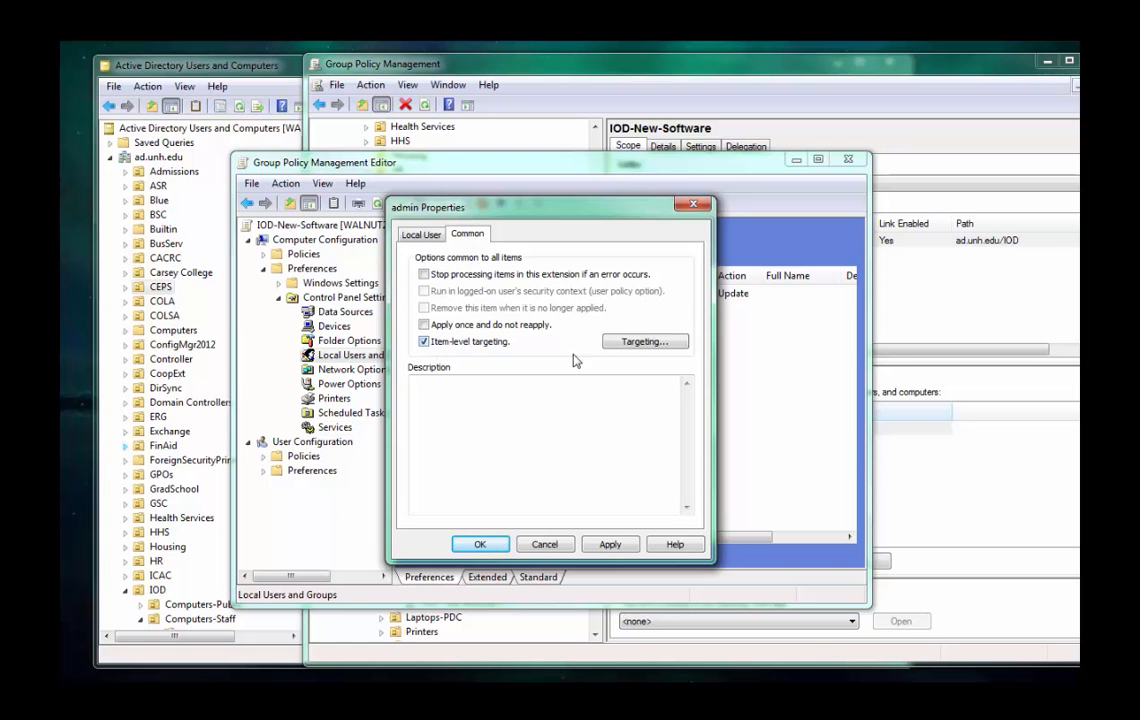
Add a Disk Space targeting item requiring 80 GB of free space on the C: drive.
{"action": "left_click", "coordinate": [638, 343]}
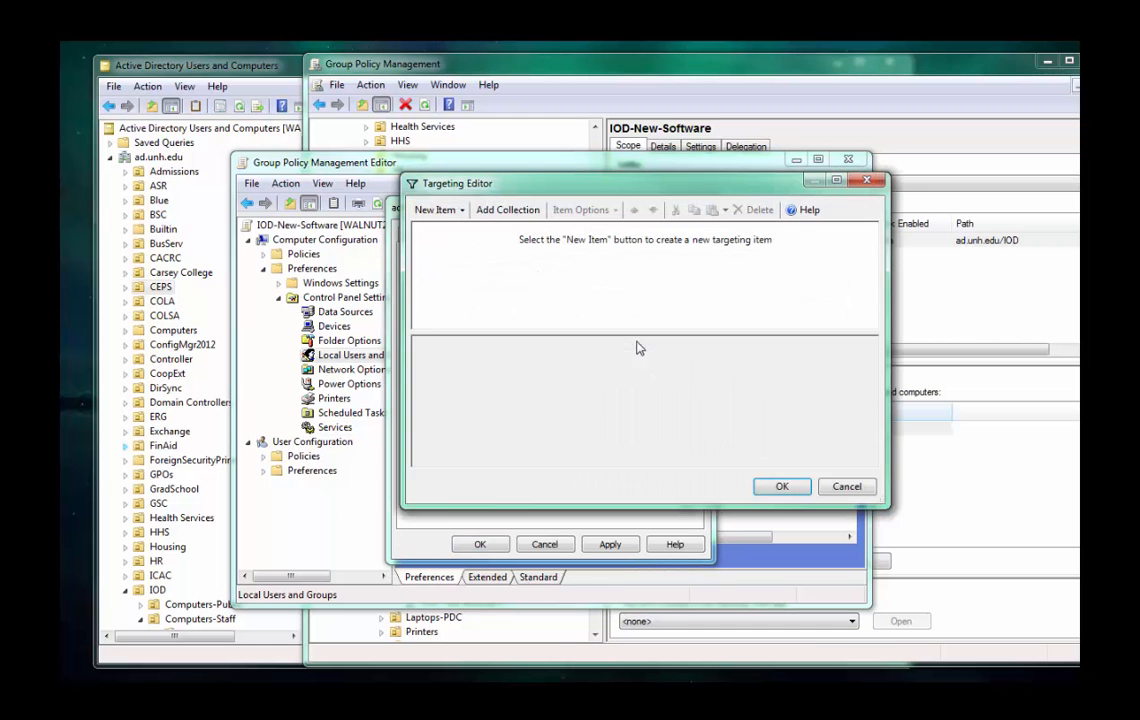
{"action": "left_click", "coordinate": [463, 210]}
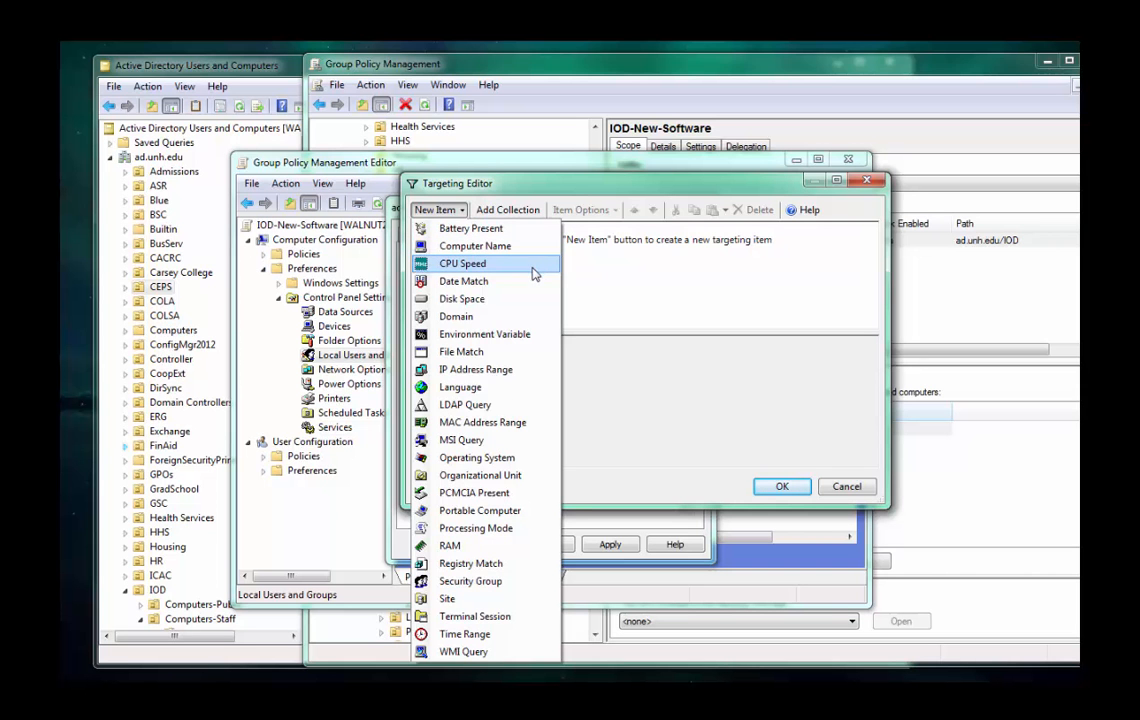
{"action": "left_click", "coordinate": [530, 304]}
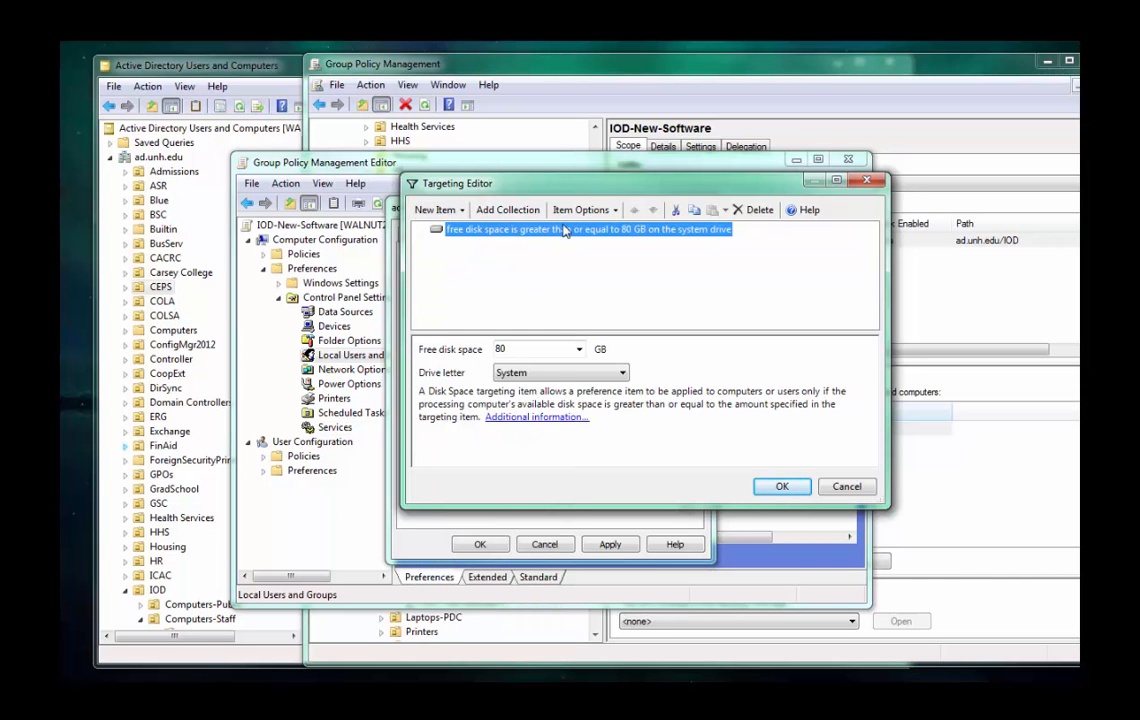
{"action": "left_click", "coordinate": [516, 350]}
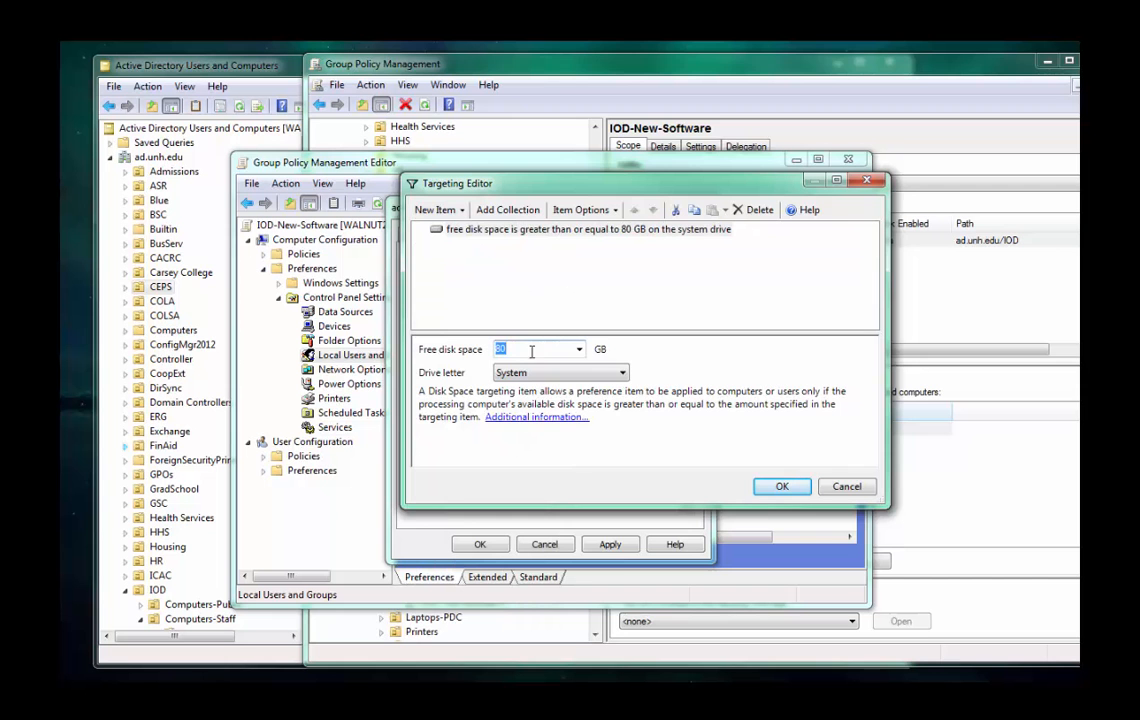
{"action": "left_click", "coordinate": [585, 375]}
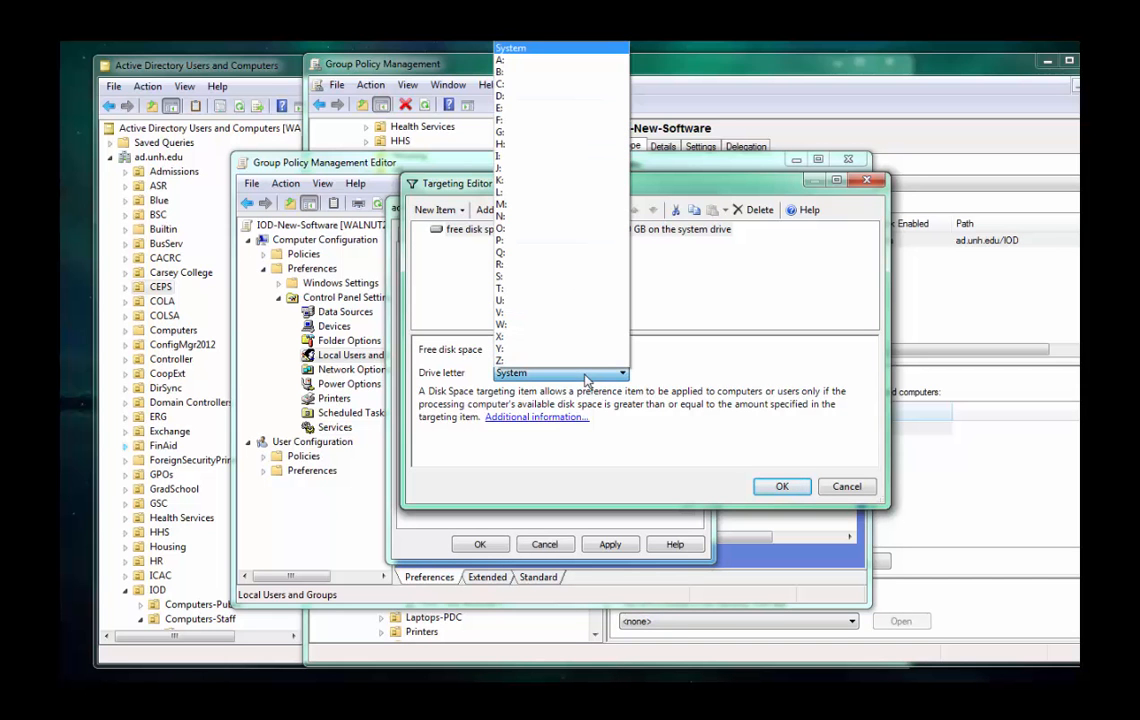
{"action": "left_click", "coordinate": [532, 84]}
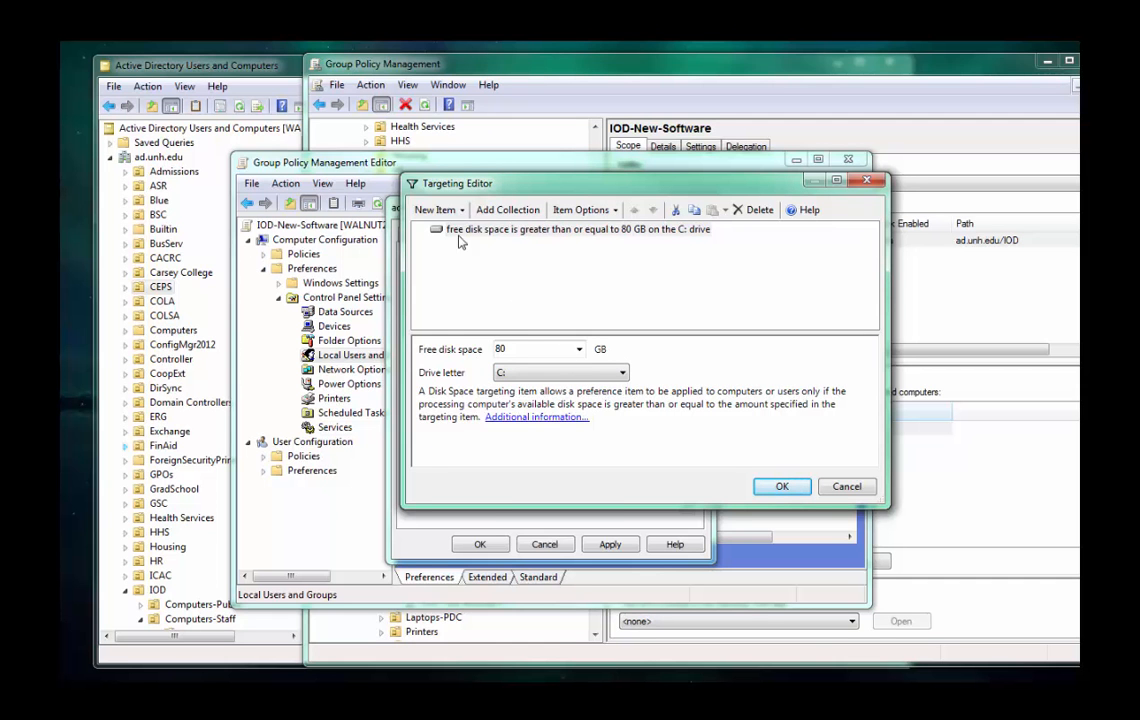
Look over the available targeting item types, and discard the targeting along with the changes to the admin item.
{"action": "left_click", "coordinate": [436, 209]}
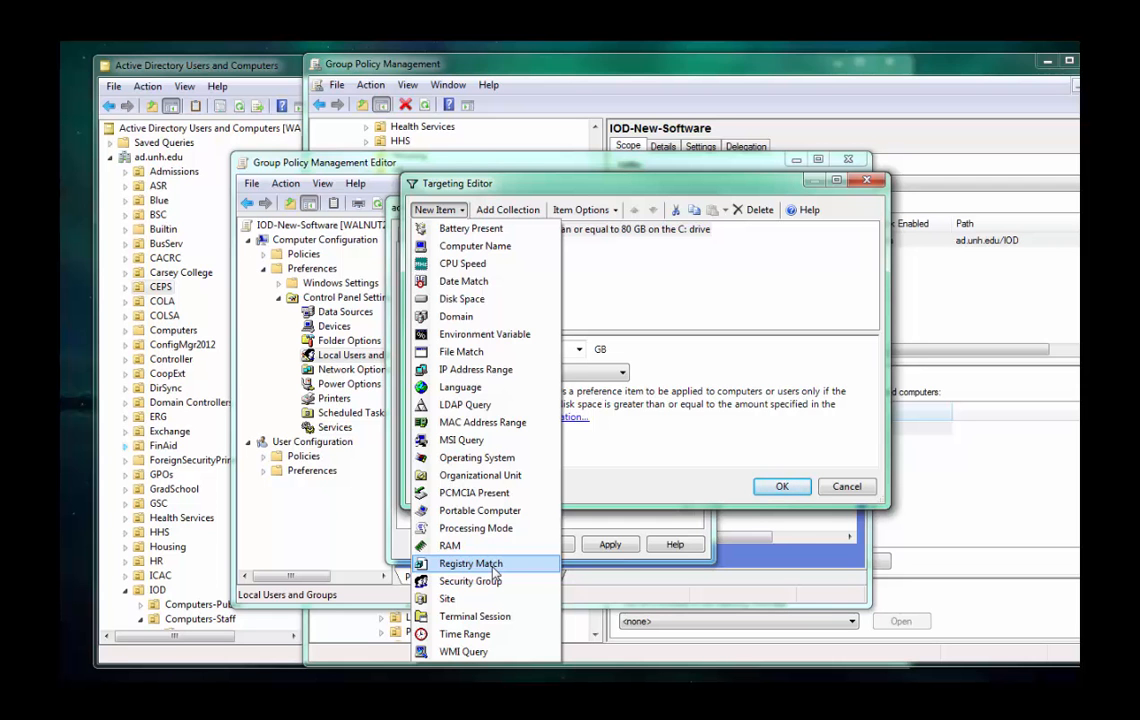
{"action": "left_click", "coordinate": [603, 471]}
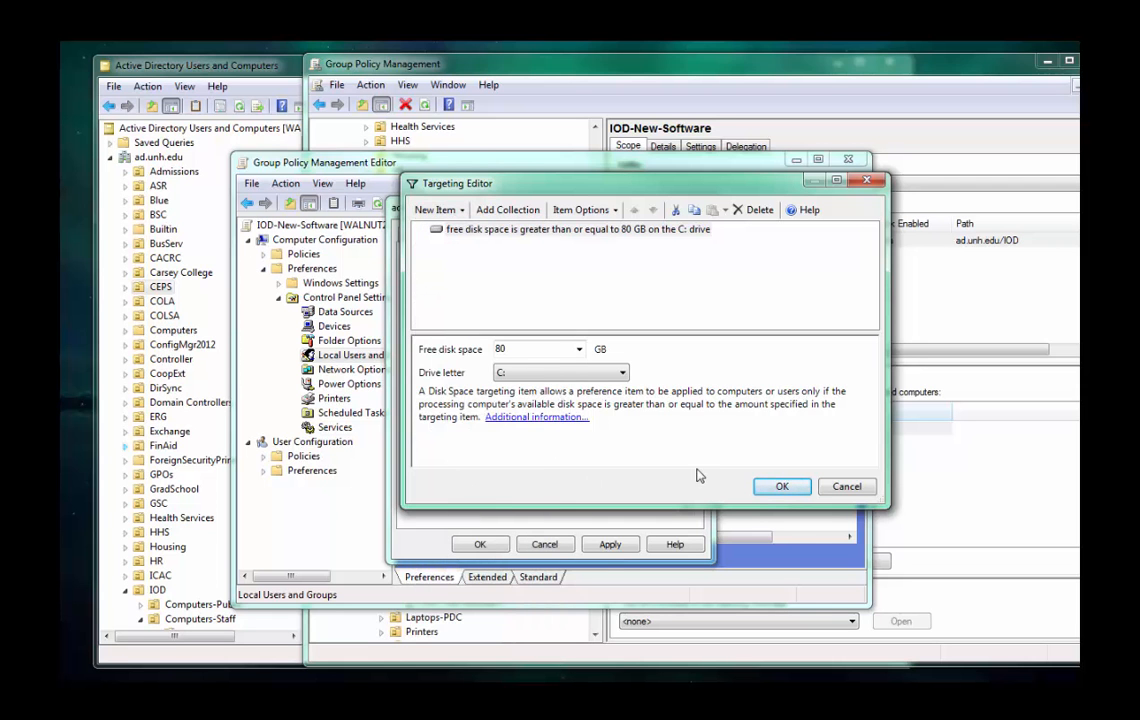
{"action": "left_click", "coordinate": [834, 489]}
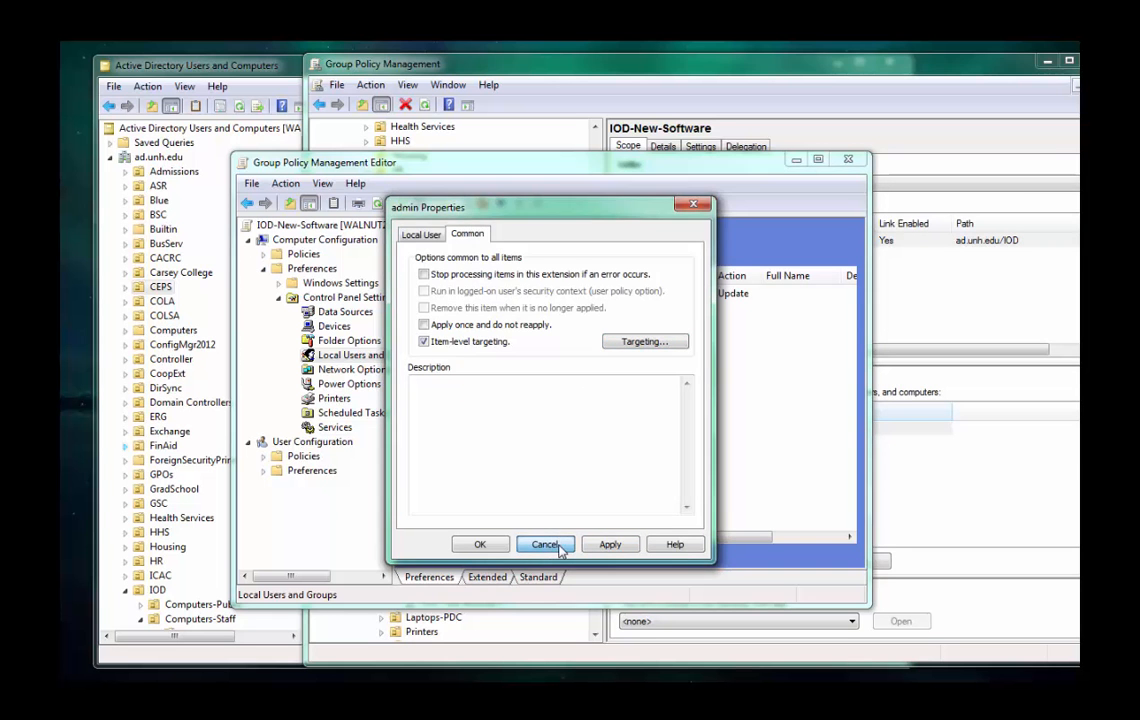
{"action": "left_click", "coordinate": [556, 541]}
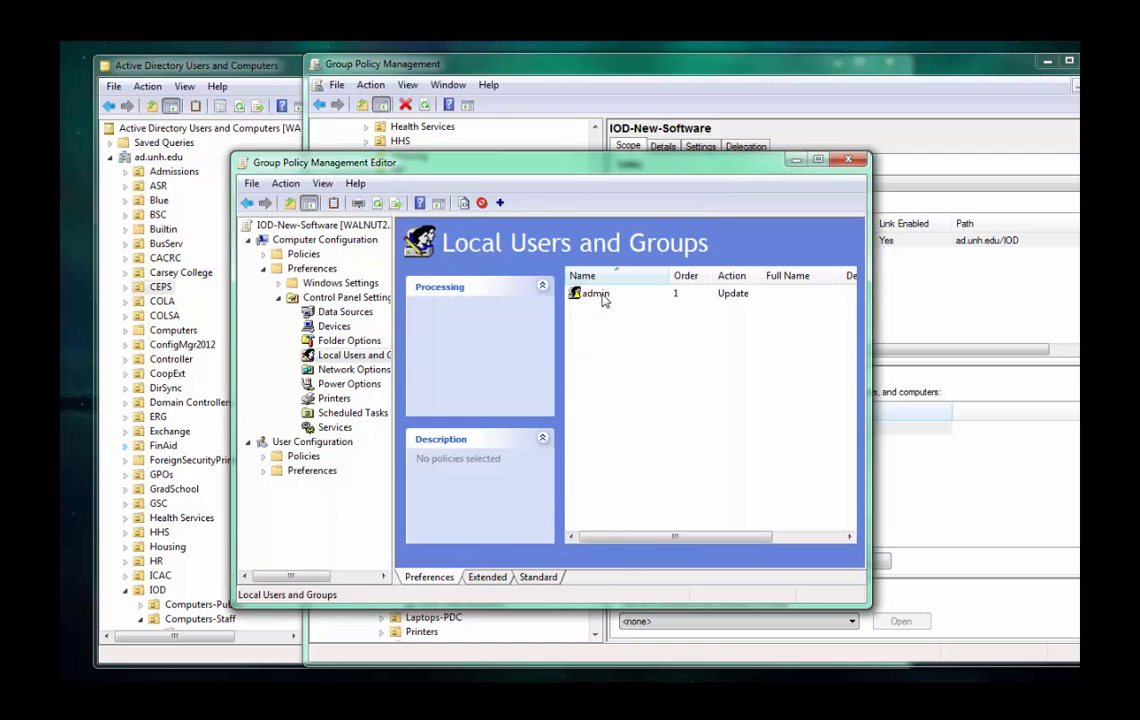
{"action": "left_click", "coordinate": [600, 296]}
{"action": "left_click", "coordinate": [620, 388]}
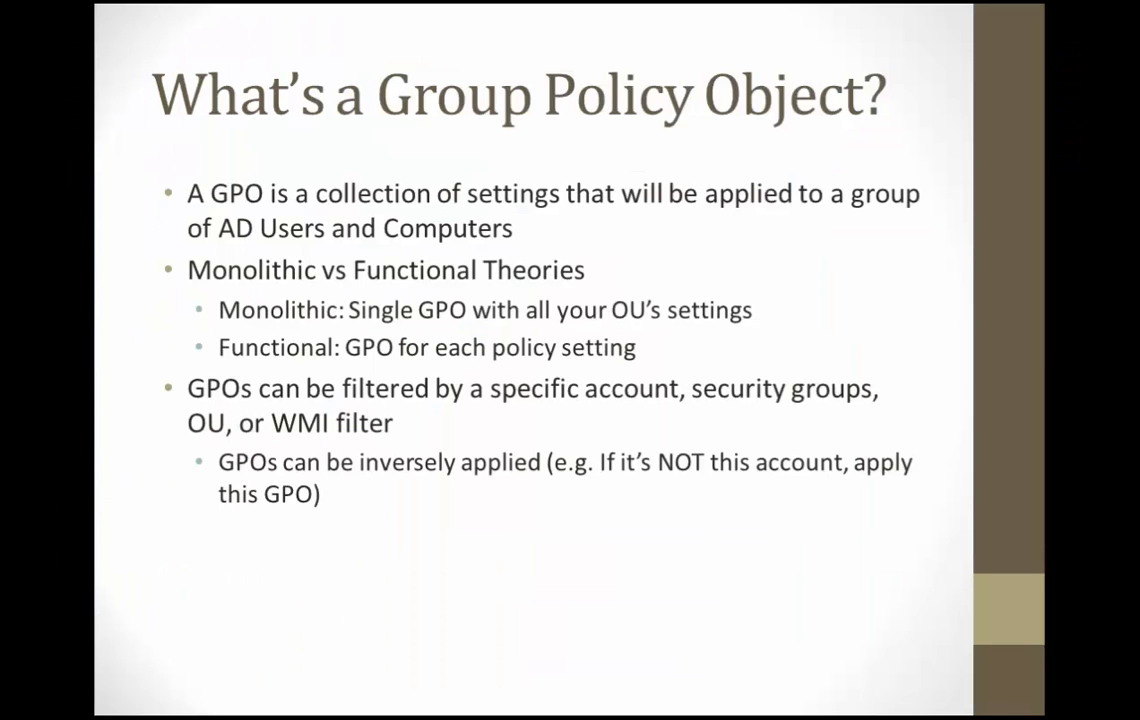
{"action": "key", "text": "Right"}
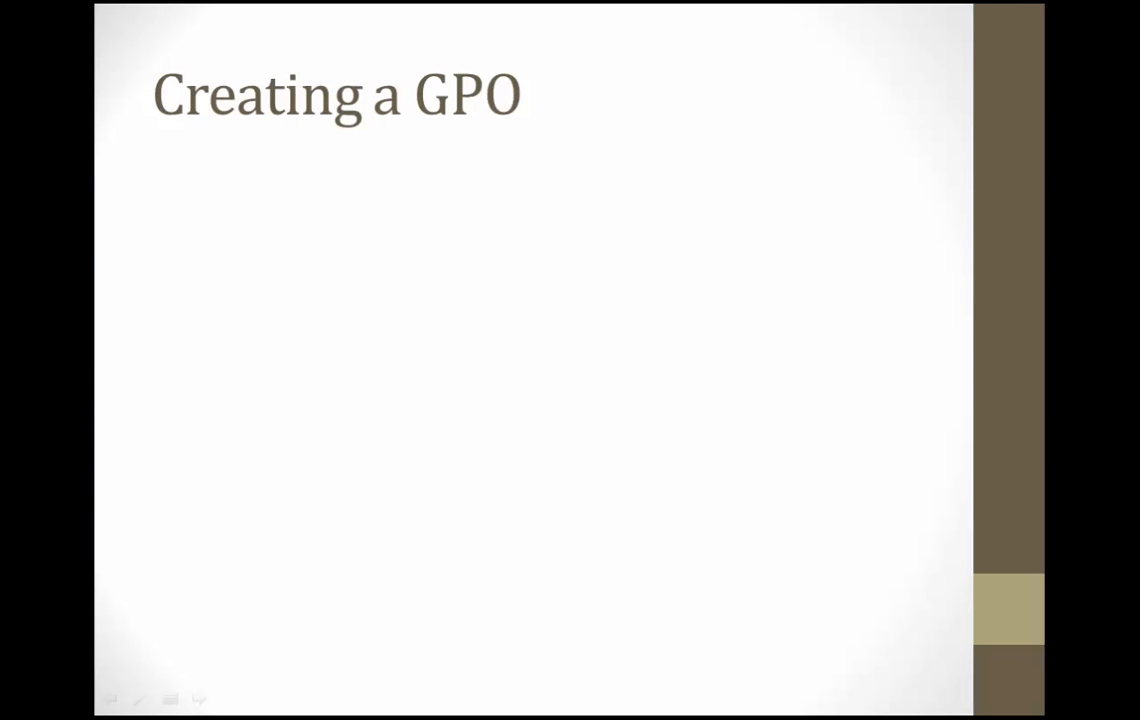
{"action": "key", "text": "Right"}
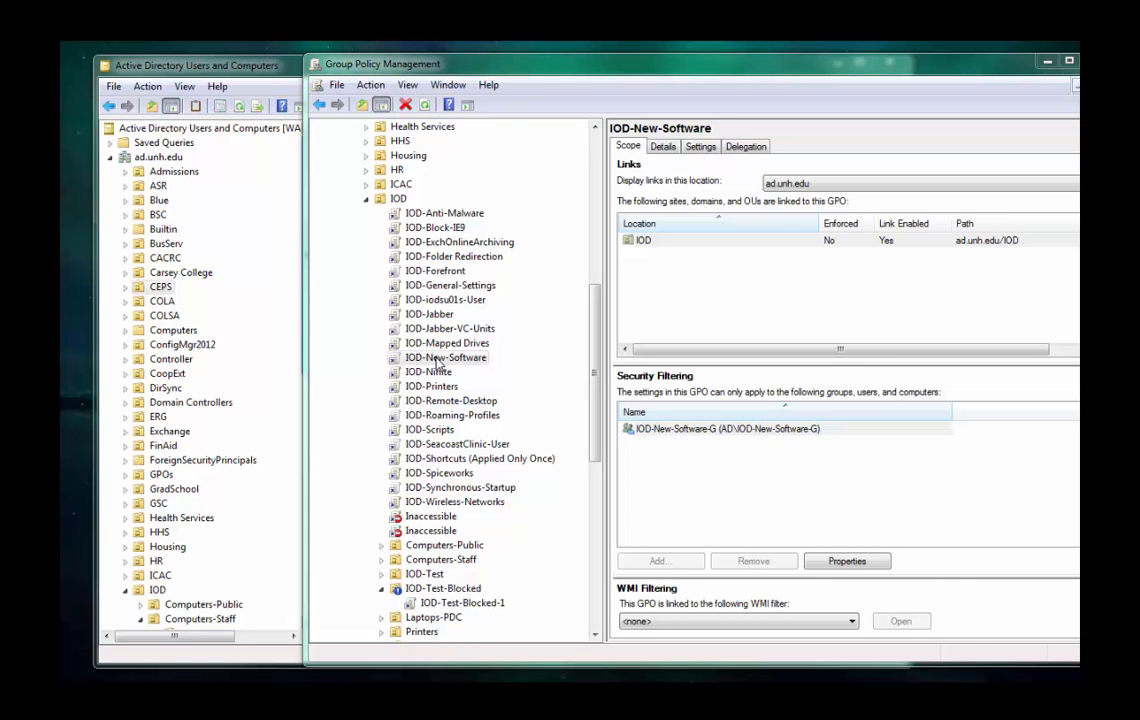
Open the IOD-Test-Blocked-1 policy for editing and move its editor window clear of the lower part of the policy tree.
{"action": "right_click", "coordinate": [446, 607]}
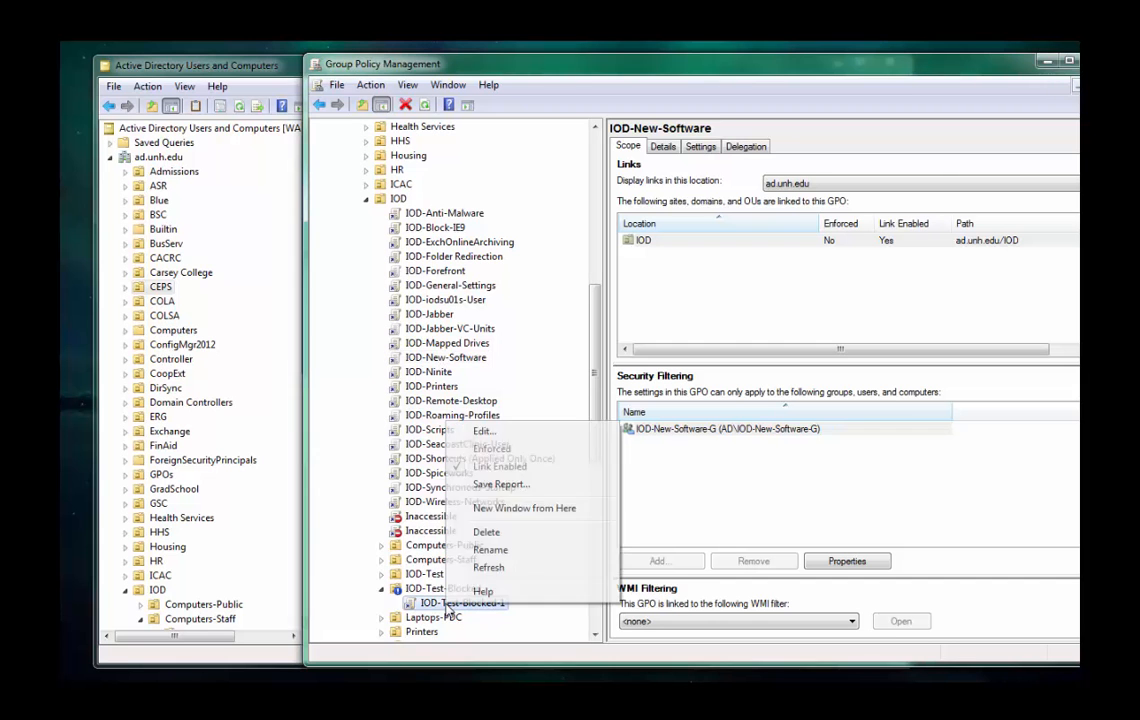
{"action": "left_click", "coordinate": [483, 431]}
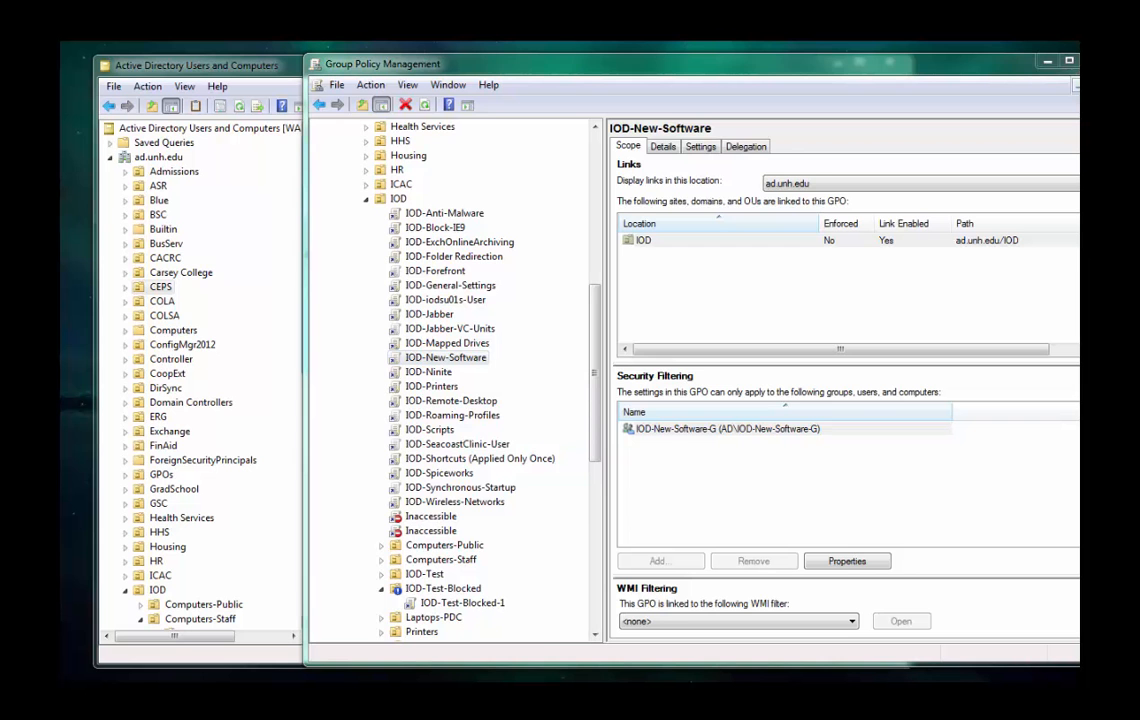
{"action": "left_click_drag", "start_coordinate": [64, 210], "coordinate": [535, 101]}
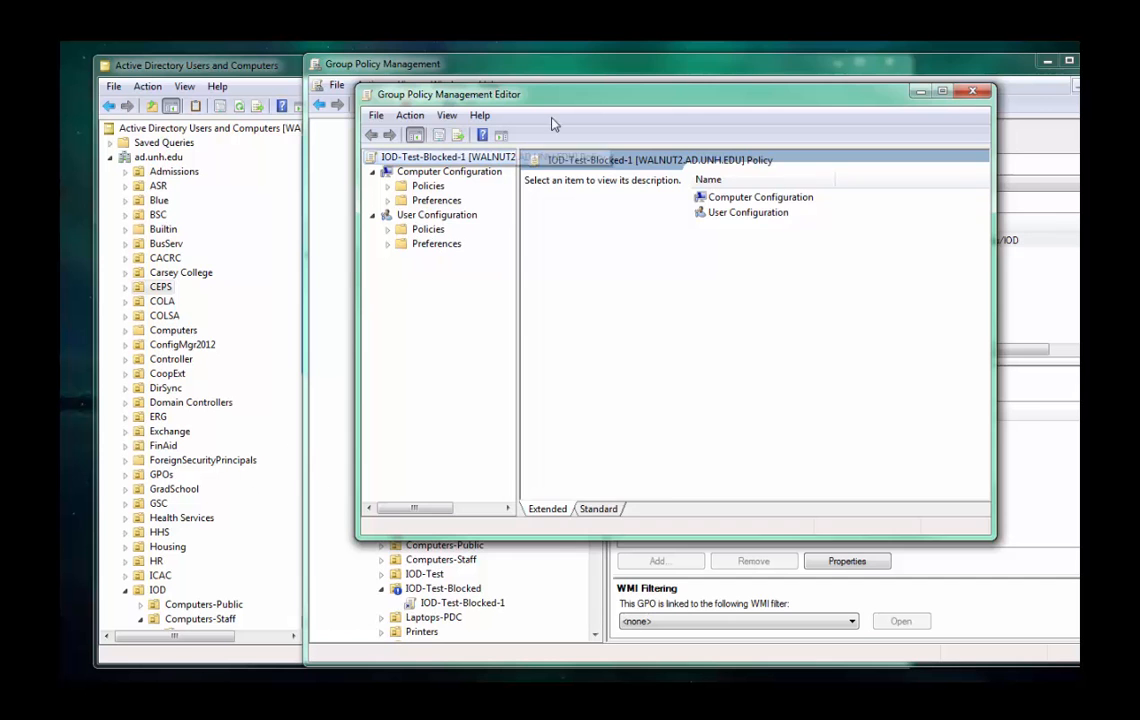
{"action": "left_click_drag", "start_coordinate": [563, 101], "coordinate": [597, 60]}
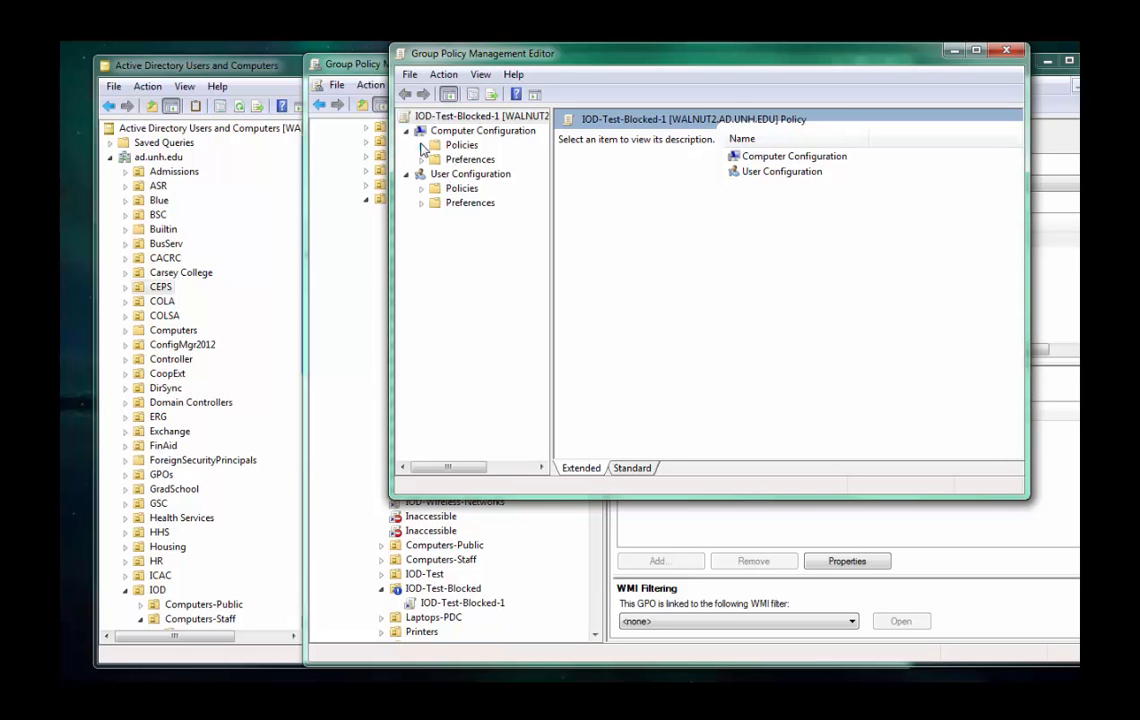
Expand the Computer Configuration policies, preferences and Administrative Templates, and widen the tree so the folder names are readable.
{"action": "left_click", "coordinate": [423, 147]}
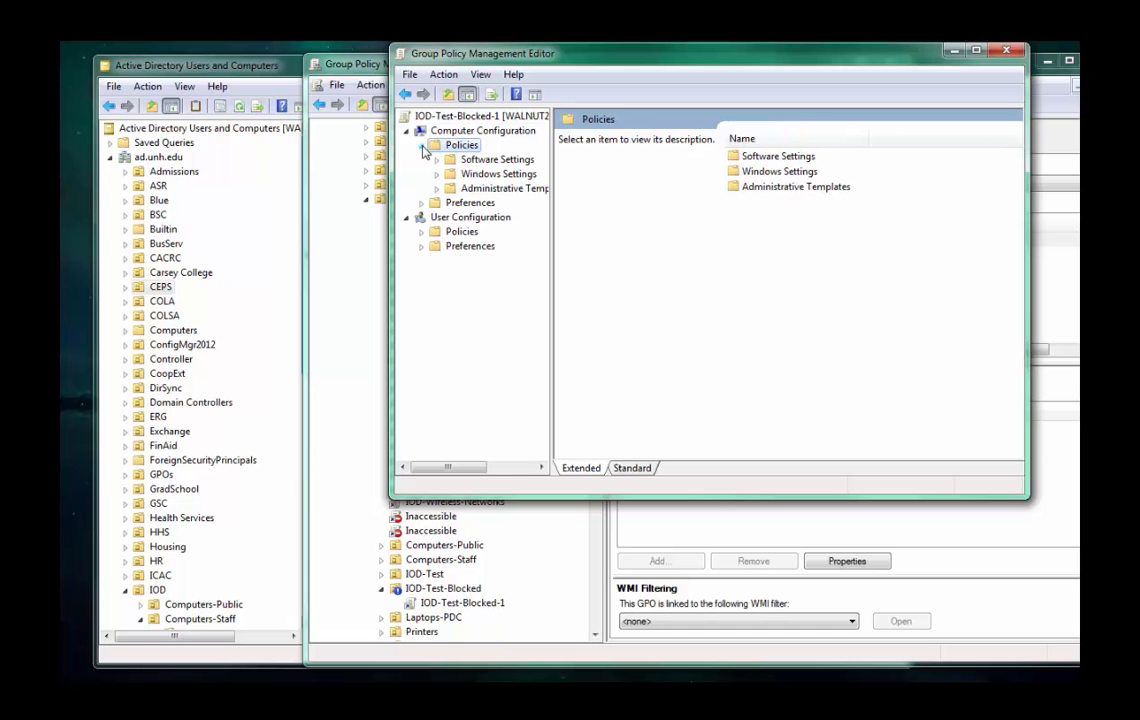
{"action": "left_click", "coordinate": [421, 203]}
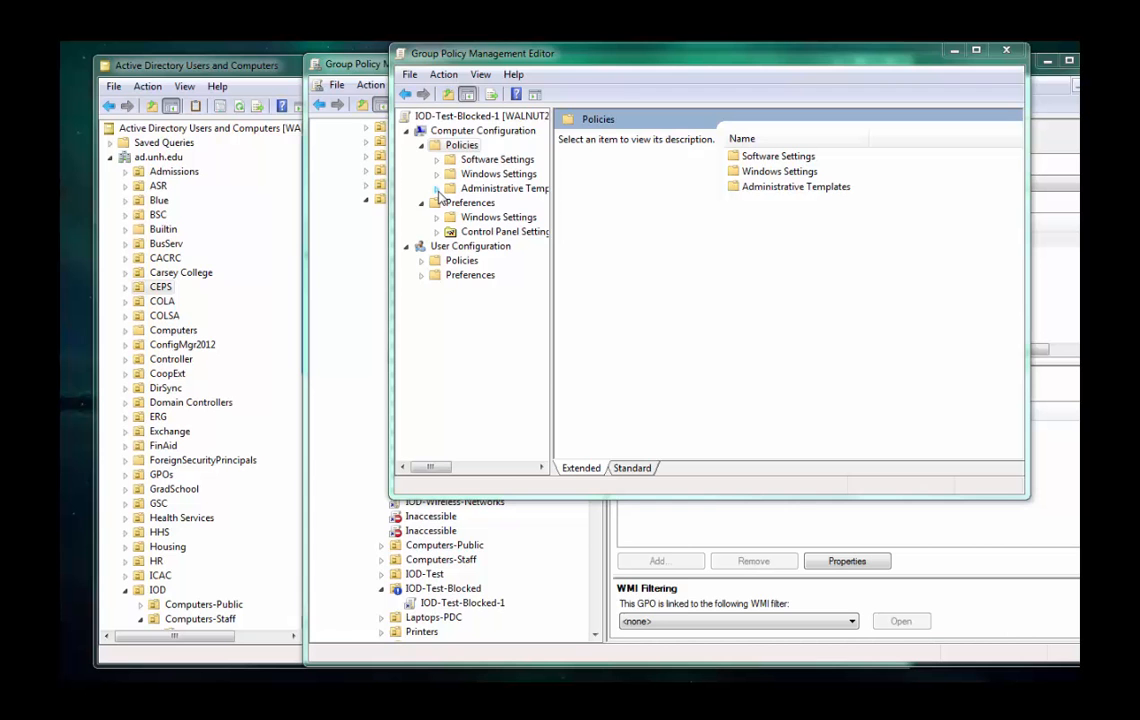
{"action": "left_click", "coordinate": [436, 189]}
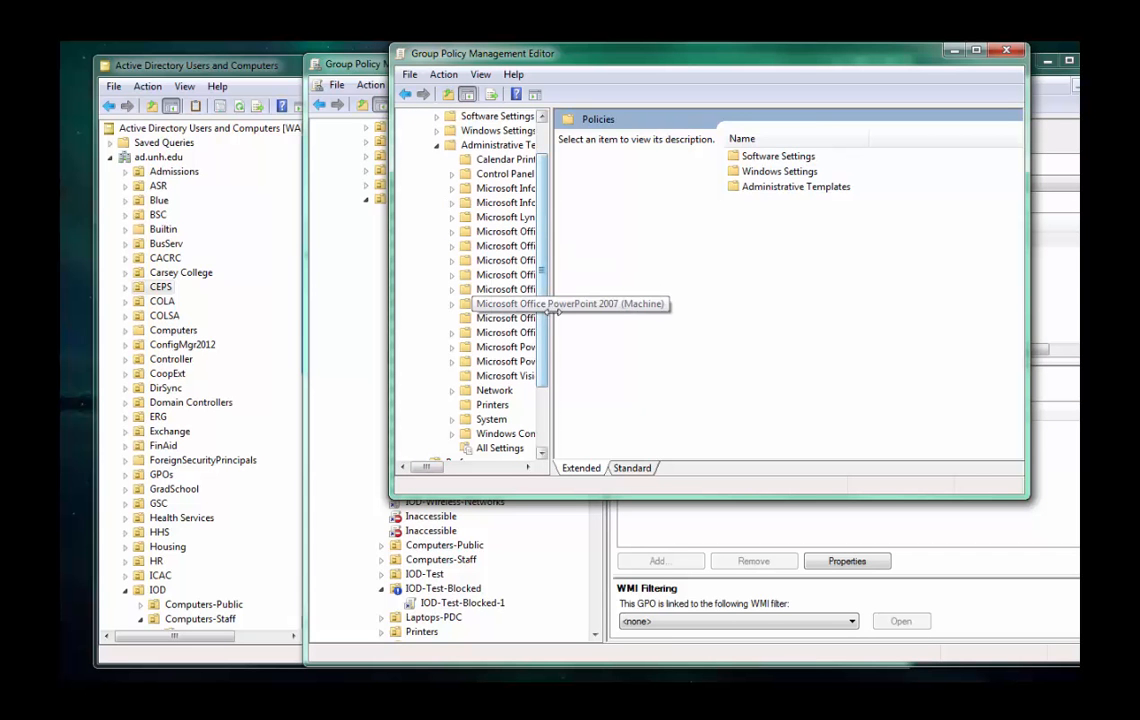
{"action": "left_click_drag", "start_coordinate": [550, 322], "coordinate": [700, 320]}
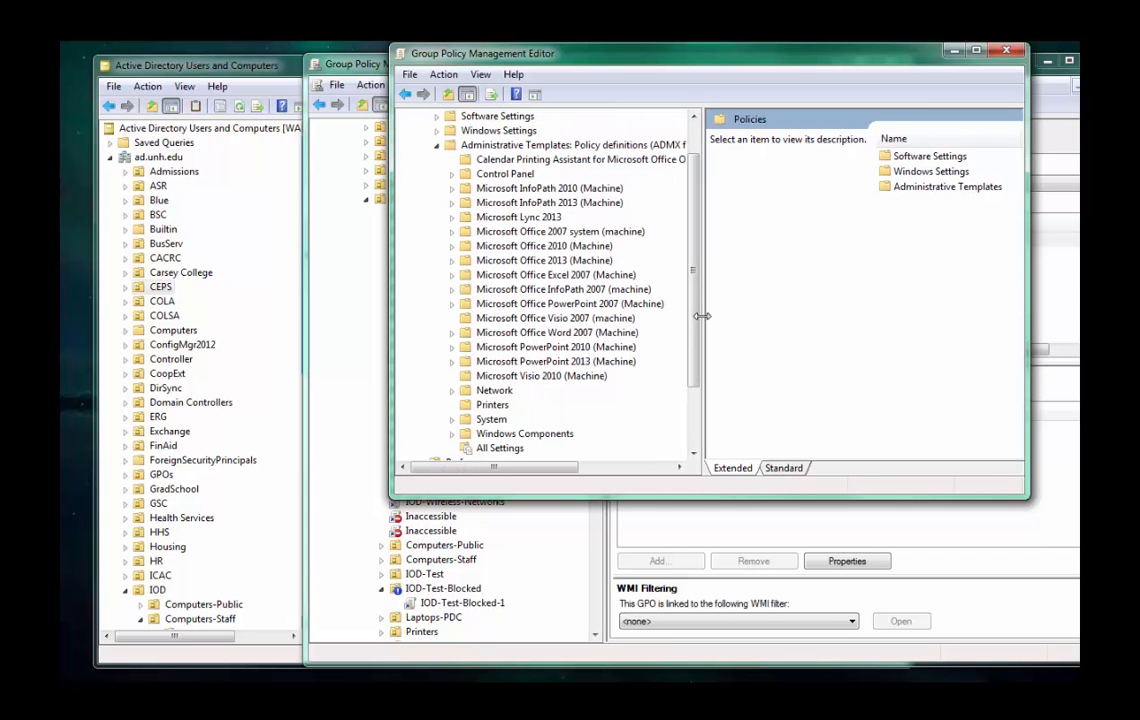
View the Miscellaneous settings of Microsoft Office 2010 (Machine), and move and enlarge the editor window to show their states.
{"action": "double_click", "coordinate": [525, 247]}
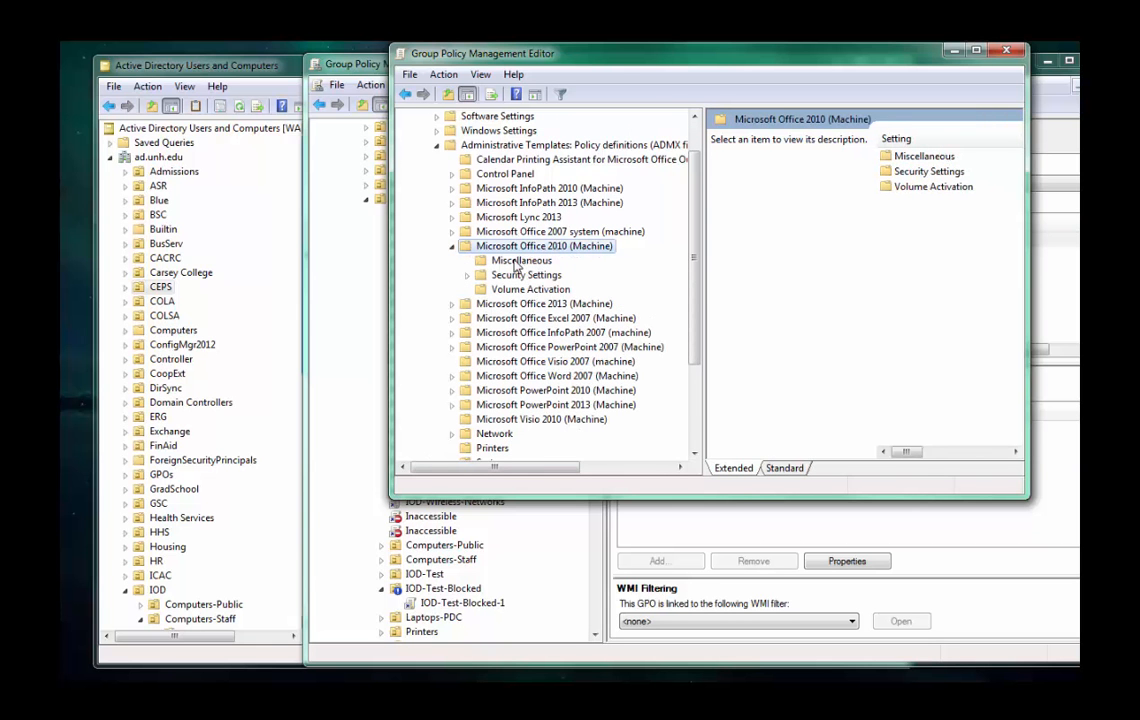
{"action": "left_click", "coordinate": [522, 261]}
{"action": "left_click_drag", "start_coordinate": [624, 68], "coordinate": [326, 76]}
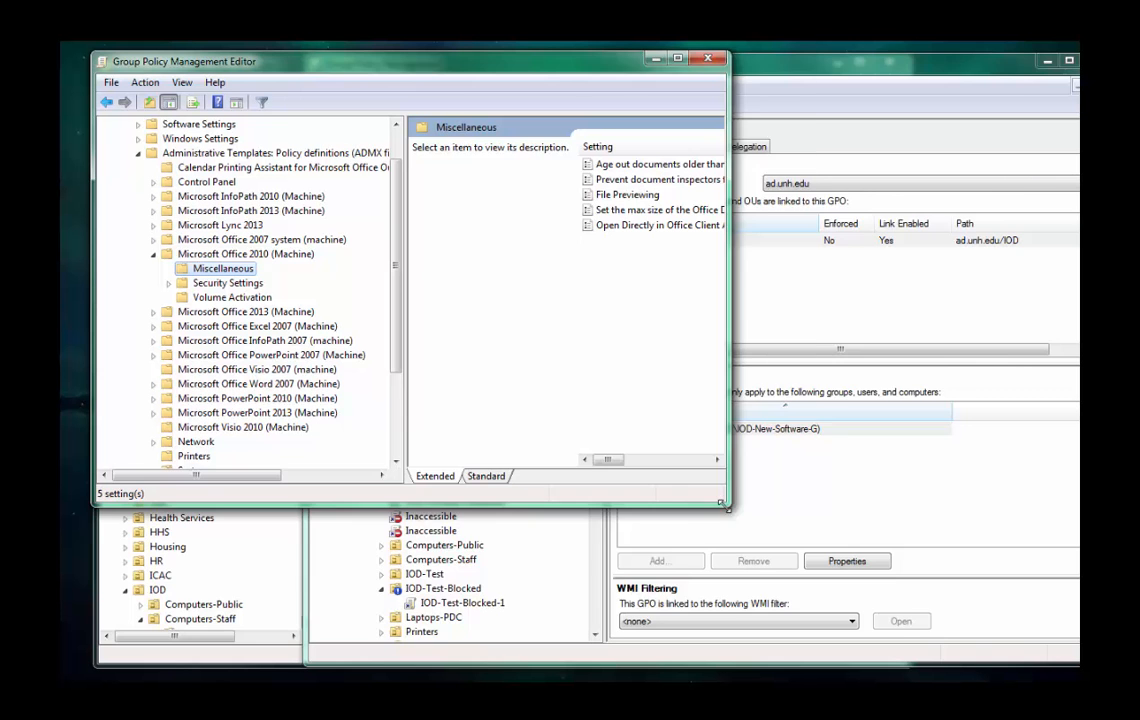
{"action": "left_click_drag", "start_coordinate": [720, 498], "coordinate": [1013, 634]}
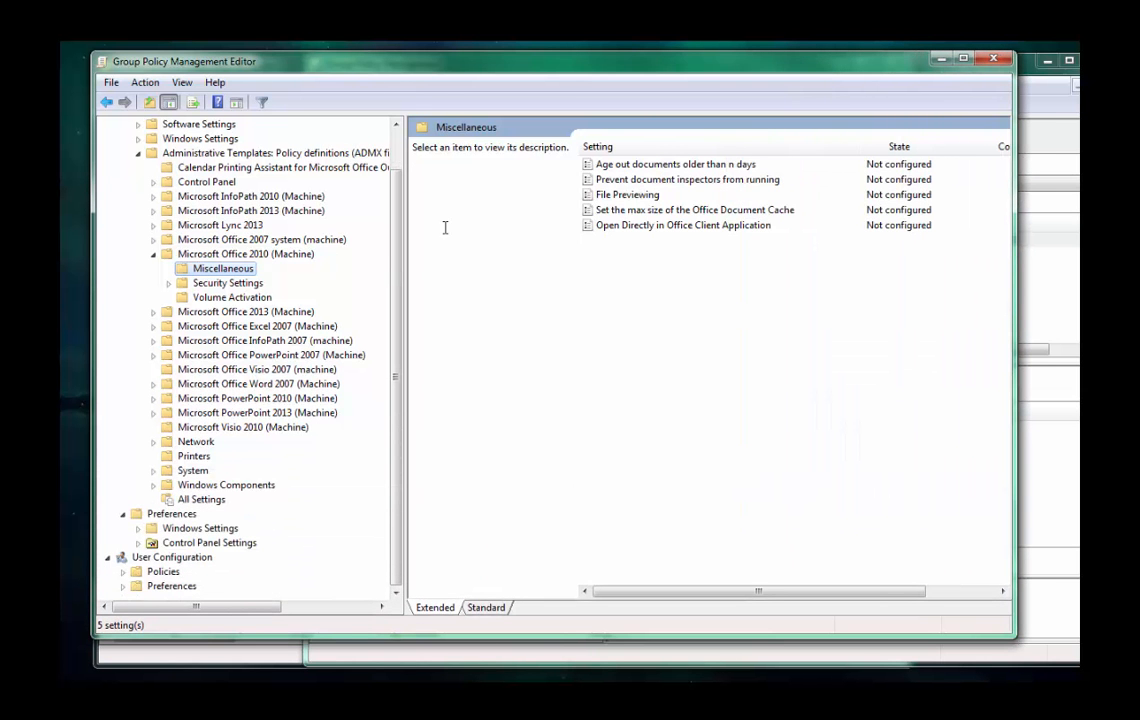
Try enabling Disable VBA for Office applications in the Office 2010 Security Settings, and cancel the change.
{"action": "left_click", "coordinate": [210, 283]}
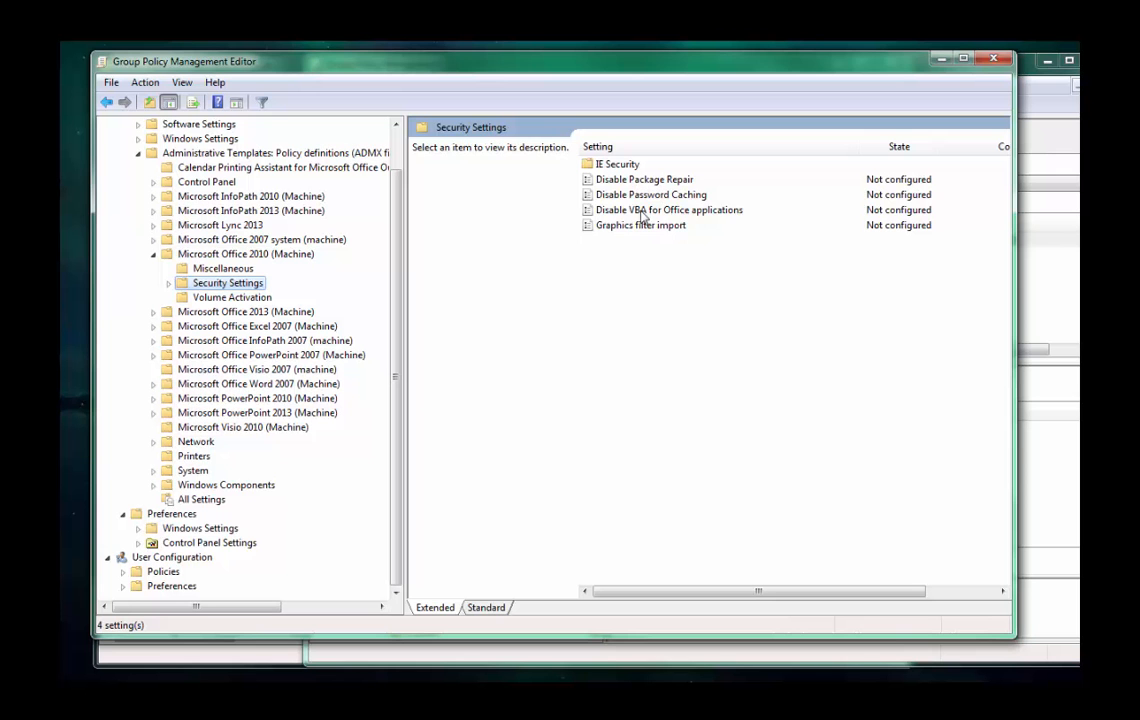
{"action": "left_click", "coordinate": [641, 214]}
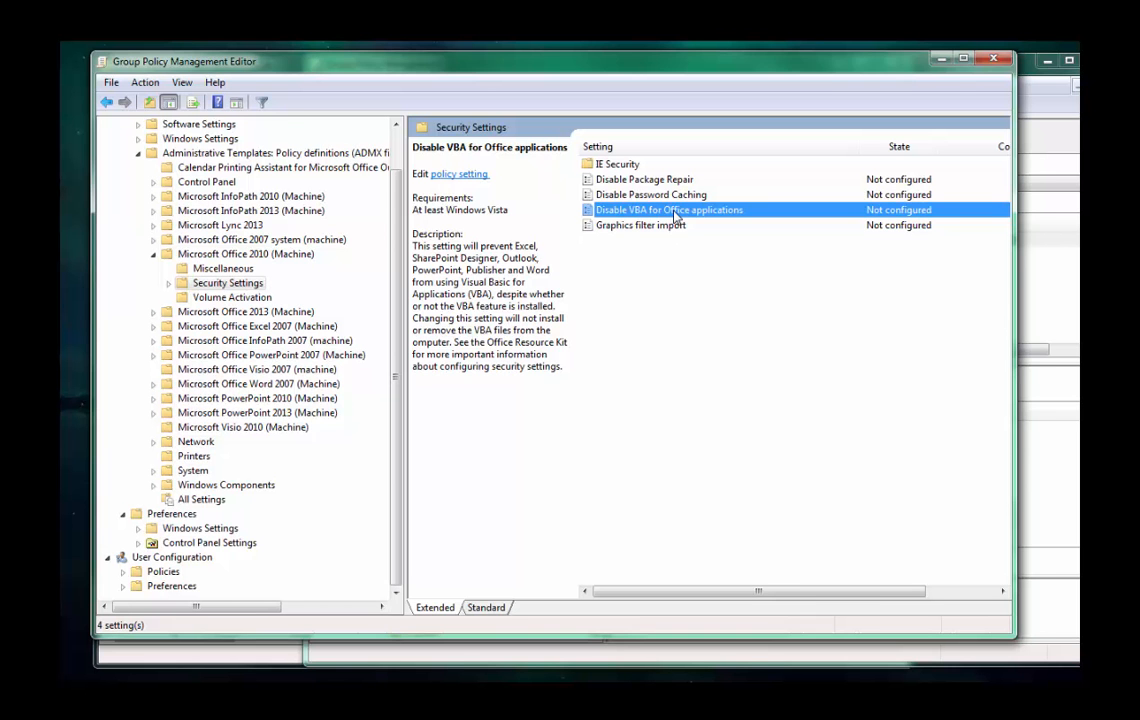
{"action": "double_click", "coordinate": [677, 212]}
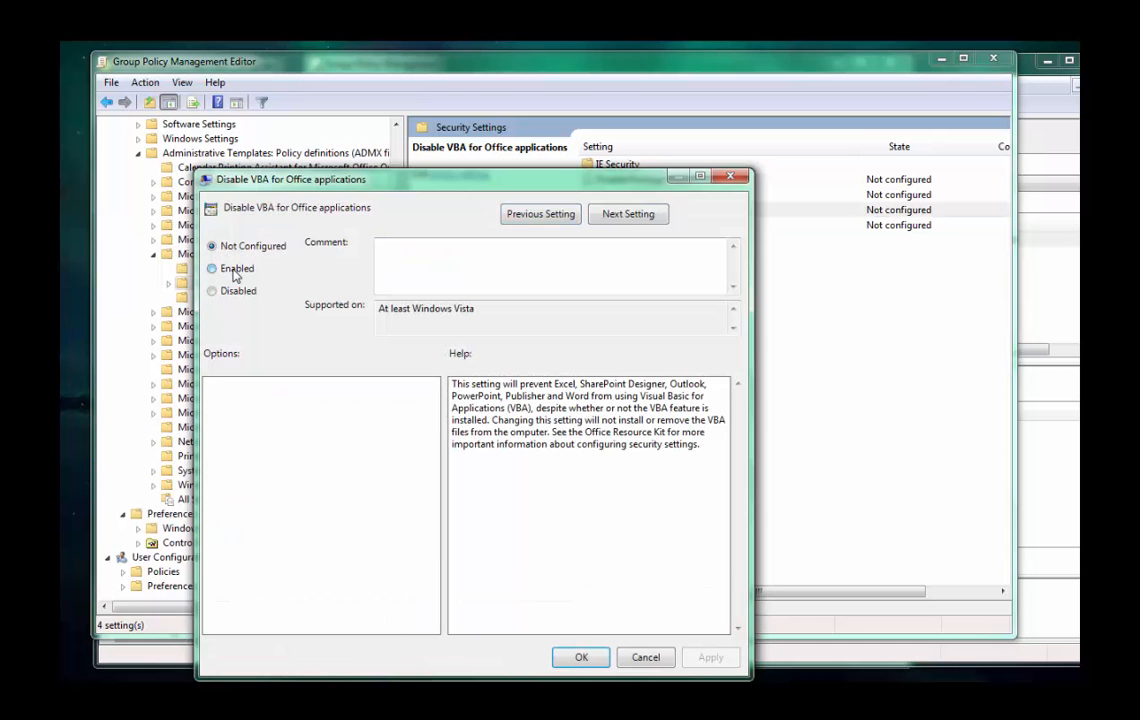
{"action": "left_click", "coordinate": [235, 271]}
{"action": "left_click", "coordinate": [668, 657]}
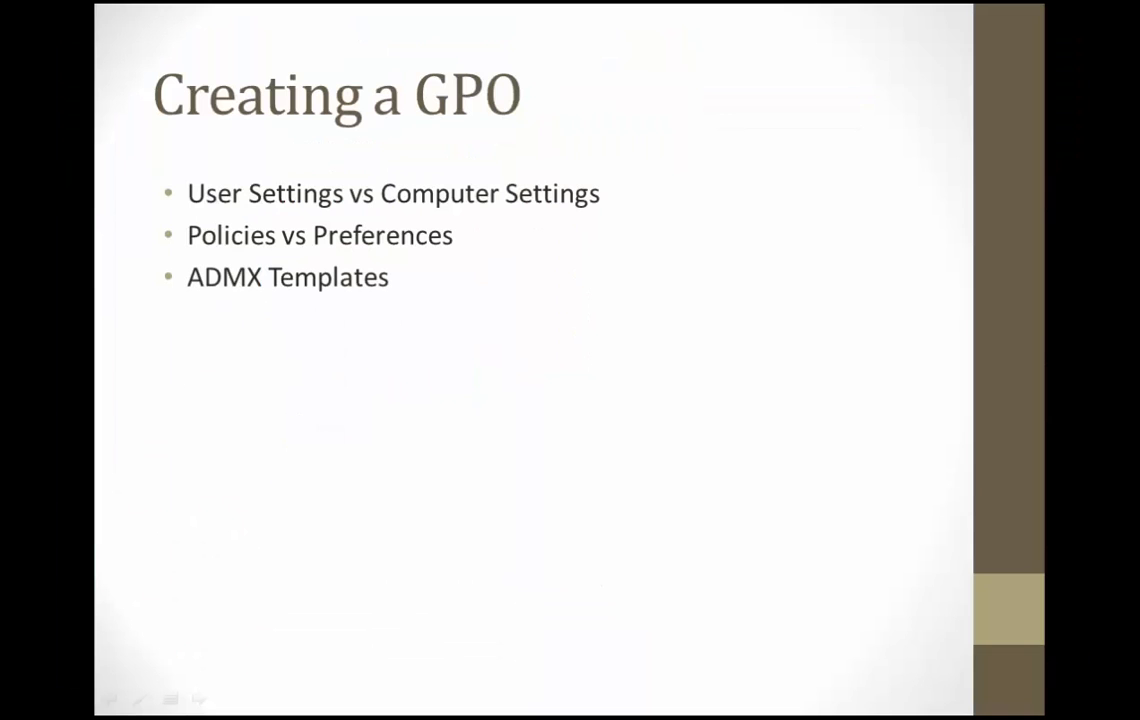
Show the Group Policy objects linked to the IOD unit and move the console window so the whole list is readable.
{"action": "key", "text": "Right"}
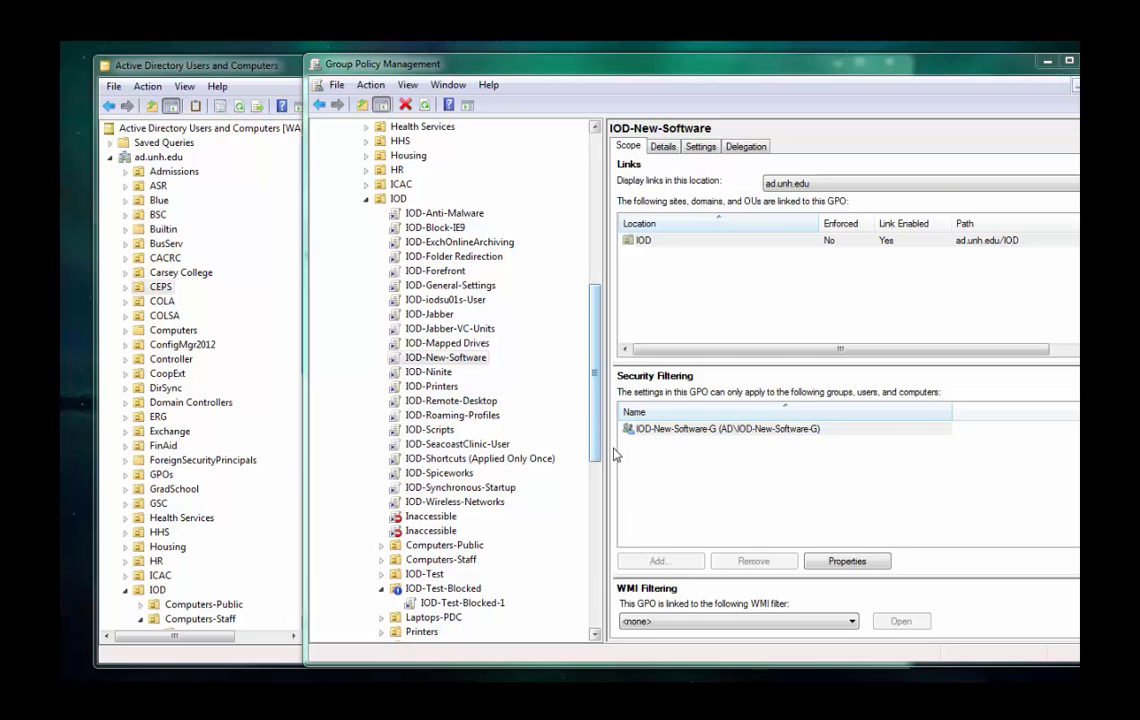
{"action": "left_click", "coordinate": [388, 198]}
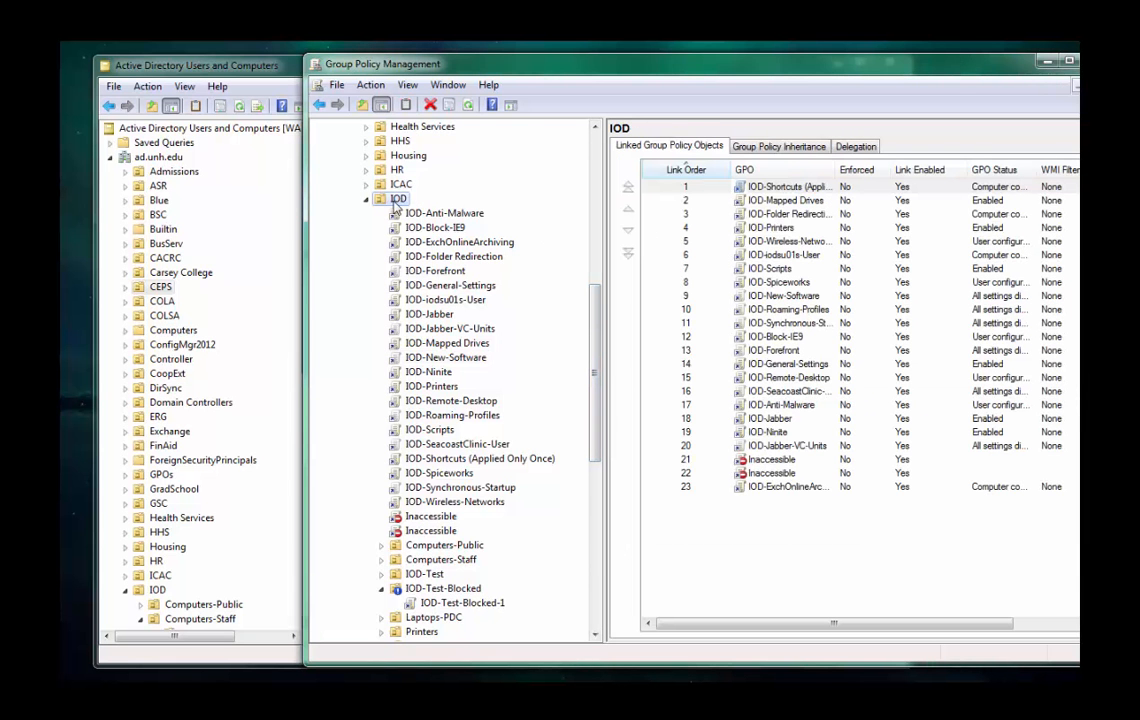
{"action": "left_click_drag", "start_coordinate": [625, 68], "coordinate": [477, 57]}
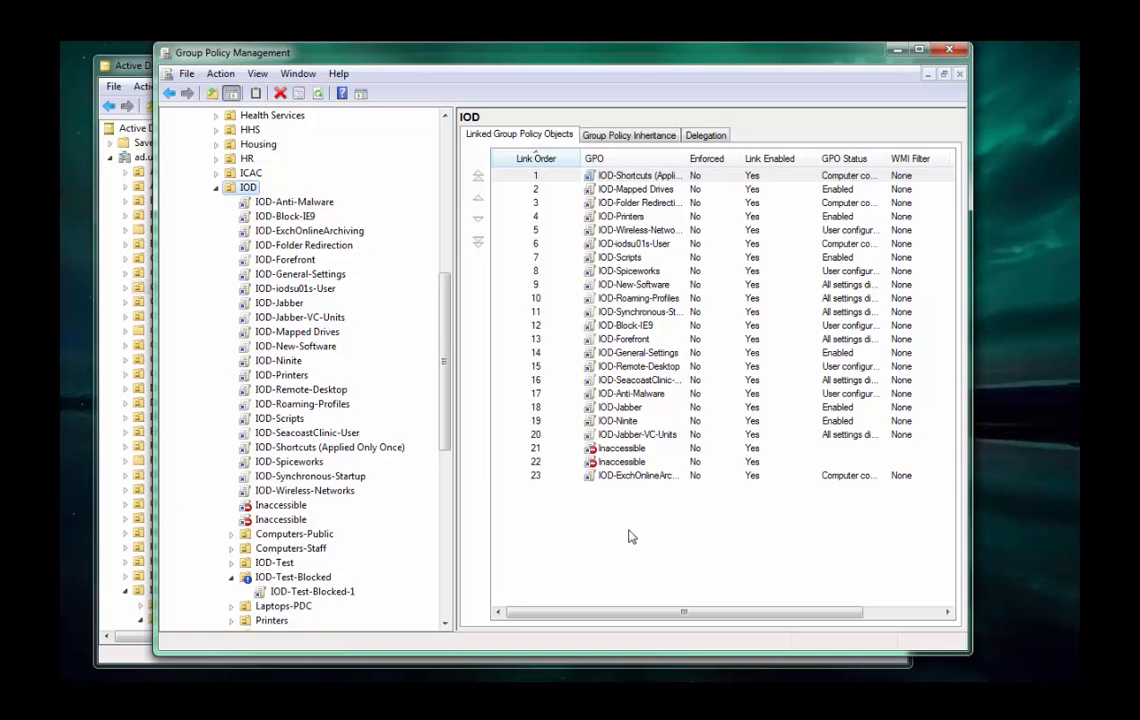
{"action": "left_click_drag", "start_coordinate": [634, 525], "coordinate": [611, 514]}
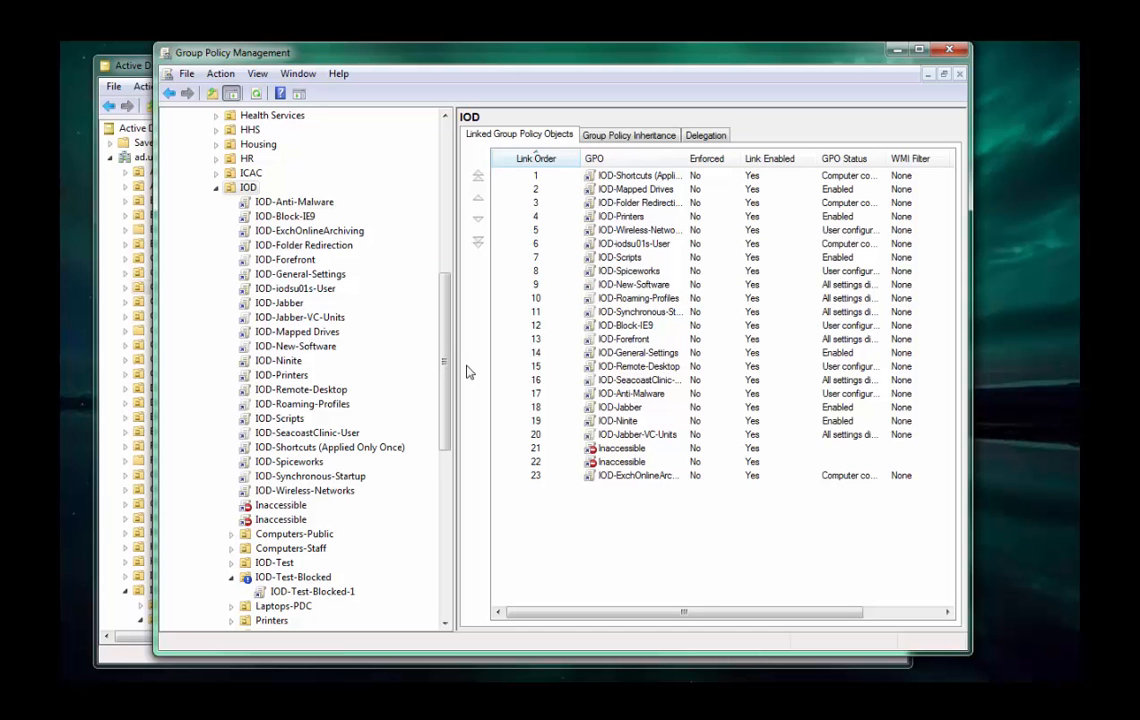
Expand Computers-Staff and Desktops-Staff under the IOD unit and view the scope of the IOD-Users-and-Groups-Settings policy.
{"action": "left_click_drag", "start_coordinate": [447, 401], "coordinate": [446, 245]}
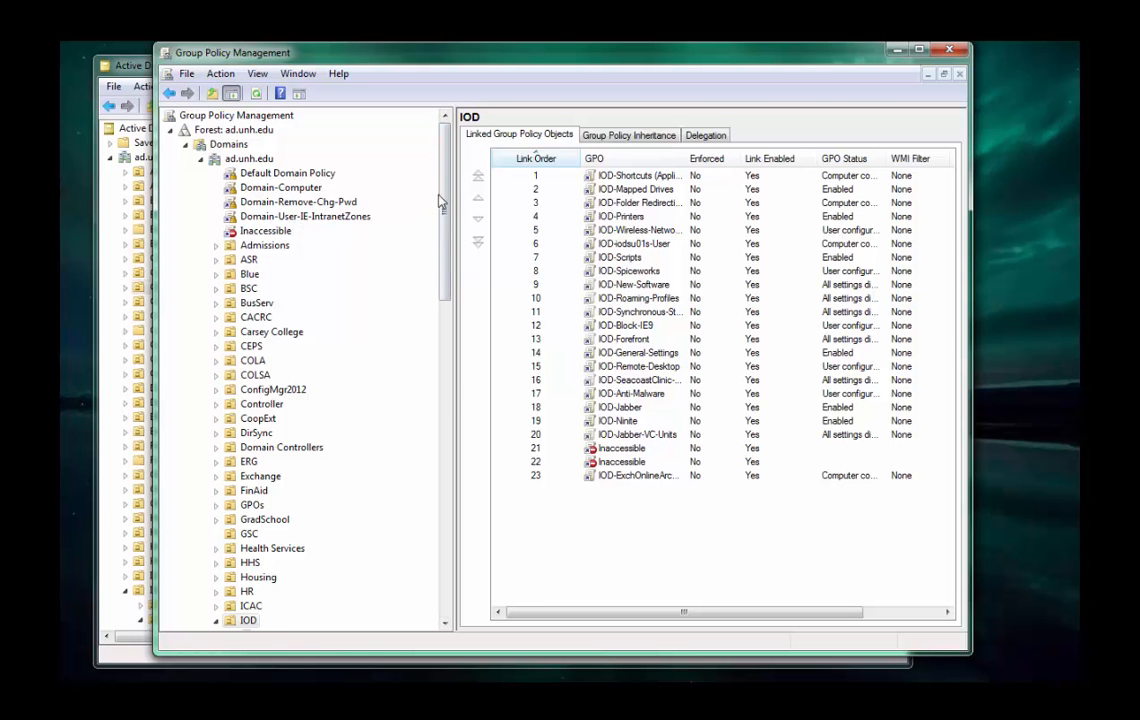
{"action": "scroll", "coordinate": [445, 226], "scroll_direction": "down", "scroll_amount": 2}
{"action": "scroll", "coordinate": [400, 215], "scroll_direction": "down", "scroll_amount": 5}
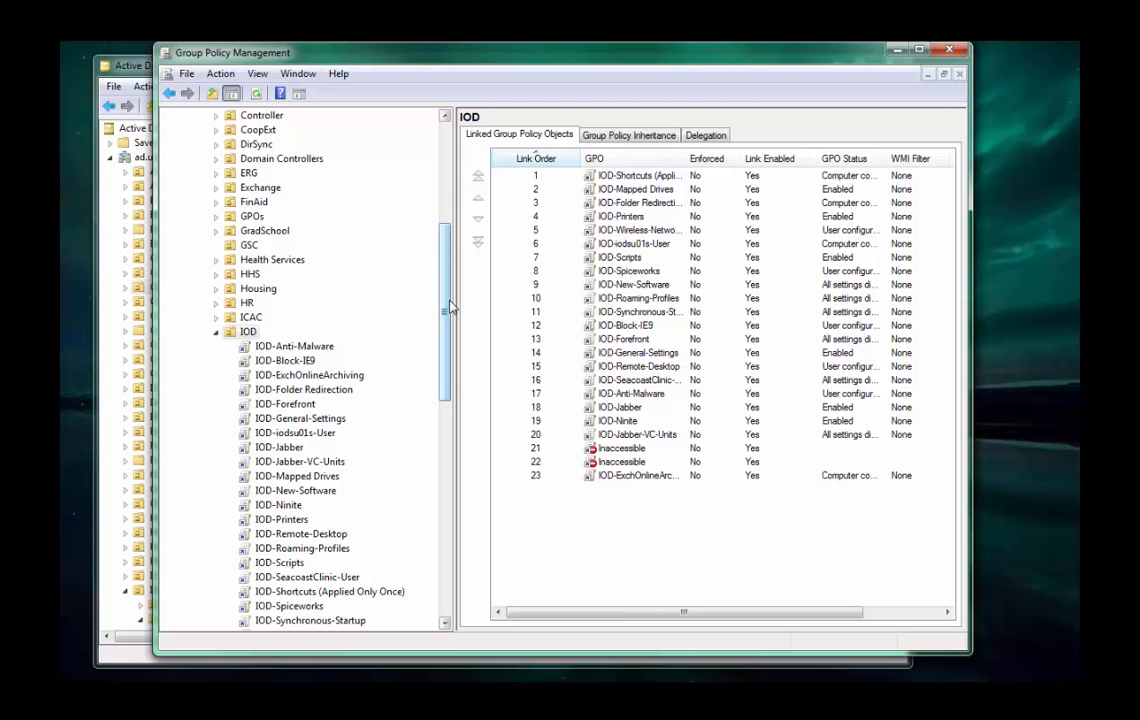
{"action": "left_click_drag", "start_coordinate": [448, 308], "coordinate": [450, 341]}
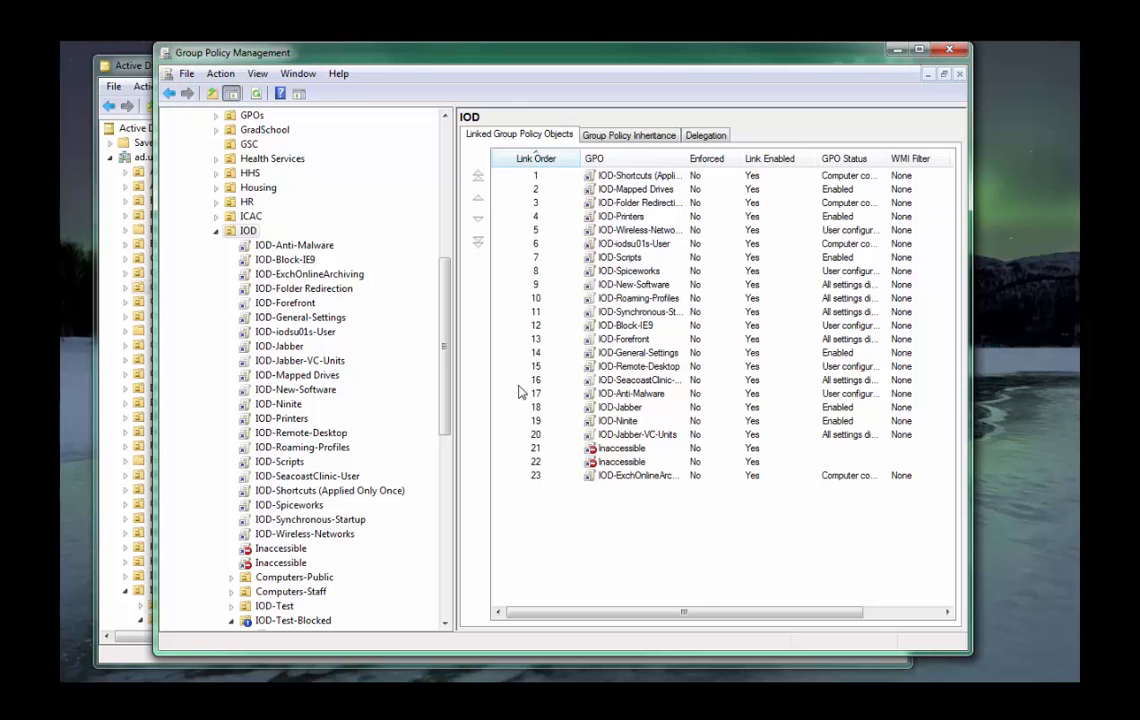
{"action": "double_click", "coordinate": [256, 593]}
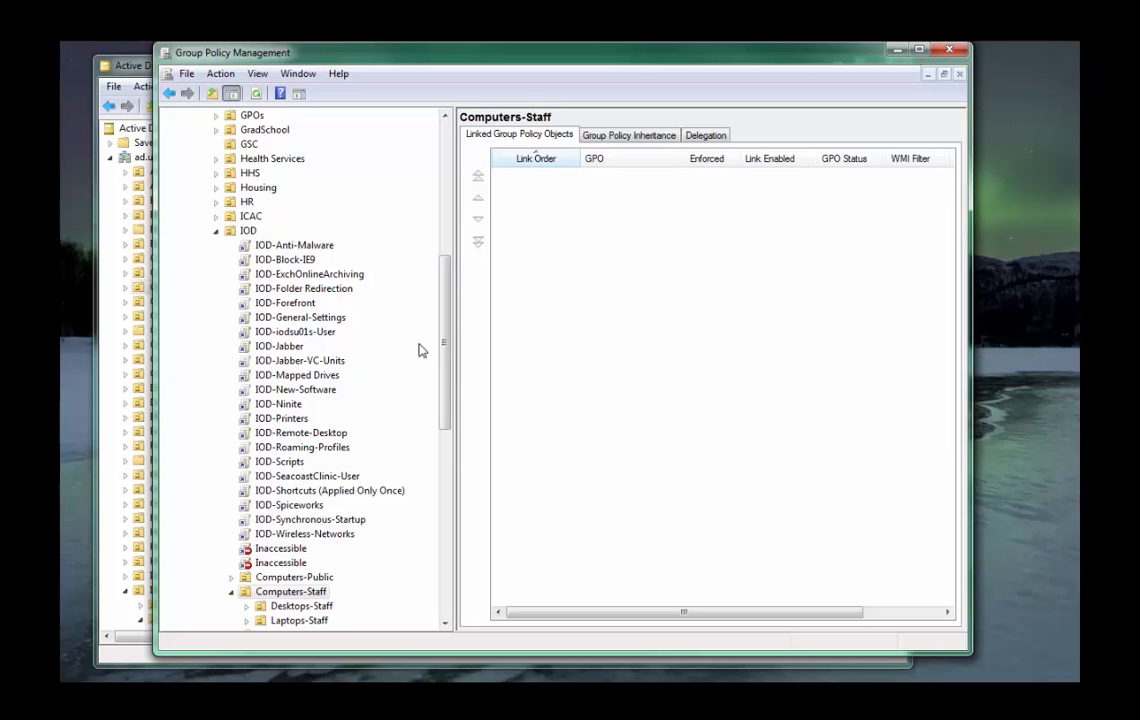
{"action": "scroll", "coordinate": [420, 420], "scroll_direction": "down", "scroll_amount": 3}
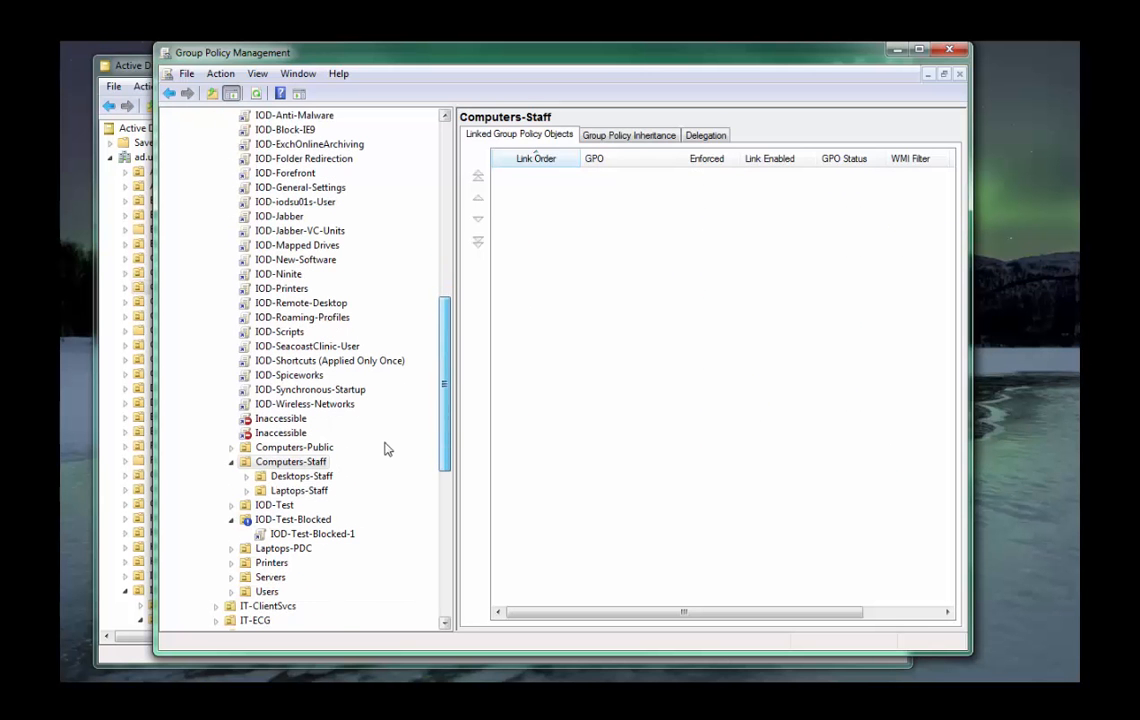
{"action": "double_click", "coordinate": [316, 478]}
{"action": "left_click", "coordinate": [326, 491]}
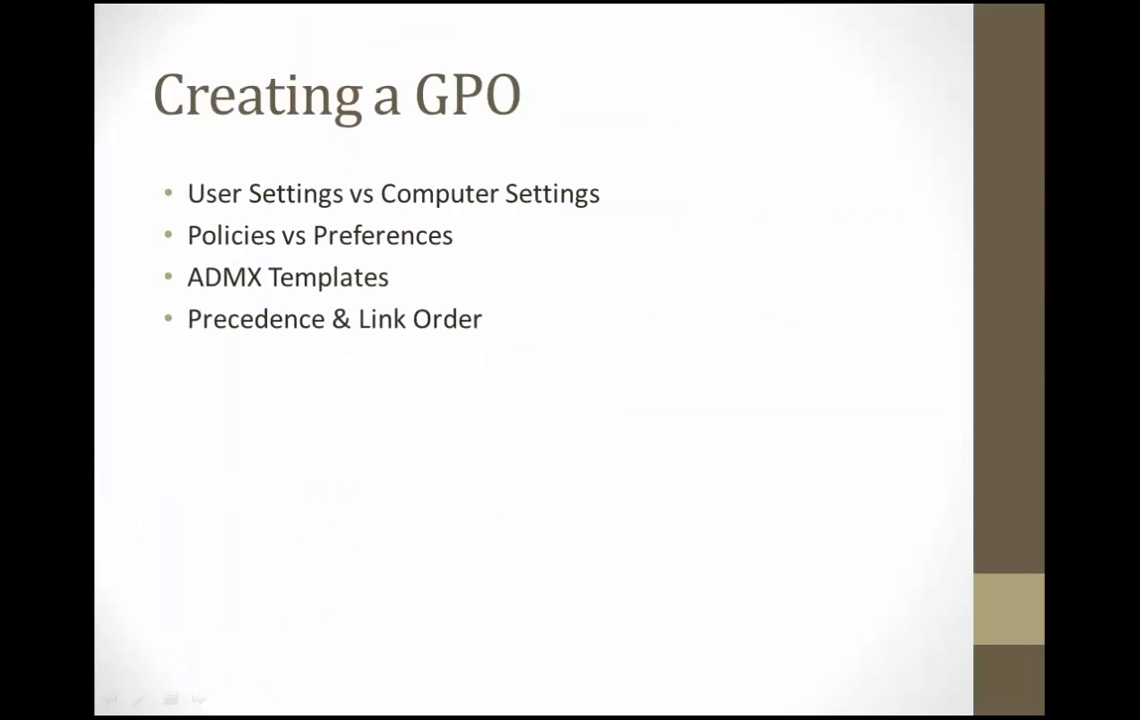
View the Group Policy objects linked to the IOD-Test-Blocked unit.
{"action": "key", "text": "Right"}
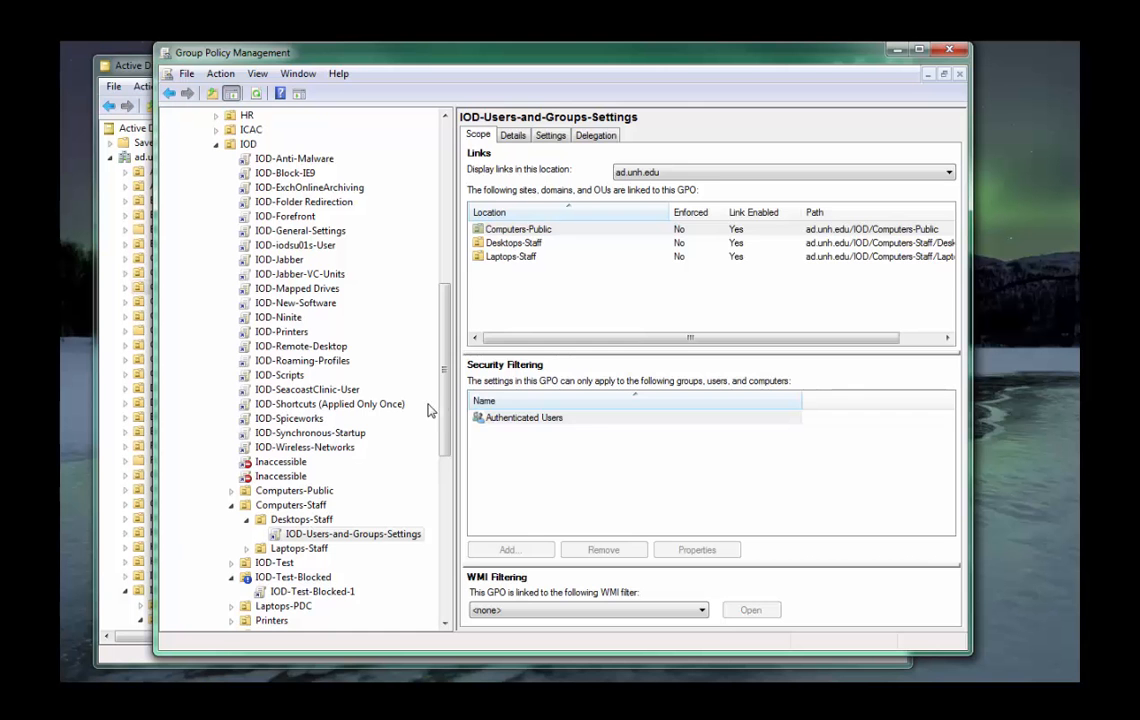
{"action": "scroll", "coordinate": [397, 365], "scroll_direction": "down", "scroll_amount": 2}
{"action": "left_click", "coordinate": [289, 521]}
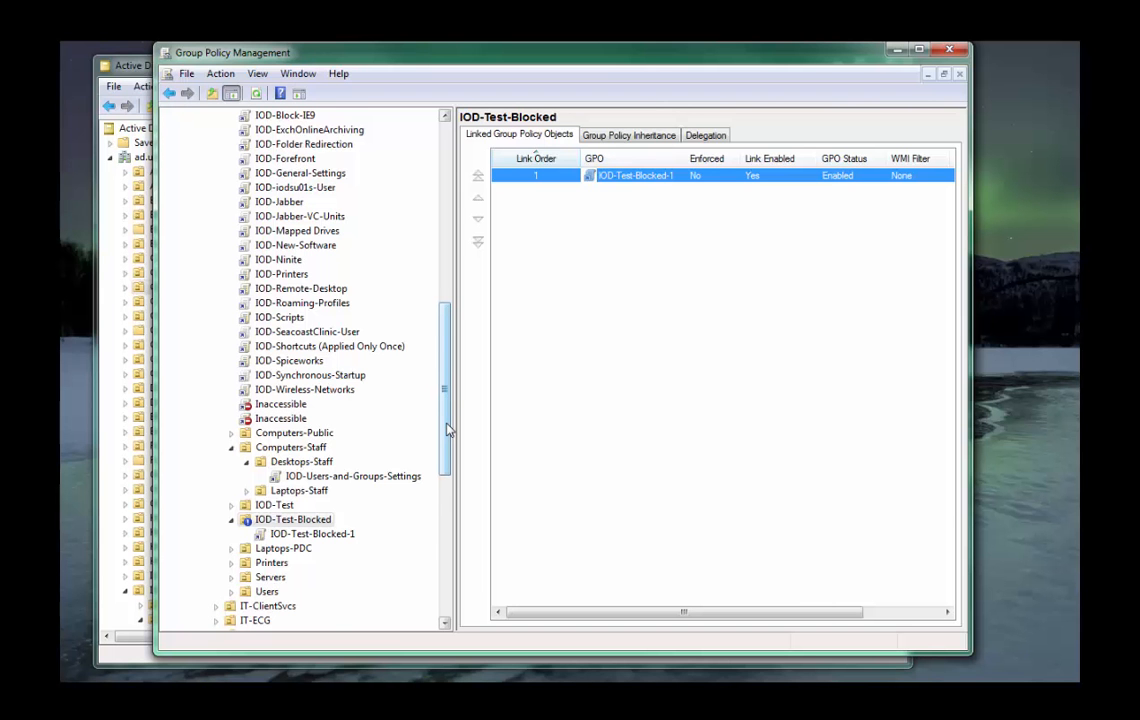
Check the Enforced option of the Domain-User-IE-IntranetZones policy link at the domain level.
{"action": "left_click_drag", "start_coordinate": [447, 430], "coordinate": [385, 205]}
{"action": "right_click", "coordinate": [233, 218]}
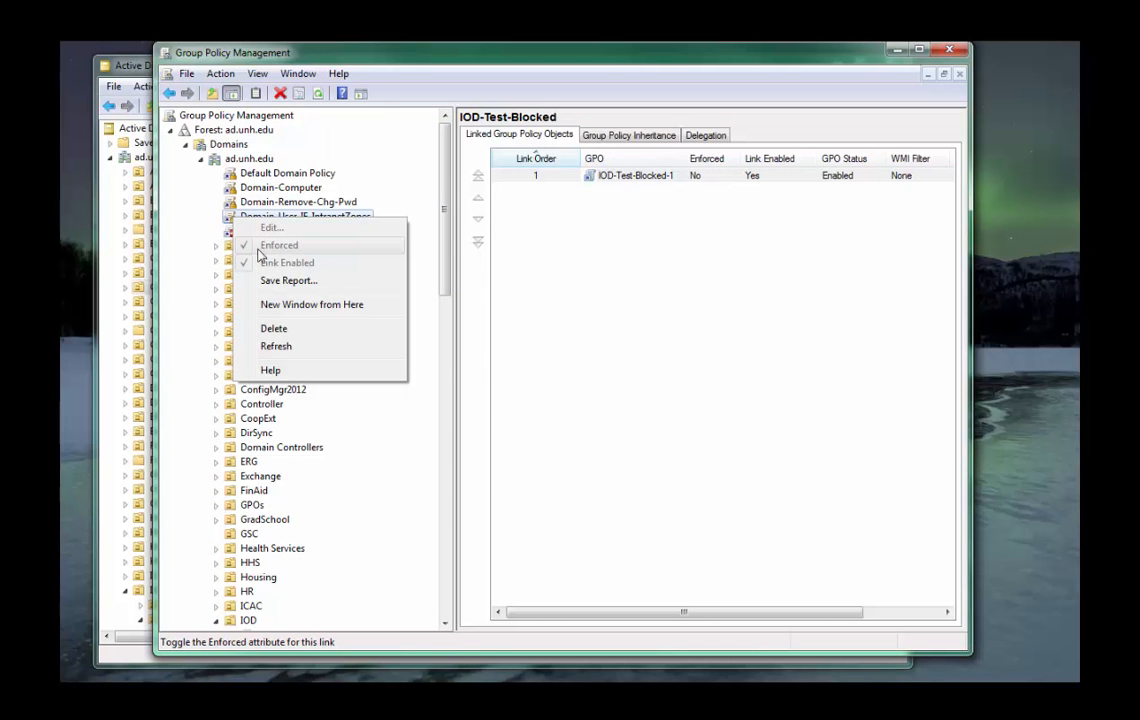
{"action": "left_click", "coordinate": [448, 218]}
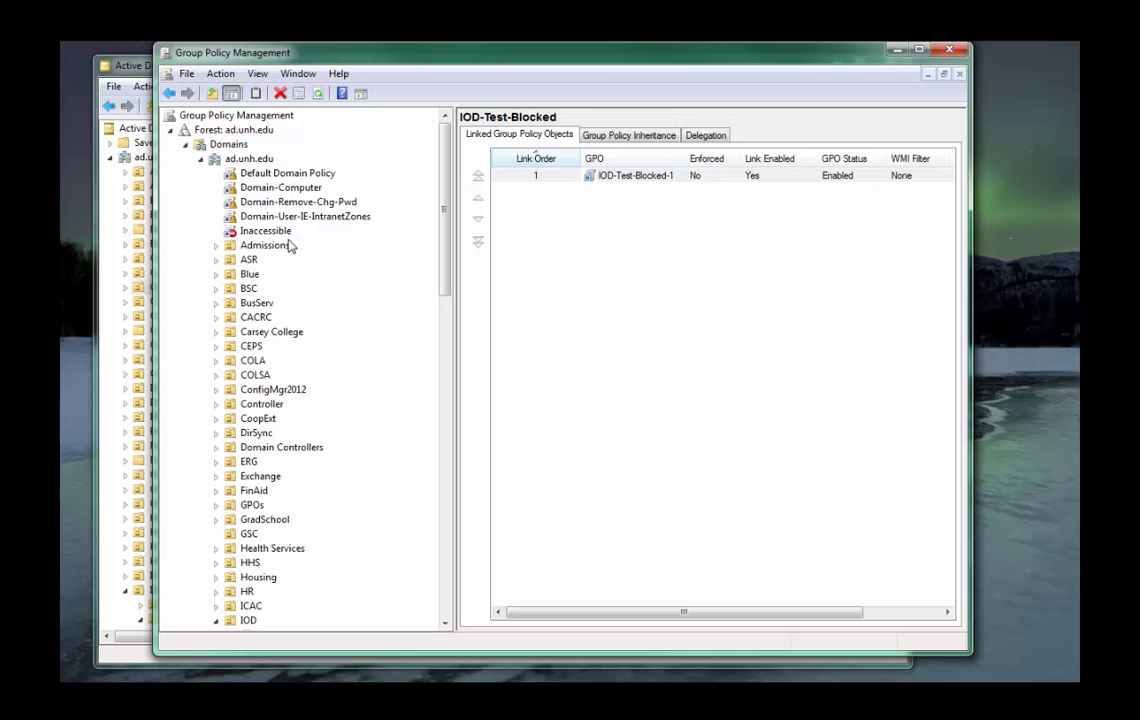
{"action": "scroll", "coordinate": [318, 270], "scroll_direction": "down", "scroll_amount": 12}
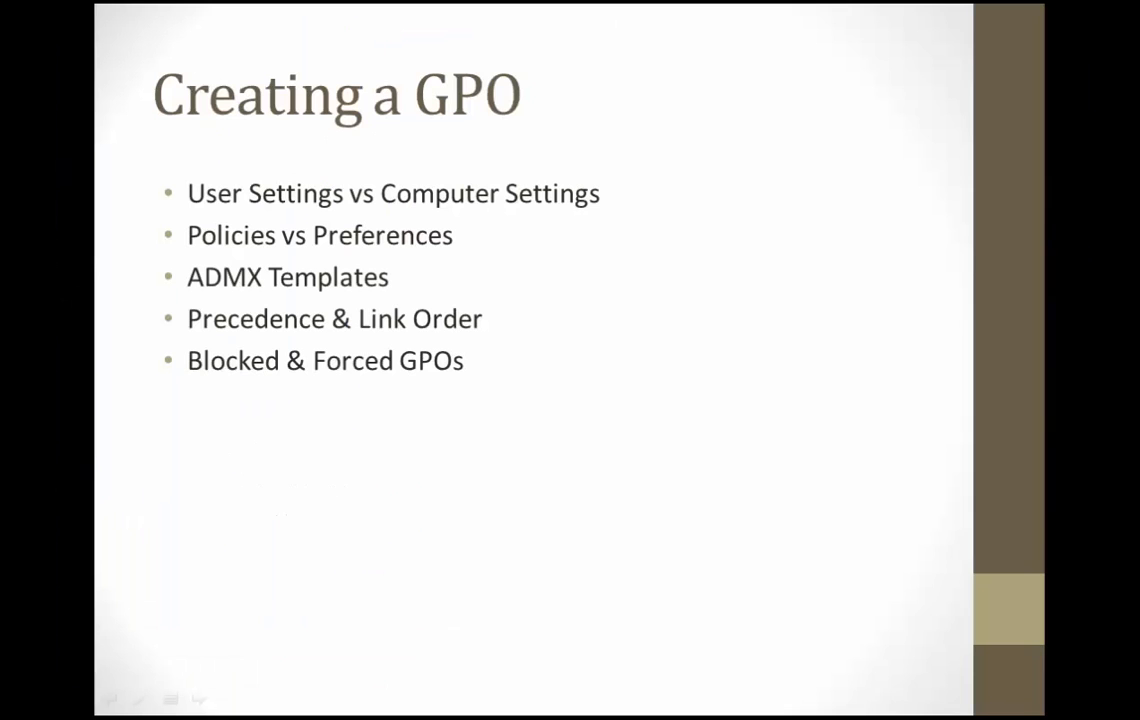
View the scope and security filtering of the IOD-Spiceworks, IOD-Scripts and IOD-New-Software policies in turn.
{"action": "key", "text": "Right"}
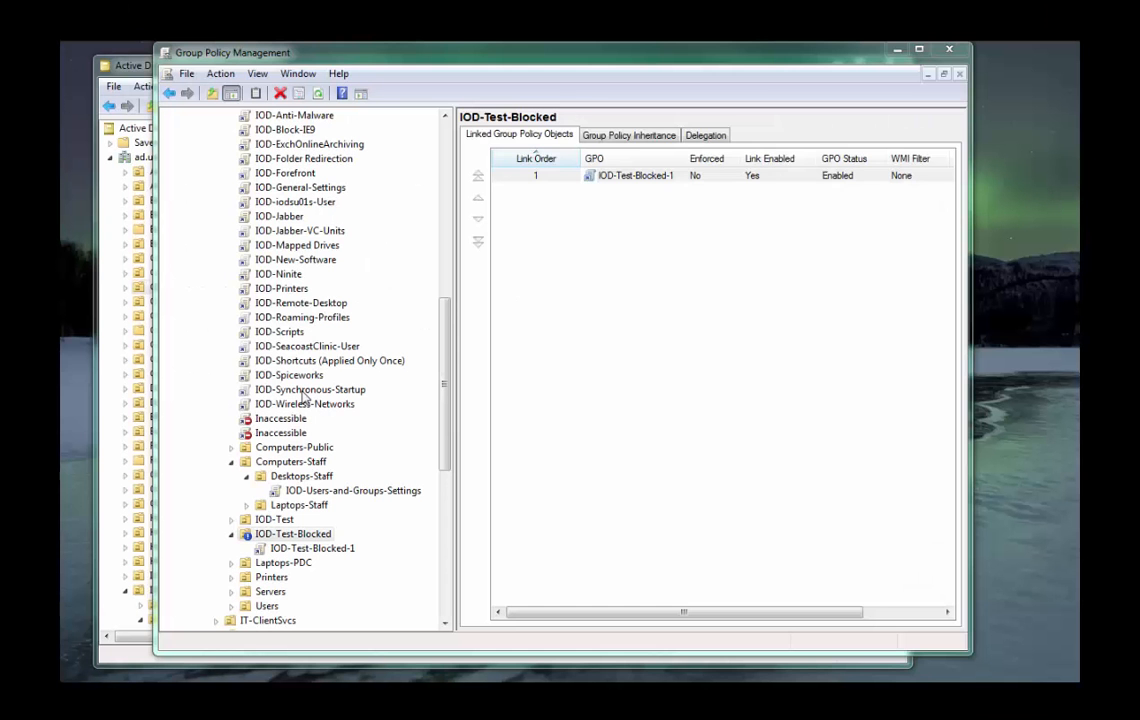
{"action": "left_click", "coordinate": [285, 375]}
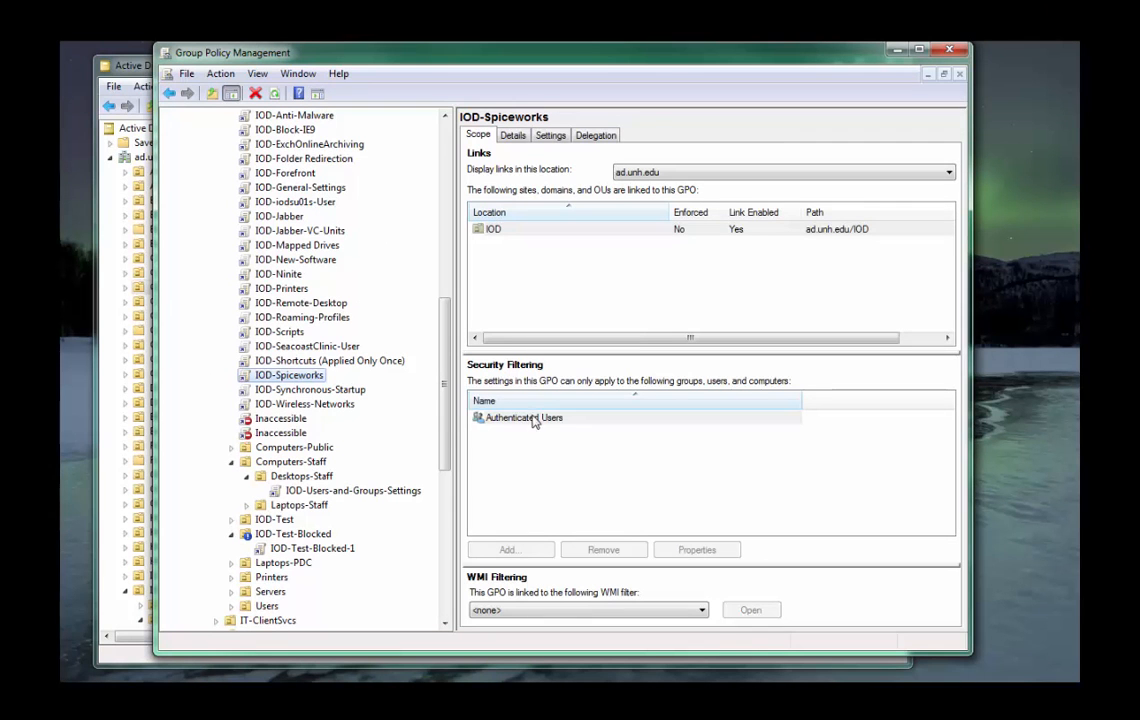
{"action": "left_click", "coordinate": [285, 333]}
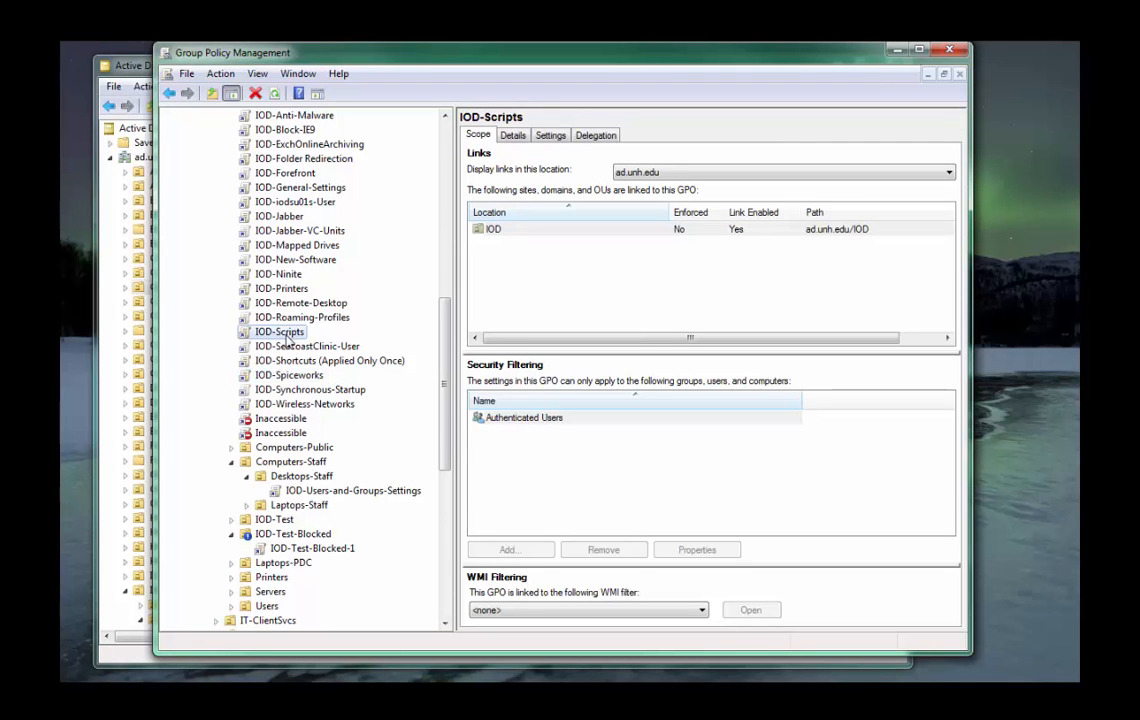
{"action": "left_click", "coordinate": [296, 259]}
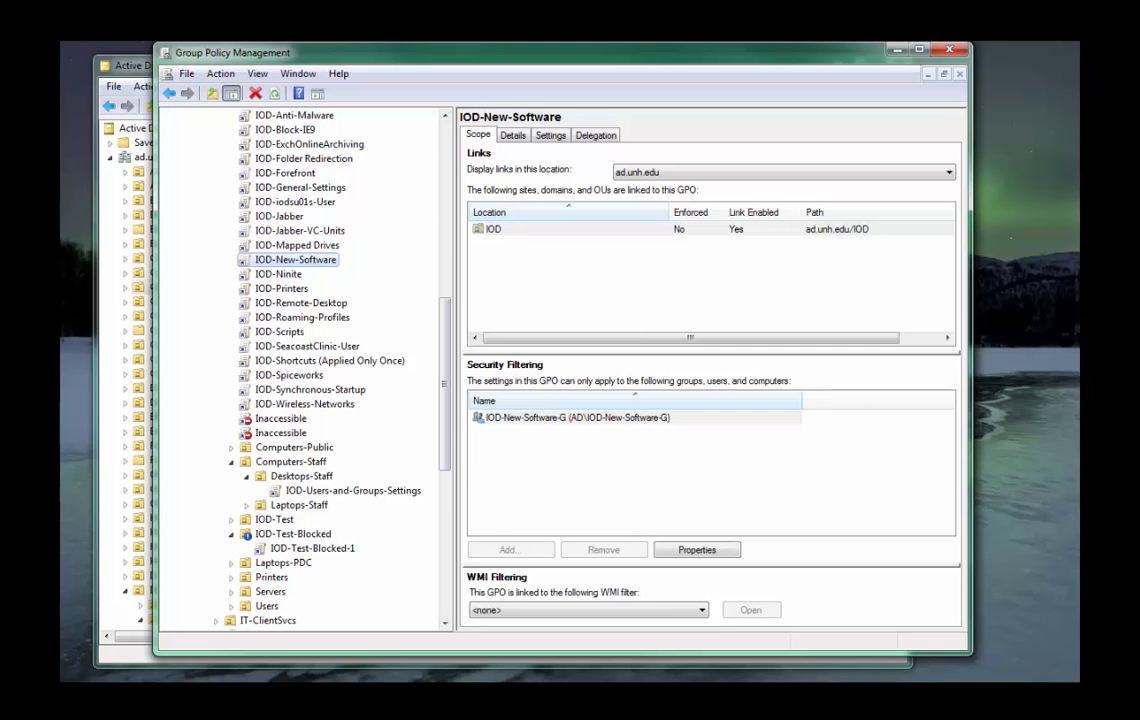
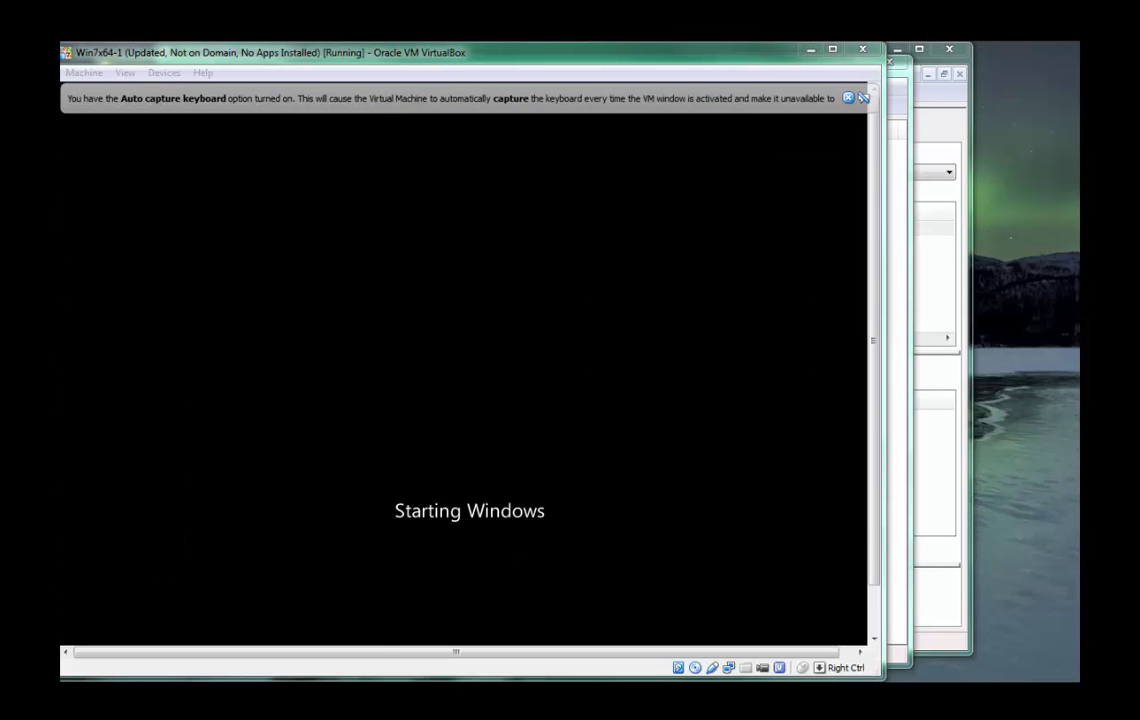
Switch to Oracle VM VirtualBox Manager and view the details of the Win7x32-1 virtual machine.
{"action": "key", "text": "alt+Tab"}
{"action": "left_click_drag", "start_coordinate": [552, 203], "coordinate": [718, 168]}
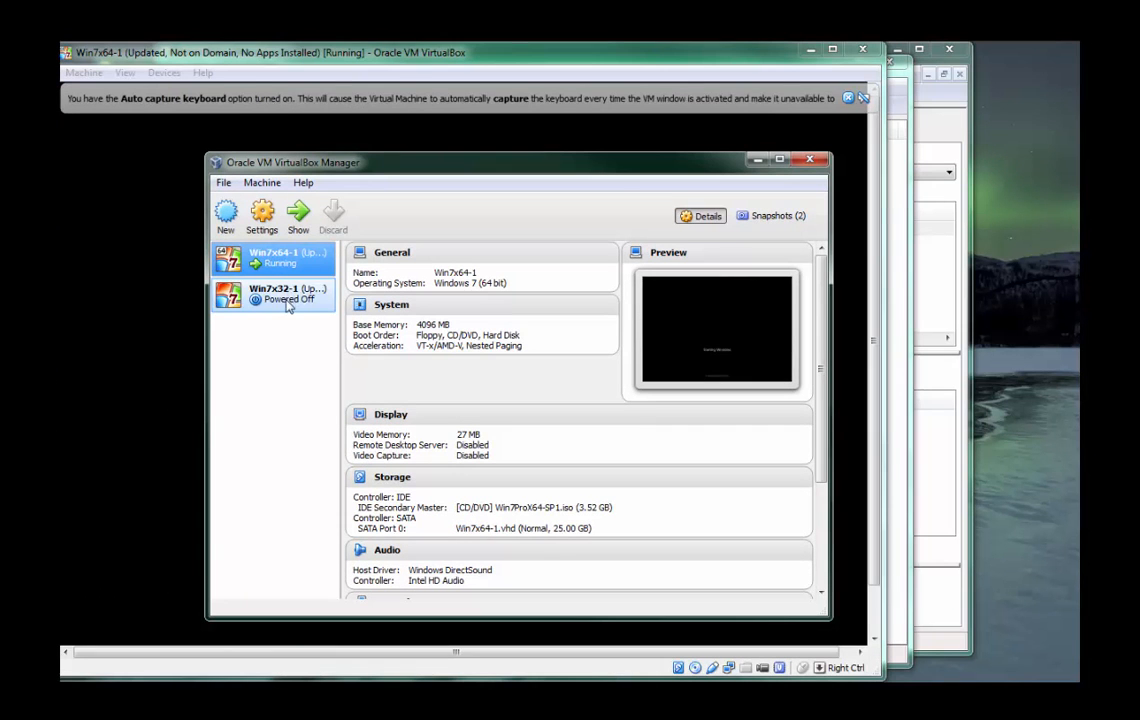
{"action": "left_click", "coordinate": [288, 300]}
{"action": "left_click", "coordinate": [292, 262]}
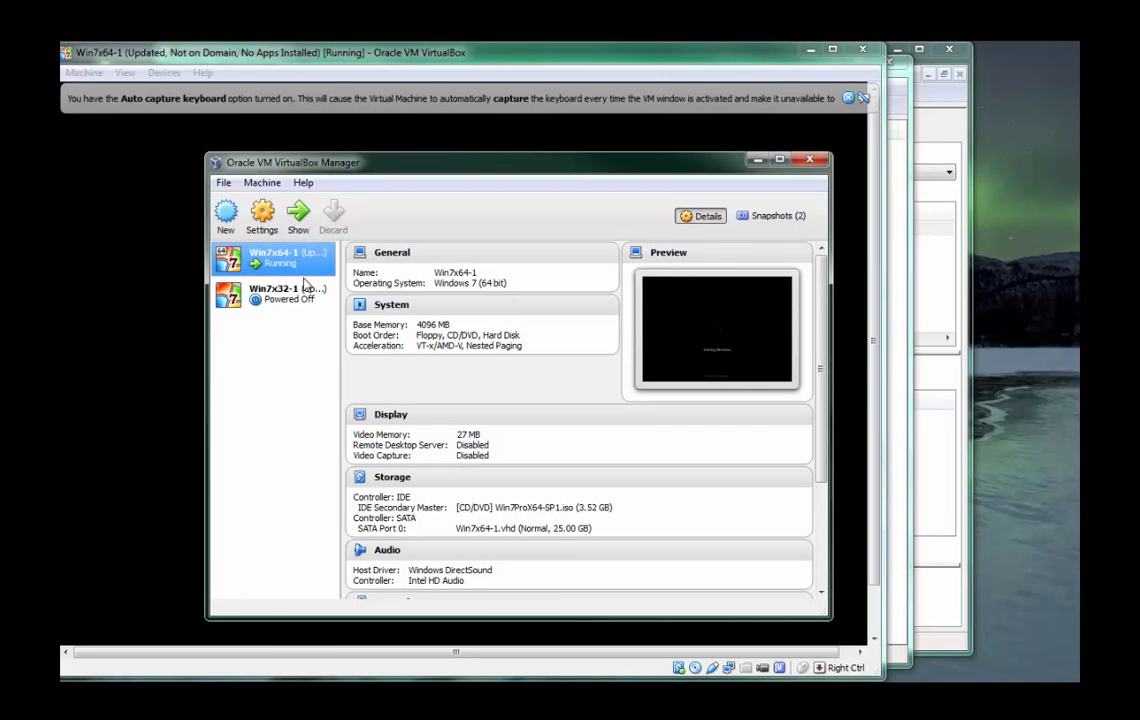
{"action": "left_click", "coordinate": [304, 288]}
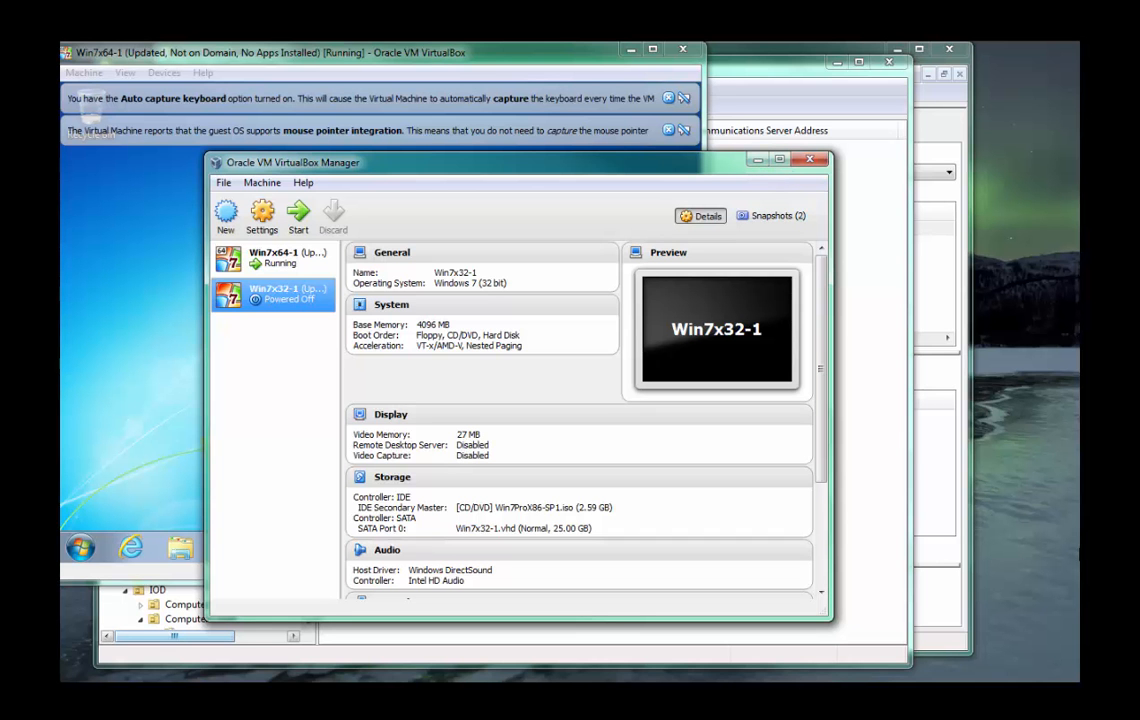
Bring the running Win7x64-1 virtual machine forward and dismiss its keyboard capture and mouse pointer integration notices.
{"action": "left_click", "coordinate": [80, 300]}
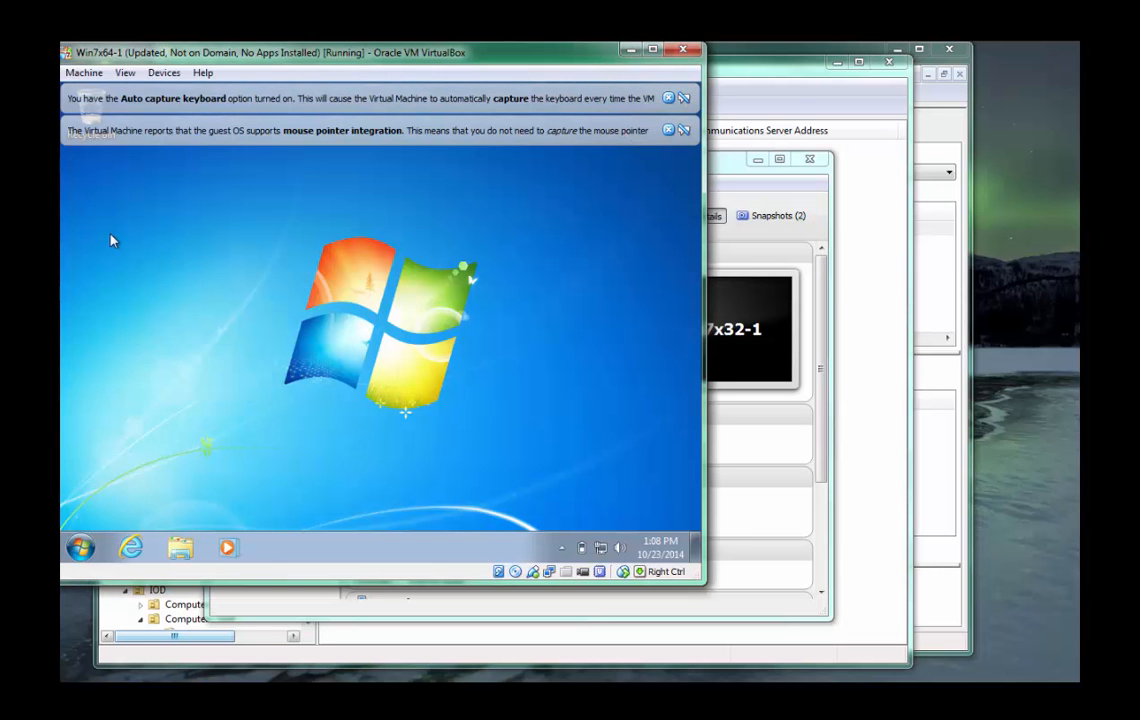
{"action": "left_click_drag", "start_coordinate": [213, 56], "coordinate": [289, 56]}
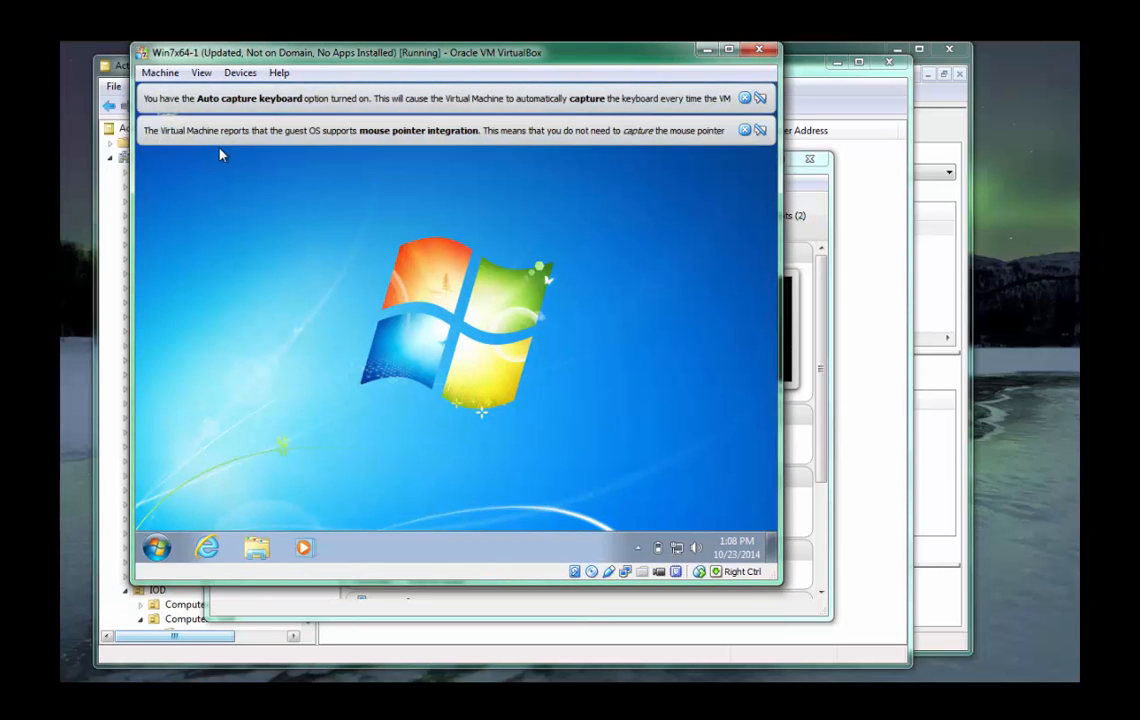
{"action": "left_click", "coordinate": [744, 98]}
{"action": "left_click", "coordinate": [744, 98]}
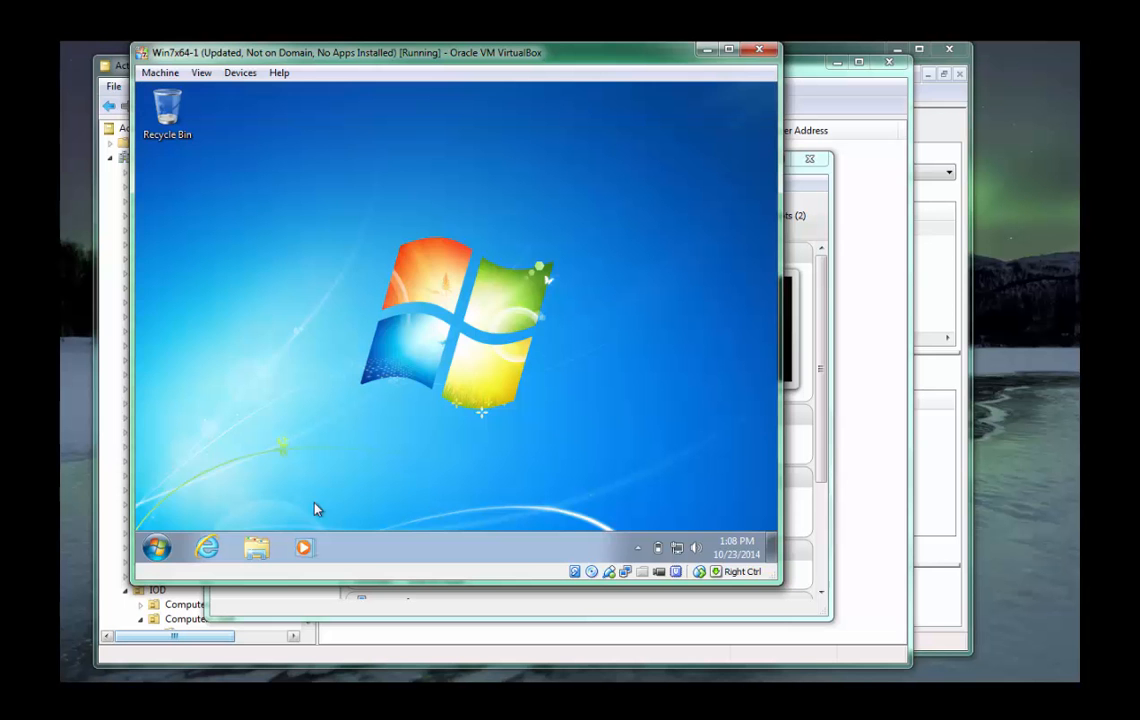
Open the Win7x64-1 guest's system information and view its computer name, domain and workgroup settings.
{"action": "left_click", "coordinate": [155, 546]}
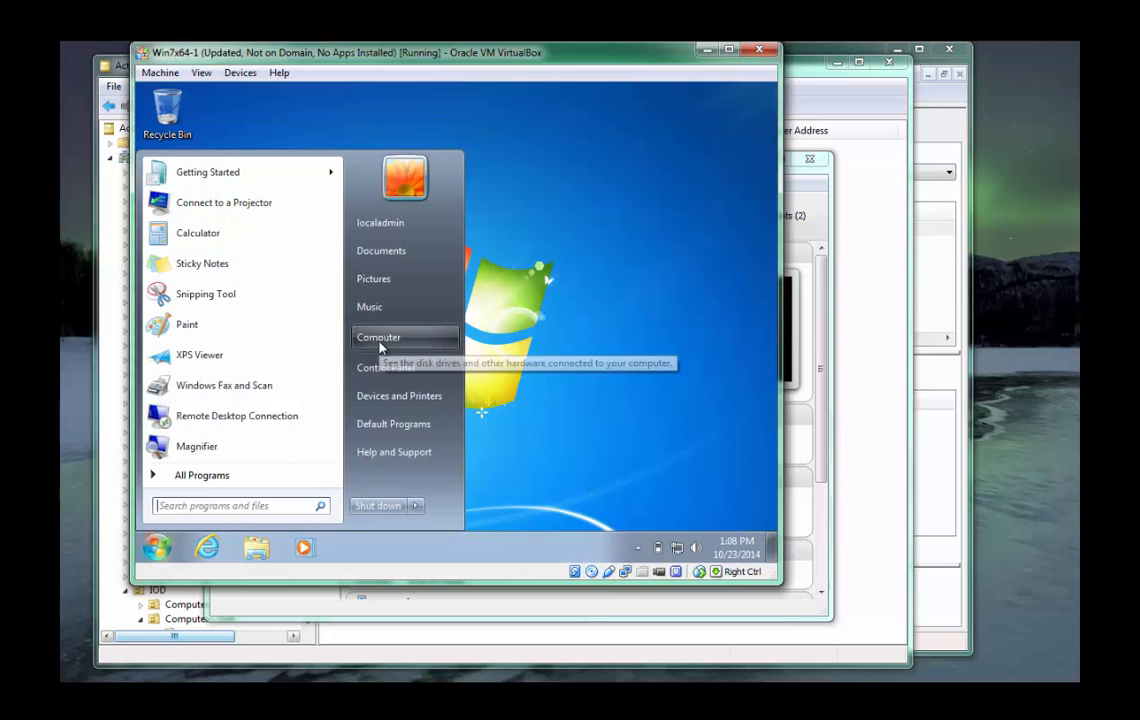
{"action": "right_click", "coordinate": [381, 346]}
{"action": "left_click", "coordinate": [440, 479]}
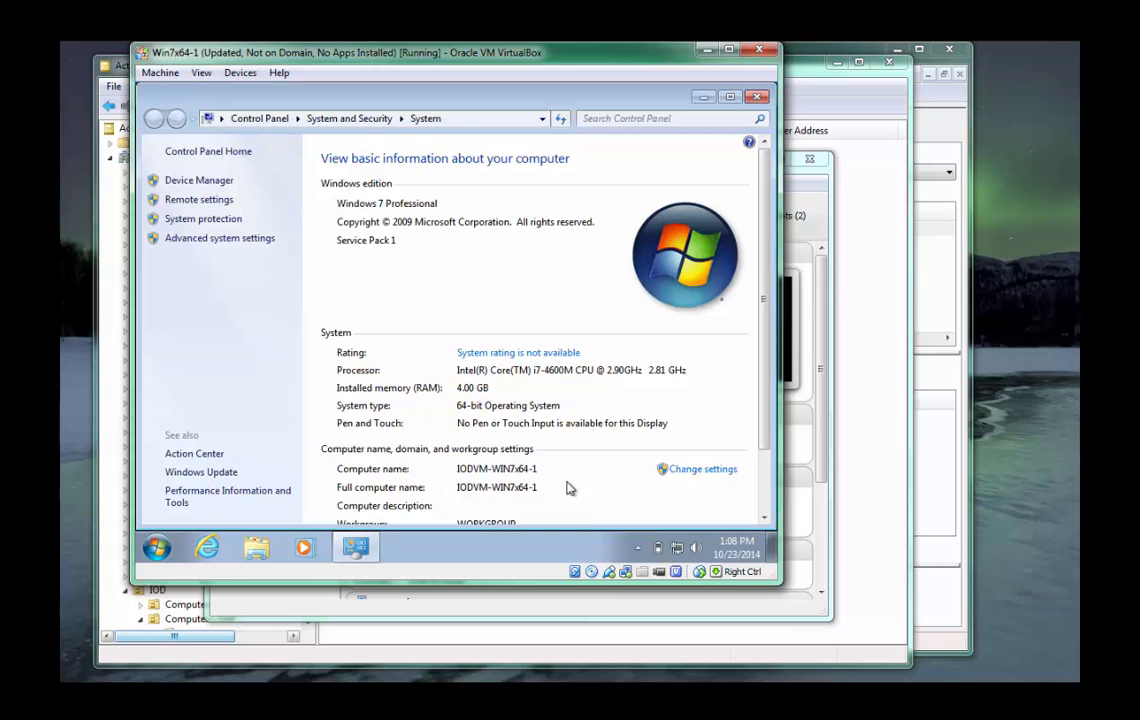
{"action": "scroll", "coordinate": [420, 440], "scroll_direction": "down", "scroll_amount": 2}
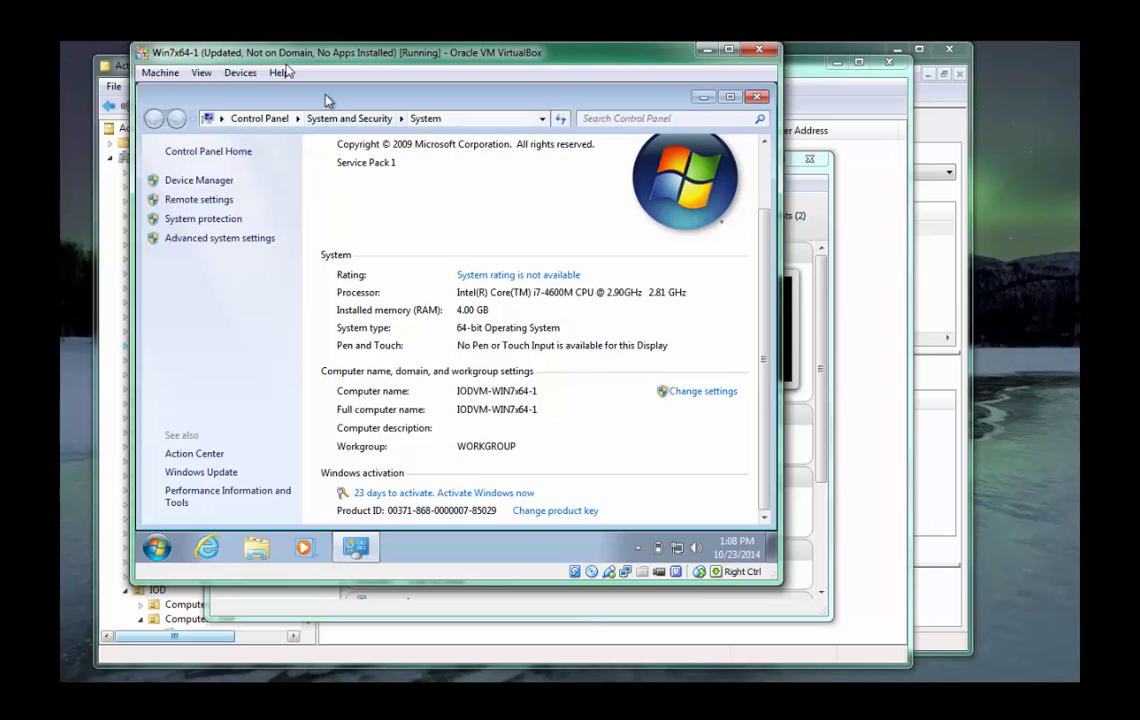
{"action": "left_click_drag", "start_coordinate": [251, 52], "coordinate": [540, 140]}
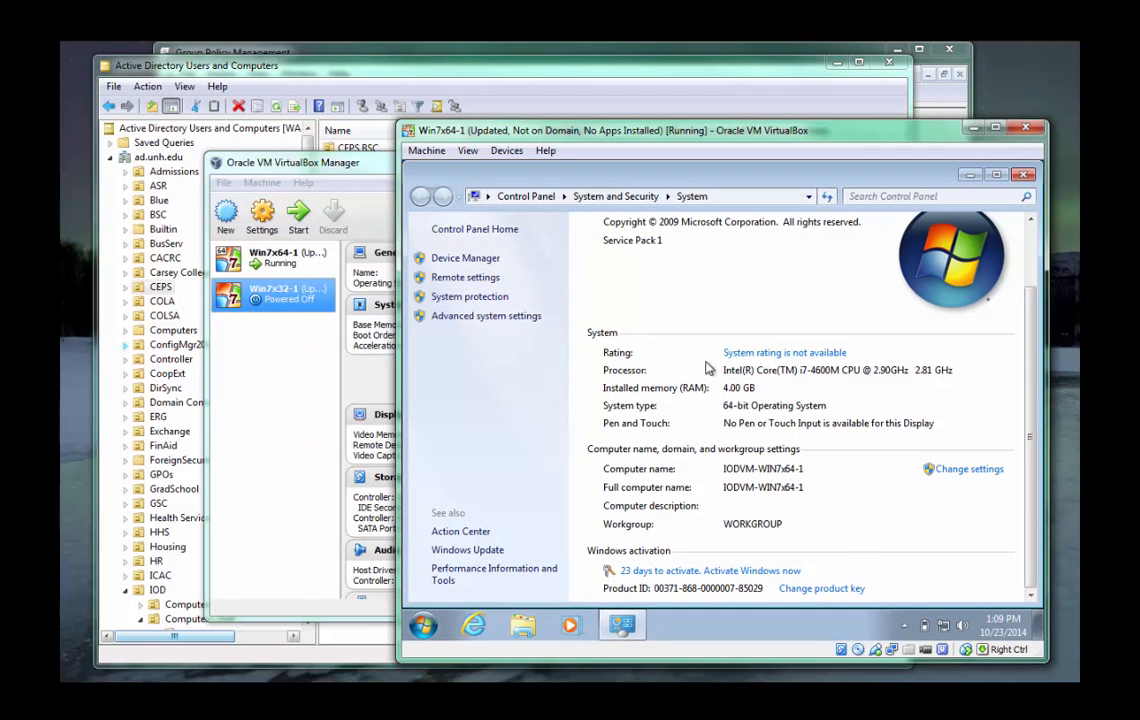
Switch to Active Directory Users and Computers and list the contents of the default Computers container in ad.unh.edu.
{"action": "left_click_drag", "start_coordinate": [240, 66], "coordinate": [206, 74]}
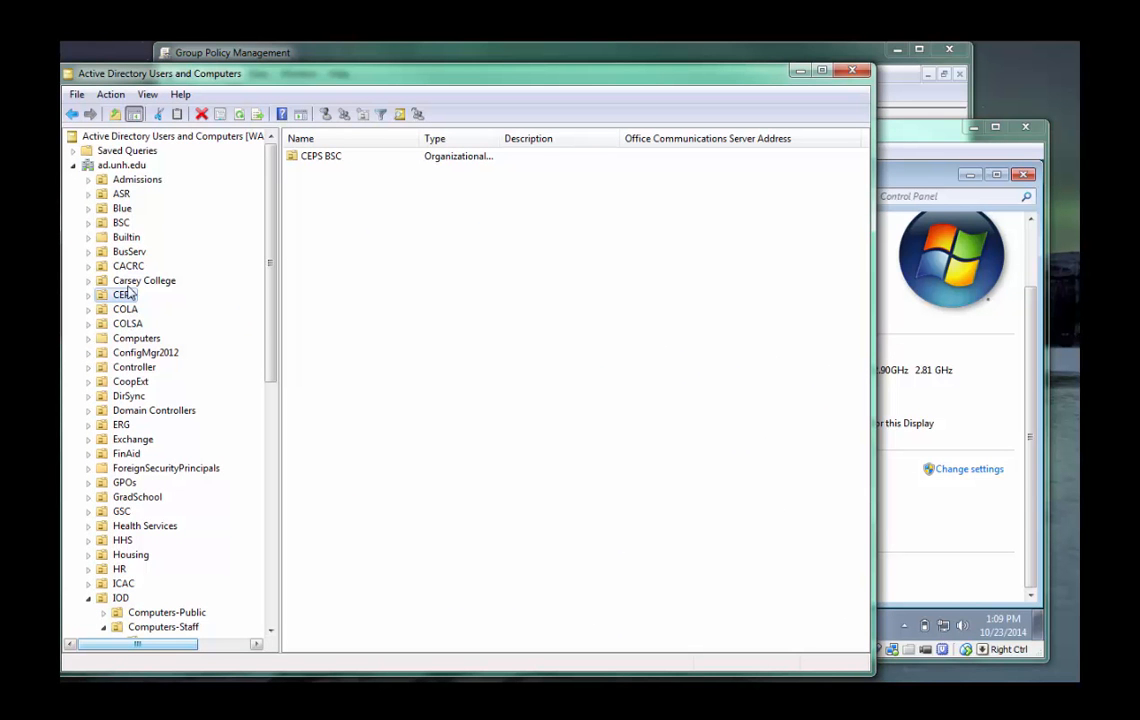
{"action": "left_click", "coordinate": [138, 339]}
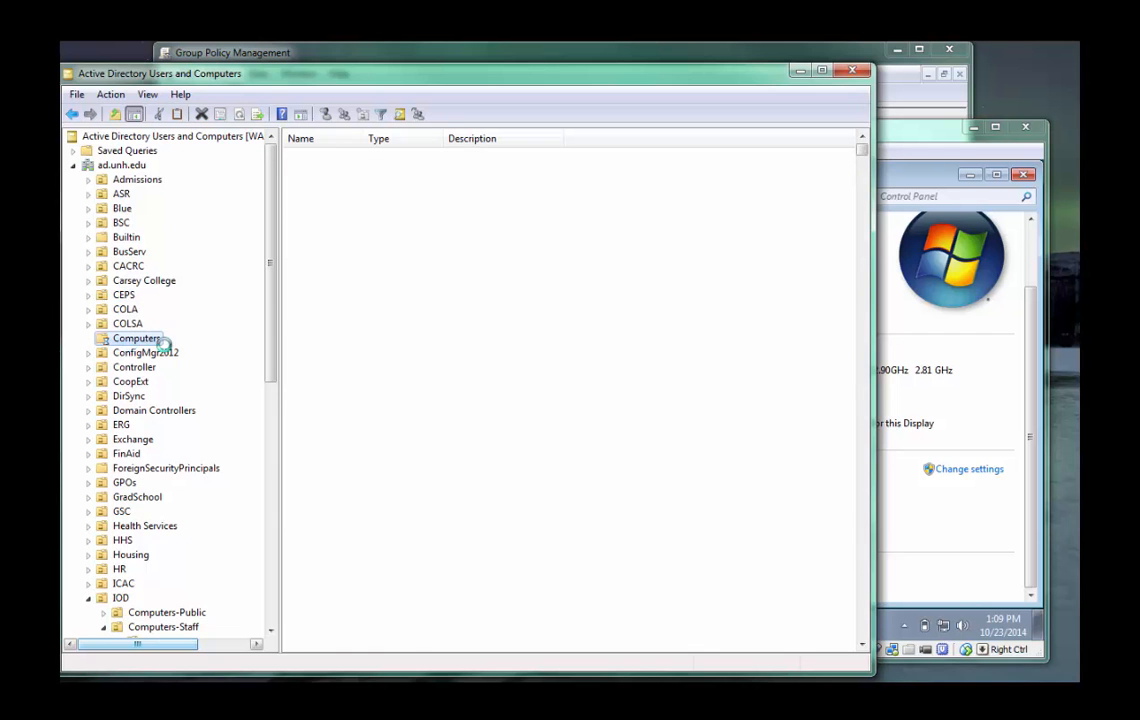
{"action": "key", "text": "Return"}
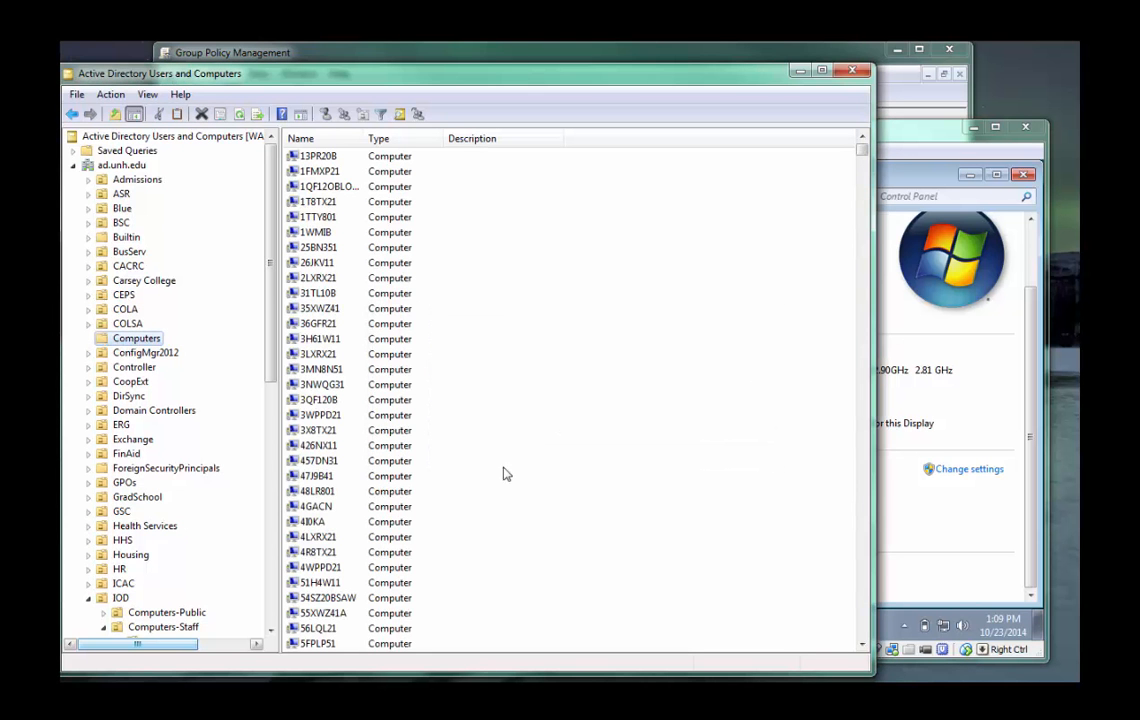
Create a new computer object named TechTips-1 in the IOD-Test-Blocked organizational unit under IOD.
{"action": "scroll", "coordinate": [117, 475], "scroll_direction": "down", "scroll_amount": 5}
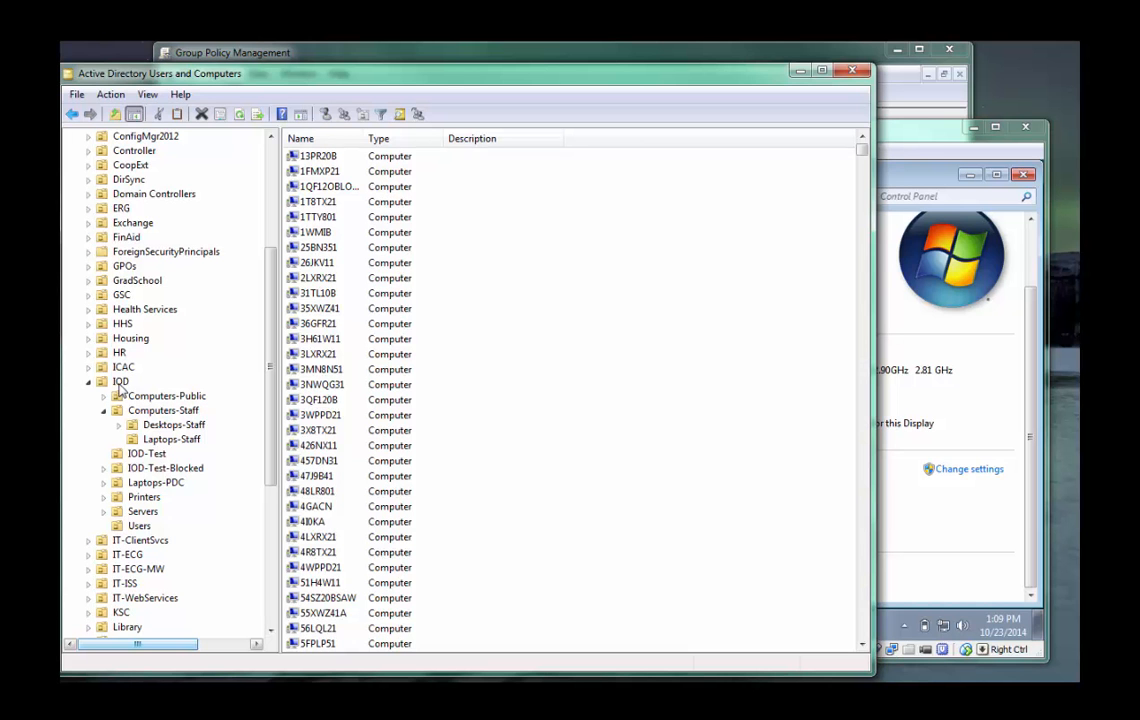
{"action": "right_click", "coordinate": [143, 458]}
{"action": "mouse_move", "coordinate": [205, 528]}
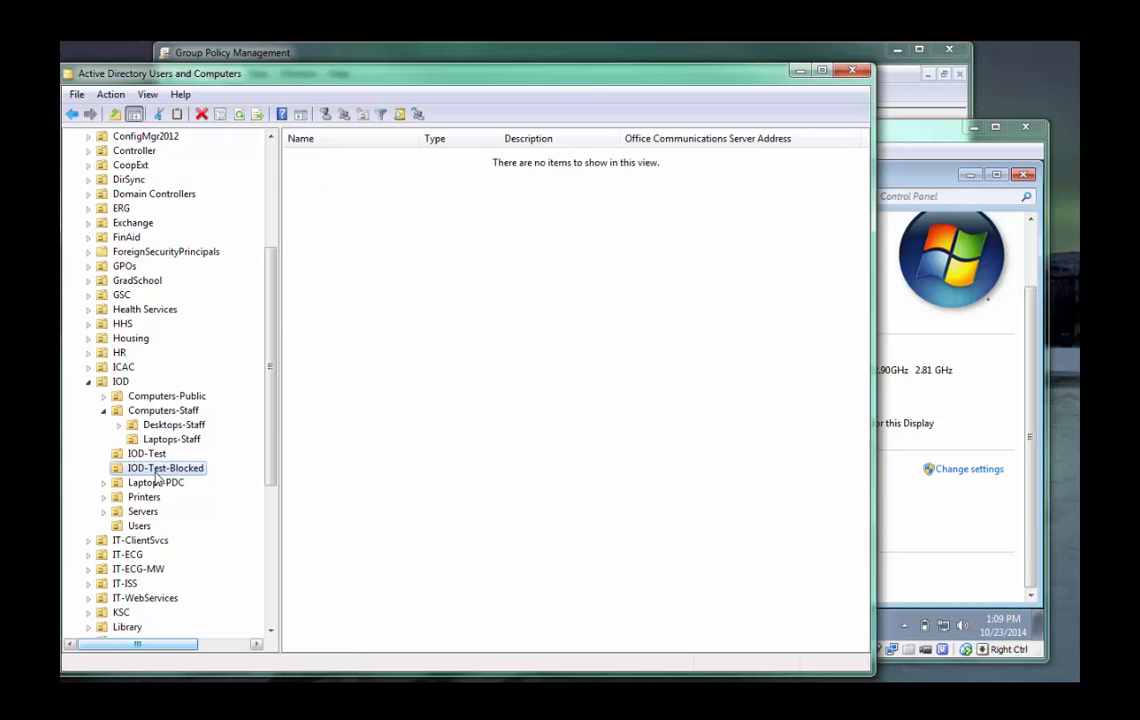
{"action": "right_click", "coordinate": [160, 467]}
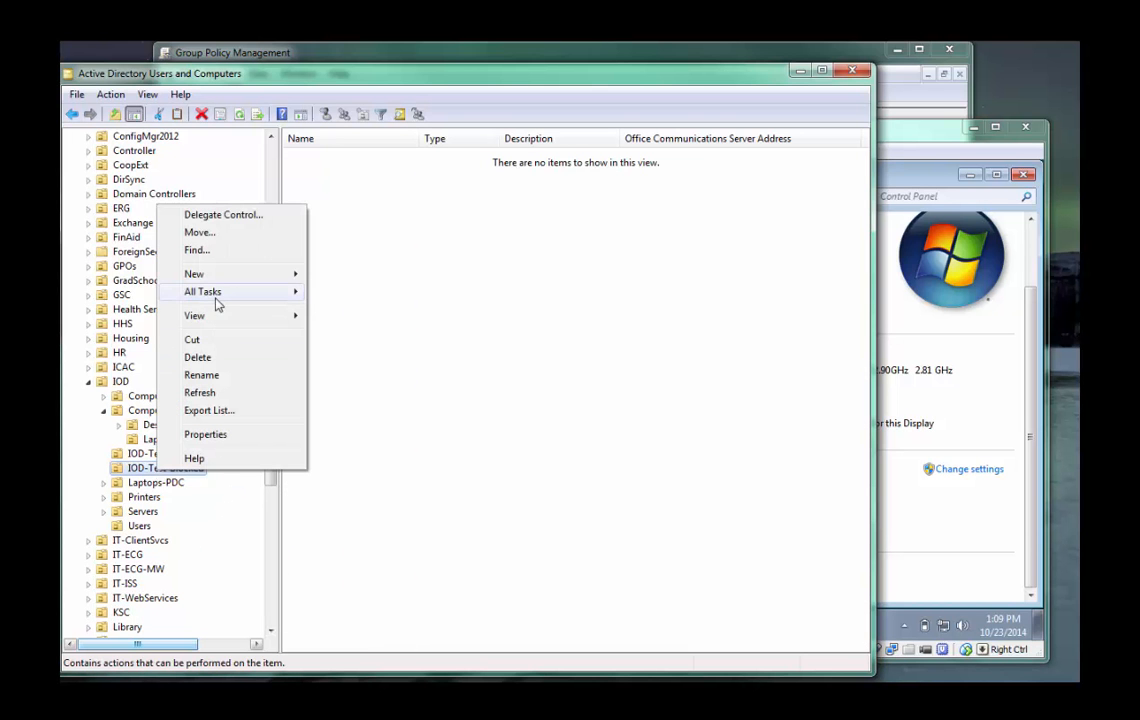
{"action": "mouse_move", "coordinate": [214, 275]}
{"action": "left_click", "coordinate": [355, 273]}
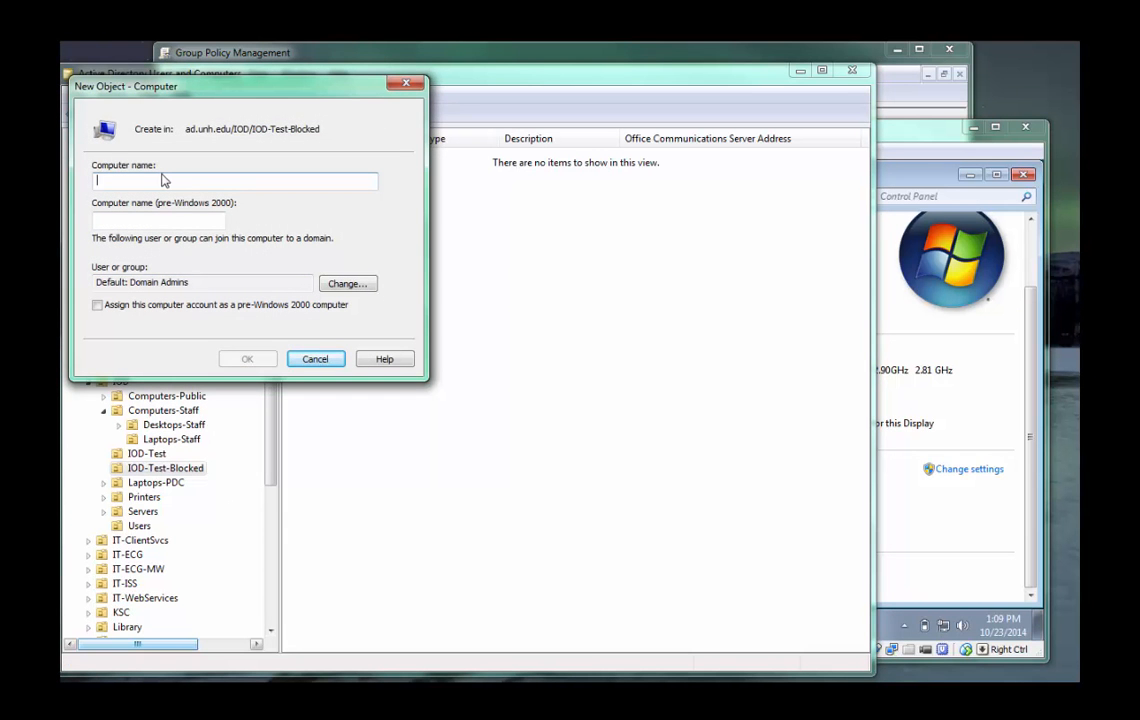
{"action": "type", "text": "TechTip"}
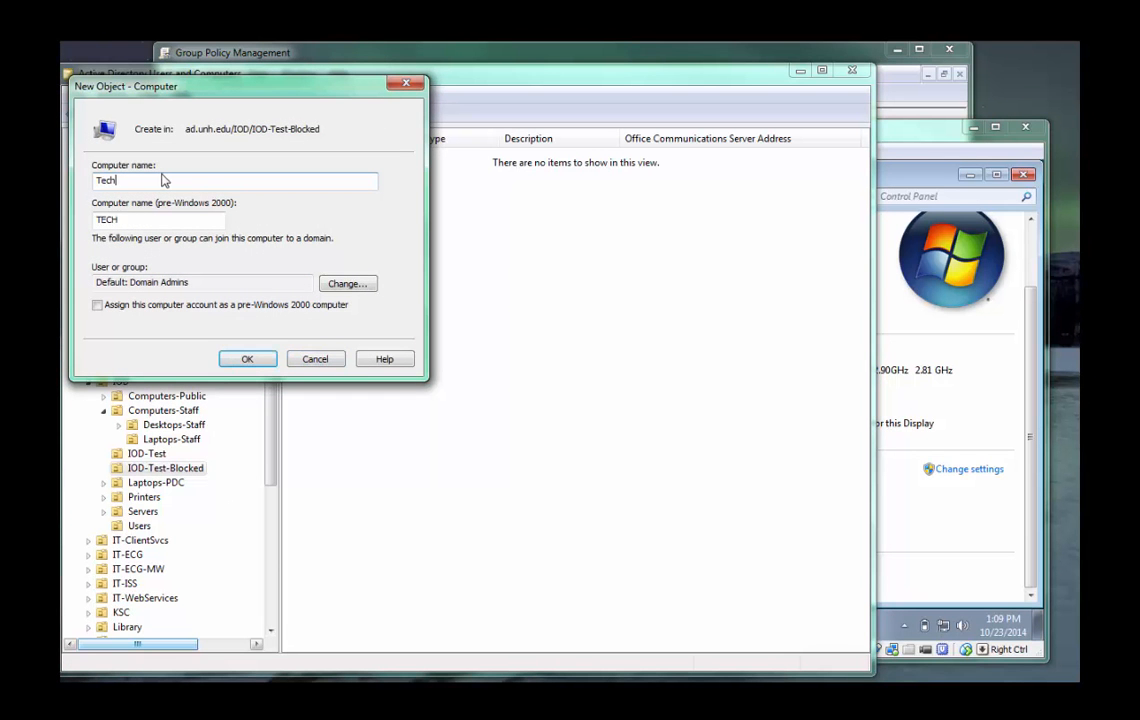
{"action": "key", "text": "BackSpace"}
{"action": "key", "text": "BackSpace"}
{"action": "key", "text": "BackSpace"}
{"action": "type", "text": "echTips"}
{"action": "left_click", "coordinate": [248, 359]}
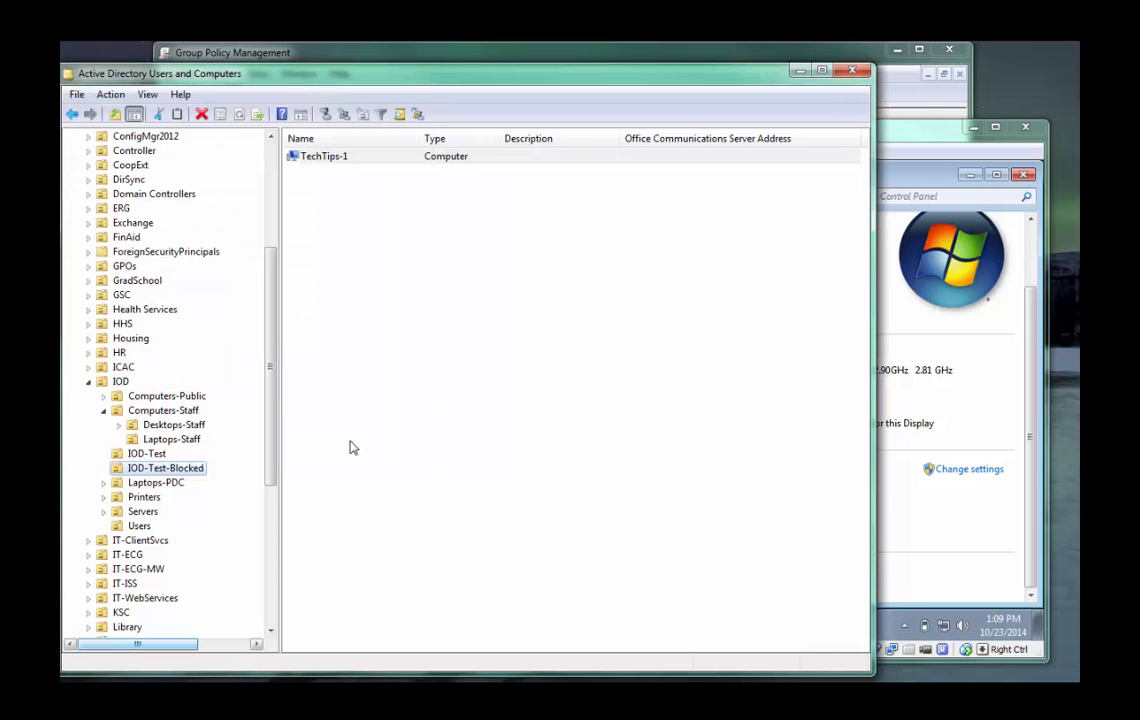
In the Win7x64-1 guest, change the computer name to techtips-1 and its membership to the domain ad.unh.edu.
{"action": "left_click", "coordinate": [900, 144]}
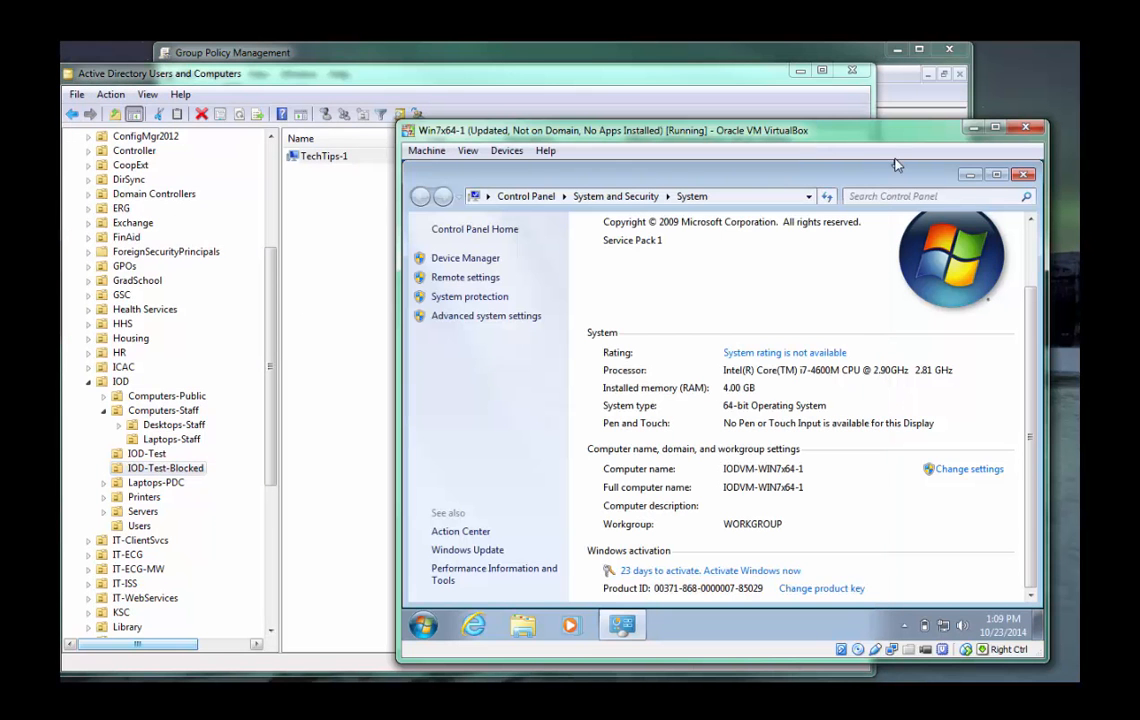
{"action": "left_click", "coordinate": [966, 470]}
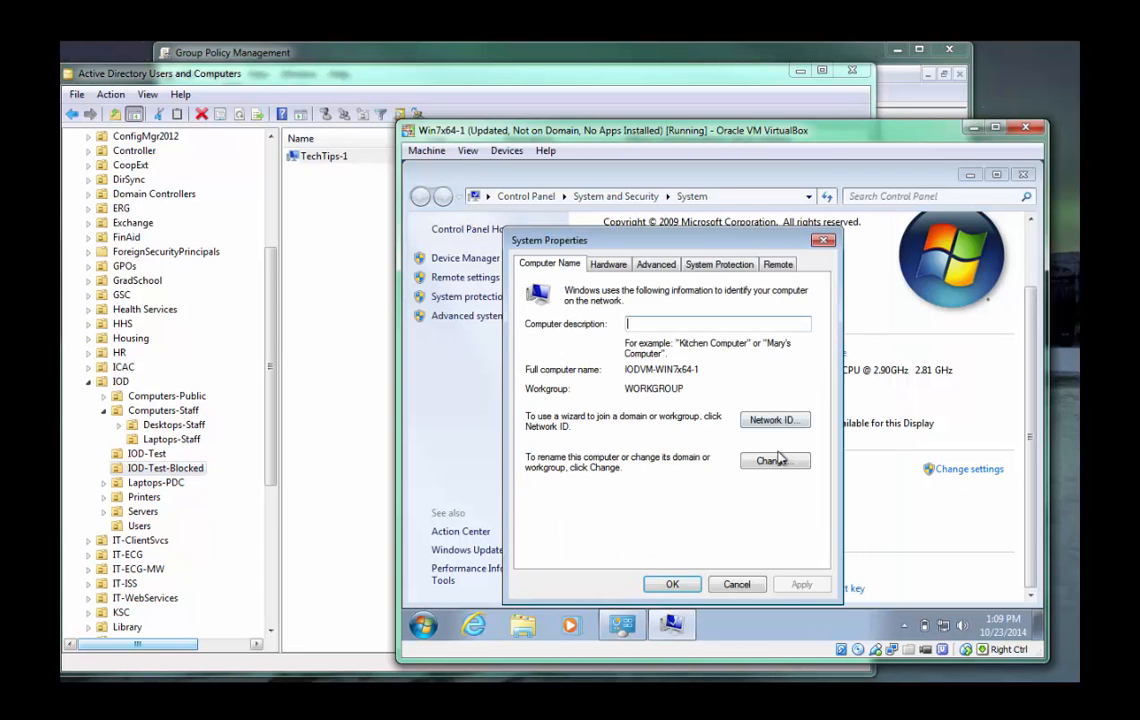
{"action": "left_click", "coordinate": [771, 460]}
{"action": "left_click_drag", "start_coordinate": [610, 356], "coordinate": [462, 341]}
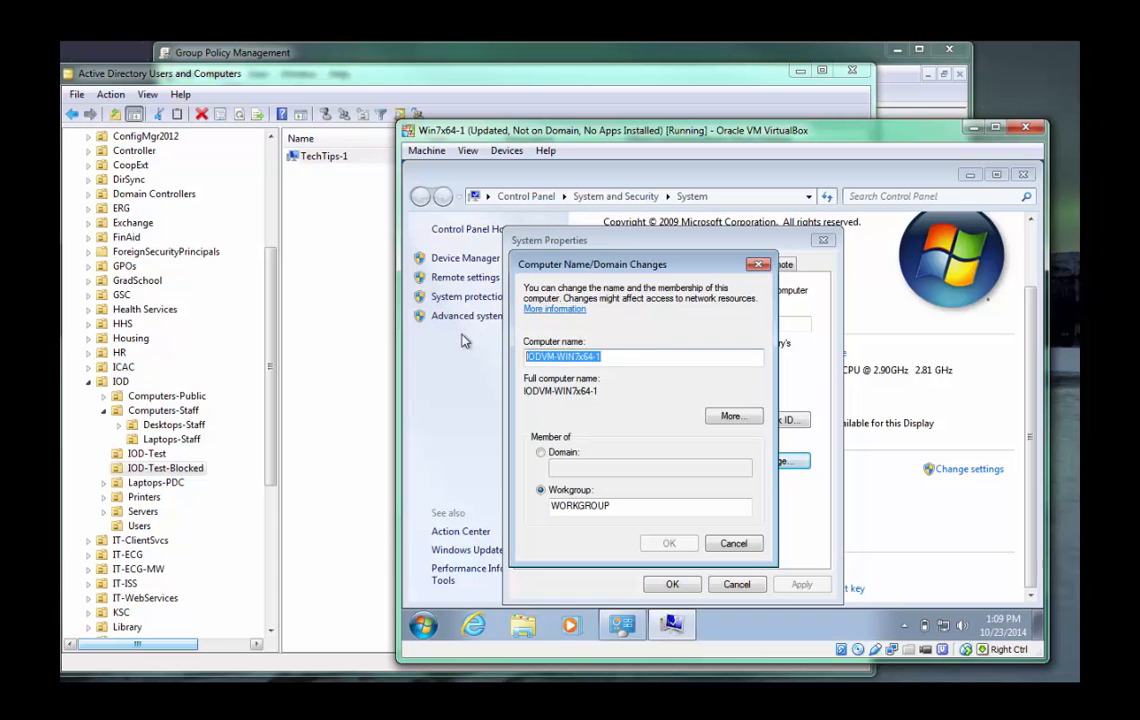
{"action": "type", "text": "techtips"}
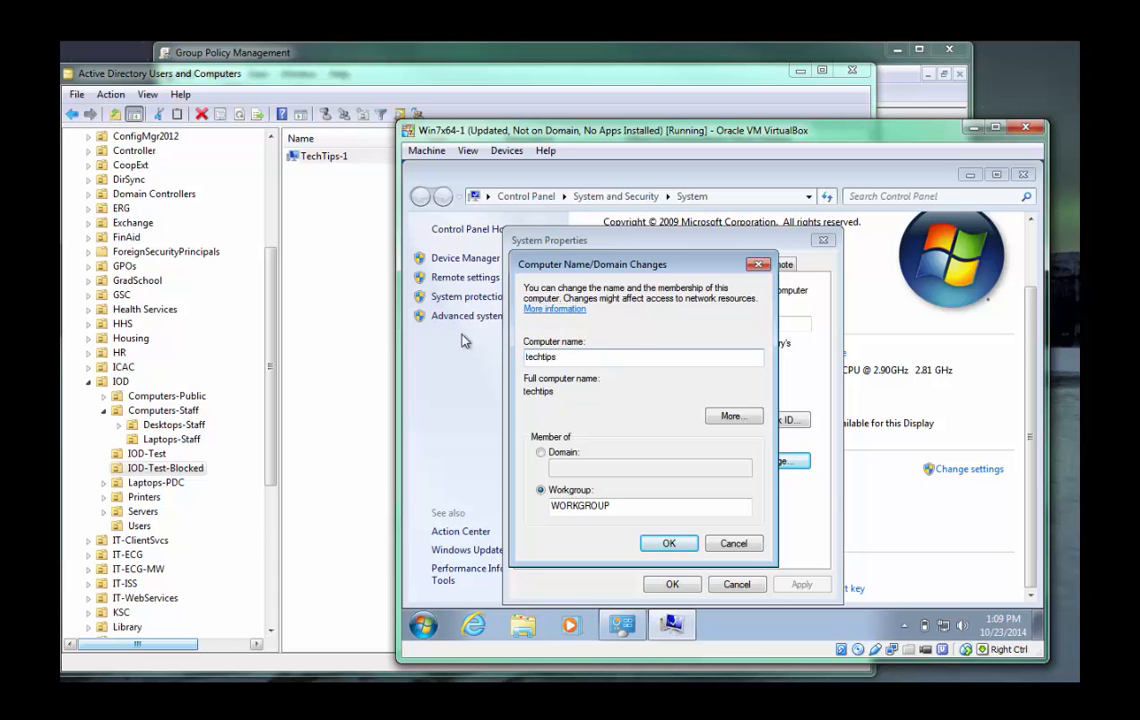
{"action": "left_click", "coordinate": [543, 452]}
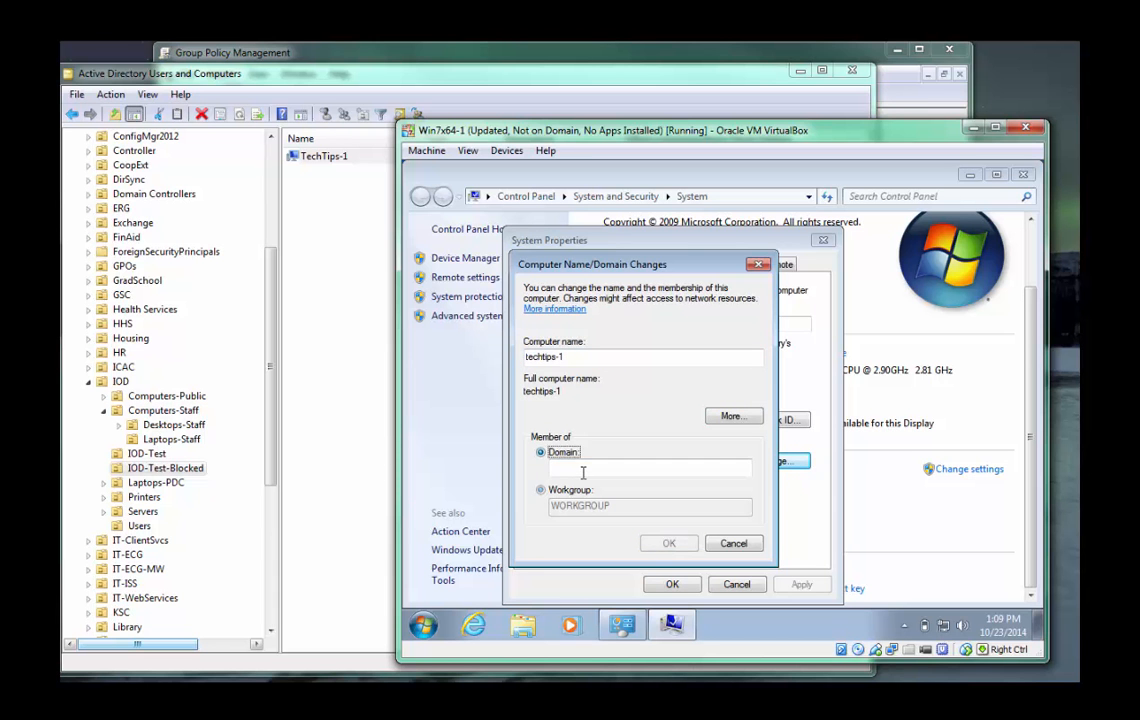
{"action": "type", "text": "ad.unh.edu"}
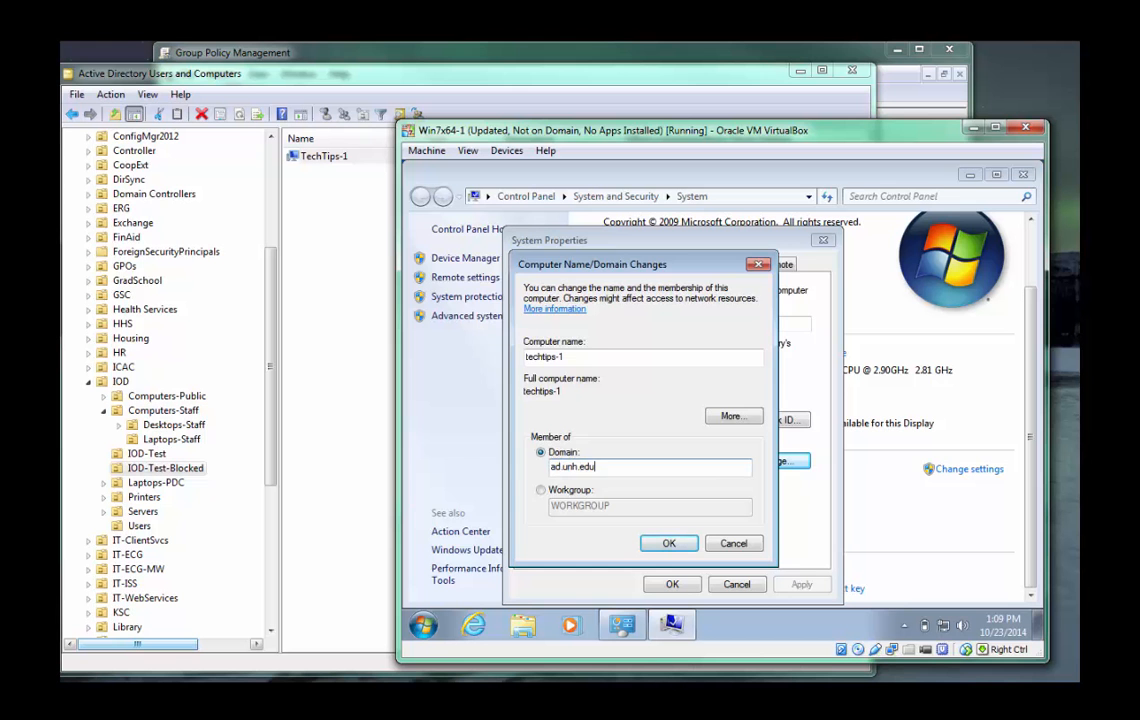
{"action": "key", "text": "Return"}
Authorize the domain join with the account's user name and password, and accept the confirmation.
{"action": "type", "text": "cgz2"}
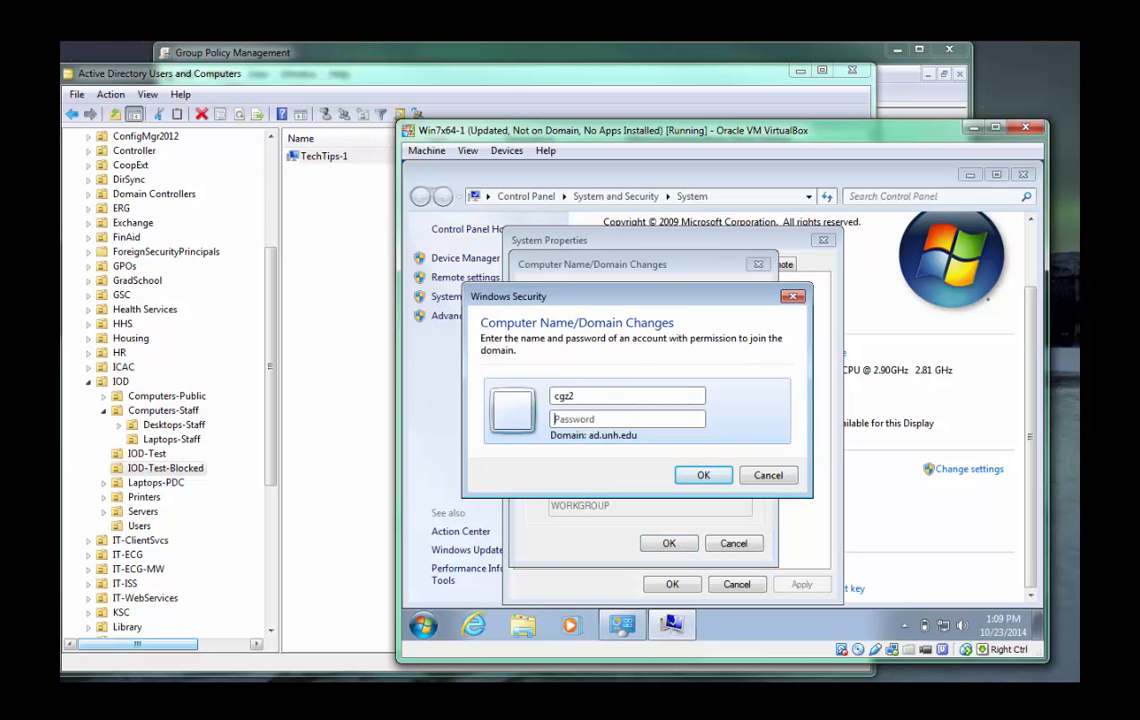
{"action": "key", "text": "Tab"}
{"action": "type", "text": "*"}
{"action": "key", "text": "Return"}
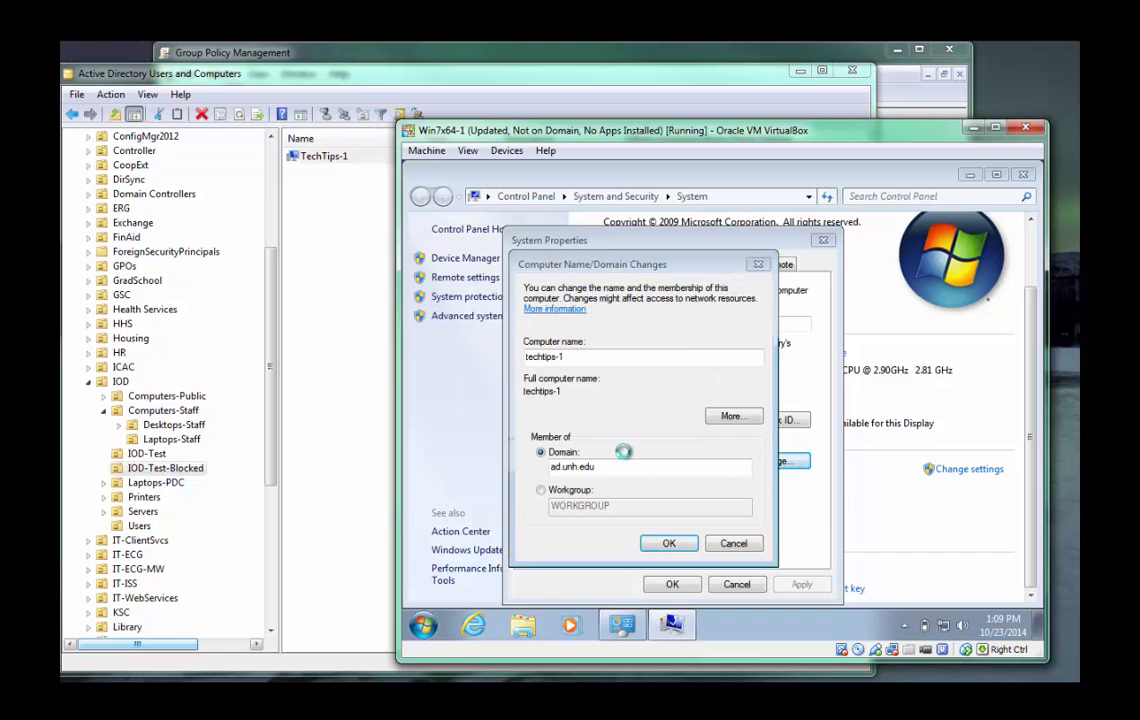
{"action": "left_click", "coordinate": [804, 450]}
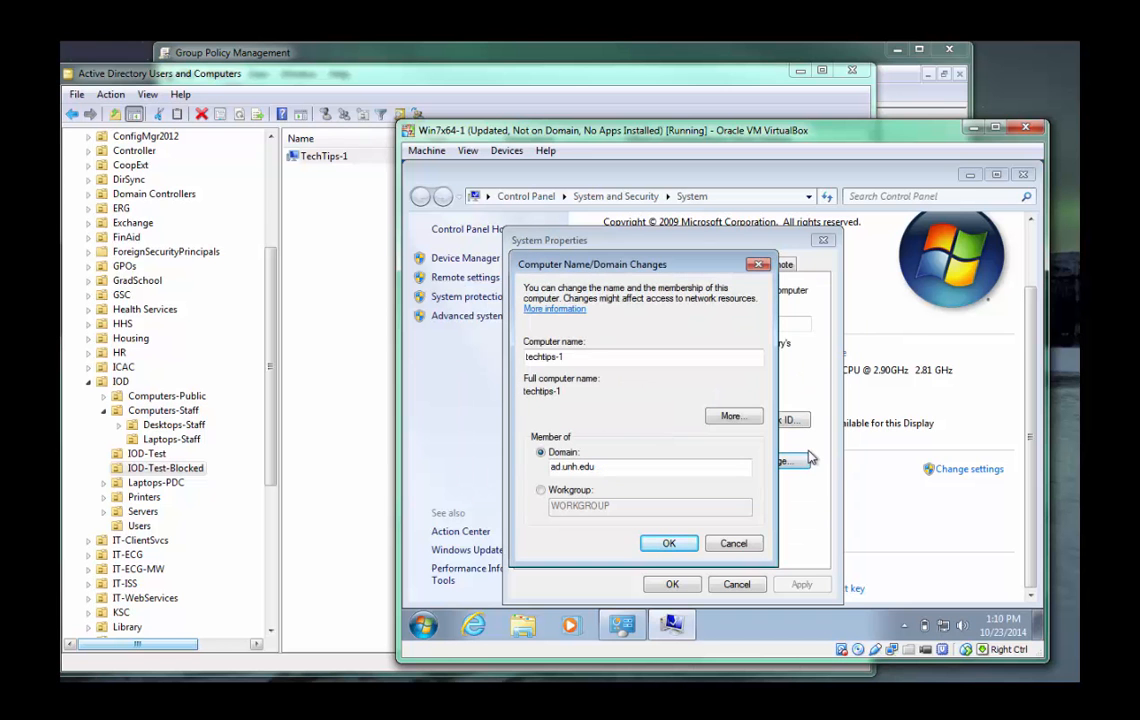
{"action": "left_click", "coordinate": [680, 543]}
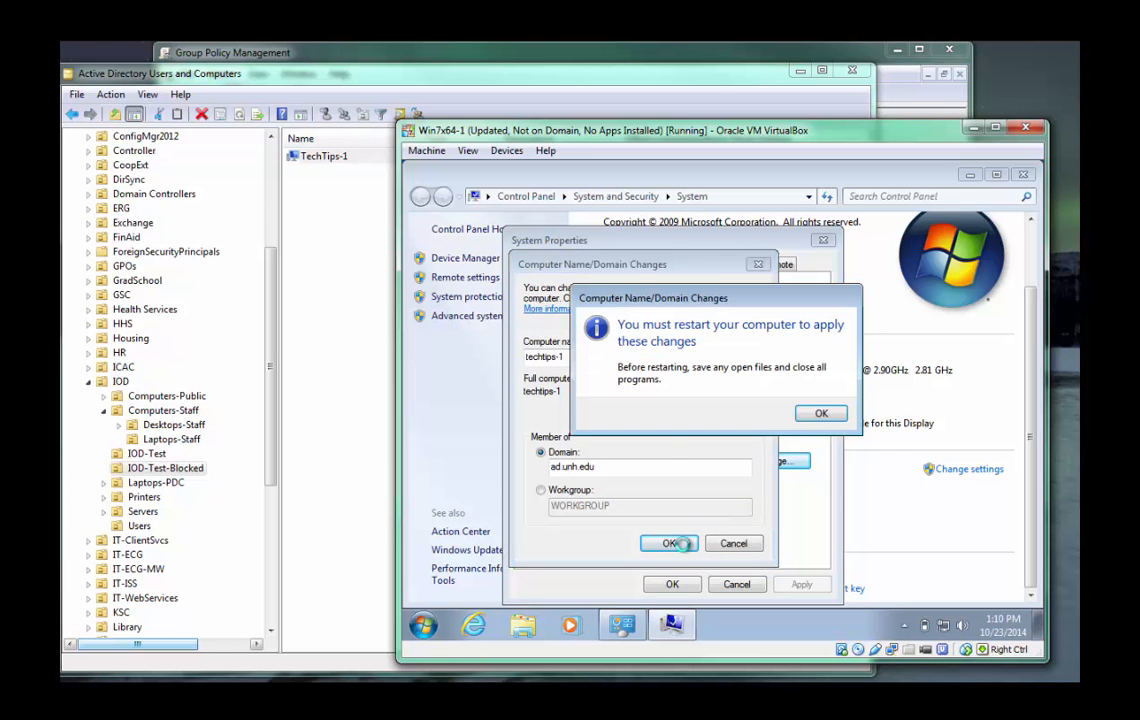
Acknowledge the restart requirement, close System Properties and restart the guest immediately.
{"action": "left_click", "coordinate": [819, 414]}
{"action": "left_click", "coordinate": [674, 584]}
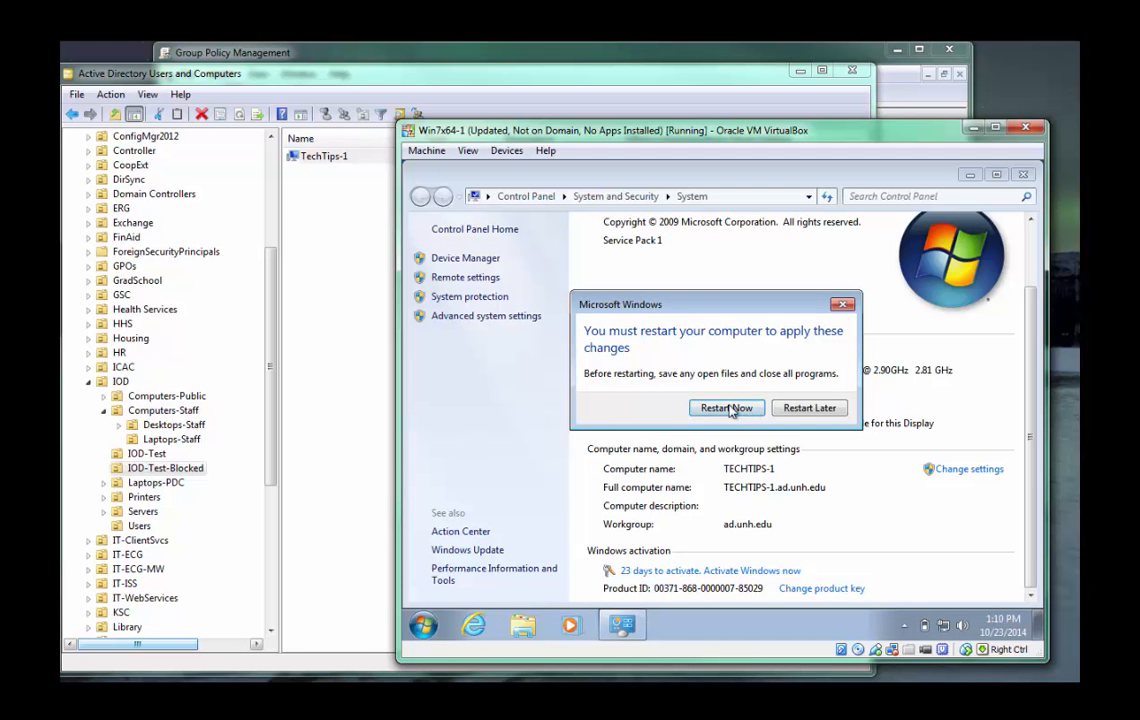
{"action": "left_click", "coordinate": [730, 407]}
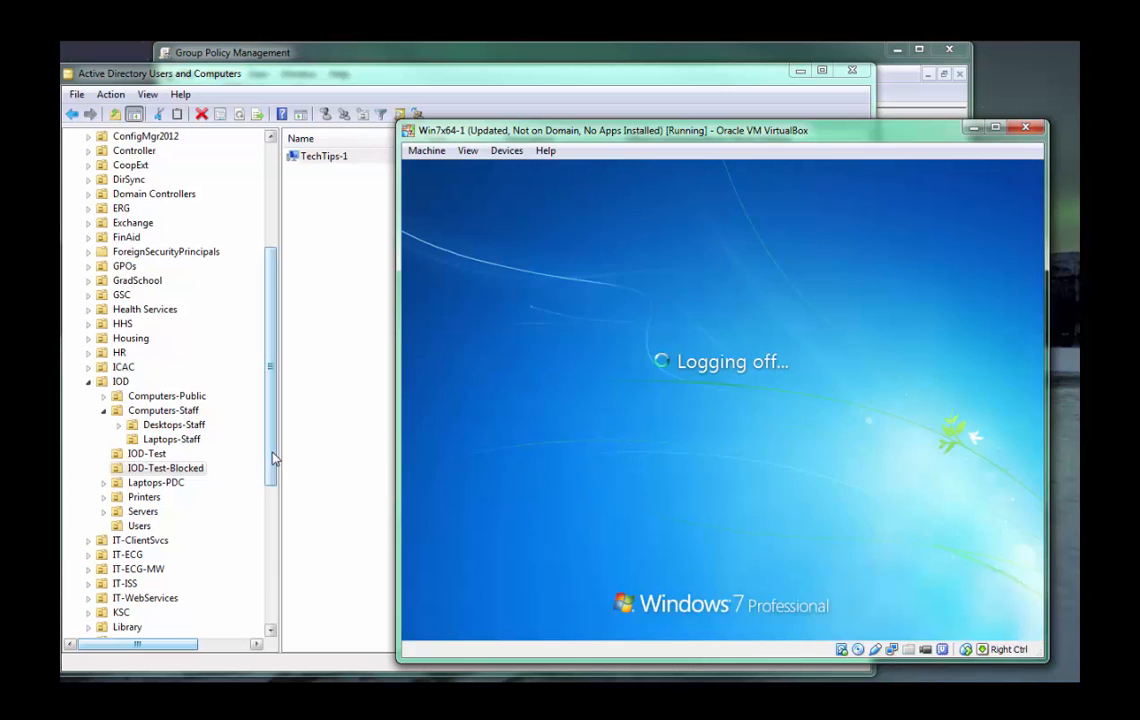
Switch to Group Policy Management and open the IOD-Test-Blocked-1 GPO under IOD-Test-Blocked for editing.
{"action": "left_click", "coordinate": [185, 469]}
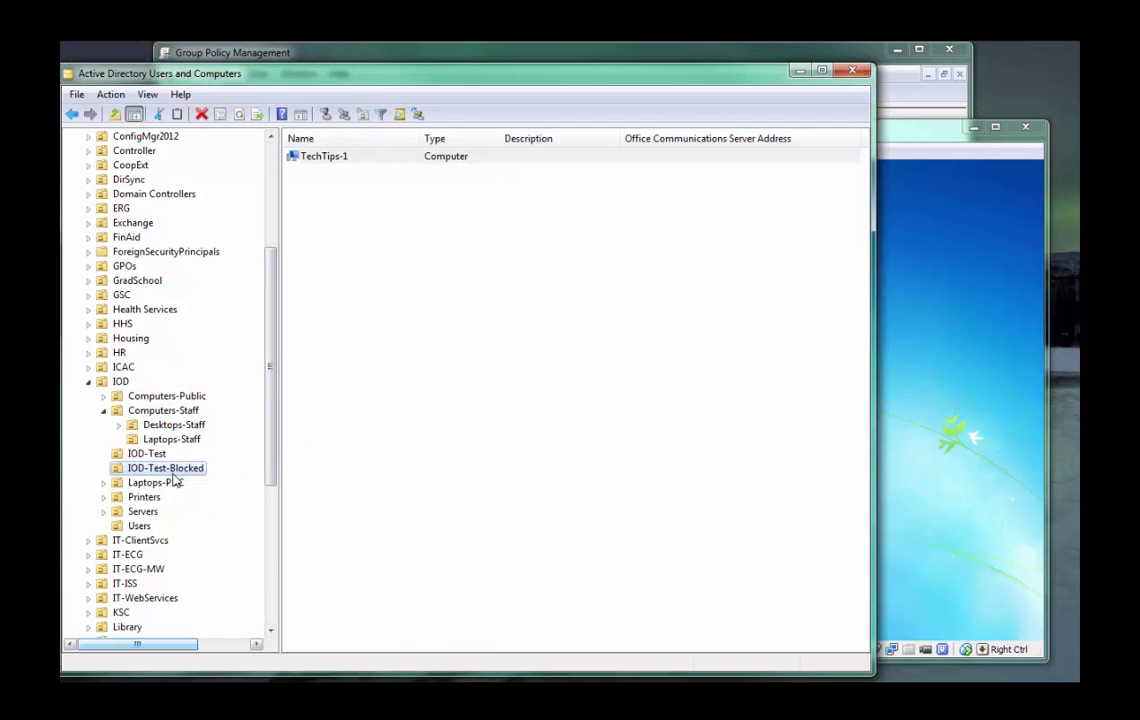
{"action": "left_click", "coordinate": [281, 50]}
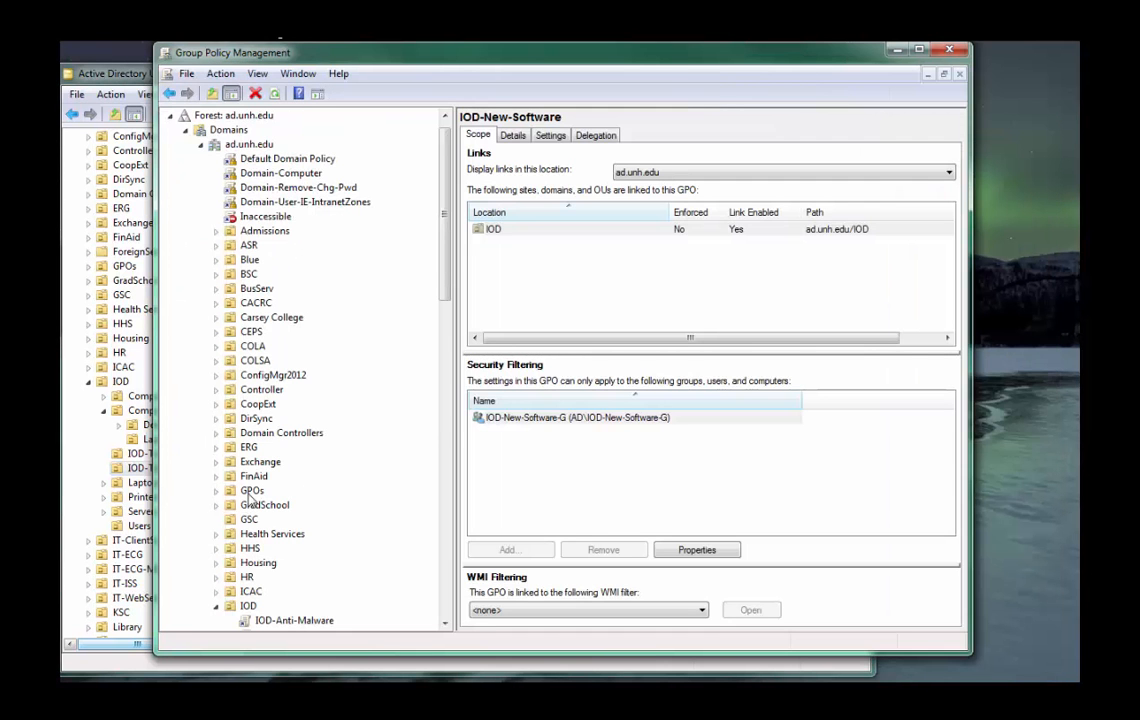
{"action": "scroll", "coordinate": [248, 460], "scroll_direction": "down", "scroll_amount": 10}
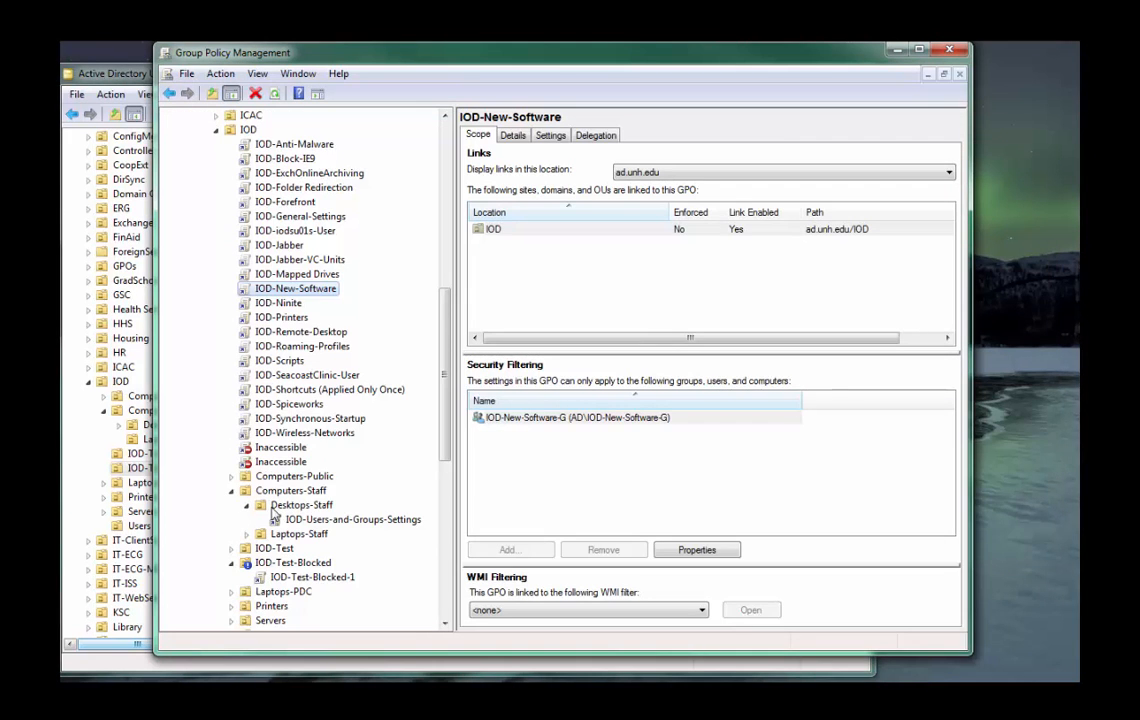
{"action": "left_click", "coordinate": [296, 580]}
{"action": "right_click", "coordinate": [296, 580]}
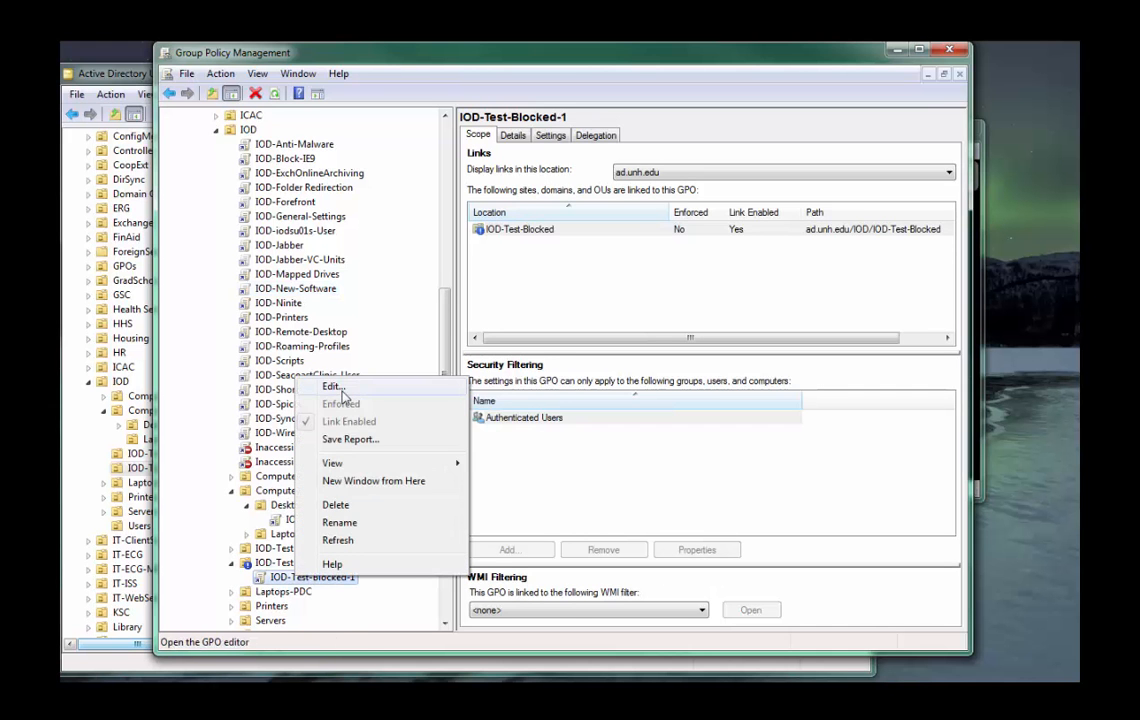
{"action": "left_click", "coordinate": [308, 350]}
Examine the System and System/Logon administrative template settings in the IOD-Test-Blocked-1 settings report.
{"action": "left_click", "coordinate": [550, 135]}
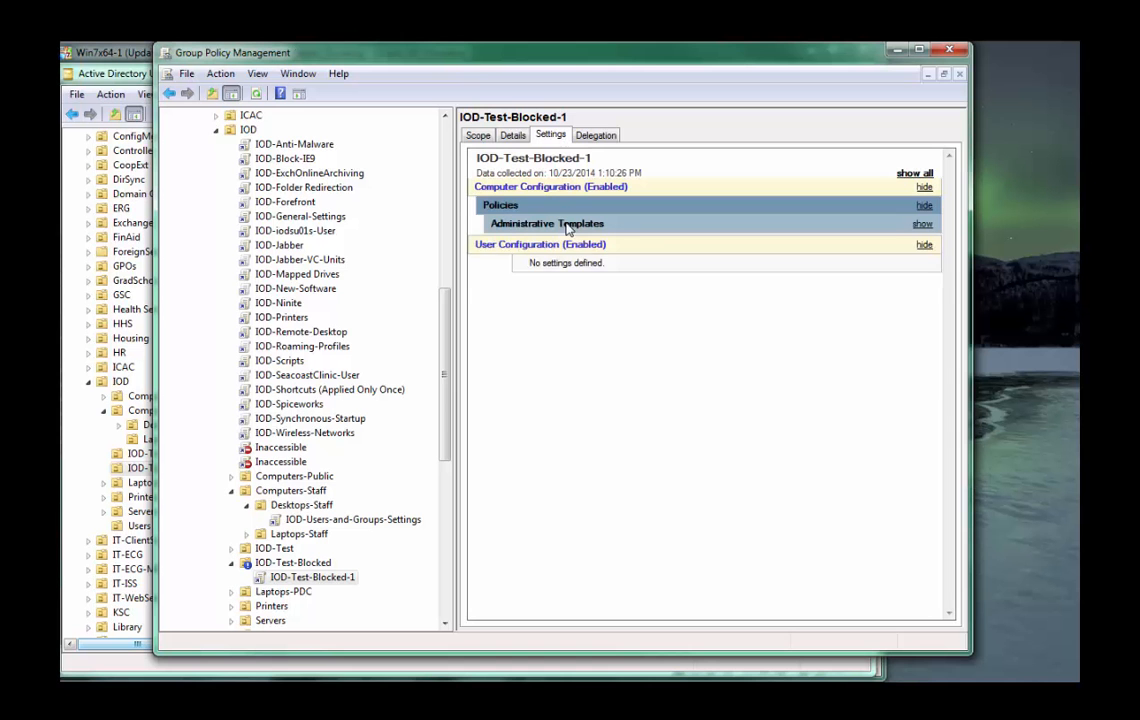
{"action": "left_click", "coordinate": [518, 230]}
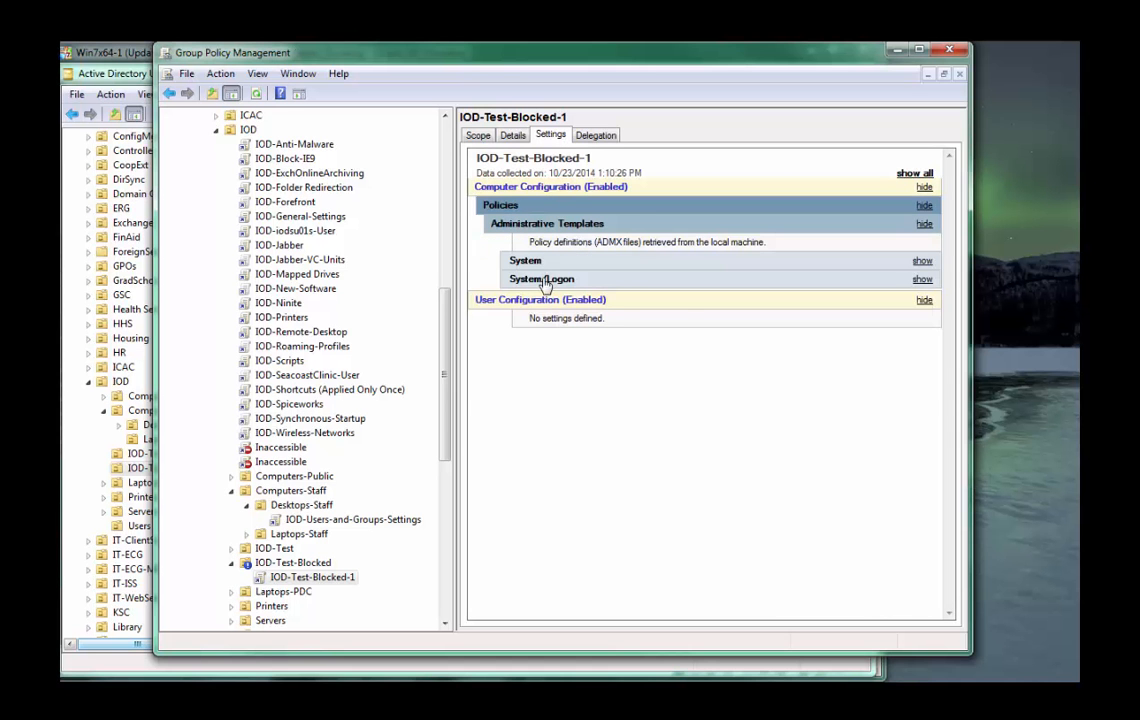
{"action": "left_click", "coordinate": [520, 279]}
{"action": "left_click", "coordinate": [504, 261]}
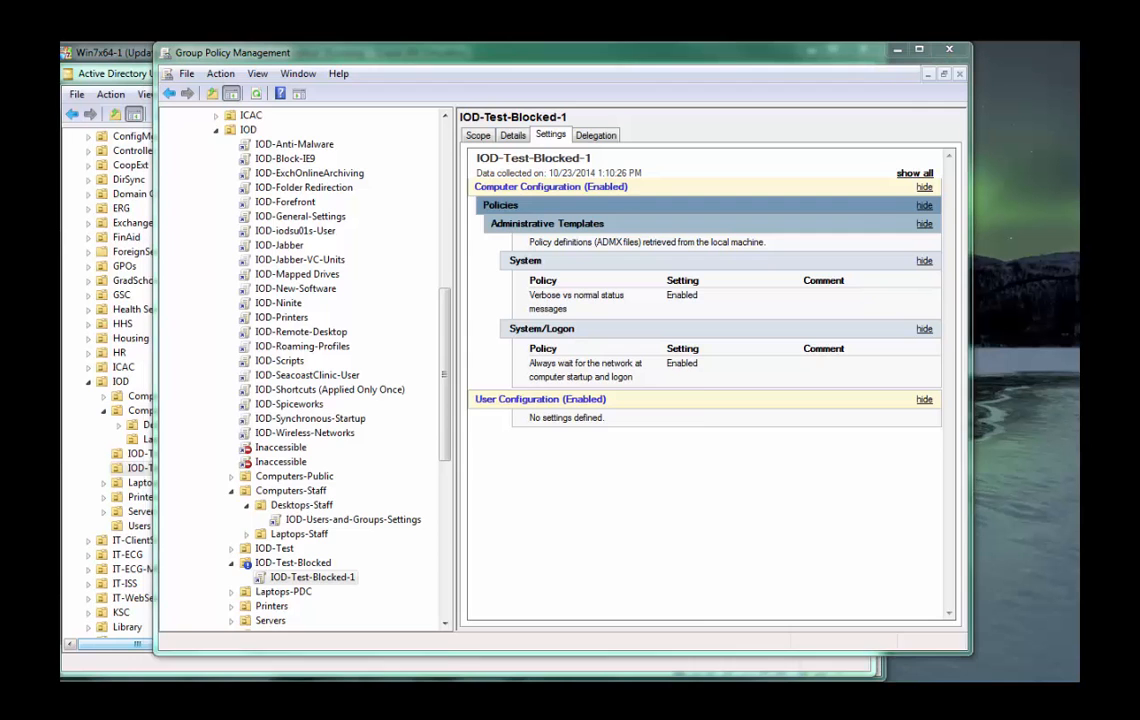
In the policy editor, open the Shortcuts preferences under the Computer Configuration's Windows Settings.
{"action": "left_click_drag", "start_coordinate": [588, 258], "coordinate": [542, 117]}
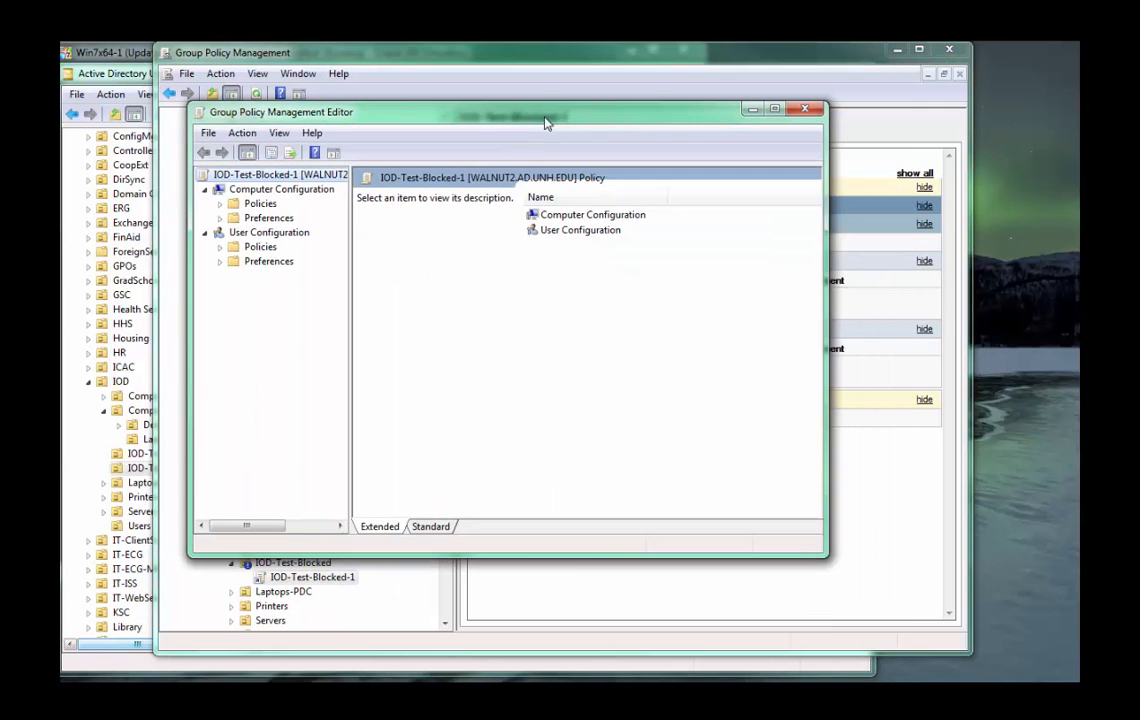
{"action": "double_click", "coordinate": [535, 215]}
{"action": "double_click", "coordinate": [557, 230]}
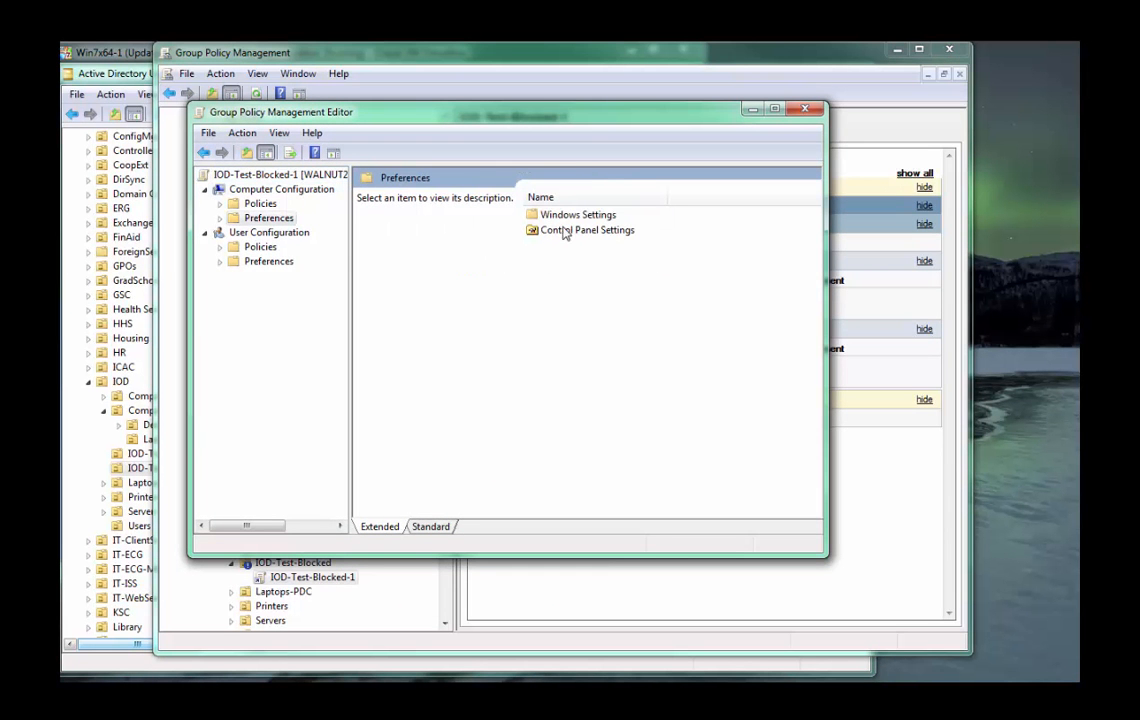
{"action": "double_click", "coordinate": [550, 232]}
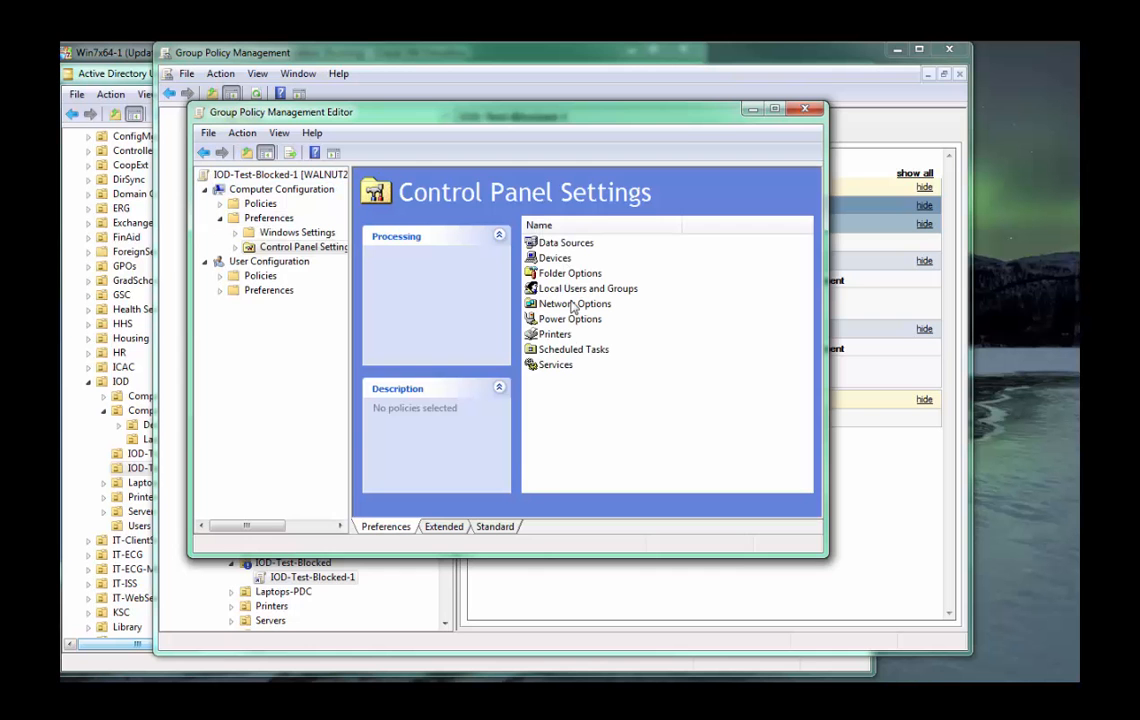
{"action": "left_click", "coordinate": [235, 232]}
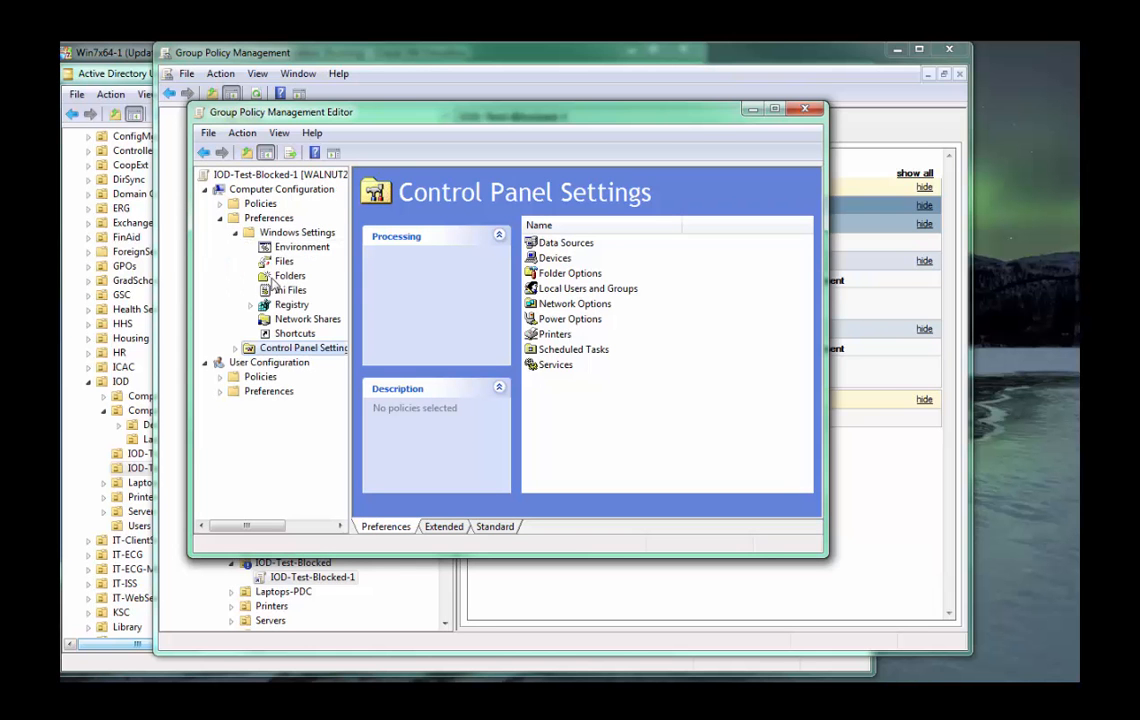
{"action": "left_click", "coordinate": [294, 333]}
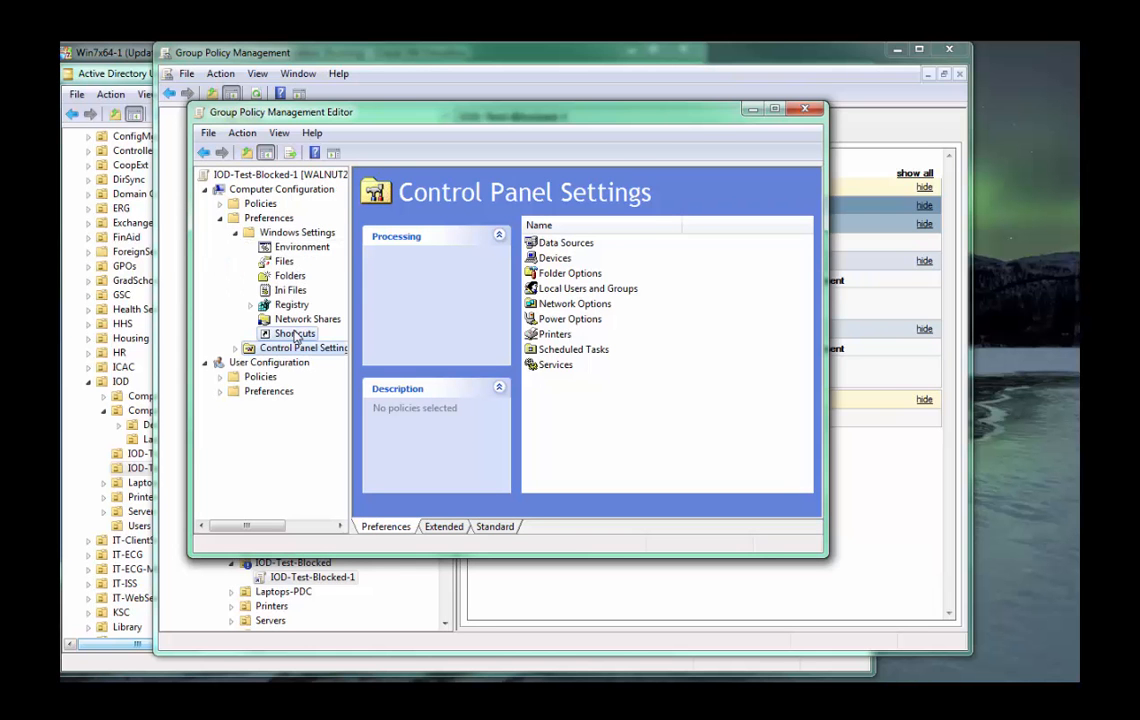
Start a new shortcut preference item and name it UNH.
{"action": "right_click", "coordinate": [576, 263]}
{"action": "mouse_move", "coordinate": [690, 272]}
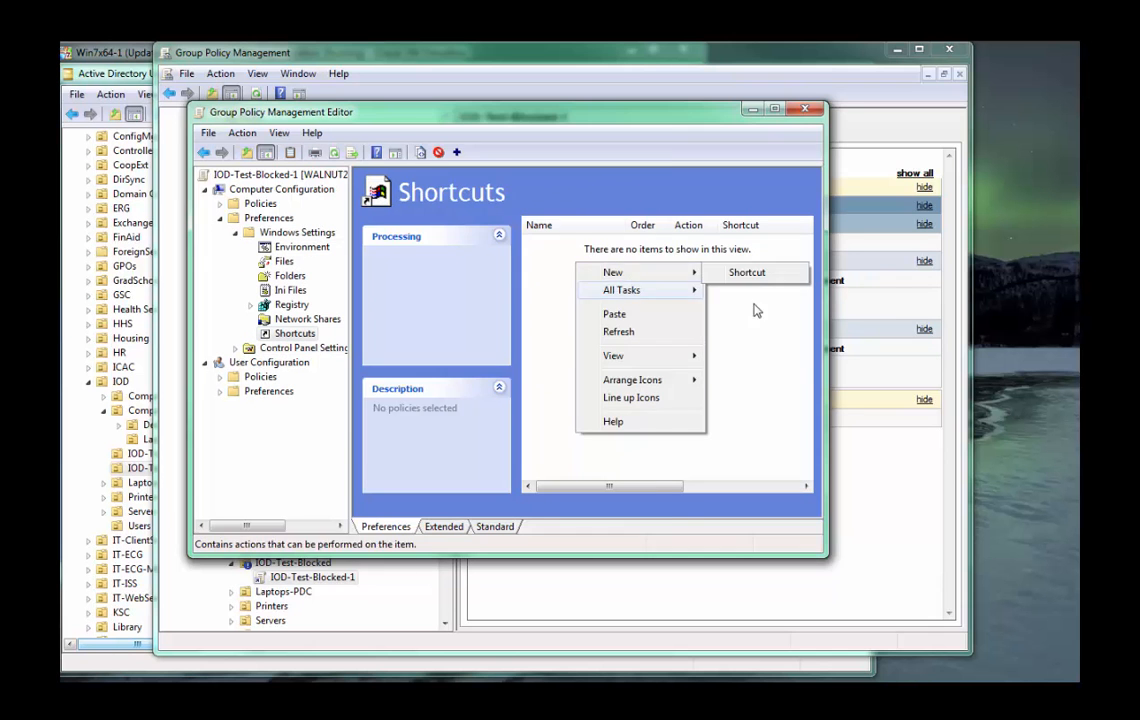
{"action": "left_click", "coordinate": [748, 272]}
{"action": "left_click", "coordinate": [481, 245]}
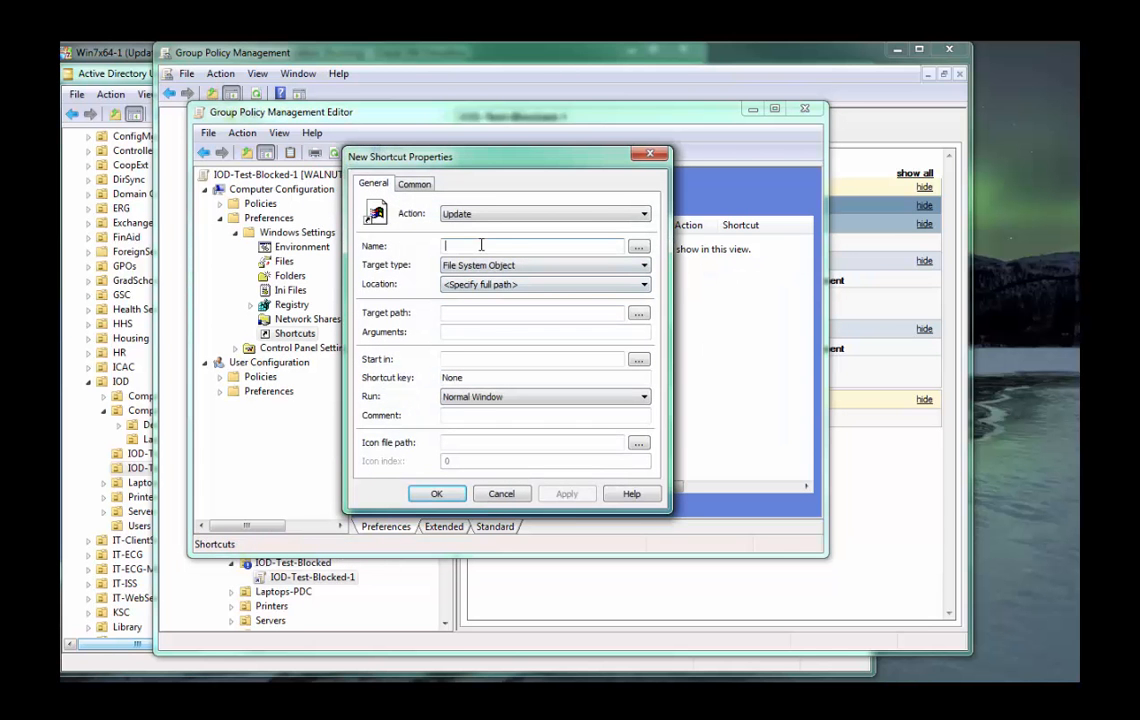
{"action": "type", "text": "shell"}
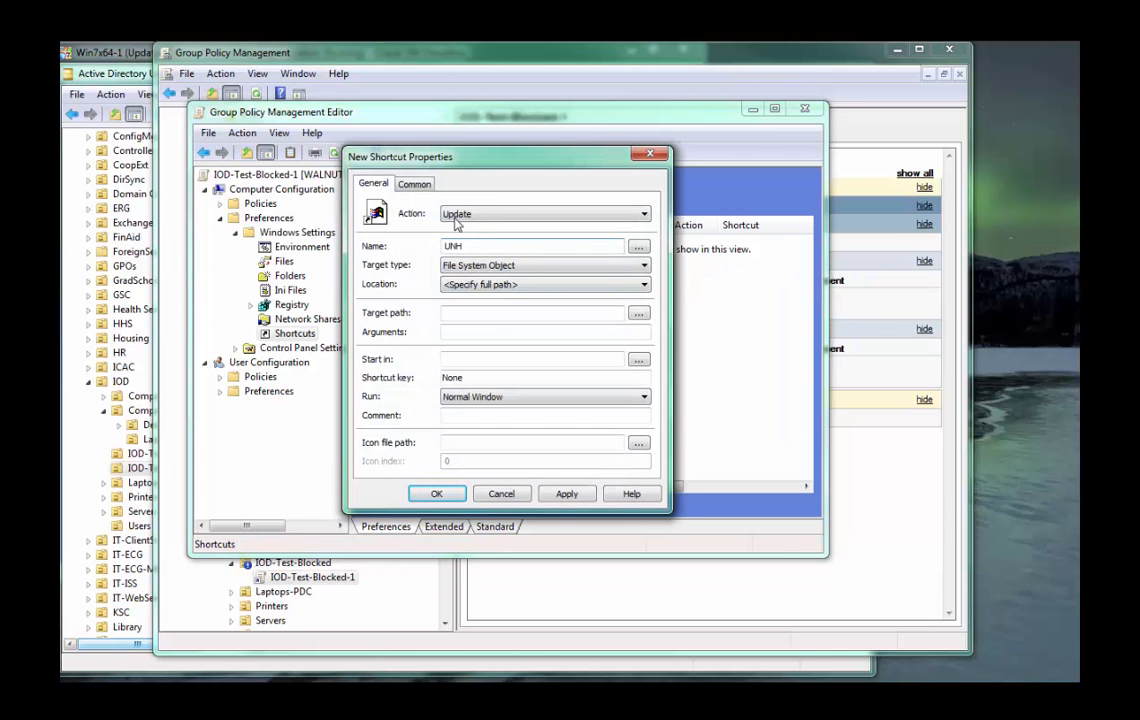
Set the UNH shortcut's action to Replace and target type to URL, enter its target web address and save the item.
{"action": "left_click", "coordinate": [481, 214]}
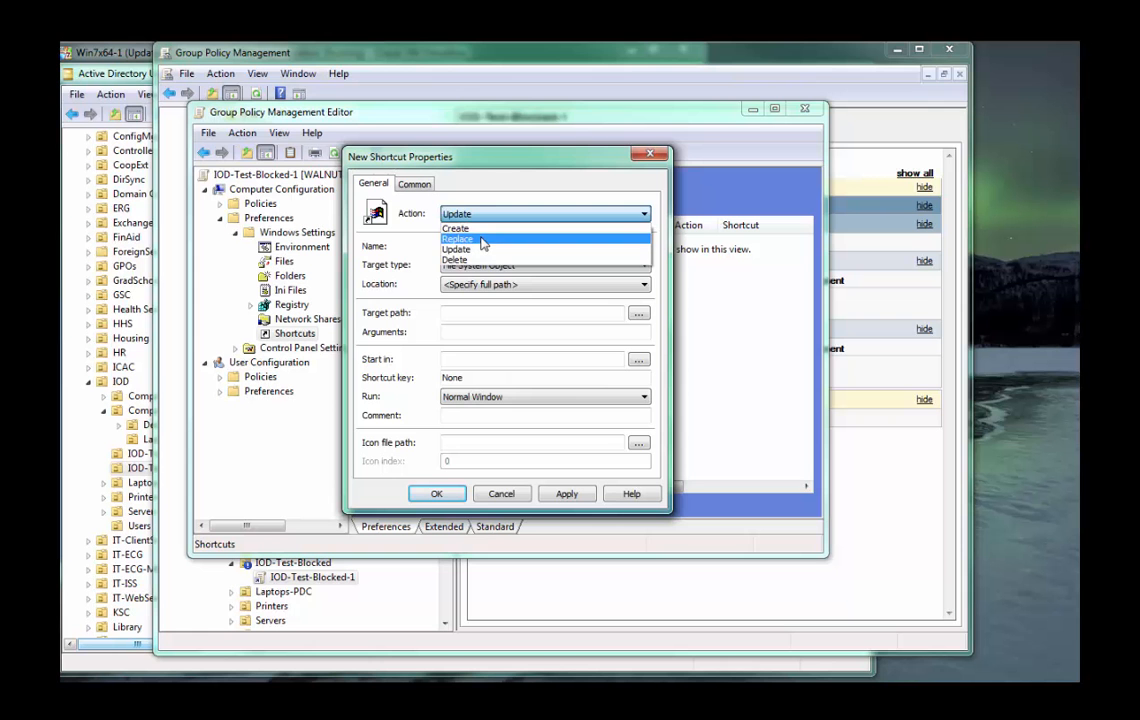
{"action": "left_click", "coordinate": [482, 240]}
{"action": "left_click", "coordinate": [470, 266]}
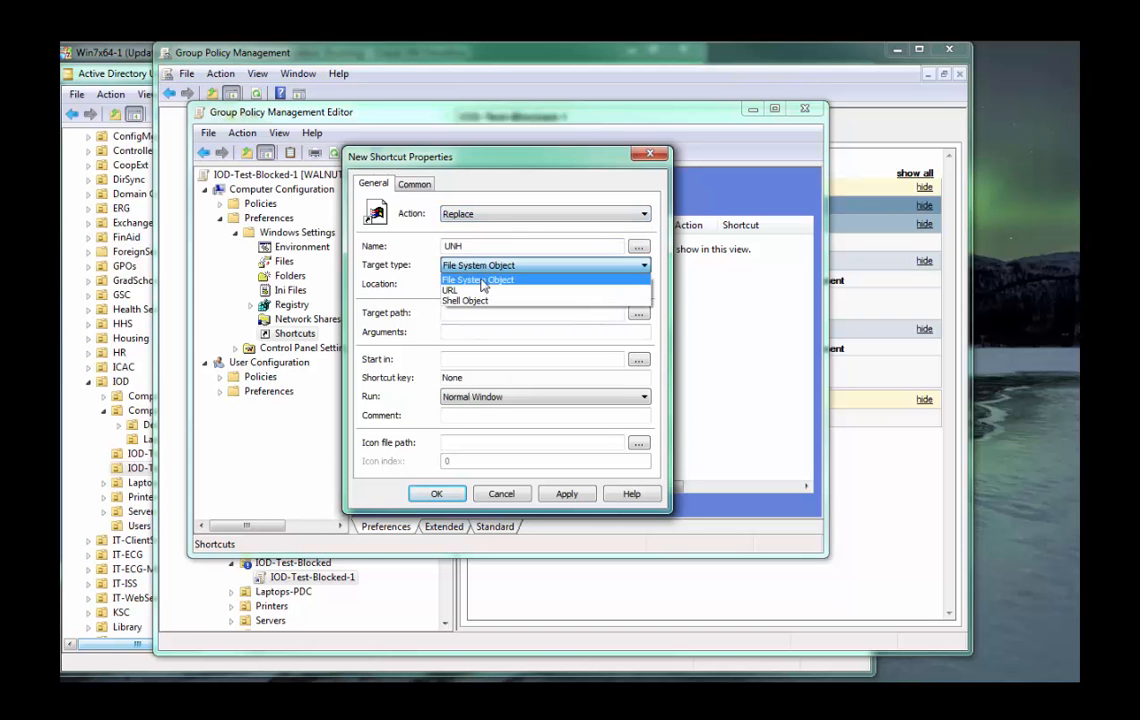
{"action": "left_click", "coordinate": [483, 288]}
{"action": "left_click", "coordinate": [485, 313]}
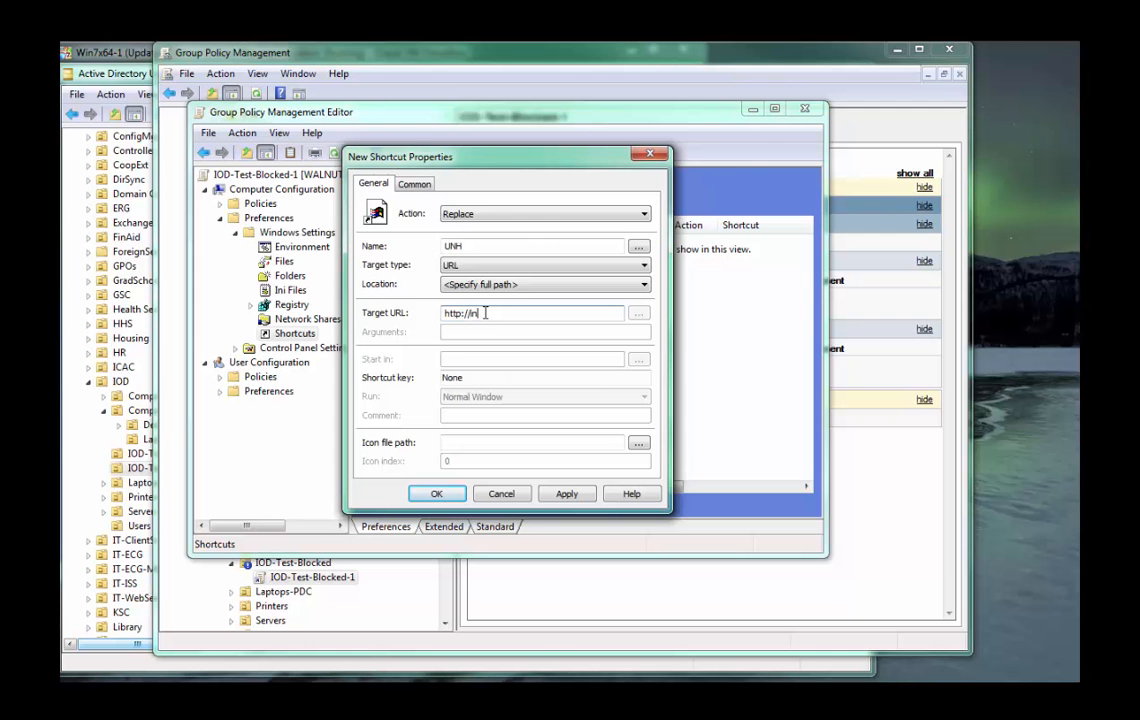
{"action": "type", "text": ".edu"}
{"action": "left_click", "coordinate": [436, 493]}
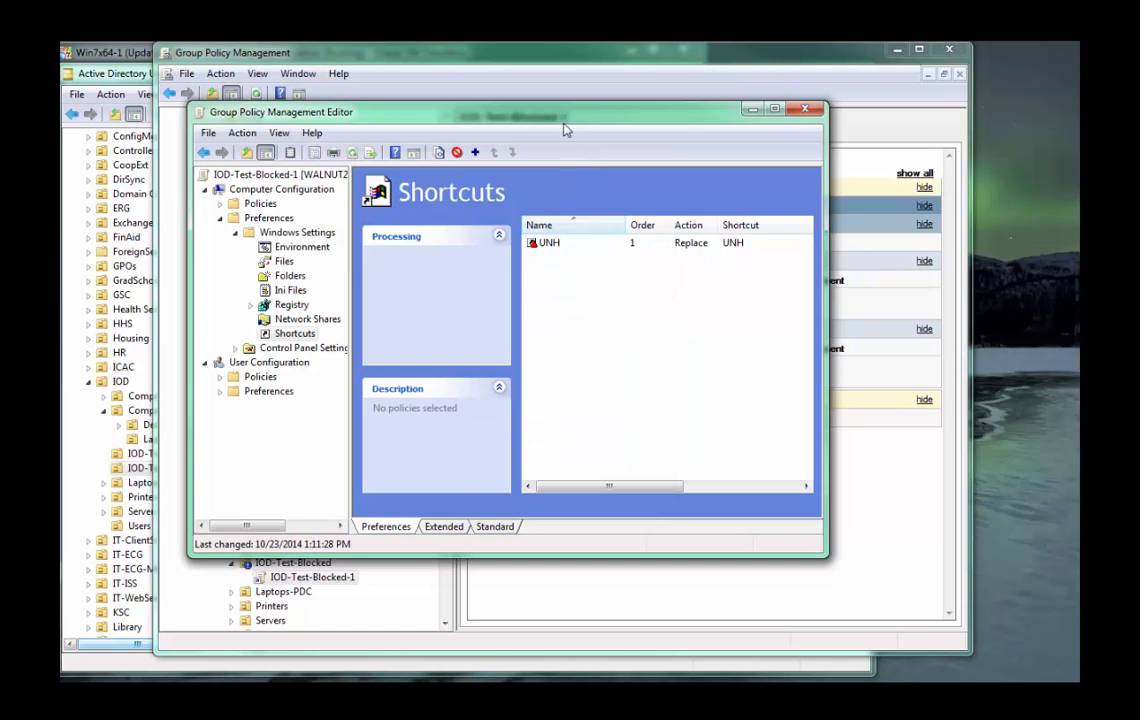
{"action": "left_click_drag", "start_coordinate": [562, 120], "coordinate": [765, 225]}
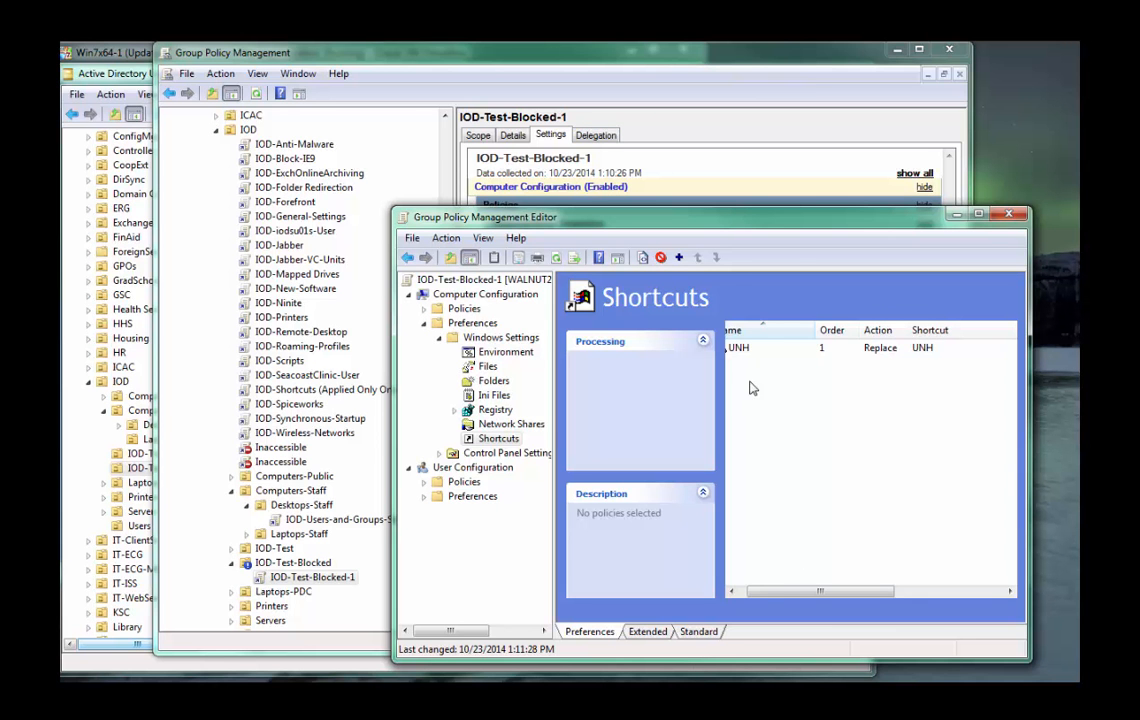
{"action": "left_click_drag", "start_coordinate": [763, 591], "coordinate": [708, 586]}
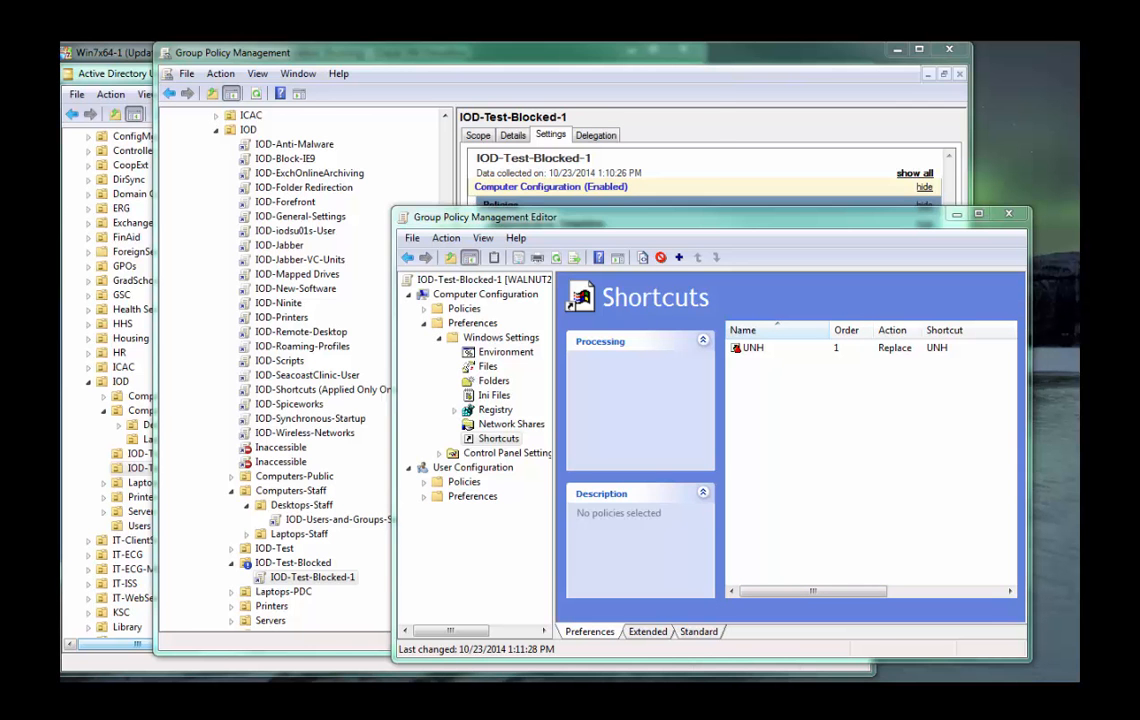
Switch to the Win7x64-1 virtual machine and restart the guest from its logon screen.
{"action": "key", "text": "alt+Tab"}
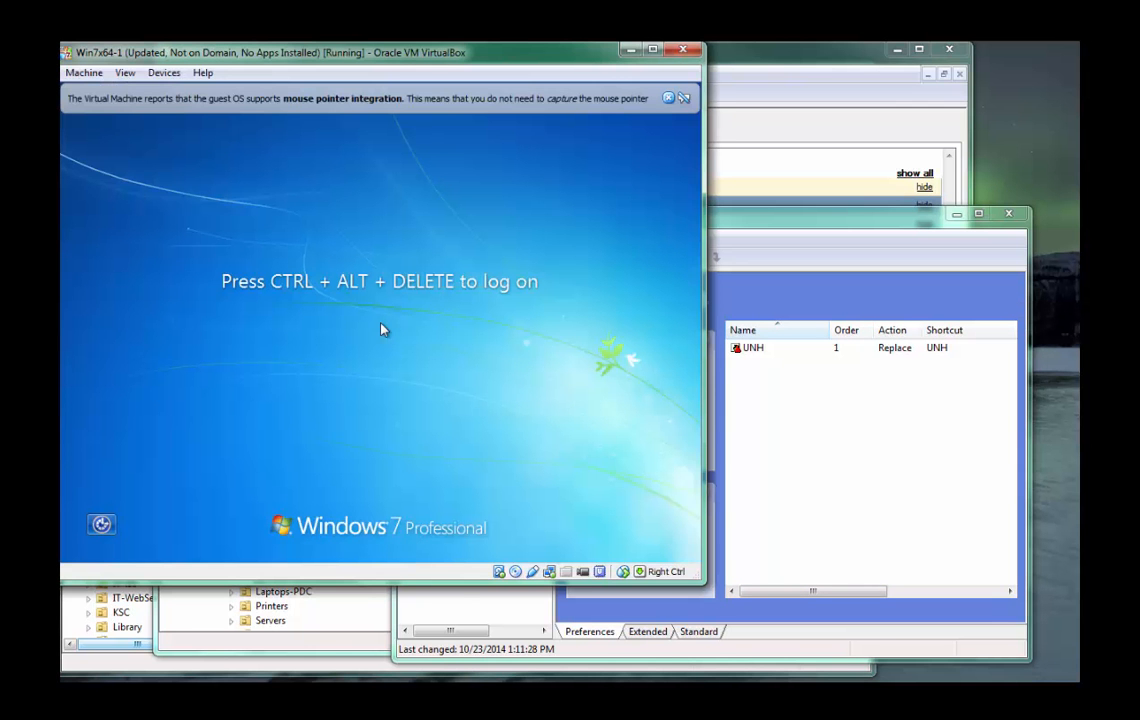
{"action": "left_click_drag", "start_coordinate": [418, 60], "coordinate": [563, 78]}
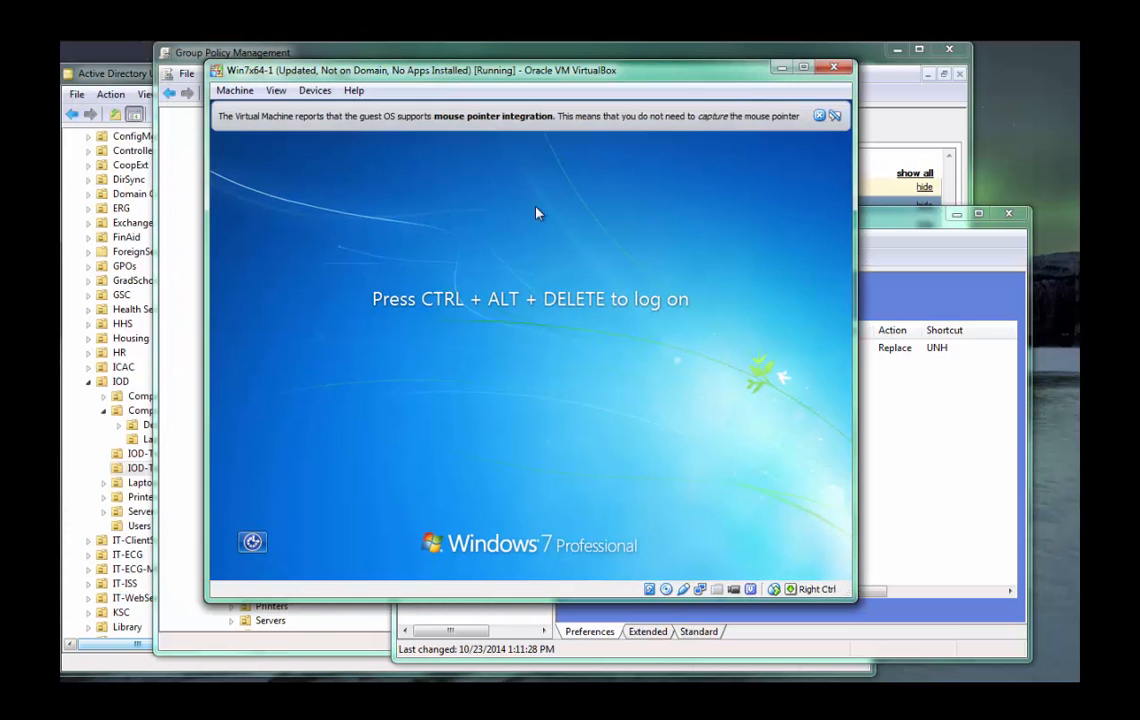
{"action": "left_click", "coordinate": [304, 91]}
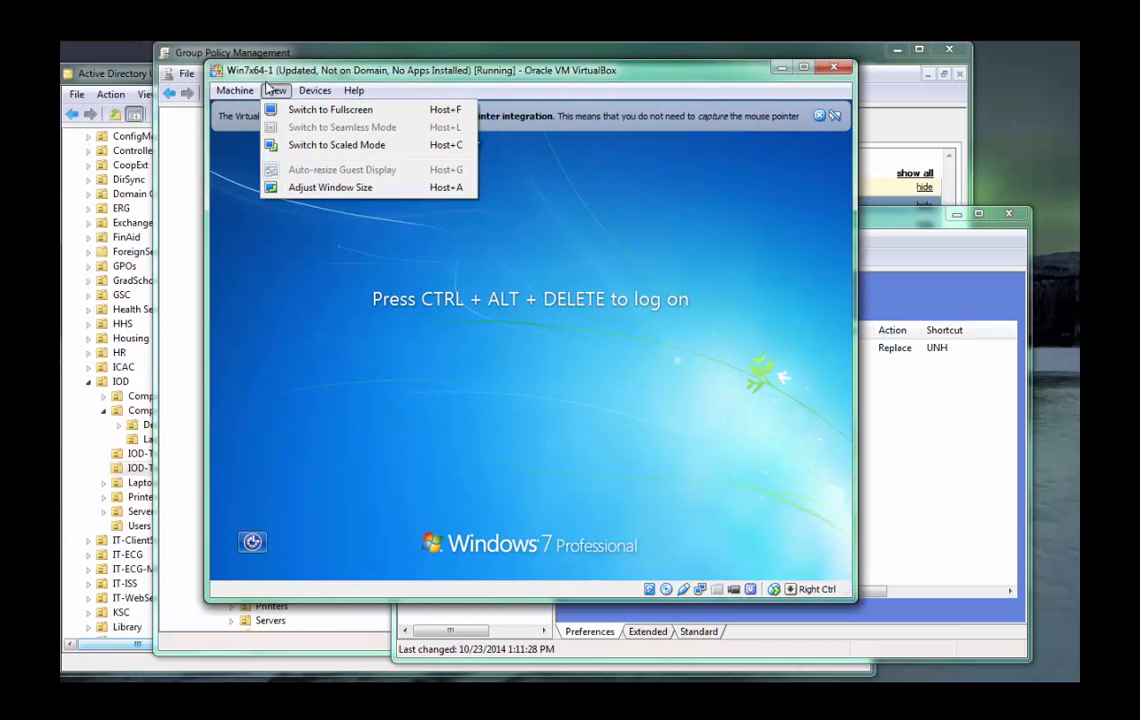
{"action": "mouse_move", "coordinate": [237, 92]}
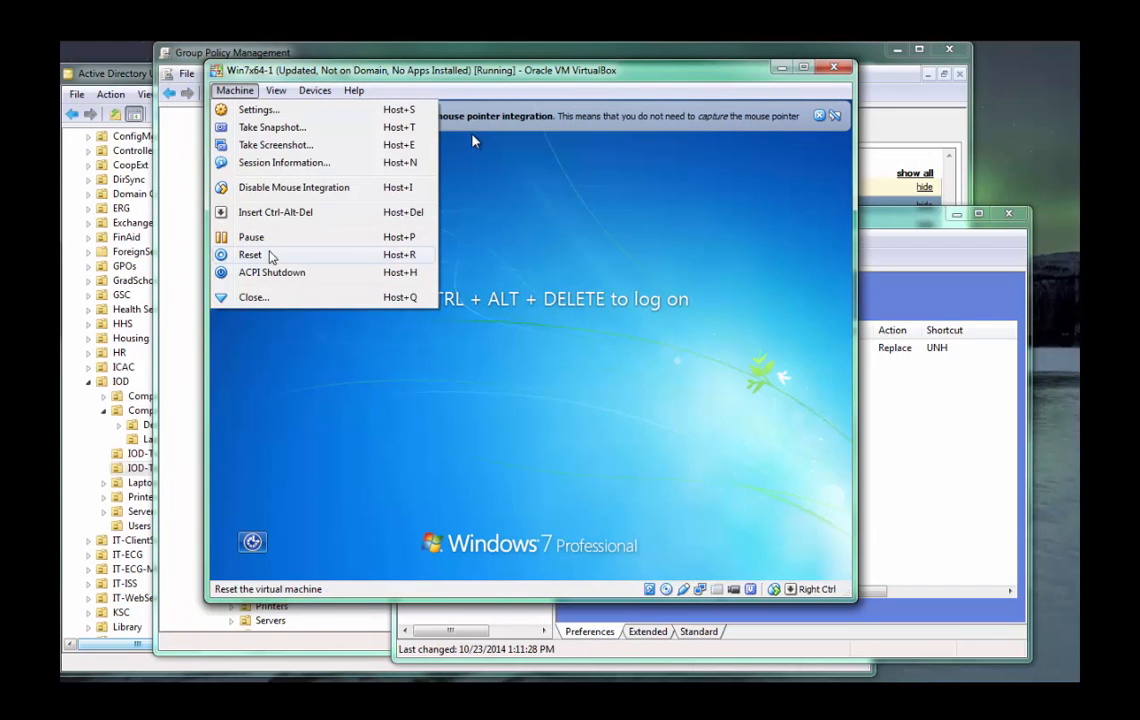
{"action": "left_click", "coordinate": [535, 318]}
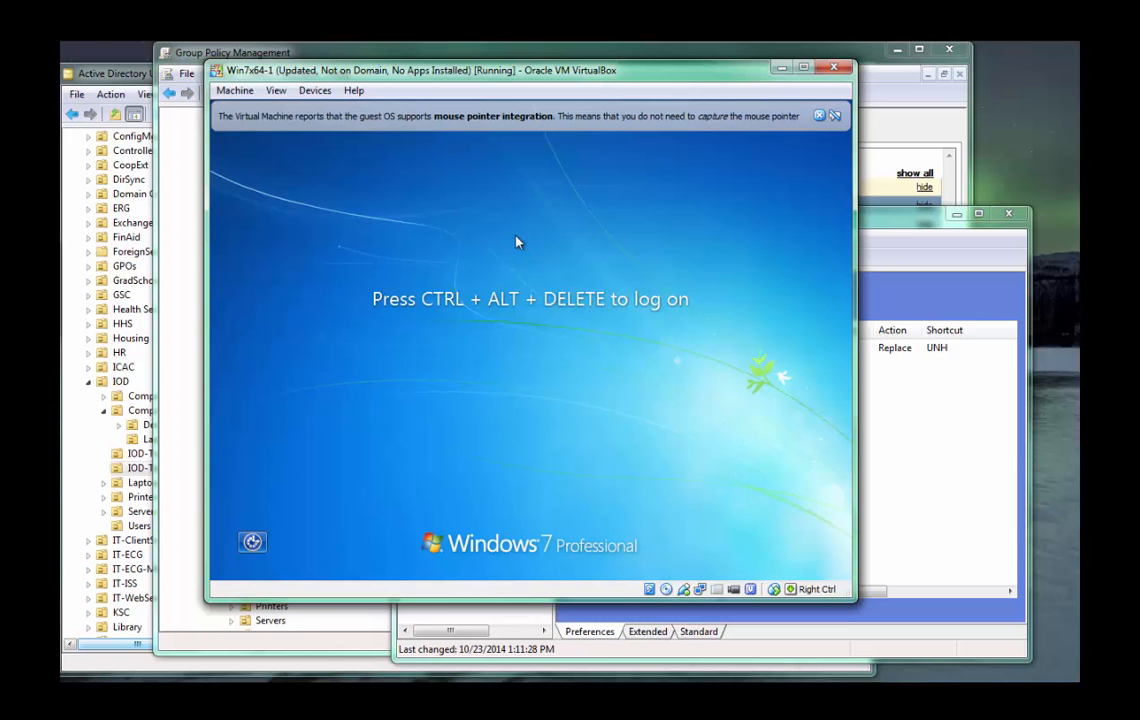
{"action": "key", "text": "ctrl+Delete"}
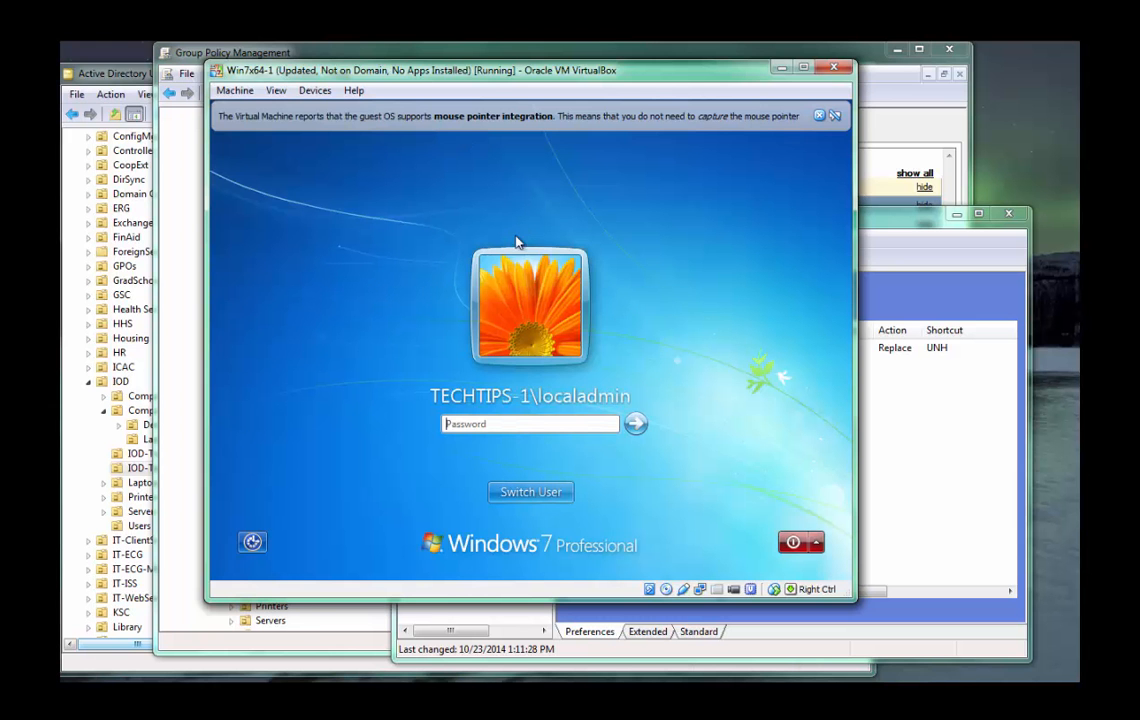
{"action": "left_click", "coordinate": [816, 542]}
{"action": "left_click", "coordinate": [790, 541]}
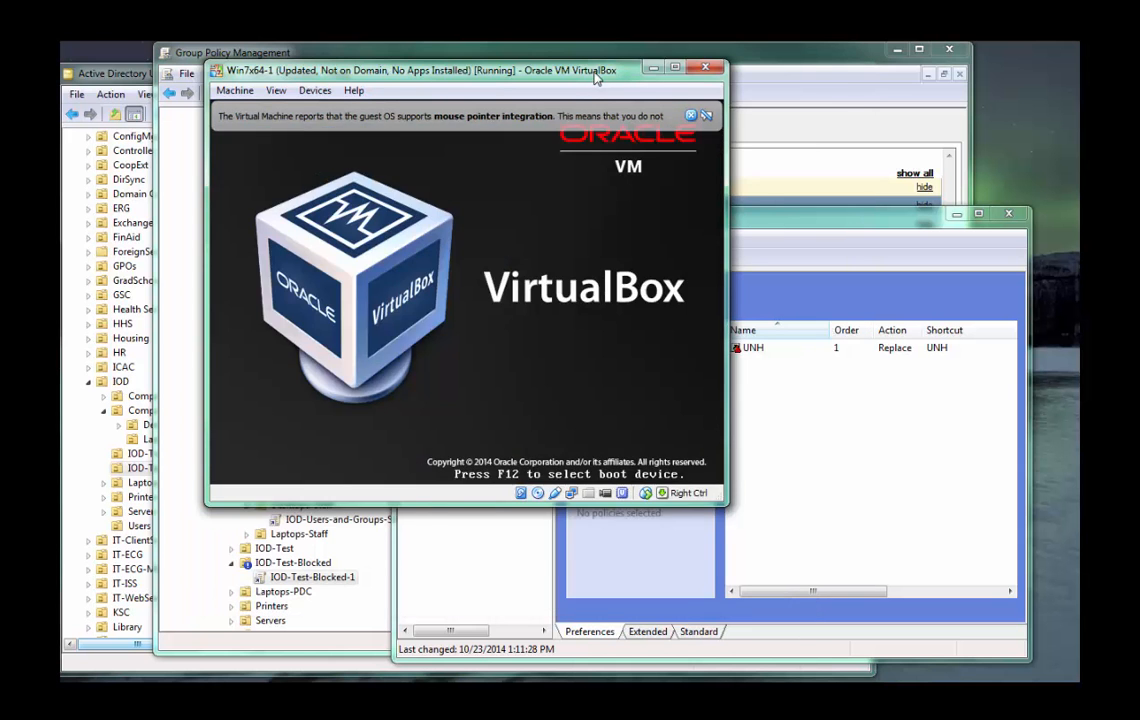
Review the System and System/Logon policies of IOD-Test-Blocked-1 in Group Policy Management during the restart, and return to the virtual machine.
{"action": "left_click_drag", "start_coordinate": [597, 78], "coordinate": [472, 113]}
{"action": "left_click_drag", "start_coordinate": [660, 52], "coordinate": [662, 69]}
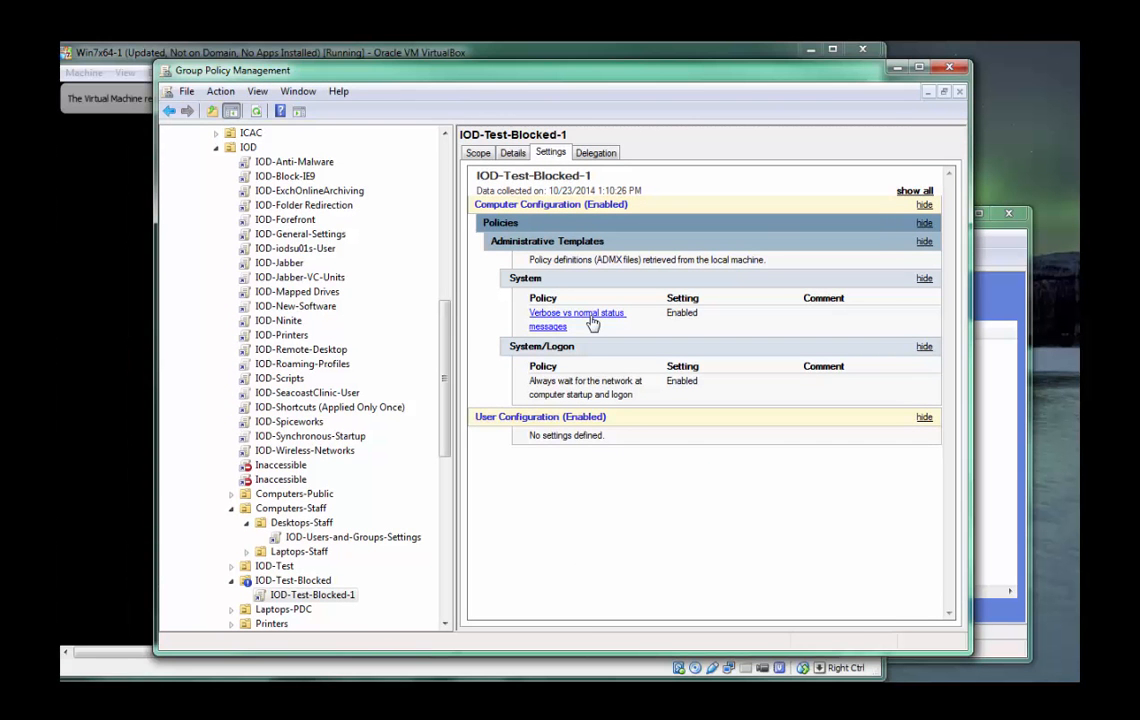
{"action": "left_click", "coordinate": [130, 79]}
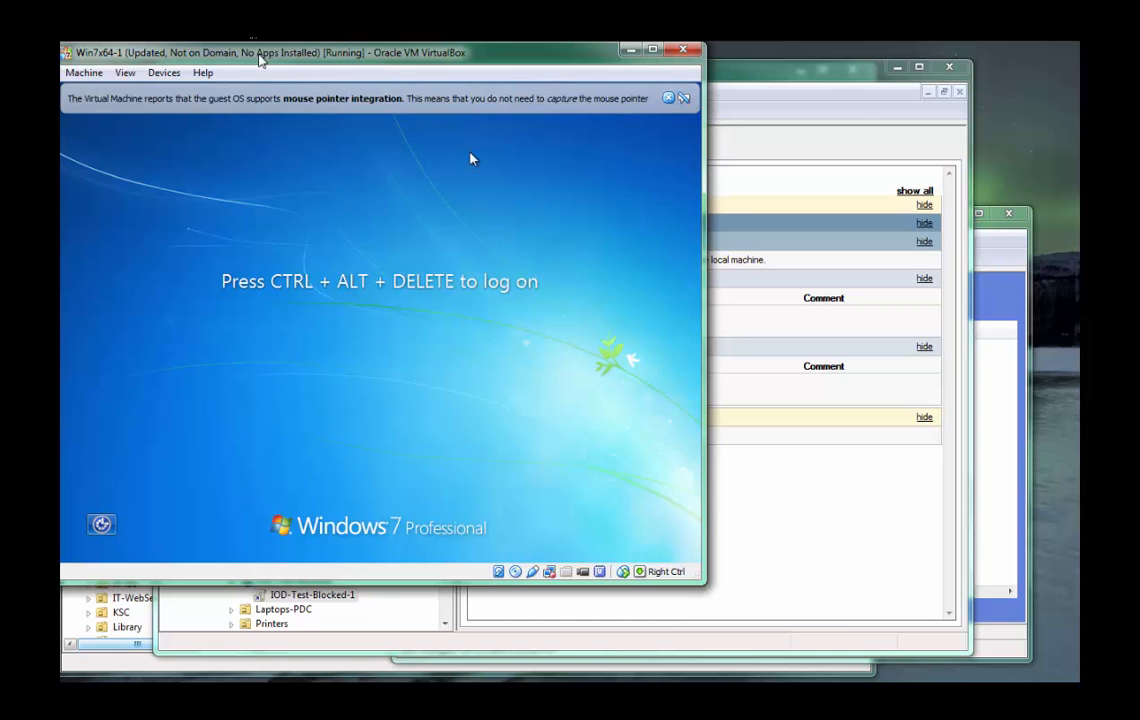
Log on to the guest as another user with the domain account's user name and password.
{"action": "left_click_drag", "start_coordinate": [267, 58], "coordinate": [393, 57]}
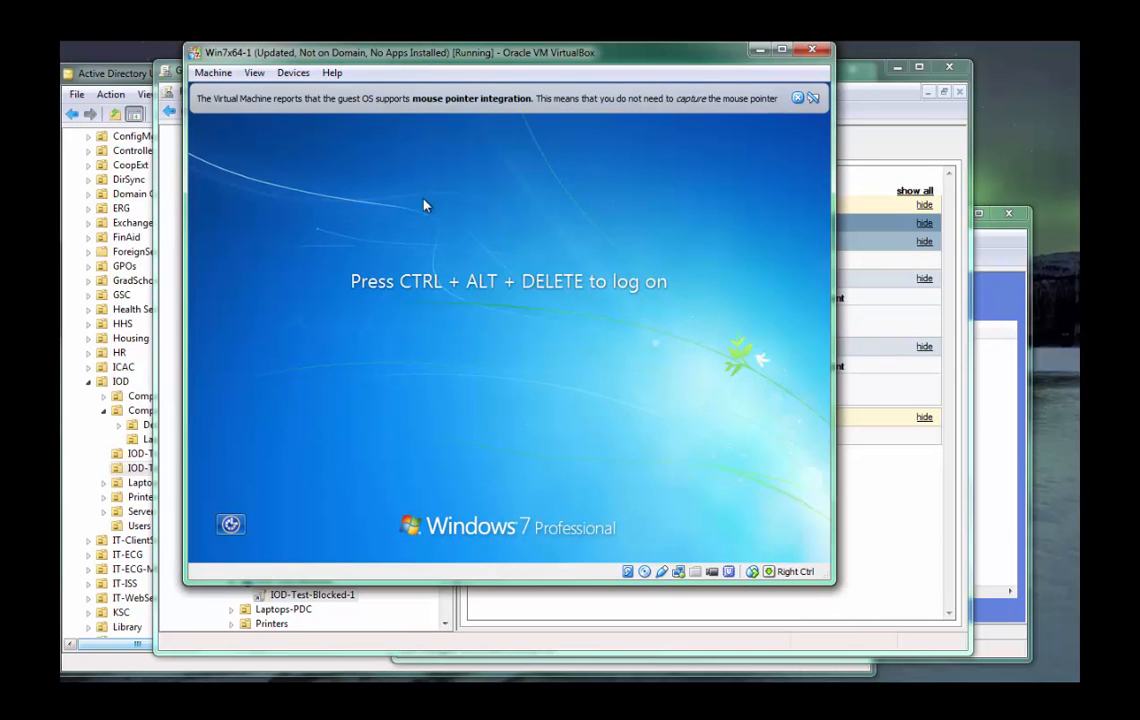
{"action": "key", "text": "ctrl+Delete"}
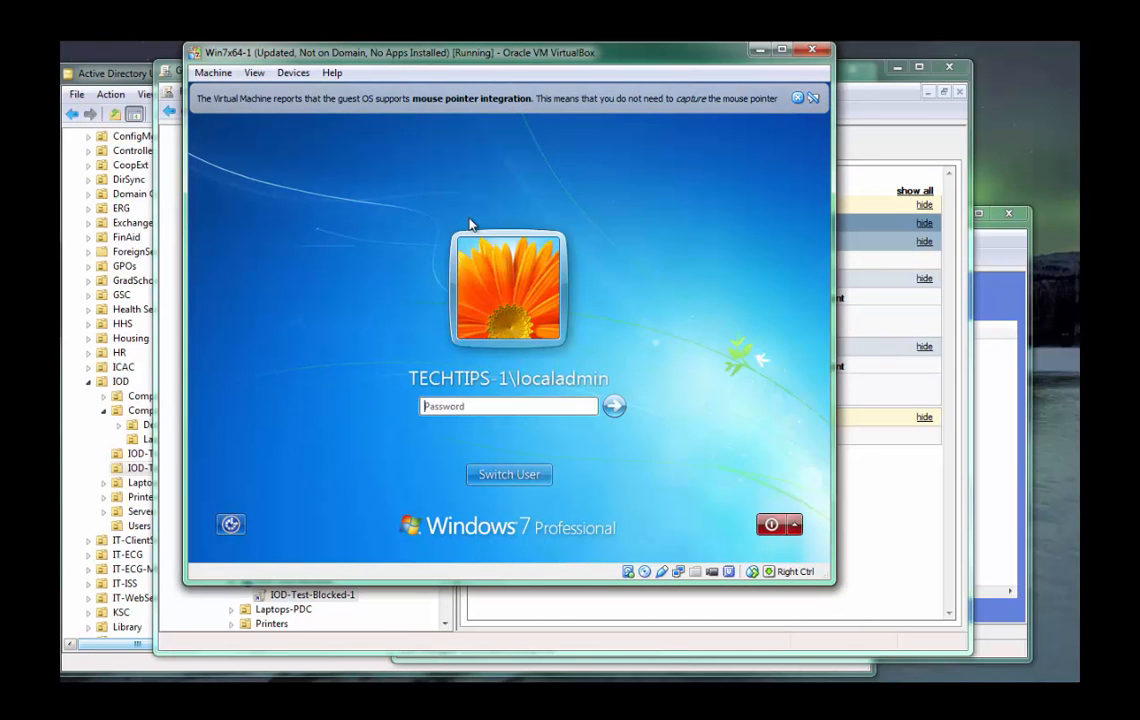
{"action": "key", "text": "alt+w"}
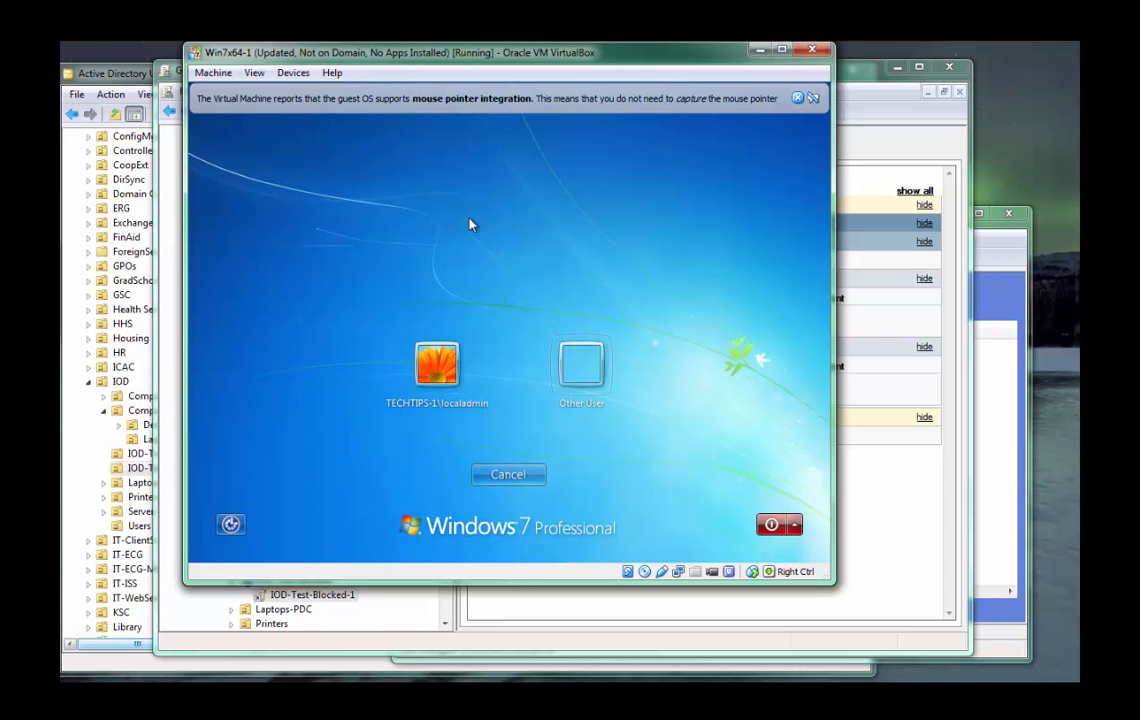
{"action": "key", "text": "Right"}
{"action": "key", "text": "Return"}
{"action": "type", "text": "cgz2"}
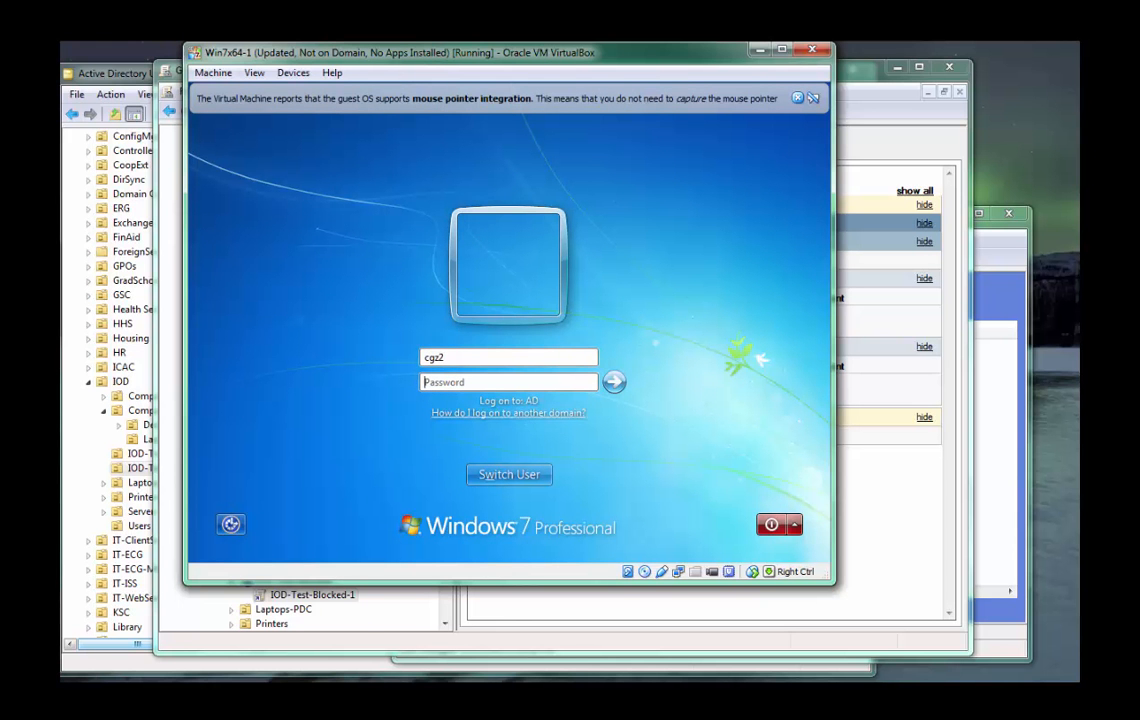
{"action": "key", "text": "Tab"}
{"action": "type", "text": "*******"}
{"action": "key", "text": "Return"}
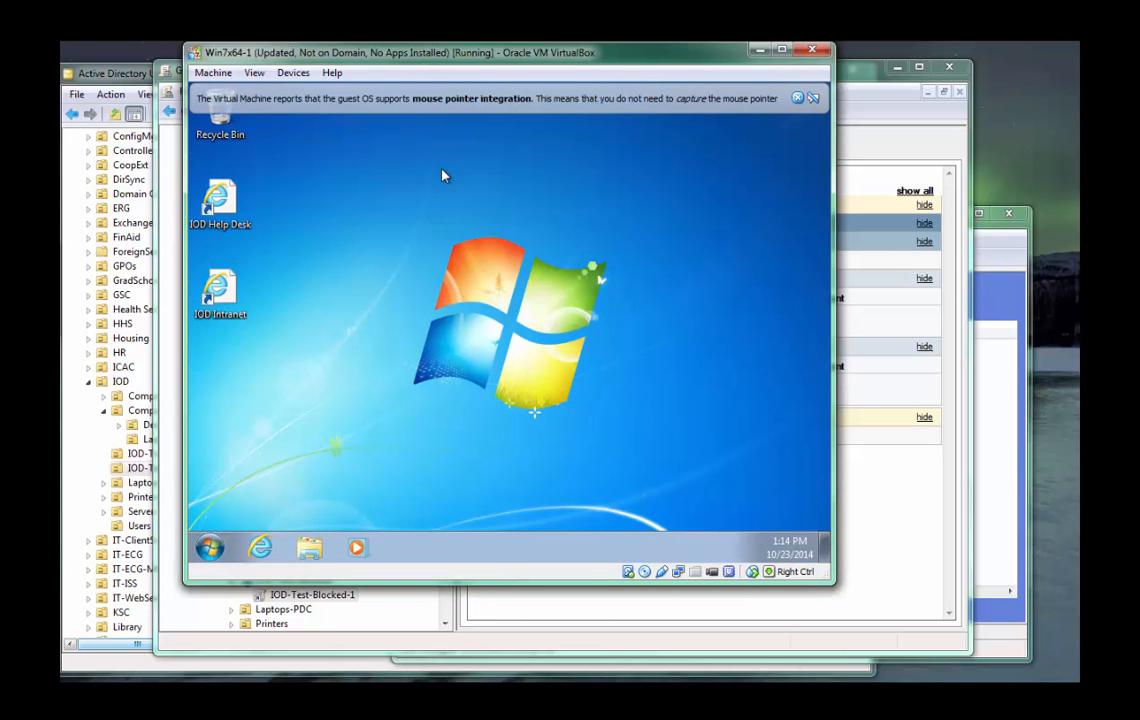
Refresh the settings report of IOD-Test-Blocked-1 in Group Policy Management and review its Shortcuts preference for UNH.
{"action": "left_click", "coordinate": [845, 148]}
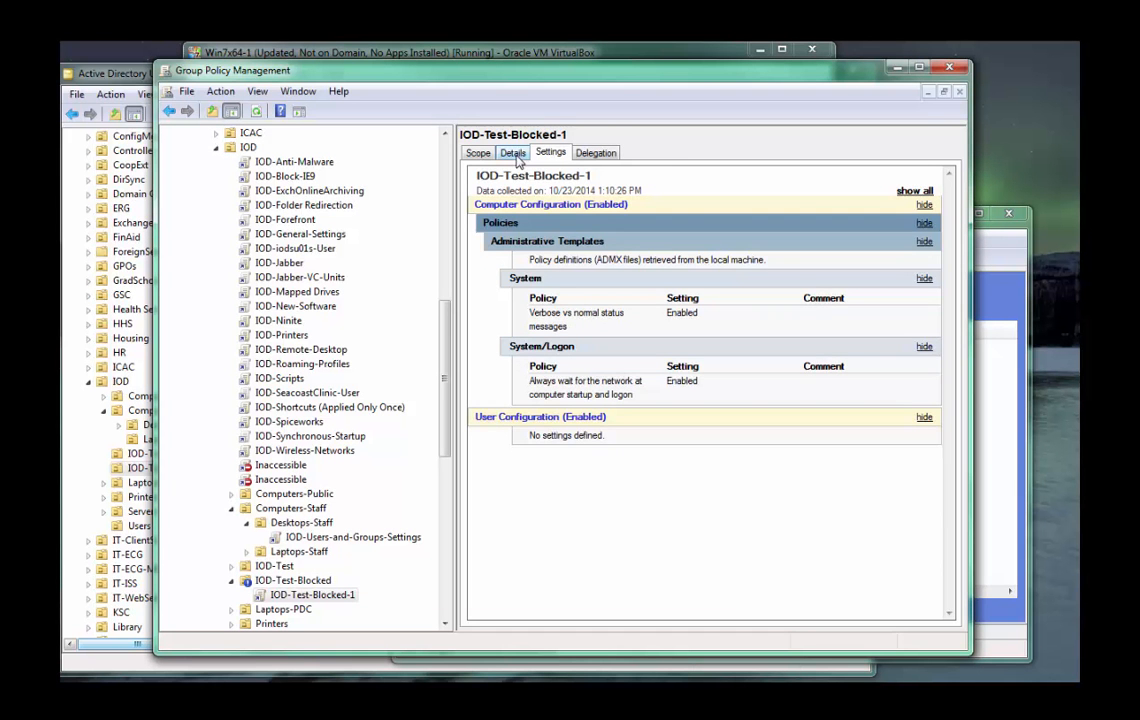
{"action": "key", "text": "F5"}
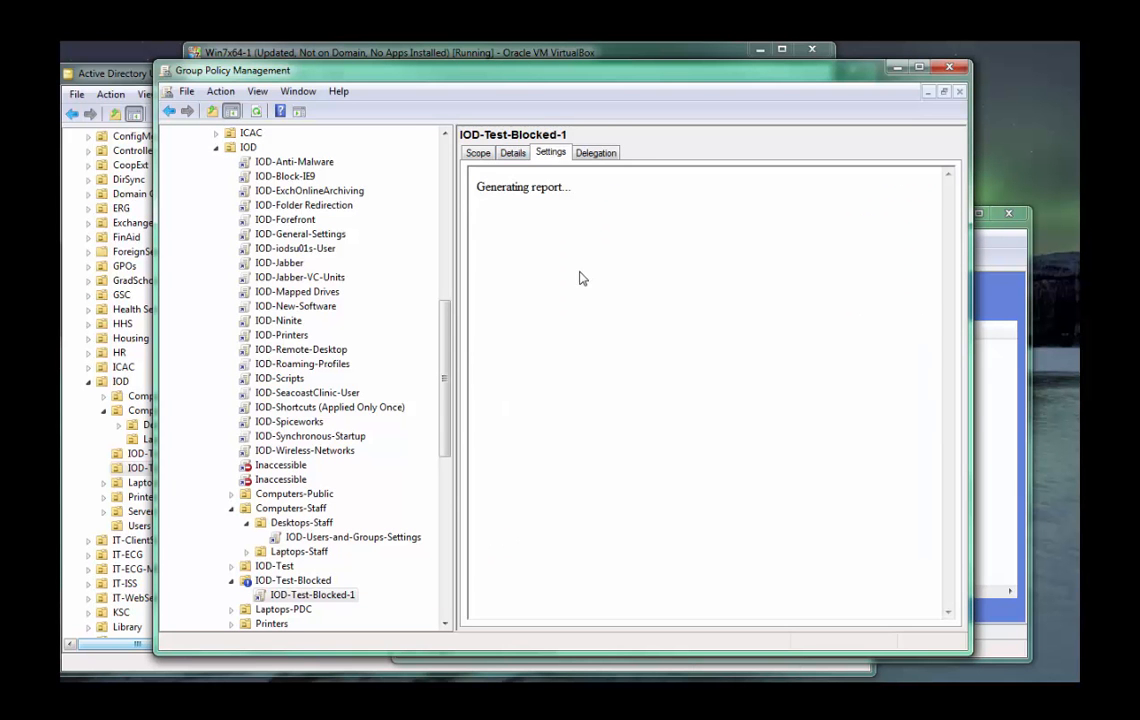
{"action": "left_click", "coordinate": [513, 302]}
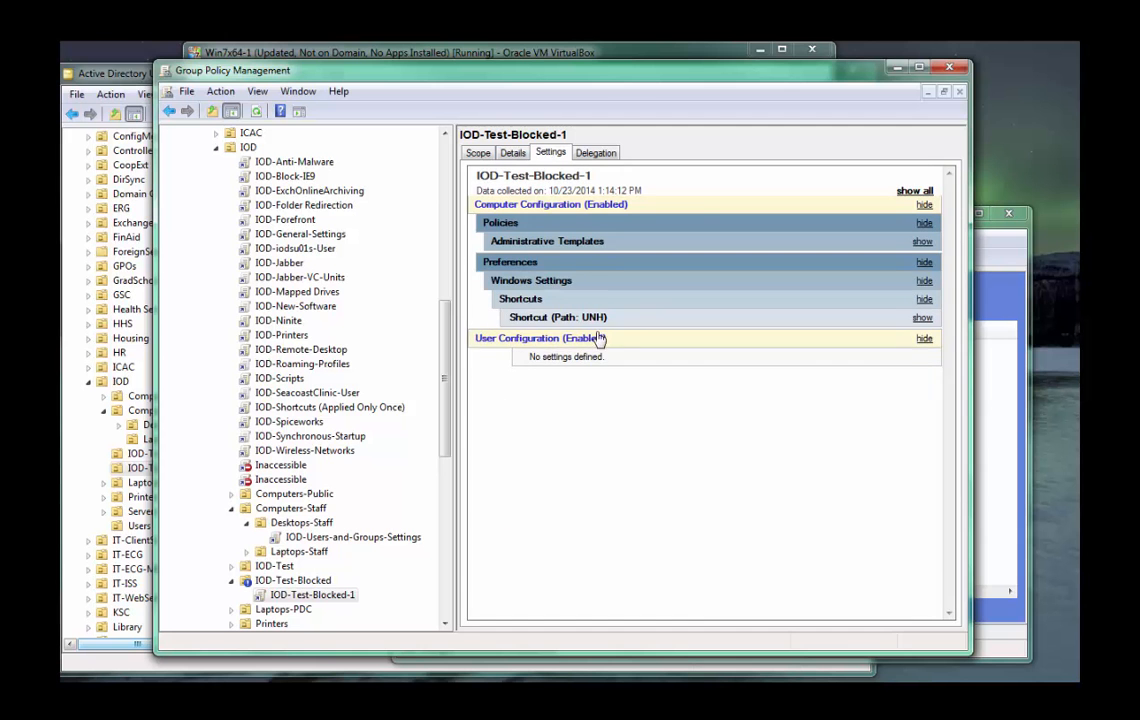
Switch to the Win7x64-1 virtual machine and run gpupdate in the guest.
{"action": "left_click", "coordinate": [210, 53]}
{"action": "key", "text": "super+r"}
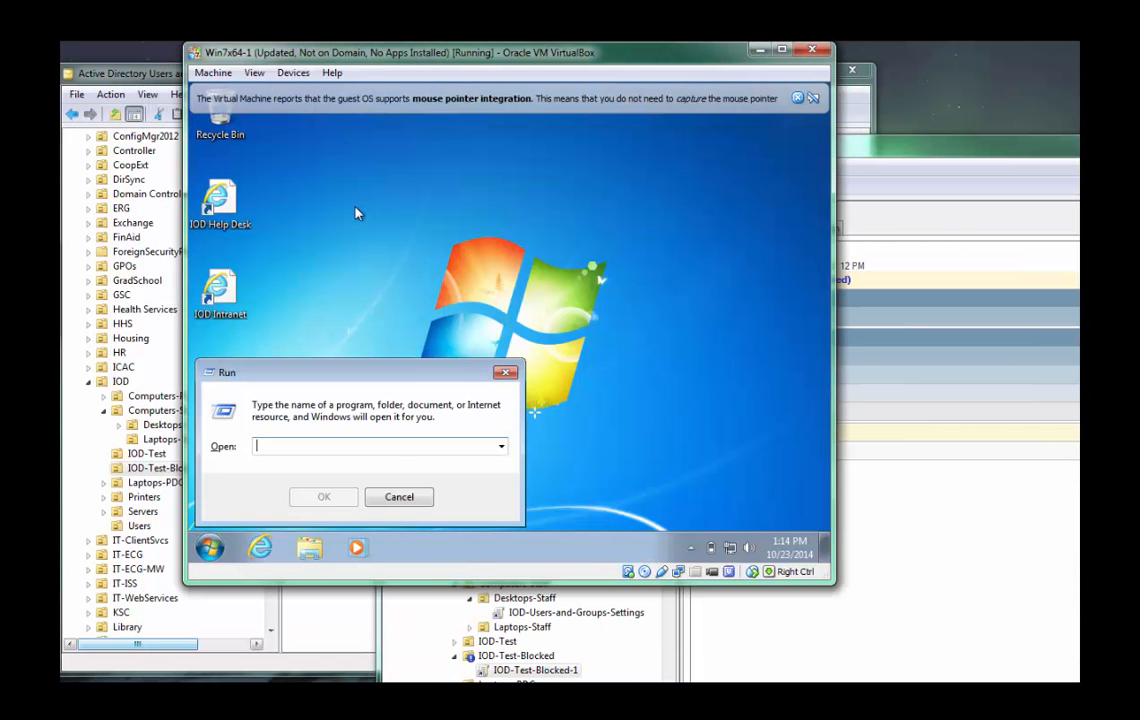
{"action": "type", "text": "gpupdate"}
{"action": "key", "text": "Return"}
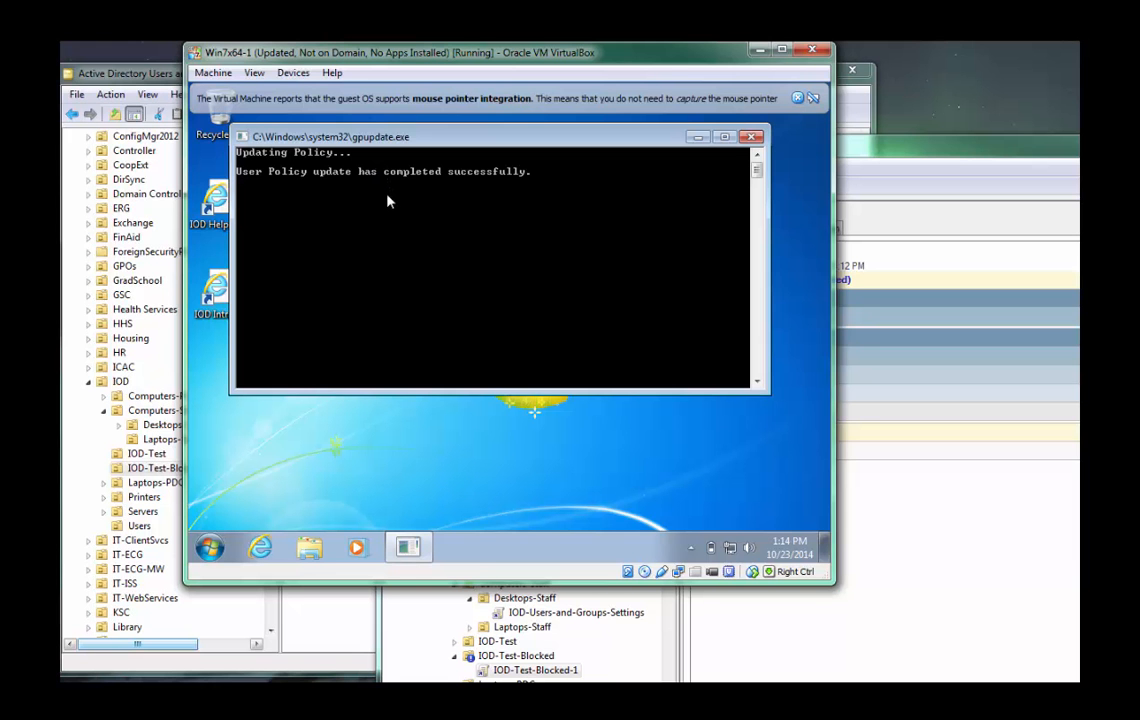
{"action": "key", "text": "super+r"}
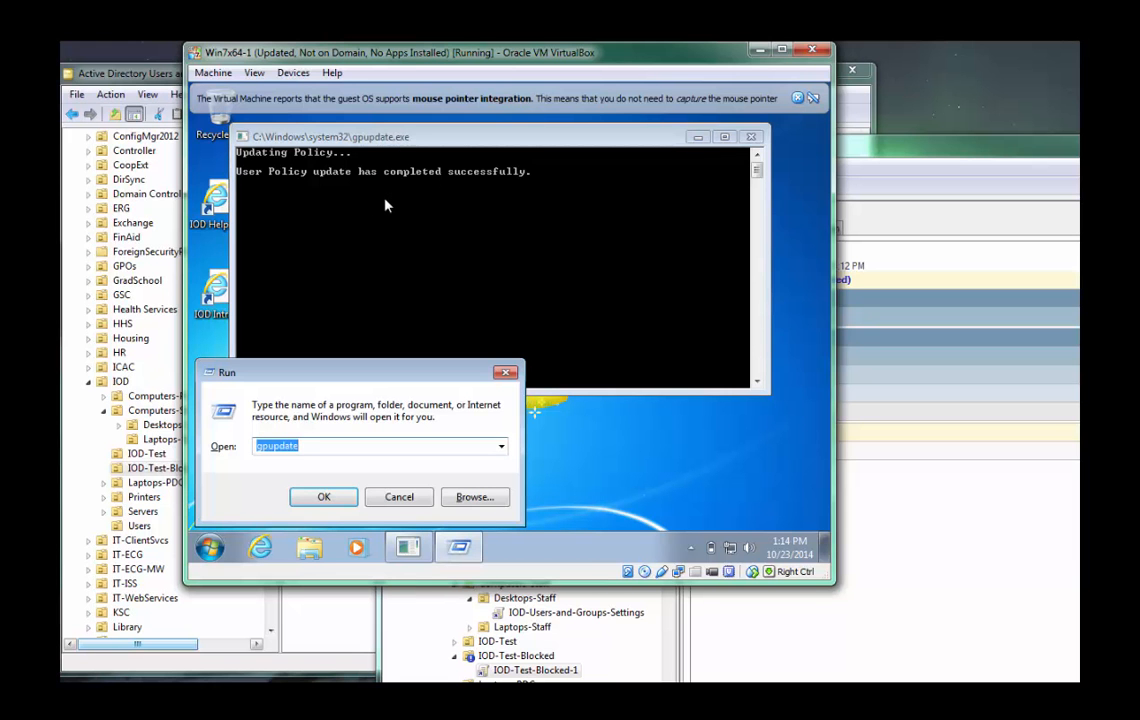
{"action": "type", "text": "gpupdate"}
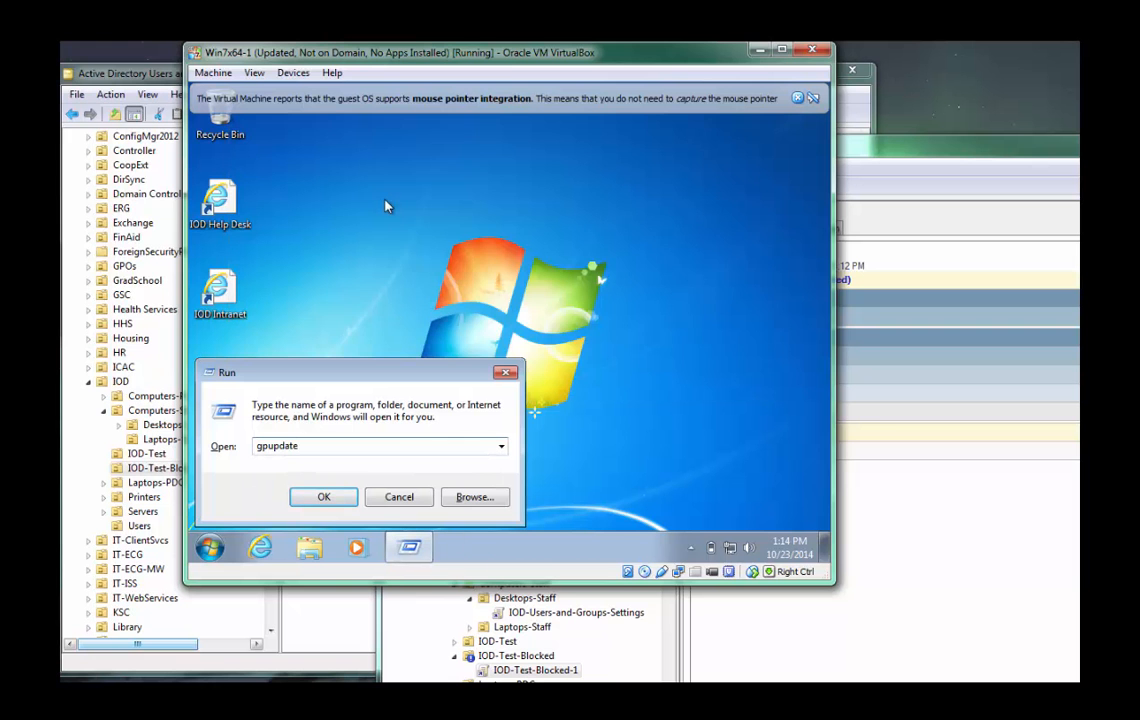
{"action": "left_click", "coordinate": [506, 375]}
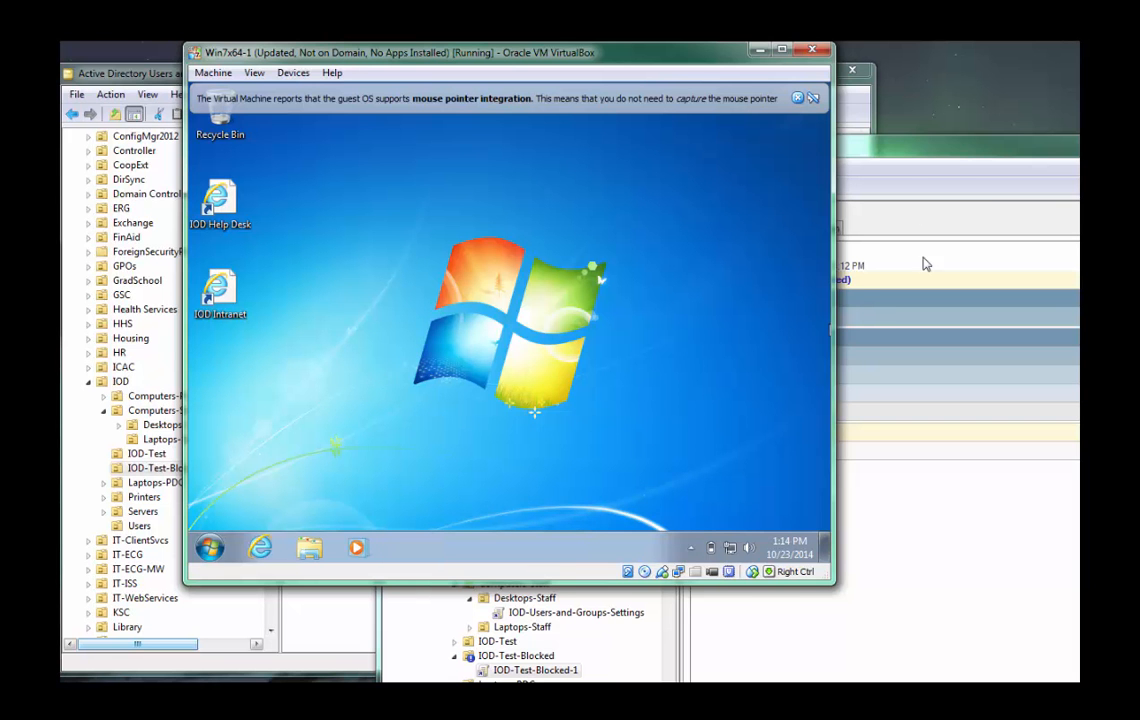
Recheck the IOD-Test-Blocked-1 settings in Group Policy Management, moving its window further into view, and return to the virtual machine.
{"action": "left_click", "coordinate": [911, 178]}
{"action": "left_click_drag", "start_coordinate": [917, 143], "coordinate": [844, 121]}
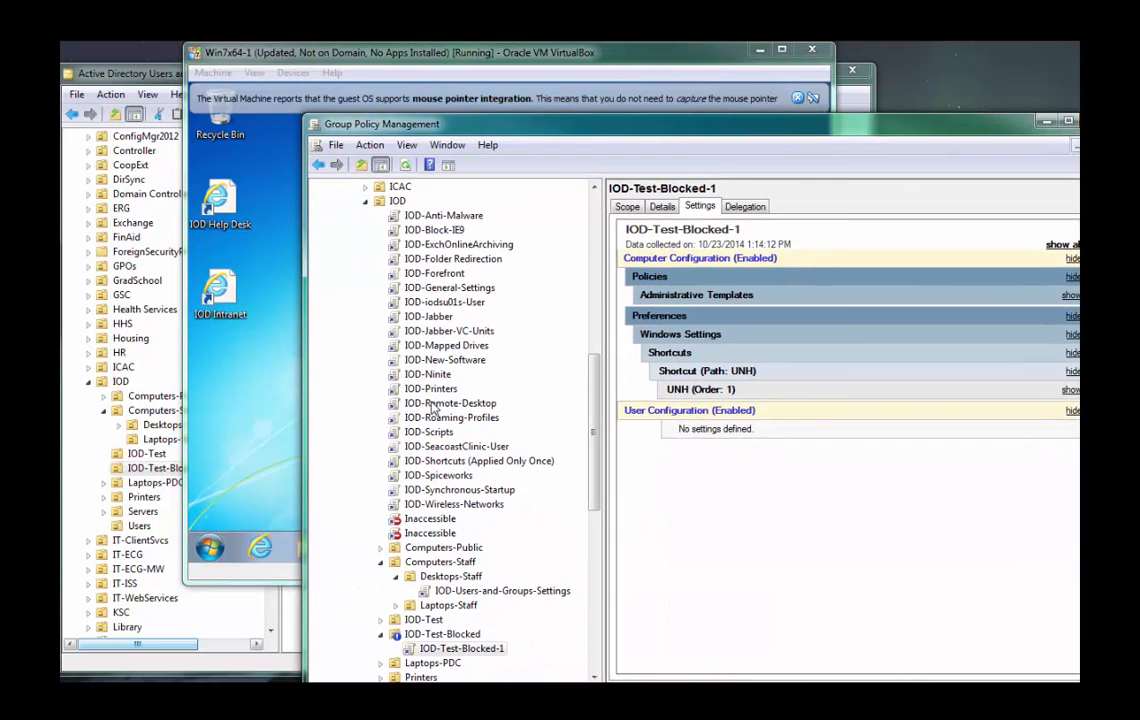
{"action": "left_click", "coordinate": [223, 441]}
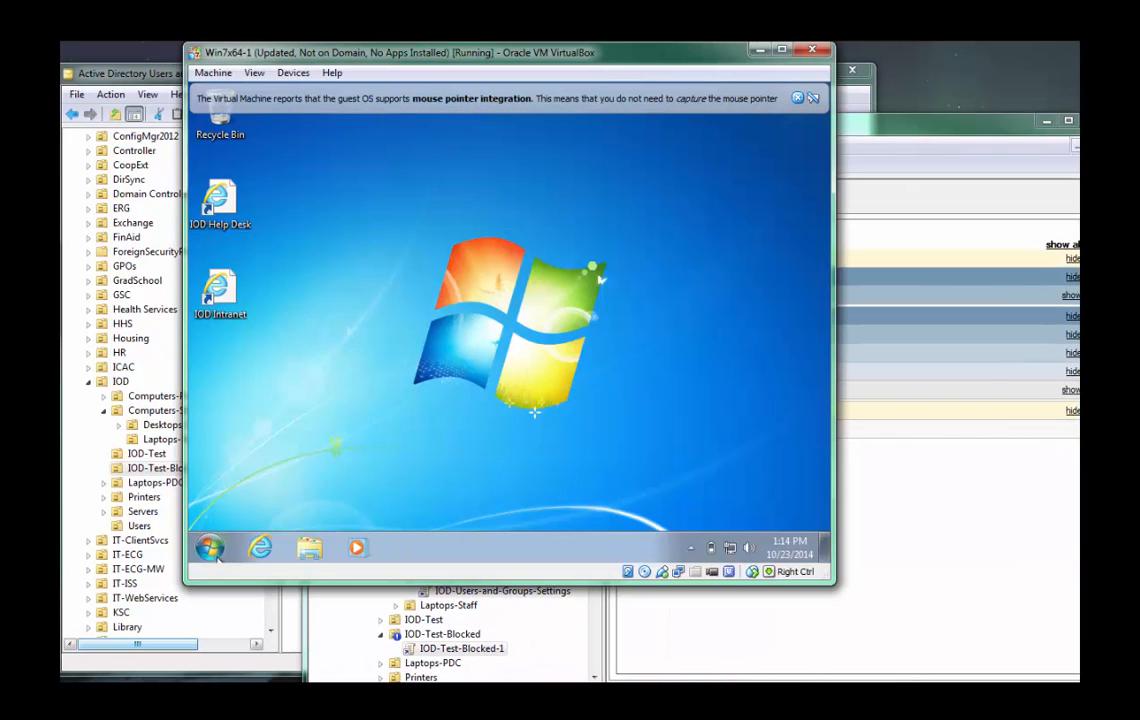
Start cmd as administrator in the guest, authorising it with the local administrator account's user name and password.
{"action": "left_click", "coordinate": [211, 548]}
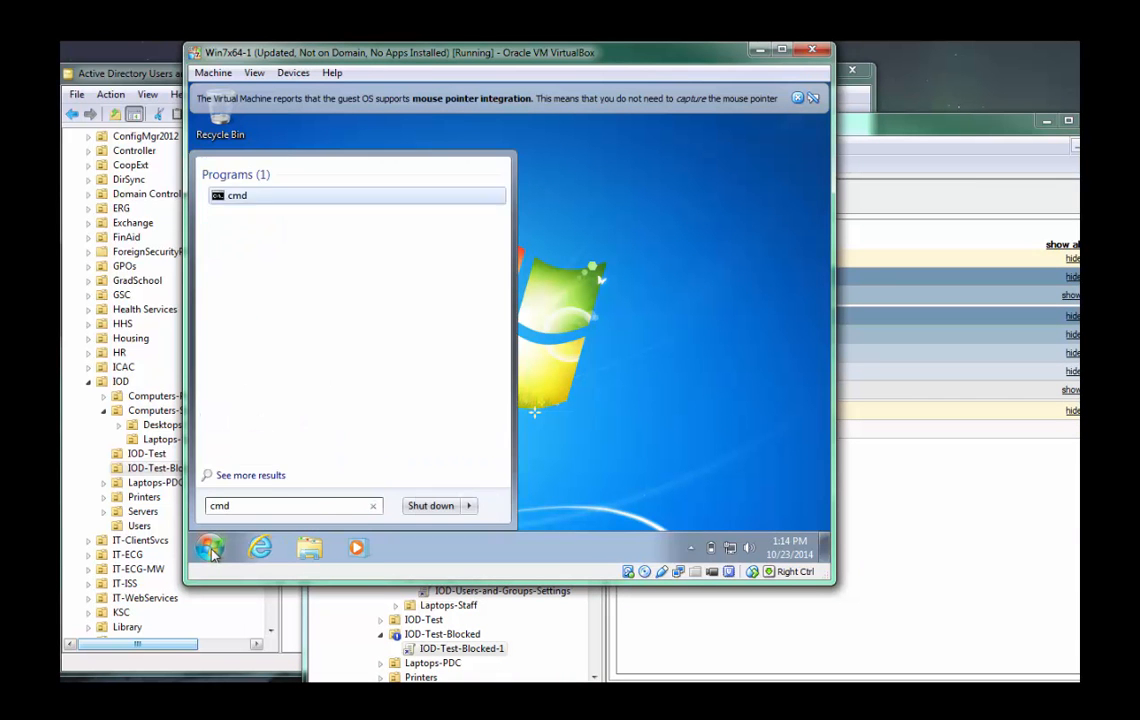
{"action": "key", "text": "ctrl+shift+Return"}
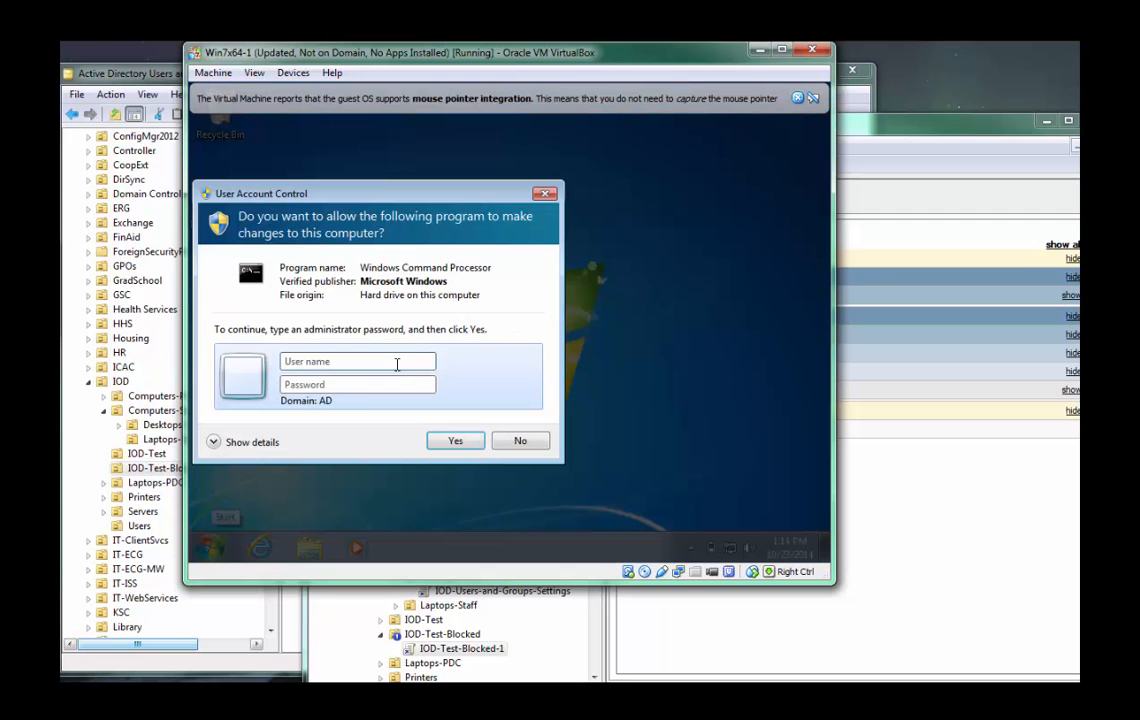
{"action": "type", "text": ".\\loc"}
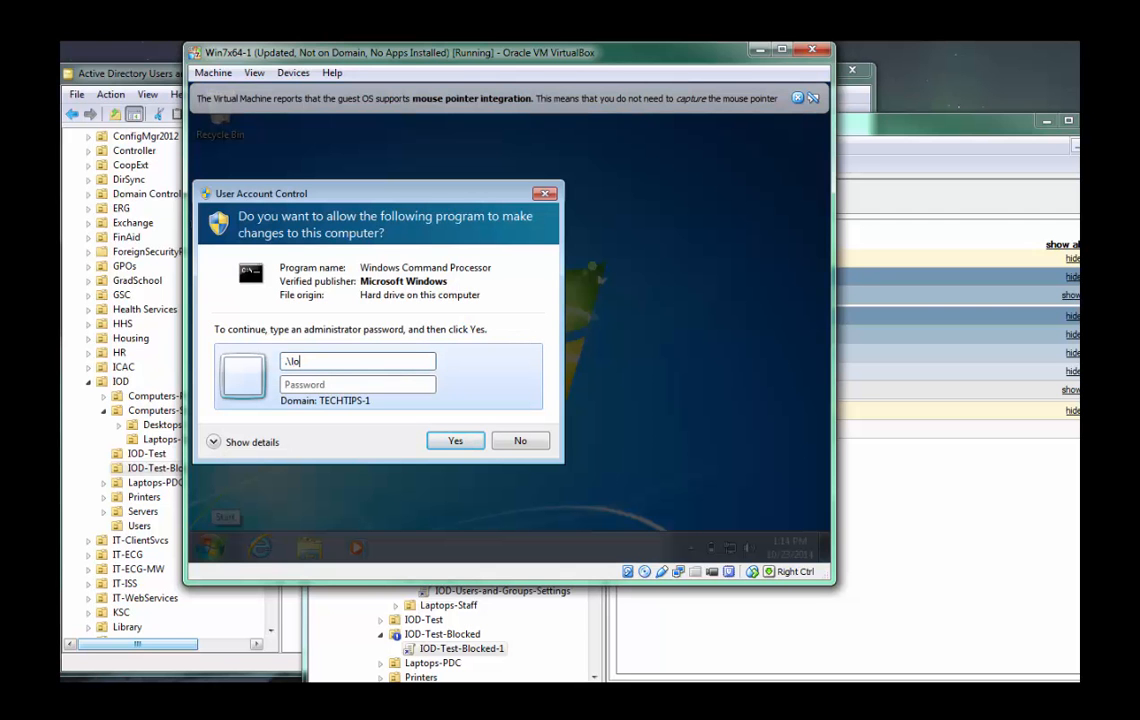
{"action": "type", "text": "aladmin"}
{"action": "key", "text": "Tab"}
{"action": "type", "text": "p●●"}
{"action": "key", "text": "Return"}
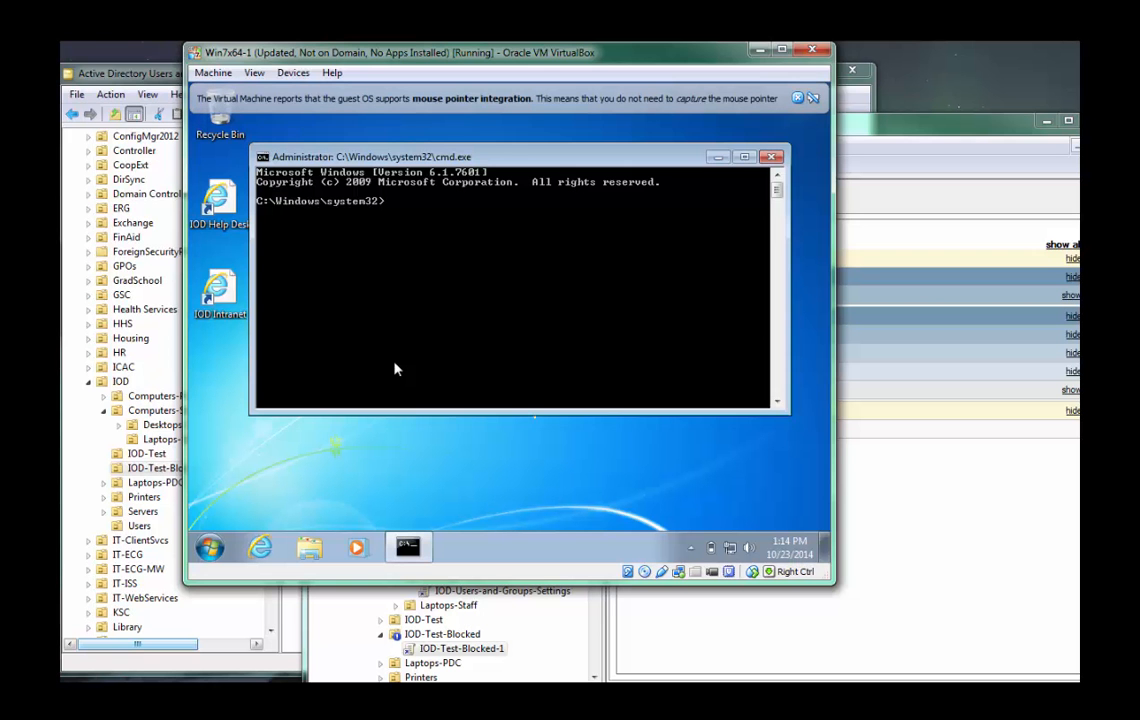
Change to the root of C: and try to save a Group Policy results report with gpresult /h result.html.
{"action": "type", "text": "cd \\"}
{"action": "key", "text": "Return"}
{"action": "type", "text": "gpresul"}
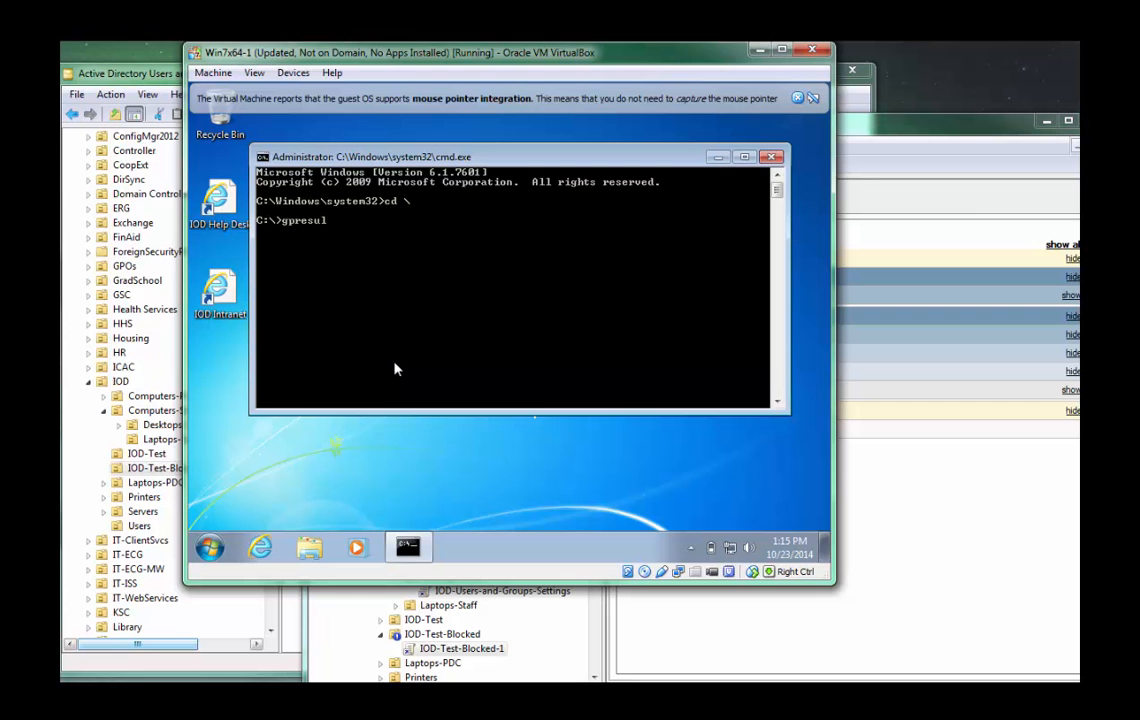
{"action": "type", "text": "t /h result.html"}
{"action": "key", "text": "Return"}
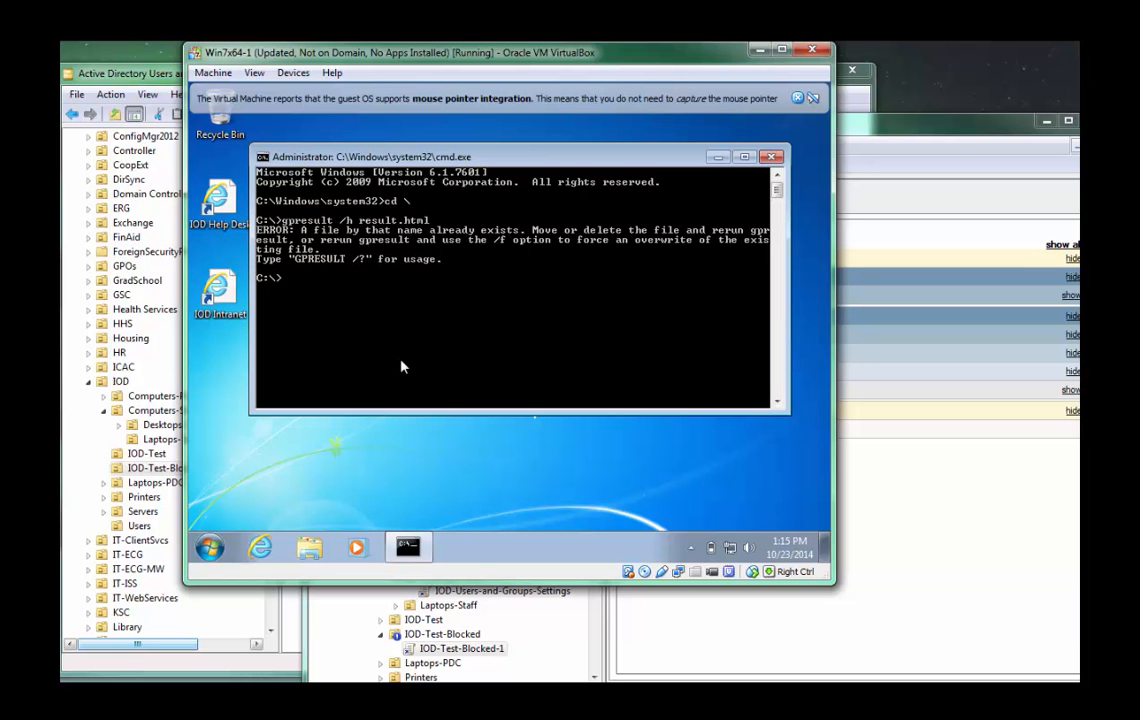
Rerun the gpresult command with the /f option to overwrite the existing result.html.
{"action": "key", "text": "Up"}
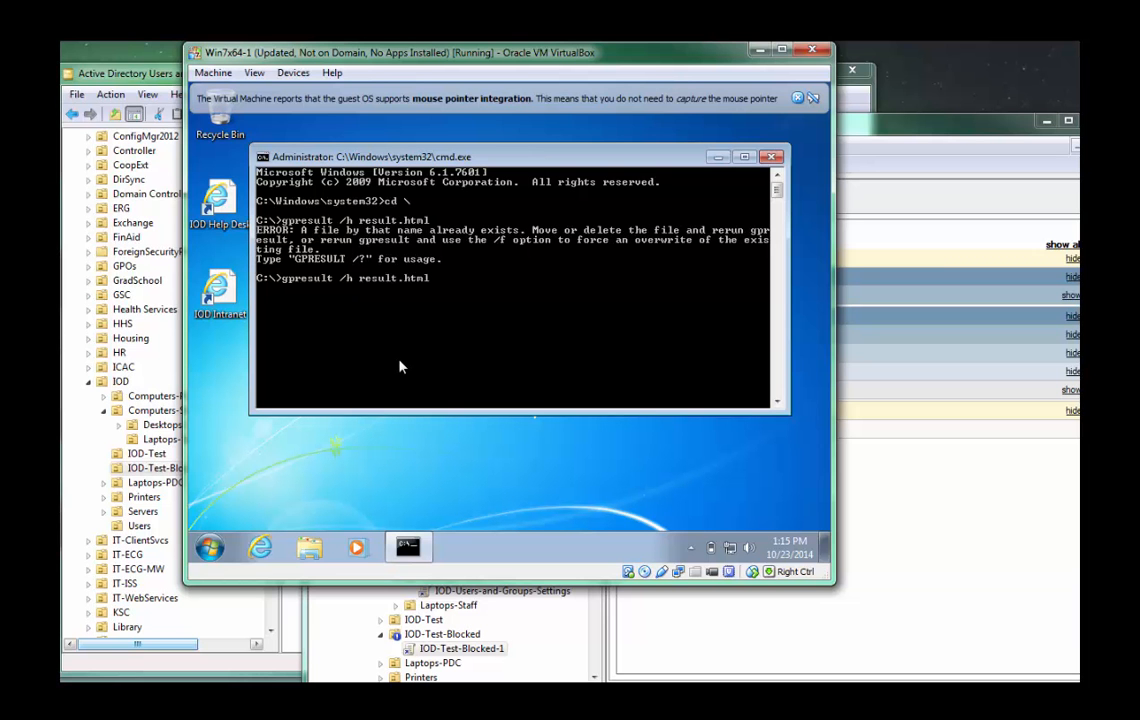
{"action": "type", "text": "/f"}
{"action": "key", "text": "Return"}
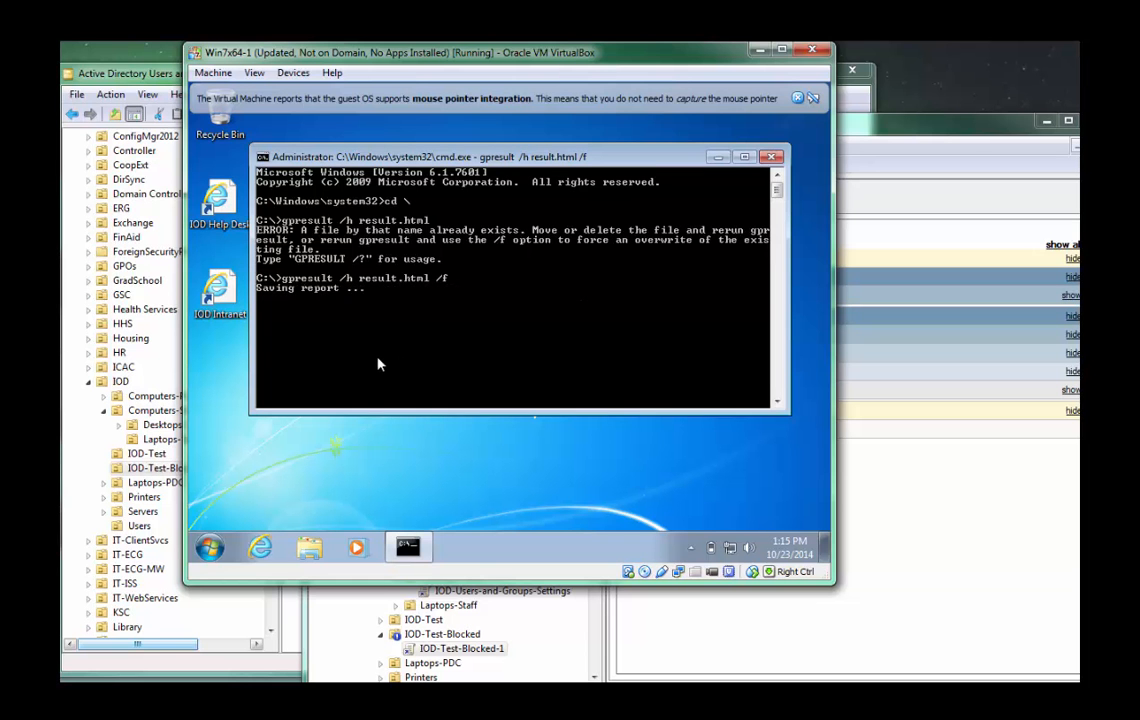
Open result.html from the command prompt and dismiss the Windows updates notification and the virtual machine's mouse integration message.
{"action": "type", "text": "result.html"}
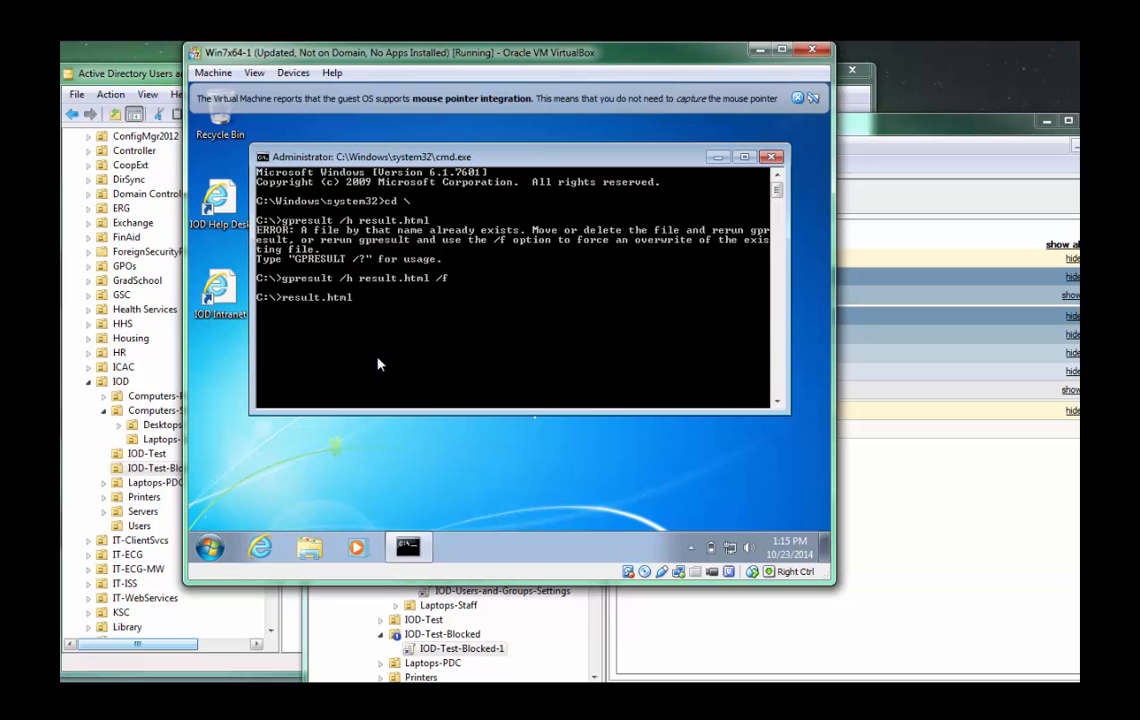
{"action": "key", "text": "Return"}
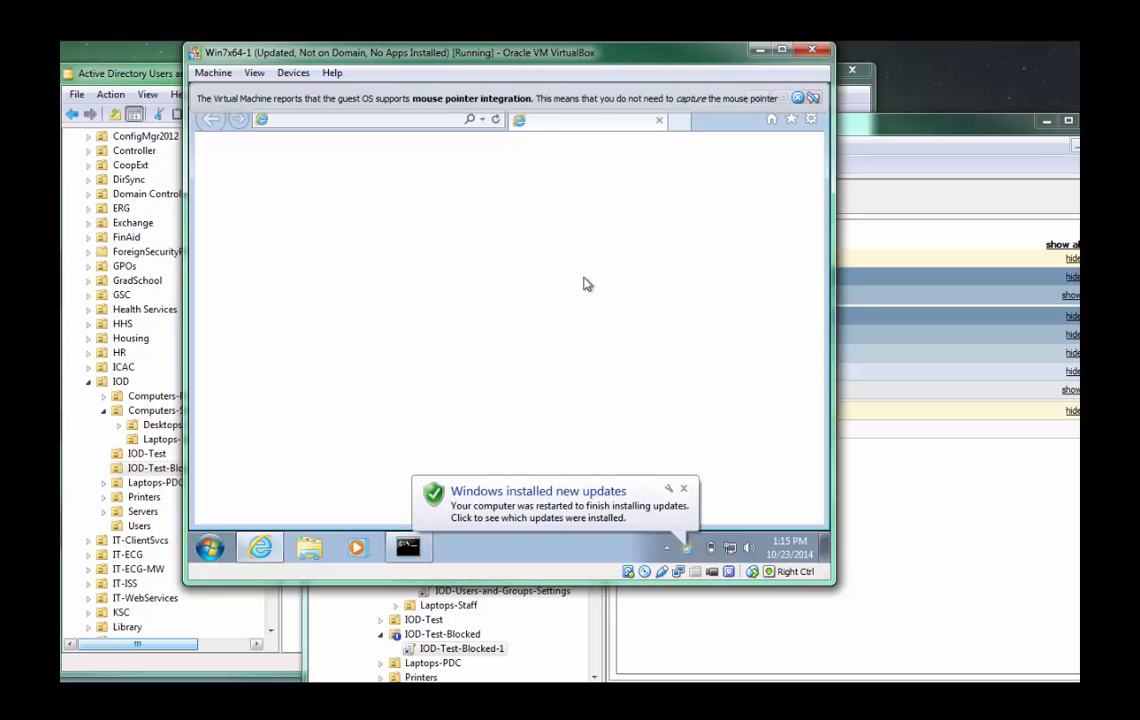
{"action": "left_click", "coordinate": [683, 489]}
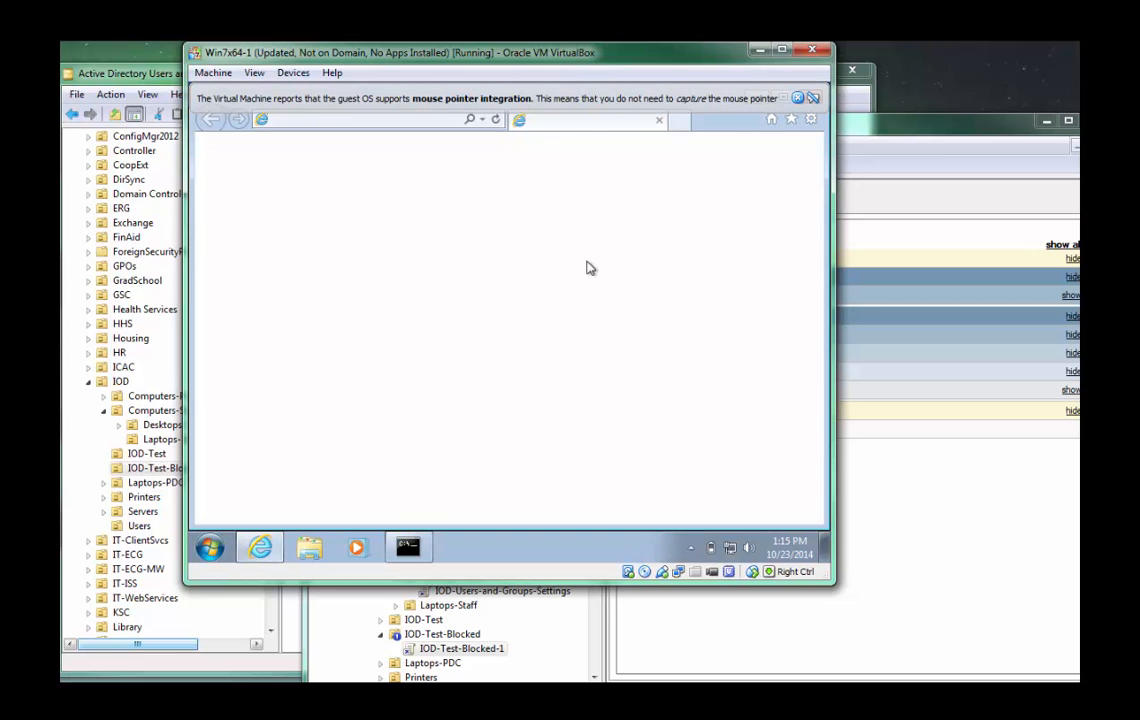
{"action": "left_click", "coordinate": [813, 97]}
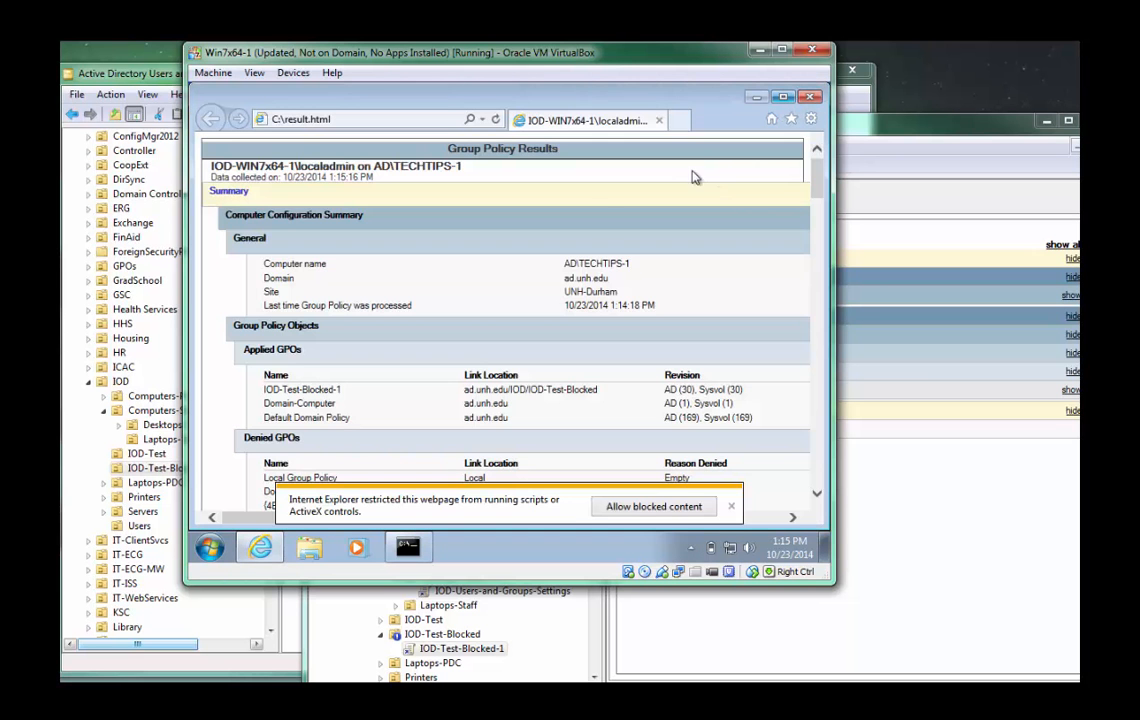
Examine the applied and denied GPOs in the report's Computer Configuration Summary, including the link location of IOD-Test-Blocked-1.
{"action": "scroll", "coordinate": [586, 290], "scroll_direction": "down", "scroll_amount": 3}
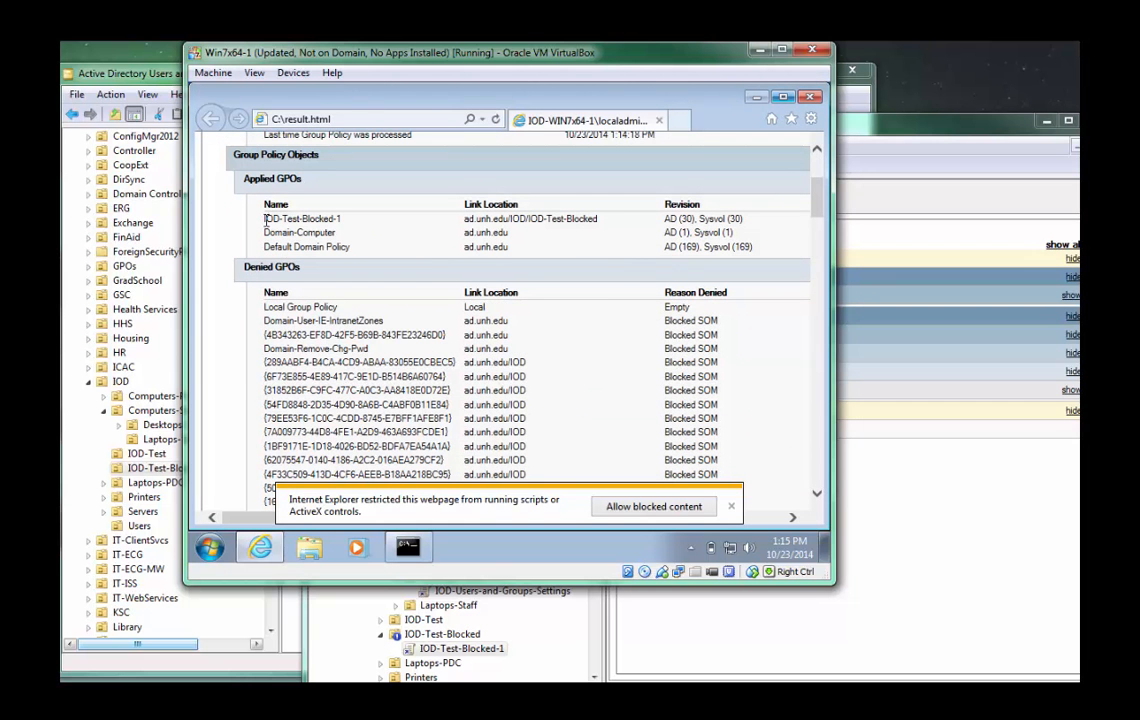
{"action": "left_click_drag", "start_coordinate": [265, 218], "coordinate": [342, 218]}
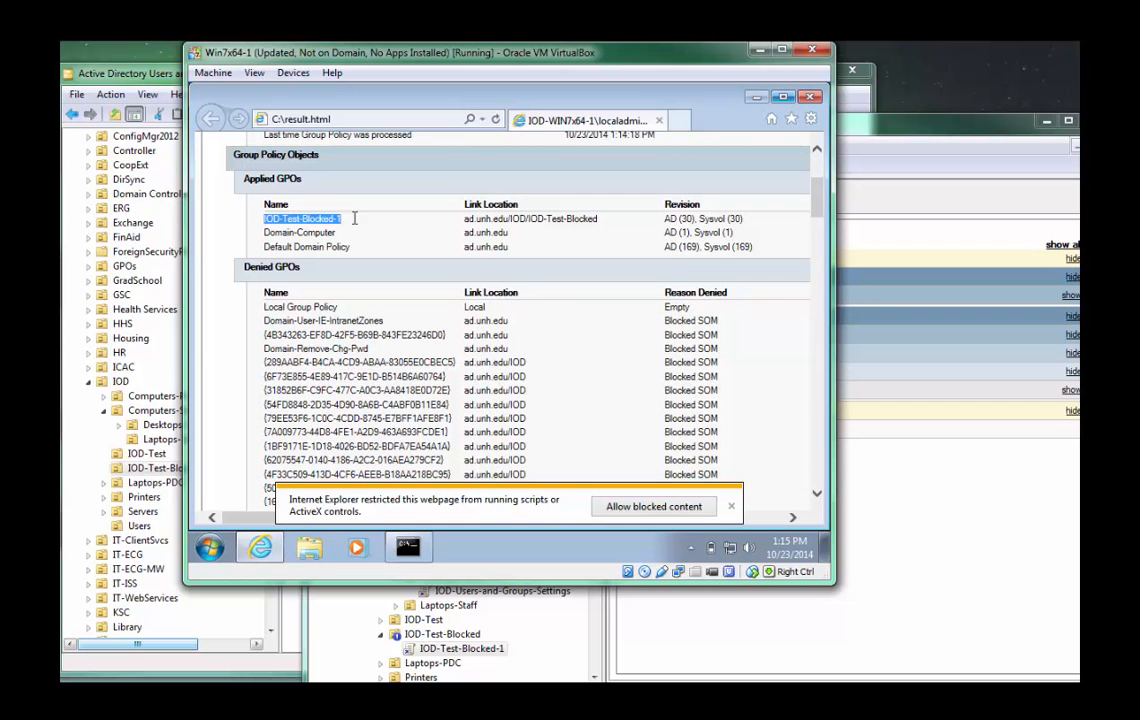
{"action": "left_click_drag", "start_coordinate": [464, 218], "coordinate": [592, 219]}
{"action": "left_click", "coordinate": [514, 231]}
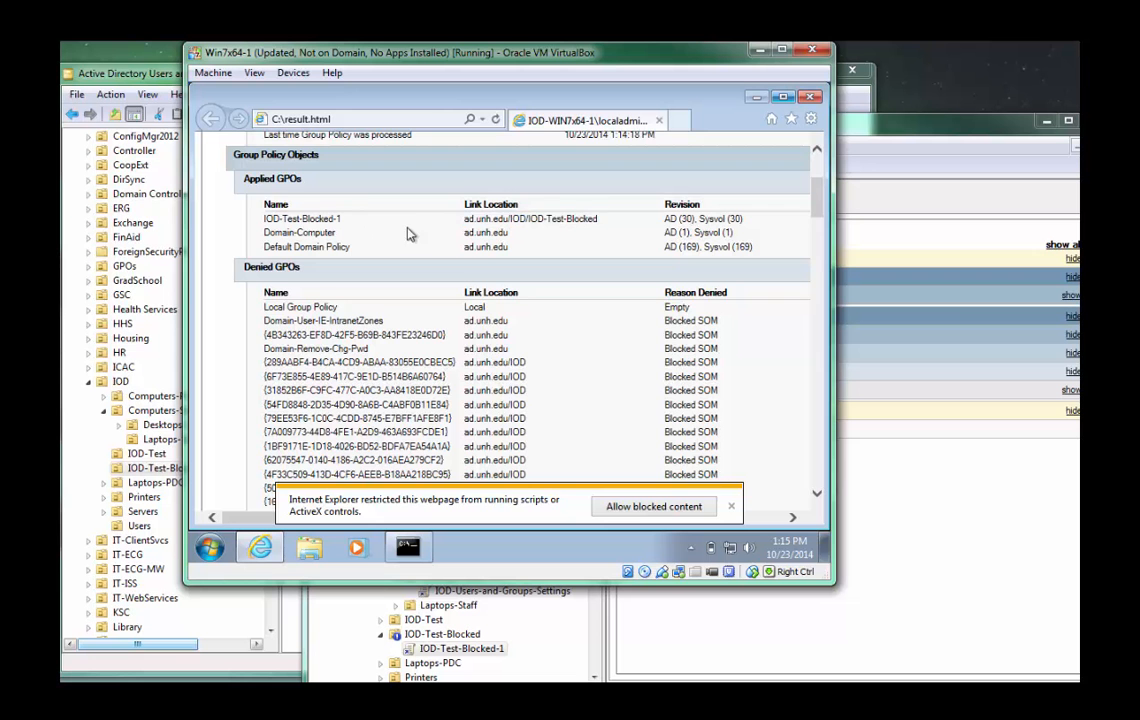
{"action": "scroll", "coordinate": [338, 274], "scroll_direction": "down", "scroll_amount": 4}
{"action": "scroll", "coordinate": [337, 273], "scroll_direction": "down", "scroll_amount": 2}
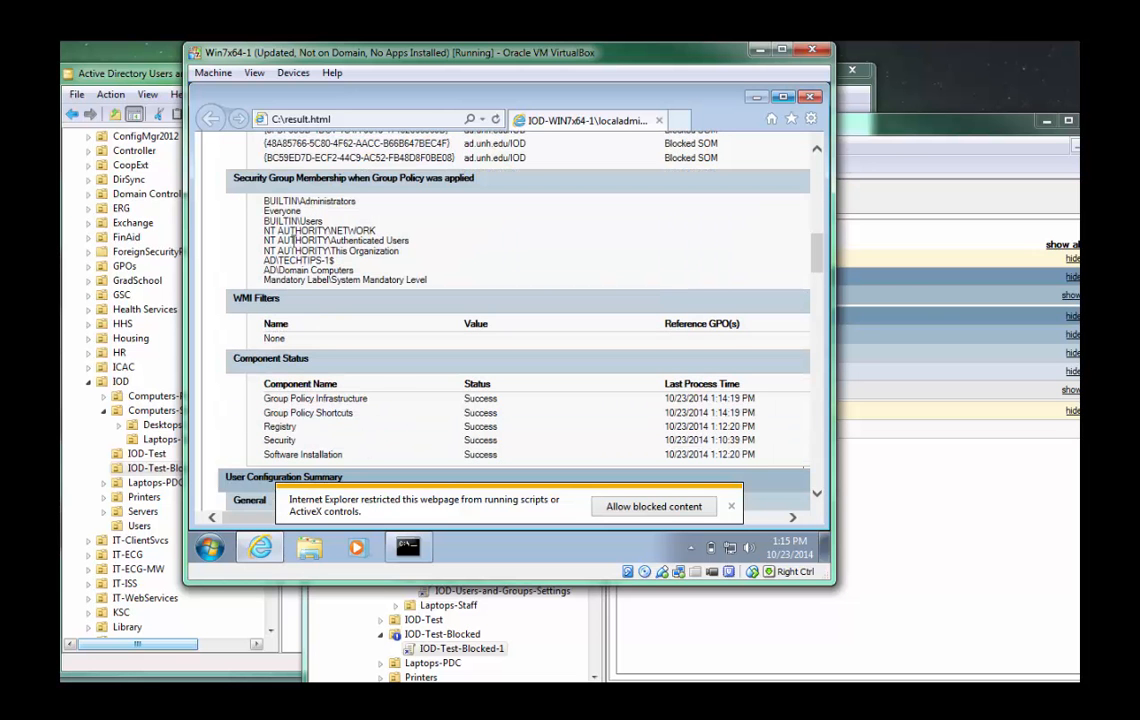
{"action": "scroll", "coordinate": [290, 340], "scroll_direction": "down", "scroll_amount": 3}
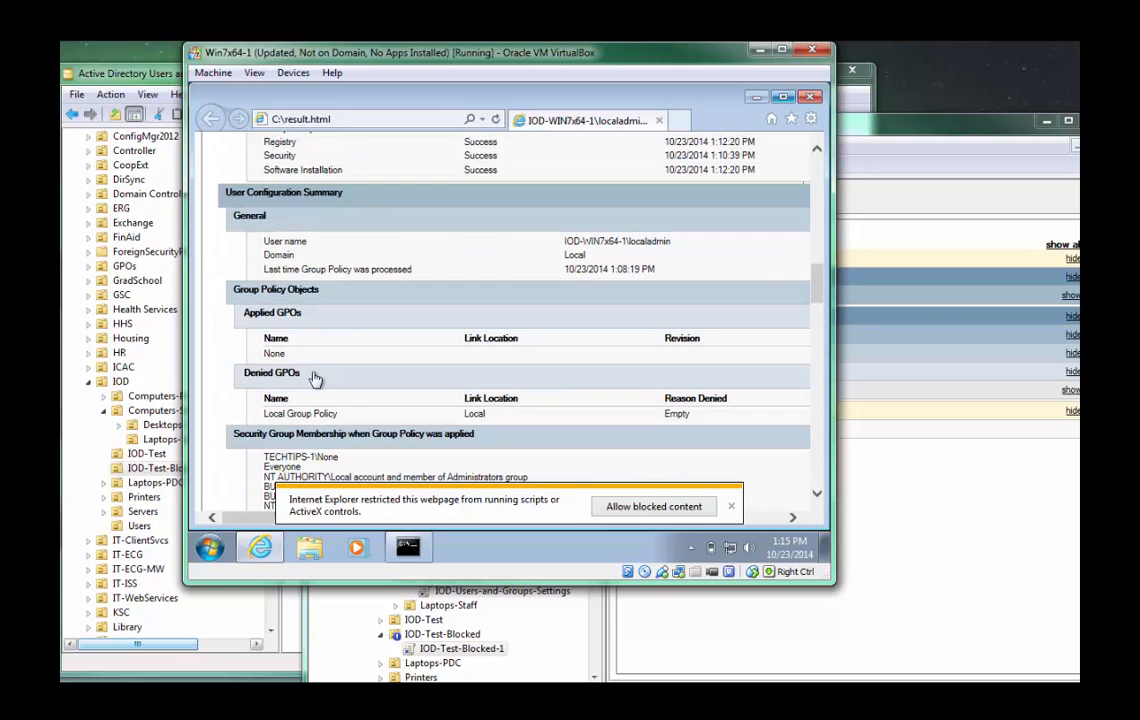
{"action": "scroll", "coordinate": [300, 308], "scroll_direction": "up", "scroll_amount": 4}
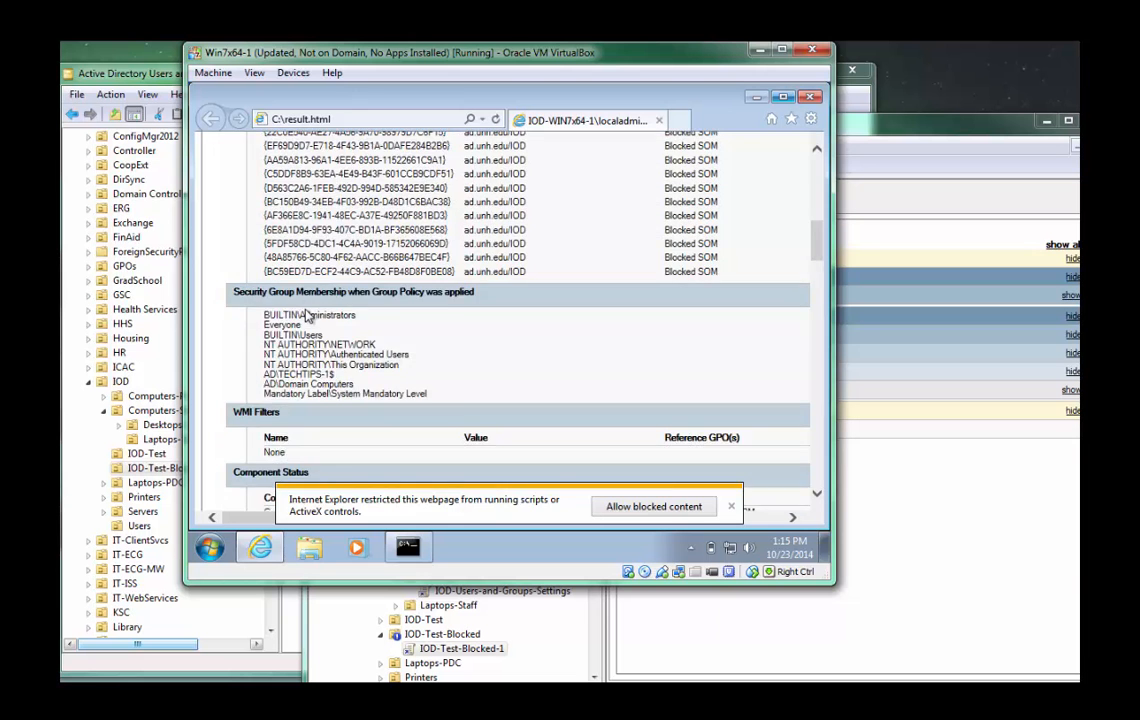
{"action": "scroll", "coordinate": [307, 315], "scroll_direction": "up", "scroll_amount": 6}
Examine the report's component status, User Configuration Summary, and the password and account lockout policies under Computer Configuration.
{"action": "scroll", "coordinate": [310, 320], "scroll_direction": "down", "scroll_amount": 8}
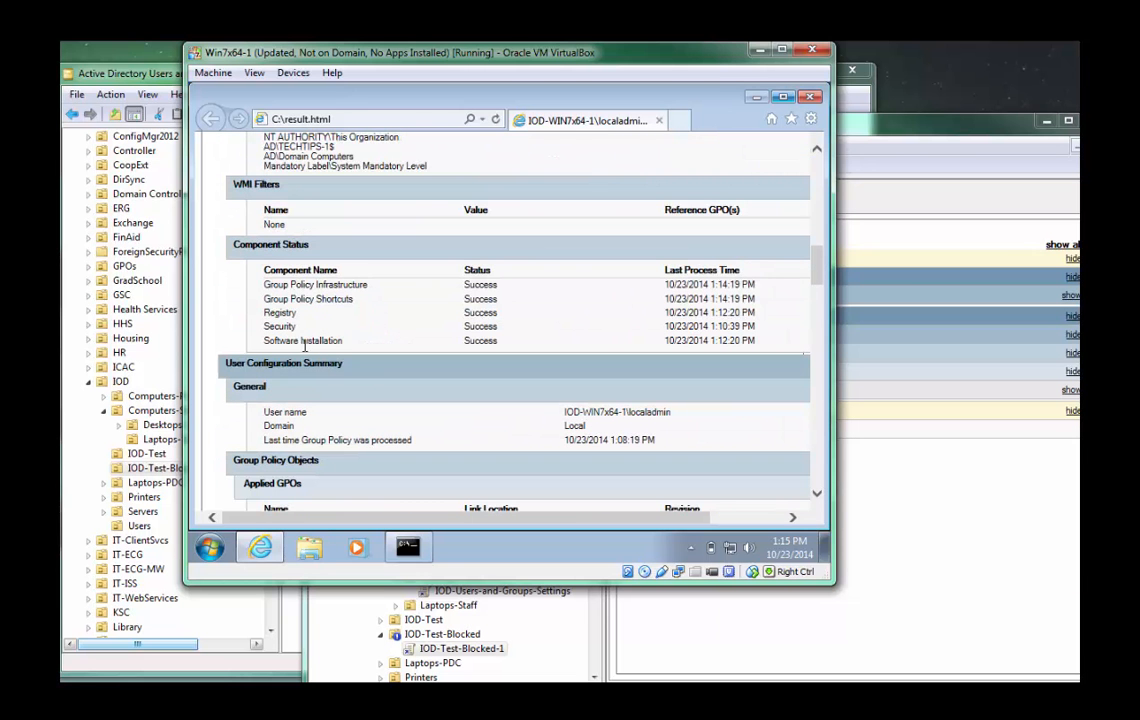
{"action": "left_click_drag", "start_coordinate": [290, 299], "coordinate": [330, 340]}
{"action": "scroll", "coordinate": [326, 342], "scroll_direction": "down", "scroll_amount": 1}
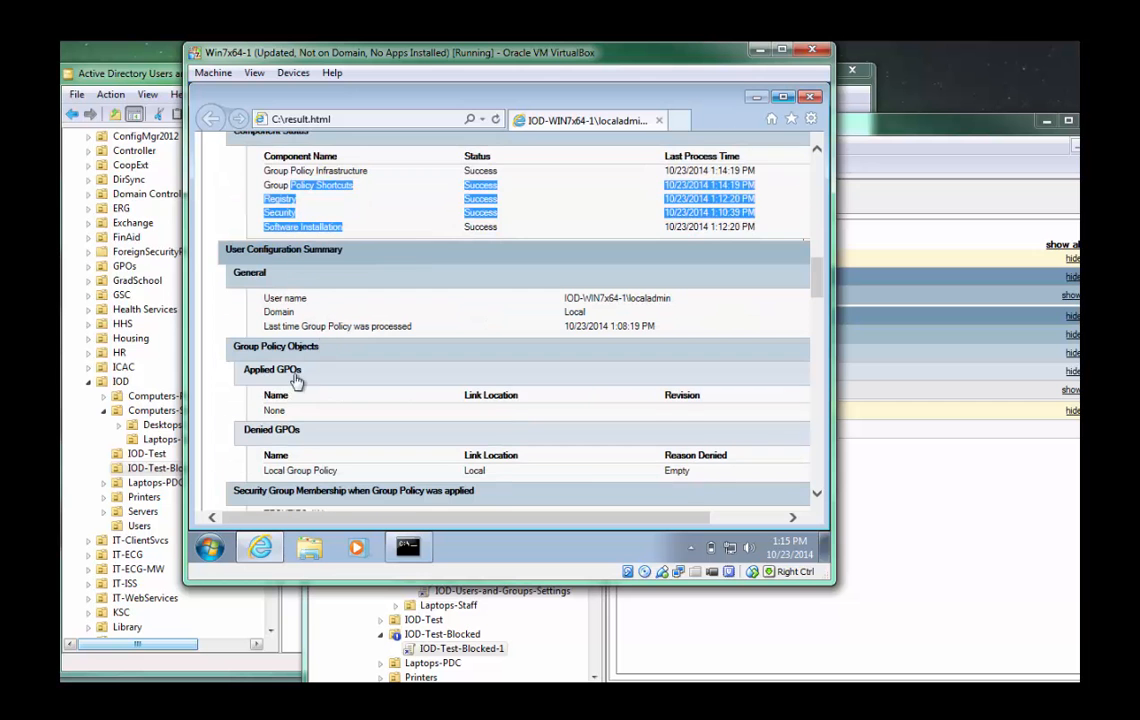
{"action": "scroll", "coordinate": [296, 380], "scroll_direction": "down", "scroll_amount": 1}
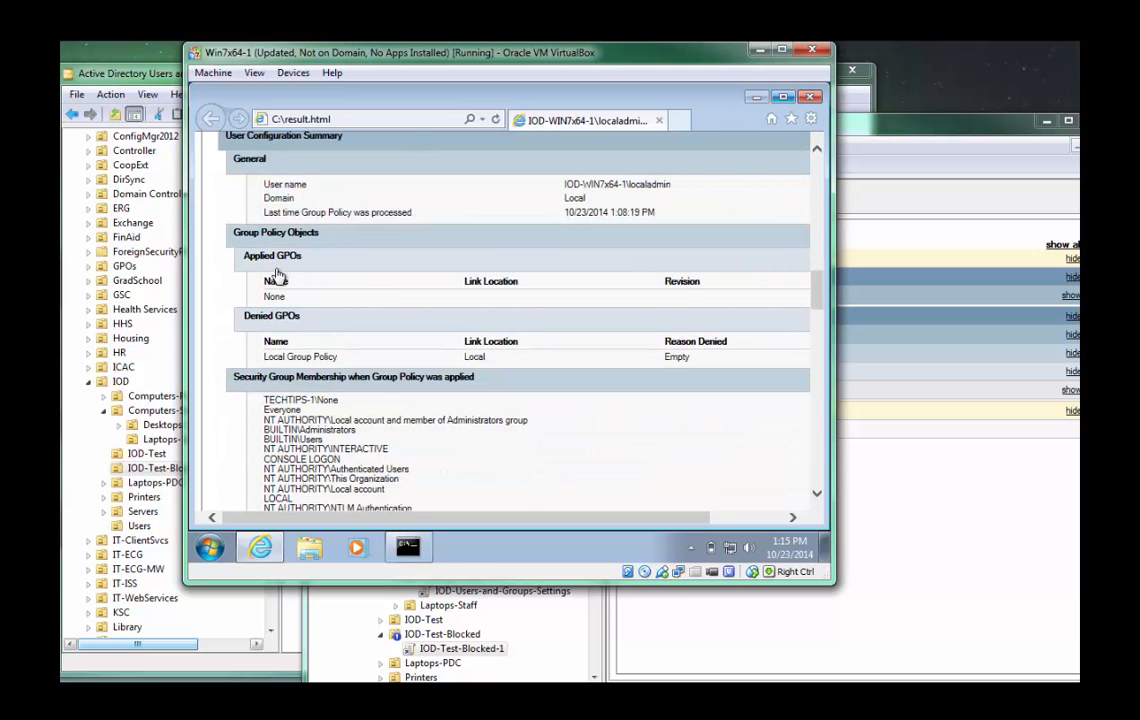
{"action": "scroll", "coordinate": [330, 400], "scroll_direction": "down", "scroll_amount": 2}
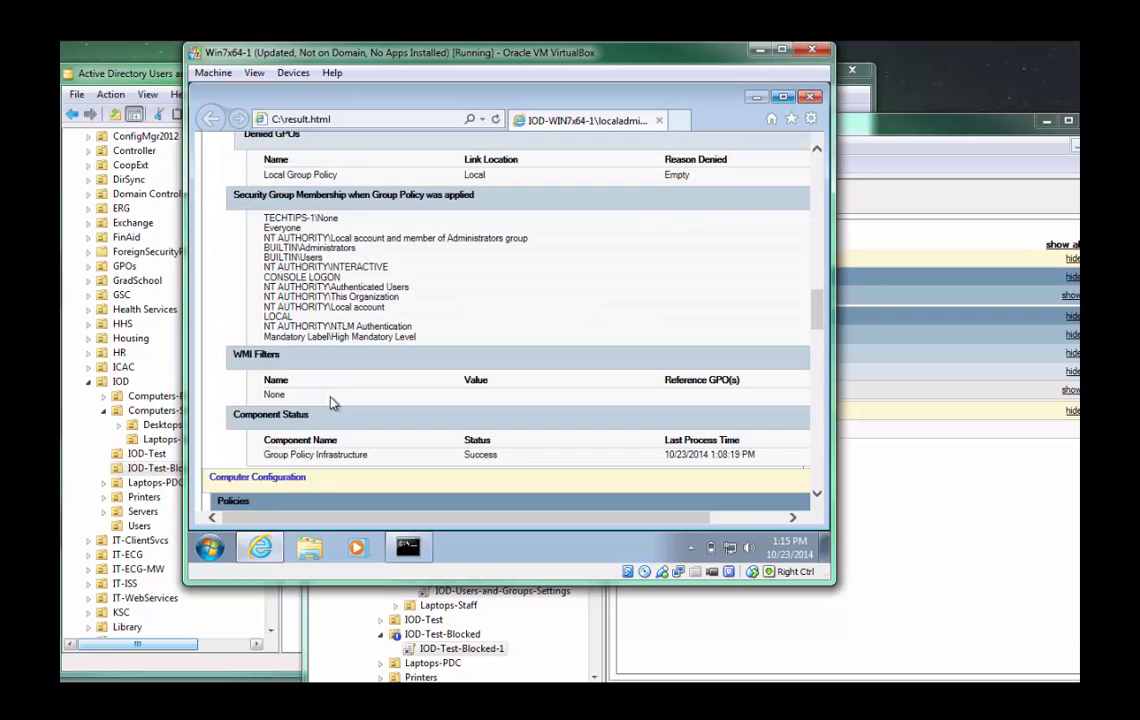
{"action": "scroll", "coordinate": [333, 402], "scroll_direction": "down", "scroll_amount": 3}
{"action": "scroll", "coordinate": [318, 405], "scroll_direction": "down", "scroll_amount": 1}
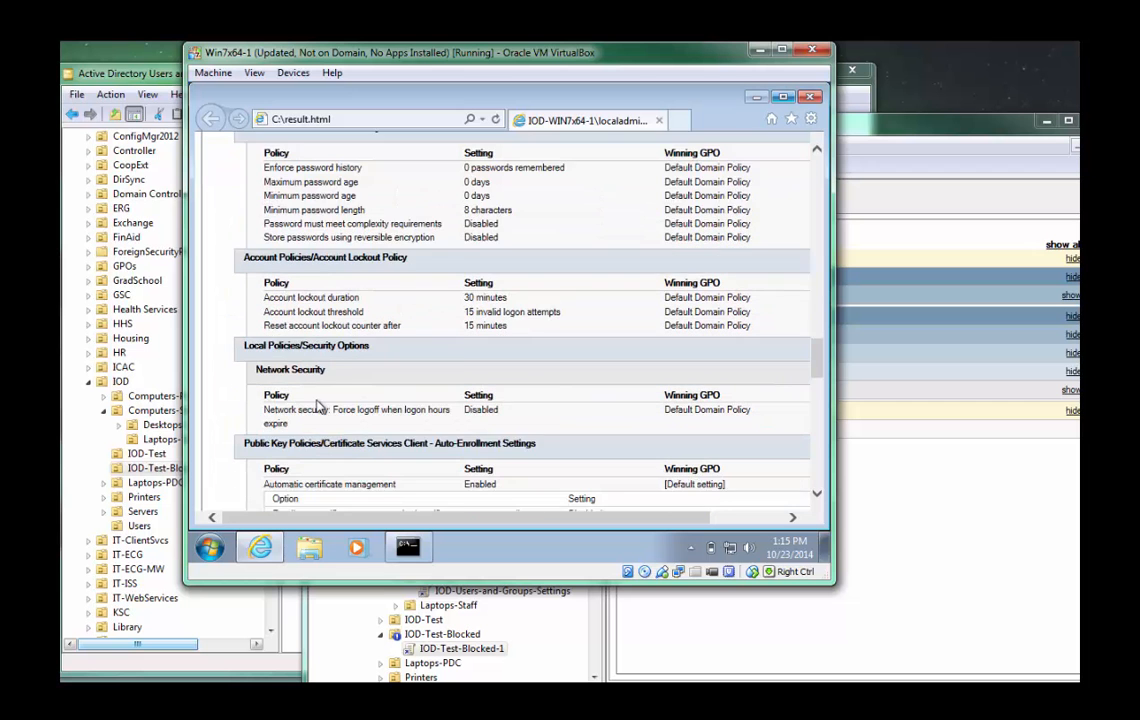
{"action": "scroll", "coordinate": [287, 362], "scroll_direction": "up", "scroll_amount": 1}
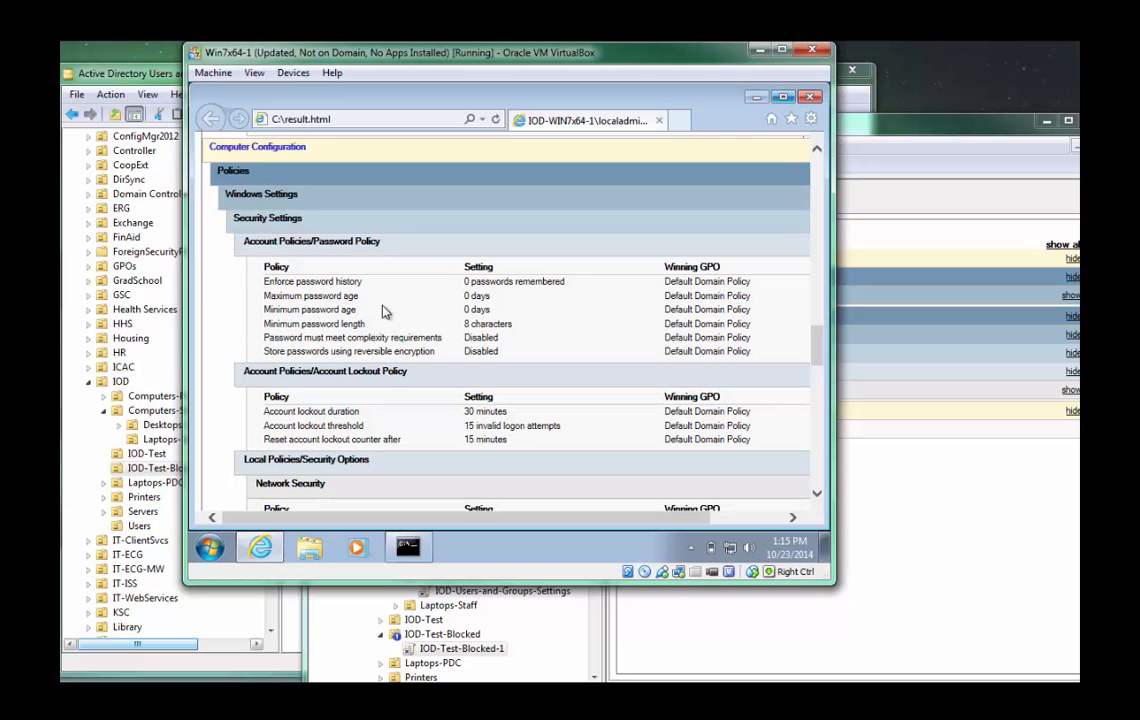
{"action": "scroll", "coordinate": [362, 385], "scroll_direction": "down", "scroll_amount": 1}
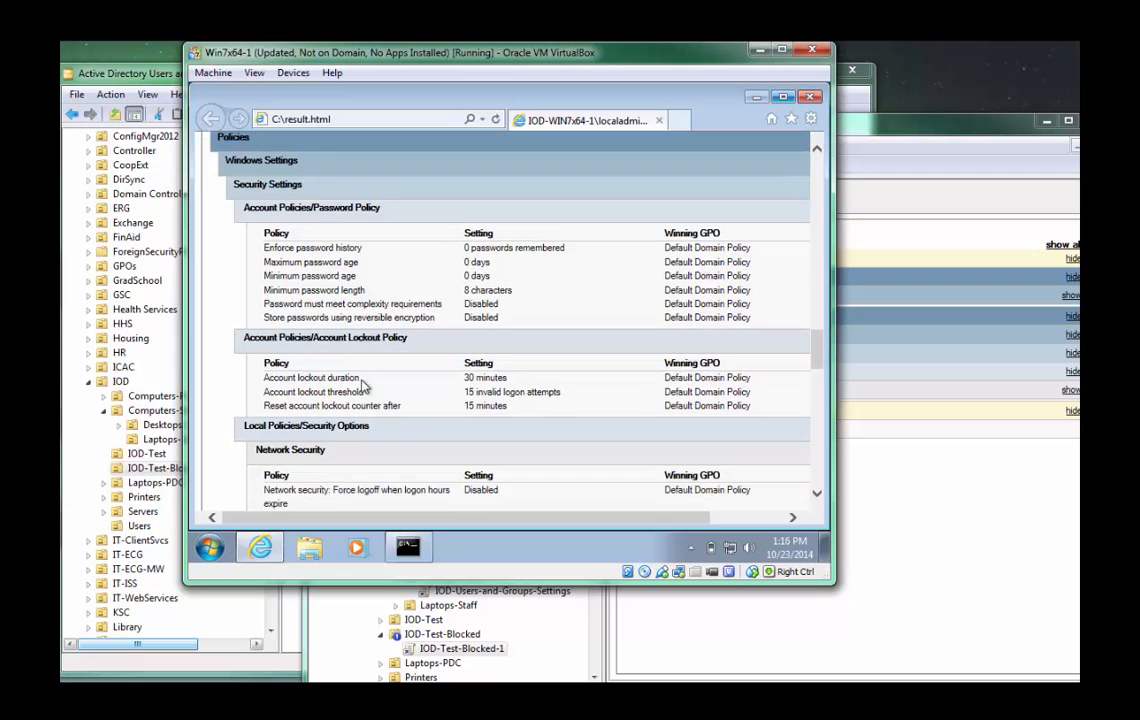
Examine the report's network security, public key and Administrative Templates policies, including which GPO wins each setting.
{"action": "scroll", "coordinate": [362, 387], "scroll_direction": "down", "scroll_amount": 1}
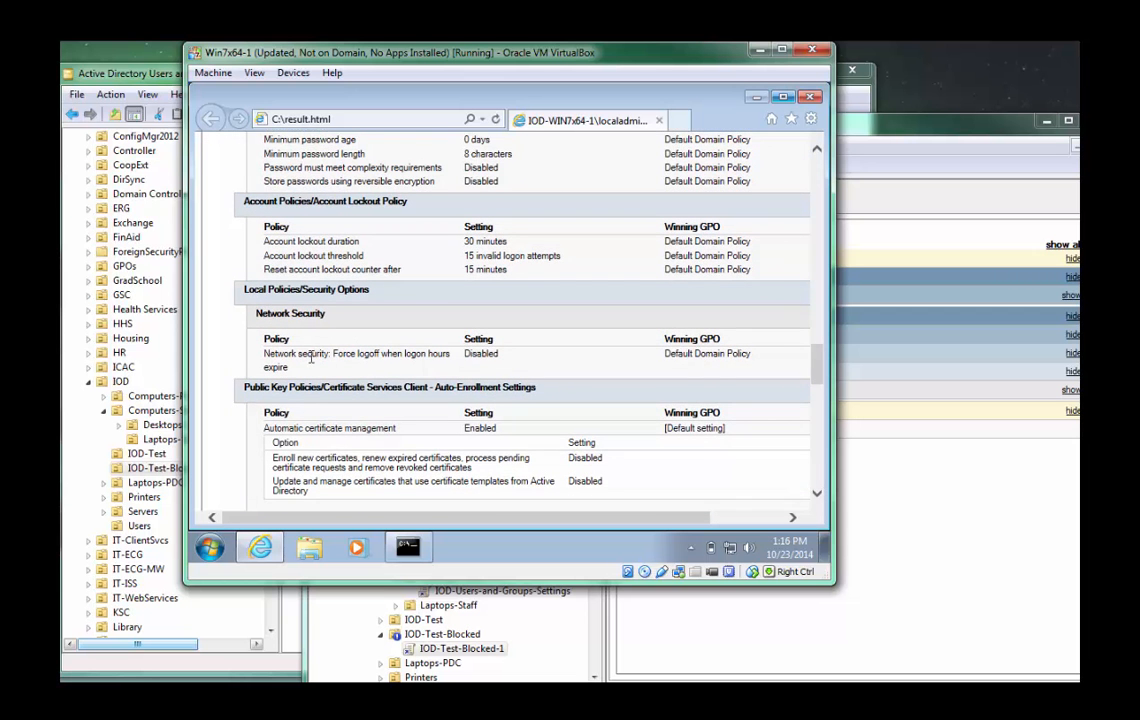
{"action": "scroll", "coordinate": [311, 360], "scroll_direction": "down", "scroll_amount": 1}
{"action": "scroll", "coordinate": [316, 386], "scroll_direction": "down", "scroll_amount": 3}
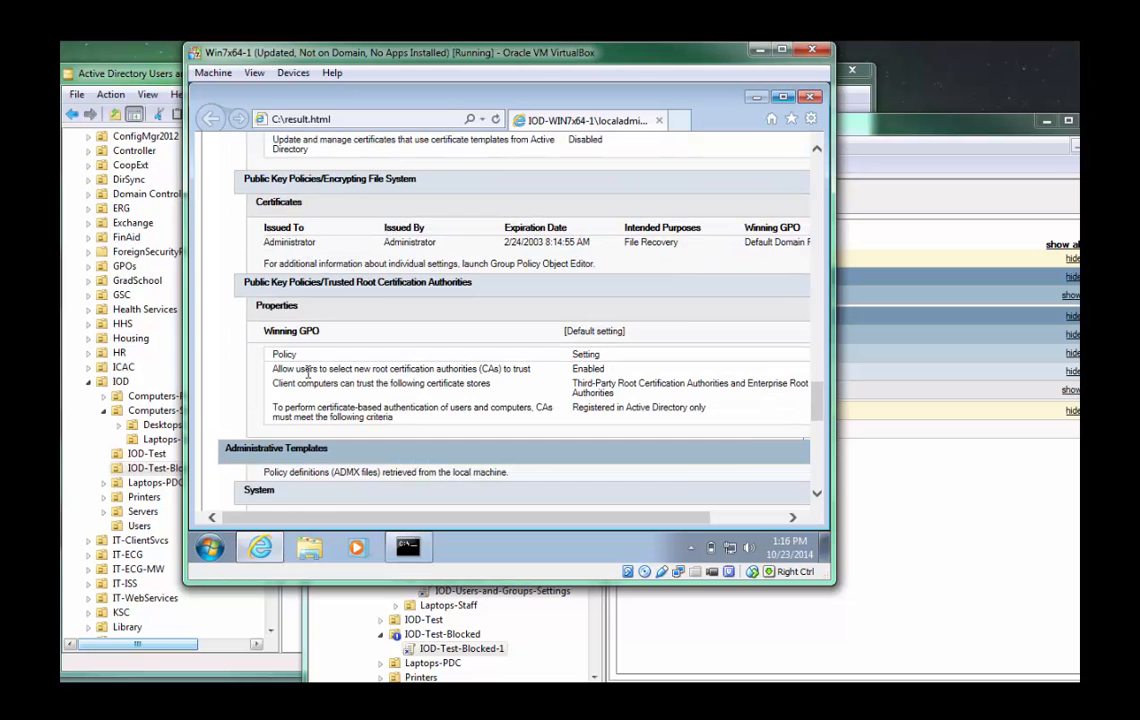
{"action": "scroll", "coordinate": [308, 372], "scroll_direction": "down", "scroll_amount": 4}
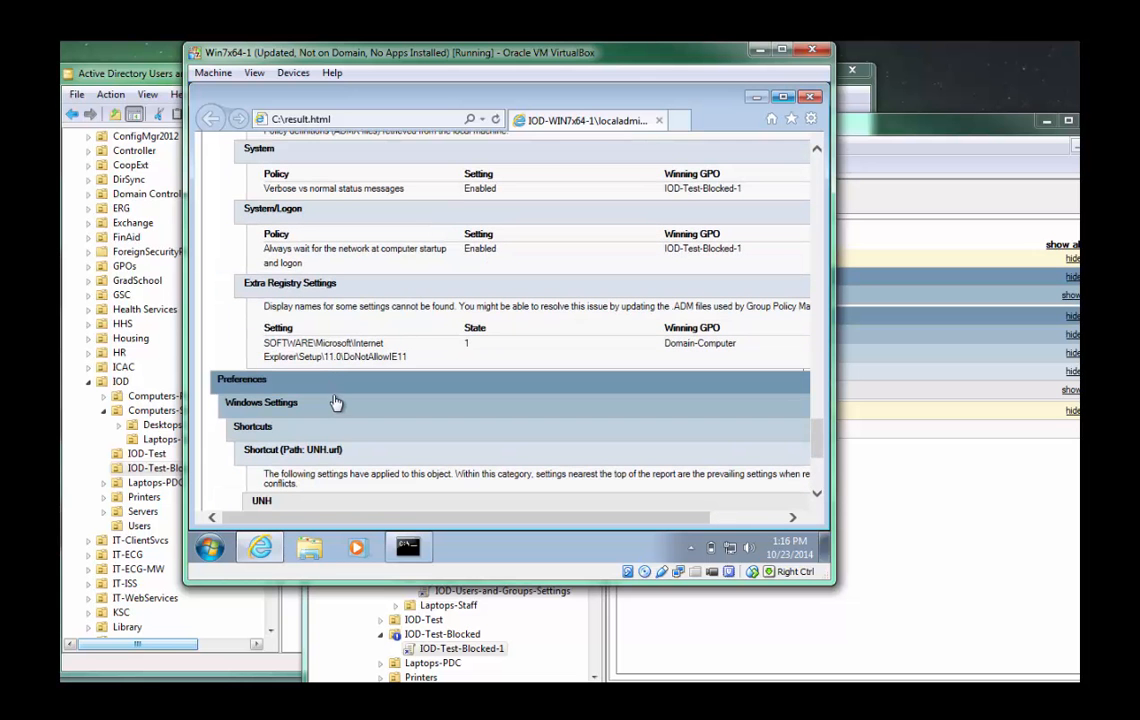
{"action": "scroll", "coordinate": [289, 318], "scroll_direction": "up", "scroll_amount": 1}
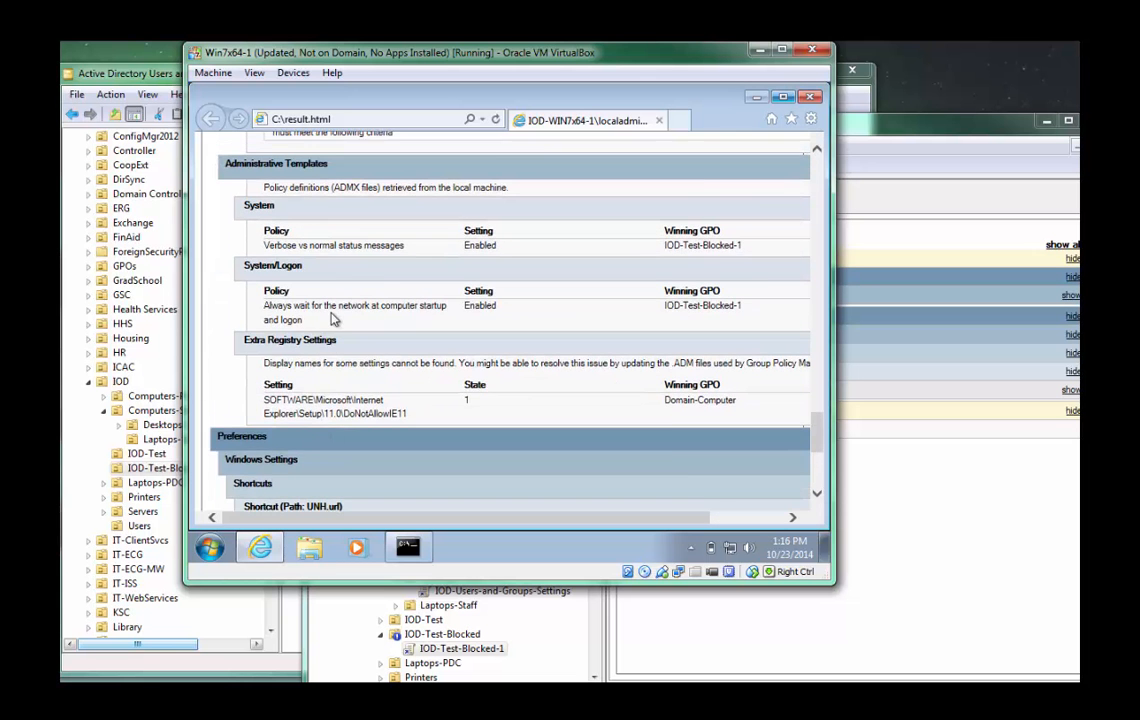
Examine the UNH shortcut under the report's Preferences, including its winning GPO, result, action and target attributes.
{"action": "scroll", "coordinate": [300, 290], "scroll_direction": "down", "scroll_amount": 2}
{"action": "scroll", "coordinate": [330, 322], "scroll_direction": "down", "scroll_amount": 2}
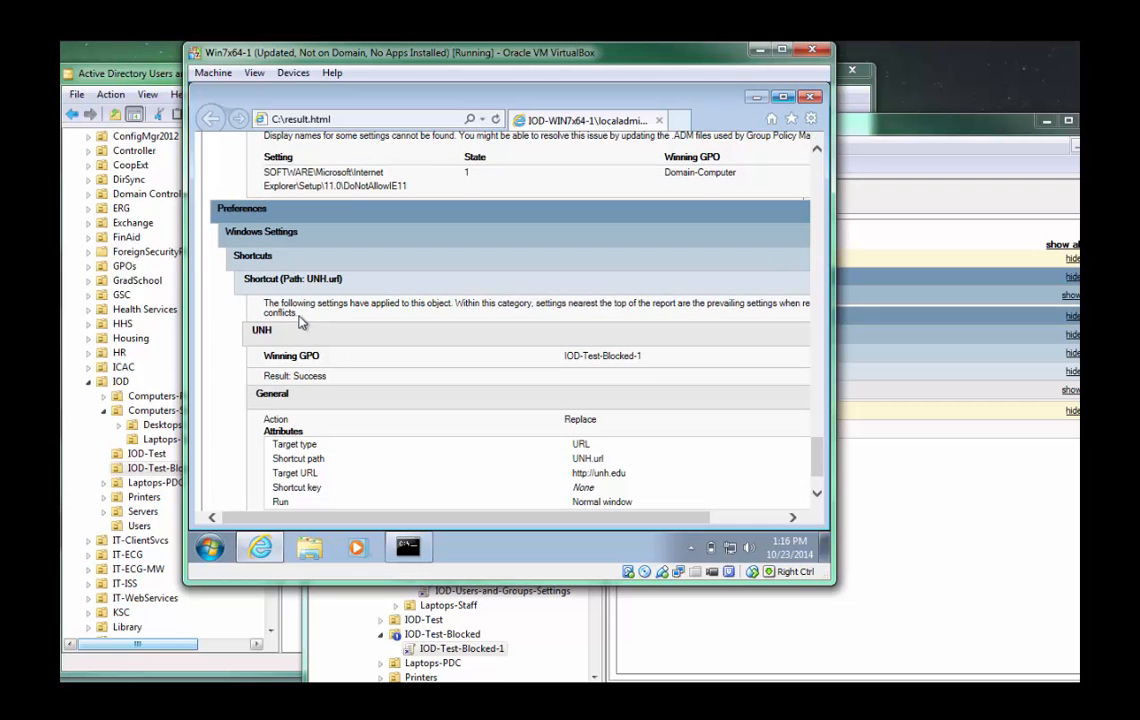
{"action": "left_click_drag", "start_coordinate": [477, 320], "coordinate": [527, 304]}
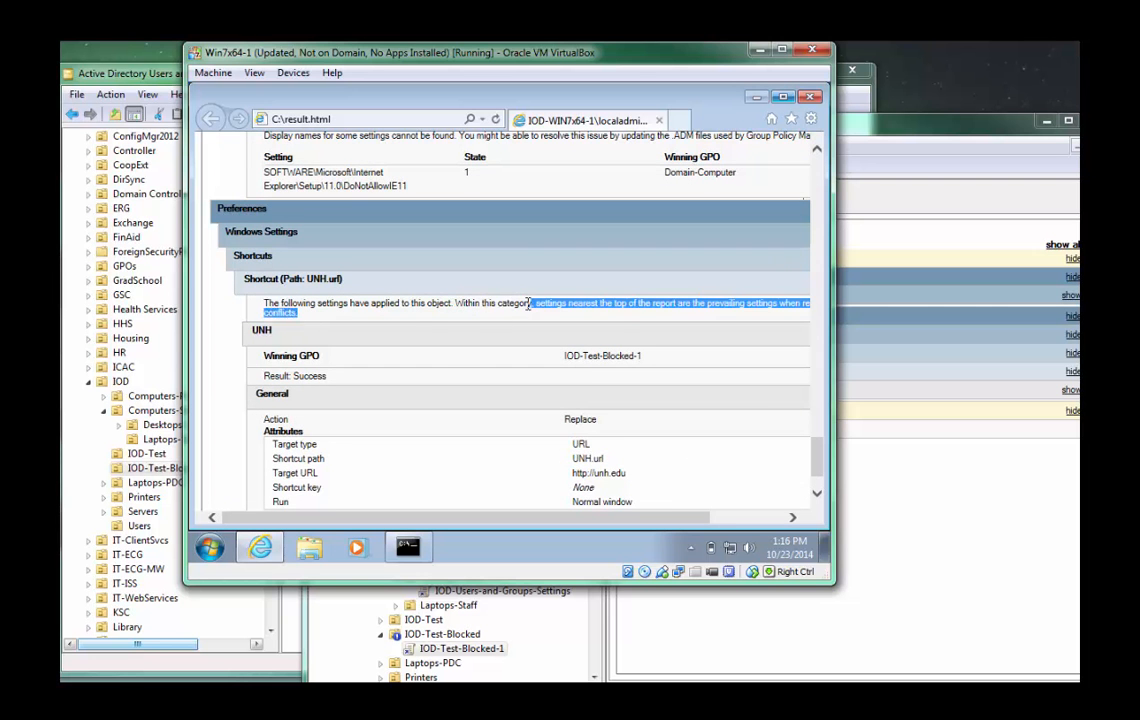
{"action": "left_click", "coordinate": [526, 305]}
{"action": "scroll", "coordinate": [450, 345], "scroll_direction": "down", "scroll_amount": 1}
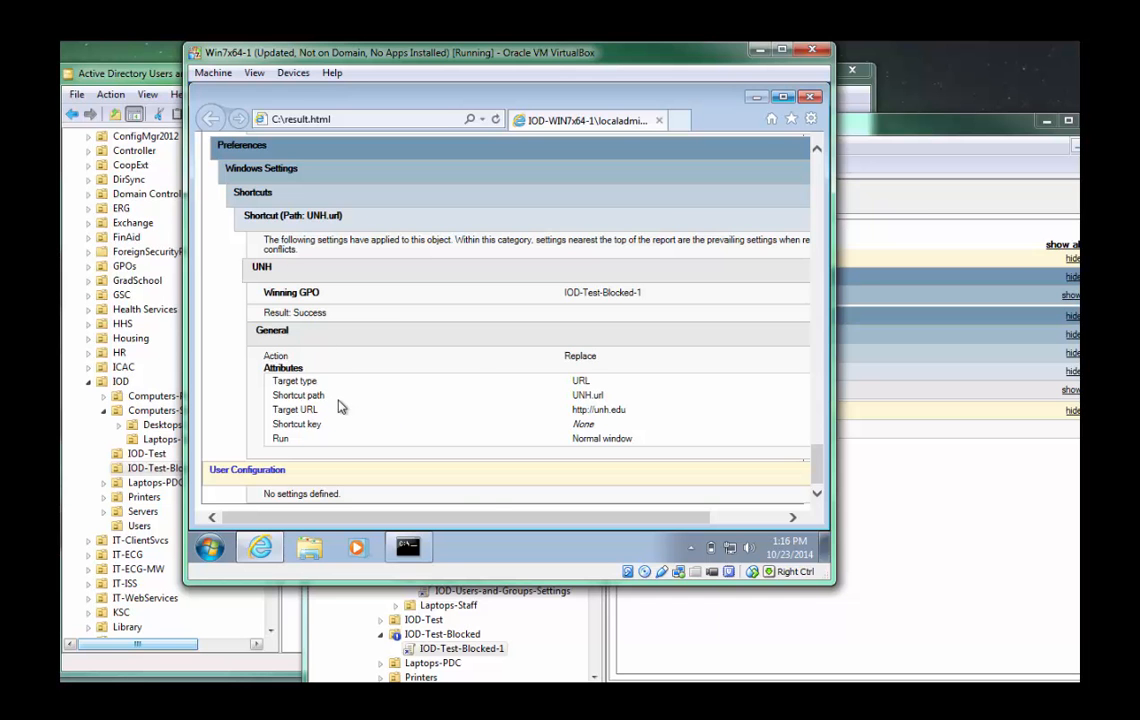
{"action": "left_click_drag", "start_coordinate": [482, 517], "coordinate": [458, 521]}
{"action": "scroll", "coordinate": [522, 318], "scroll_direction": "up", "scroll_amount": 1}
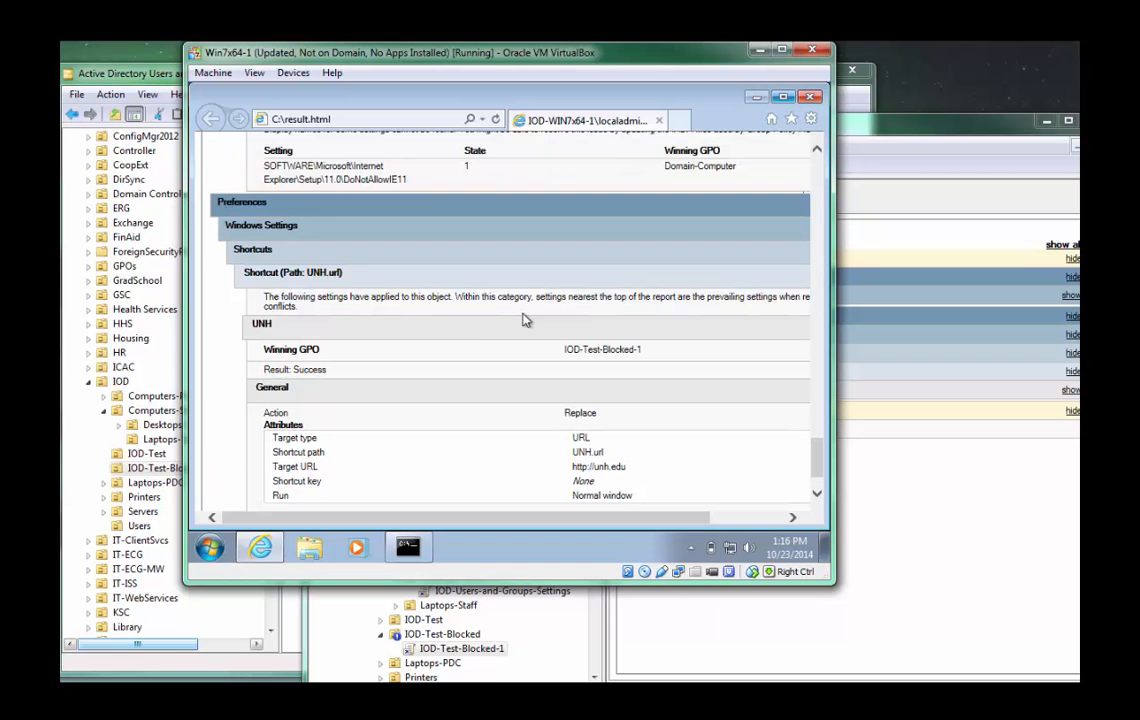
{"action": "scroll", "coordinate": [420, 340], "scroll_direction": "down", "scroll_amount": 1}
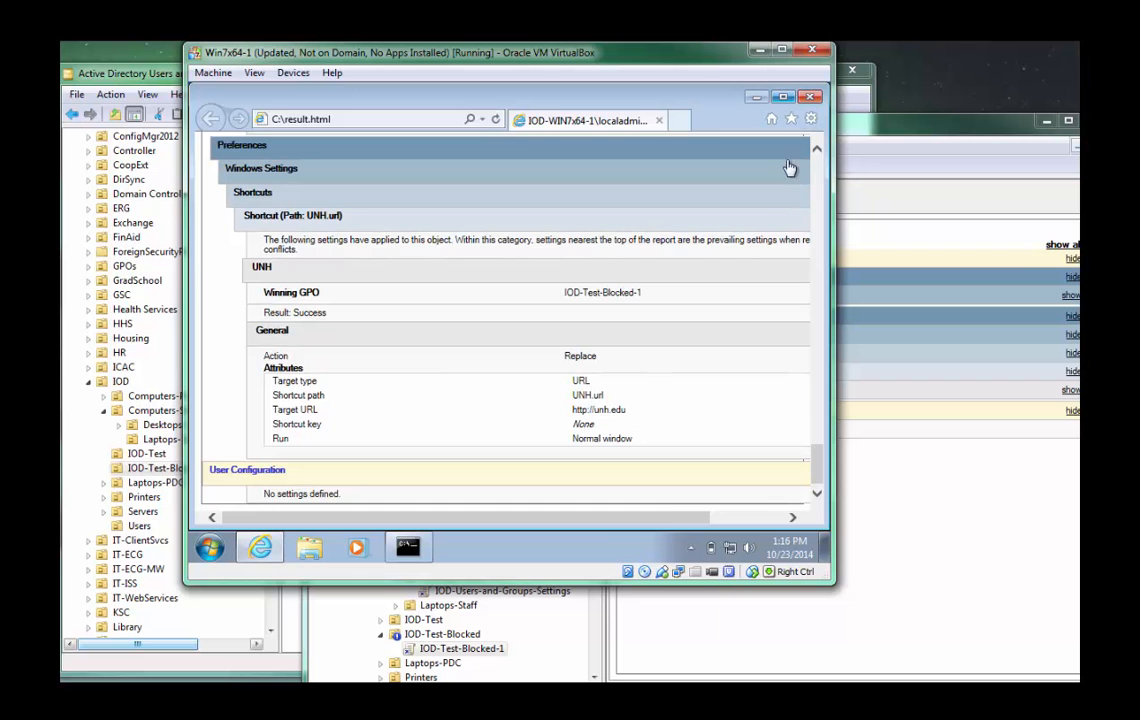
Close the result.html report and reposition the command prompt window inside the virtual machine.
{"action": "left_click", "coordinate": [812, 100]}
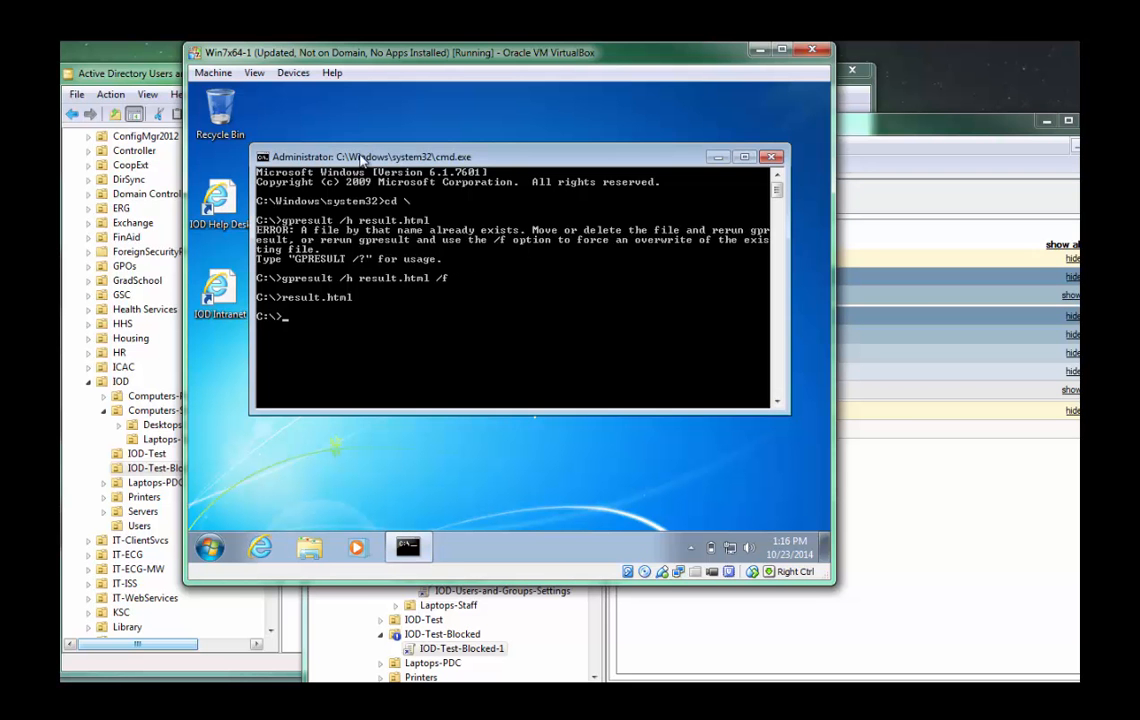
{"action": "mouse_move", "coordinate": [362, 144]}
{"action": "left_mouse_down"}
{"action": "mouse_move", "coordinate": [408, 146]}
{"action": "mouse_move", "coordinate": [381, 148]}
{"action": "left_mouse_up"}
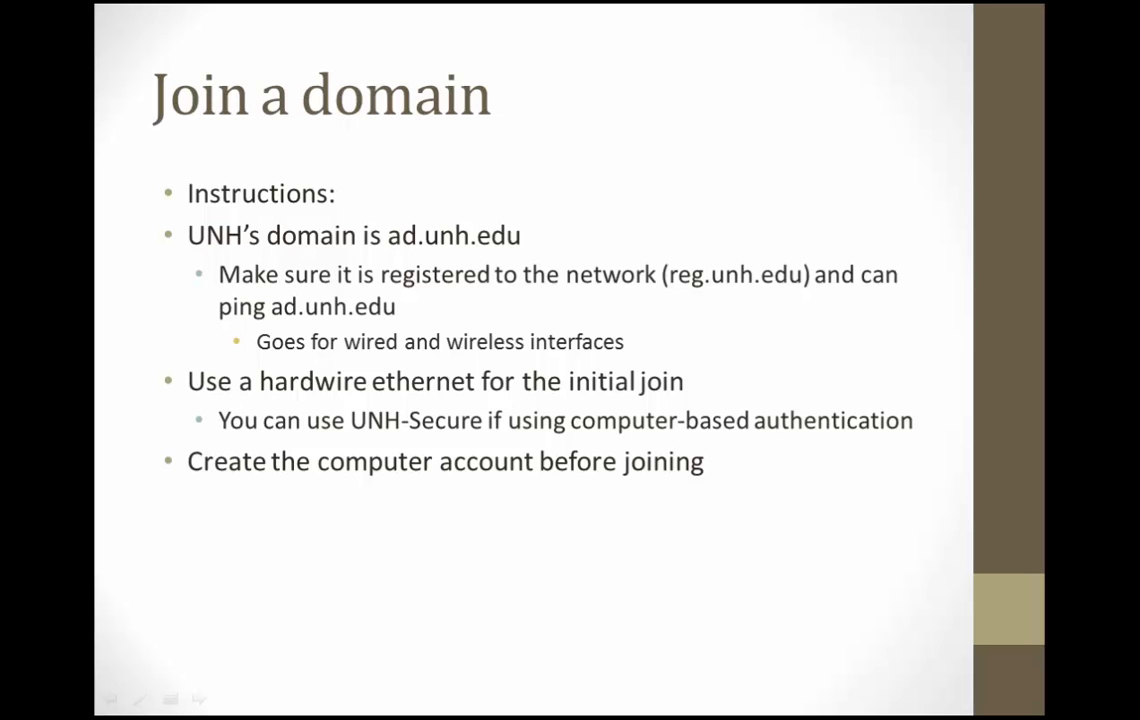
{"action": "key", "text": "Right"}
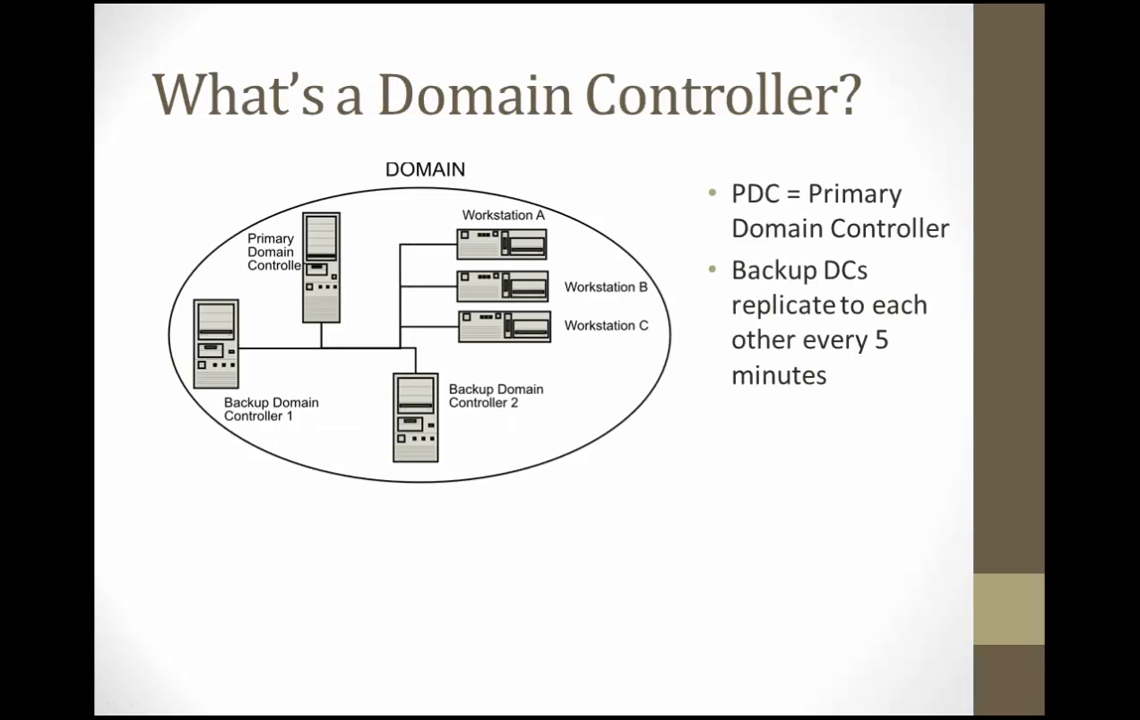
{"action": "key", "text": "Right"}
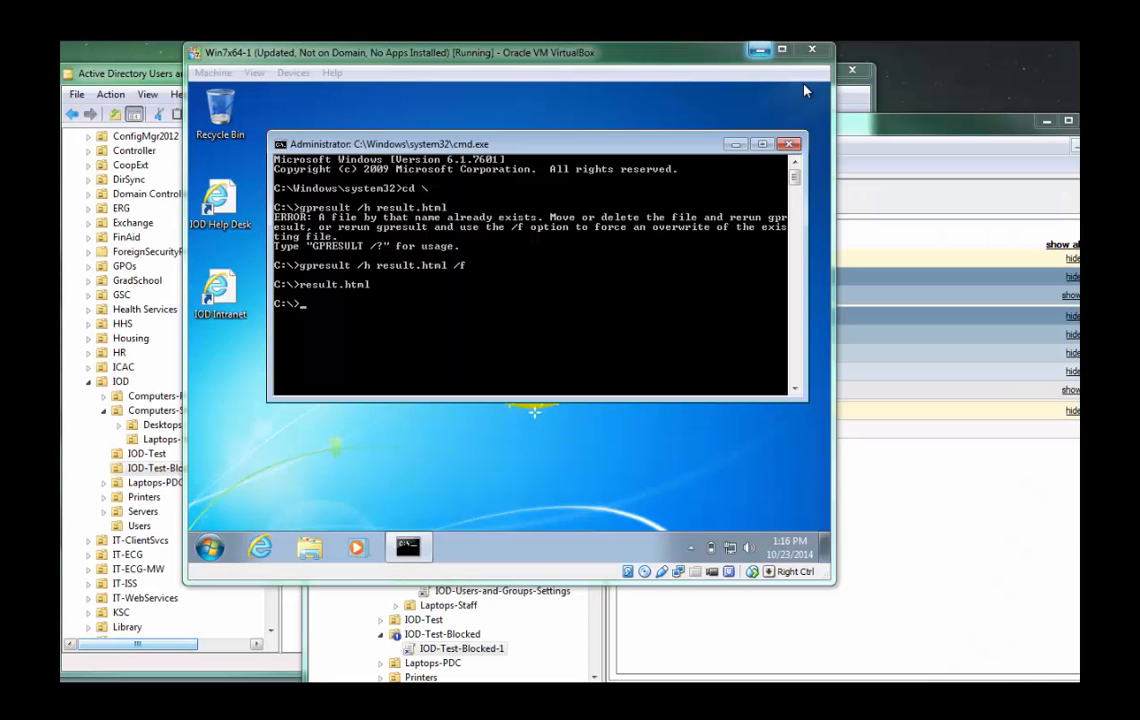
Minimise the command prompt and log off from the virtual machine's Windows session.
{"action": "left_click", "coordinate": [735, 144]}
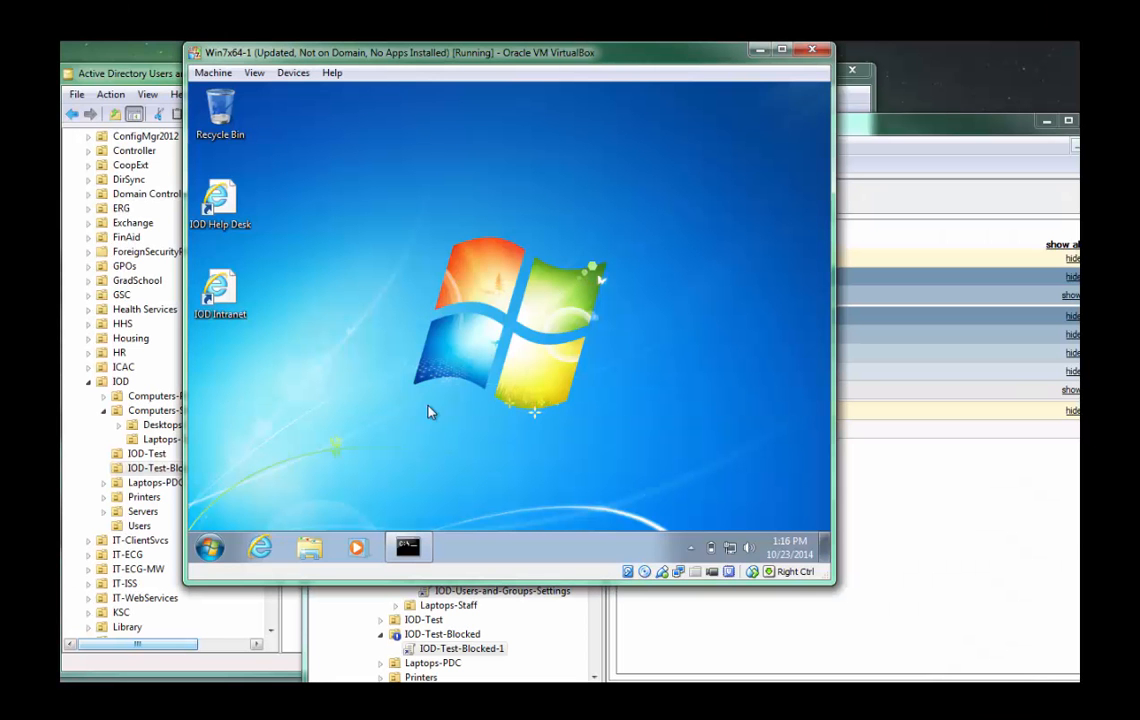
{"action": "left_click", "coordinate": [210, 547]}
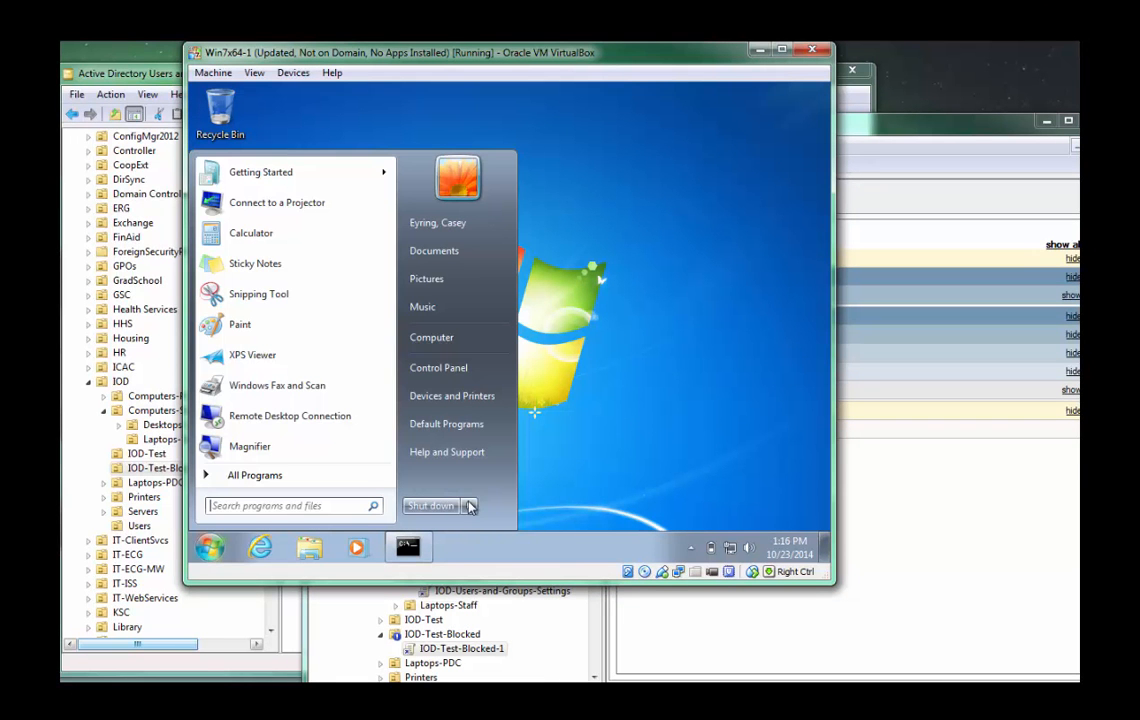
{"action": "left_click", "coordinate": [469, 507]}
{"action": "left_click", "coordinate": [512, 448]}
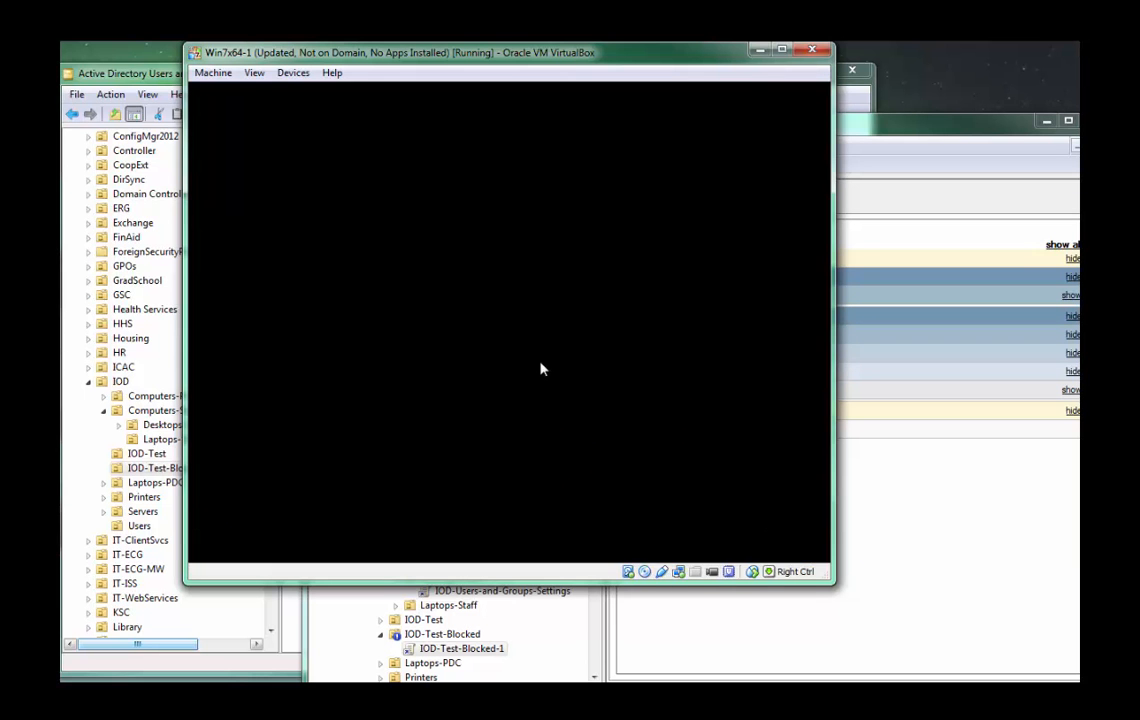
{"action": "key", "text": "ctrl+Delete"}
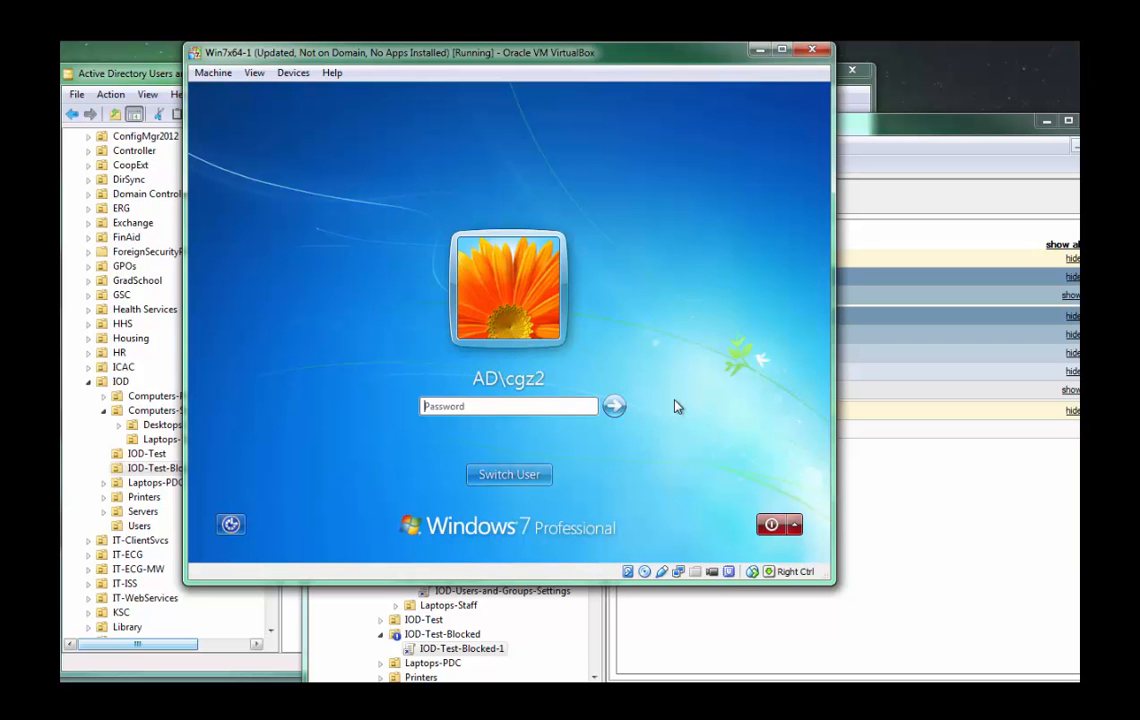
{"action": "key", "text": "alt+w"}
{"action": "key", "text": "Right"}
{"action": "key", "text": "Return"}
{"action": "type", "text": "."}
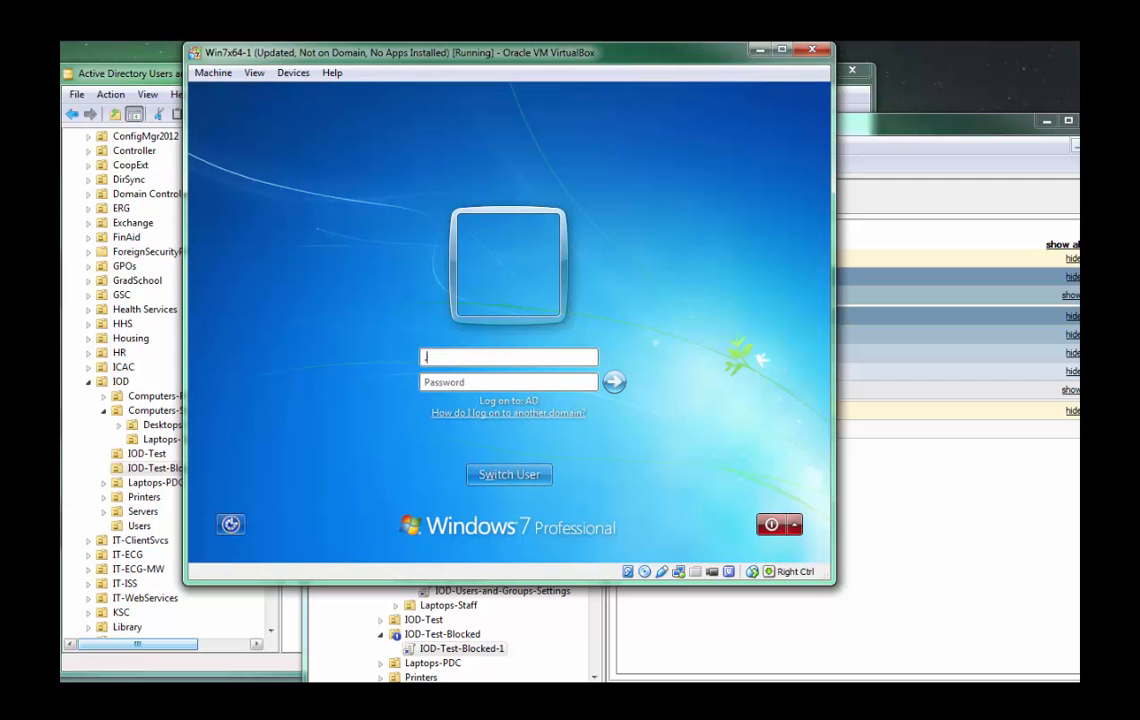
{"action": "type", "text": "\\"}
{"action": "key", "text": "BackSpace"}
{"action": "key", "text": "BackSpace"}
{"action": "type", "text": "iodsu"}
{"action": "key", "text": "BackSpace"}
{"action": "key", "text": "BackSpace"}
{"action": "key", "text": "BackSpace"}
{"action": "key", "text": "BackSpace"}
{"action": "key", "text": "BackSpace"}
{"action": "key", "text": "BackSpace"}
{"action": "key", "text": "Escape"}
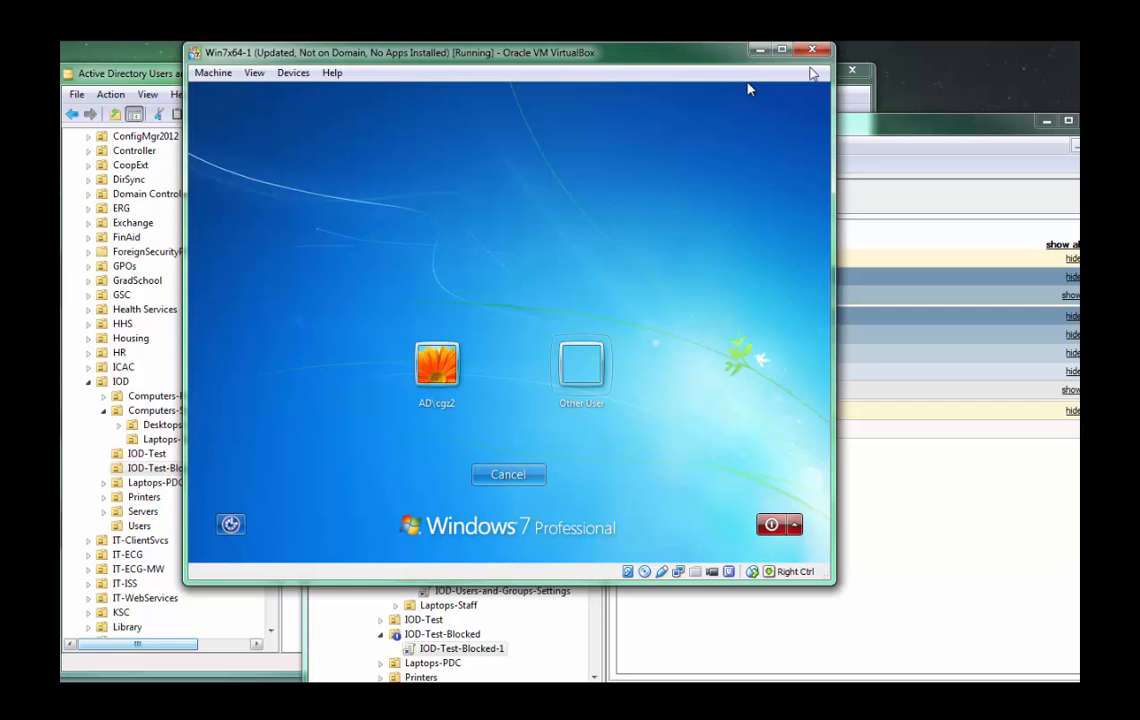
Minimise the virtual machine, move the TechTips-1 computer from the IOD-Test-Blocked OU to IOD-Test, and check the destination OU.
{"action": "left_click", "coordinate": [760, 49]}
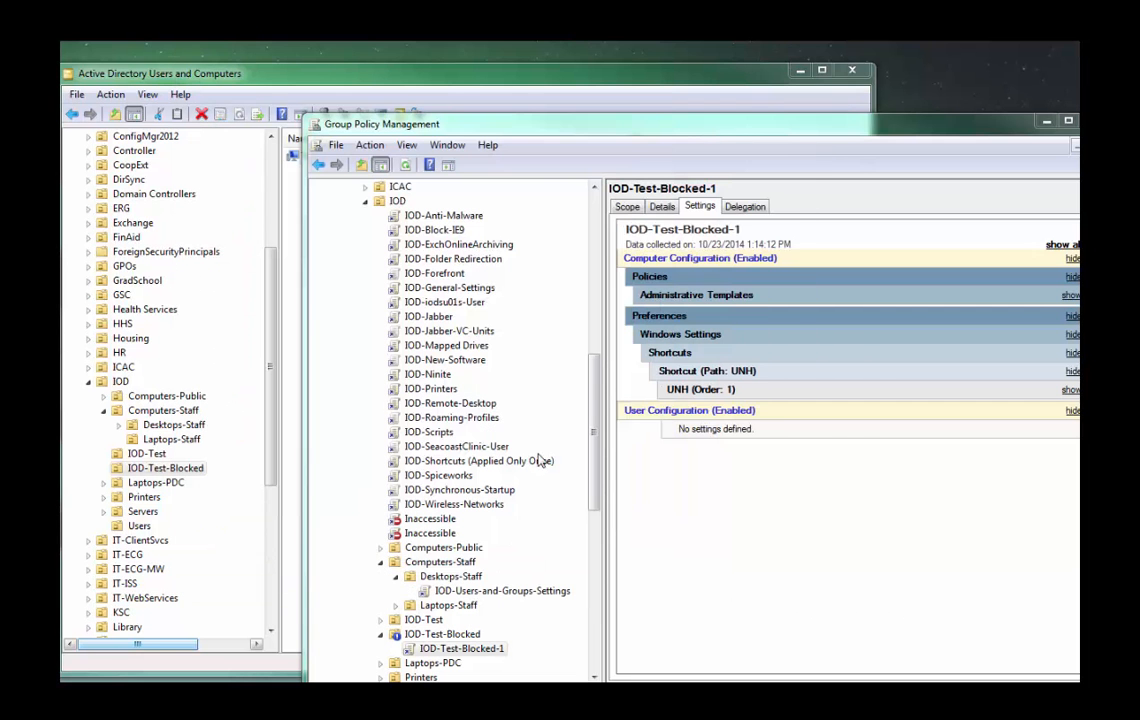
{"action": "left_click", "coordinate": [447, 648]}
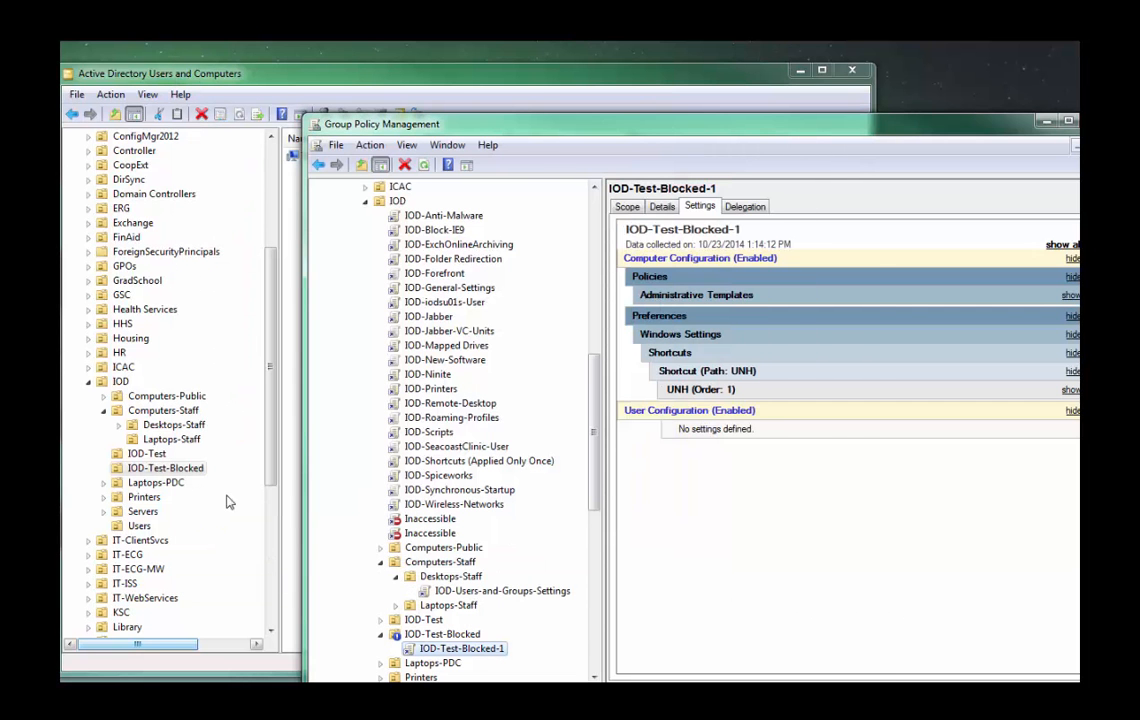
{"action": "left_click", "coordinate": [158, 470]}
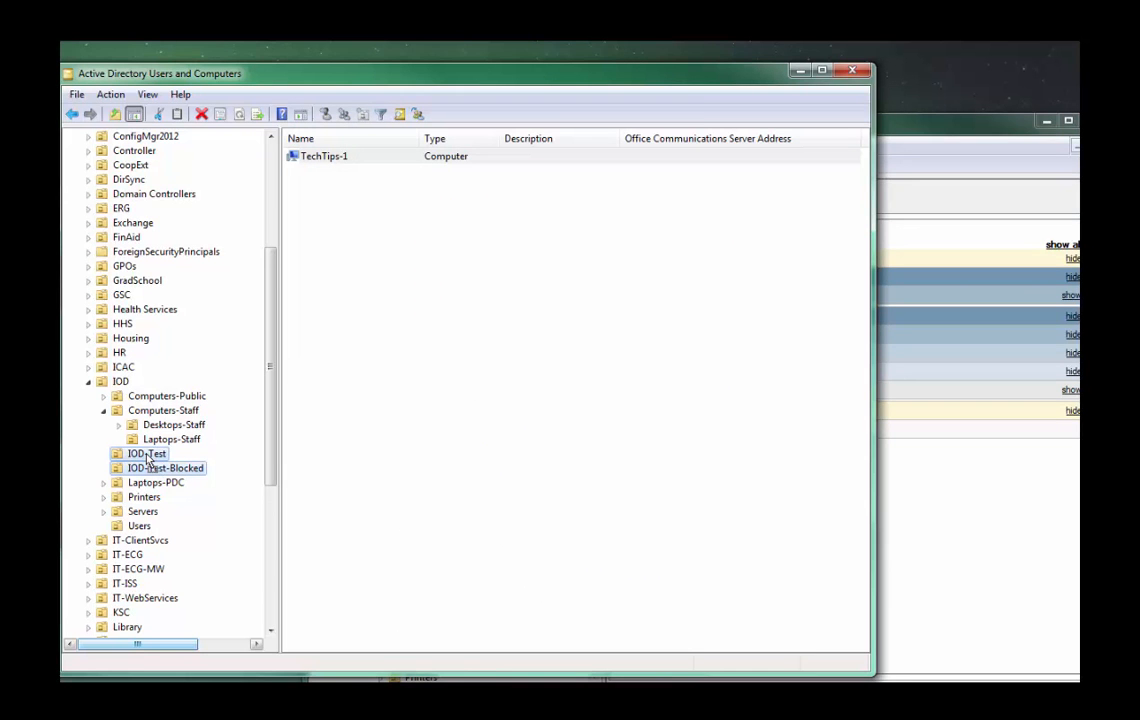
{"action": "left_click_drag", "start_coordinate": [148, 460], "coordinate": [148, 460]}
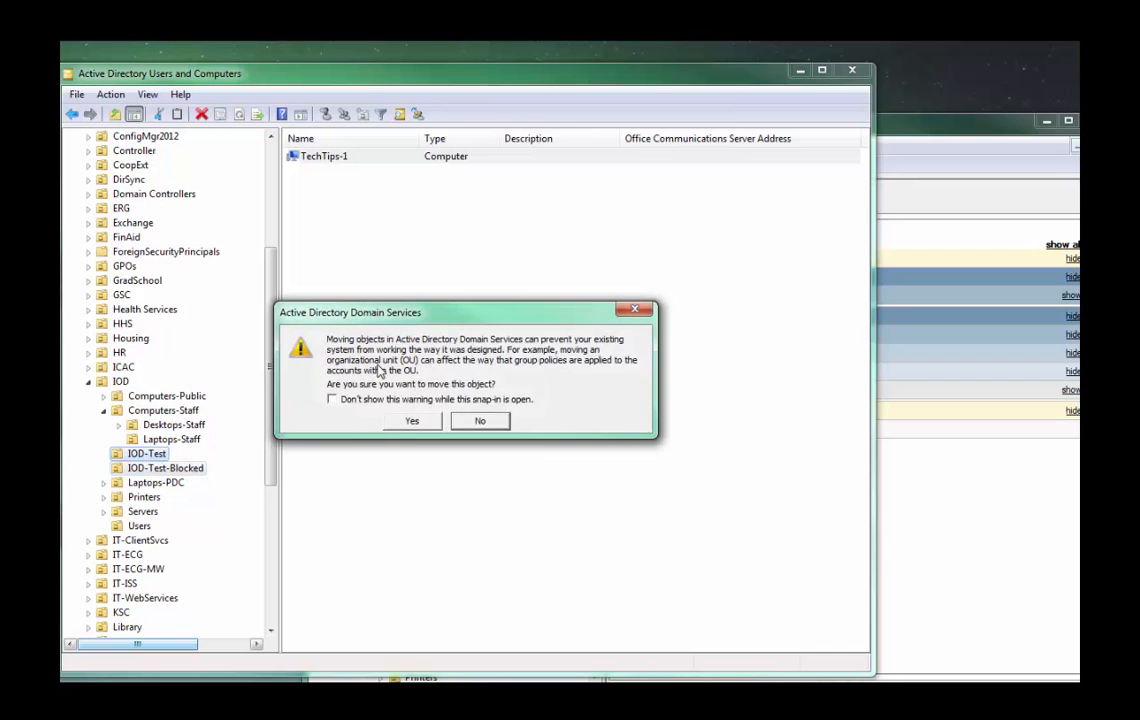
{"action": "left_click", "coordinate": [368, 380]}
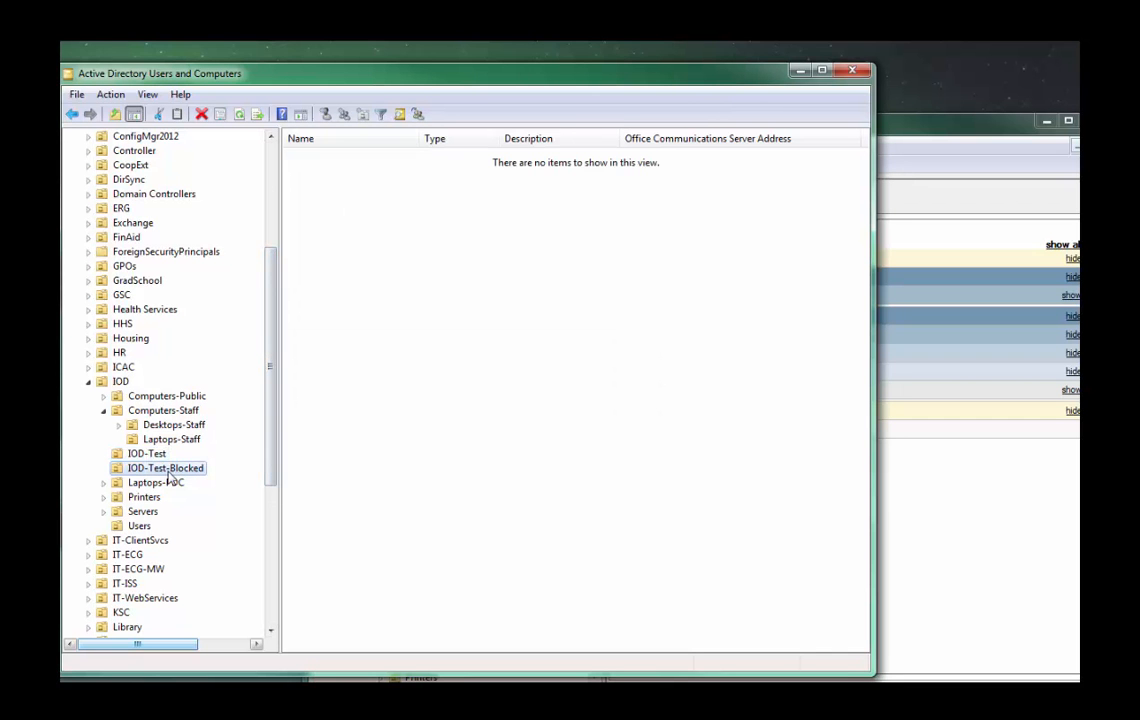
{"action": "left_click", "coordinate": [142, 454]}
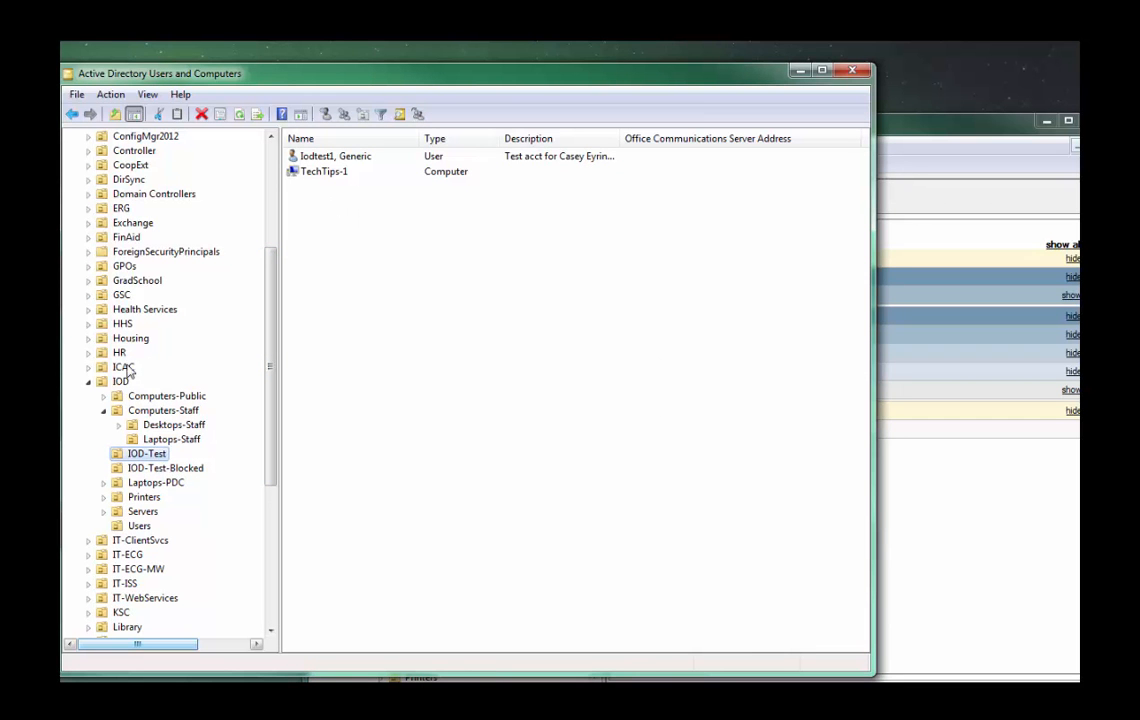
Switch back to the VirtualBox virtual machine and restart Windows from its logon screen.
{"action": "left_click", "coordinate": [942, 542]}
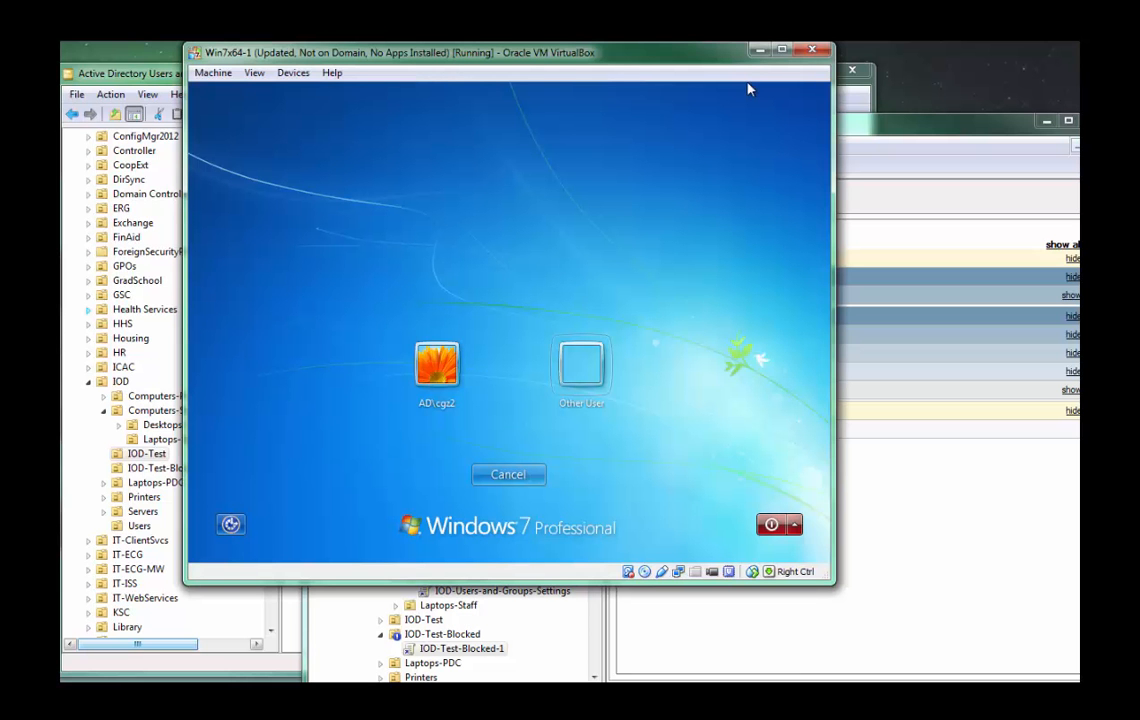
{"action": "left_click", "coordinate": [794, 524]}
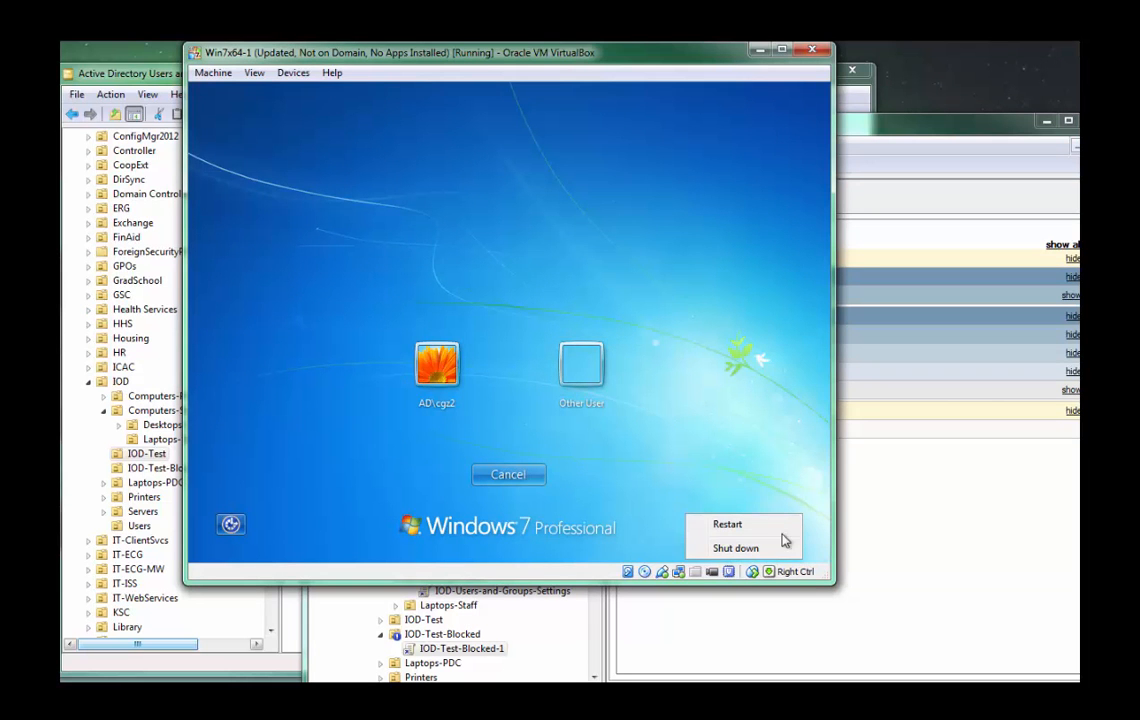
{"action": "left_click", "coordinate": [776, 527]}
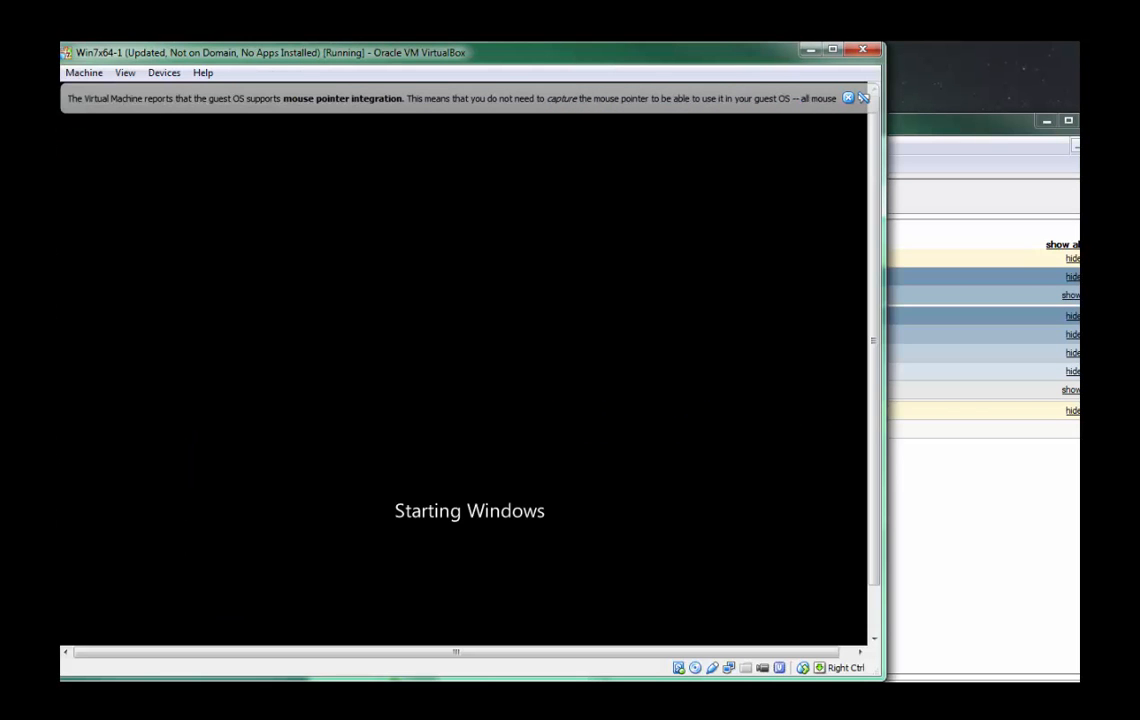
Reposition the virtual machine window and enlarge it until the whole guest display fits without scrollbars.
{"action": "left_click_drag", "start_coordinate": [335, 62], "coordinate": [499, 64]}
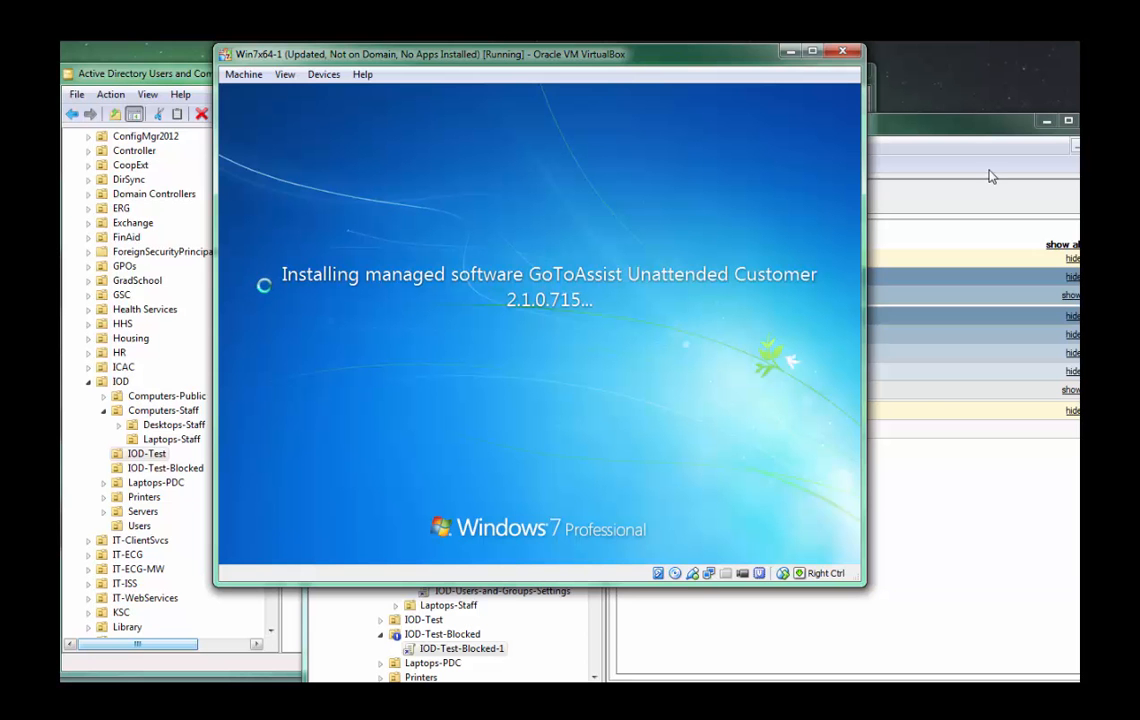
{"action": "left_click_drag", "start_coordinate": [682, 50], "coordinate": [755, 68]}
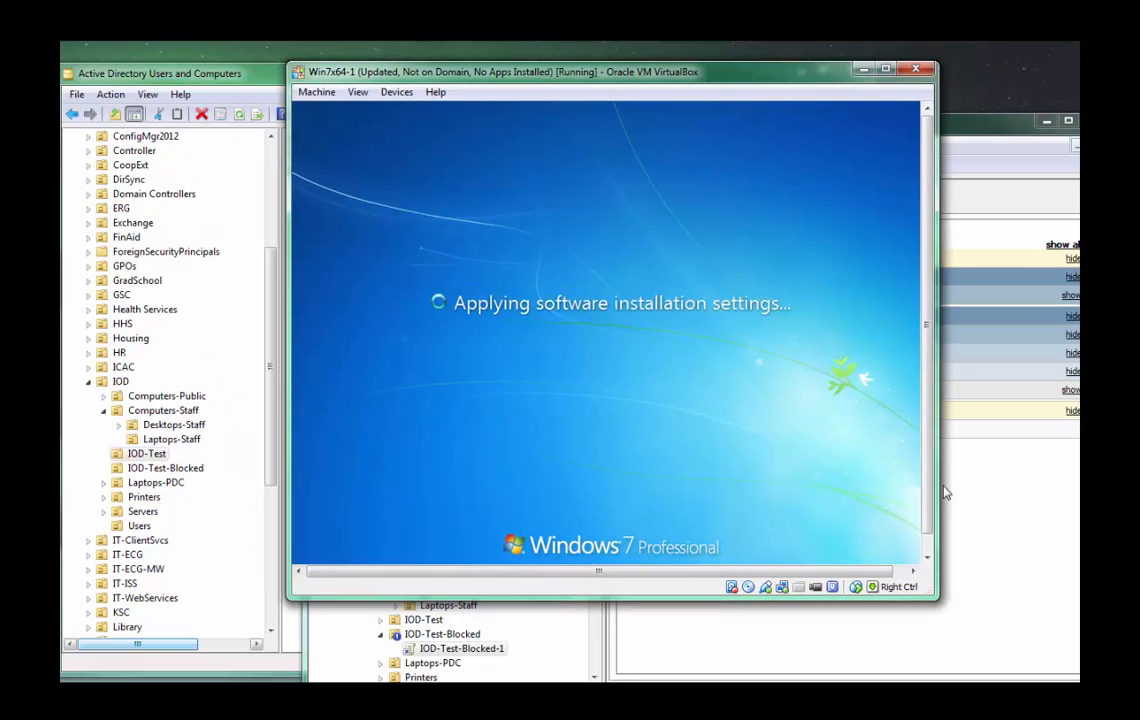
{"action": "left_click_drag", "start_coordinate": [937, 598], "coordinate": [977, 625]}
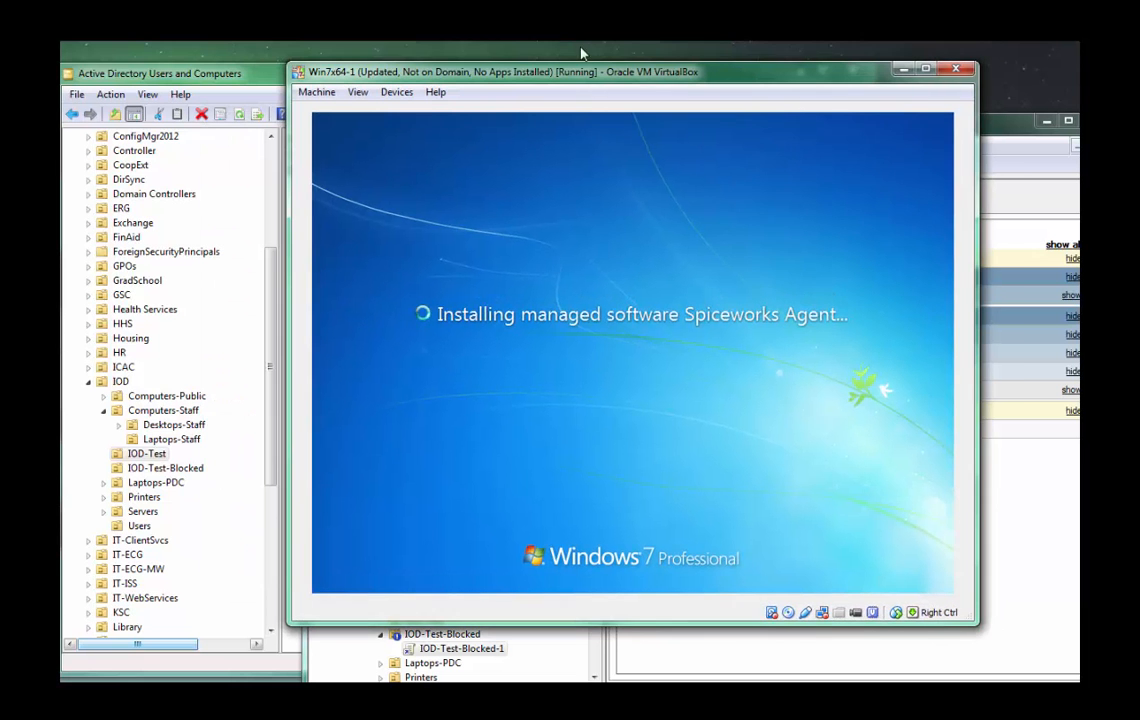
{"action": "left_click_drag", "start_coordinate": [522, 68], "coordinate": [556, 58]}
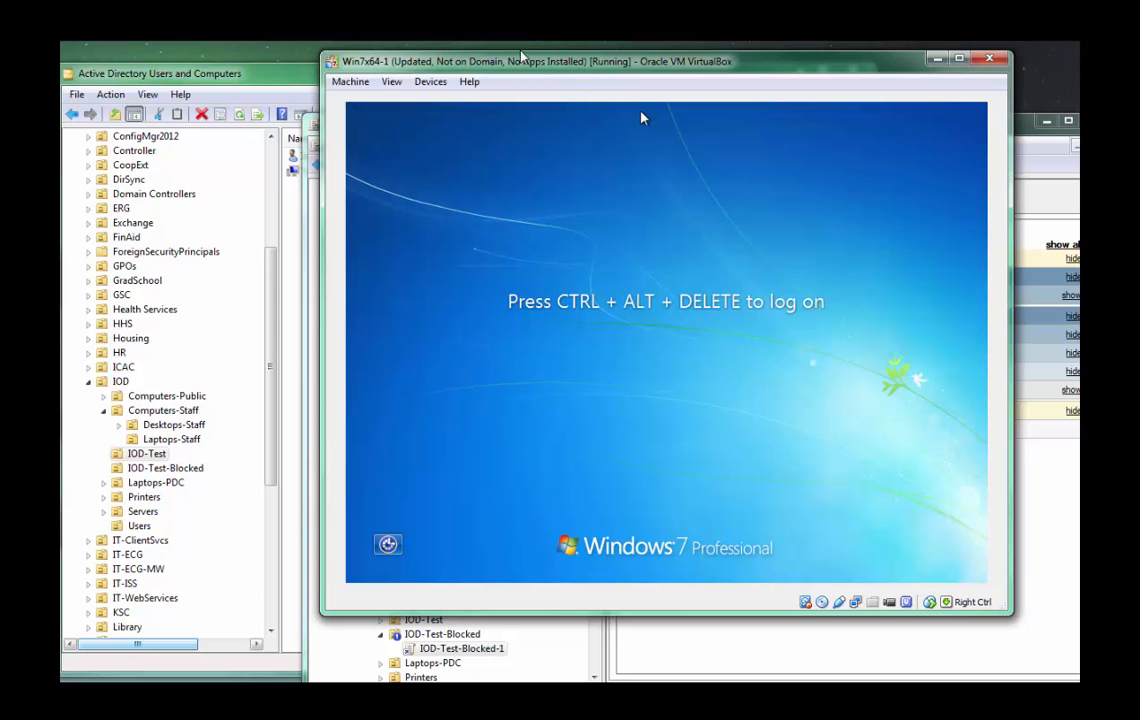
Log on to the virtual machine as another user, entering the secondary domain account's user name and password.
{"action": "key", "text": "ctrl+alt+Delete"}
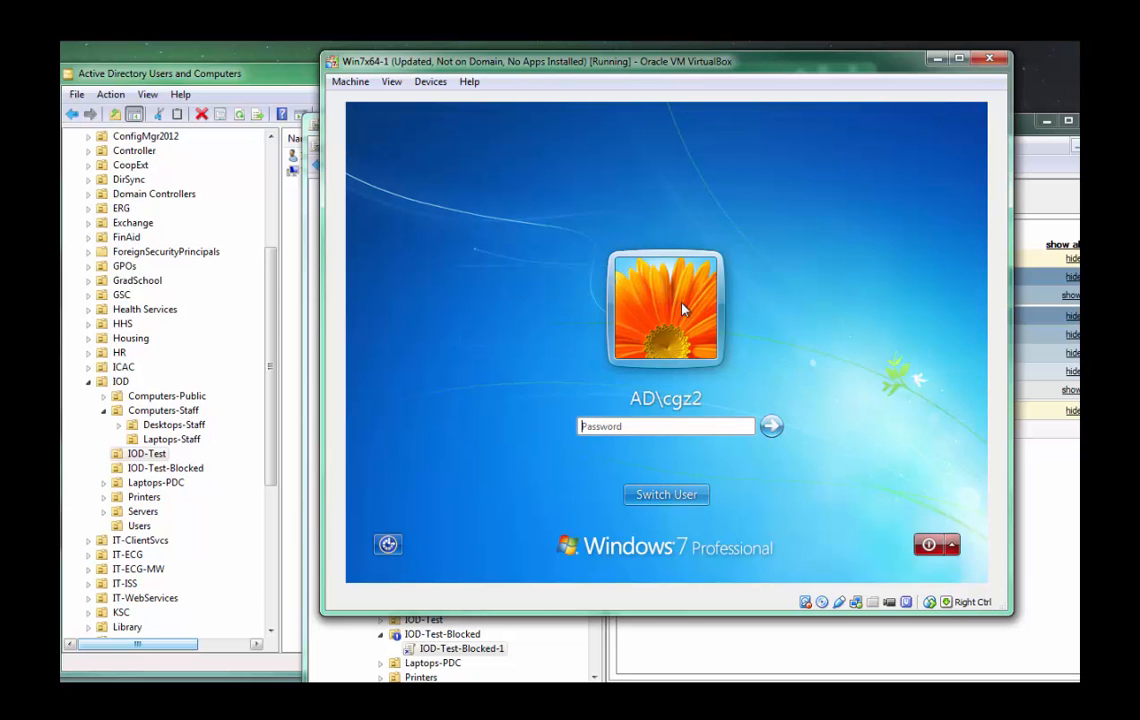
{"action": "key", "text": "Escape"}
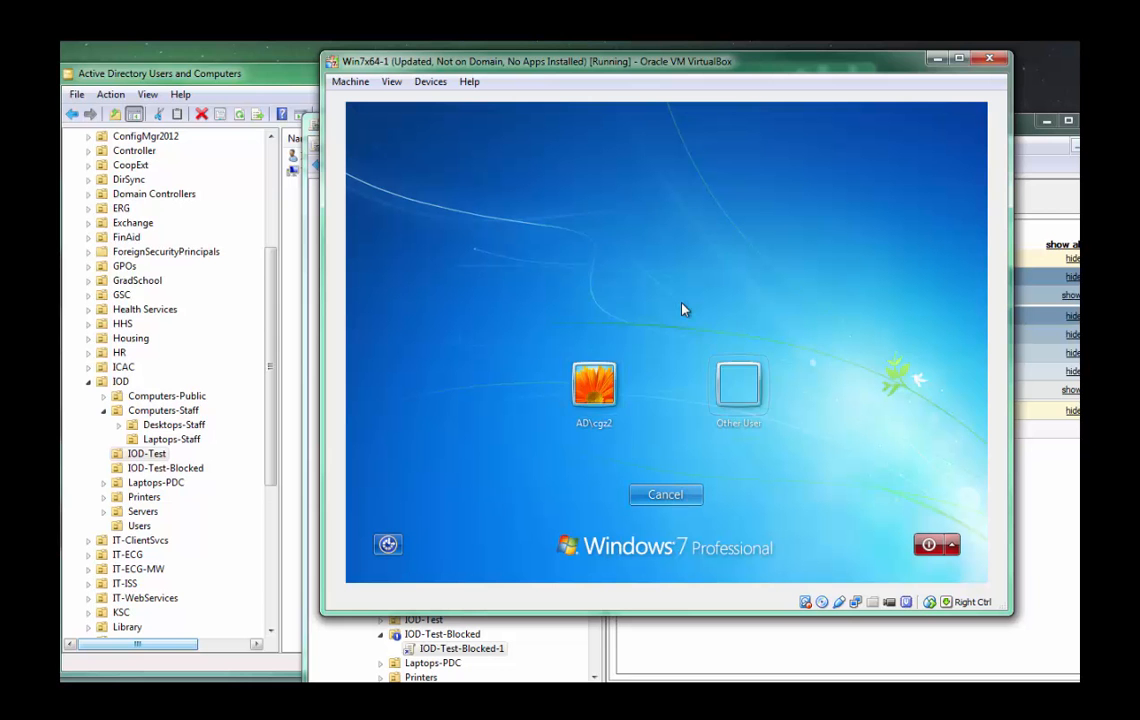
{"action": "key", "text": "Return"}
{"action": "type", "text": "iodu"}
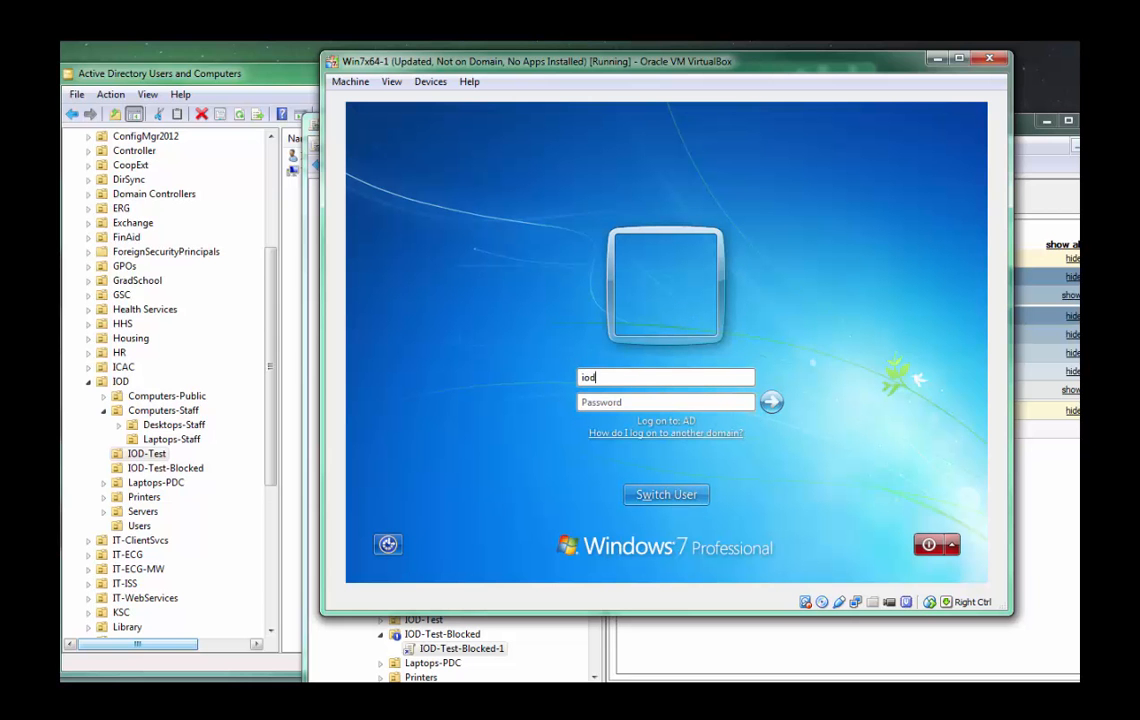
{"action": "type", "text": "u01s"}
{"action": "key", "text": "Tab"}
{"action": "type", "text": "•"}
{"action": "key", "text": "BackSpace"}
{"action": "type", "text": "•••••••••••"}
{"action": "key", "text": "Return"}
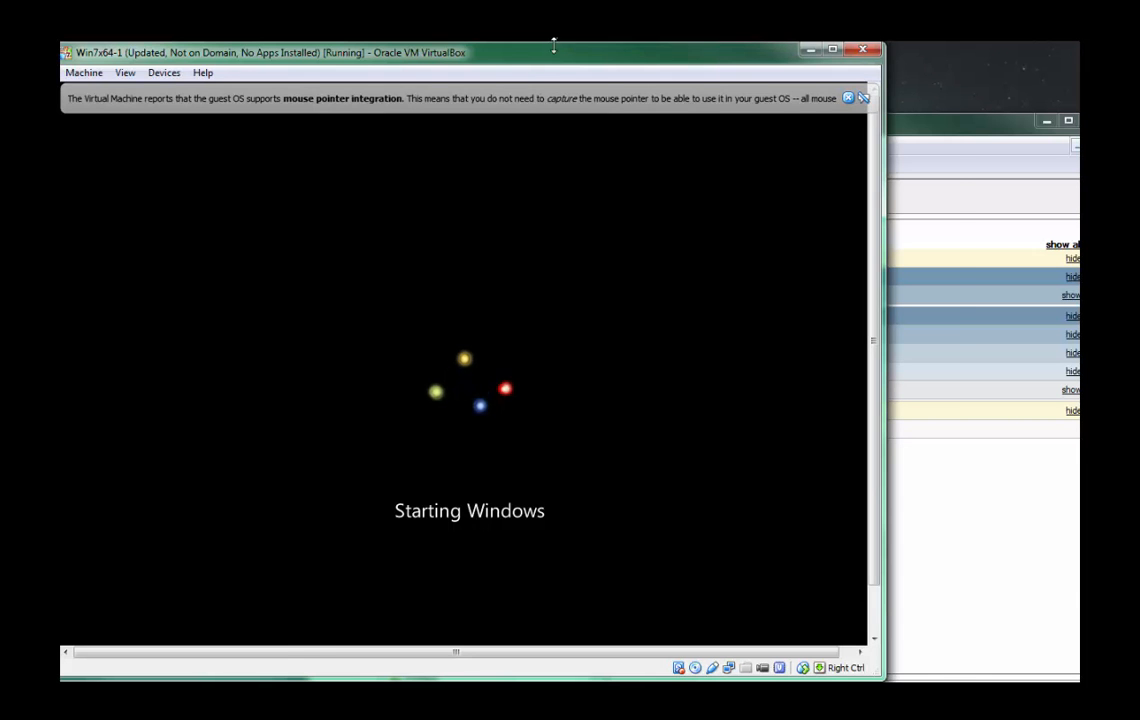
Log back on to the restarted virtual machine with the secondary account's password and dismiss the mouse pointer integration notice.
{"action": "left_click_drag", "start_coordinate": [578, 56], "coordinate": [684, 56]}
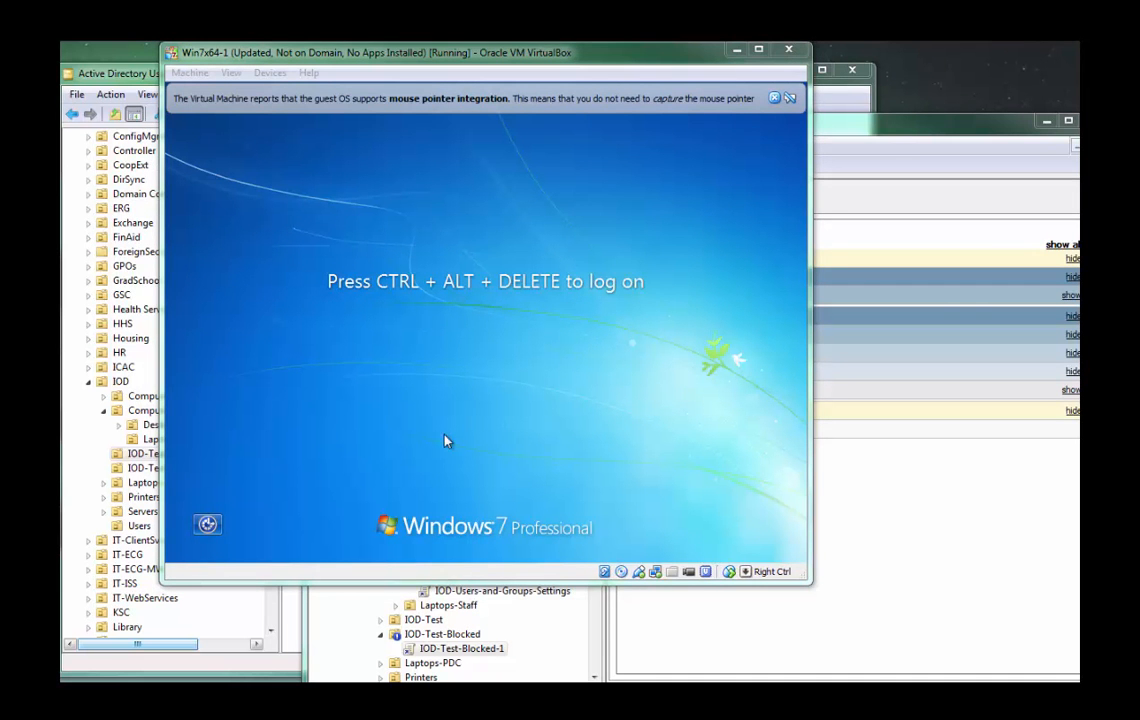
{"action": "left_click", "coordinate": [530, 433]}
{"action": "key", "text": "ctrl+Delete"}
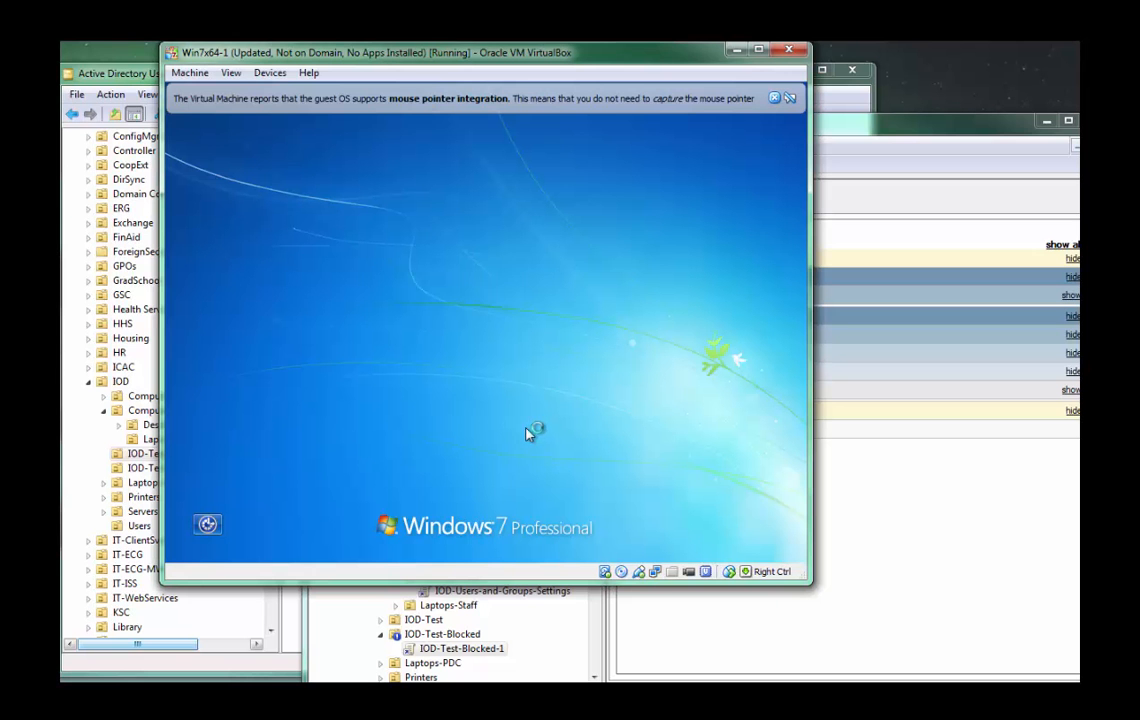
{"action": "type", "text": "************"}
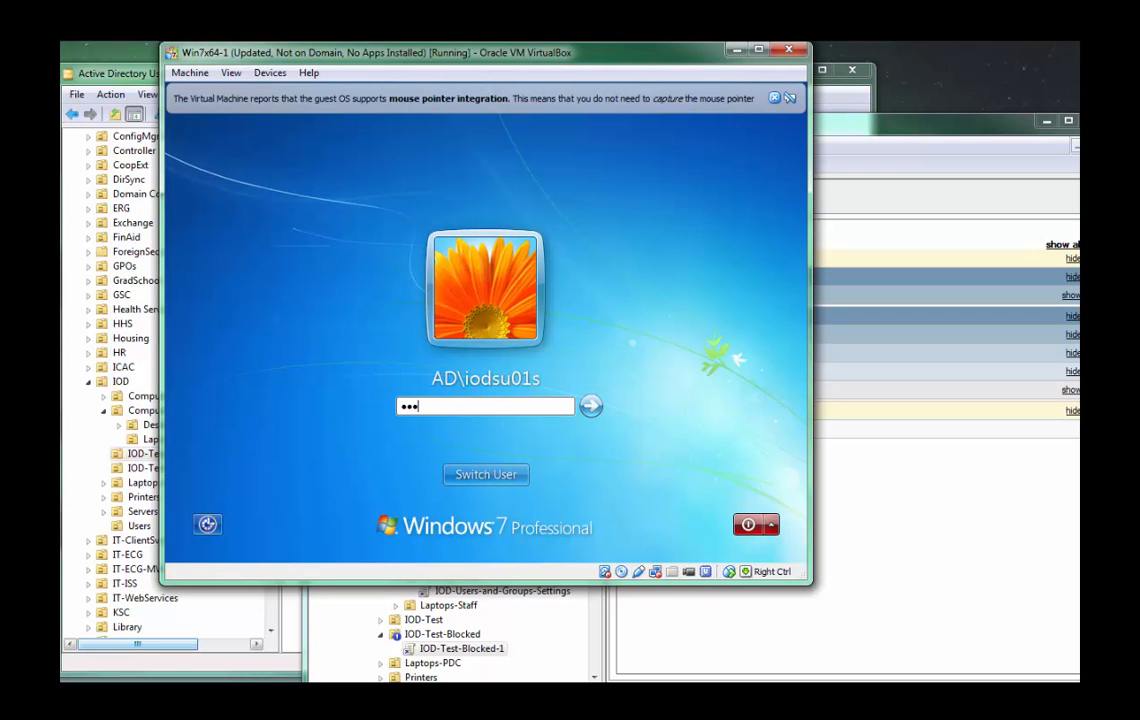
{"action": "key", "text": "Return"}
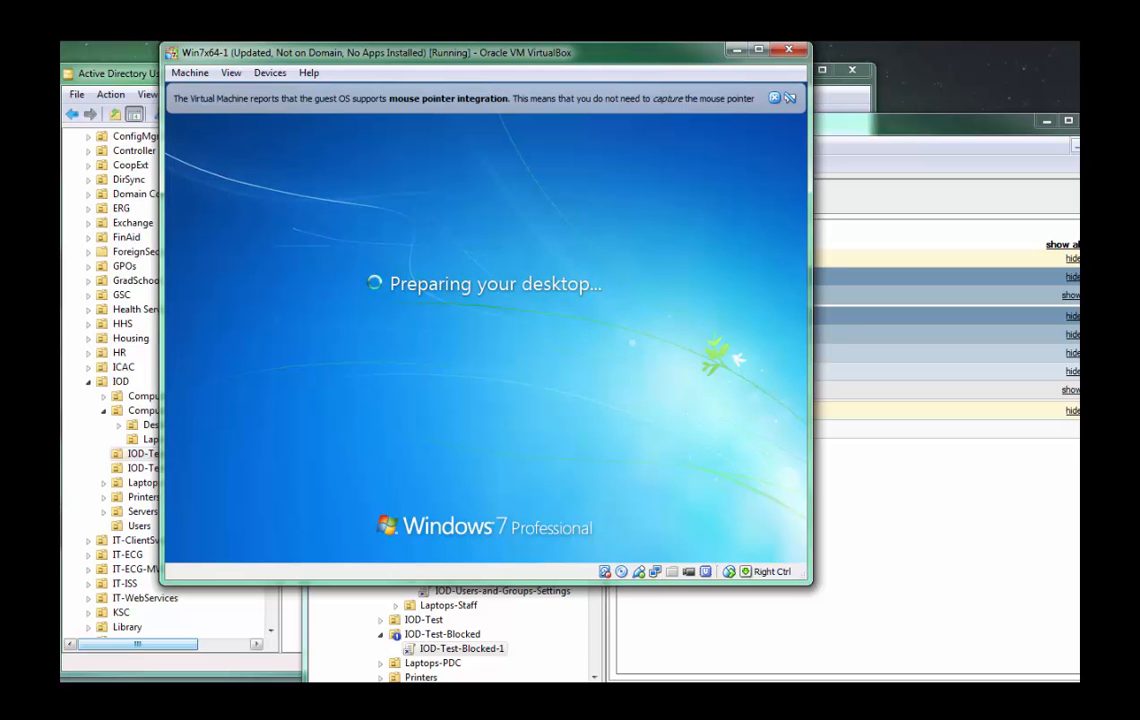
{"action": "left_click_drag", "start_coordinate": [586, 57], "coordinate": [630, 62]}
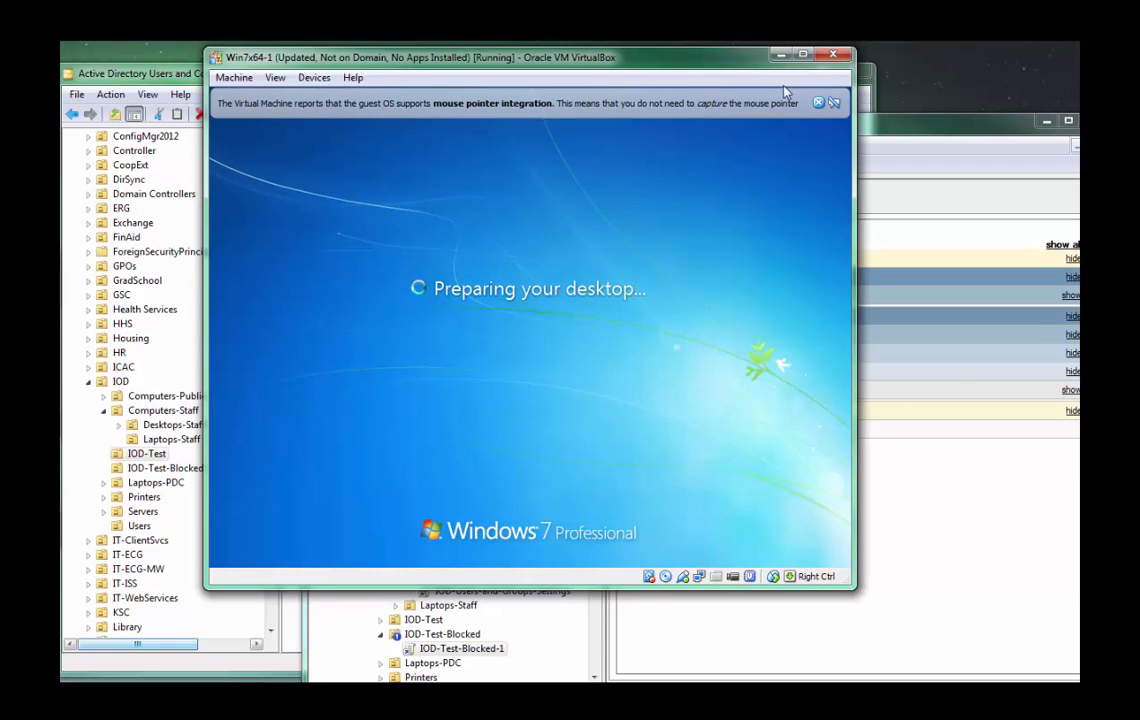
{"action": "left_click", "coordinate": [831, 102]}
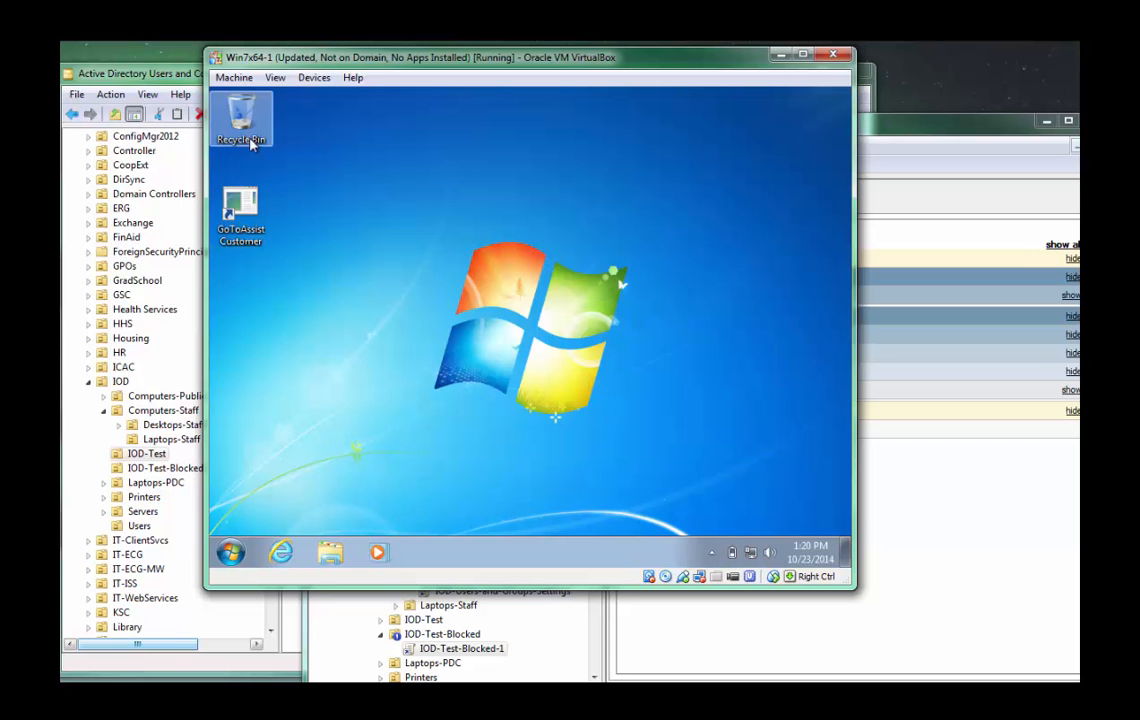
Open Windows Explorer in the virtual machine, check the Downloads folder, and close the window.
{"action": "left_click", "coordinate": [322, 556]}
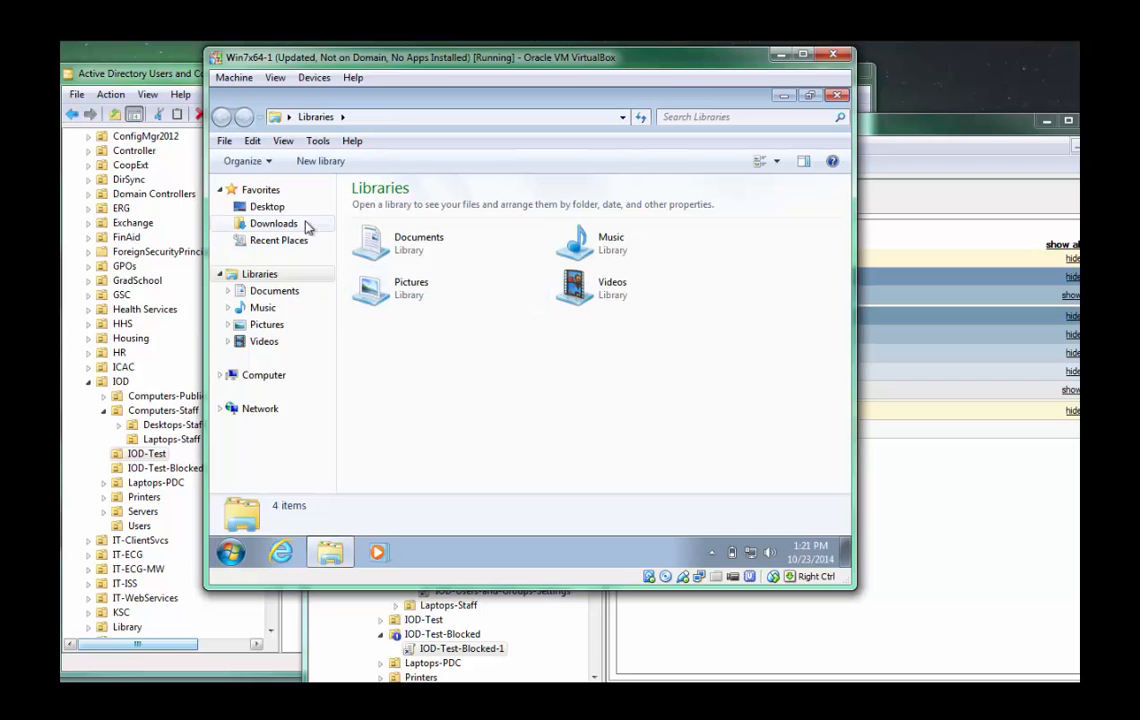
{"action": "left_click", "coordinate": [389, 121]}
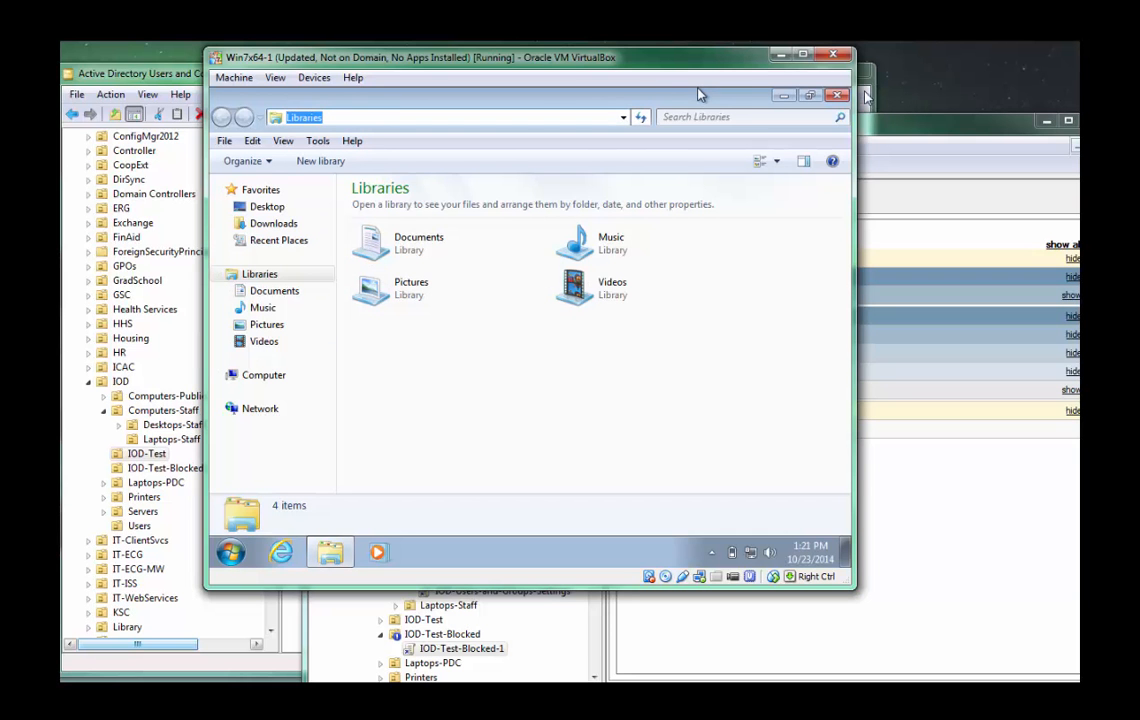
{"action": "left_click", "coordinate": [288, 223]}
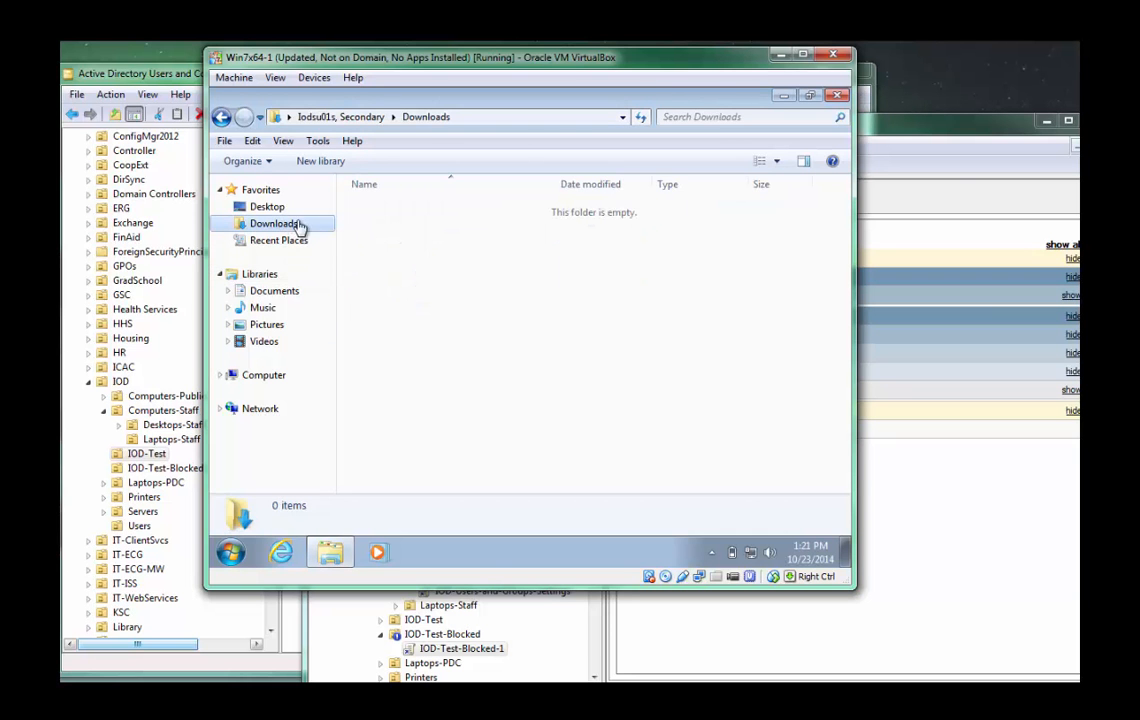
{"action": "left_click", "coordinate": [838, 95]}
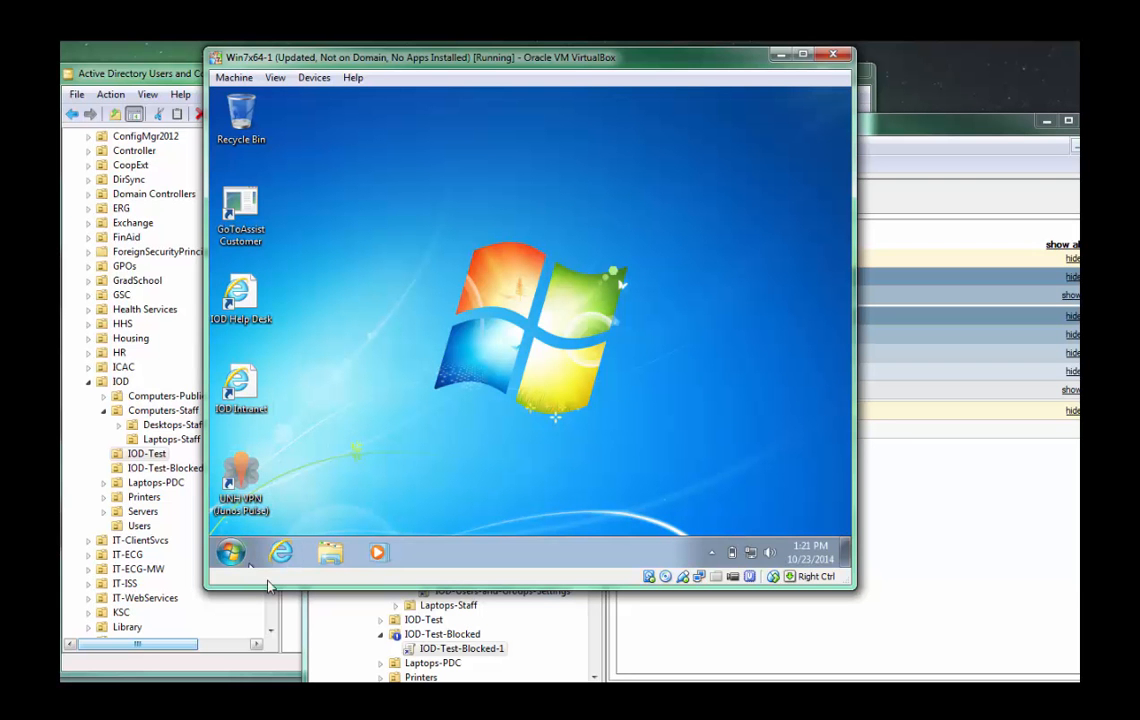
Open Internet Explorer in the virtual machine and reposition the host's management console windows behind it.
{"action": "left_click", "coordinate": [283, 552]}
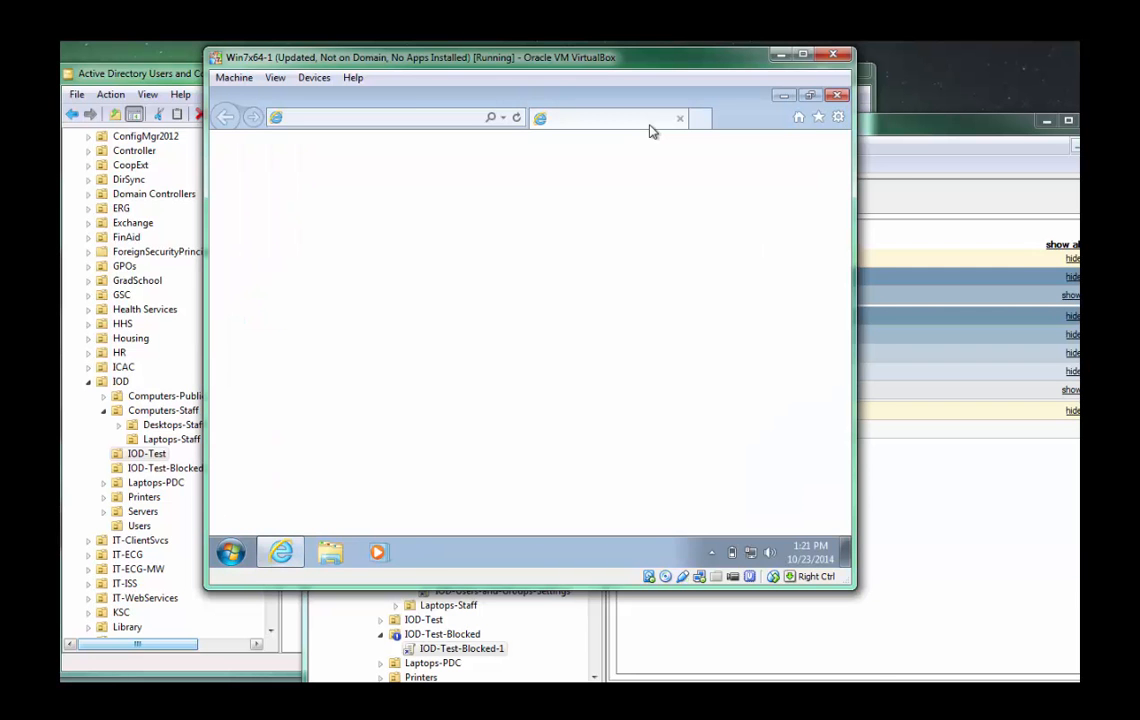
{"action": "left_click_drag", "start_coordinate": [158, 72], "coordinate": [168, 75]}
{"action": "left_click", "coordinate": [965, 146]}
{"action": "left_click_drag", "start_coordinate": [925, 126], "coordinate": [825, 160]}
{"action": "left_click", "coordinate": [685, 52]}
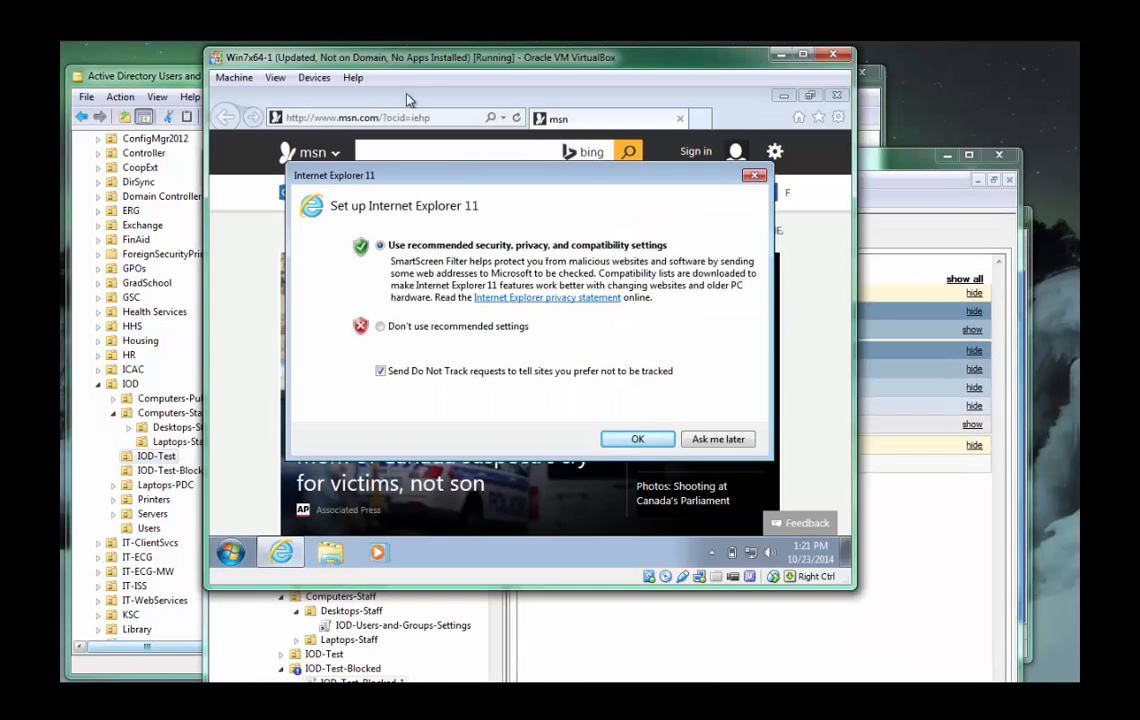
Accept Internet Explorer 11's recommended settings, close the extra welcome page, and search Bing for RSAT.
{"action": "left_click", "coordinate": [641, 437]}
{"action": "left_click", "coordinate": [506, 153]}
{"action": "type", "text": "RSAT"}
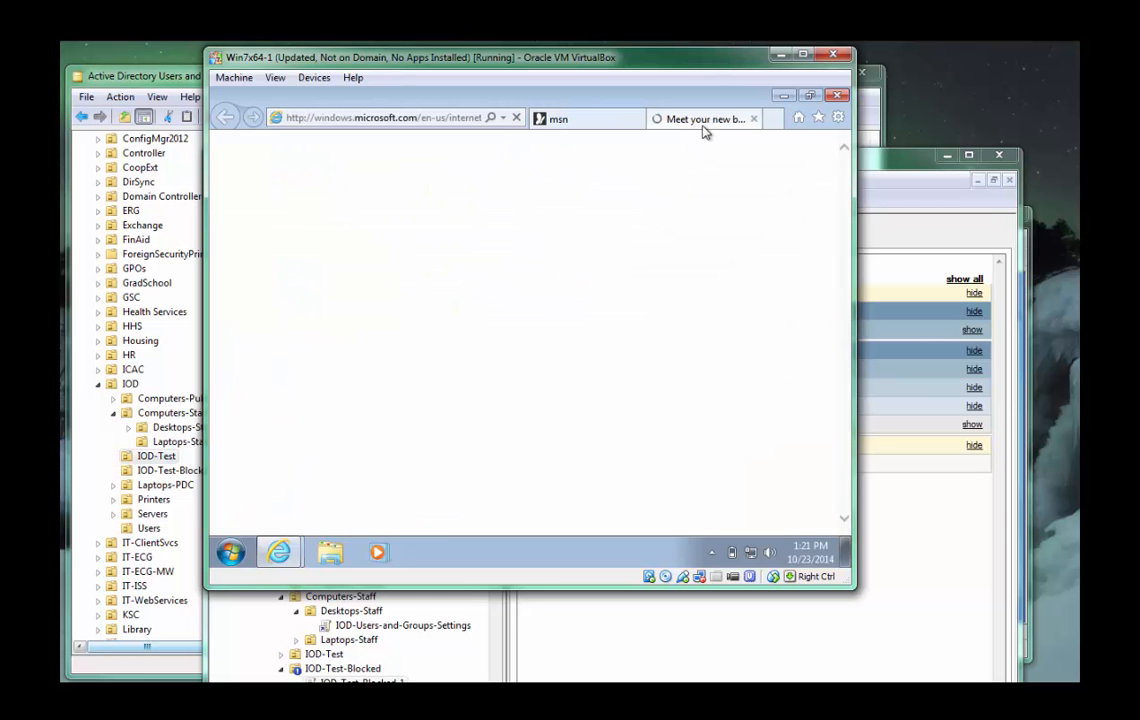
{"action": "middle_click", "coordinate": [687, 124]}
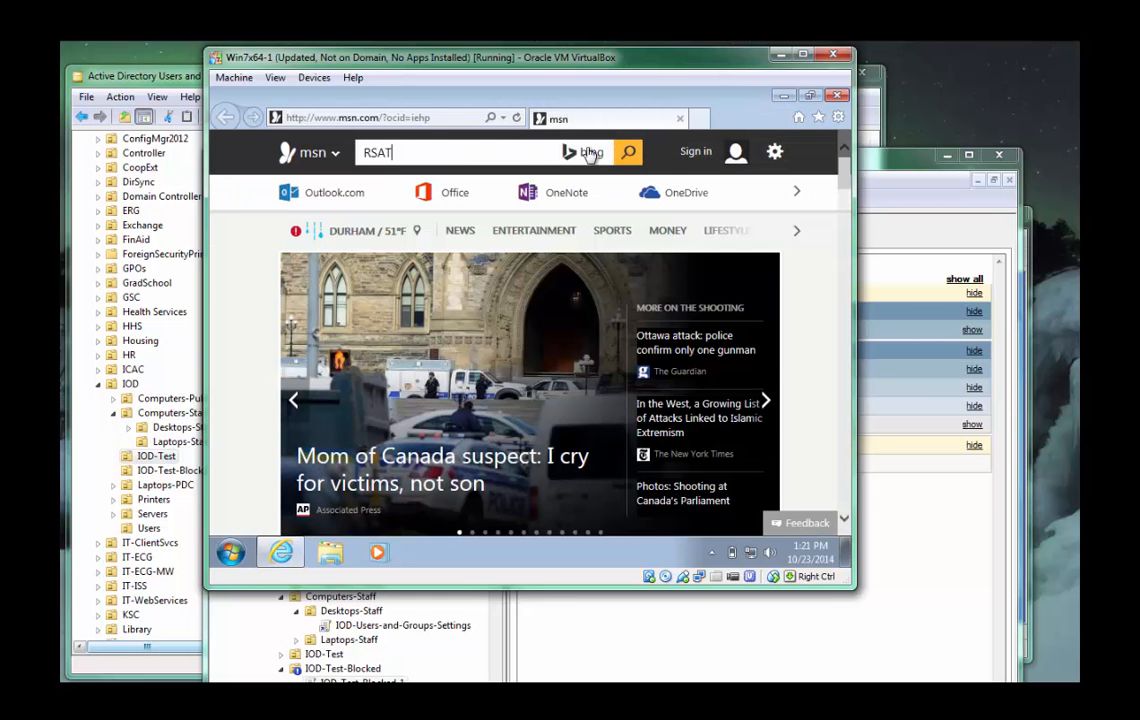
{"action": "left_click", "coordinate": [554, 154]}
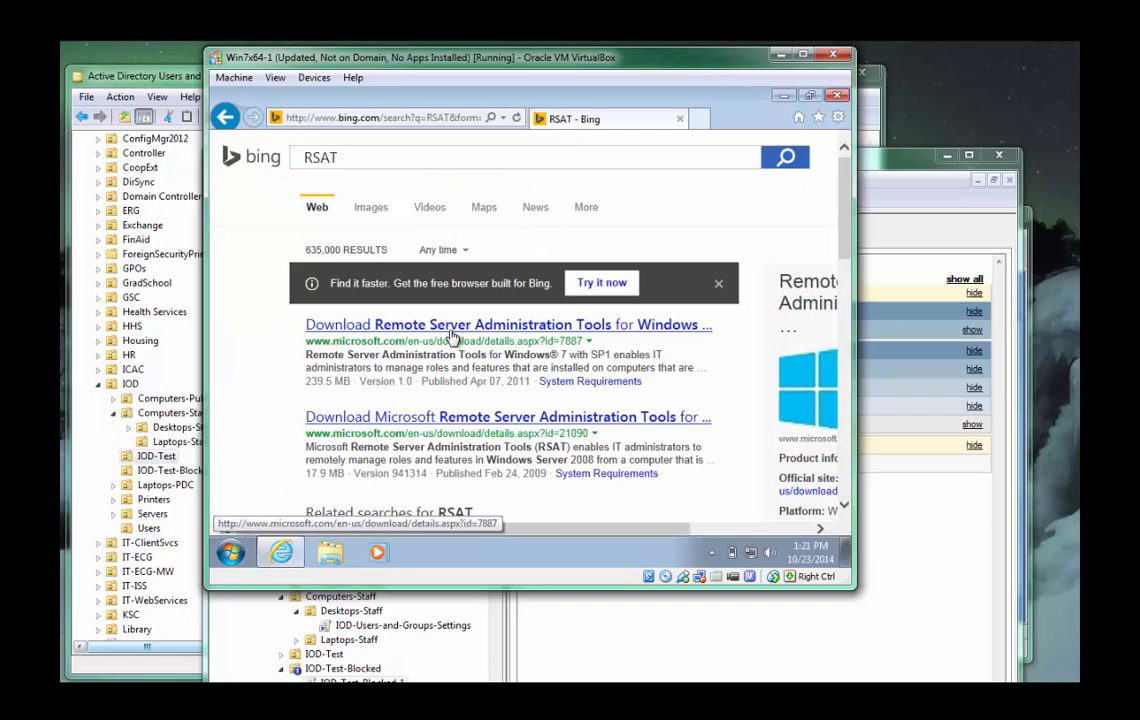
View the download choices for Remote Server Administration Tools for Windows 7 with SP1, and close the browser.
{"action": "left_click", "coordinate": [455, 327]}
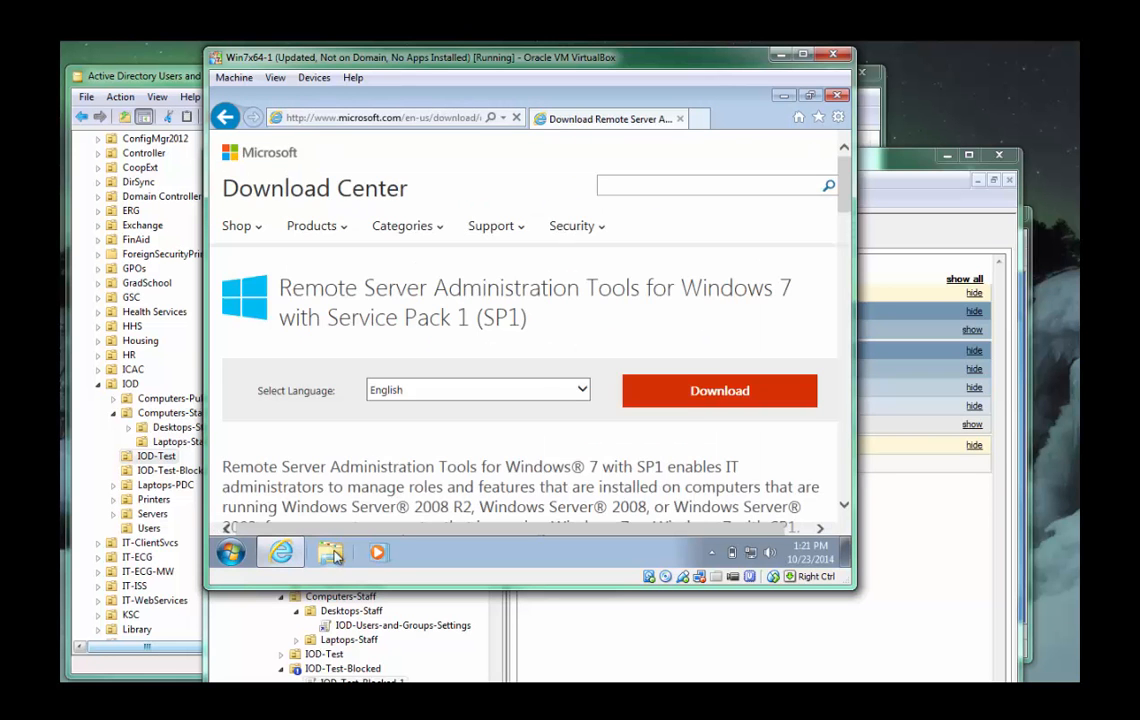
{"action": "left_click", "coordinate": [684, 391]}
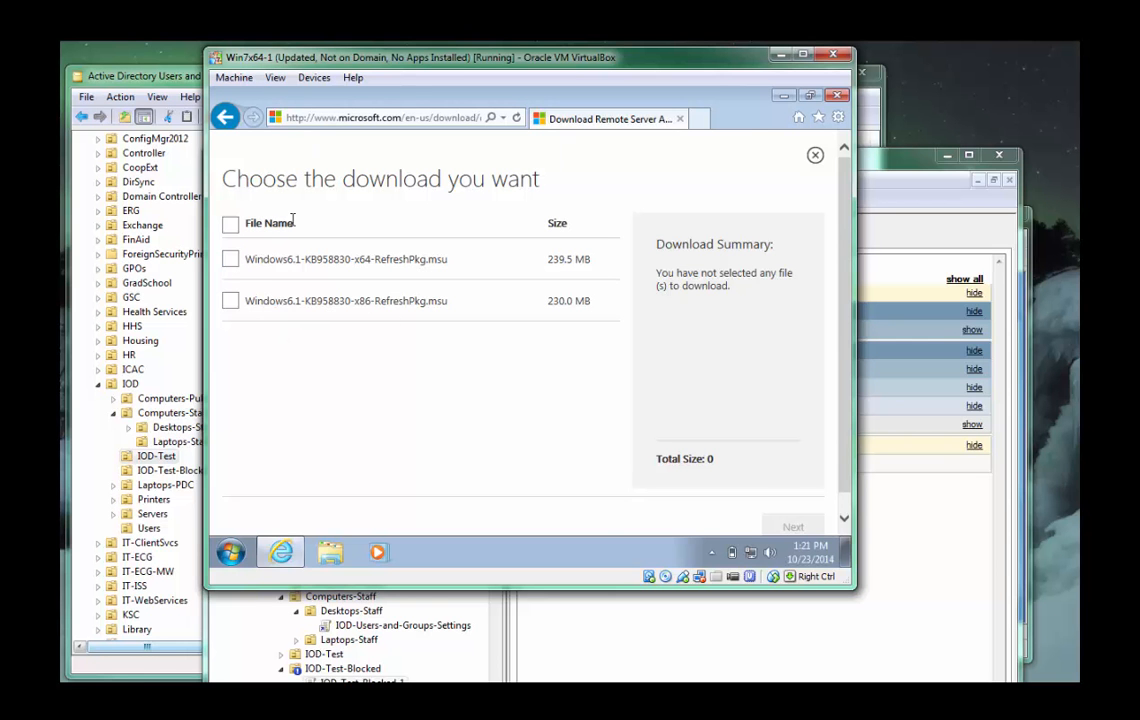
{"action": "left_click", "coordinate": [838, 96]}
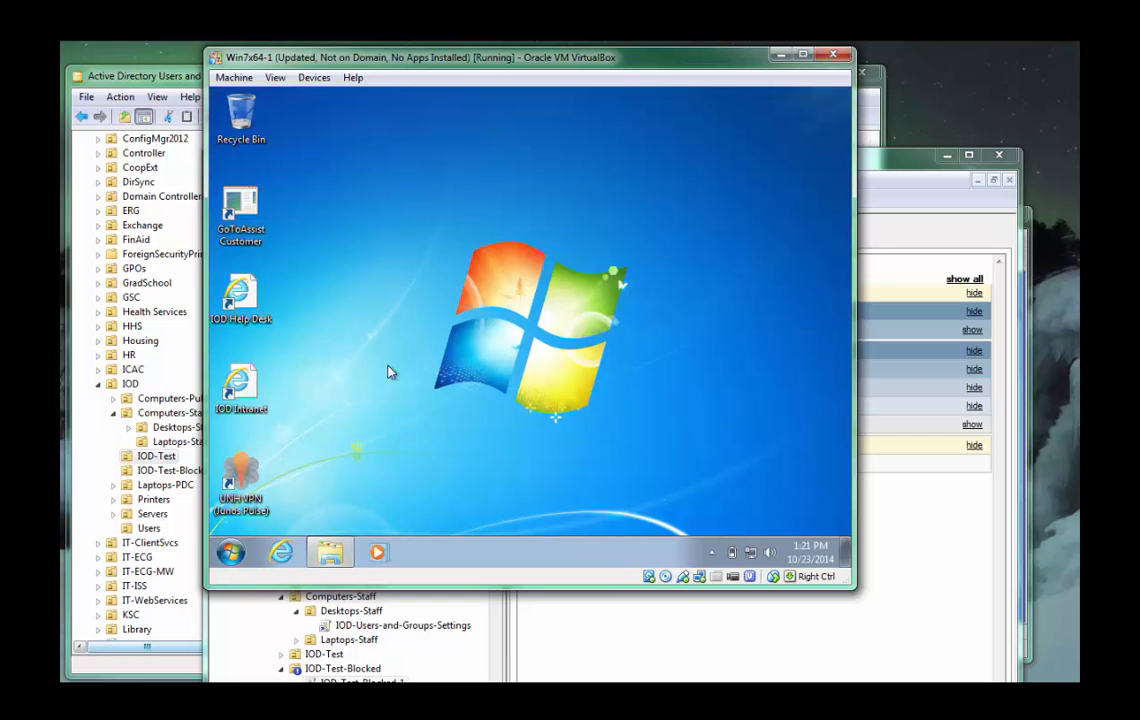
Close the Libraries window and restart Windows in the virtual machine.
{"action": "left_click", "coordinate": [230, 552]}
{"action": "left_click", "coordinate": [490, 511]}
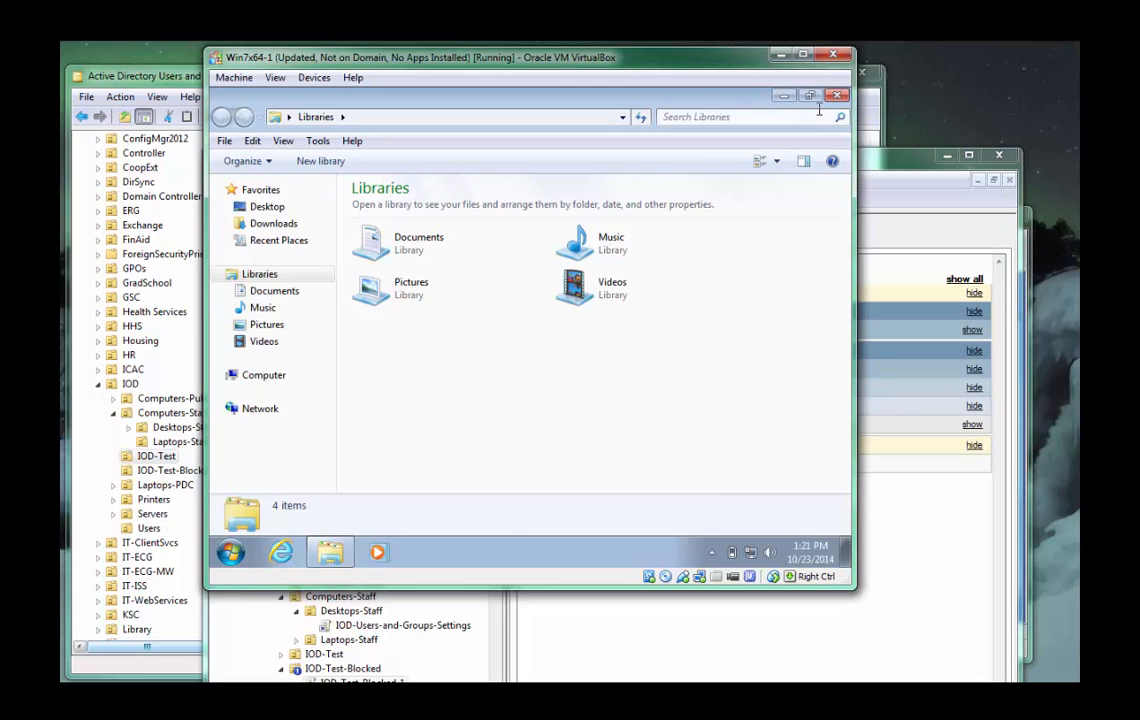
{"action": "left_click", "coordinate": [836, 95]}
{"action": "left_click", "coordinate": [230, 552]}
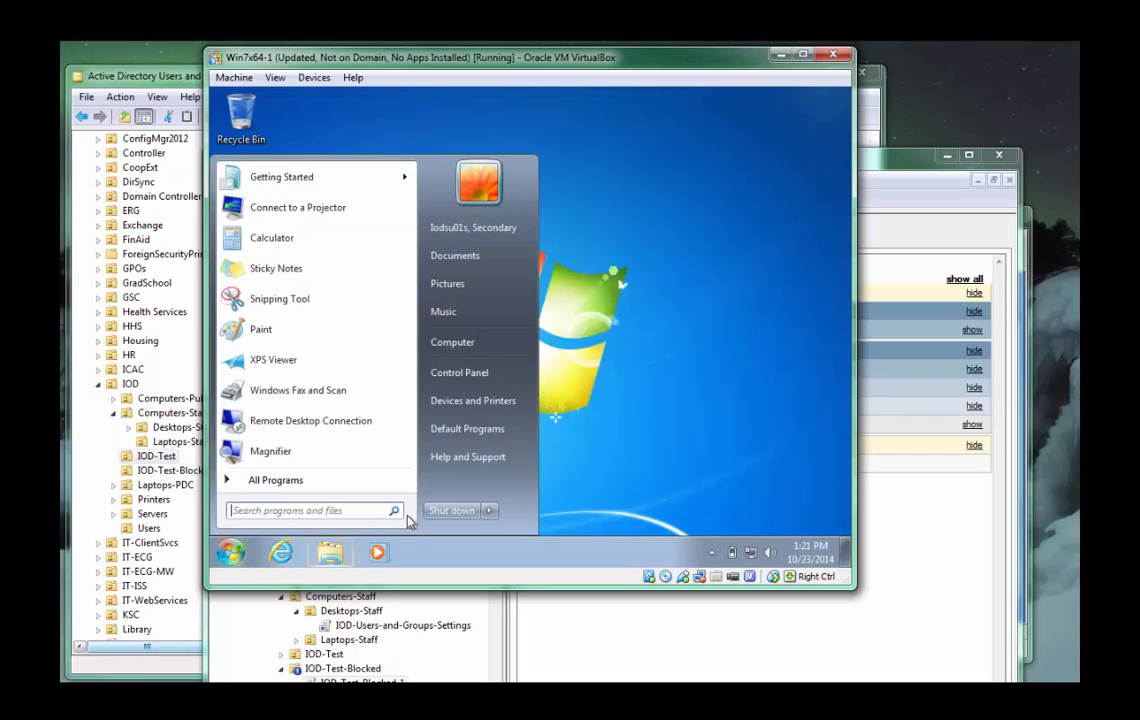
{"action": "mouse_move", "coordinate": [490, 511]}
{"action": "left_click", "coordinate": [521, 452]}
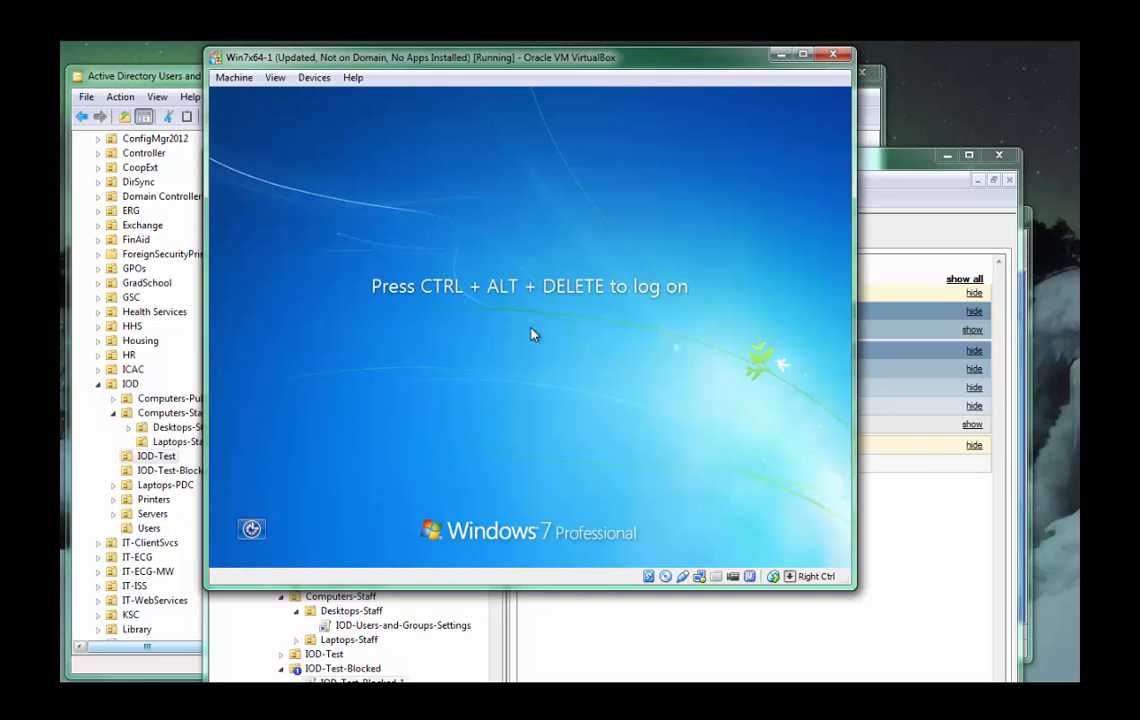
Log on to the restarted virtual machine as the local account .\localadmin, entering the account password.
{"action": "left_click", "coordinate": [533, 334]}
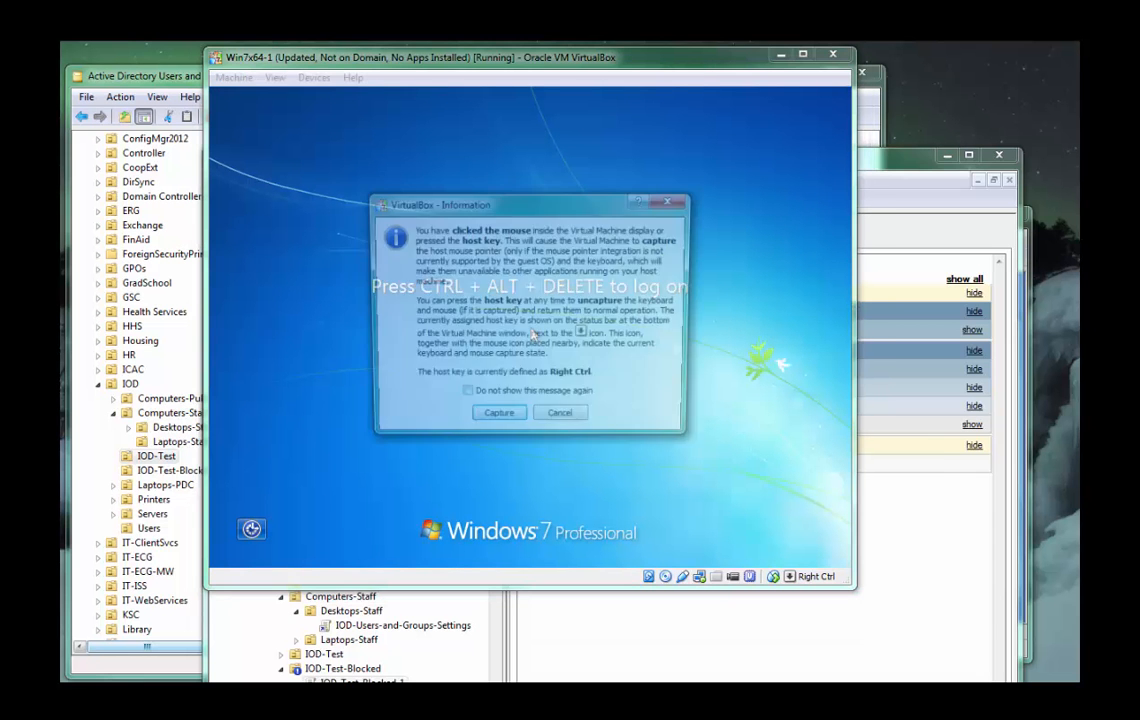
{"action": "left_click", "coordinate": [574, 424]}
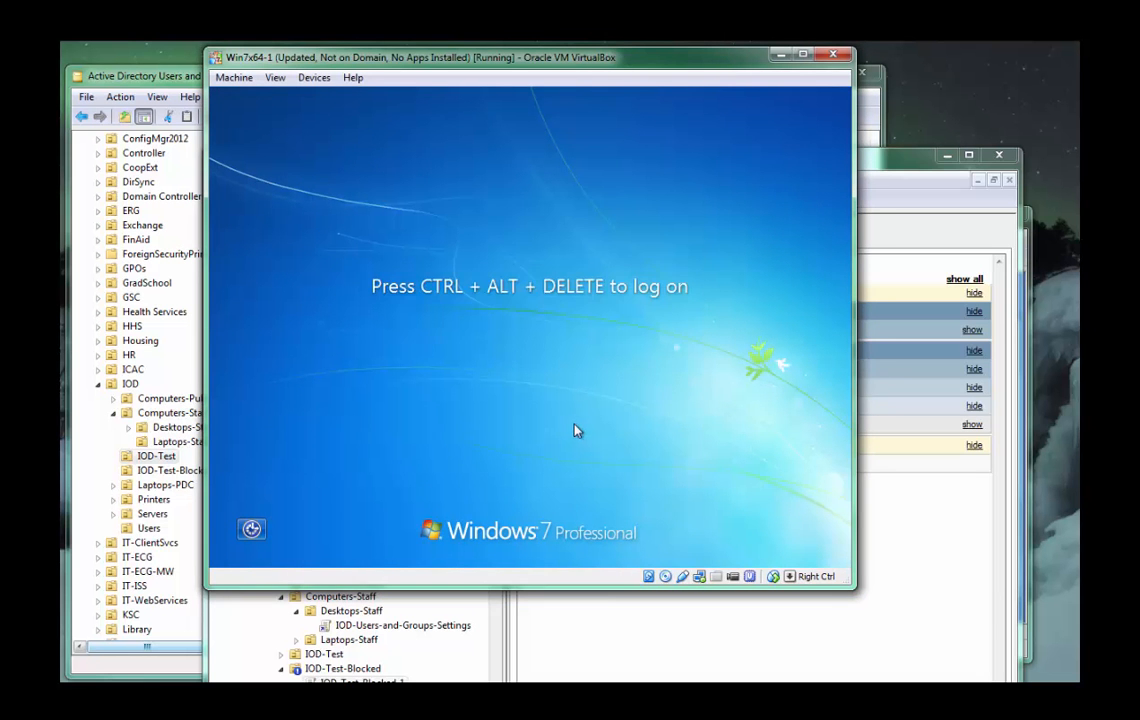
{"action": "key", "text": "ctrl+alt+Delete"}
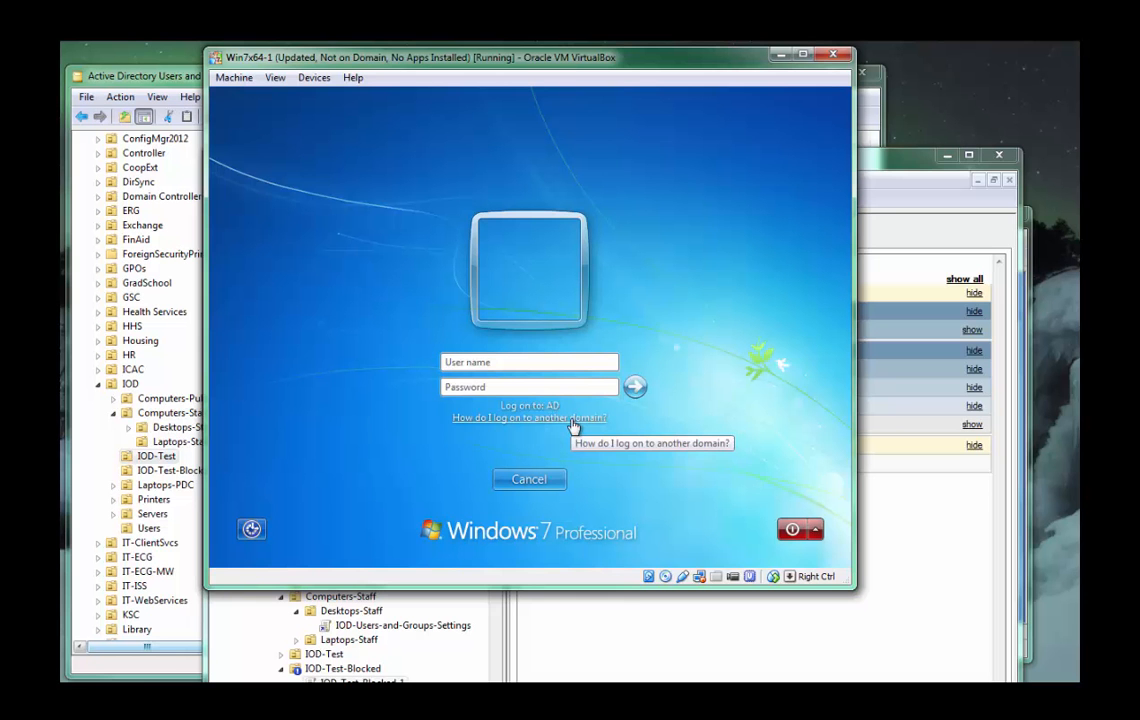
{"action": "type", "text": ".\\localadmin"}
{"action": "key", "text": "Tab"}
{"action": "type", "text": "password"}
{"action": "key", "text": "Return"}
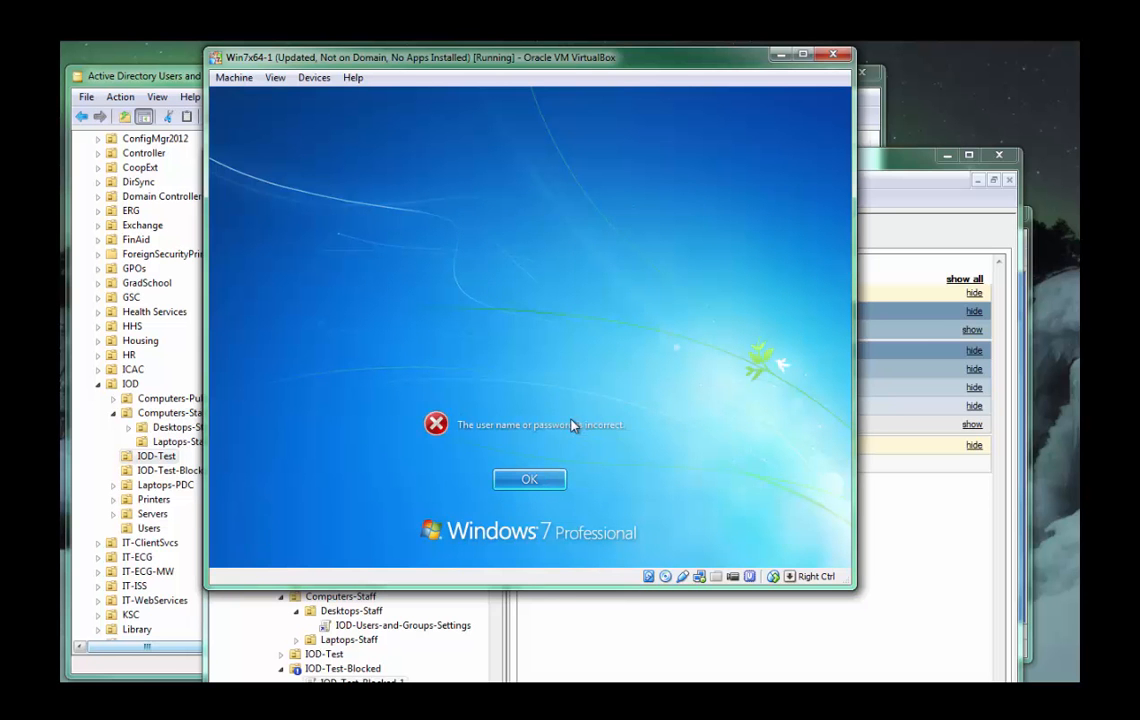
{"action": "left_click", "coordinate": [552, 483]}
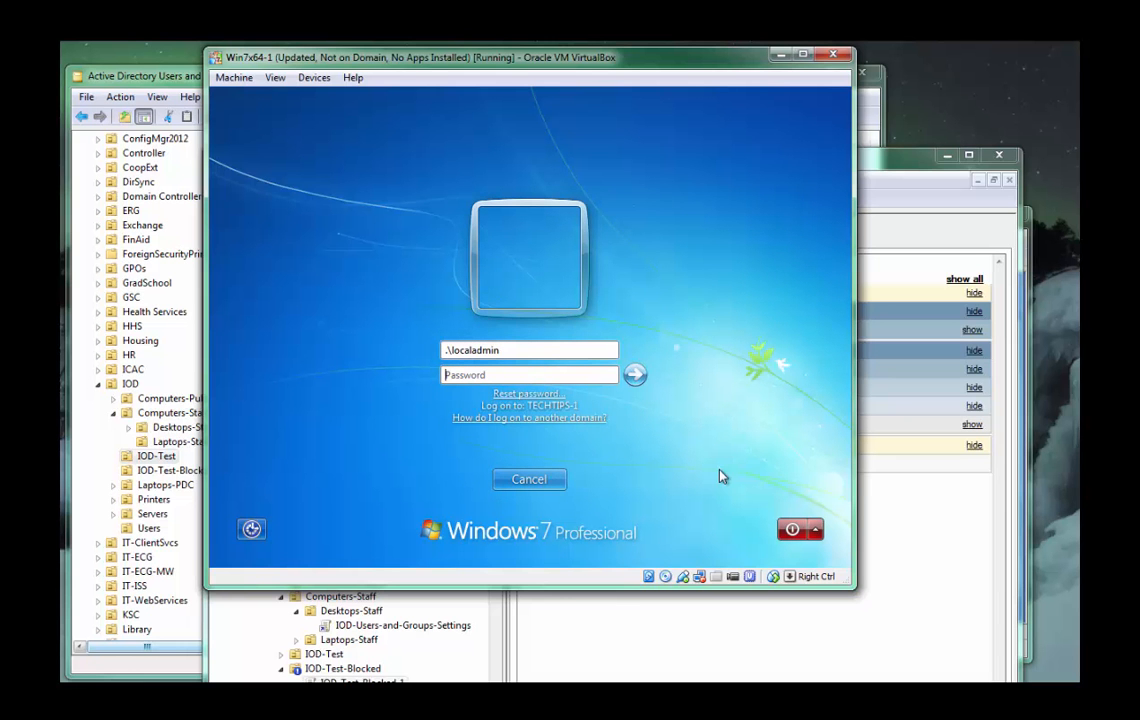
{"action": "left_click", "coordinate": [635, 374]}
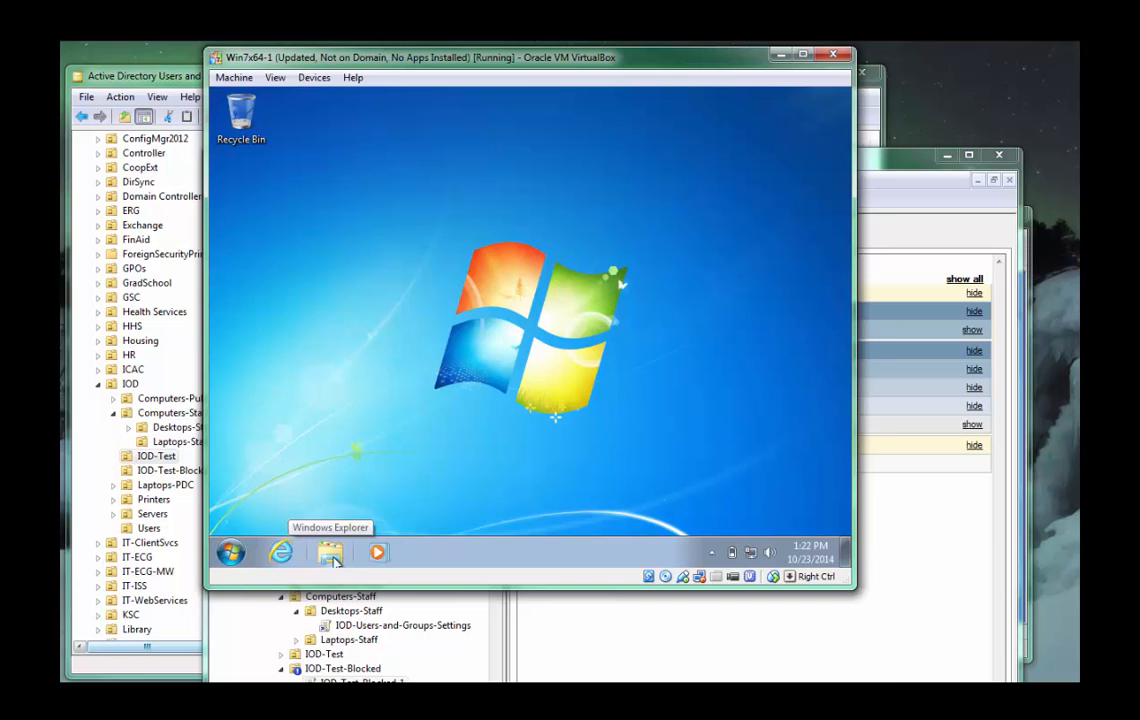
Switch to Active Directory Users and Computers and examine the computers in the Laptops-Staff OU under IOD's Computers-Staff.
{"action": "left_click", "coordinate": [166, 79]}
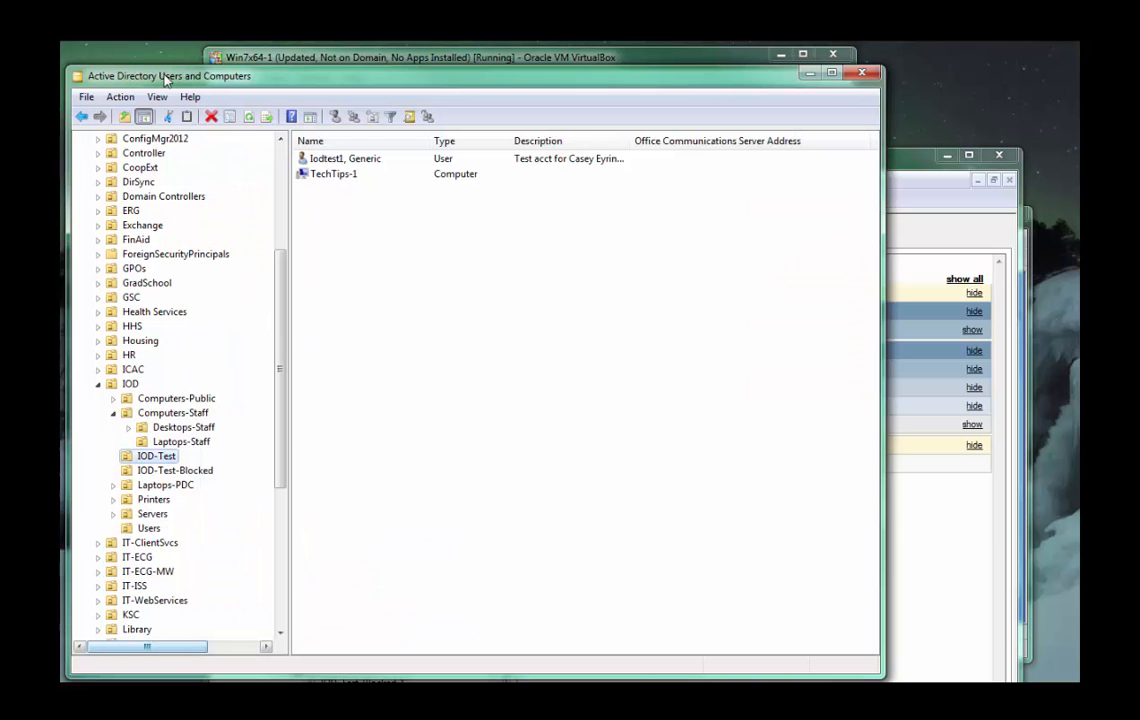
{"action": "left_click", "coordinate": [178, 441]}
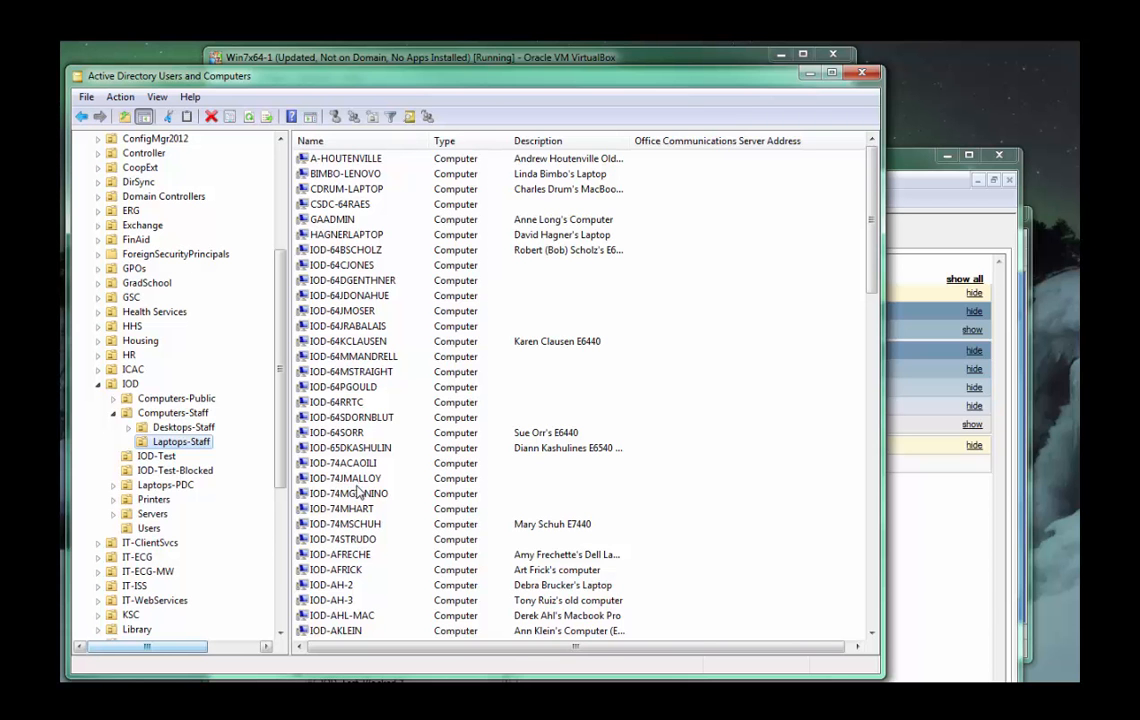
{"action": "left_click", "coordinate": [348, 479]}
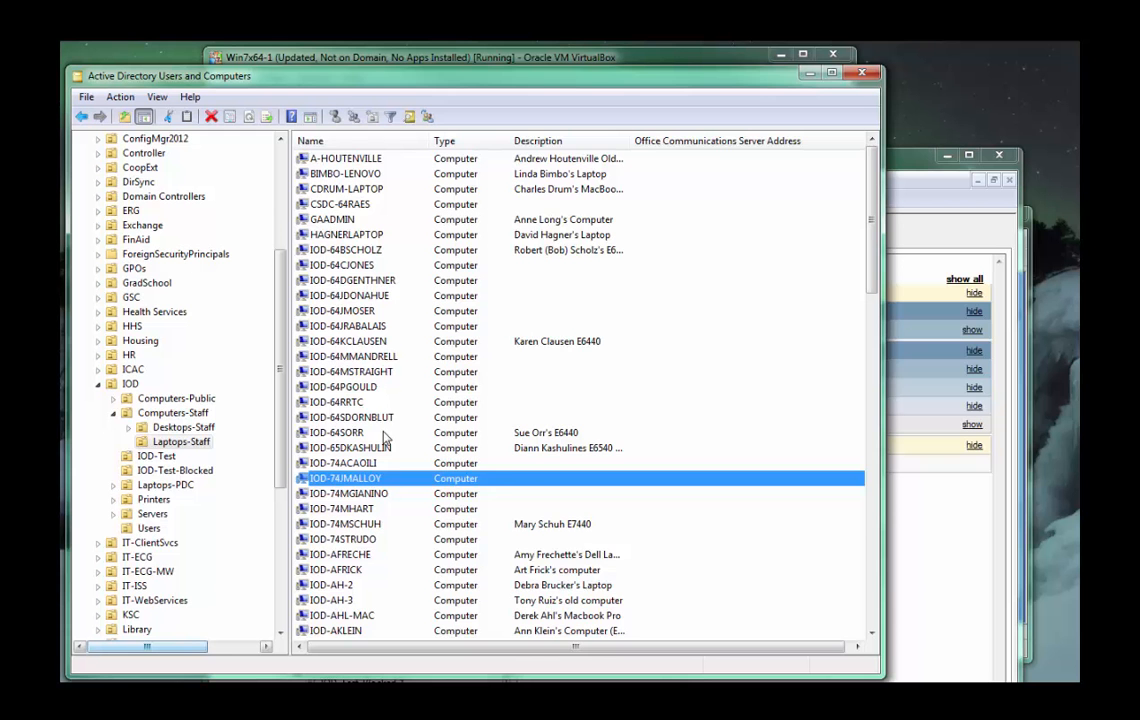
{"action": "scroll", "coordinate": [440, 380], "scroll_direction": "down", "scroll_amount": 1}
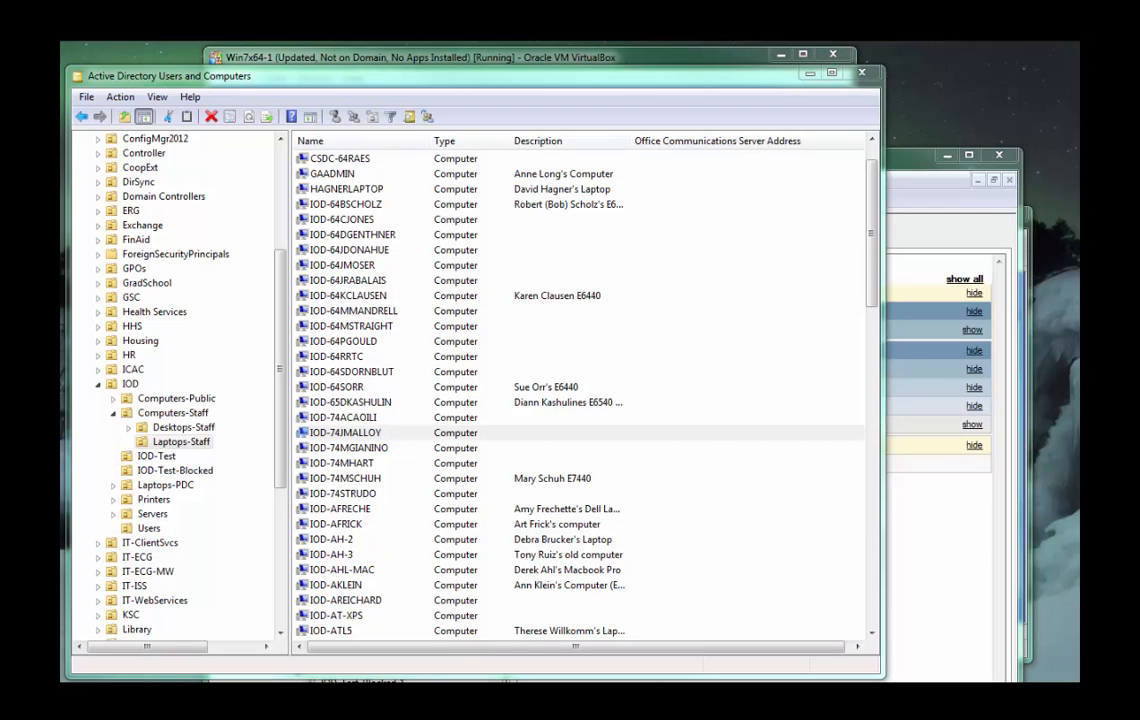
Switch to the Win7x64-1 virtual machine and open the local account's Downloads folder in Windows Explorer.
{"action": "left_click", "coordinate": [271, 55]}
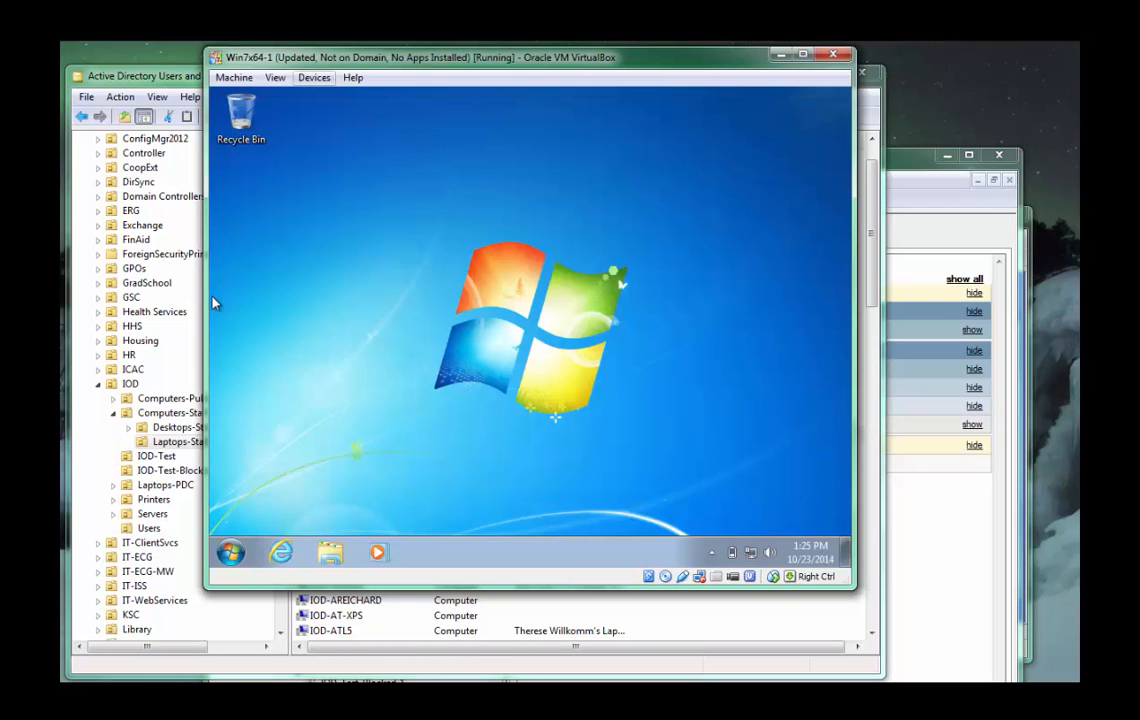
{"action": "left_click", "coordinate": [330, 552]}
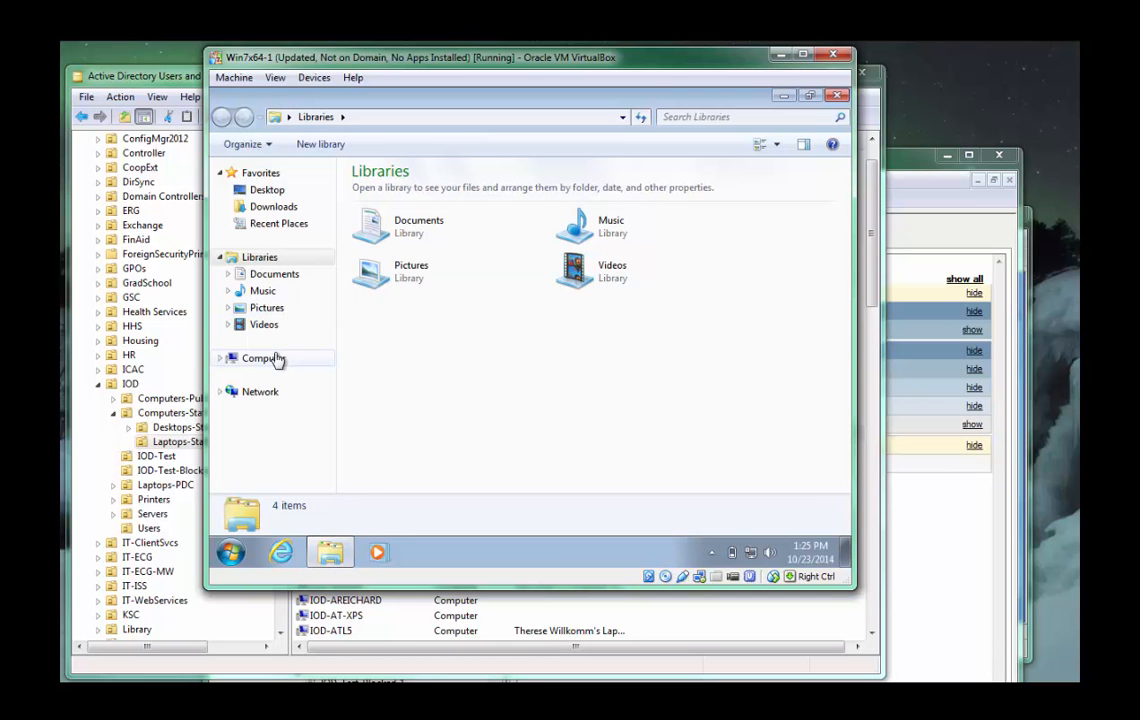
{"action": "left_click", "coordinate": [275, 358]}
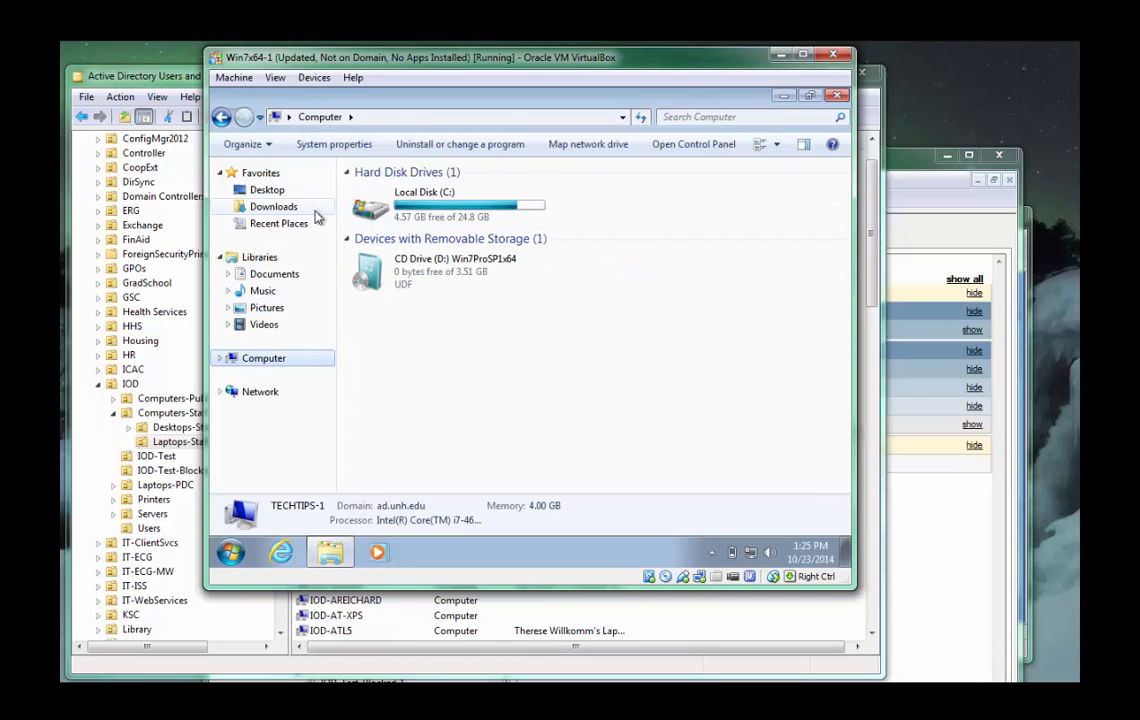
{"action": "left_click", "coordinate": [276, 208]}
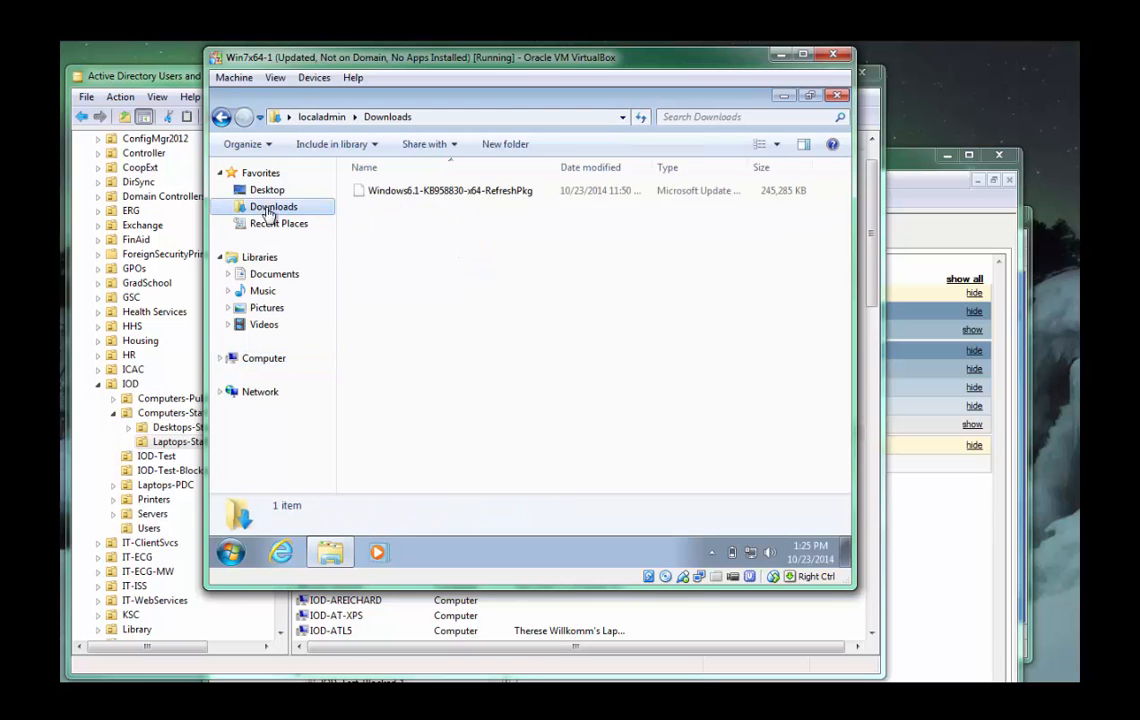
Run the Windows6.1-KB958830-x64-RefreshPkg installer, agree to install update KB958830 and accept the Remote Server Administration Tools license terms.
{"action": "left_click", "coordinate": [443, 196]}
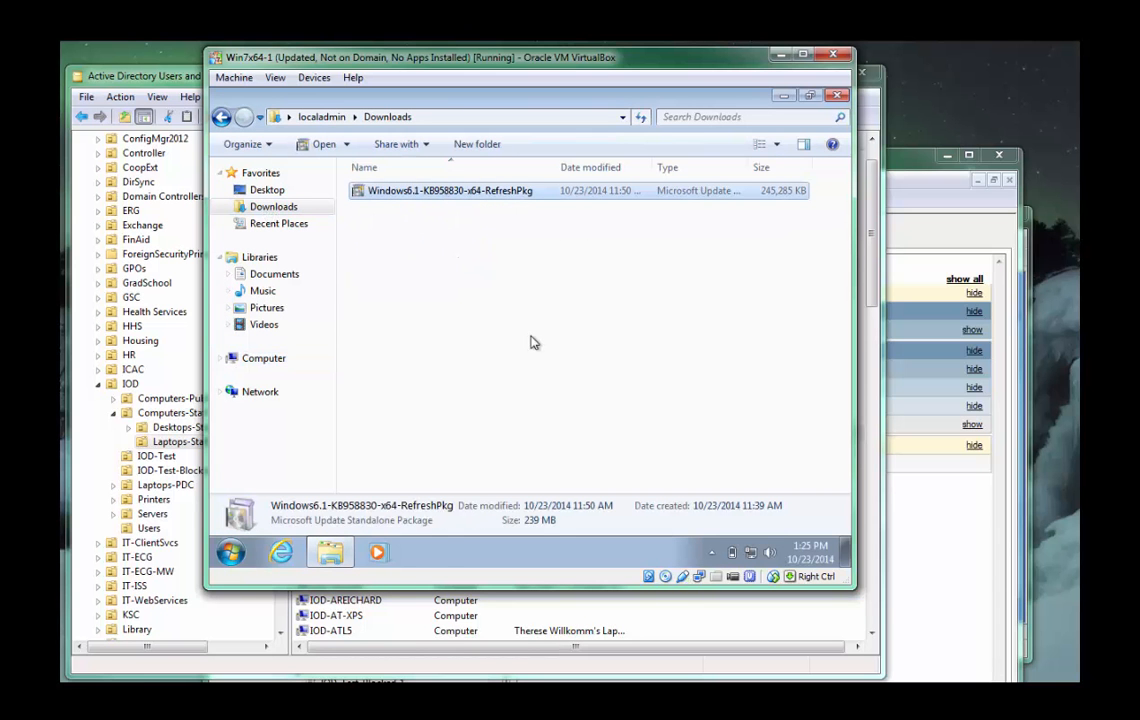
{"action": "double_click", "coordinate": [388, 196]}
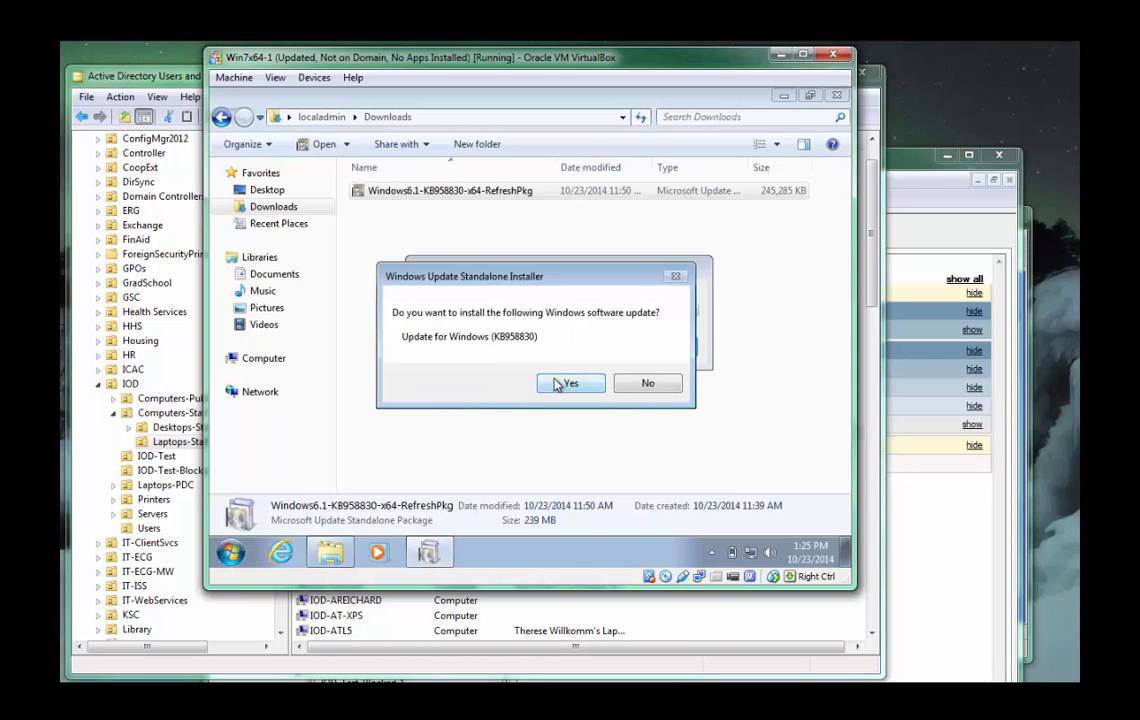
{"action": "left_click", "coordinate": [557, 382]}
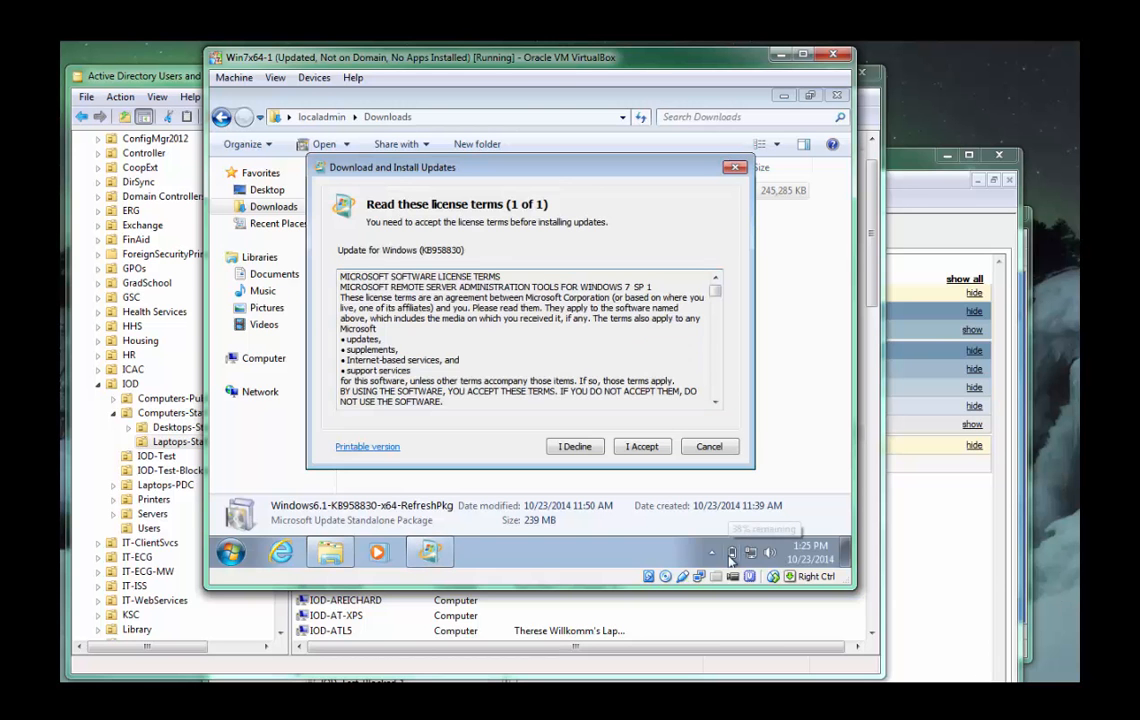
{"action": "left_click", "coordinate": [641, 446]}
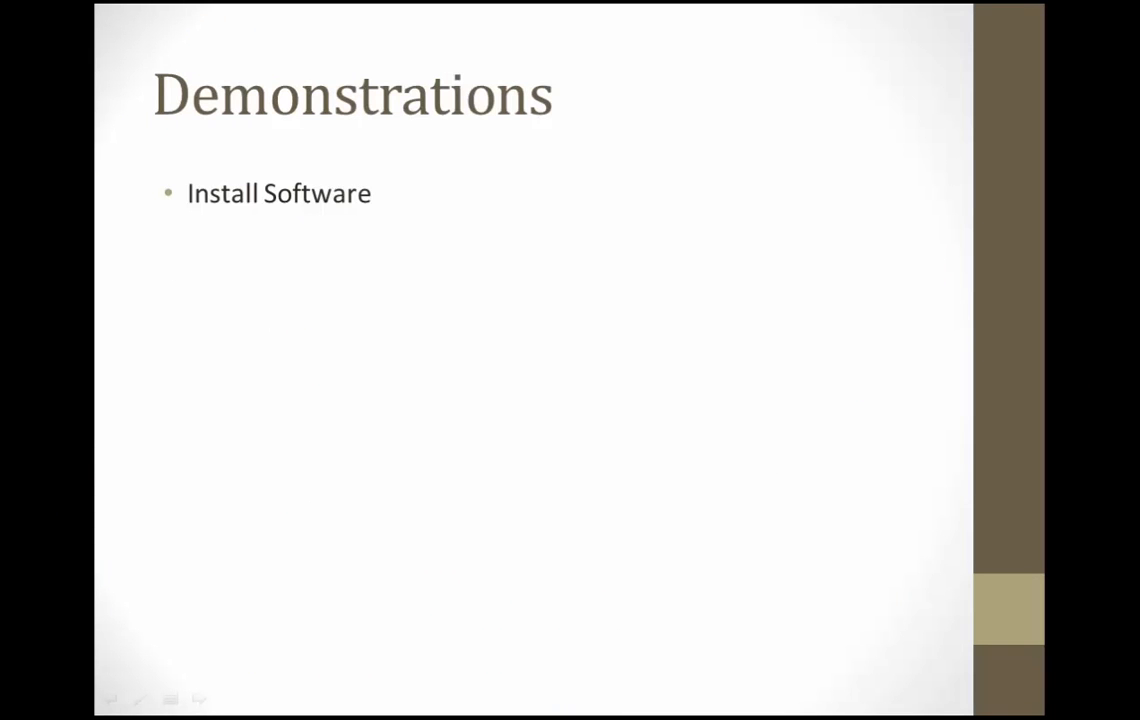
{"action": "key", "text": "Right"}
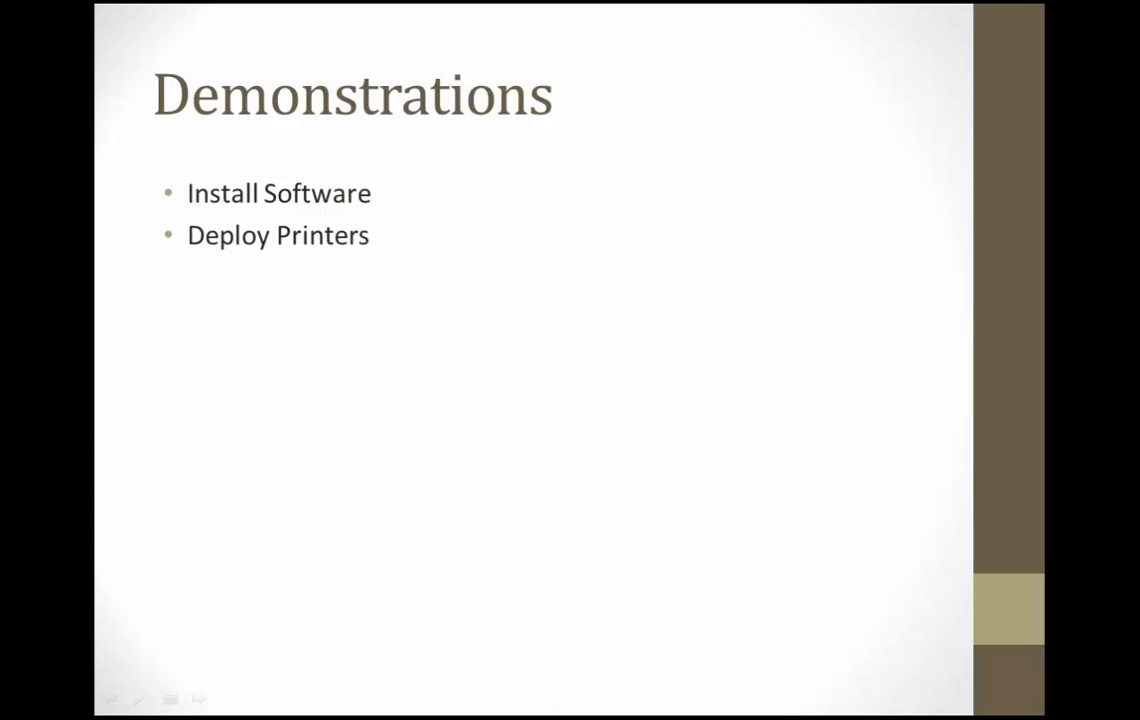
{"action": "key", "text": "Right"}
{"action": "key", "text": "Right"}
{"action": "key", "text": "Right"}
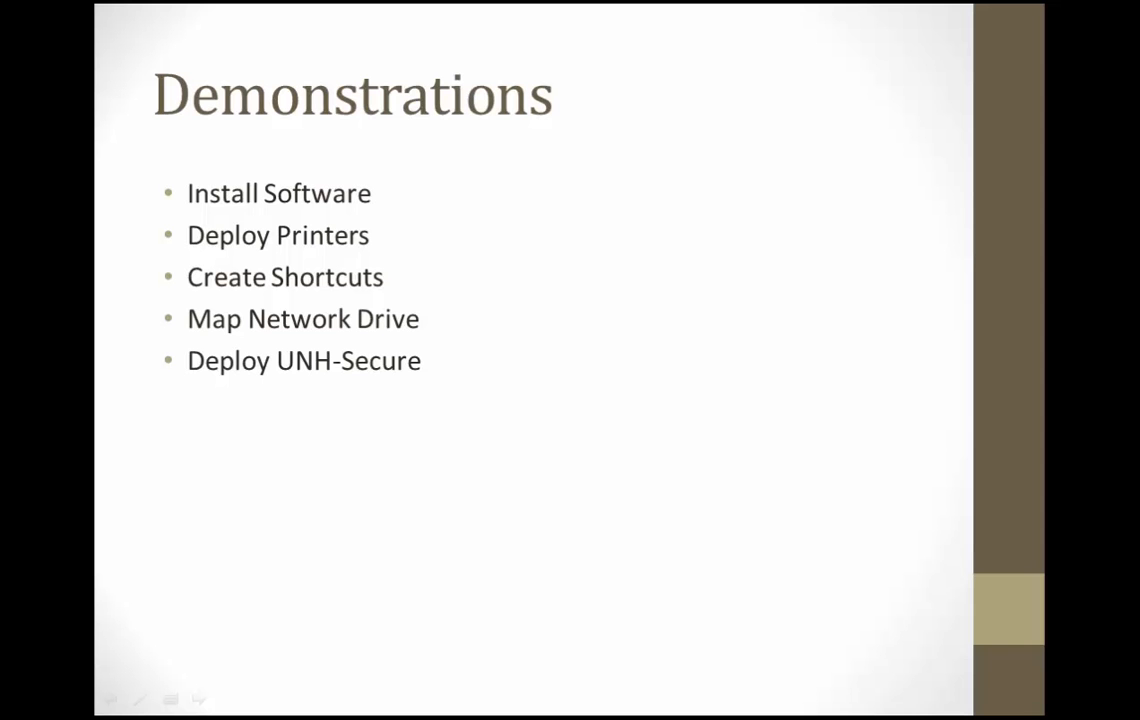
{"action": "key", "text": "Right"}
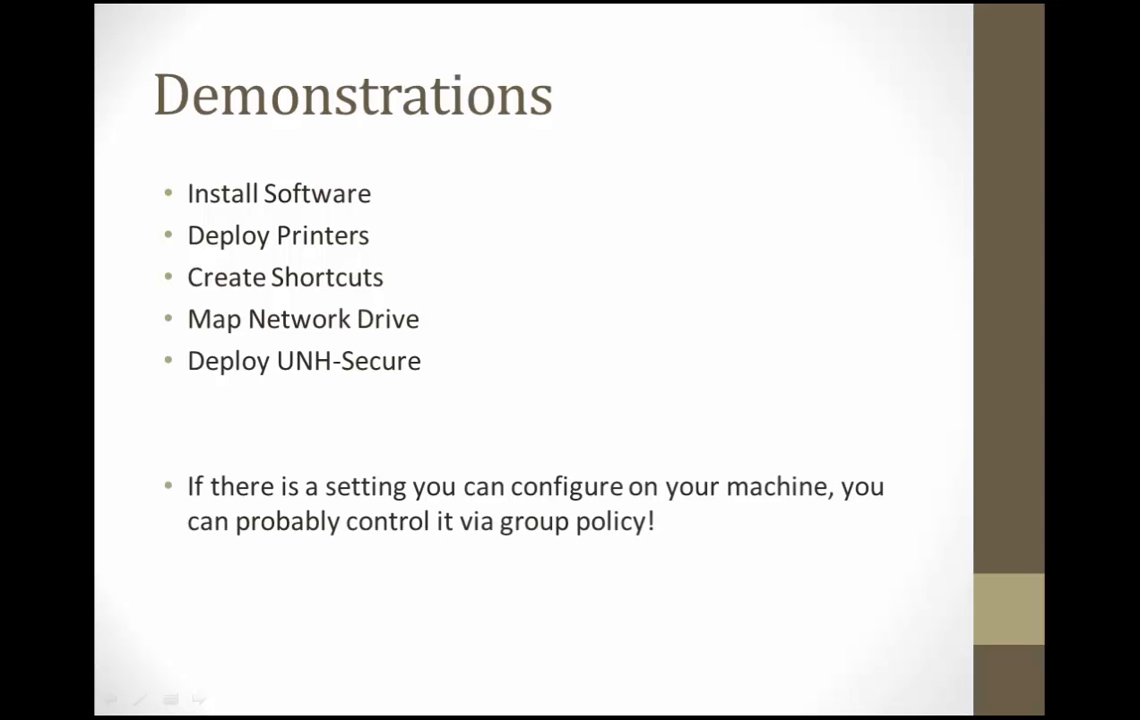
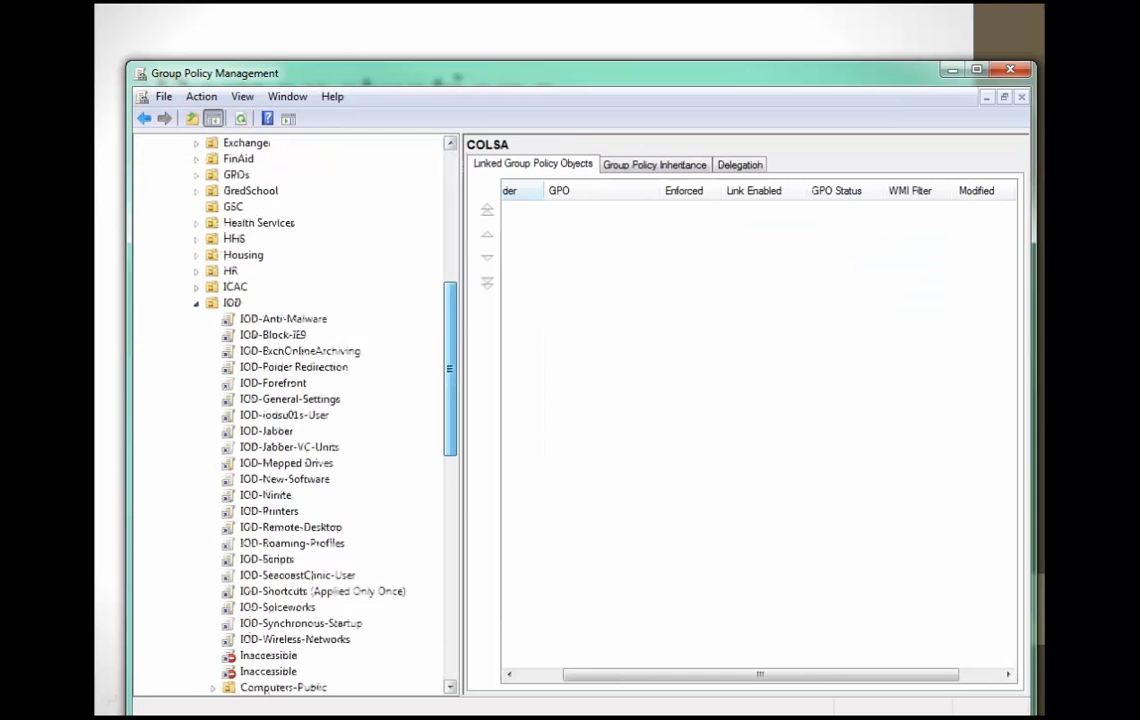
{"action": "scroll", "coordinate": [290, 415], "scroll_direction": "down", "scroll_amount": 1}
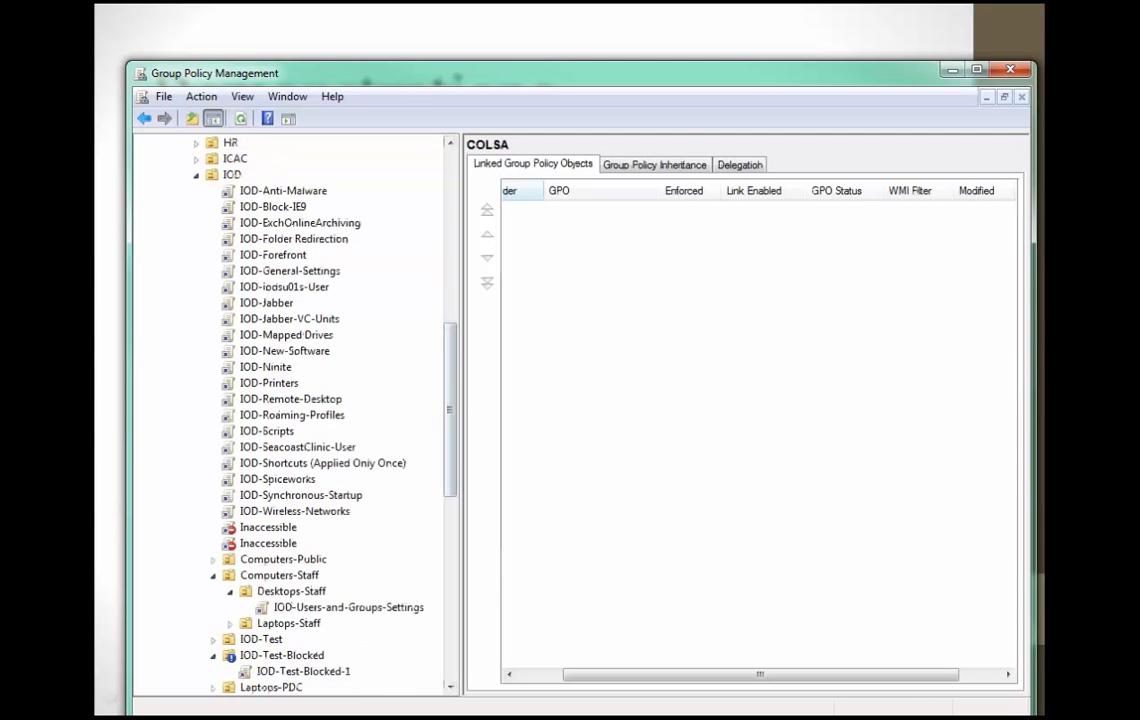
Open the IOD-Test-Blocked-1 GPO under the IOD-Test-Blocked OU for editing in the Group Policy Management Editor.
{"action": "right_click", "coordinate": [288, 656]}
{"action": "left_click", "coordinate": [265, 671]}
{"action": "right_click", "coordinate": [265, 671]}
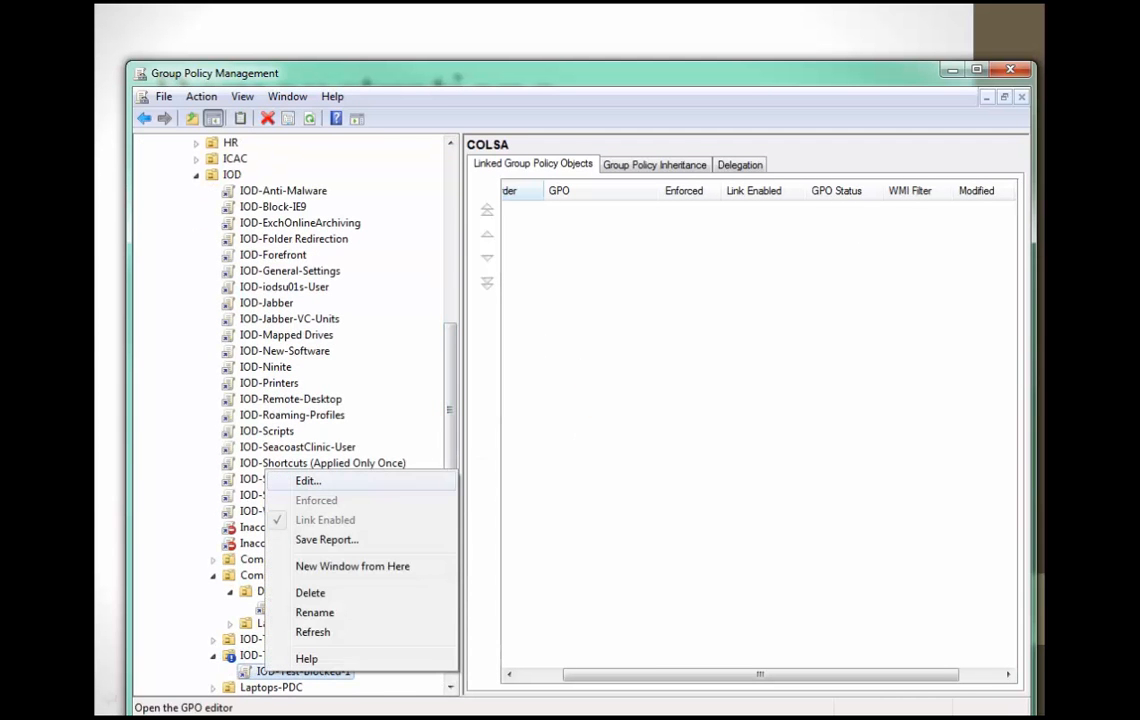
{"action": "left_click", "coordinate": [308, 481]}
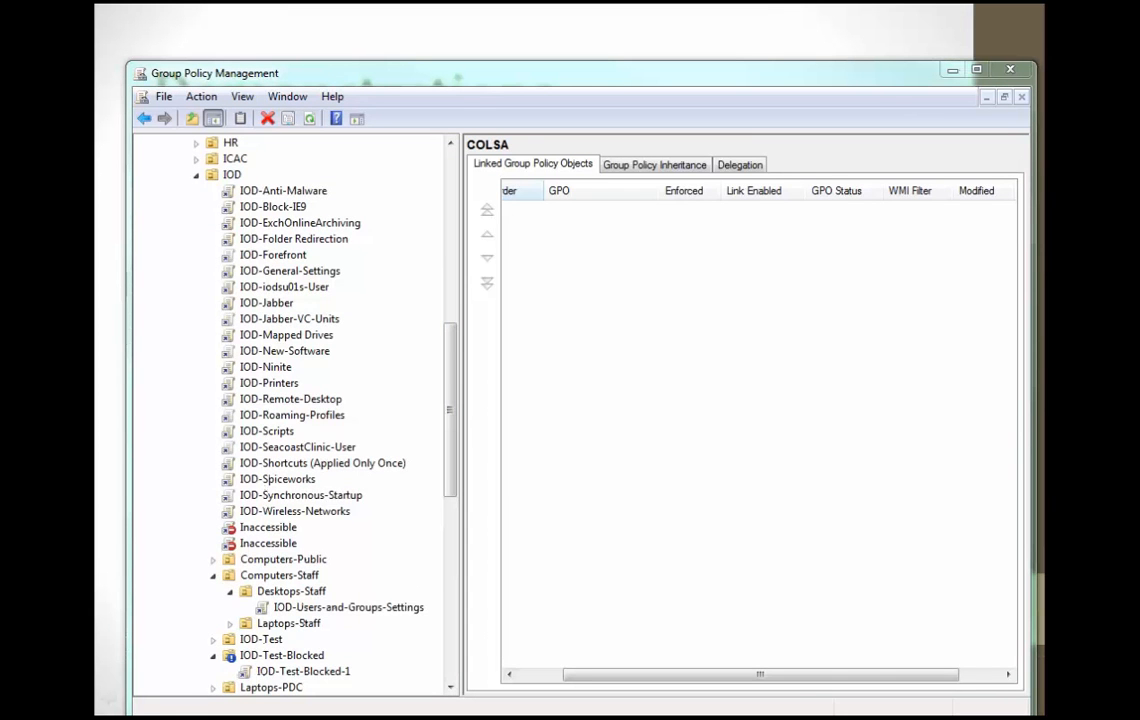
{"action": "left_click_drag", "start_coordinate": [420, 182], "coordinate": [566, 85]}
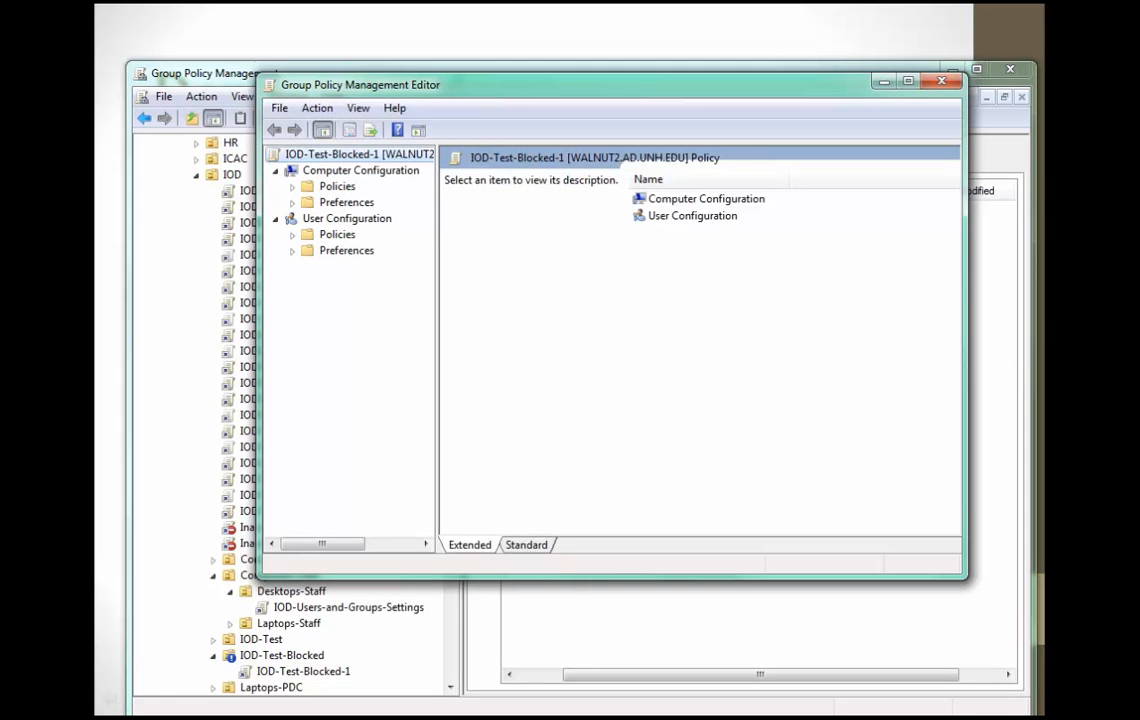
Open the Deployed Printers node in the Windows Settings of the Computer Configuration policies.
{"action": "double_click", "coordinate": [337, 187]}
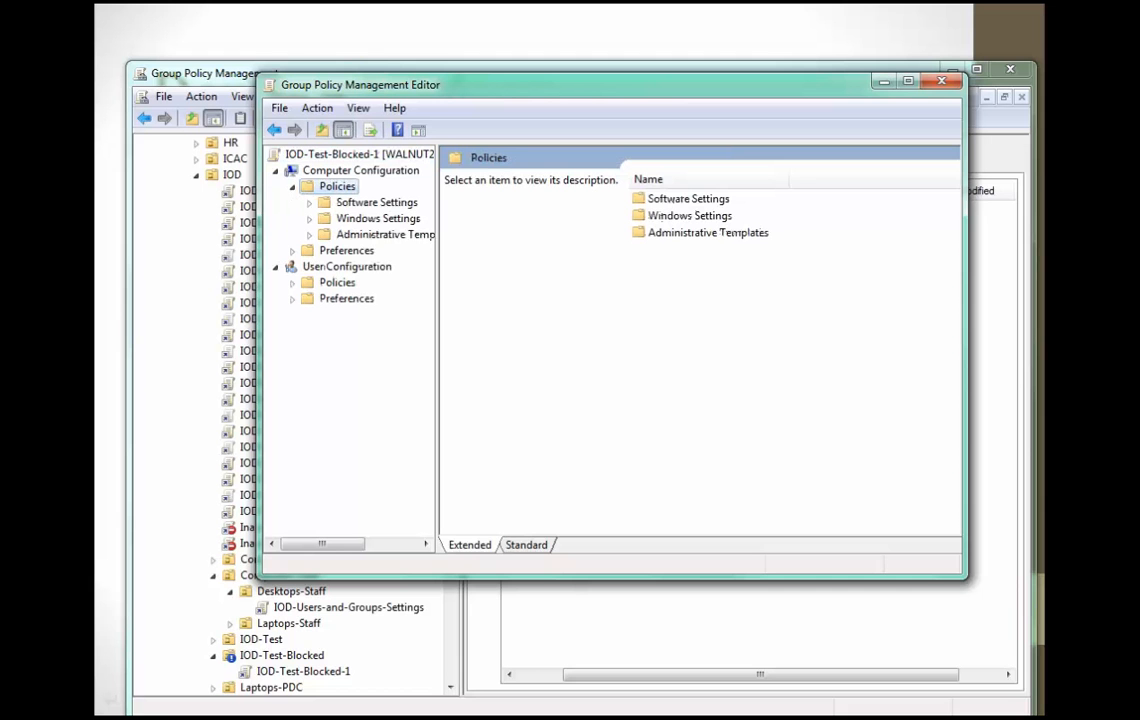
{"action": "left_click", "coordinate": [378, 218]}
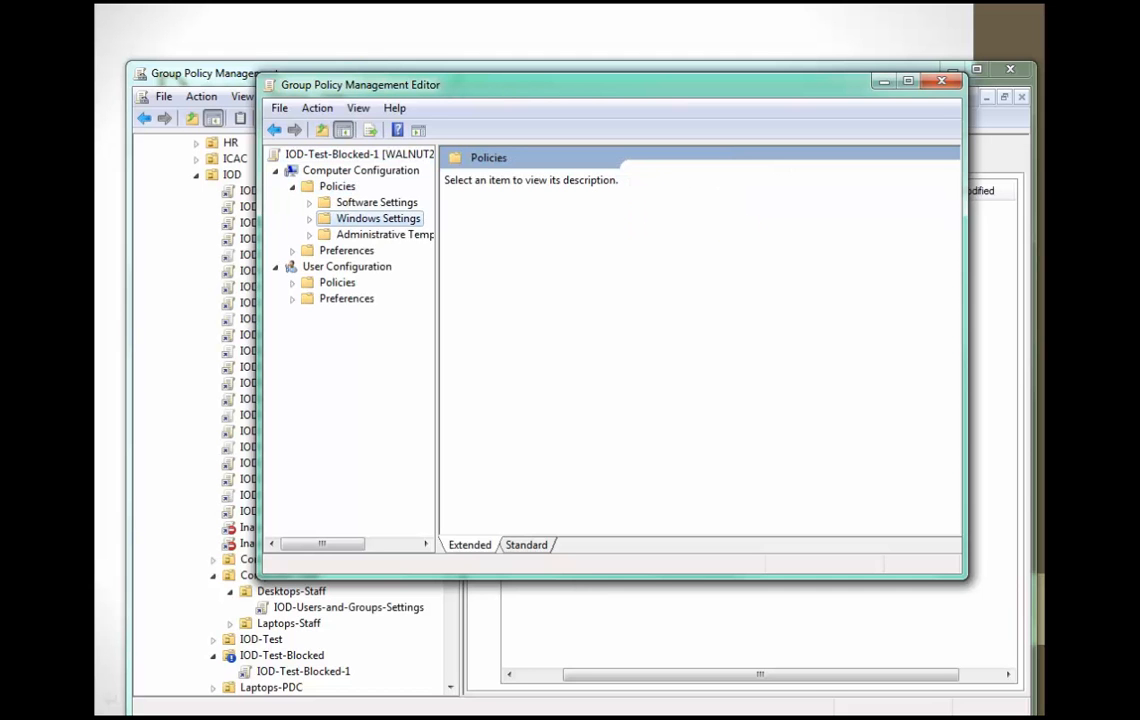
{"action": "double_click", "coordinate": [378, 218]}
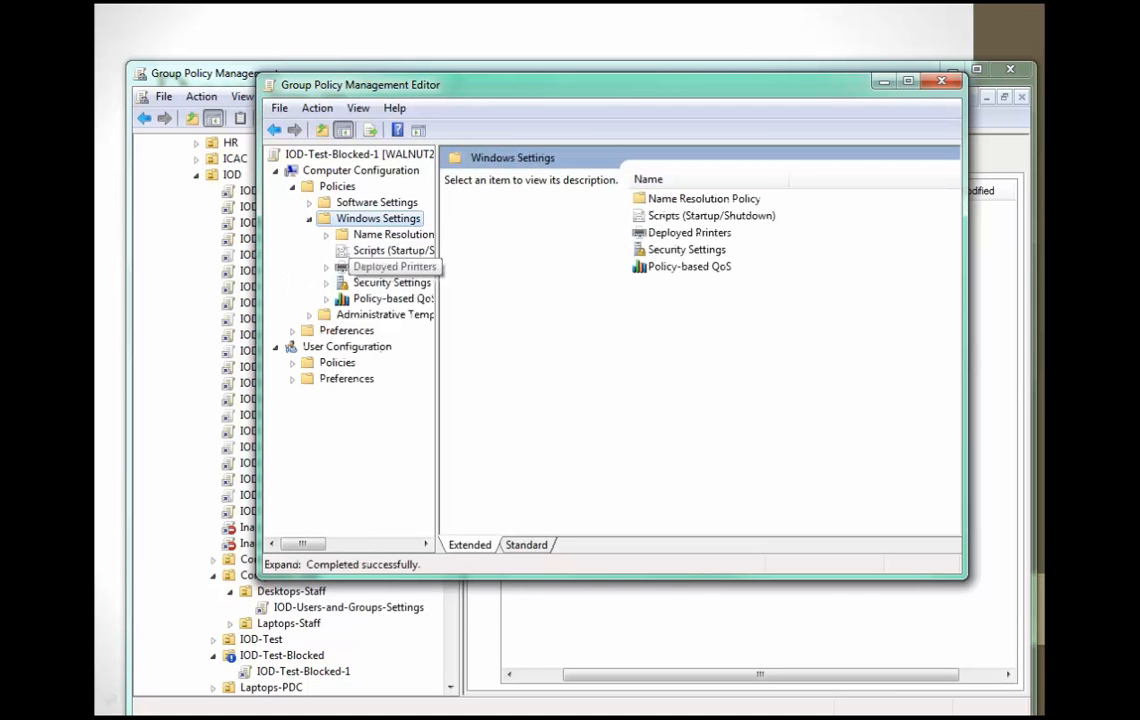
{"action": "left_click", "coordinate": [394, 267]}
Start deploying a printer to the GPO and browse the shared printers on the \\han server.
{"action": "right_click", "coordinate": [680, 240]}
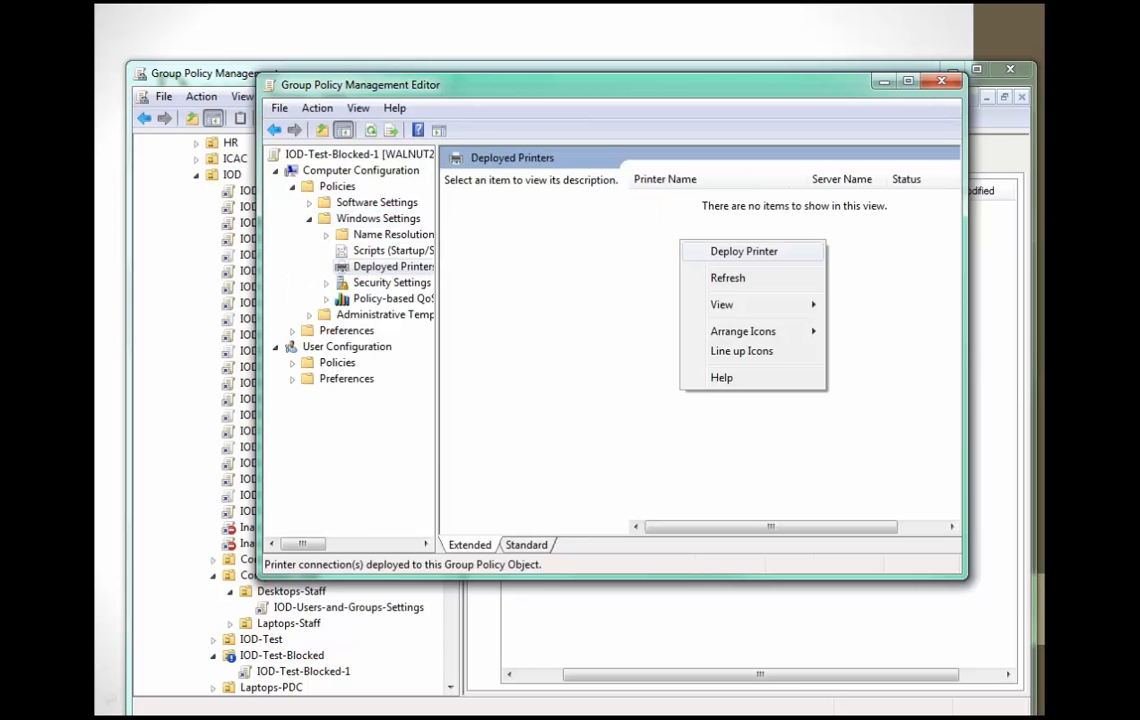
{"action": "left_click", "coordinate": [743, 251]}
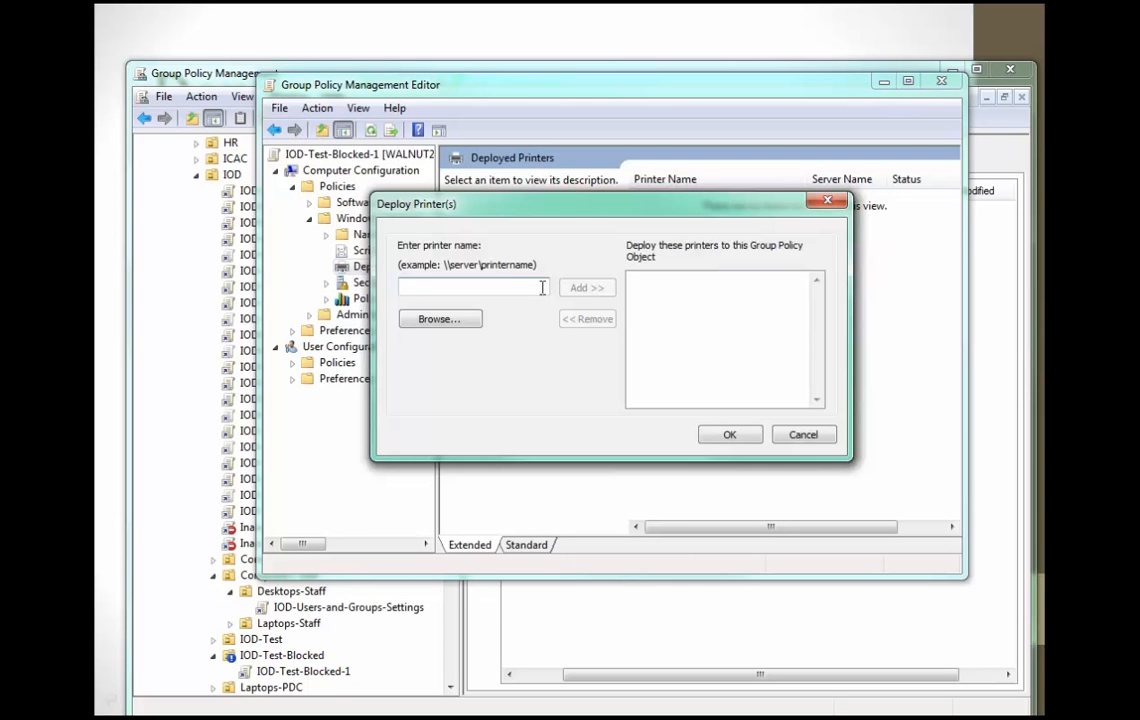
{"action": "left_click", "coordinate": [440, 318]}
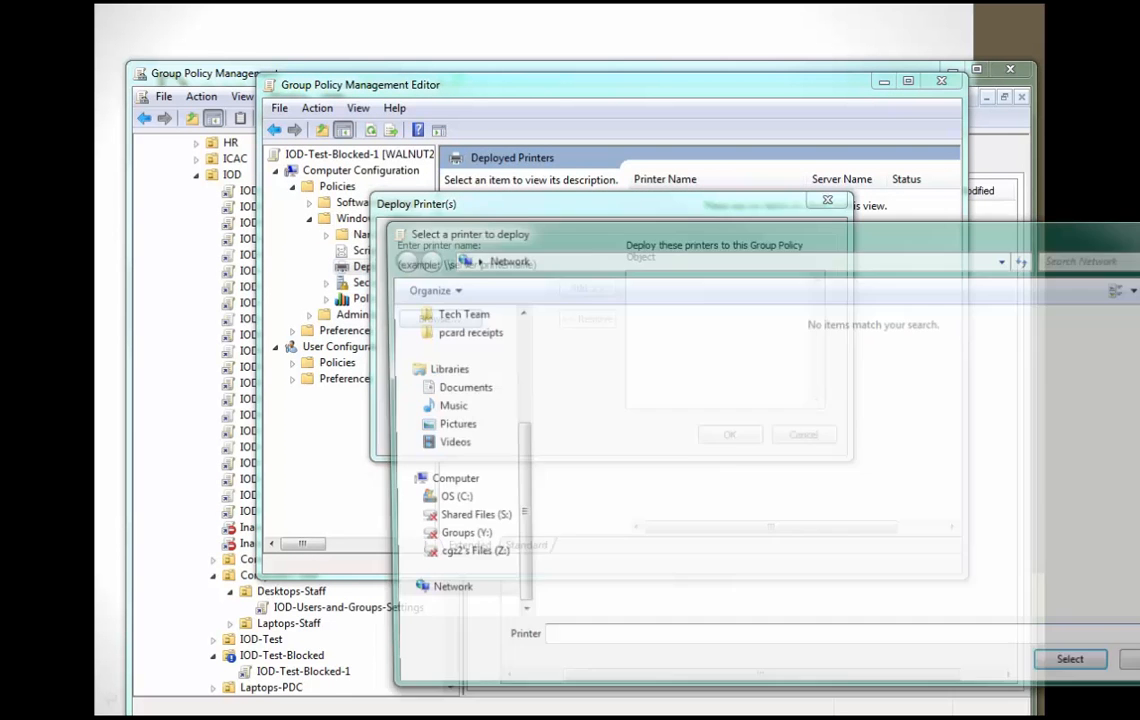
{"action": "type", "text": "\\\\han"}
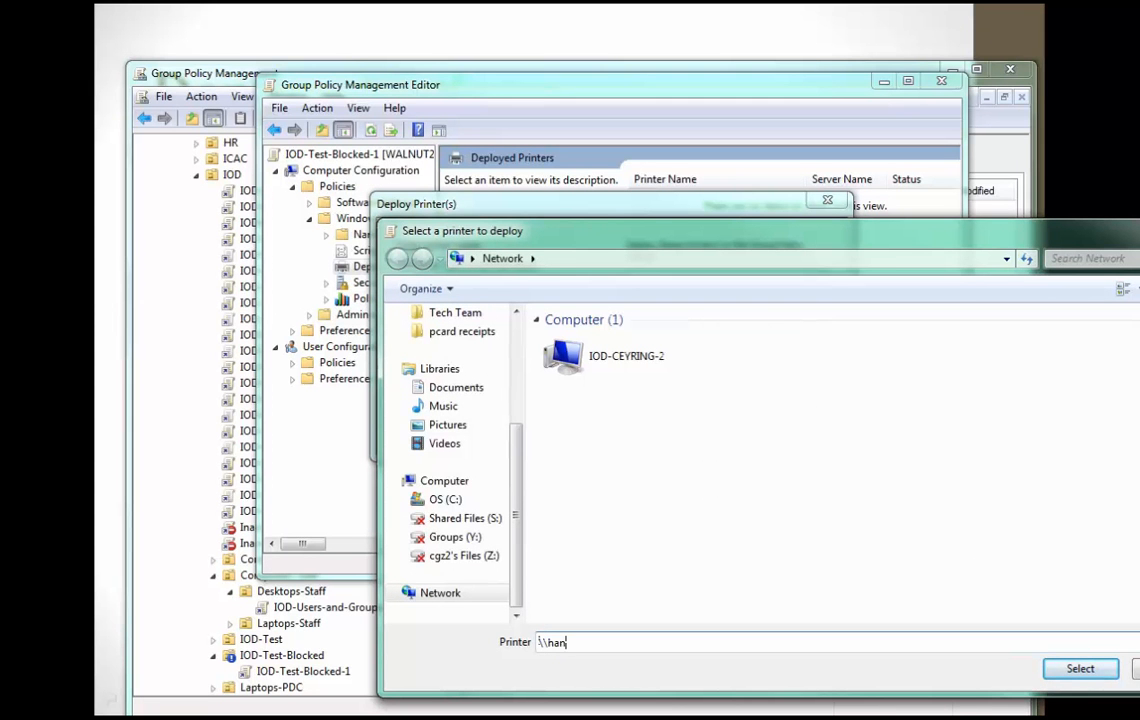
{"action": "key", "text": "Return"}
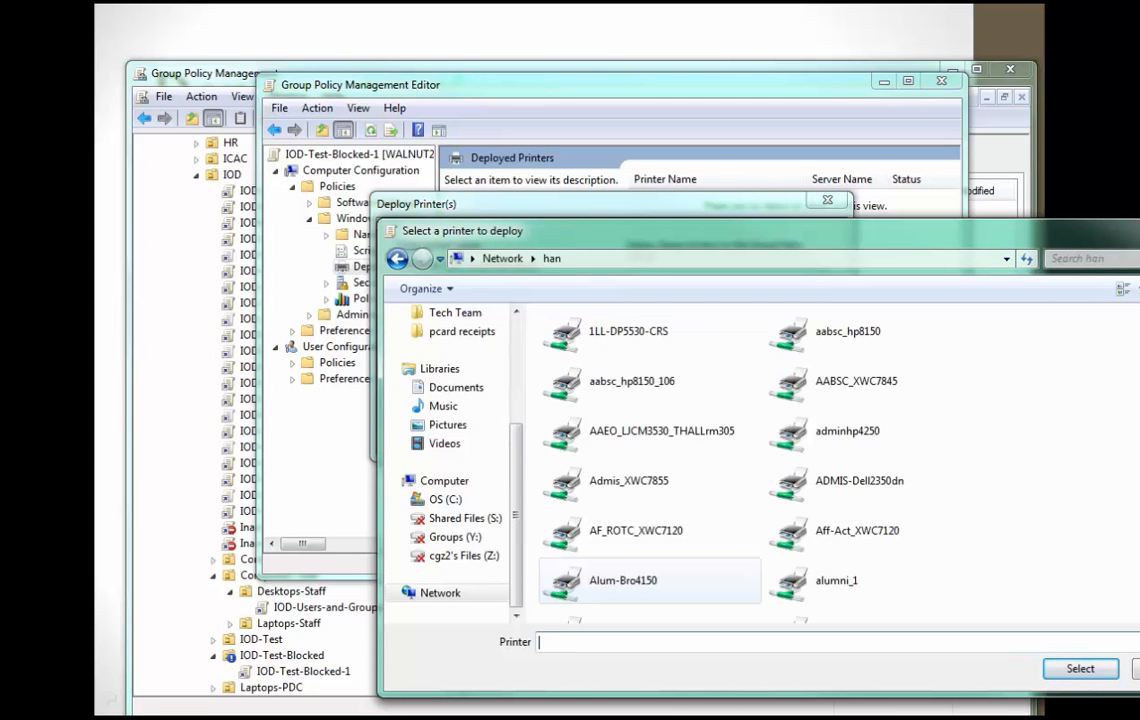
Choose the Hockey_XWC7120 printer from the server's list and deploy it to the Group Policy Object.
{"action": "left_click_drag", "start_coordinate": [664, 231], "coordinate": [572, 231]}
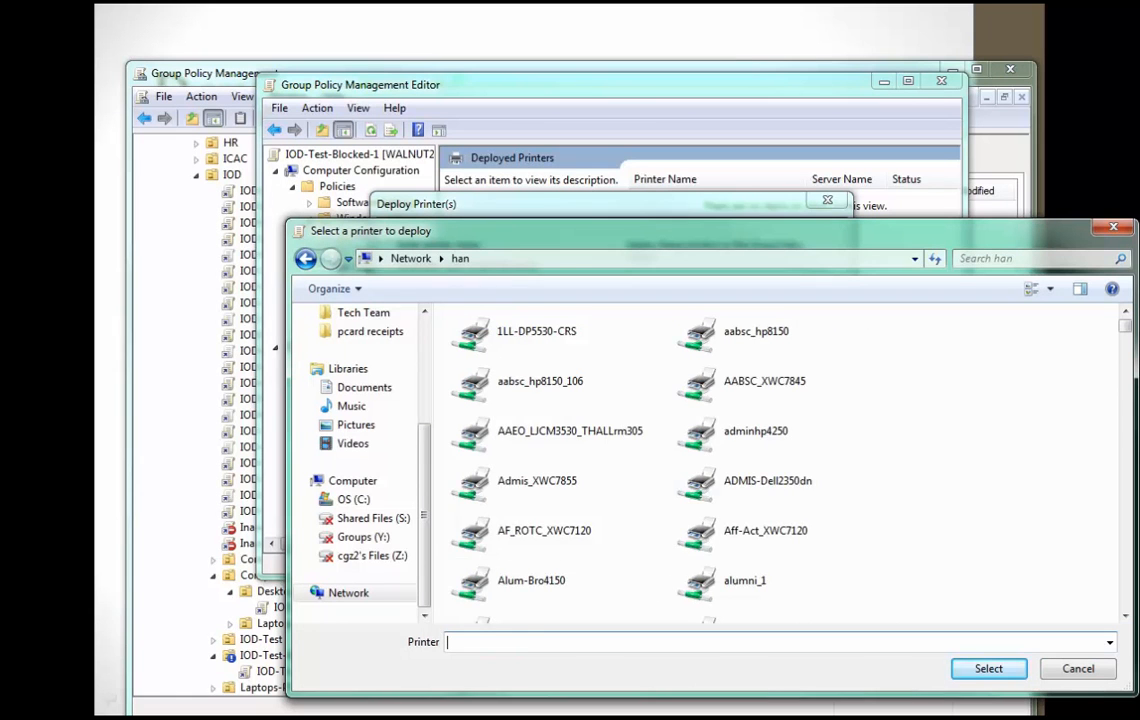
{"action": "left_click", "coordinate": [745, 482]}
{"action": "scroll", "coordinate": [745, 490], "scroll_direction": "down", "scroll_amount": 15}
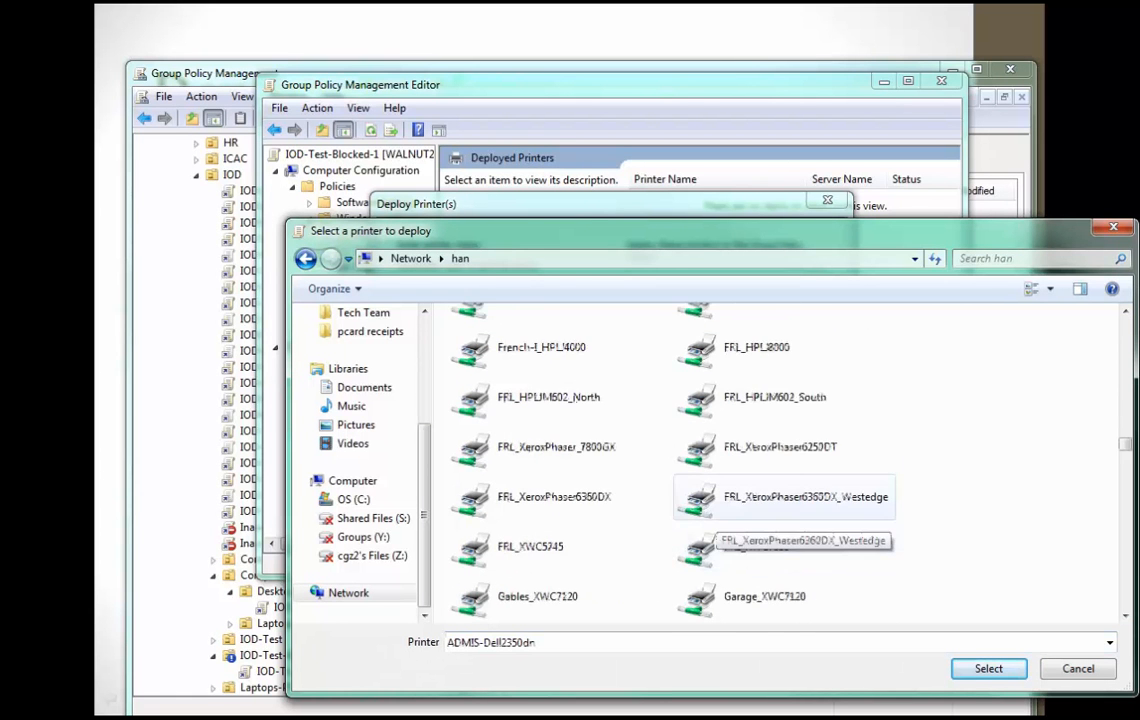
{"action": "scroll", "coordinate": [735, 520], "scroll_direction": "down", "scroll_amount": 5}
{"action": "scroll", "coordinate": [735, 520], "scroll_direction": "down", "scroll_amount": 5}
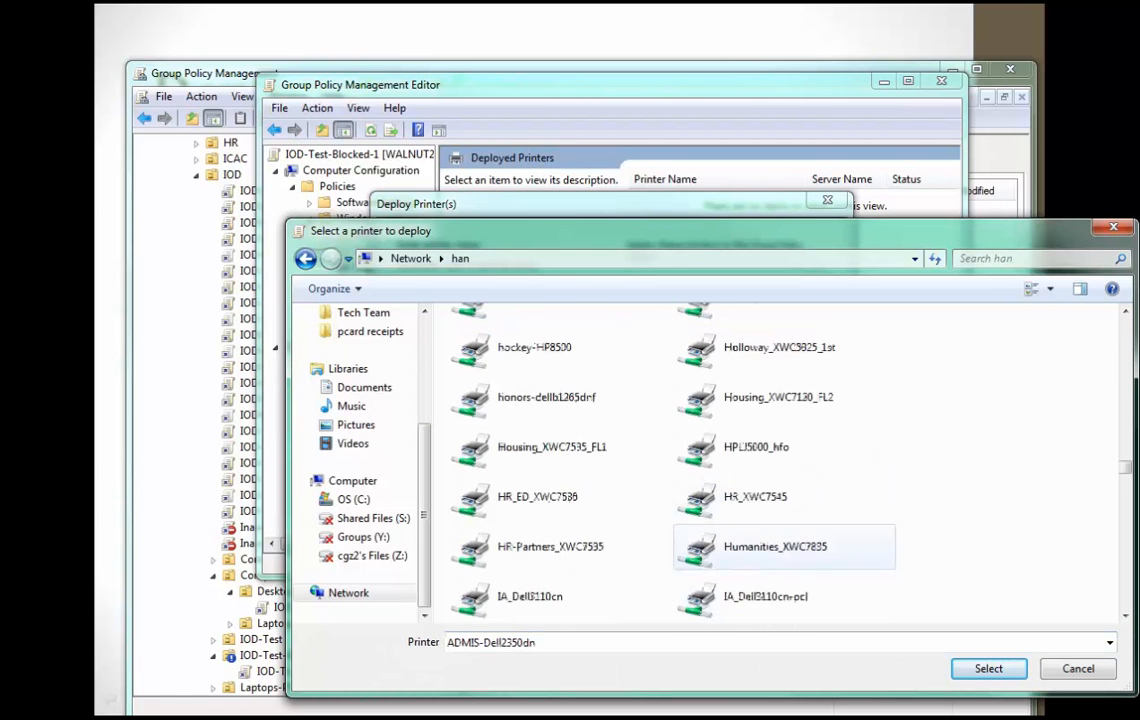
{"action": "scroll", "coordinate": [766, 425], "scroll_direction": "up", "scroll_amount": 2}
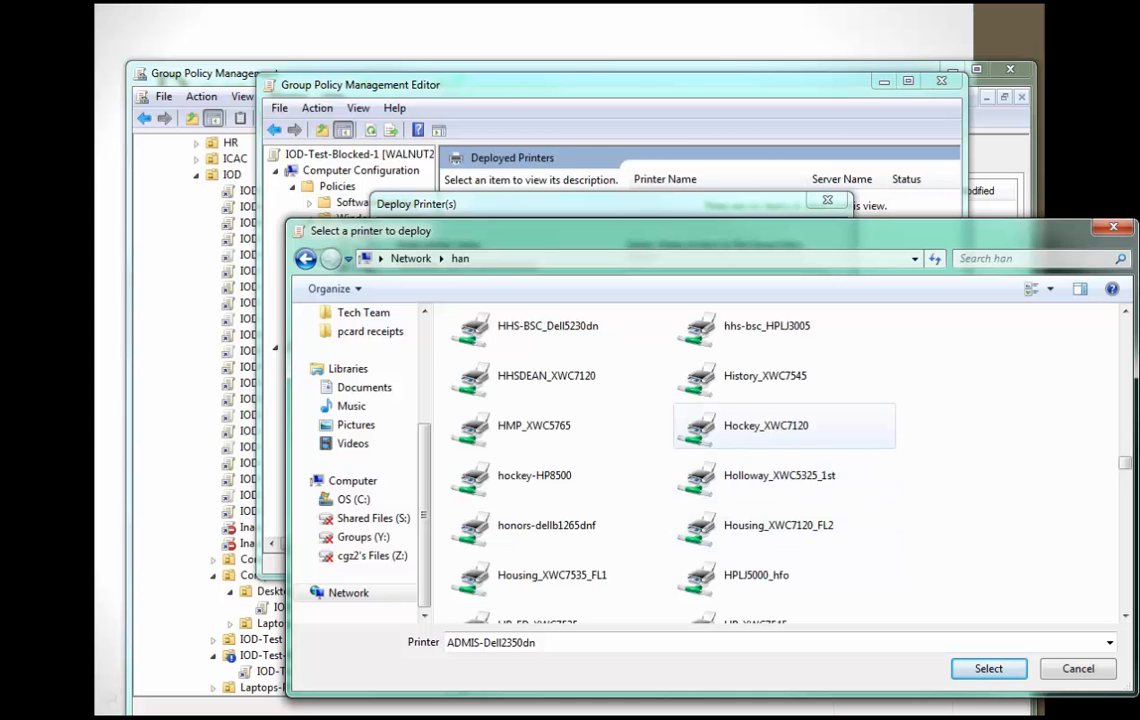
{"action": "double_click", "coordinate": [766, 425]}
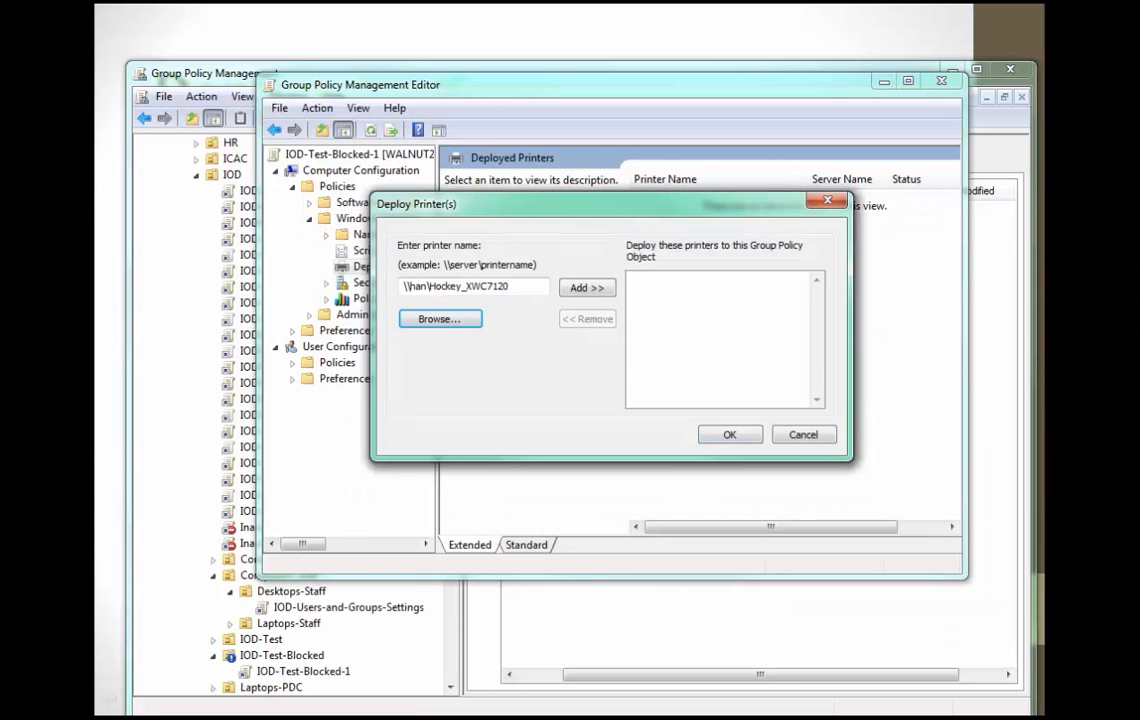
{"action": "left_click", "coordinate": [587, 288]}
{"action": "left_click", "coordinate": [730, 435]}
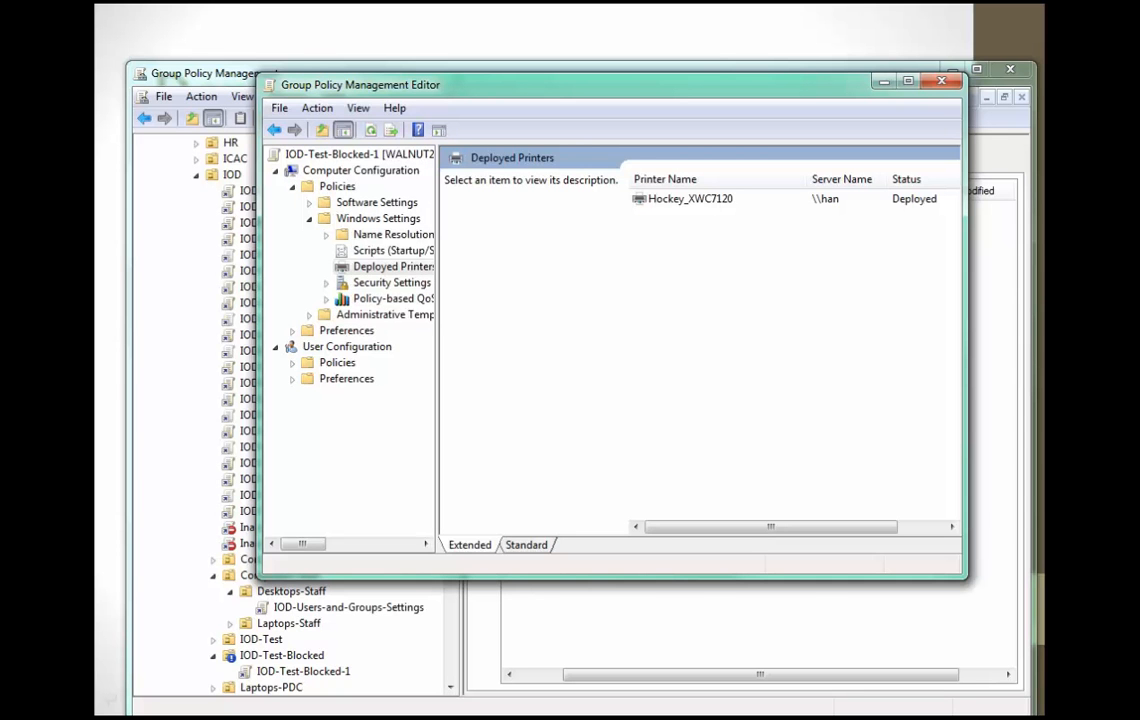
Open the Printers item in the Control Panel Settings of the User Configuration preferences.
{"action": "left_click", "coordinate": [292, 378]}
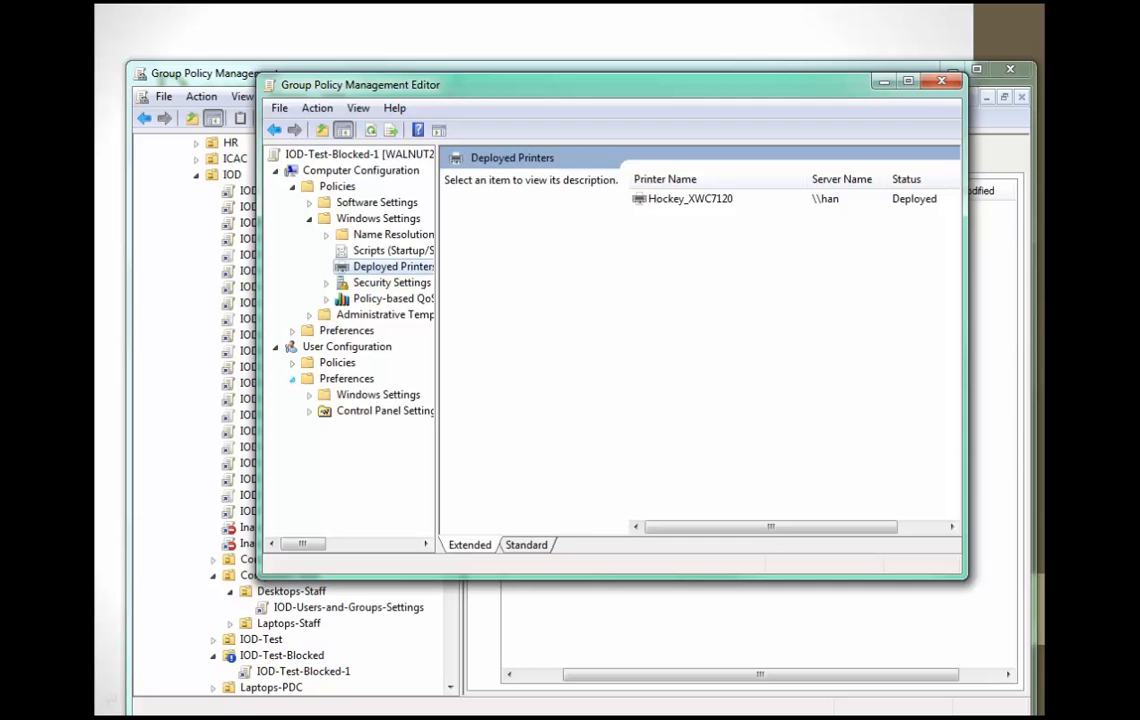
{"action": "left_click", "coordinate": [309, 394]}
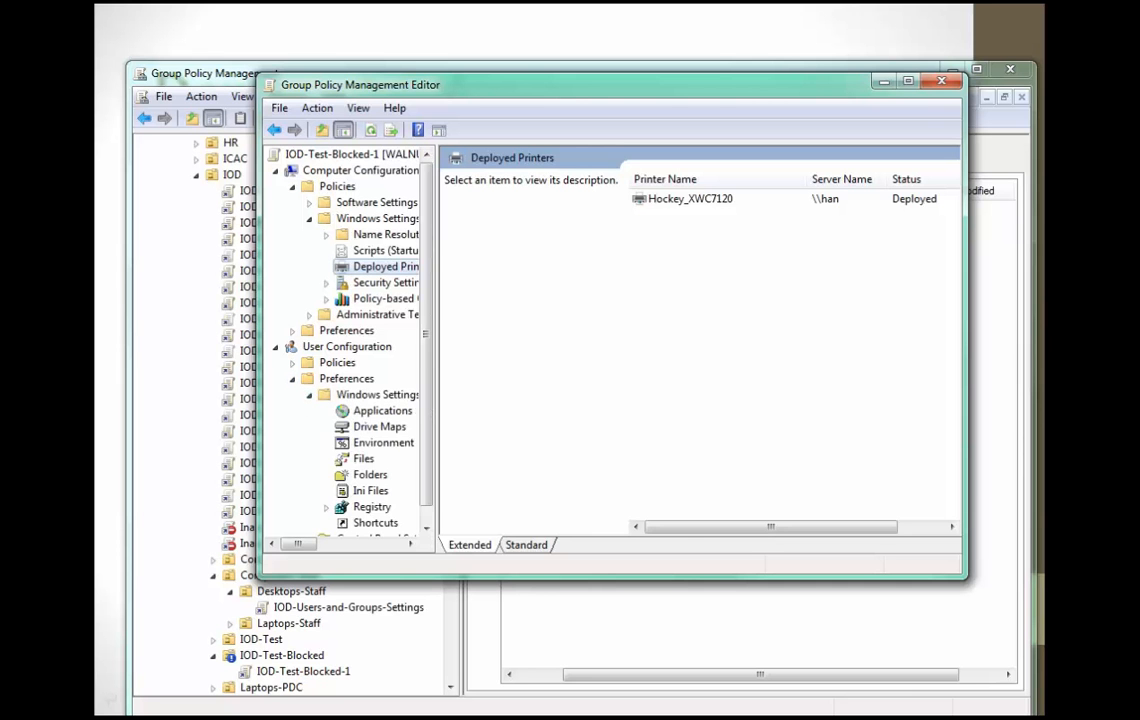
{"action": "left_click", "coordinate": [309, 523]}
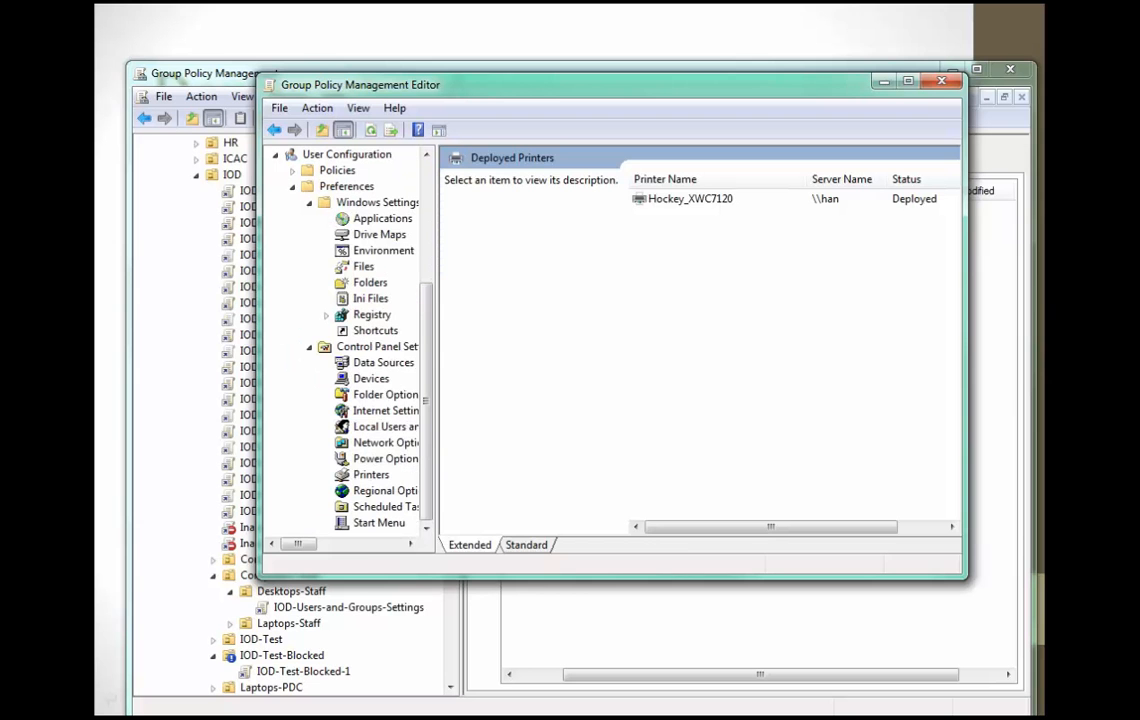
{"action": "left_click", "coordinate": [371, 475]}
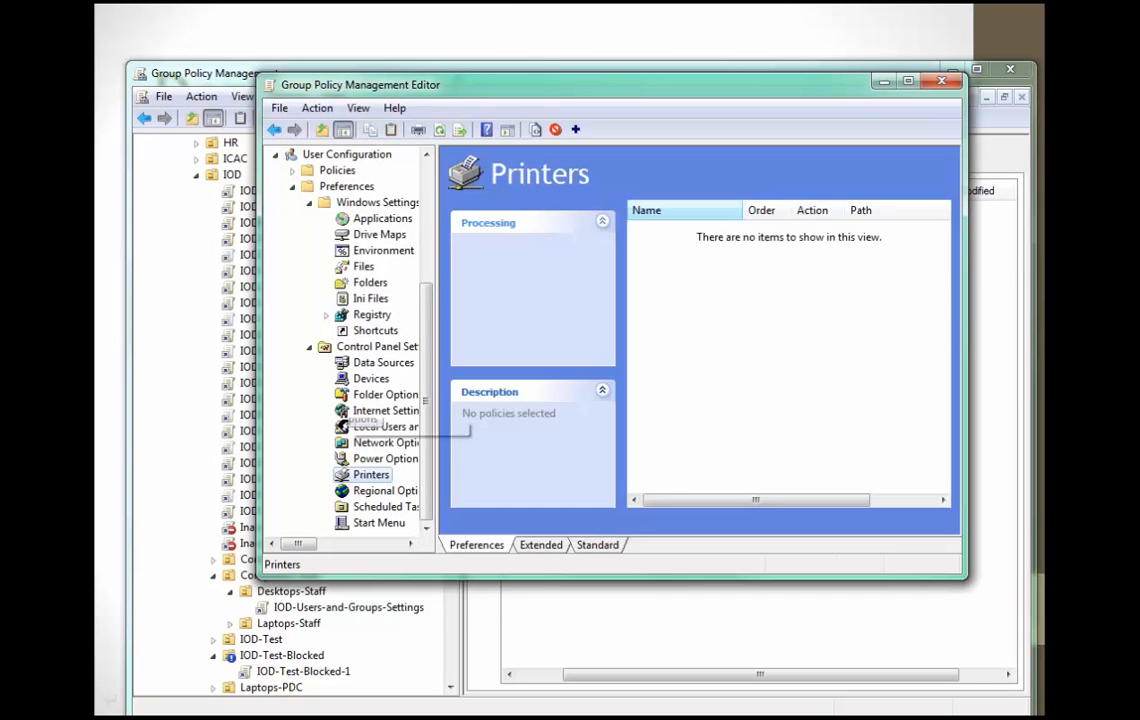
Examine the properties offered for a new TCP/IP printer preference, leaving without creating the printer.
{"action": "right_click", "coordinate": [749, 257]}
{"action": "mouse_move", "coordinate": [790, 267]}
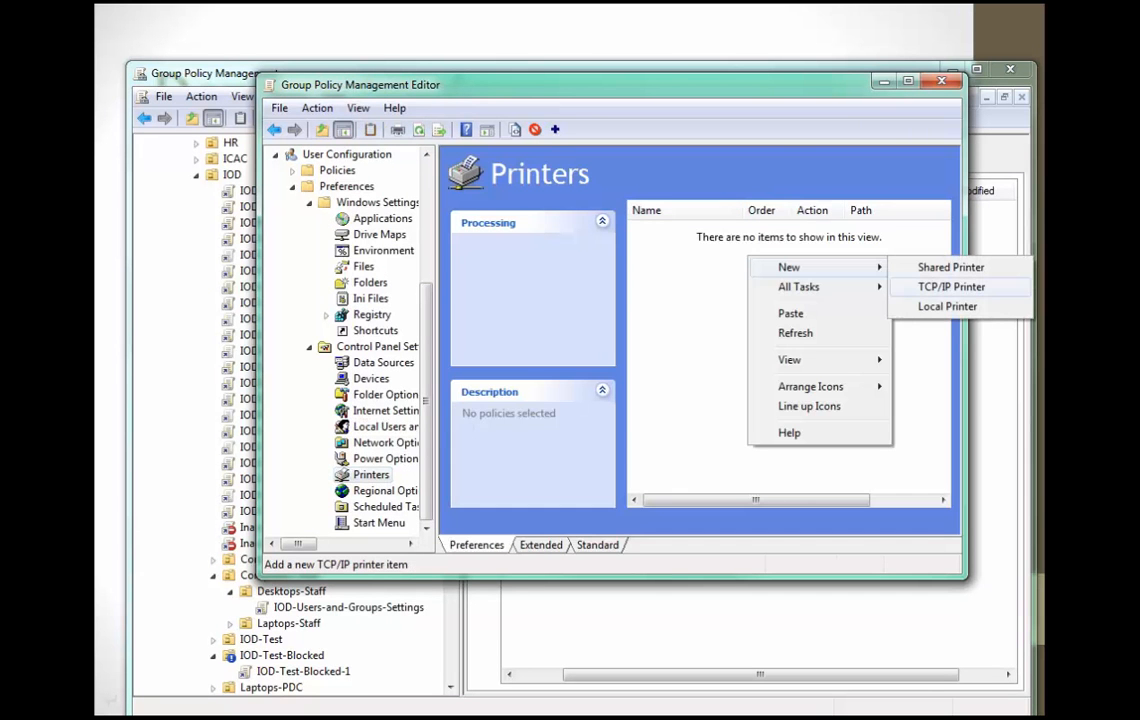
{"action": "left_click", "coordinate": [951, 287]}
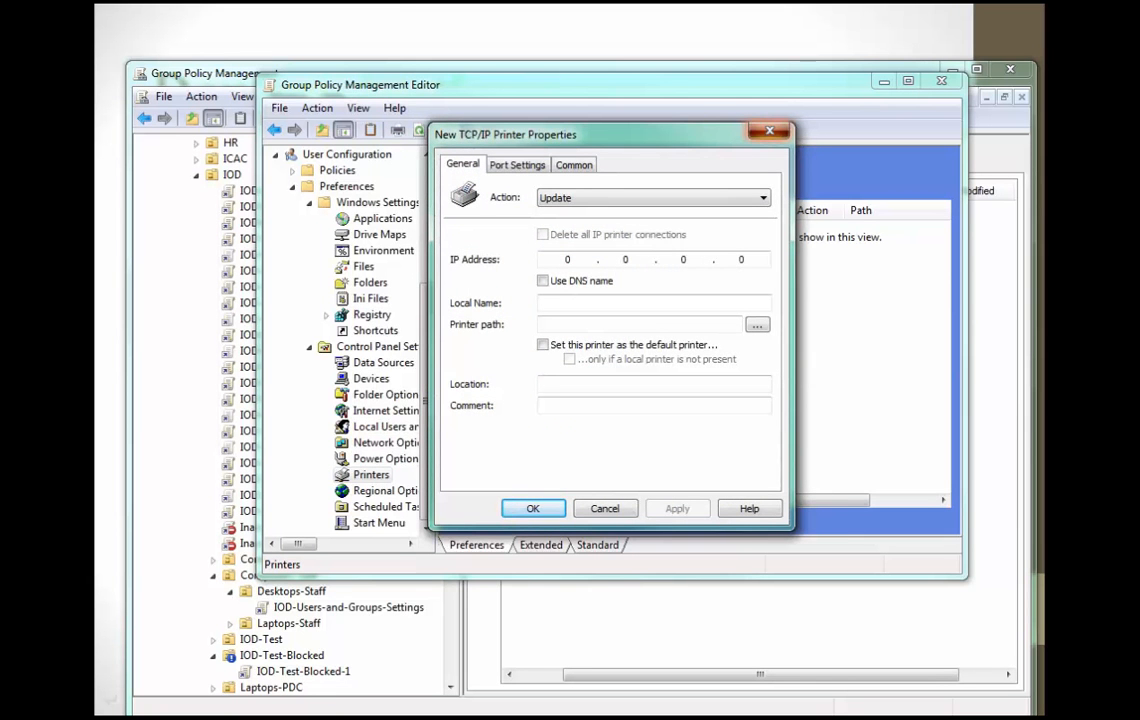
{"action": "left_click", "coordinate": [769, 130]}
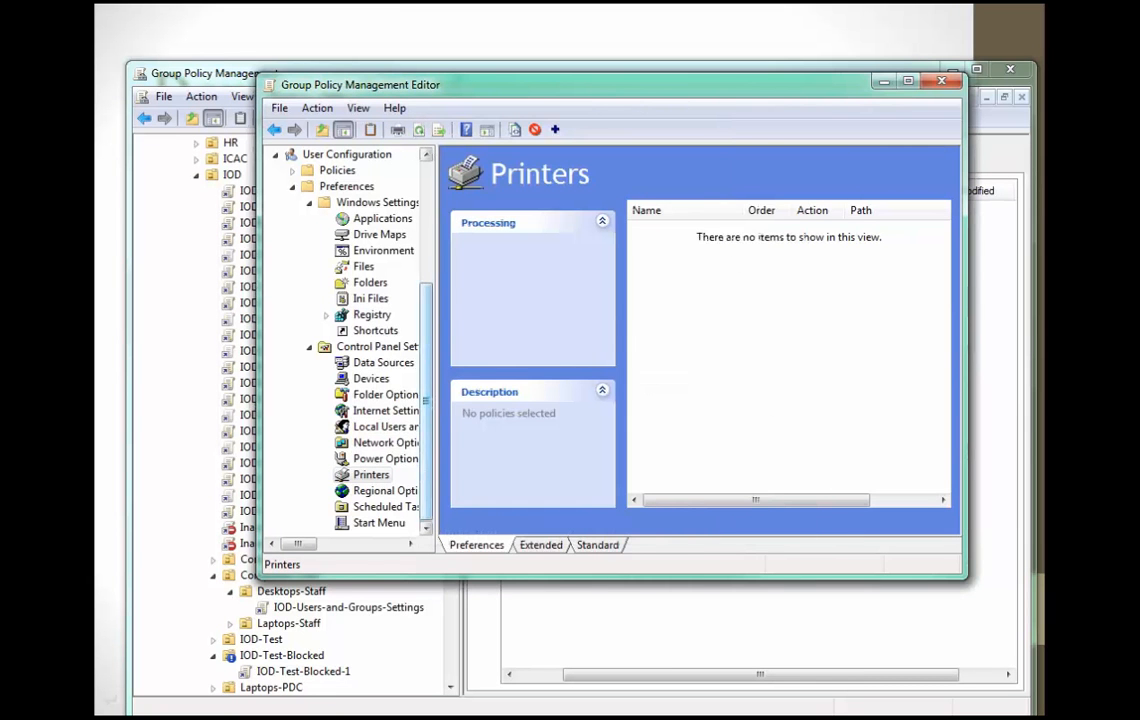
Return to the Deployed Printers list in the Computer Configuration policies to review the deployed printer.
{"action": "scroll", "coordinate": [372, 282], "scroll_direction": "up", "scroll_amount": 4}
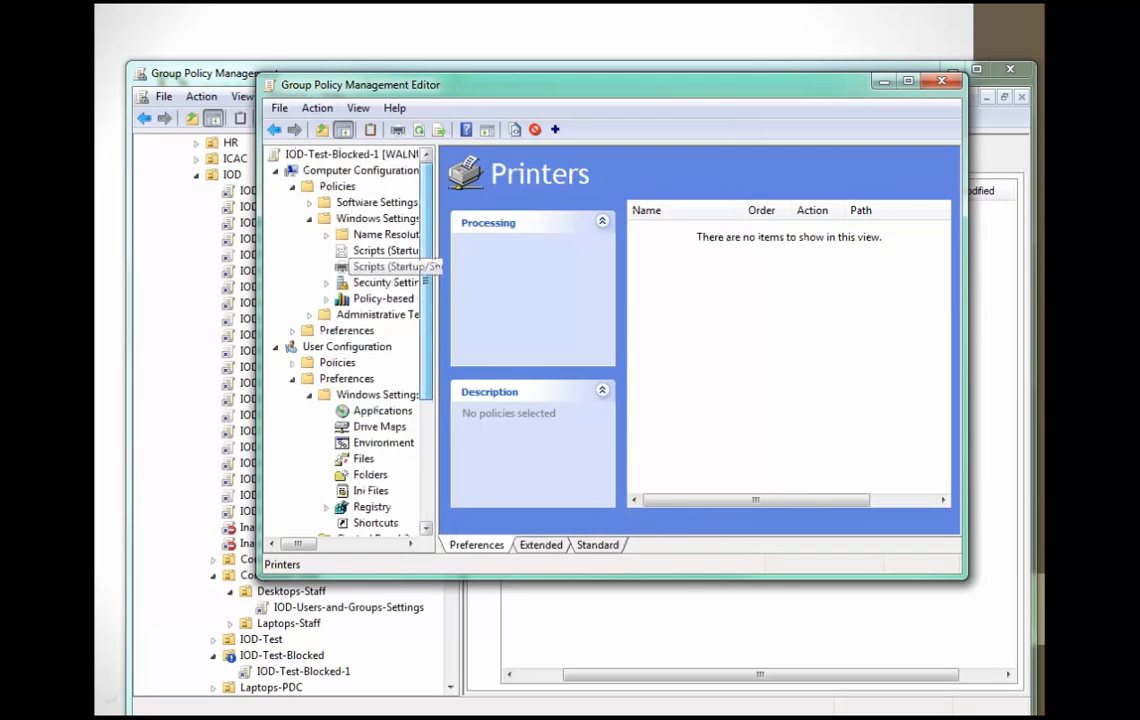
{"action": "left_click", "coordinate": [385, 266]}
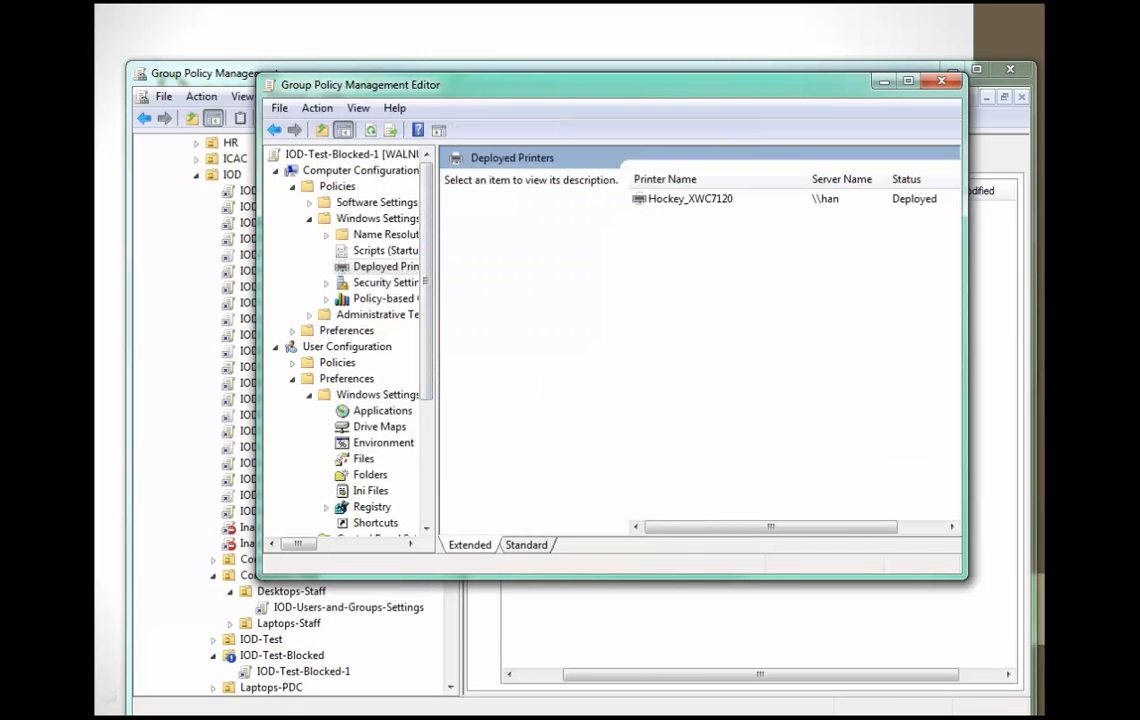
{"action": "left_click_drag", "start_coordinate": [600, 85], "coordinate": [582, 177]}
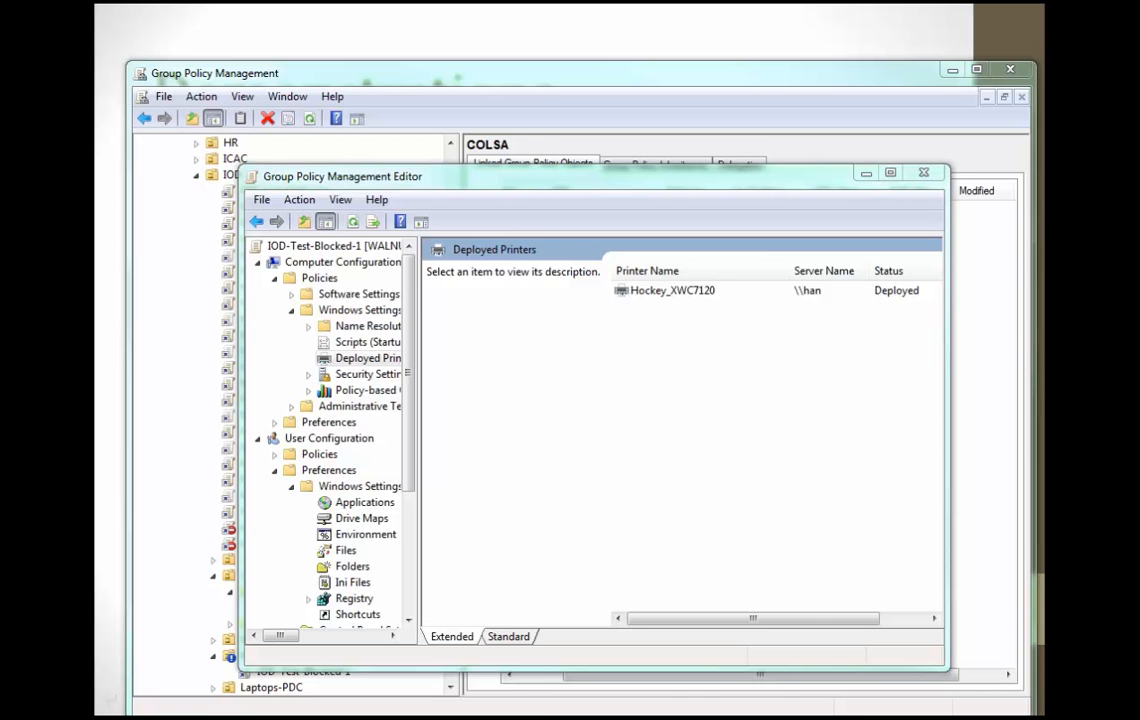
Switch to Firefox, search Google for "deploy lync 2013" and open the TechNet article on deploying Lync Server.
{"action": "left_click_drag", "start_coordinate": [0, 97], "coordinate": [640, 17]}
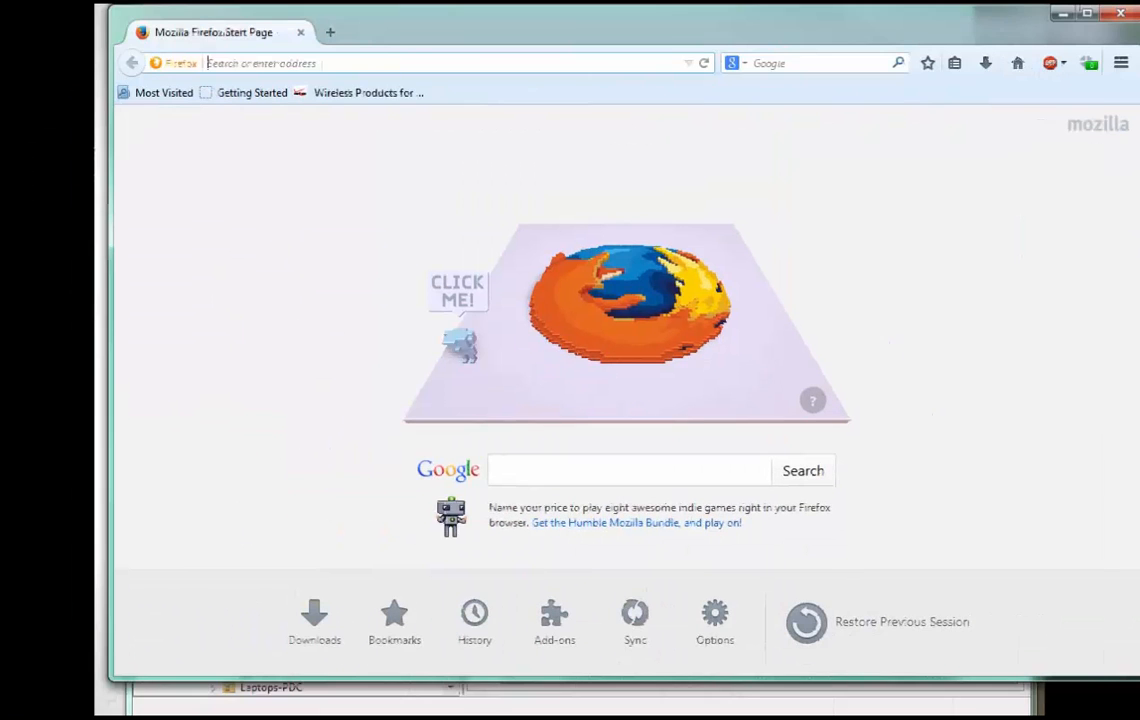
{"action": "double_click", "coordinate": [484, 30]}
{"action": "key", "text": "Tab"}
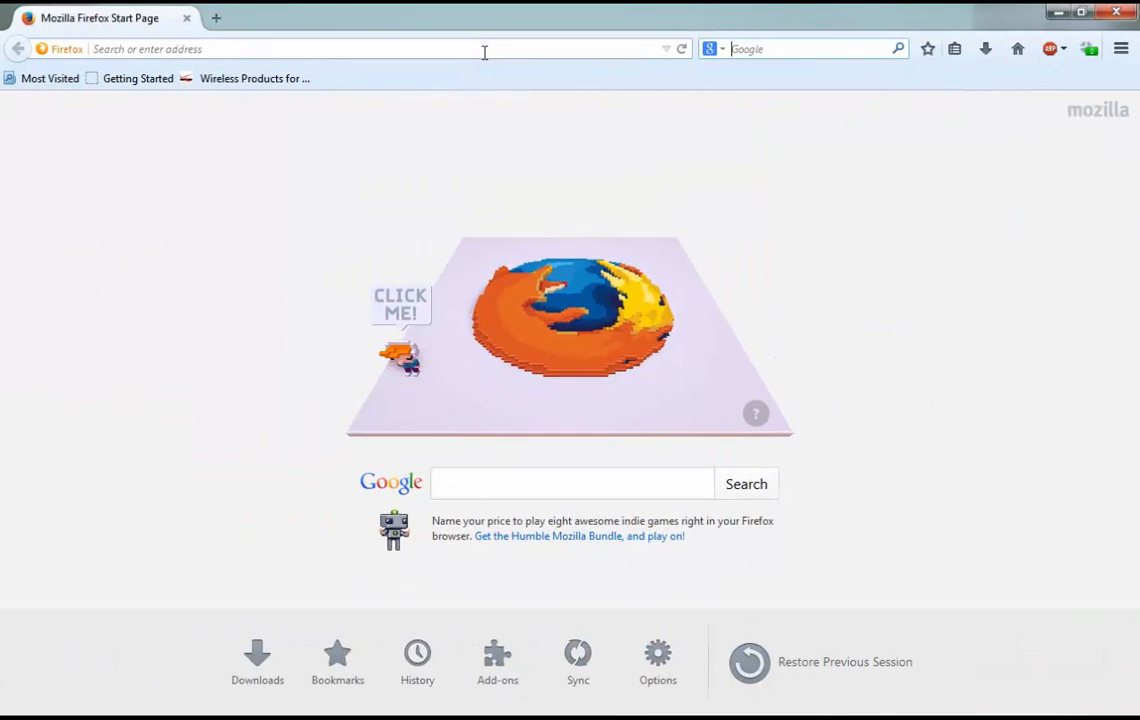
{"action": "type", "text": "deploy "}
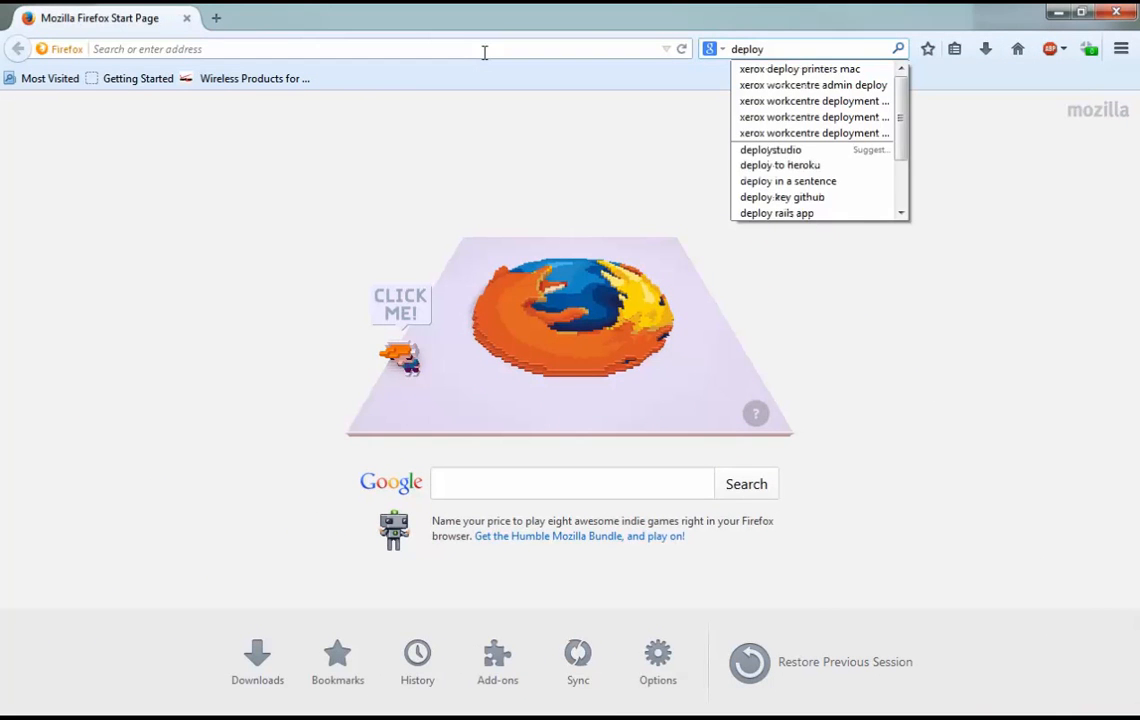
{"action": "type", "text": "lync 2013"}
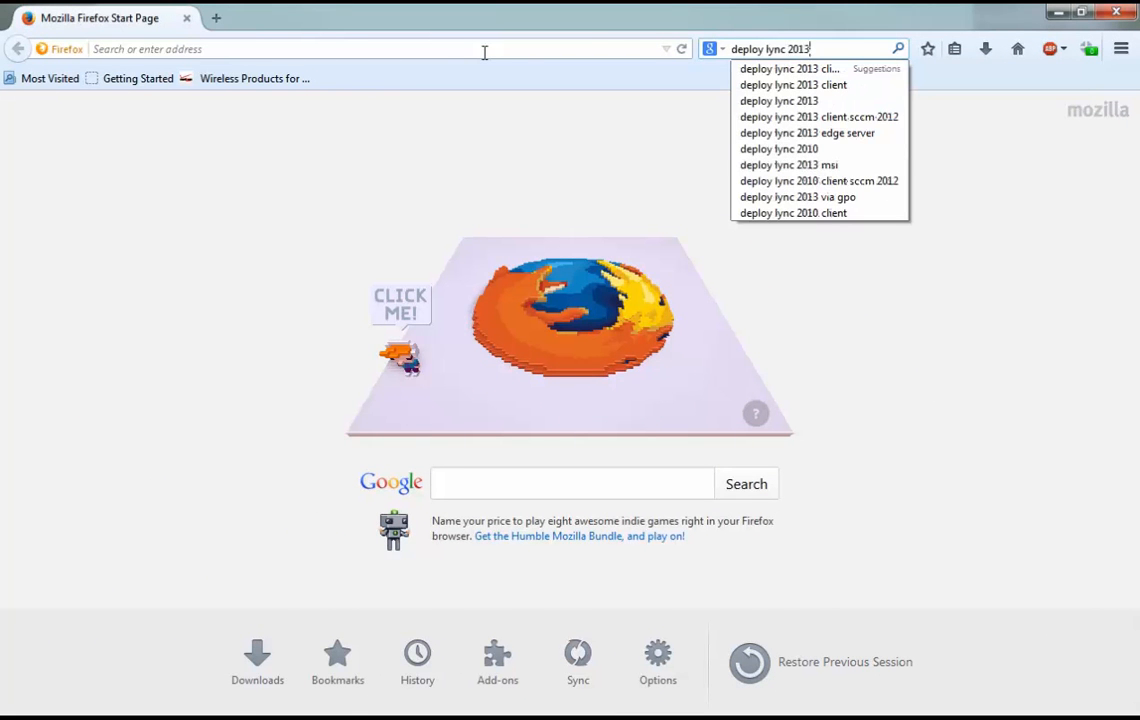
{"action": "key", "text": "Return"}
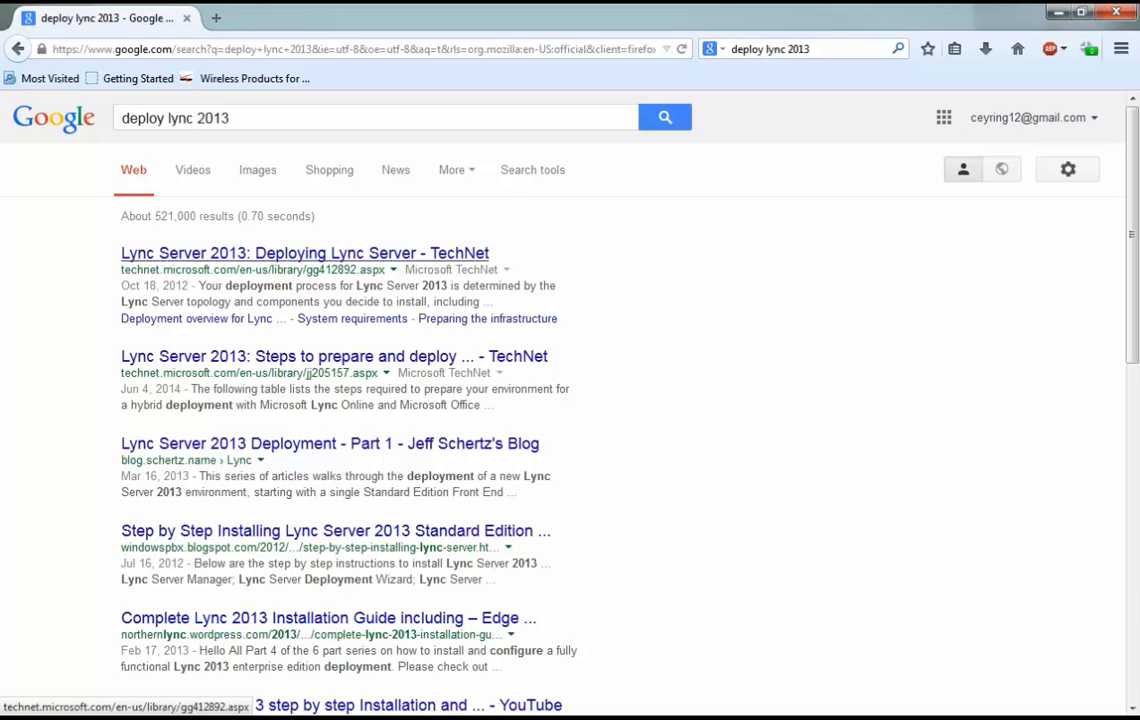
{"action": "left_click", "coordinate": [305, 253]}
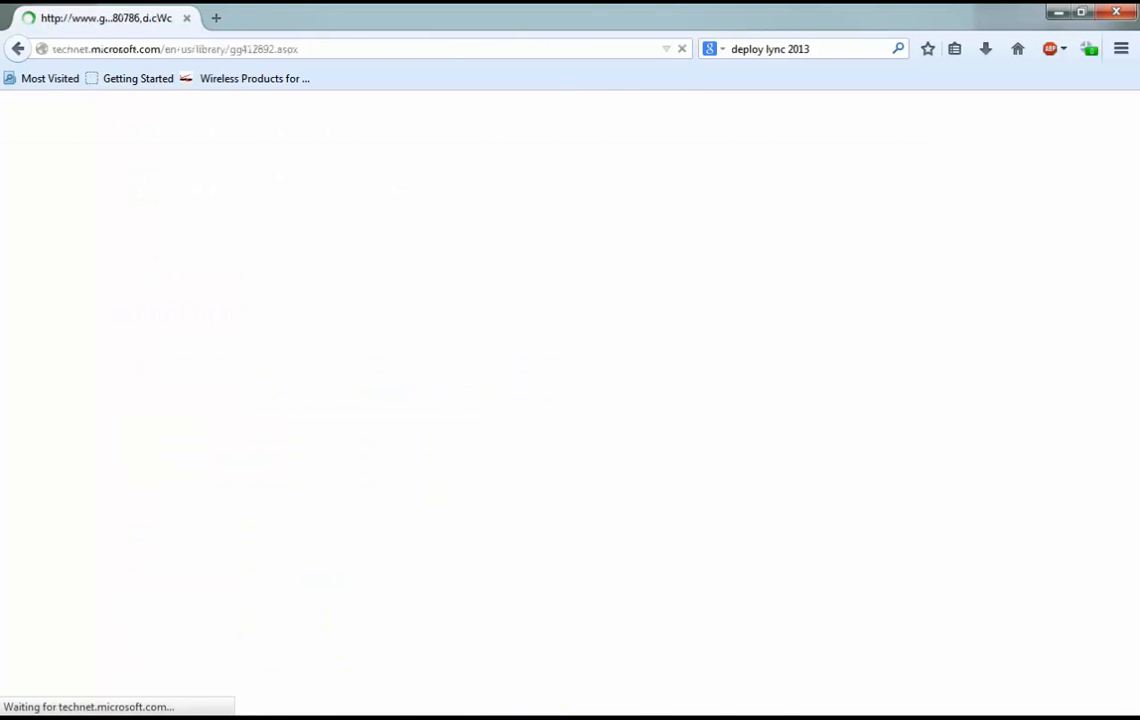
{"action": "scroll", "coordinate": [438, 433], "scroll_direction": "down", "scroll_amount": 5}
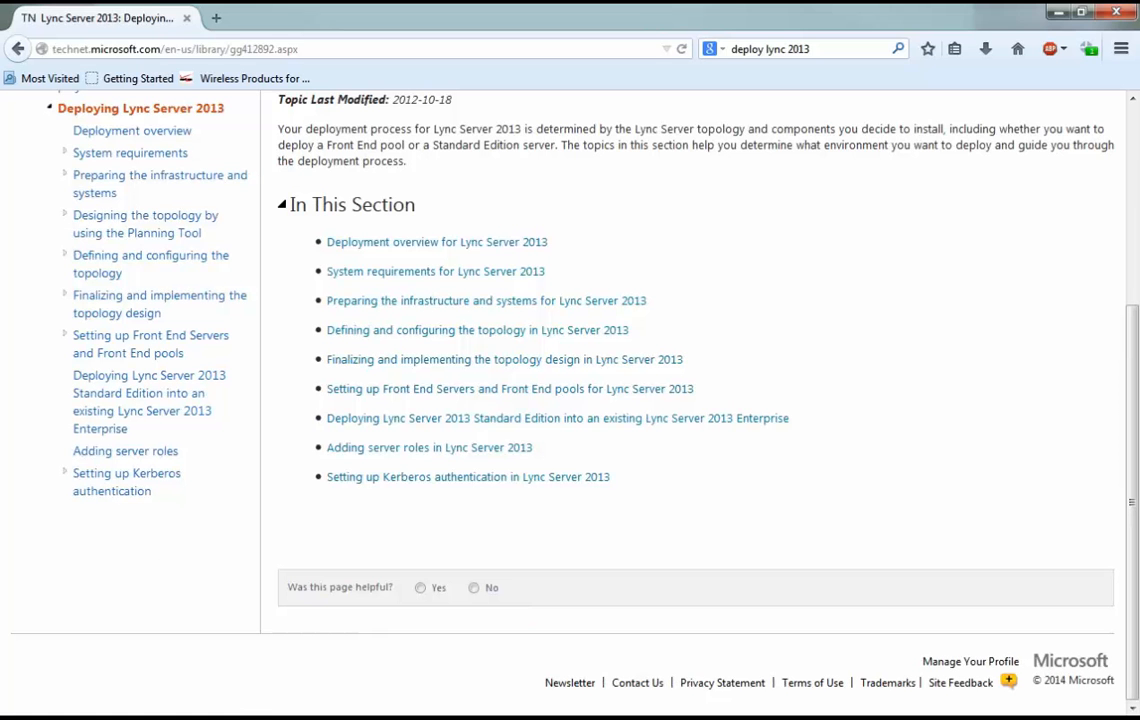
Open the topic on deploying Lync Server 2013 Standard Edition into an existing Enterprise deployment and skim its procedure.
{"action": "left_click", "coordinate": [140, 411]}
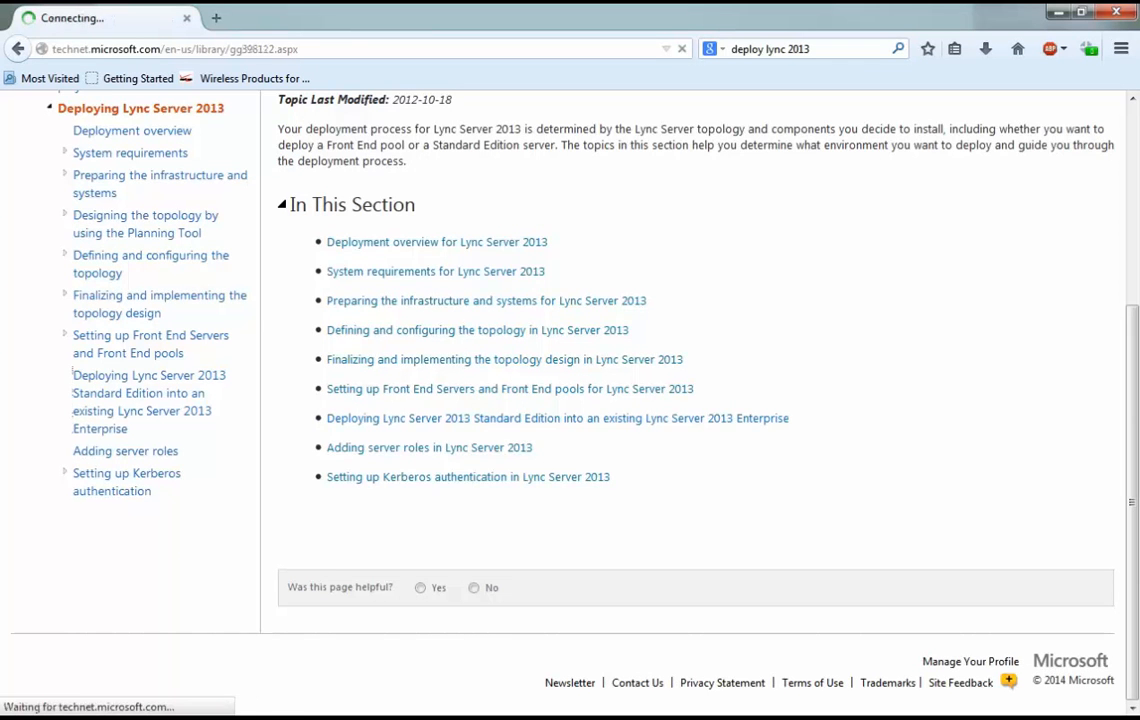
{"action": "scroll", "coordinate": [570, 400], "scroll_direction": "down", "scroll_amount": 5}
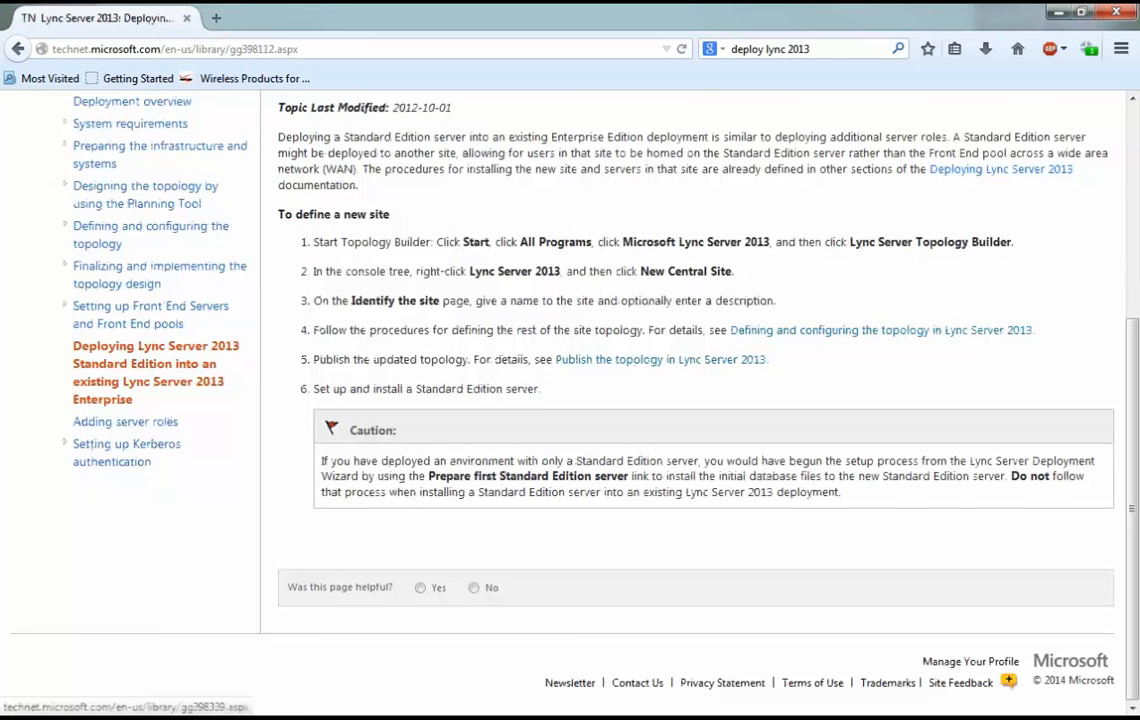
{"action": "scroll", "coordinate": [105, 390], "scroll_direction": "up", "scroll_amount": 4}
Search Google for "deploy lync 2013 via group policy" and open the TechNet wiki article Deploy Lync Client Using Group Policy.
{"action": "left_click", "coordinate": [863, 47]}
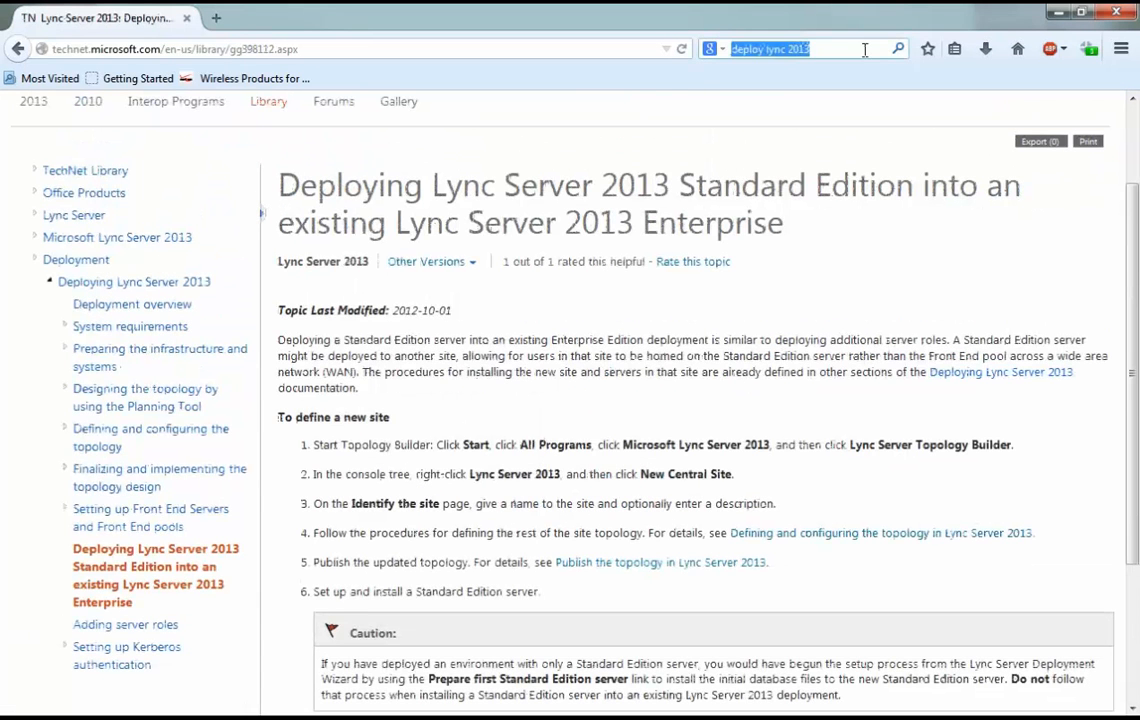
{"action": "left_click", "coordinate": [865, 48]}
{"action": "type", "text": "via group policy"}
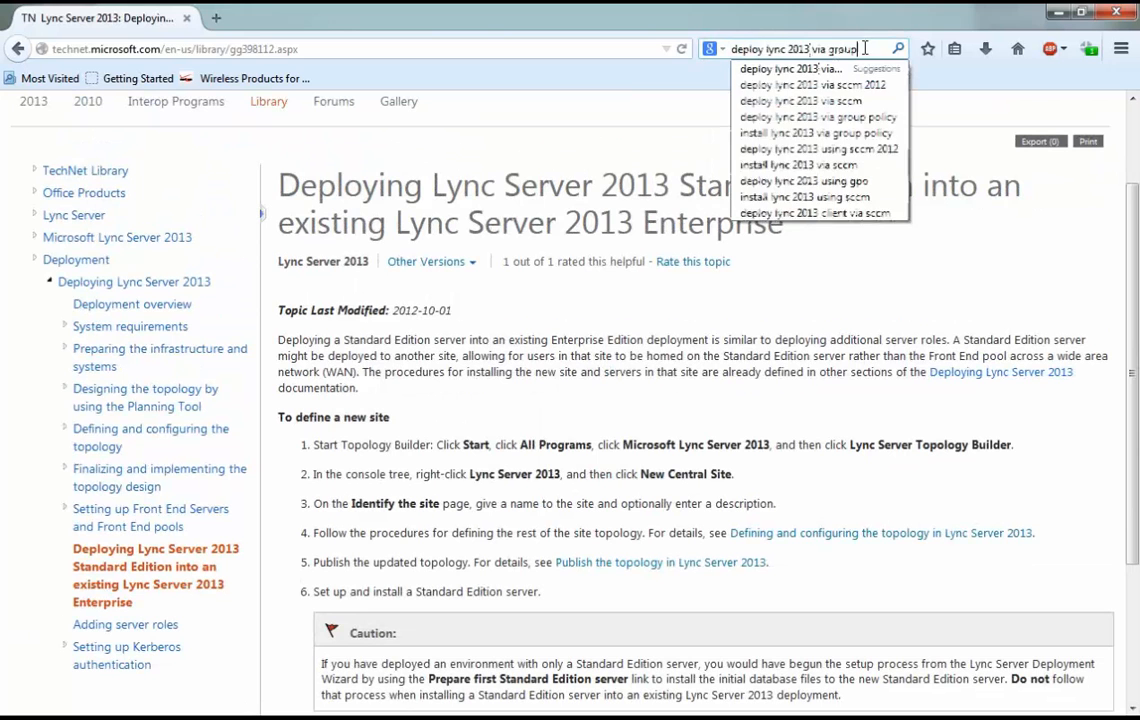
{"action": "key", "text": "Return"}
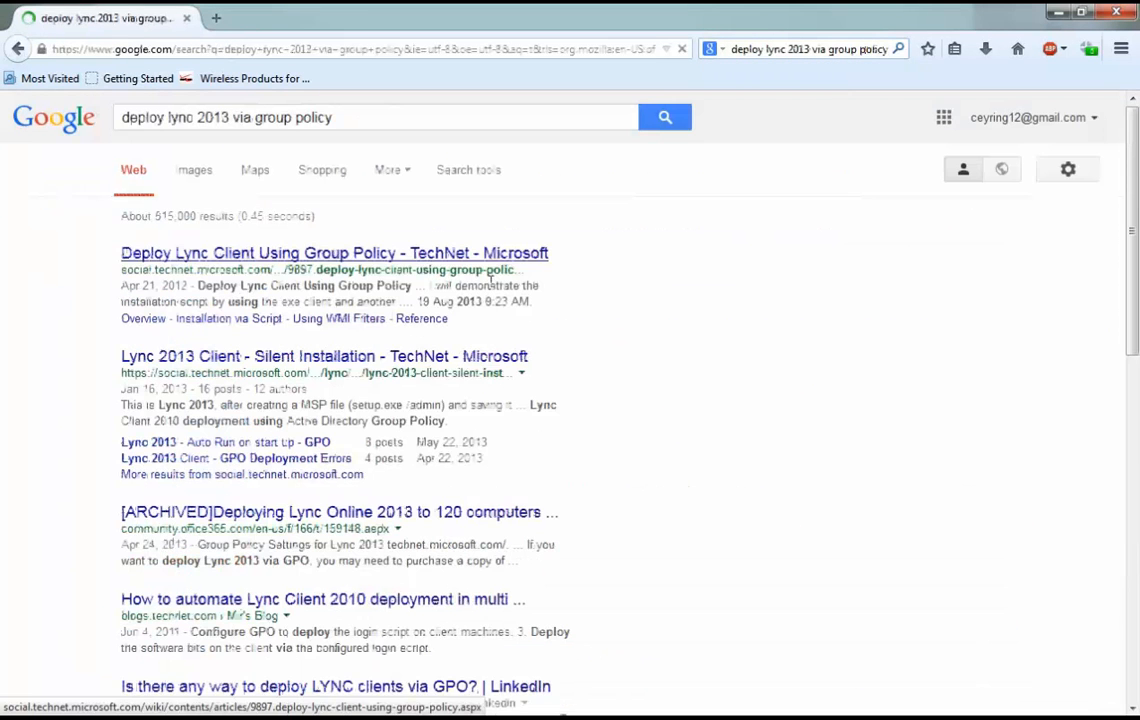
{"action": "left_click", "coordinate": [320, 254]}
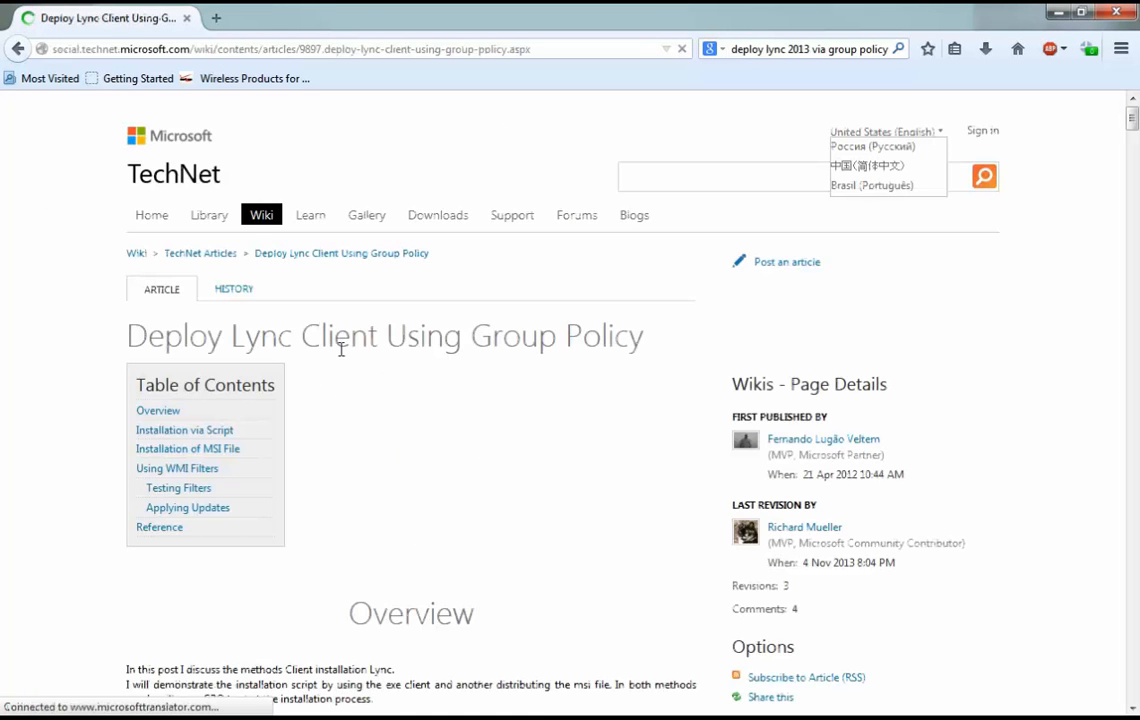
Read the article's Installation via Script section, from sharing the folder to creating the batch file and policy.
{"action": "scroll", "coordinate": [318, 325], "scroll_direction": "down", "scroll_amount": 8}
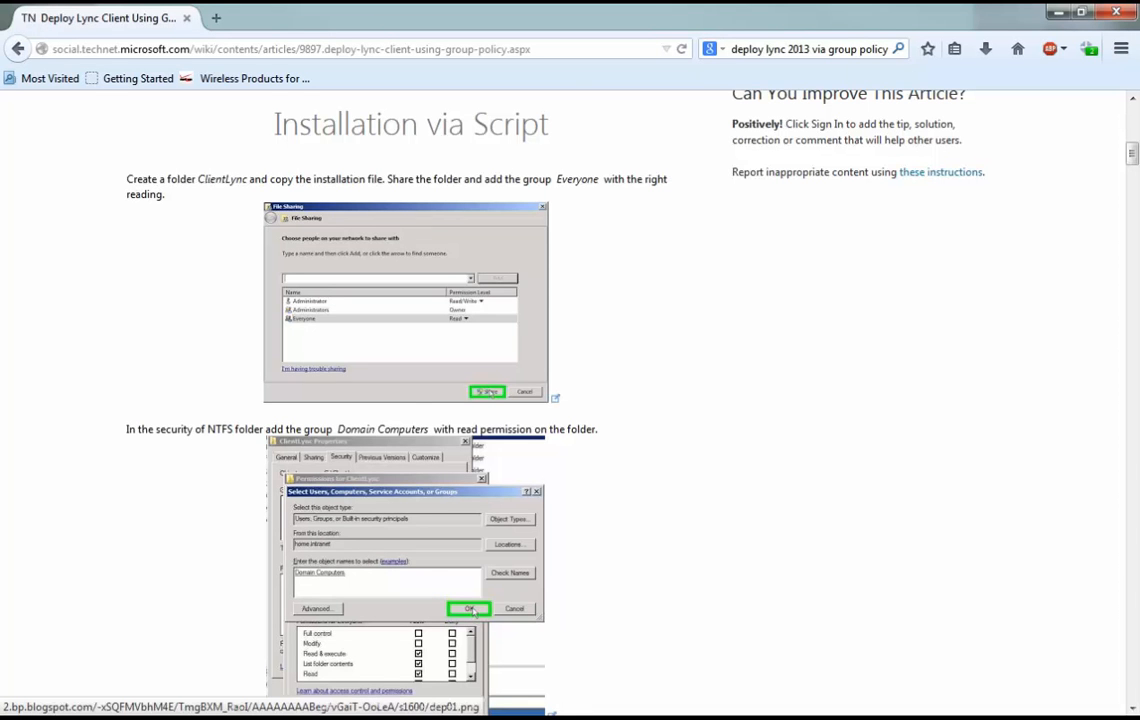
{"action": "scroll", "coordinate": [405, 480], "scroll_direction": "down", "scroll_amount": 2}
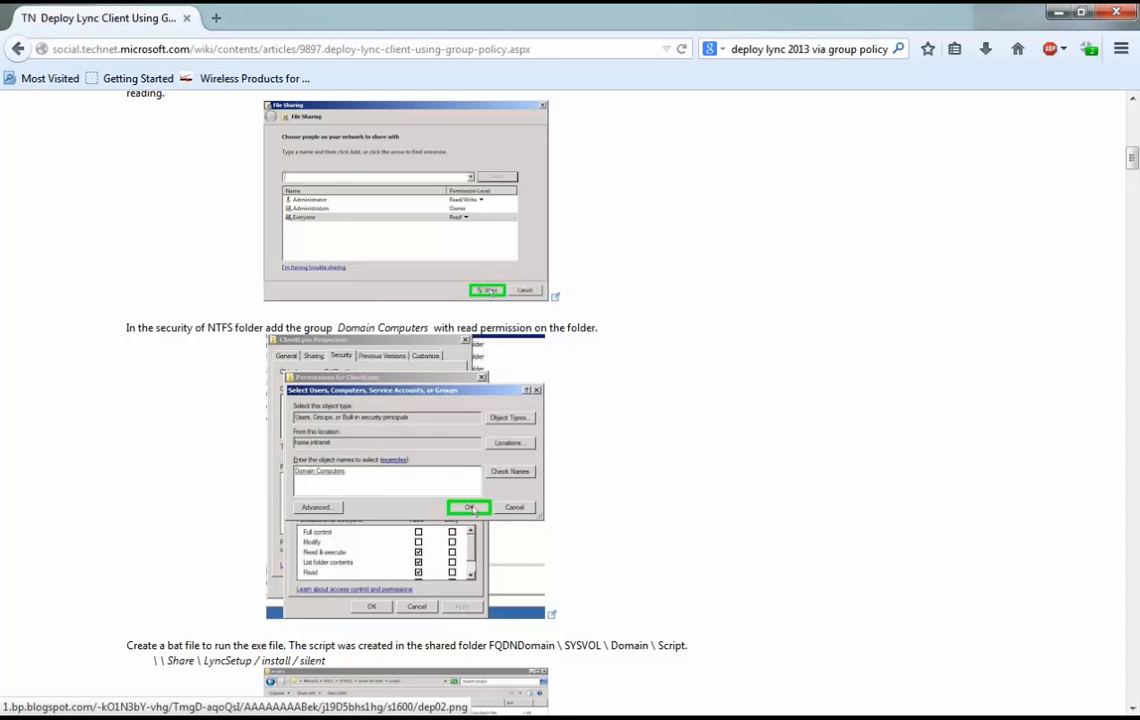
{"action": "scroll", "coordinate": [374, 387], "scroll_direction": "down", "scroll_amount": 6}
{"action": "scroll", "coordinate": [374, 387], "scroll_direction": "up", "scroll_amount": 2}
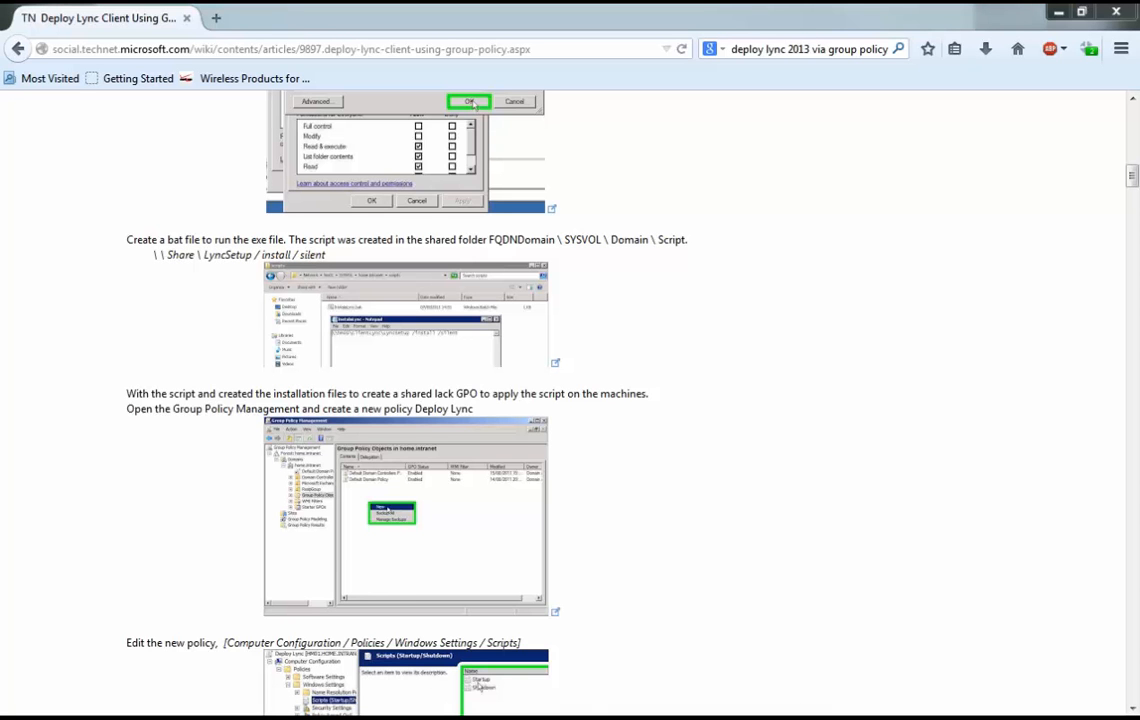
Switch to the Group Policy Management Editor and expand the Computer Configuration policies and both preferences branches, Windows Settings and Control Panel Settings.
{"action": "key", "text": "alt+Tab"}
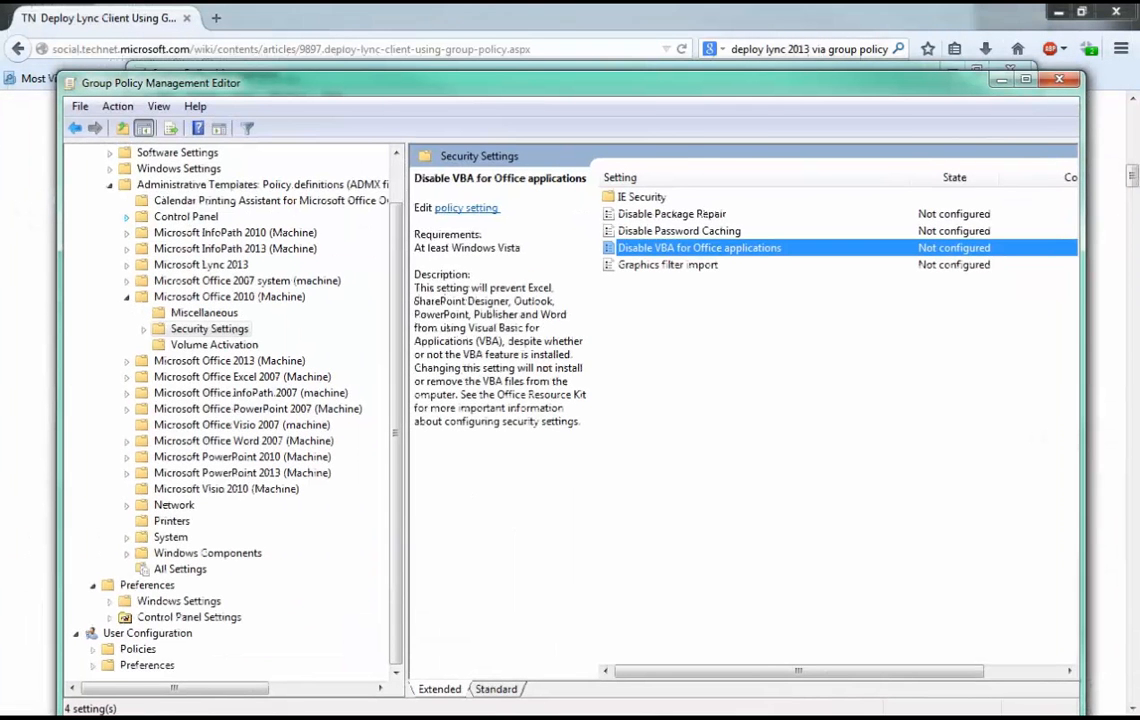
{"action": "left_click", "coordinate": [250, 200]}
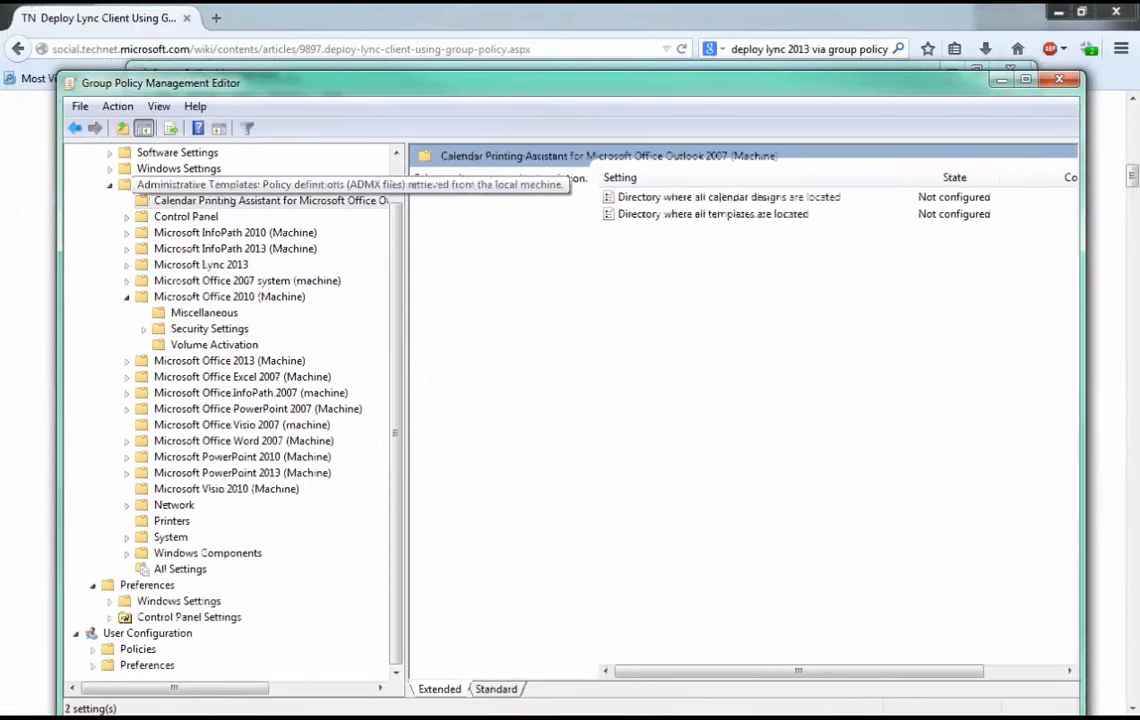
{"action": "scroll", "coordinate": [250, 186], "scroll_direction": "up", "scroll_amount": 1}
{"action": "left_click", "coordinate": [93, 184]}
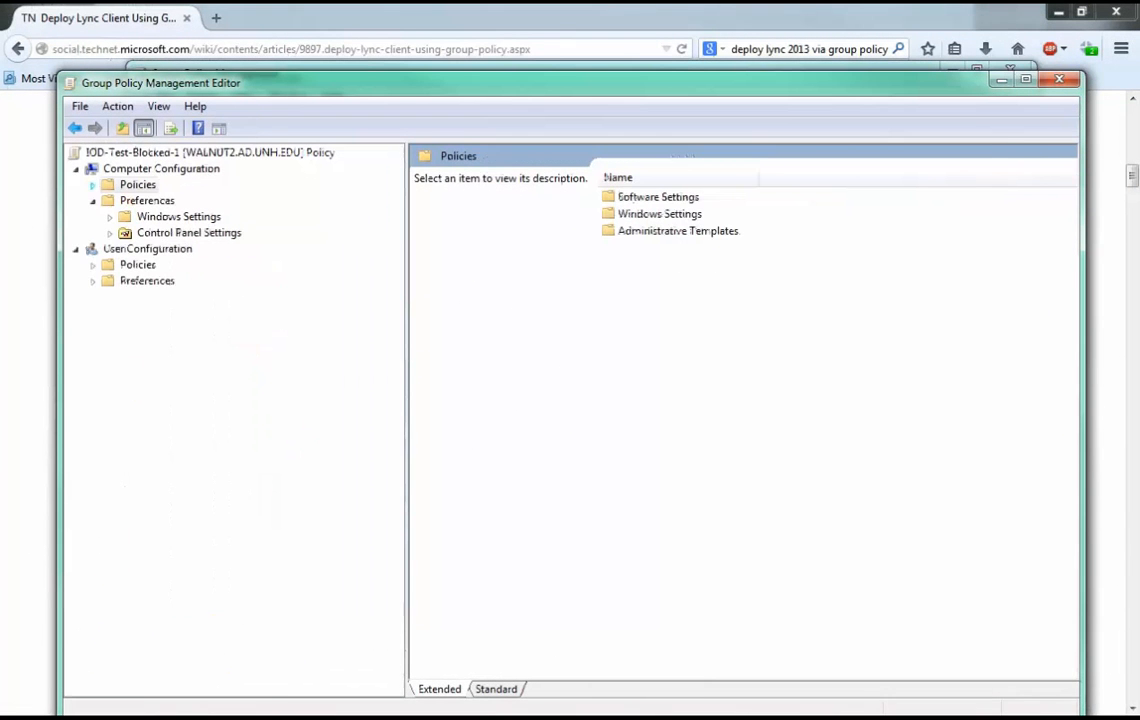
{"action": "left_click", "coordinate": [93, 184]}
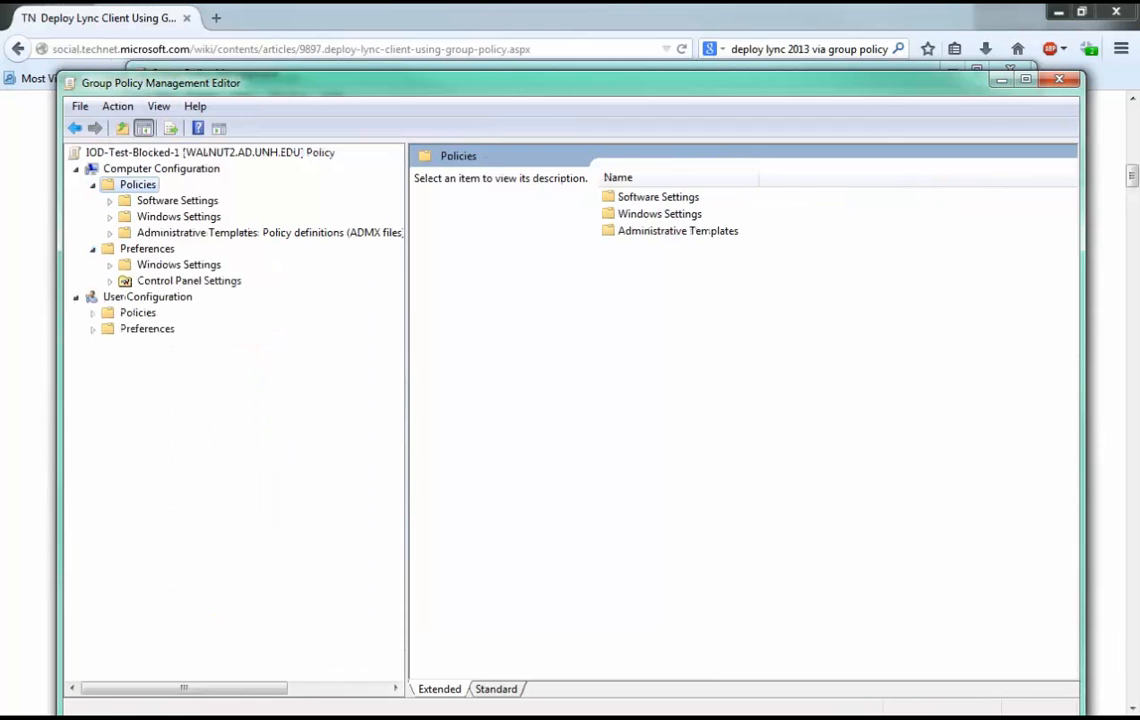
{"action": "left_click", "coordinate": [110, 265]}
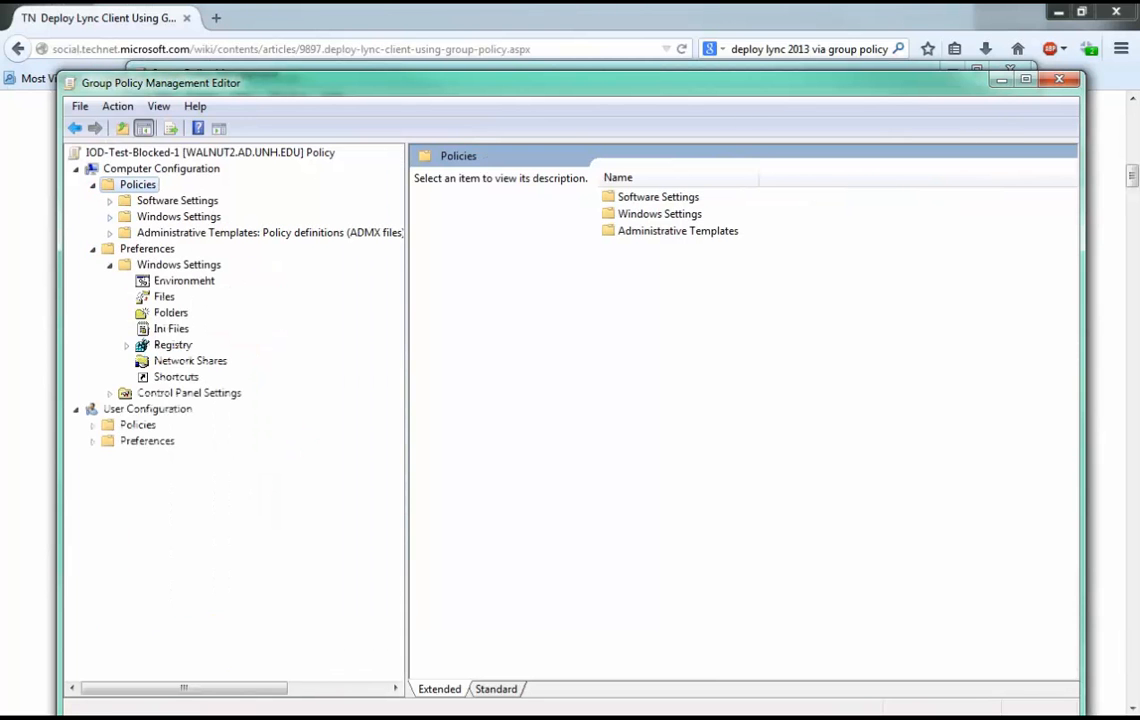
{"action": "left_click", "coordinate": [110, 393]}
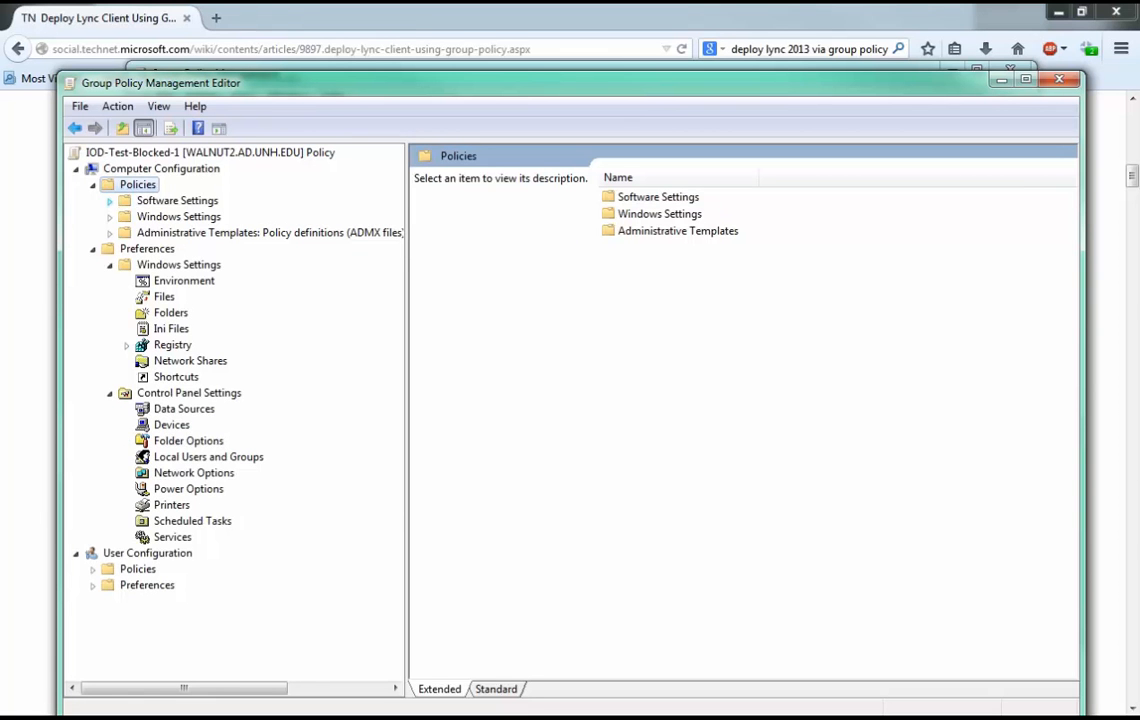
Open Scripts (Startup/Shutdown) in the computer policies and view the Startup script properties, leaving without adding a script.
{"action": "left_click", "coordinate": [110, 200]}
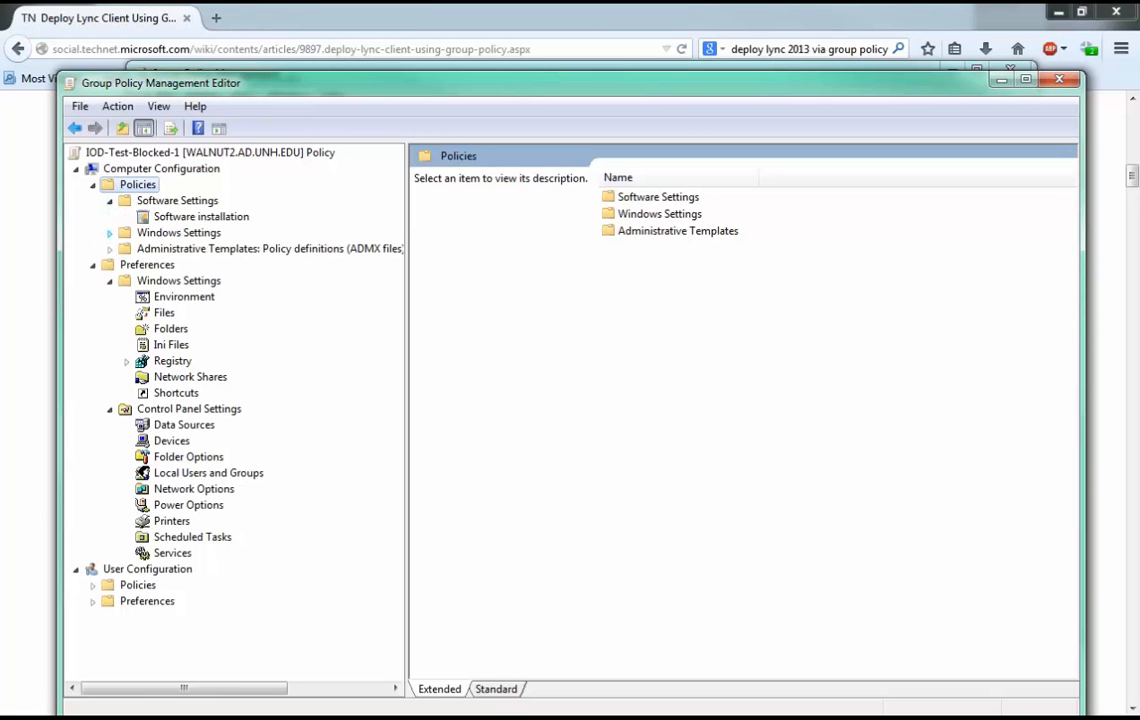
{"action": "left_click", "coordinate": [110, 232]}
{"action": "left_click", "coordinate": [217, 264]}
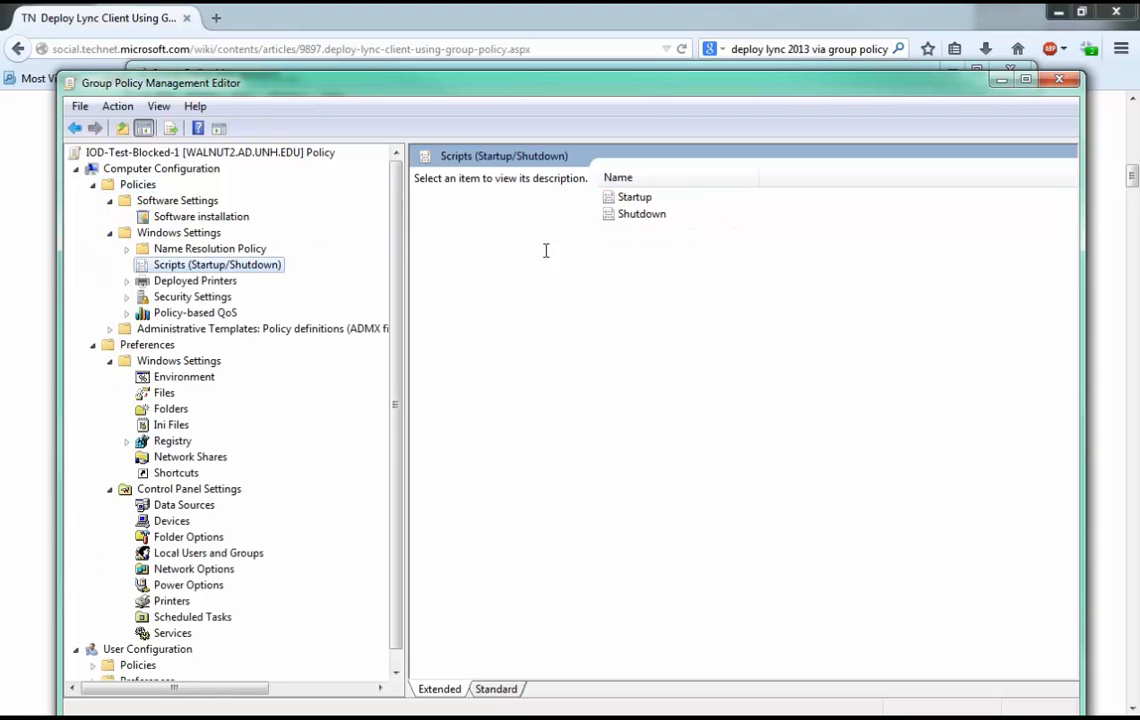
{"action": "double_click", "coordinate": [630, 196]}
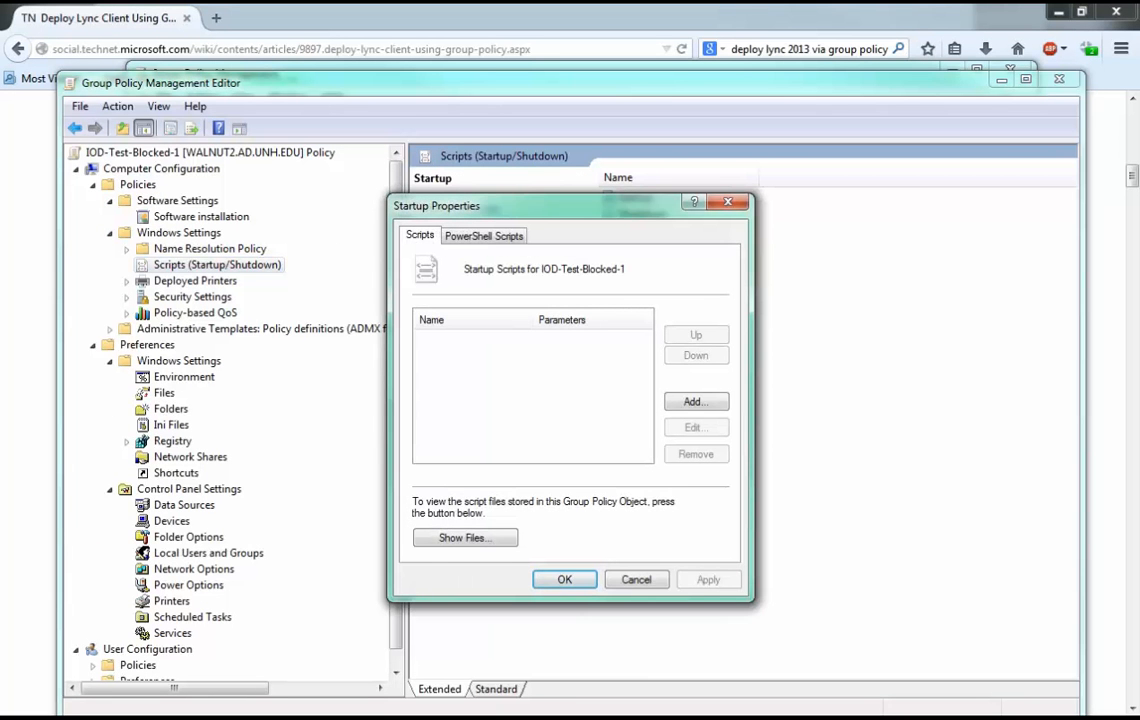
{"action": "left_click", "coordinate": [636, 579]}
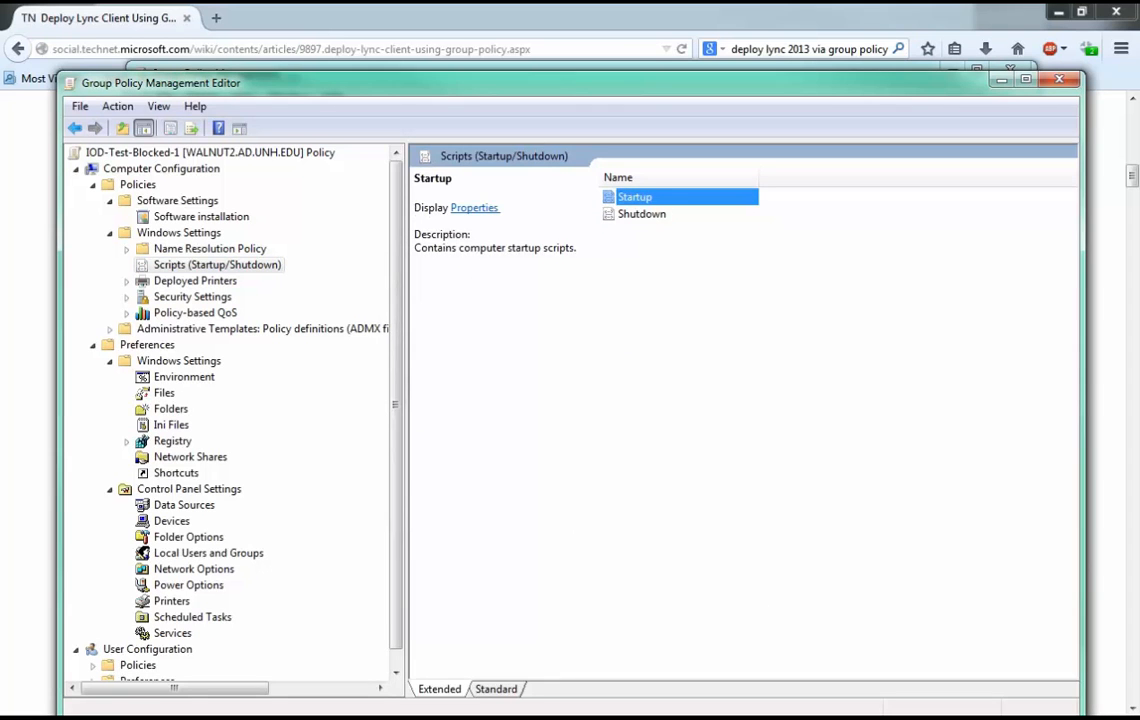
{"action": "left_click_drag", "start_coordinate": [600, 83], "coordinate": [583, 87]}
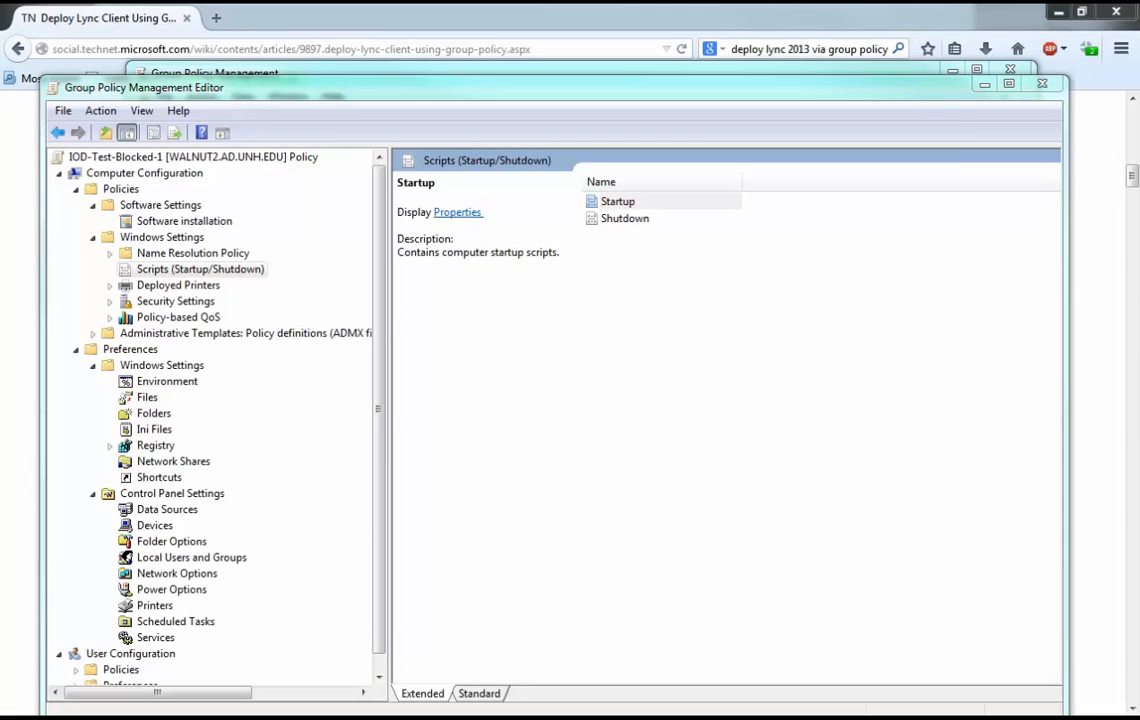
Switch to Windows Explorer and look through the Downloads folder for an installer package.
{"action": "left_click_drag", "start_coordinate": [0, 130], "coordinate": [480, 141]}
{"action": "left_click", "coordinate": [470, 172]}
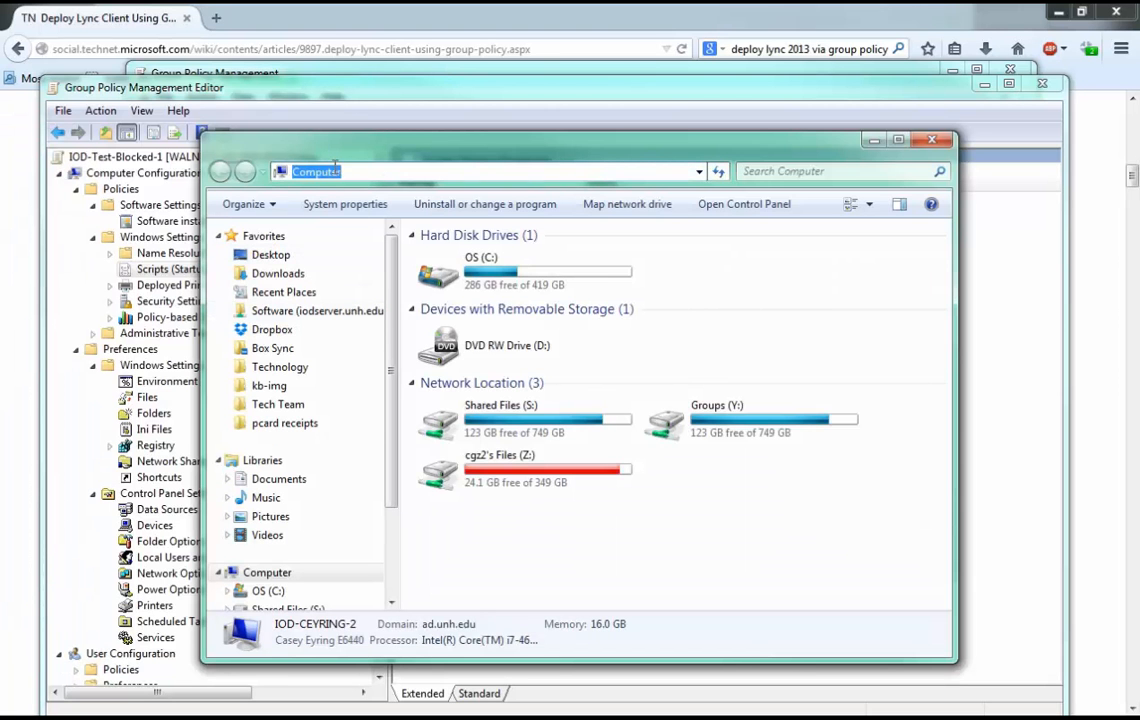
{"action": "left_click", "coordinate": [278, 273]}
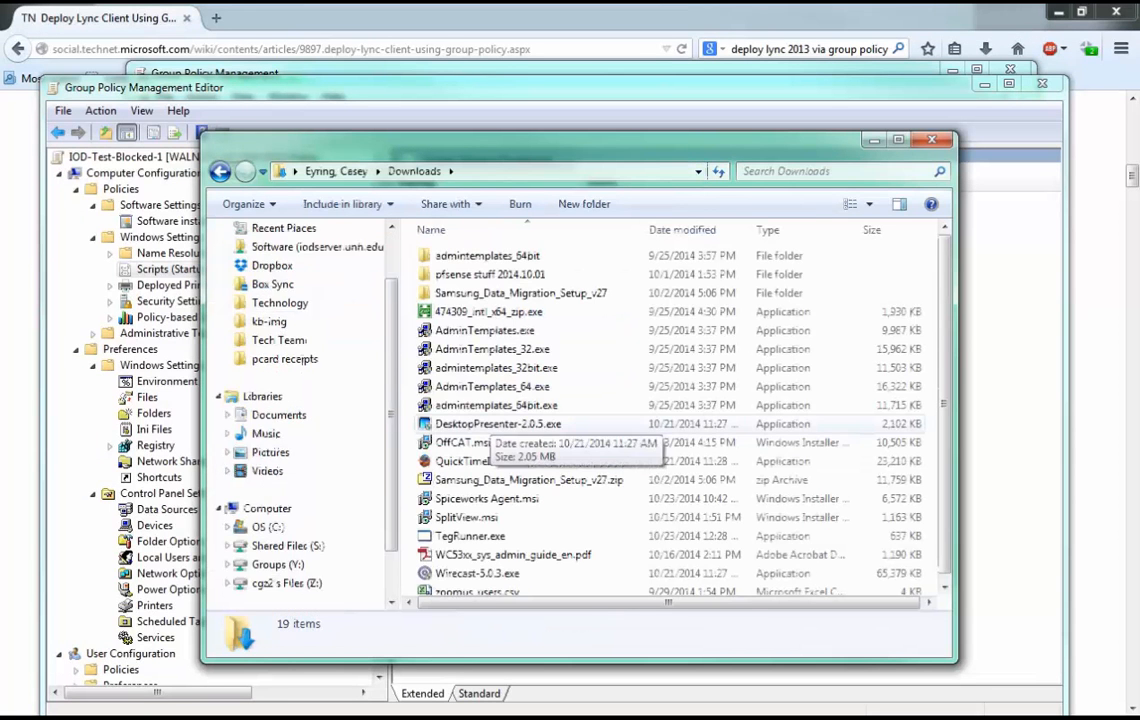
{"action": "left_click", "coordinate": [492, 386]}
{"action": "scroll", "coordinate": [494, 400], "scroll_direction": "down", "scroll_amount": 1}
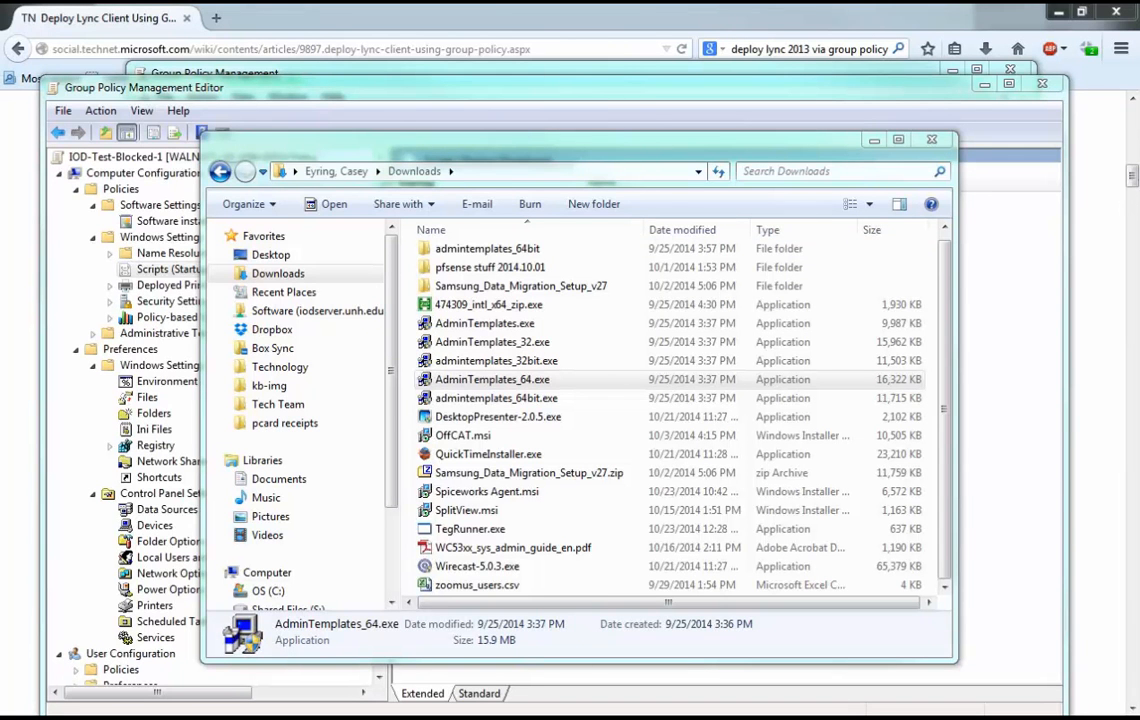
Place the Command Prompt above the file window and change its working directory to the user profile's Downloads folder.
{"action": "left_click_drag", "start_coordinate": [0, 110], "coordinate": [318, 53]}
{"action": "left_click_drag", "start_coordinate": [780, 139], "coordinate": [875, 350]}
{"action": "left_click", "coordinate": [400, 220]}
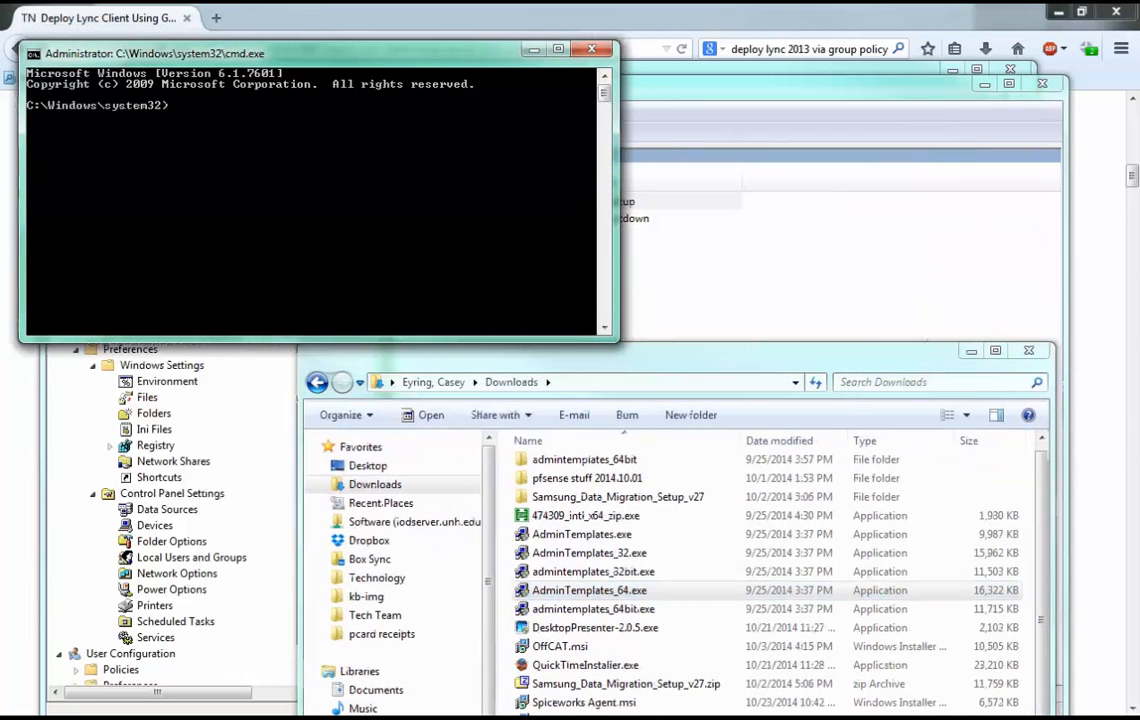
{"action": "type", "text": "mci"}
{"action": "key", "text": "BackSpace"}
{"action": "key", "text": "BackSpace"}
{"action": "key", "text": "BackSpace"}
{"action": "type", "text": "cd"}
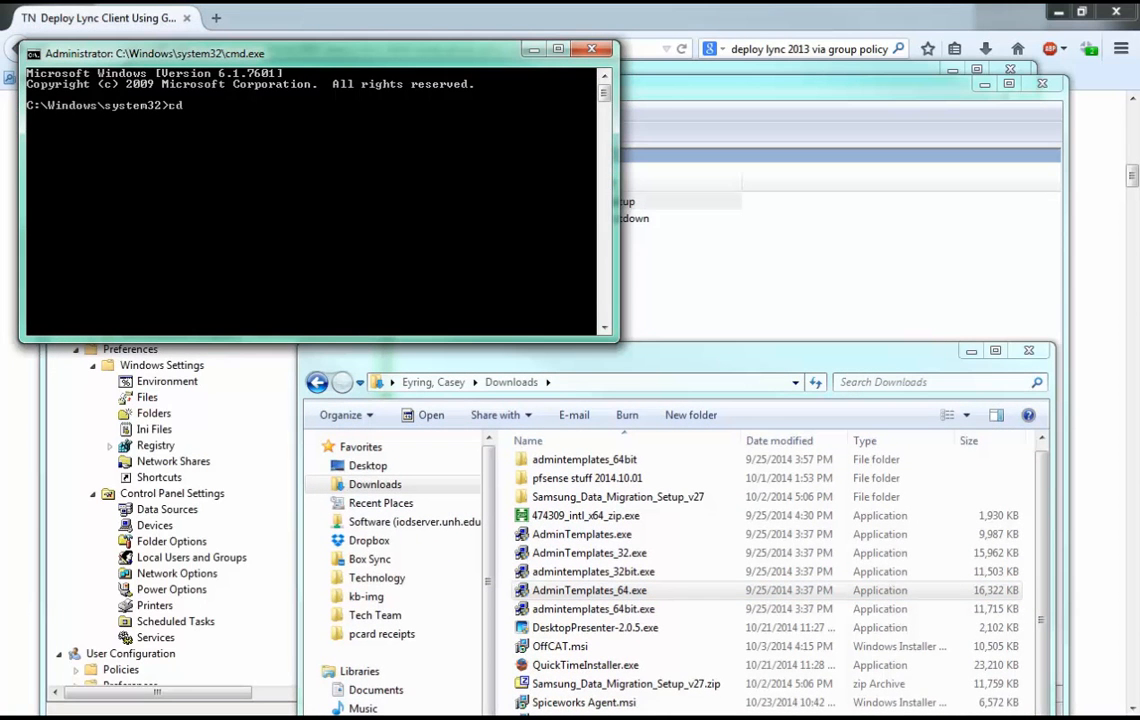
{"action": "type", "text": " \\Users\\ch"}
{"action": "type", "text": "z2\\Downloads"}
{"action": "key", "text": "Return"}
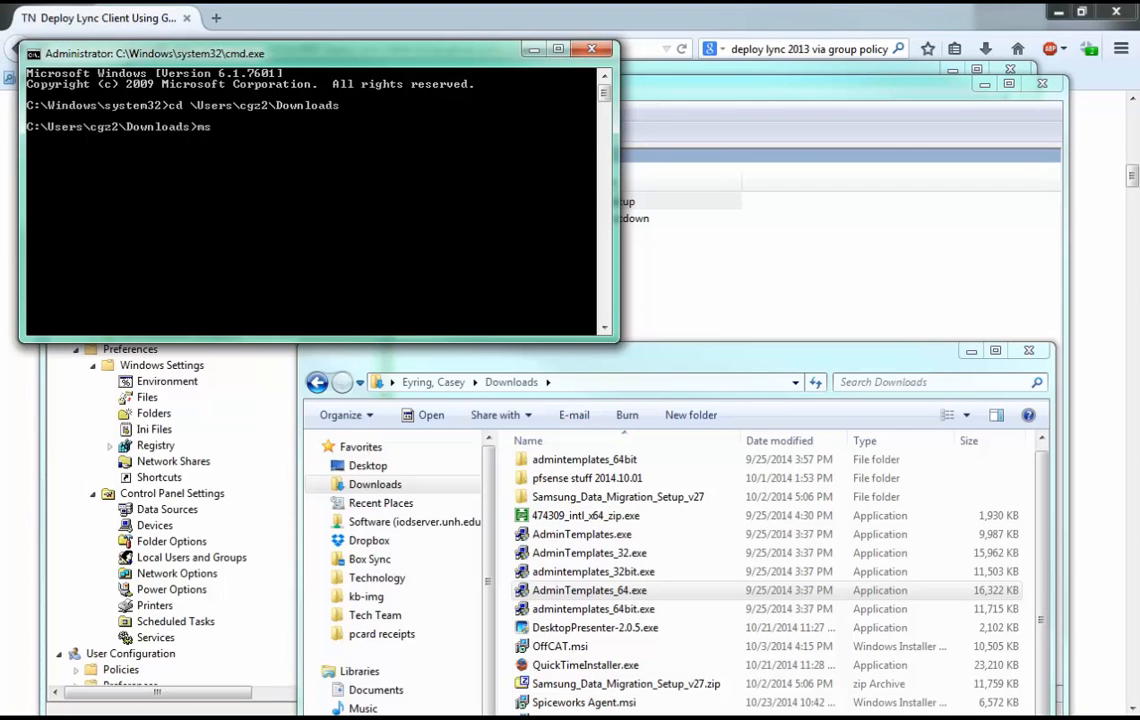
Try to run an administrative install with the command msiexec "Spiceworks Agent.msi" /a.
{"action": "type", "text": "msiexec"}
{"action": "type", "text": "\"Spiceworks Agent.msi\""}
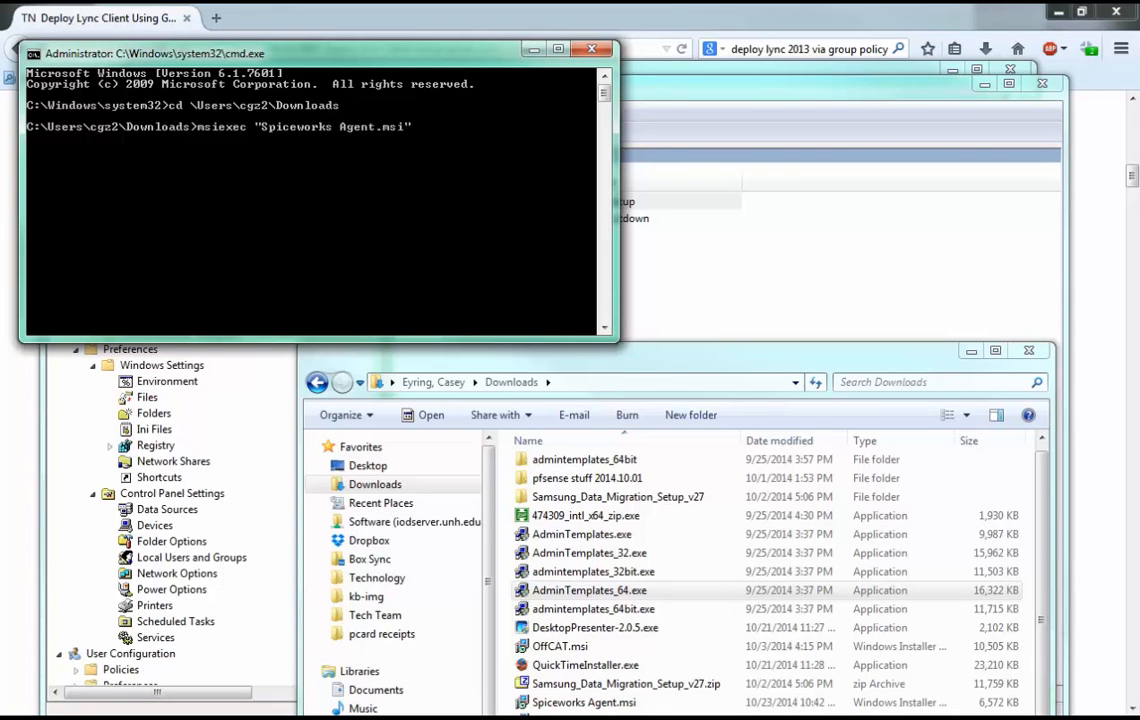
{"action": "type", "text": " /a"}
{"action": "key", "text": "Return"}
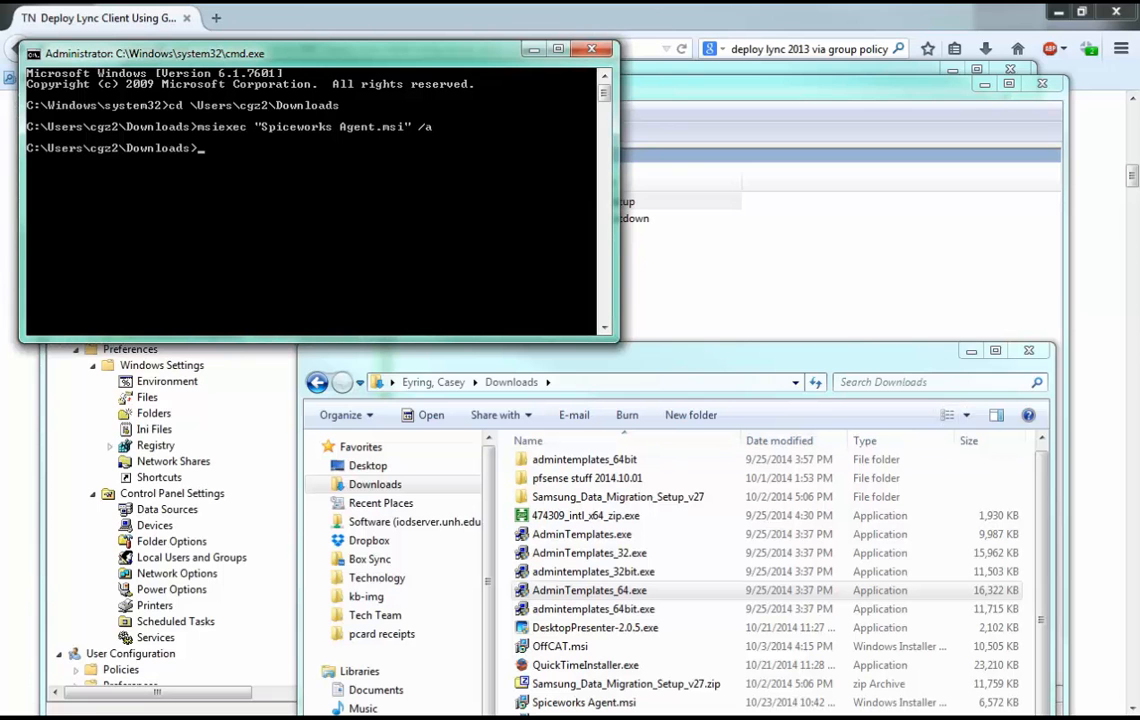
Rerun the command with the switch moved ahead of the file name, as msiexec /a "Spiceworks Agent.msi".
{"action": "key", "text": "Up"}
{"action": "key", "text": "Up"}
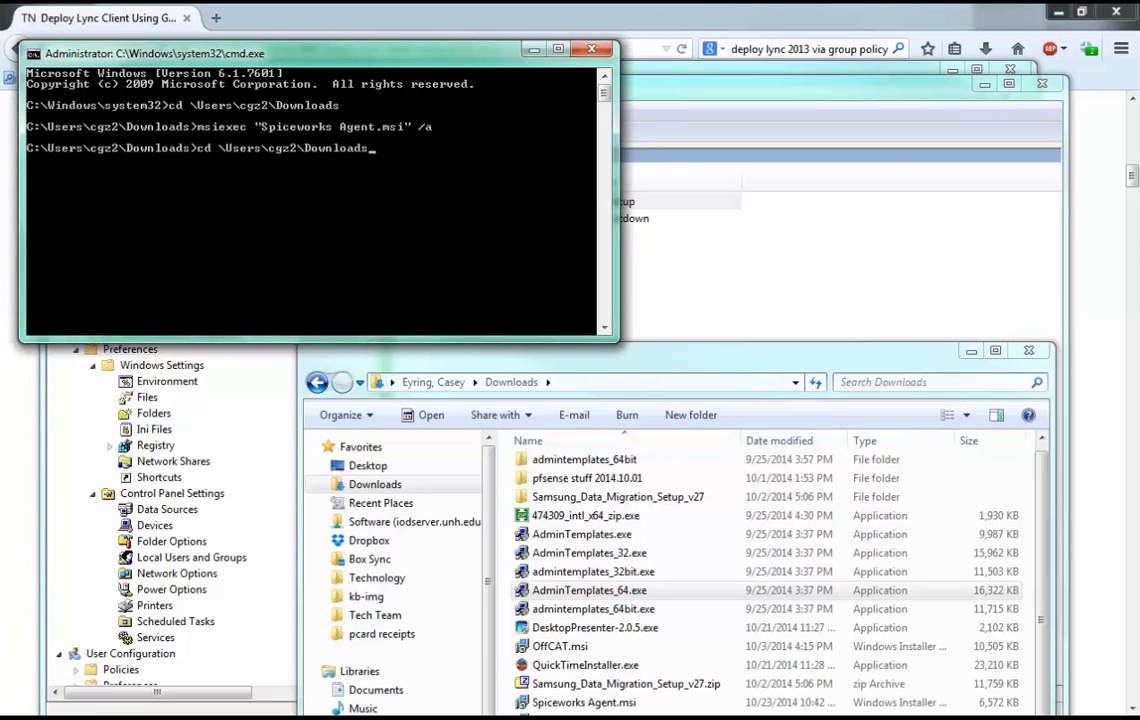
{"action": "key", "text": "Down"}
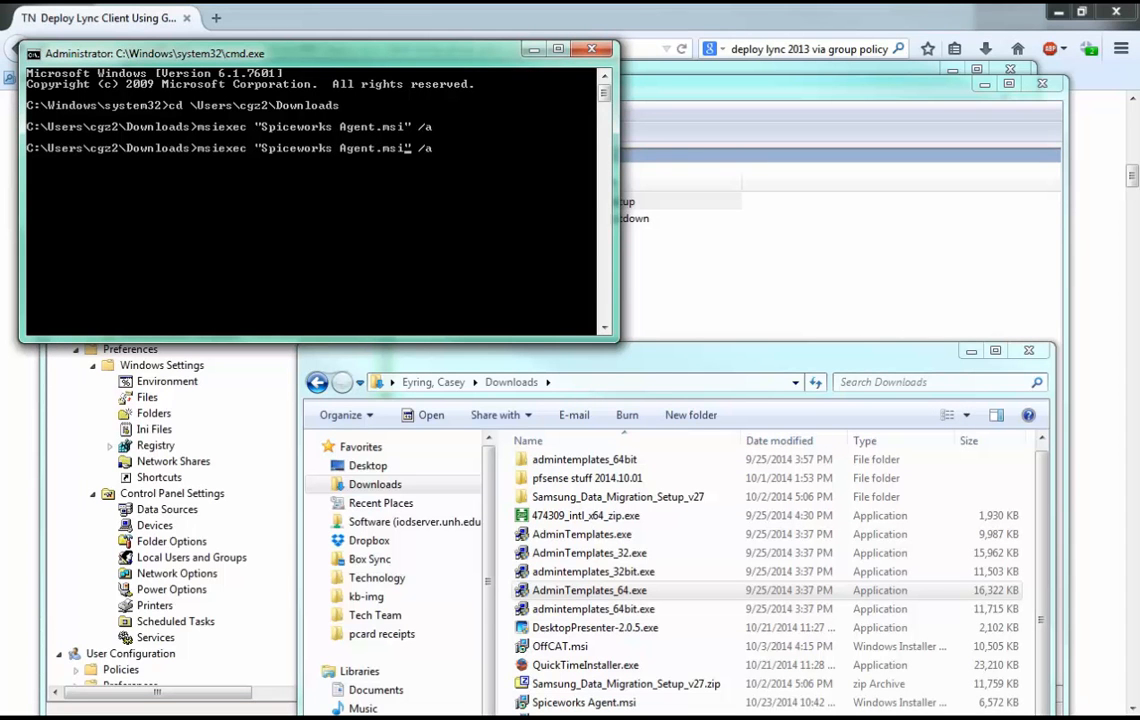
{"action": "key", "text": "BackSpace"}
{"action": "key", "text": "BackSpace"}
{"action": "key", "text": "ctrl+Left"}
{"action": "key", "text": "ctrl+Left"}
{"action": "type", "text": "/a"}
{"action": "key", "text": "Return"}
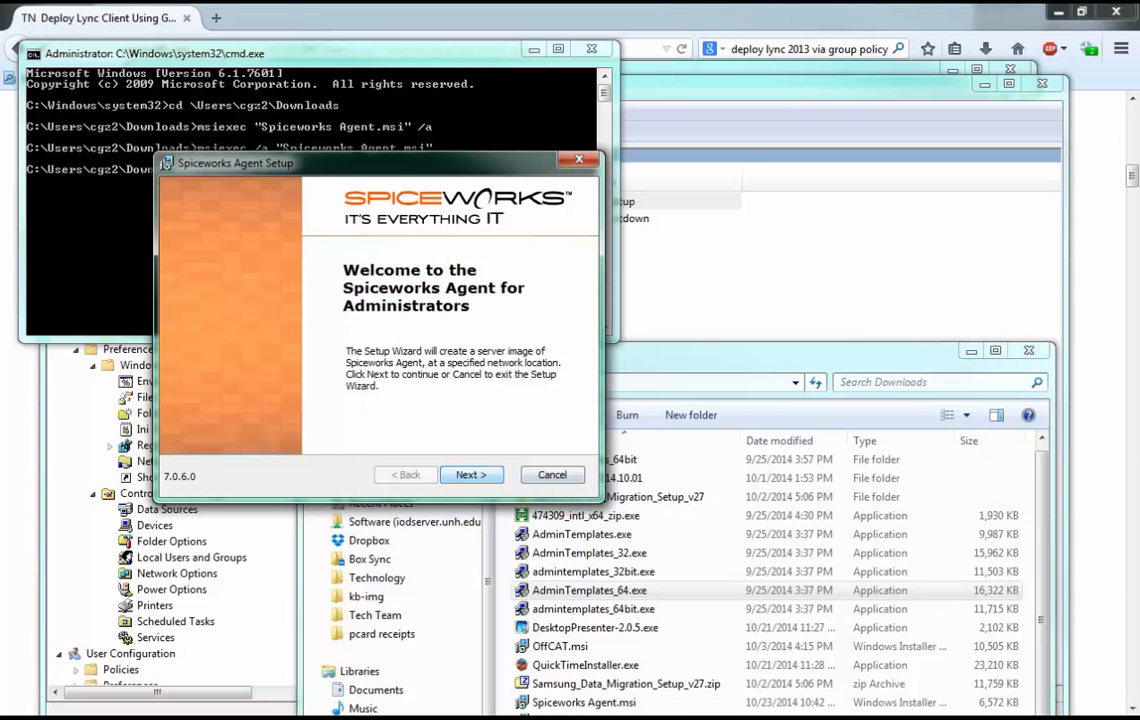
Configure the Spiceworks agent with server address iodsw.unh.edu, HTTPS port 8080 and the authorization key, leaving the tray link fields blank.
{"action": "key", "text": "Return"}
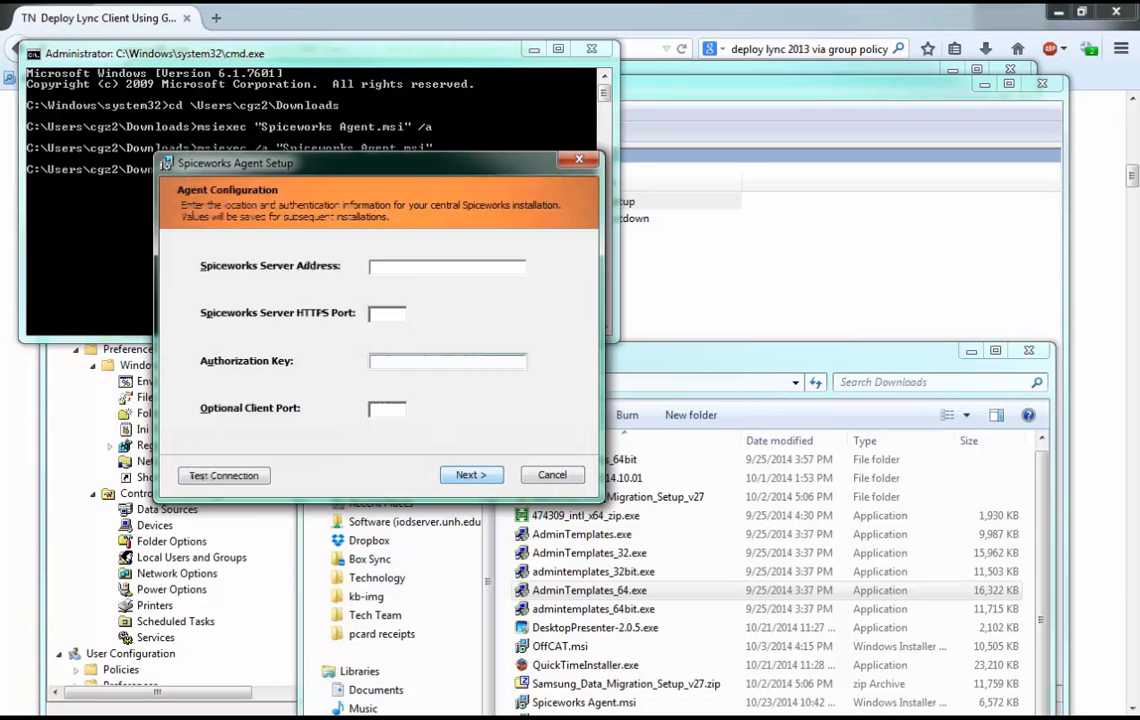
{"action": "left_click", "coordinate": [408, 269]}
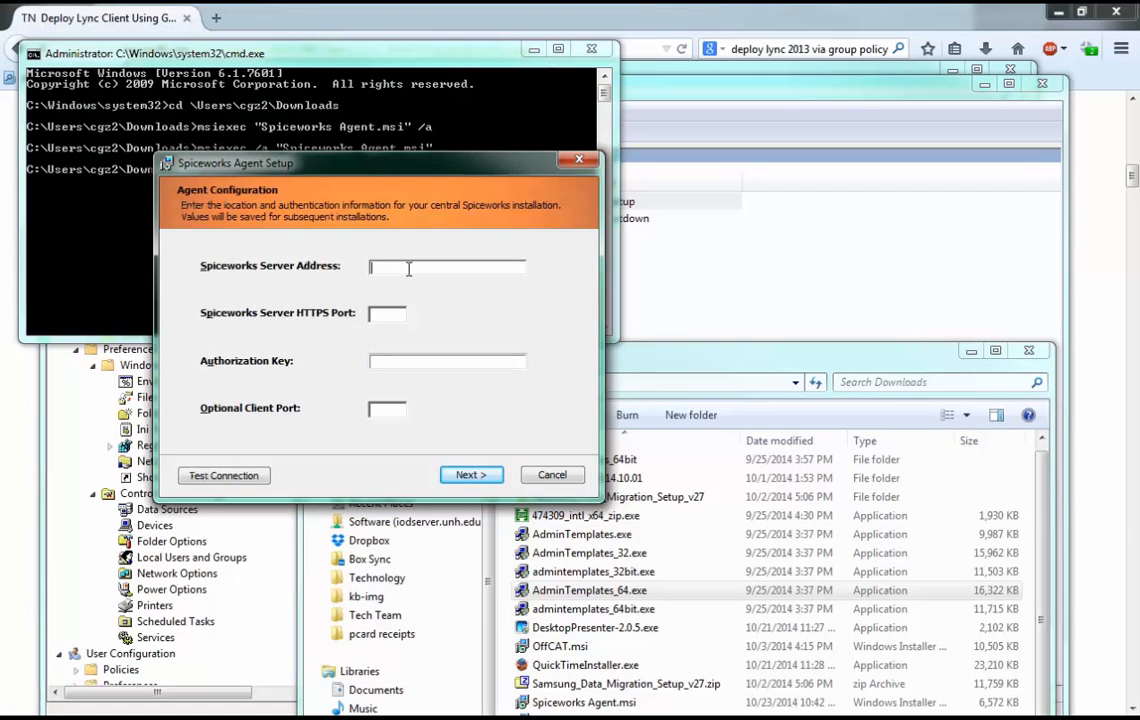
{"action": "type", "text": "iod"}
{"action": "key", "text": "BackSpace"}
{"action": "key", "text": "BackSpace"}
{"action": "key", "text": "BackSpace"}
{"action": "type", "text": "iodsw."}
{"action": "type", "text": "unh.edu"}
{"action": "key", "text": "Tab"}
{"action": "type", "text": "8080"}
{"action": "key", "text": "Tab"}
{"action": "type", "text": "••••"}
{"action": "key", "text": "Return"}
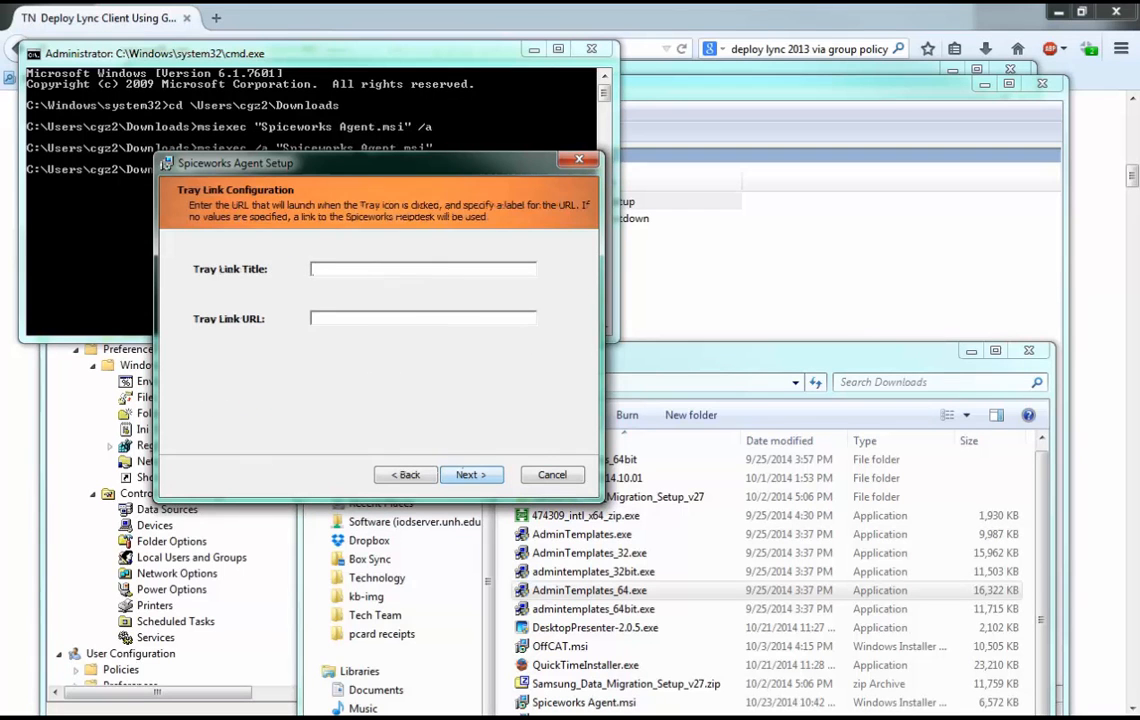
{"action": "key", "text": "Return"}
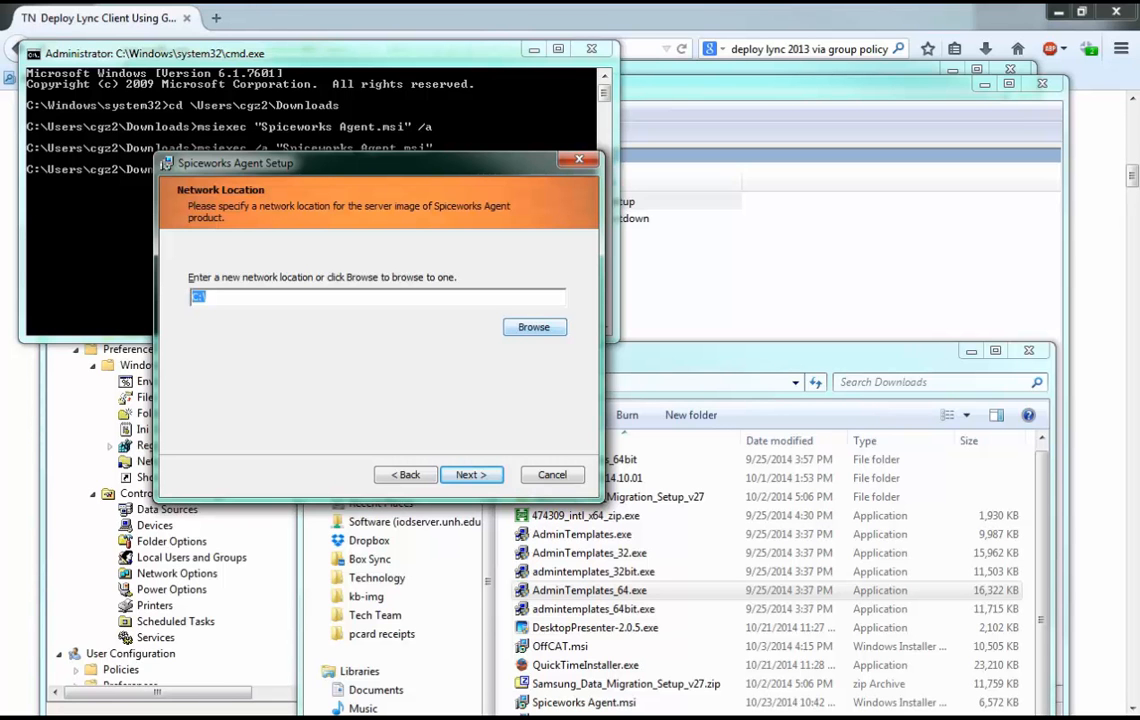
Try entering a network location for the server image on the Software share of \\iodserver.unh.edu.
{"action": "type", "text": "\\\\fs1\\"}
{"action": "left_click_drag", "start_coordinate": [498, 298], "coordinate": [130, 298]}
{"action": "type", "text": "\\\\iodserver.unh.edu\\"}
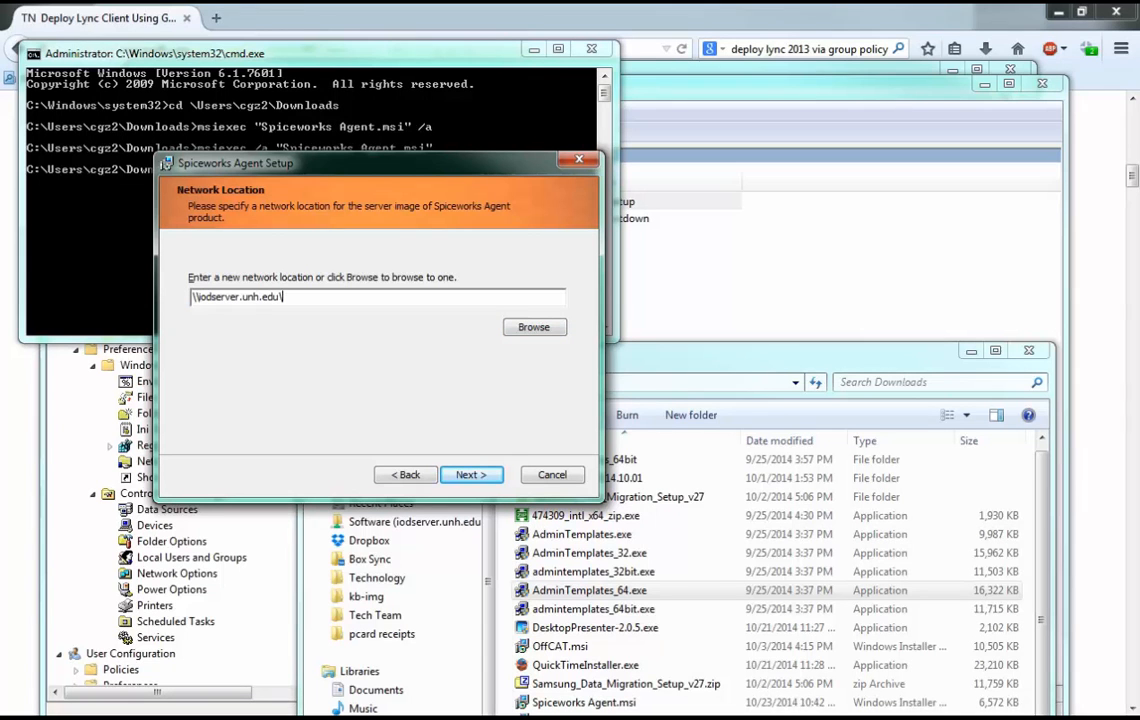
{"action": "type", "text": "i"}
{"action": "type", "text": "Softwar\\"}
{"action": "key", "text": "ctrl+a"}
{"action": "key", "text": "ctrl+c"}
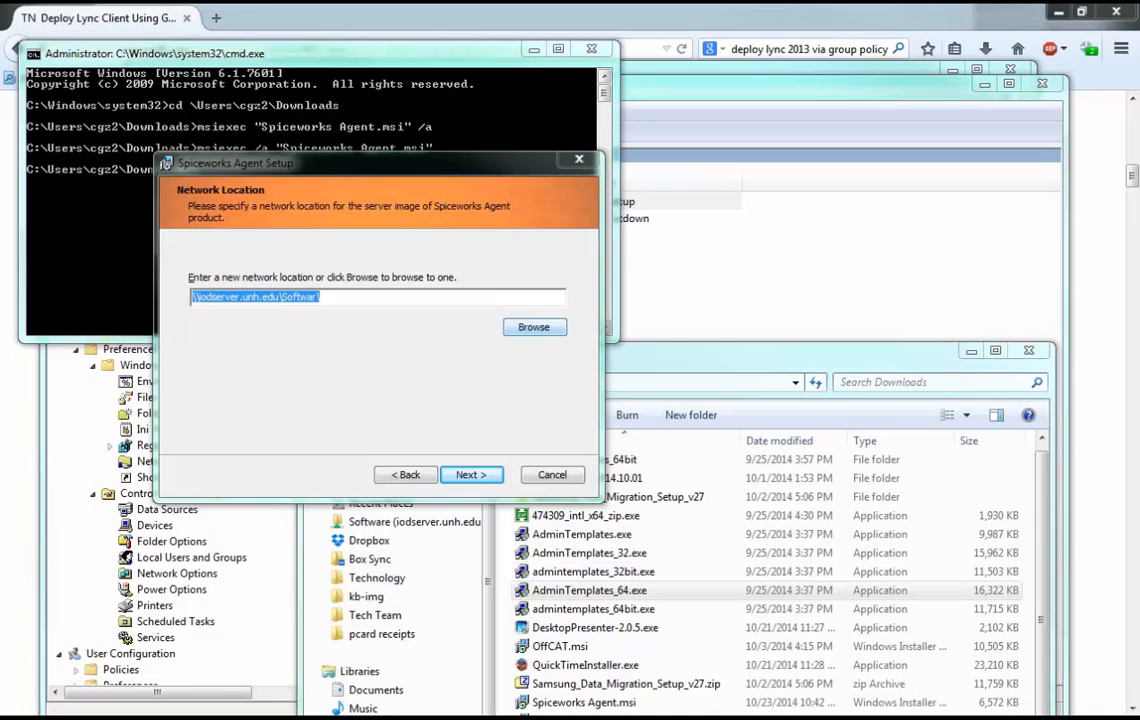
{"action": "type", "text": "Z:\\"}
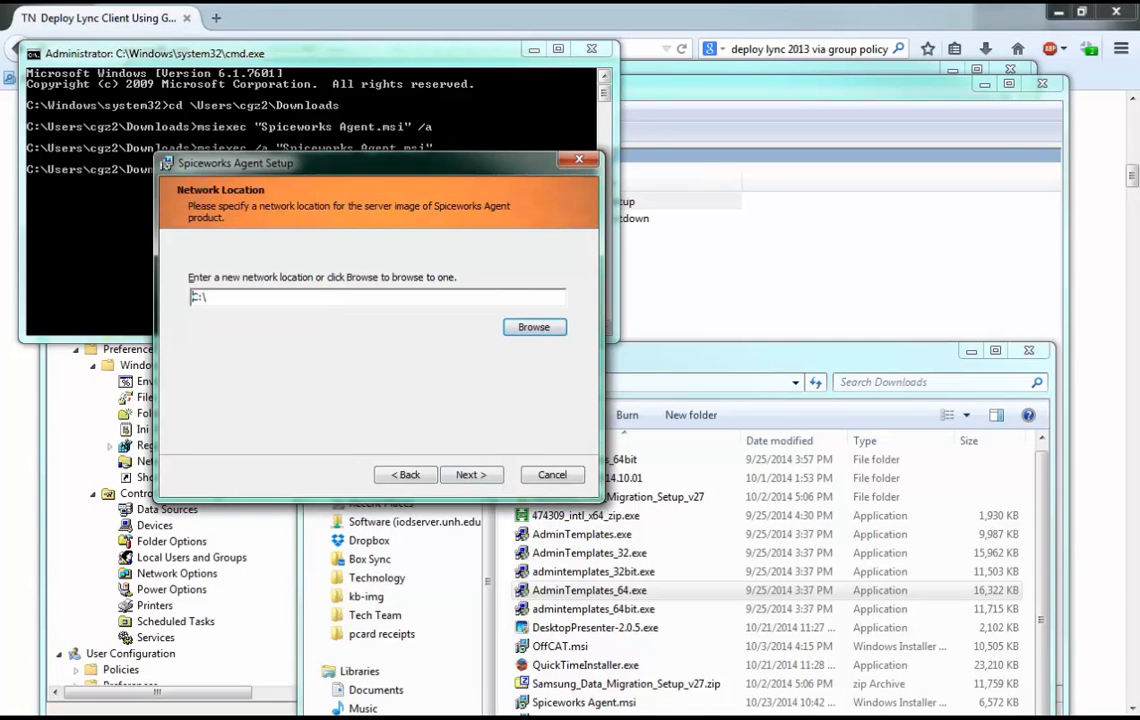
Try to choose \\iodserver.unh.edu as the destination folder by browsing for it.
{"action": "left_click", "coordinate": [534, 327]}
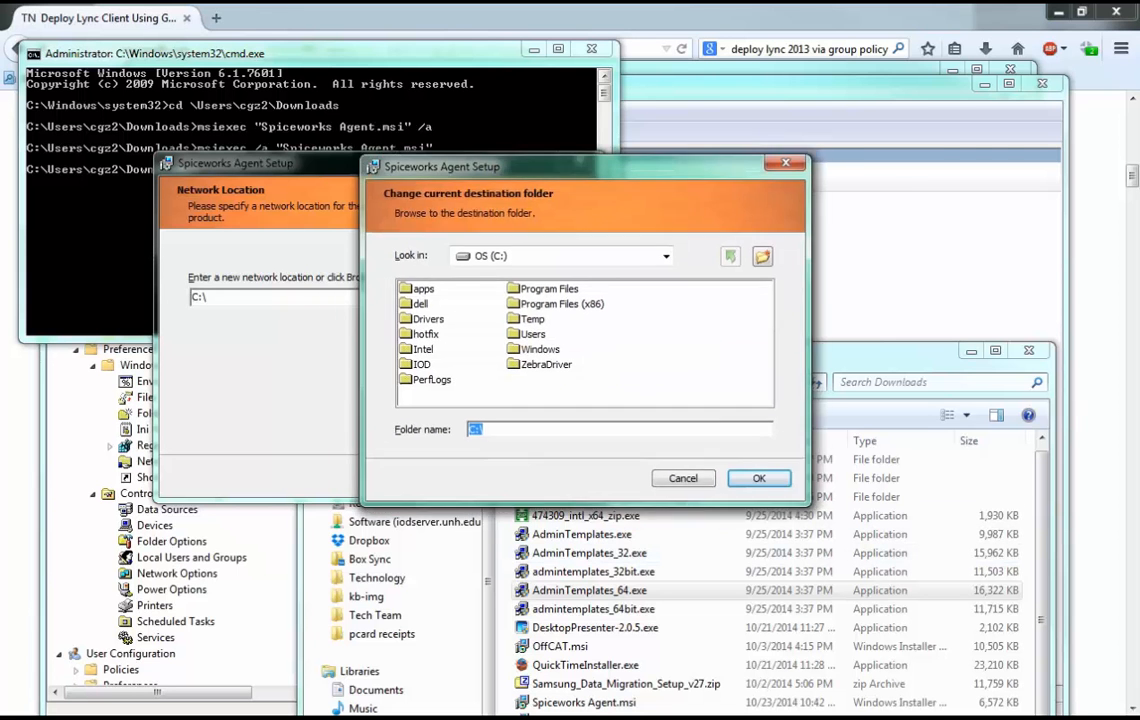
{"action": "type", "text": "\\\\iodserver.unh.edu"}
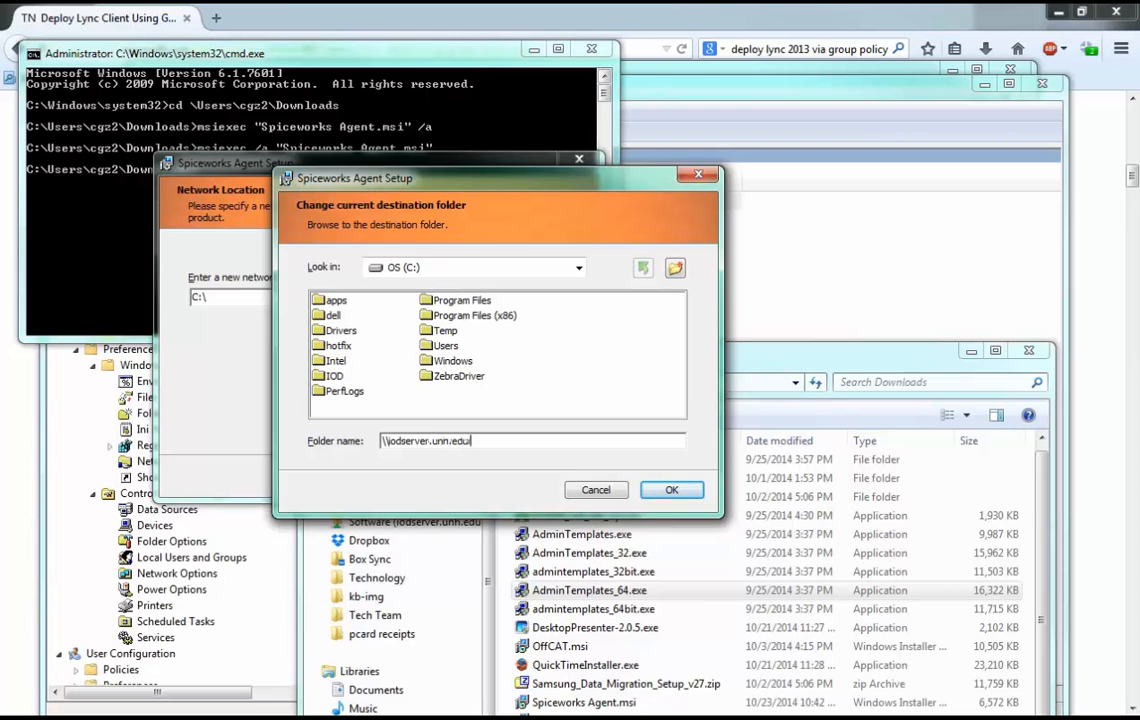
{"action": "key", "text": "Return"}
{"action": "left_click_drag", "start_coordinate": [406, 440], "coordinate": [381, 441]}
{"action": "key", "text": "Escape"}
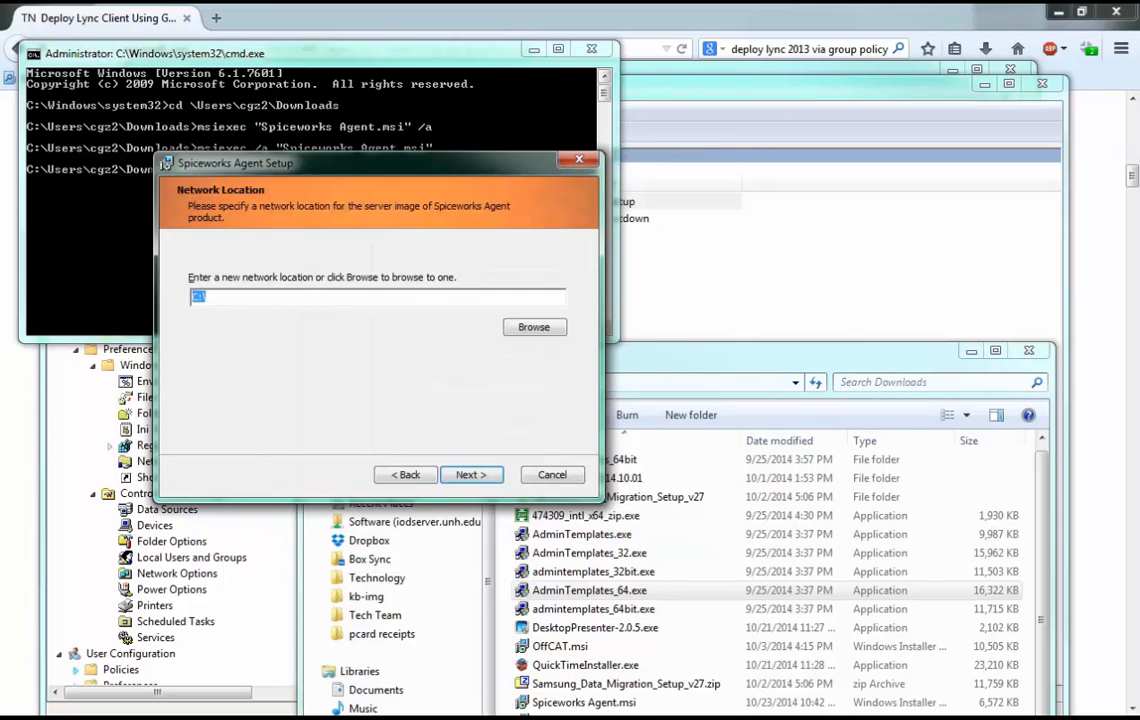
Set the network location to \\iodserver.unh.edu\Software\_DEPLOY\swtest and start the Spiceworks Agent installation.
{"action": "key", "text": "ctrl+v"}
{"action": "type", "text": "\\"}
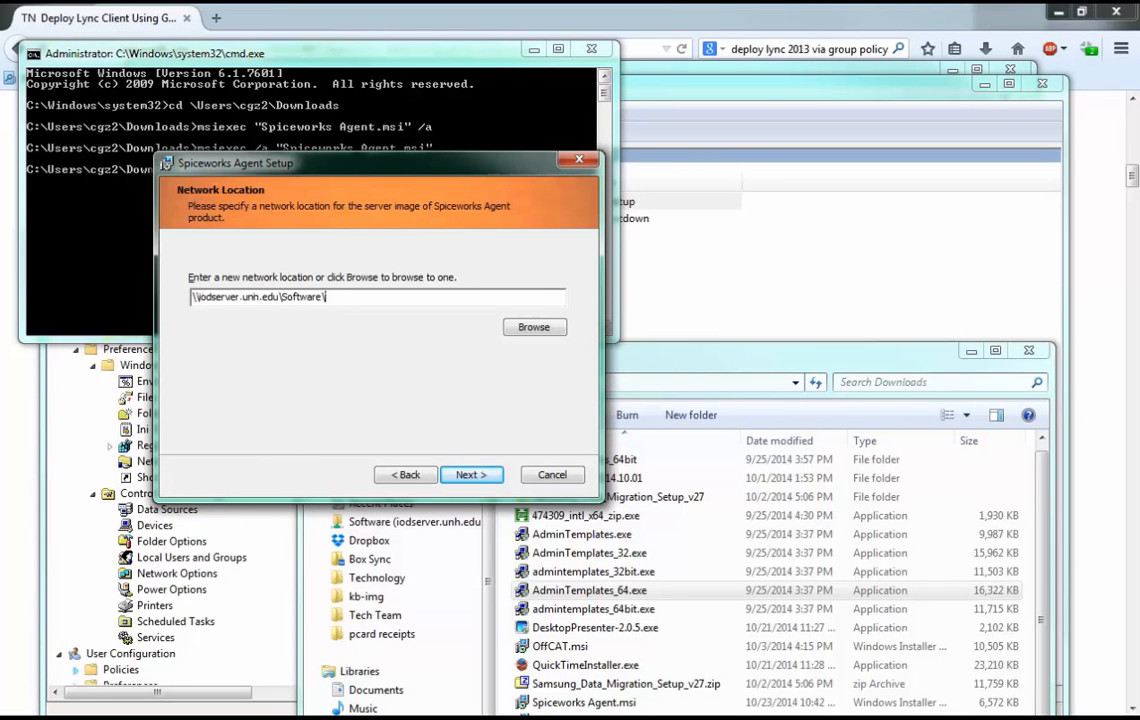
{"action": "type", "text": "_DEPLOY\\swtest"}
{"action": "key", "text": "Return"}
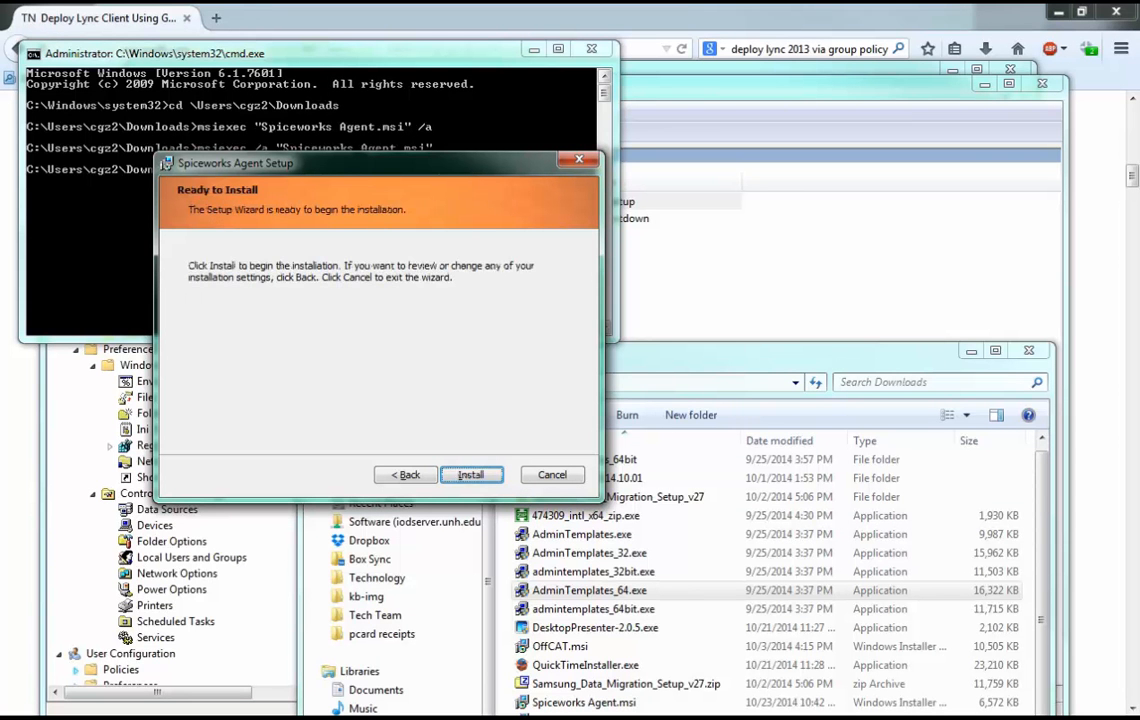
{"action": "key", "text": "Return"}
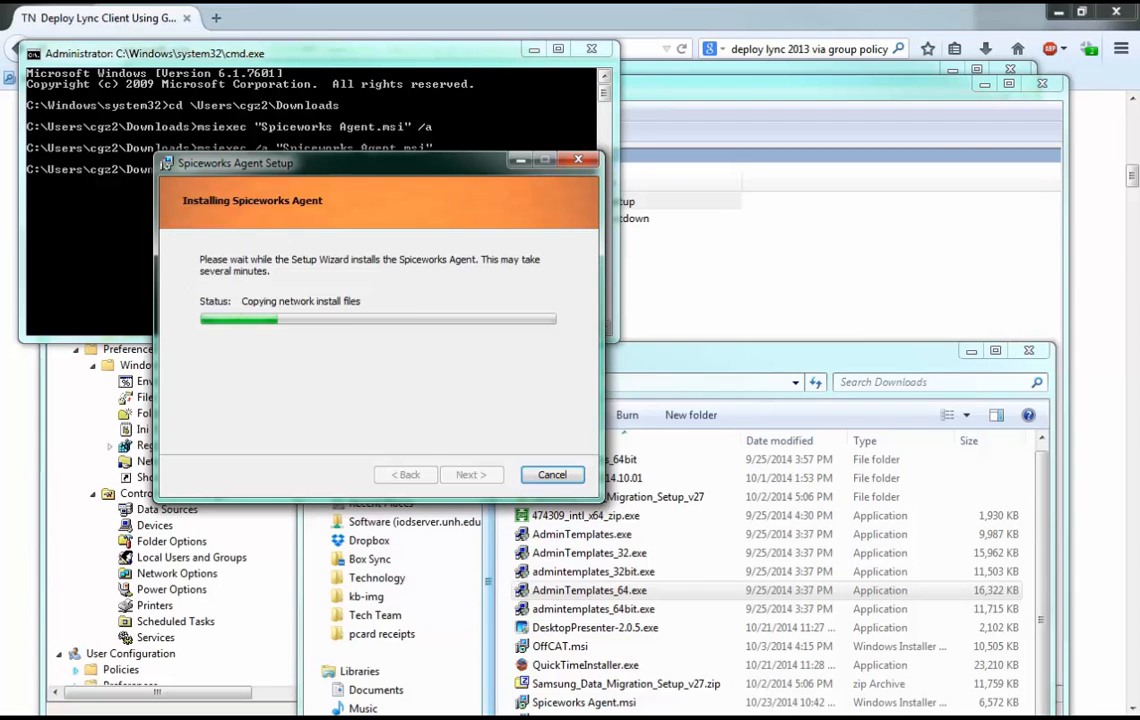
Finish the setup wizard and open the swtest folder under Software\_DEPLOY on iodserver.unh.edu in a new file window.
{"action": "key", "text": "super+e"}
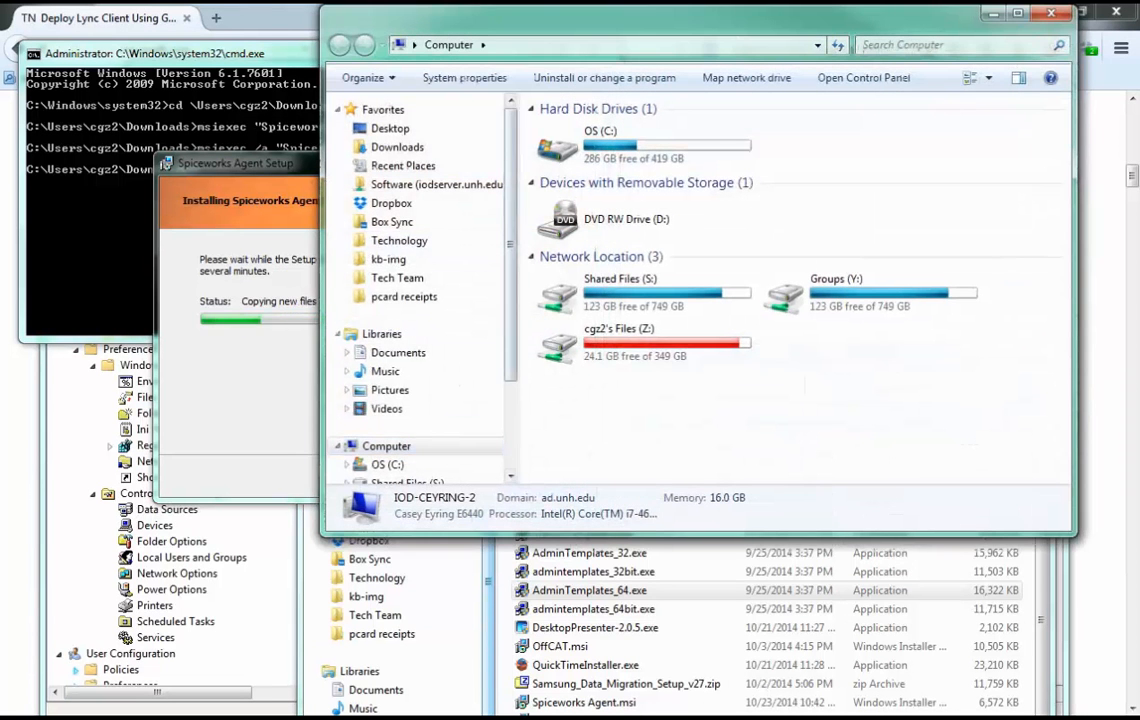
{"action": "left_click_drag", "start_coordinate": [420, 20], "coordinate": [560, 116]}
{"action": "left_click", "coordinate": [680, 141]}
{"action": "left_click", "coordinate": [400, 300]}
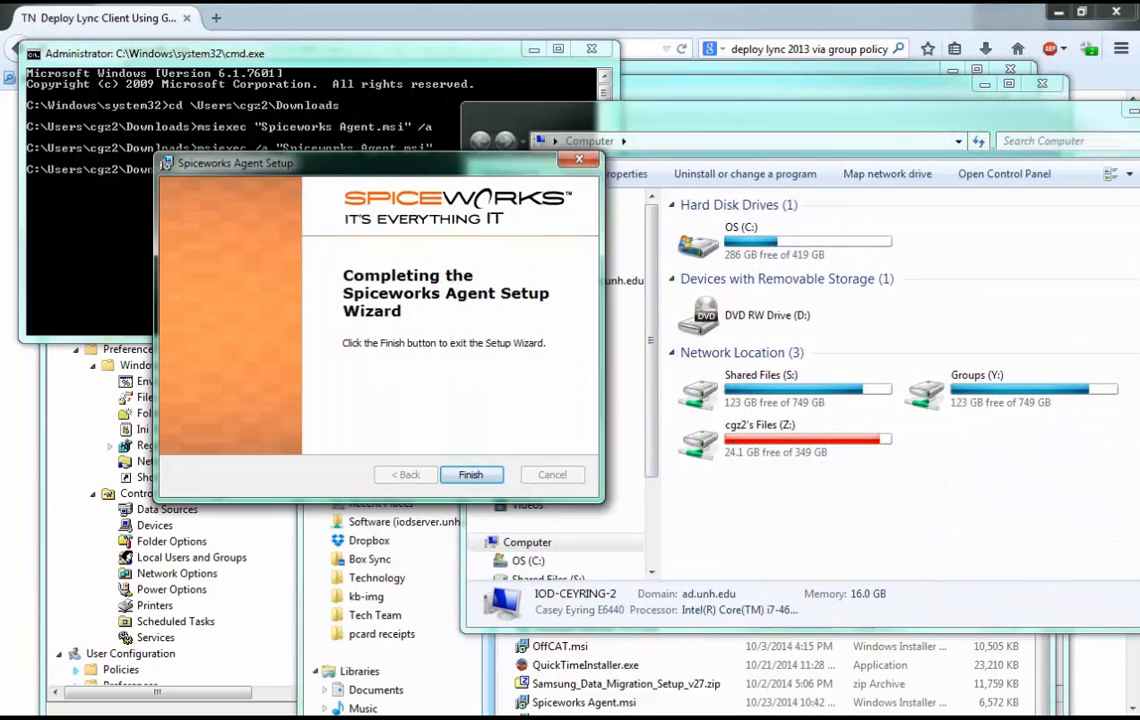
{"action": "key", "text": "Return"}
{"action": "type", "text": "\\\\"}
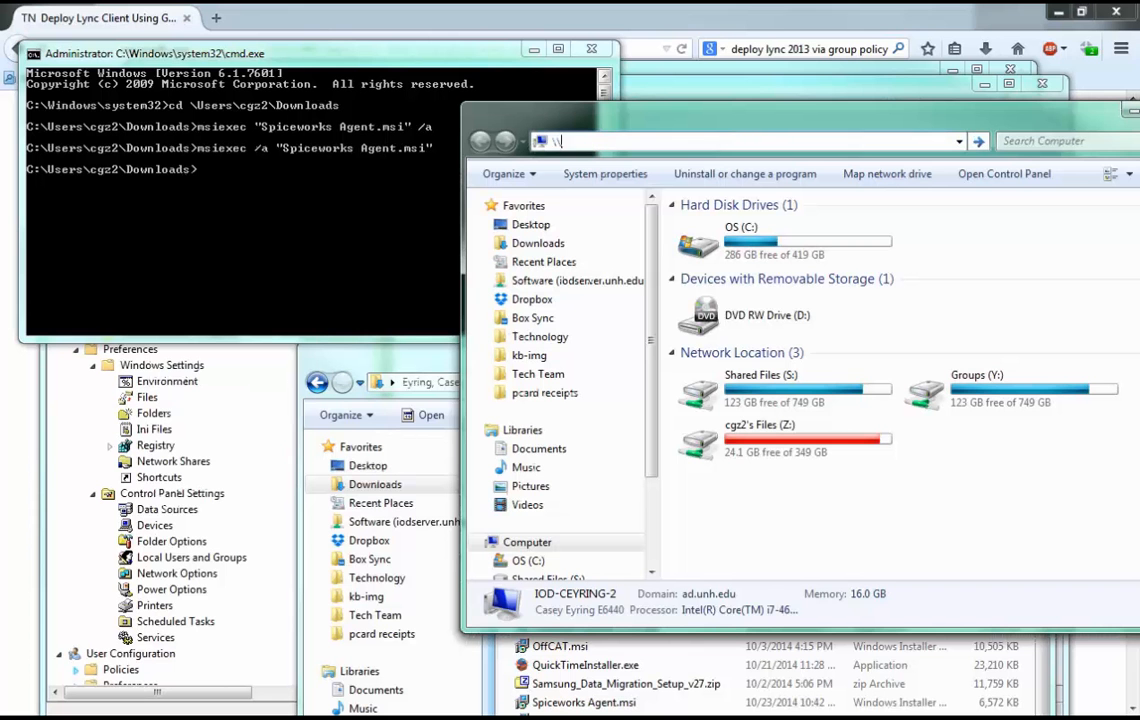
{"action": "type", "text": "iodserver.un"}
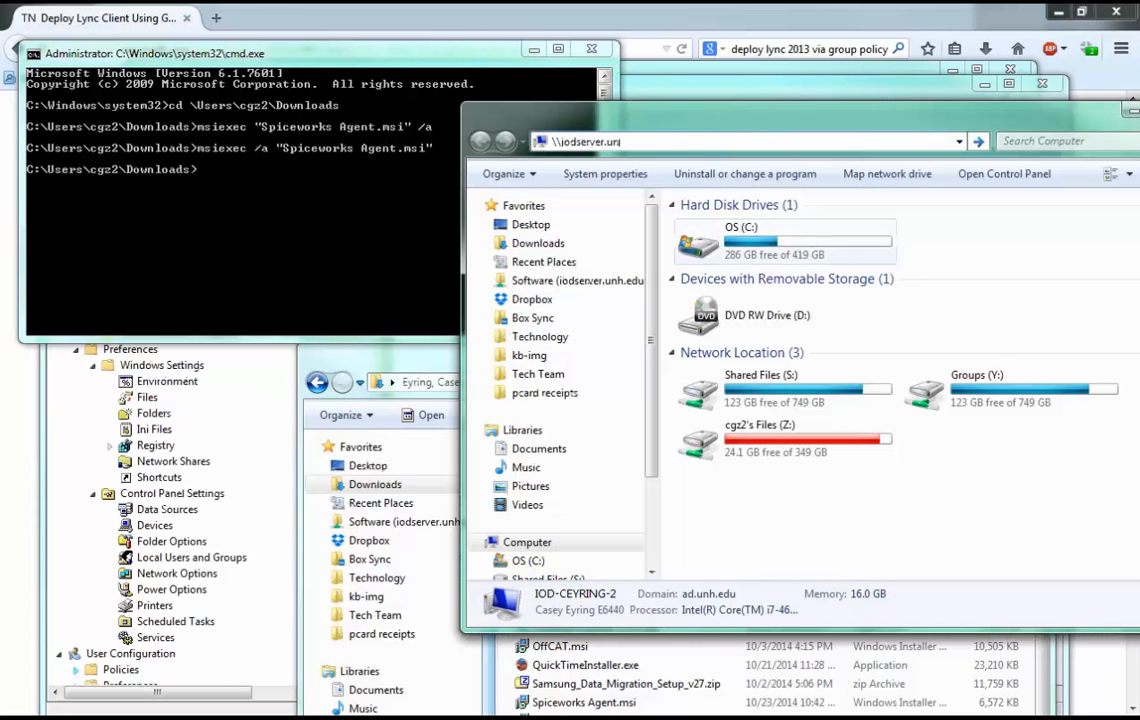
{"action": "left_click", "coordinate": [577, 281]}
{"action": "double_click", "coordinate": [722, 224]}
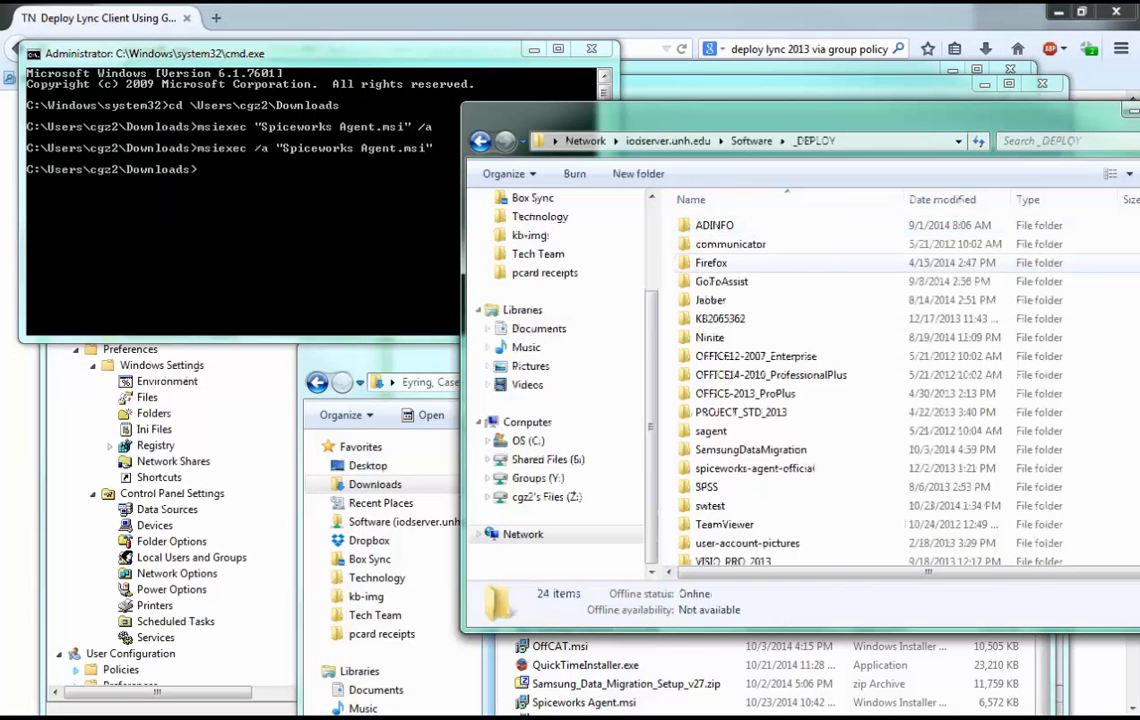
{"action": "double_click", "coordinate": [711, 506]}
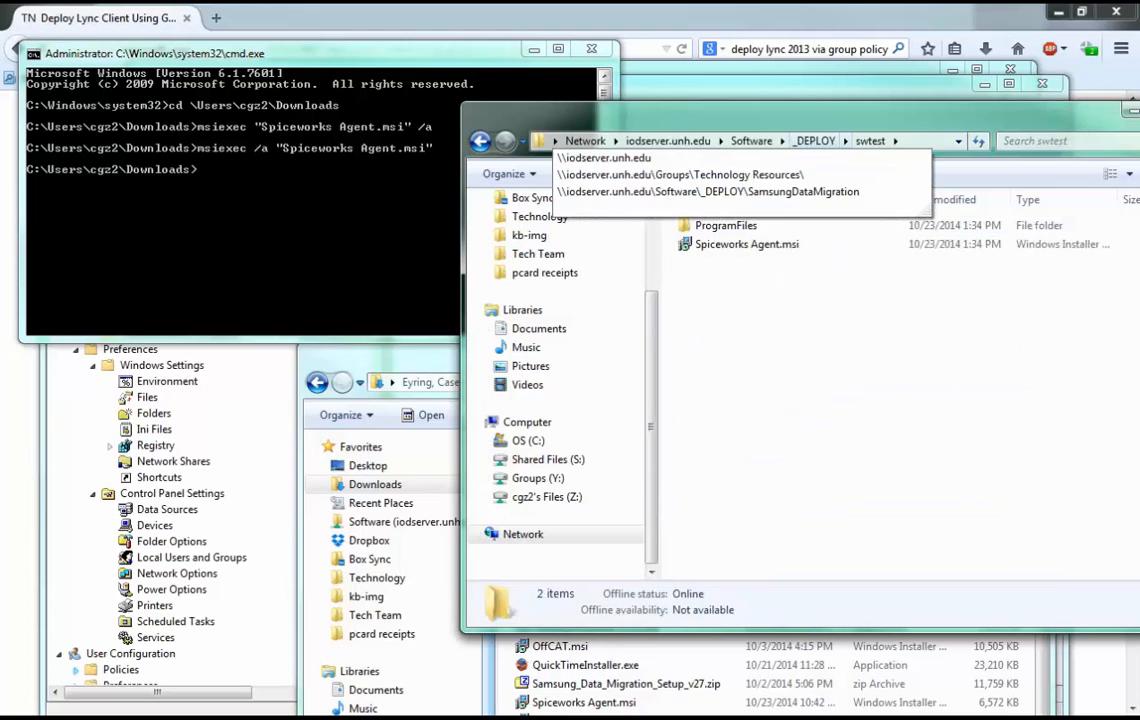
{"action": "left_click_drag", "start_coordinate": [780, 113], "coordinate": [581, 118]}
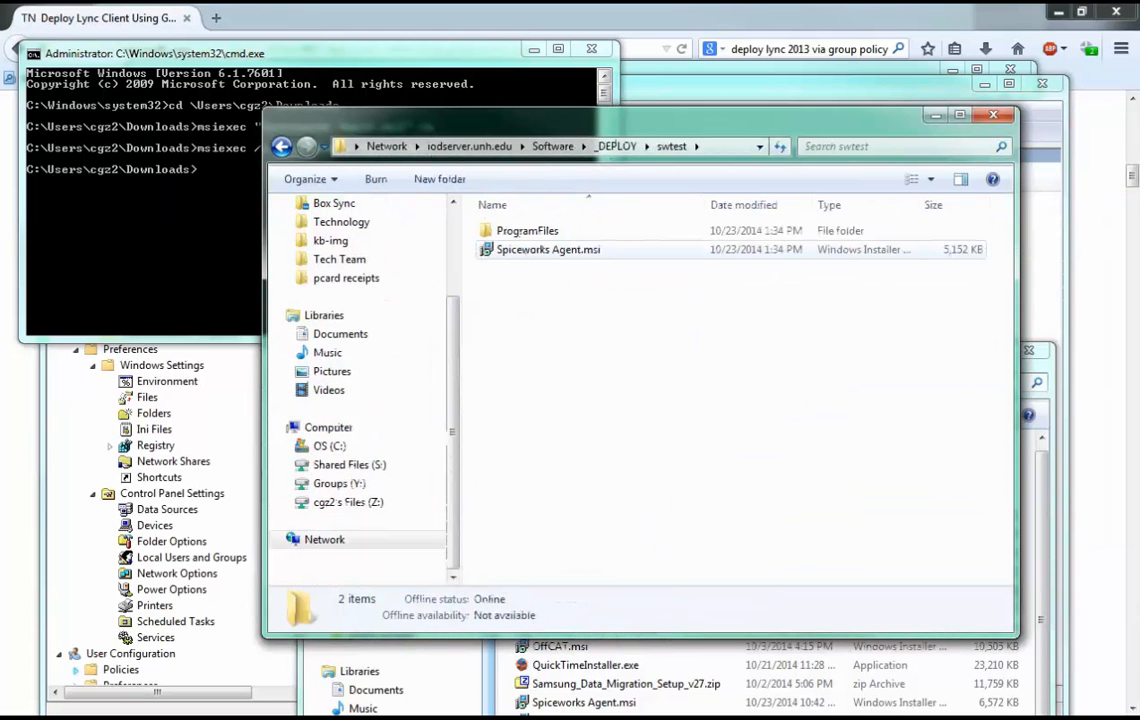
Examine the extracted files in ProgramFiles\Spiceworks\Agent and return to the swtest folder.
{"action": "double_click", "coordinate": [527, 231]}
{"action": "double_click", "coordinate": [523, 231]}
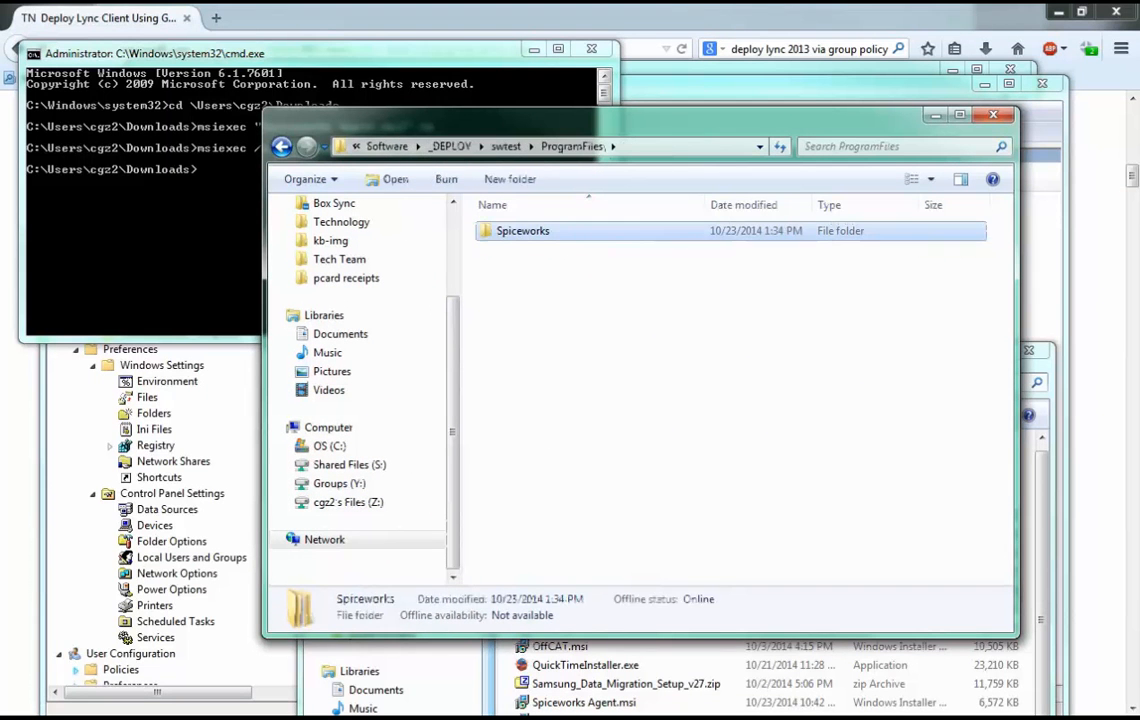
{"action": "double_click", "coordinate": [513, 231]}
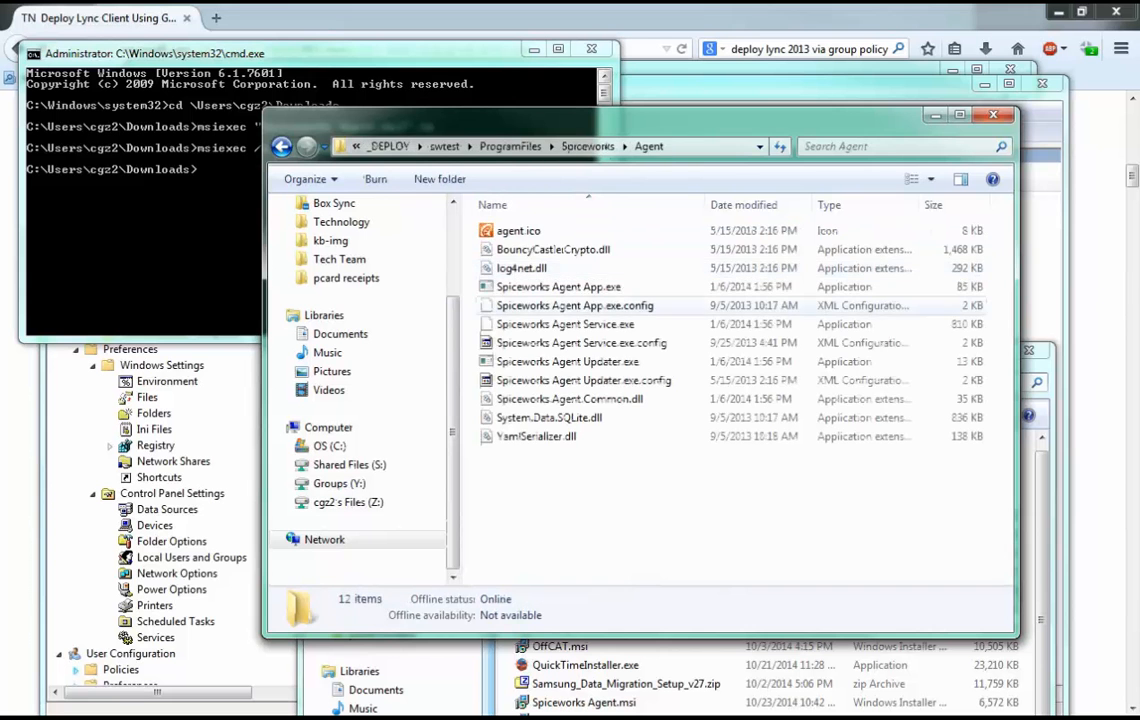
{"action": "left_click", "coordinate": [445, 146]}
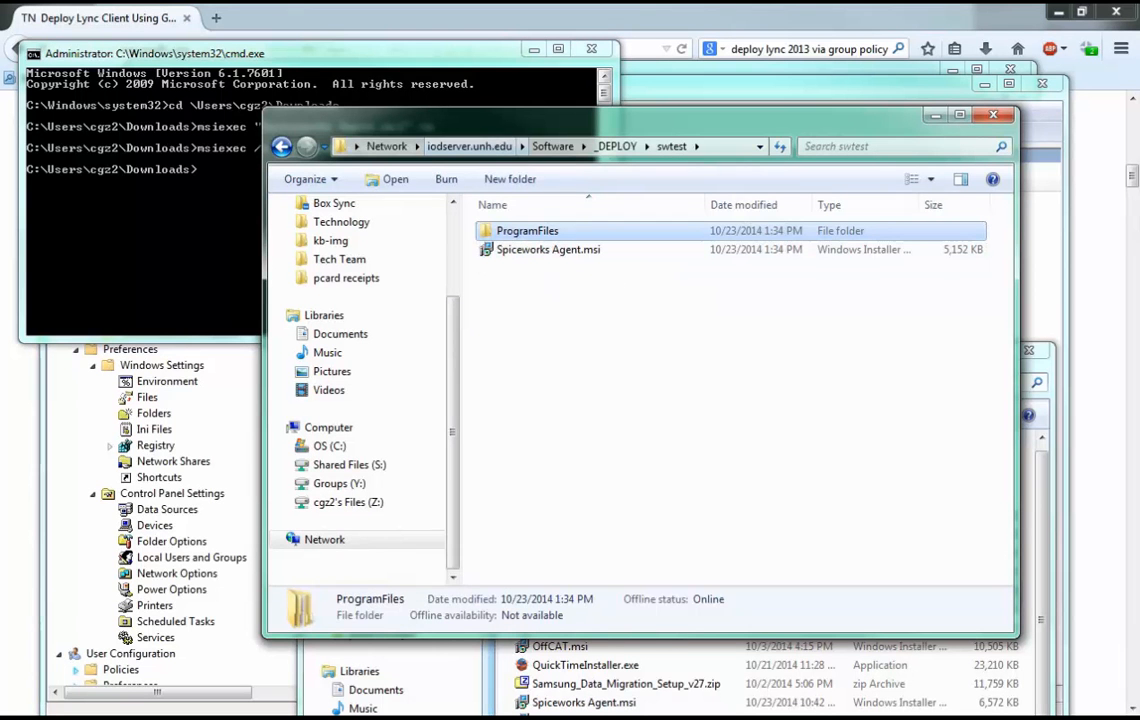
{"action": "left_click", "coordinate": [640, 400]}
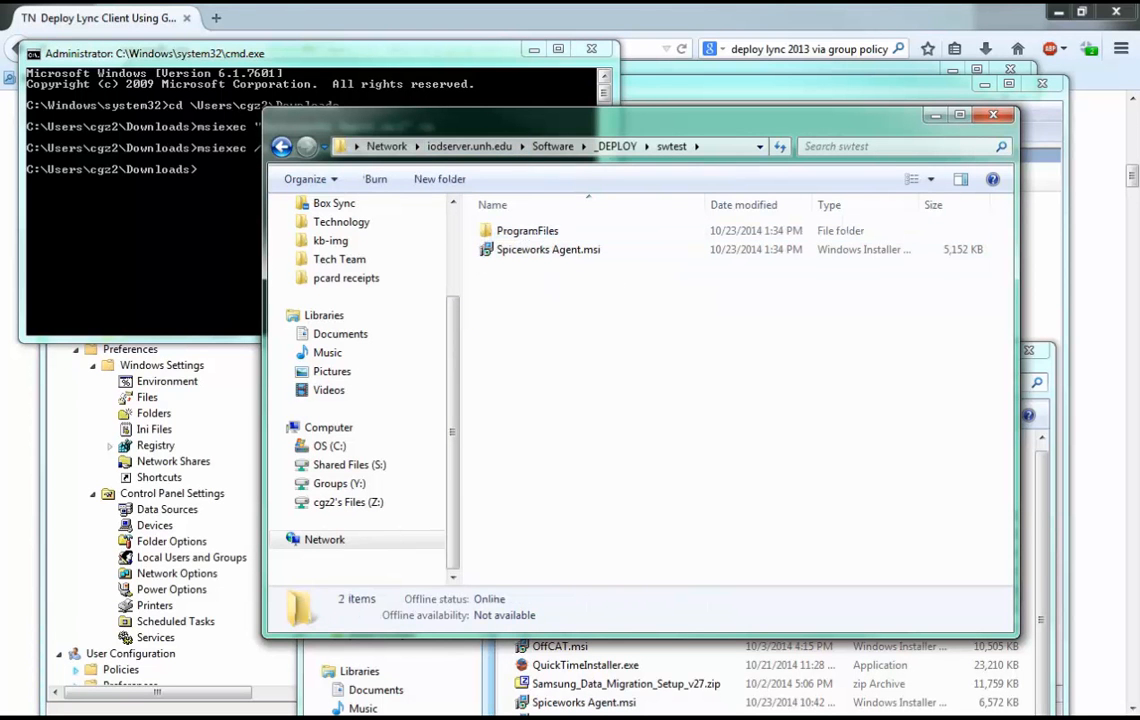
Switch to the Group Policy Management Editor and open Software installation within the computer policies' Software Settings.
{"action": "left_click_drag", "start_coordinate": [640, 117], "coordinate": [762, 174]}
{"action": "left_click", "coordinate": [760, 88]}
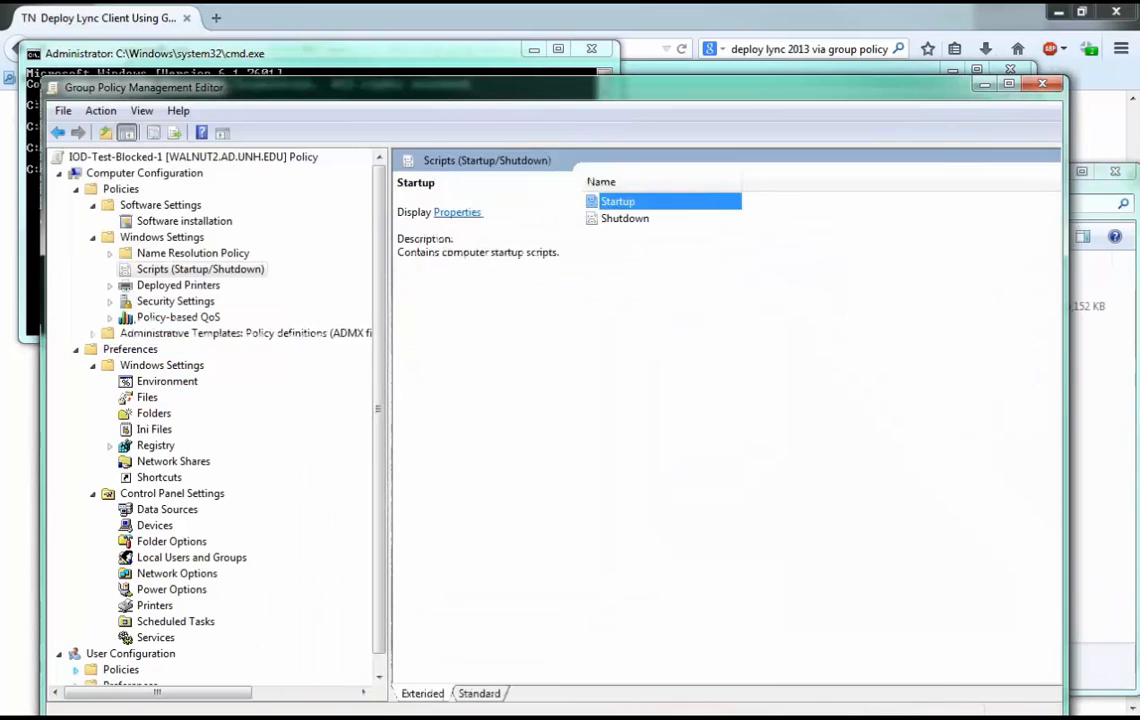
{"action": "left_click_drag", "start_coordinate": [760, 88], "coordinate": [731, 84]}
{"action": "left_click", "coordinate": [156, 217]}
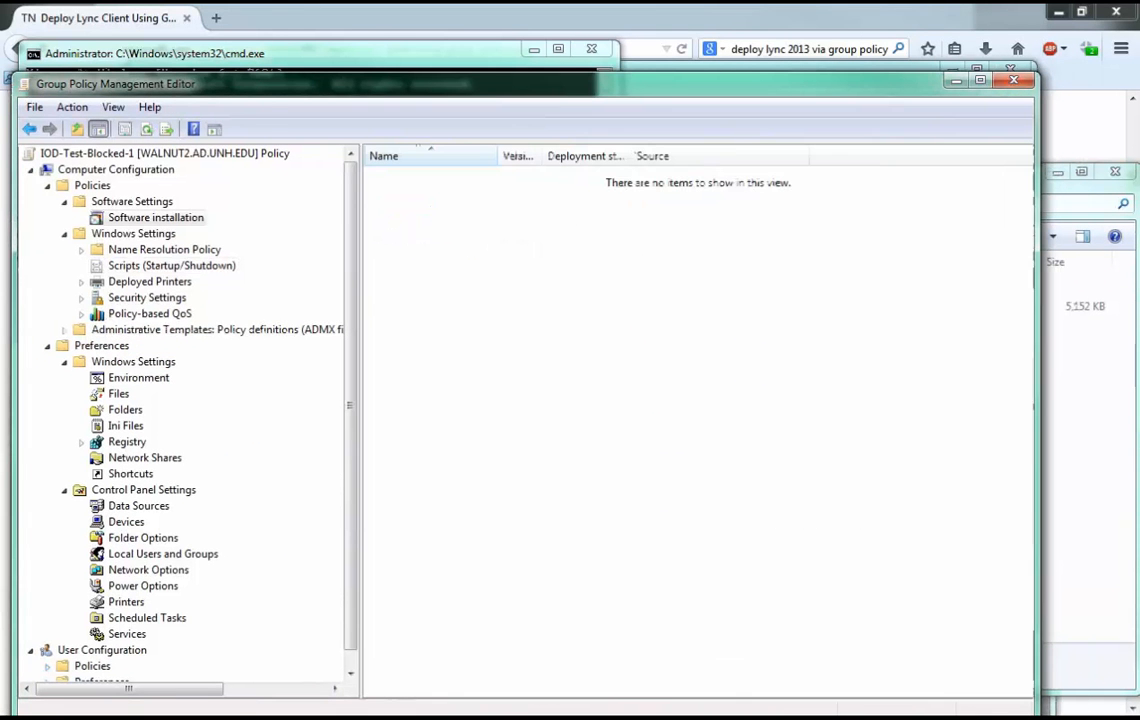
{"action": "left_click", "coordinate": [47, 186]}
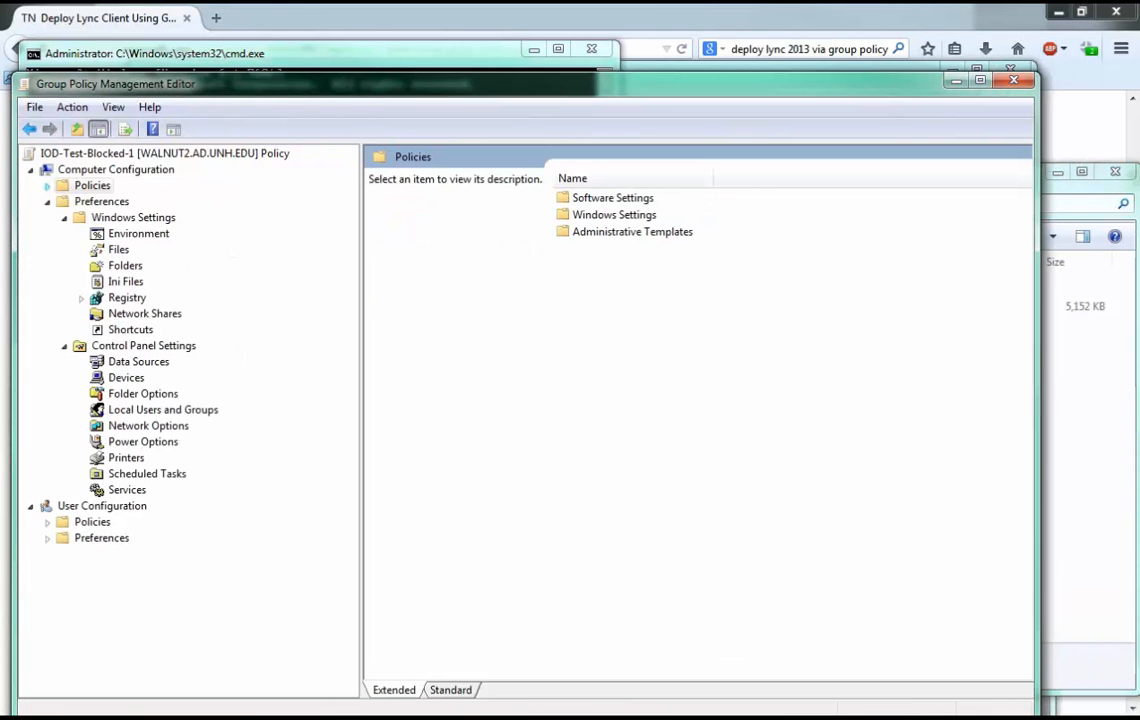
{"action": "left_click", "coordinate": [47, 186]}
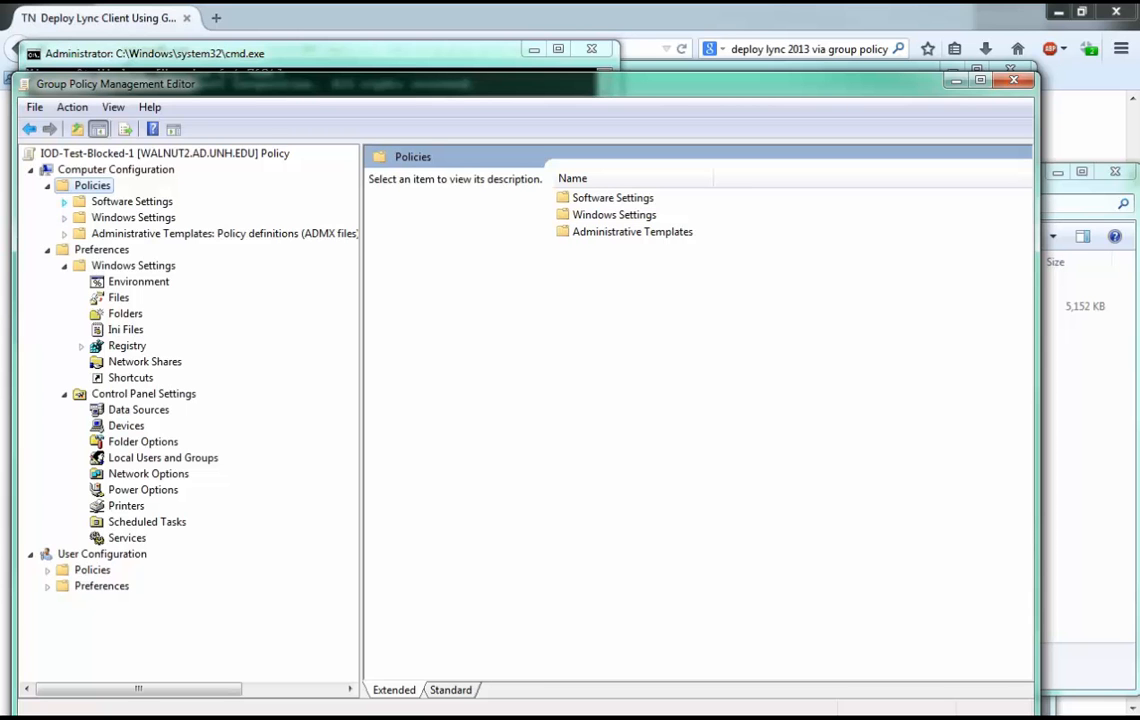
{"action": "left_click", "coordinate": [65, 202]}
{"action": "left_click", "coordinate": [155, 218]}
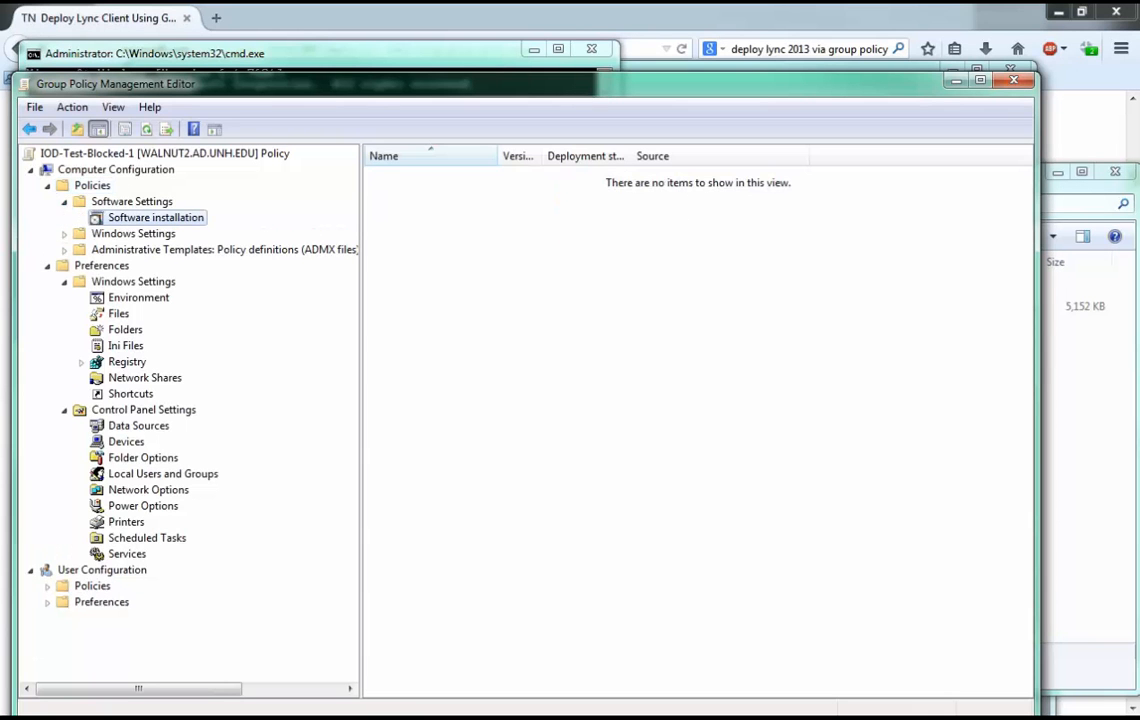
Add a new package from Software\_DEPLOY\swtest\Spiceworks Agent.msi on iodserver.unh.edu and select the Assigned deployment method.
{"action": "right_click", "coordinate": [583, 220]}
{"action": "mouse_move", "coordinate": [630, 232]}
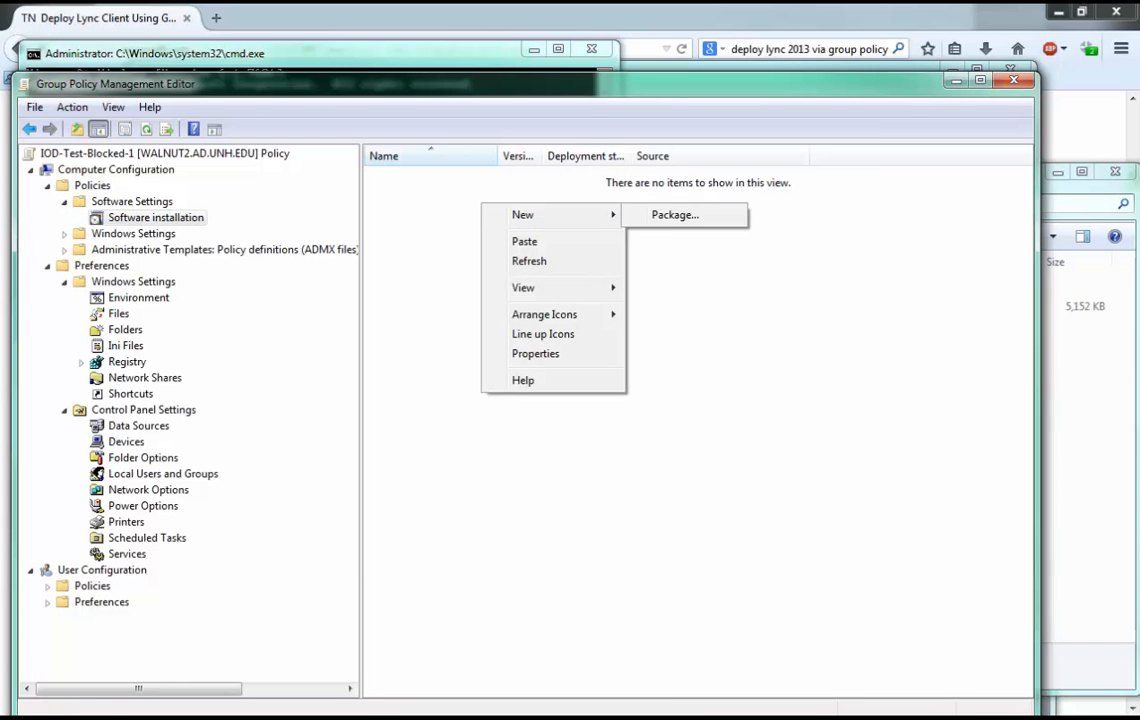
{"action": "left_click", "coordinate": [776, 232]}
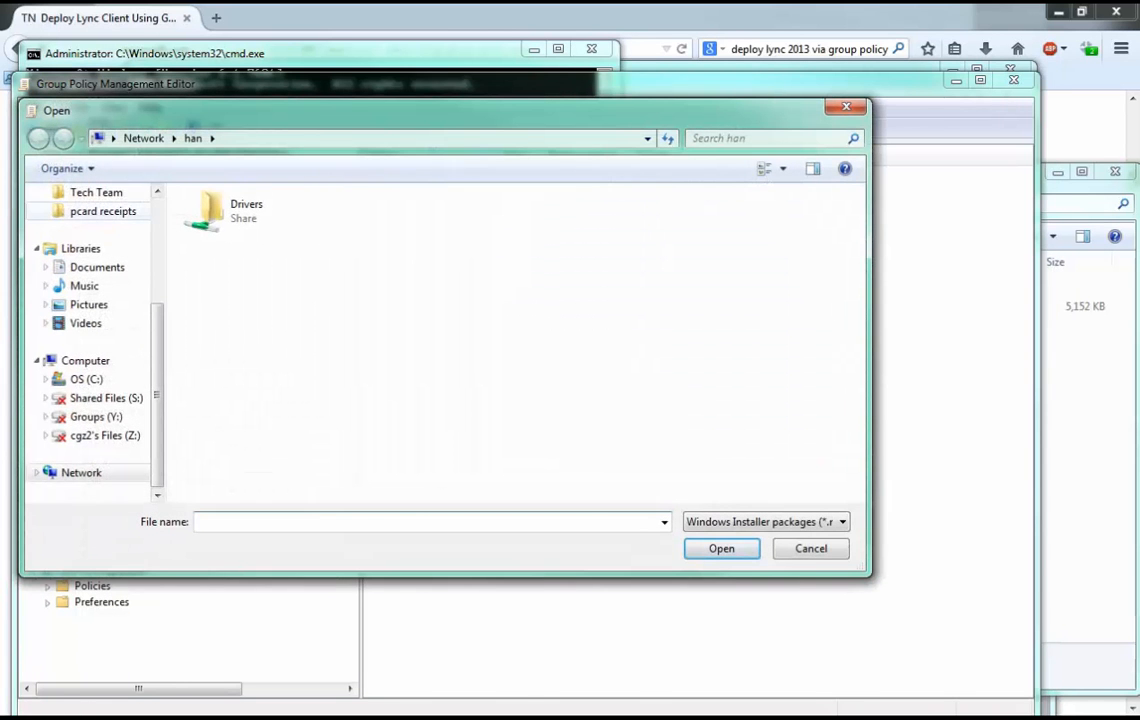
{"action": "left_click", "coordinate": [105, 275]}
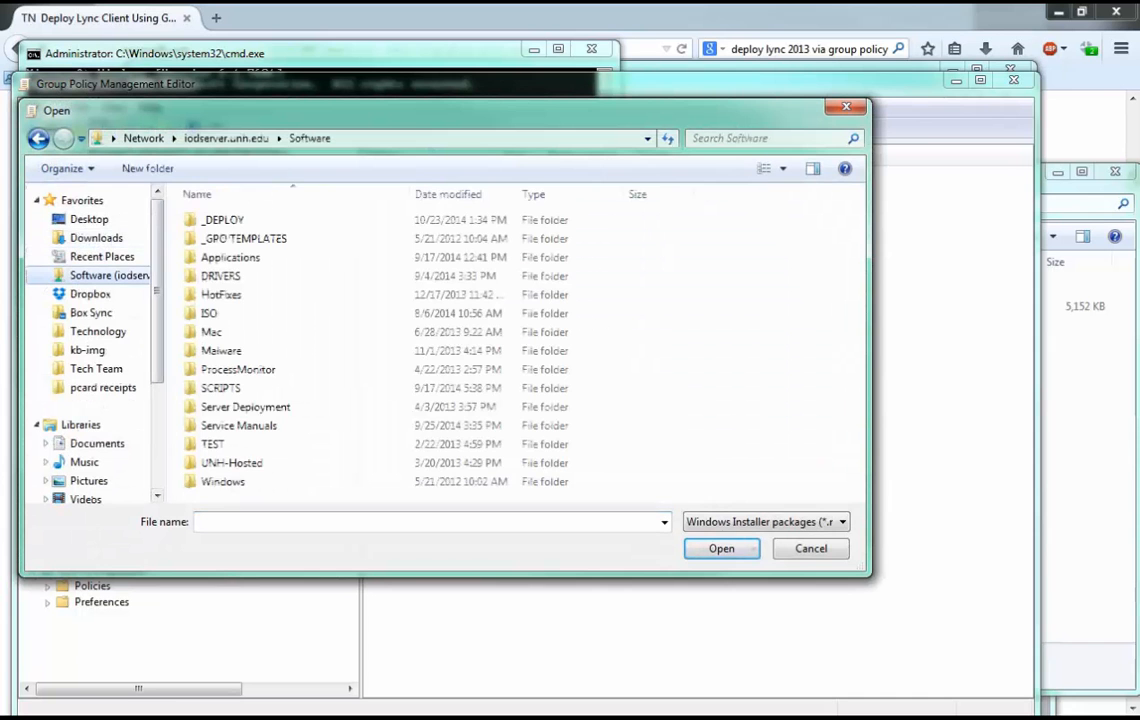
{"action": "double_click", "coordinate": [222, 219]}
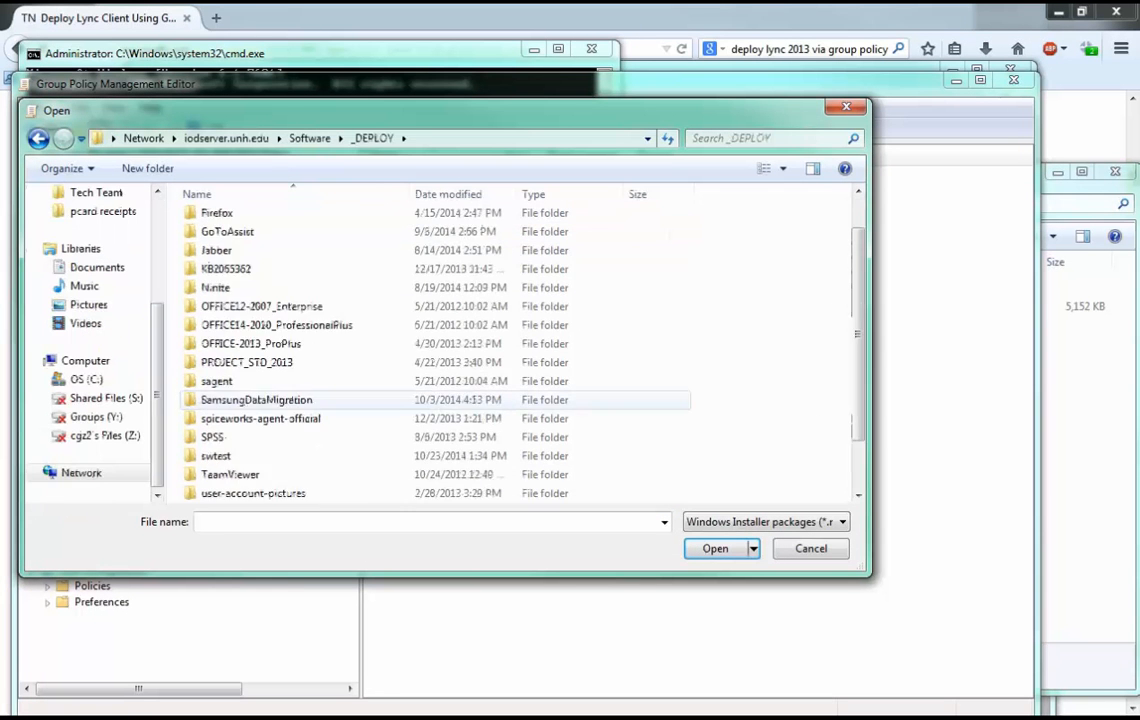
{"action": "scroll", "coordinate": [420, 399], "scroll_direction": "down", "scroll_amount": 1}
{"action": "double_click", "coordinate": [215, 399]}
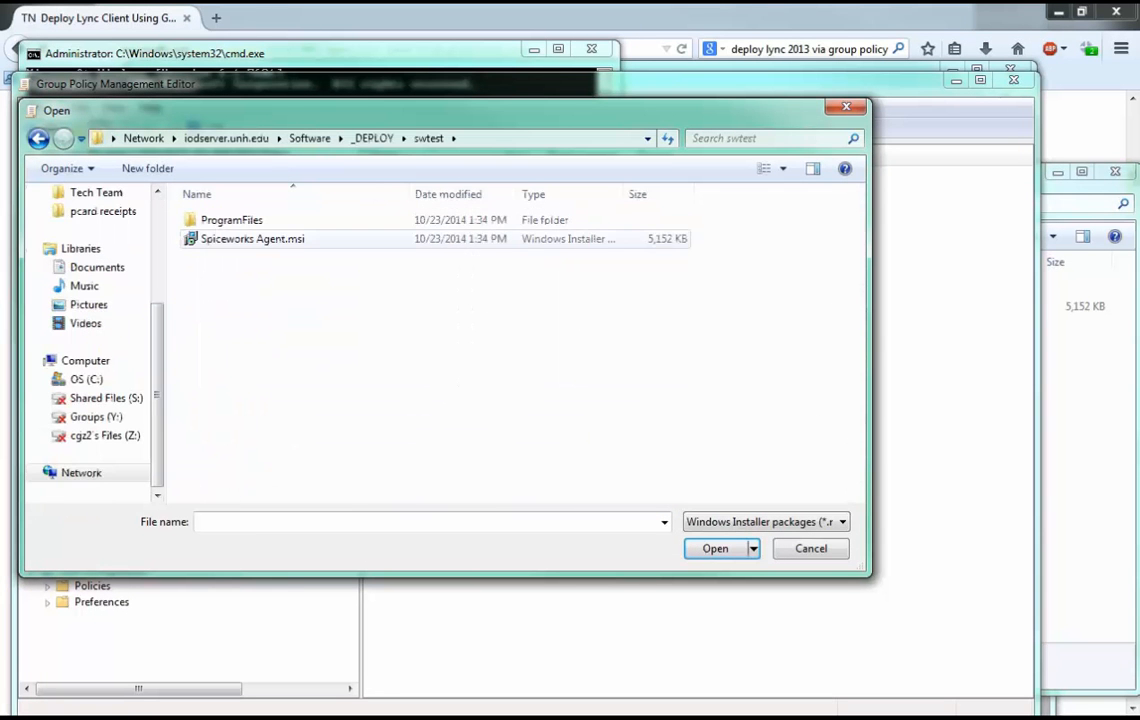
{"action": "double_click", "coordinate": [280, 196]}
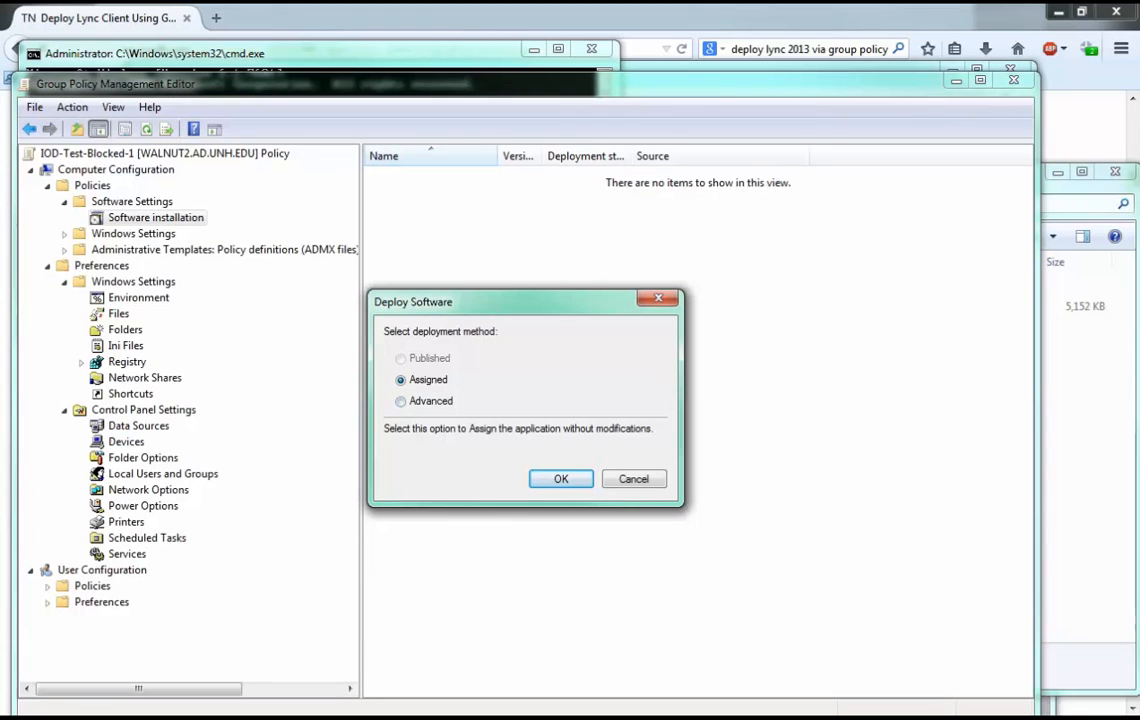
{"action": "left_click", "coordinate": [430, 401]}
{"action": "left_click", "coordinate": [428, 380]}
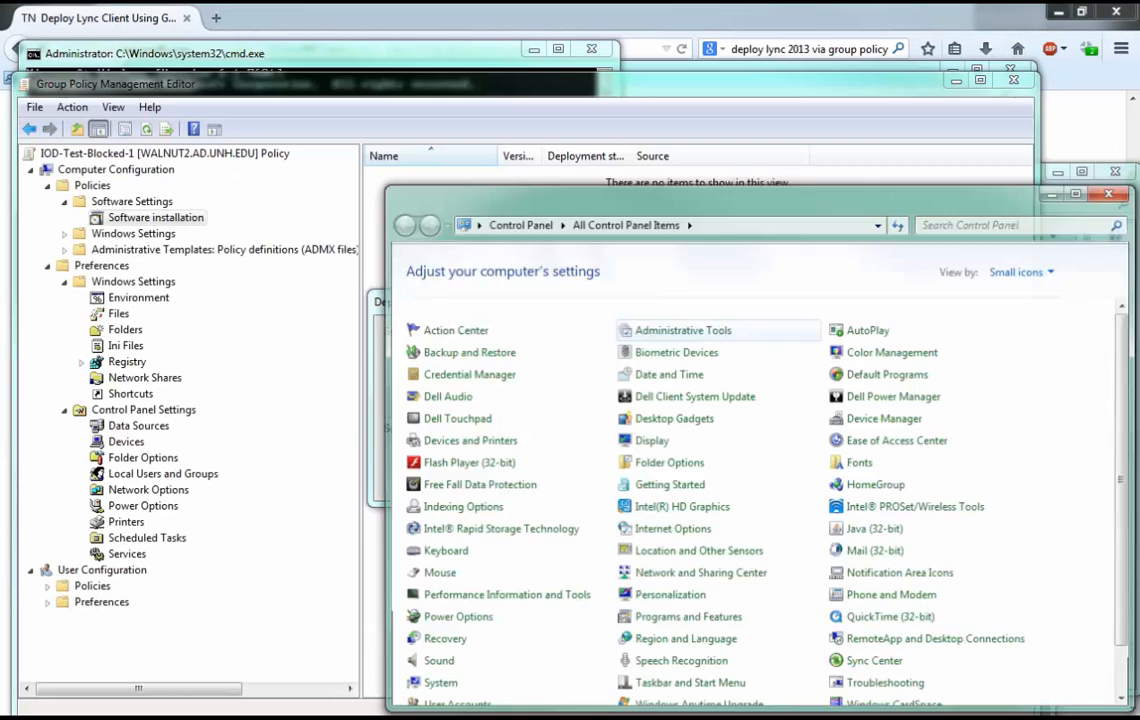
View the programs available to install from the network through Programs and Features in the Control Panel.
{"action": "scroll", "coordinate": [700, 450], "scroll_direction": "down", "scroll_amount": 1}
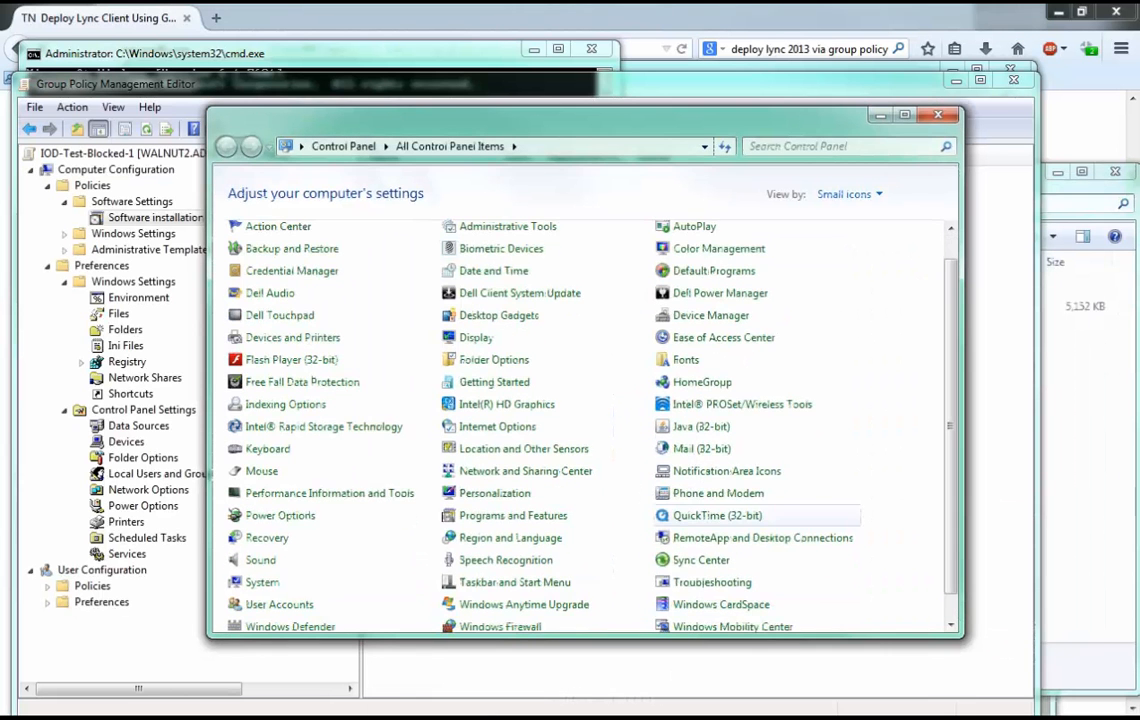
{"action": "left_click", "coordinate": [513, 515]}
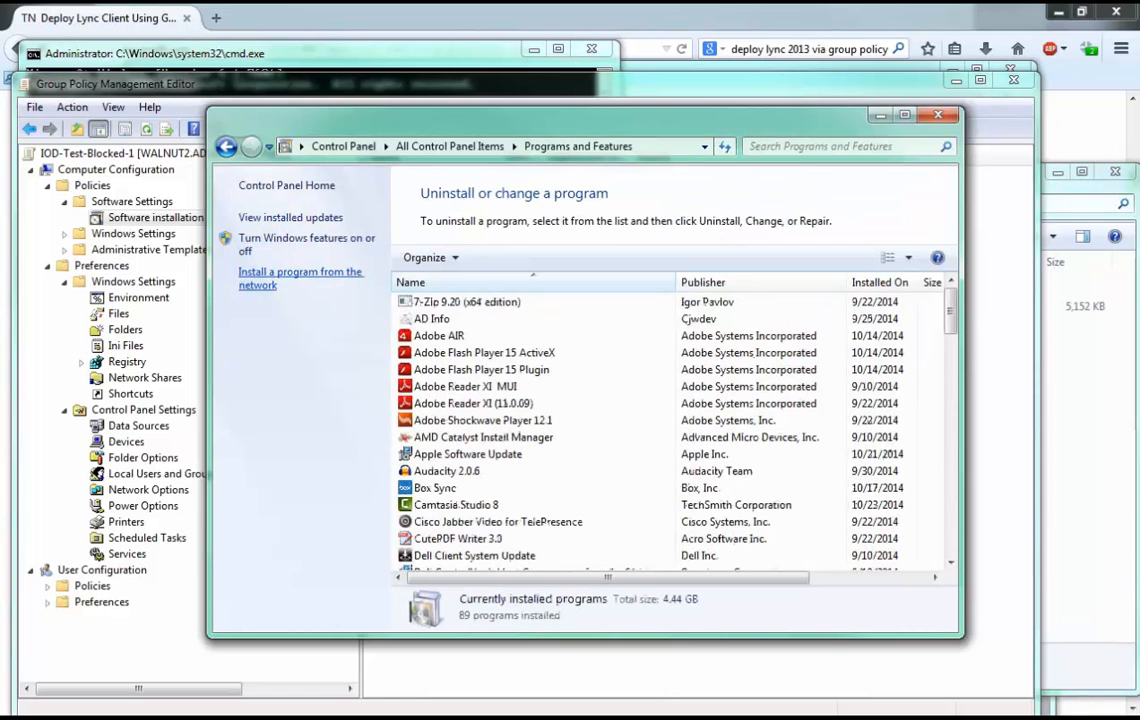
{"action": "left_click", "coordinate": [300, 278]}
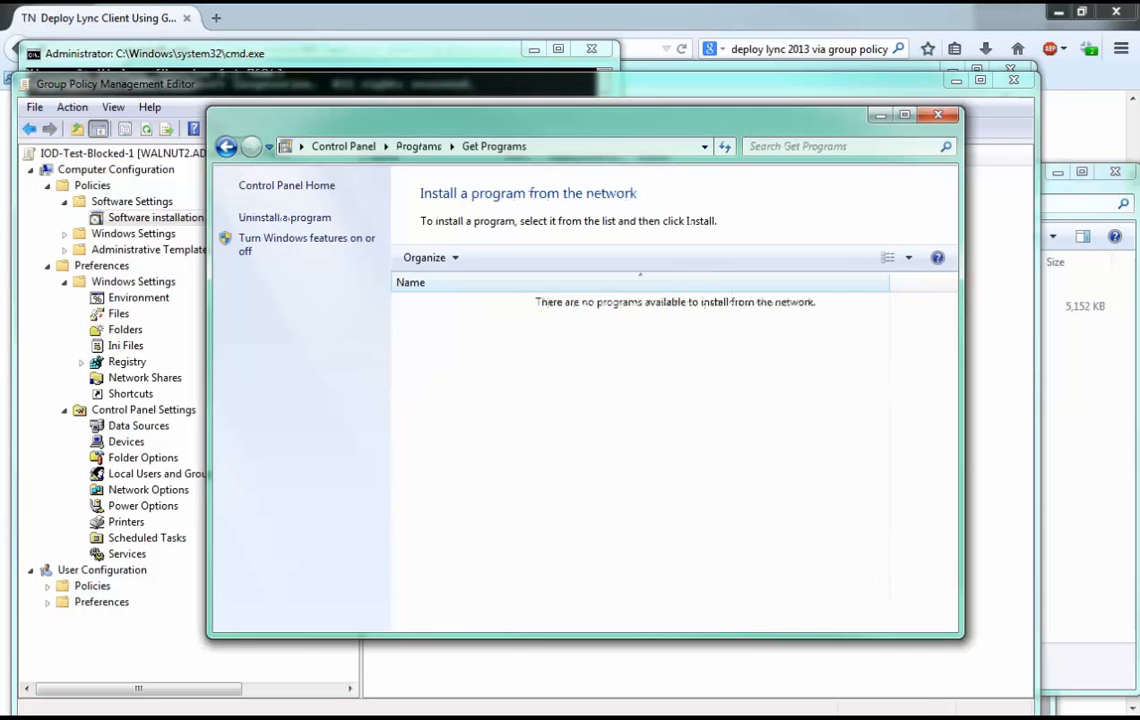
Return to the Deploy Software dialog, choose the Advanced deployment method and open the Spiceworks Agent package properties.
{"action": "left_click_drag", "start_coordinate": [500, 118], "coordinate": [429, 470]}
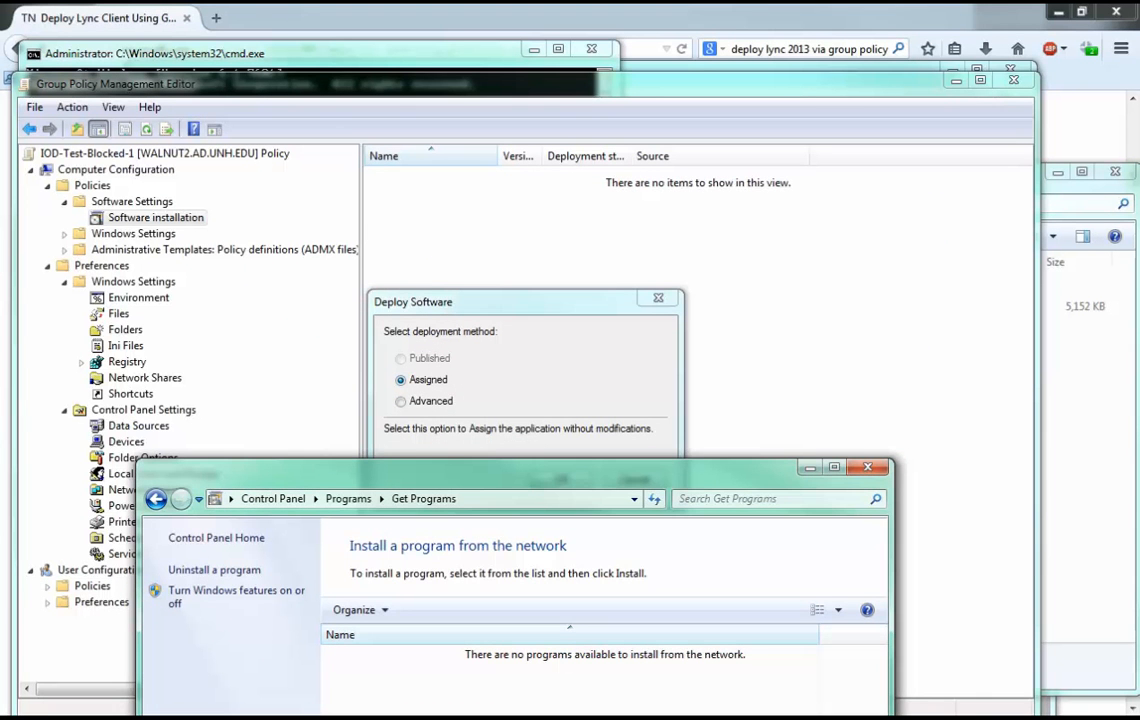
{"action": "left_click", "coordinate": [510, 302]}
{"action": "left_click", "coordinate": [401, 401]}
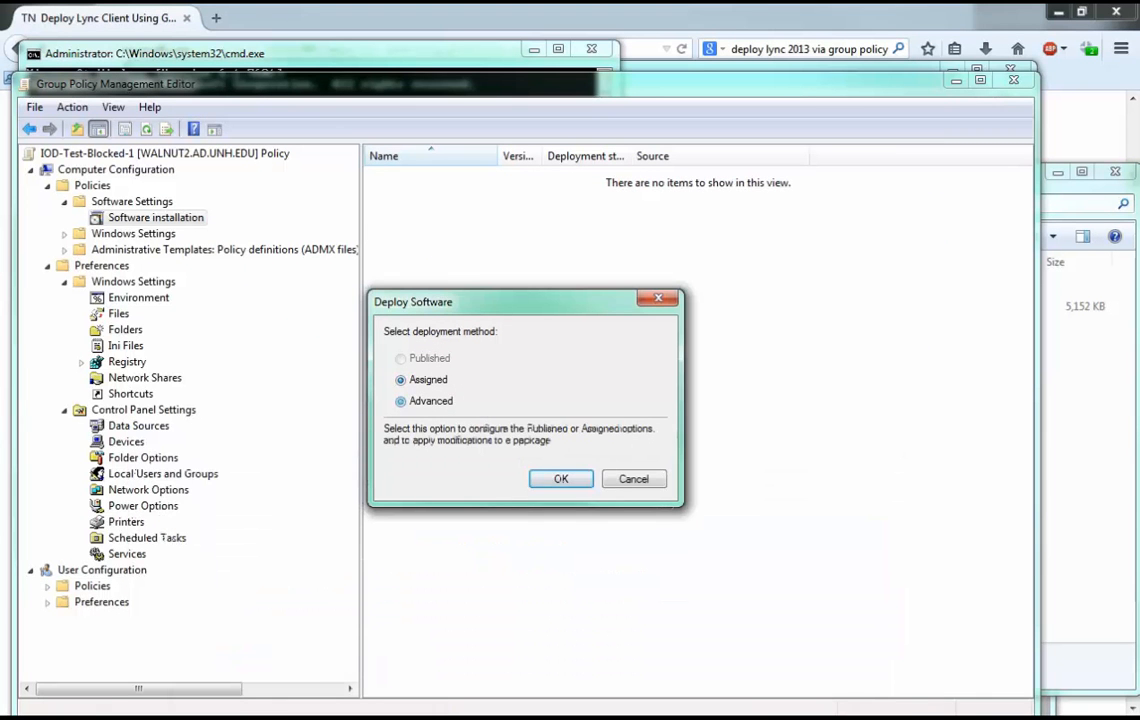
{"action": "key", "text": "Return"}
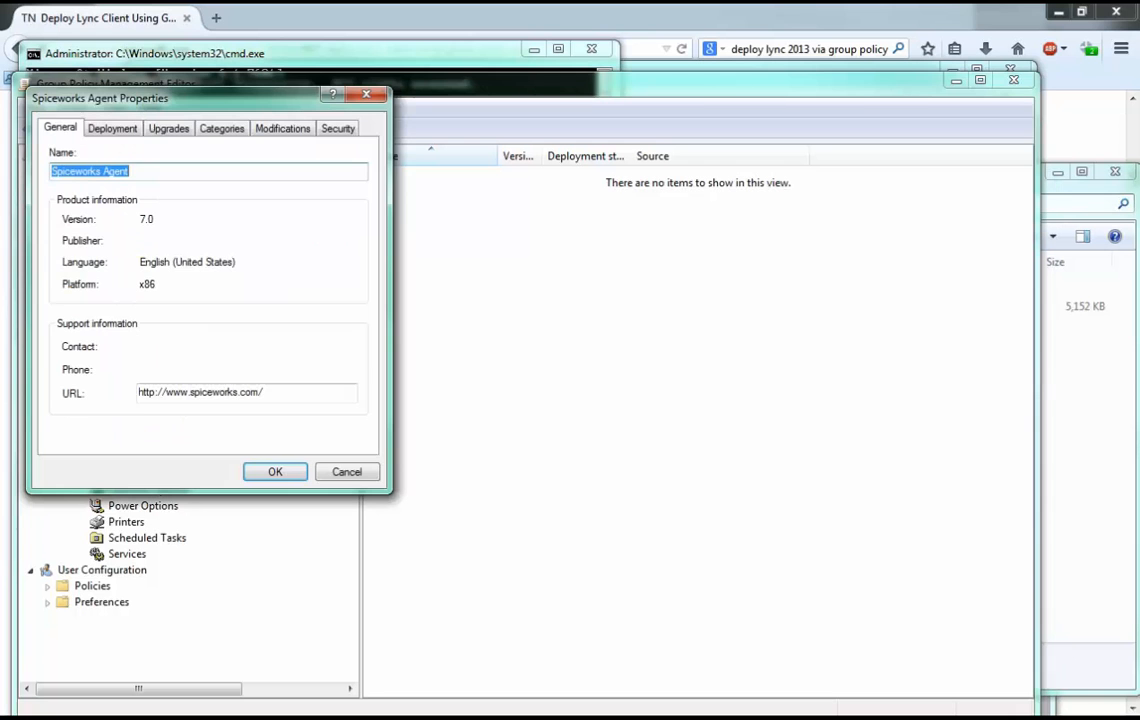
Examine the deployment, upgrade, category and security options in the Spiceworks Agent properties, and cancel adding the package.
{"action": "left_click", "coordinate": [111, 130]}
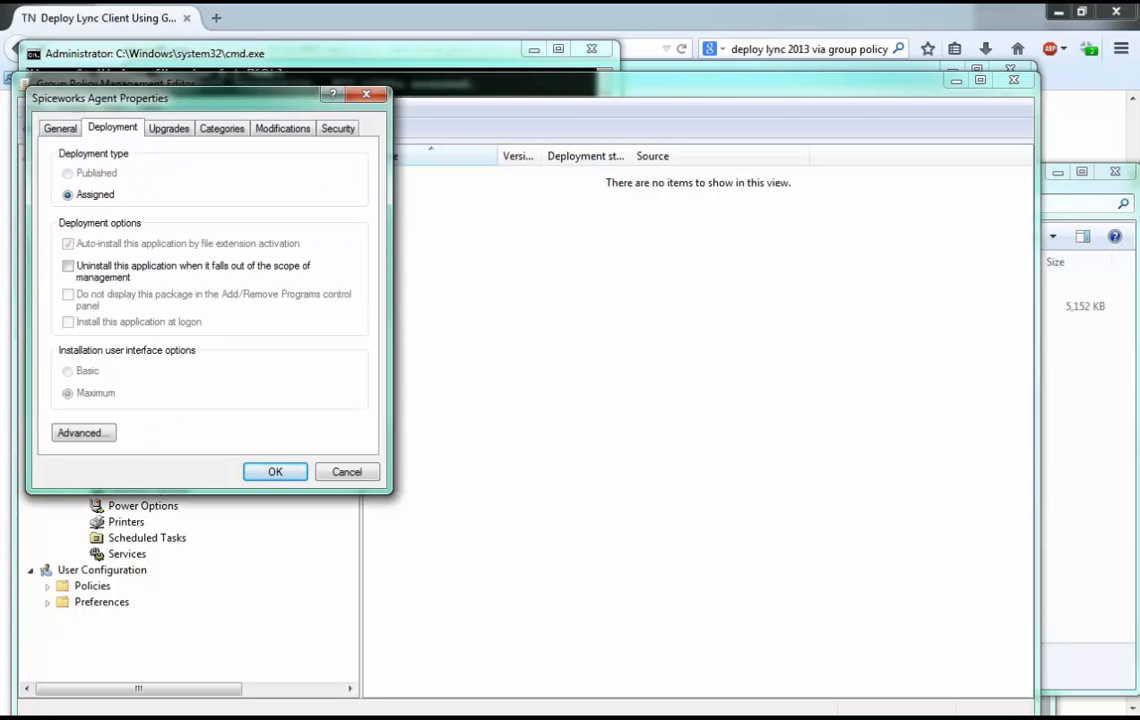
{"action": "left_click", "coordinate": [169, 129]}
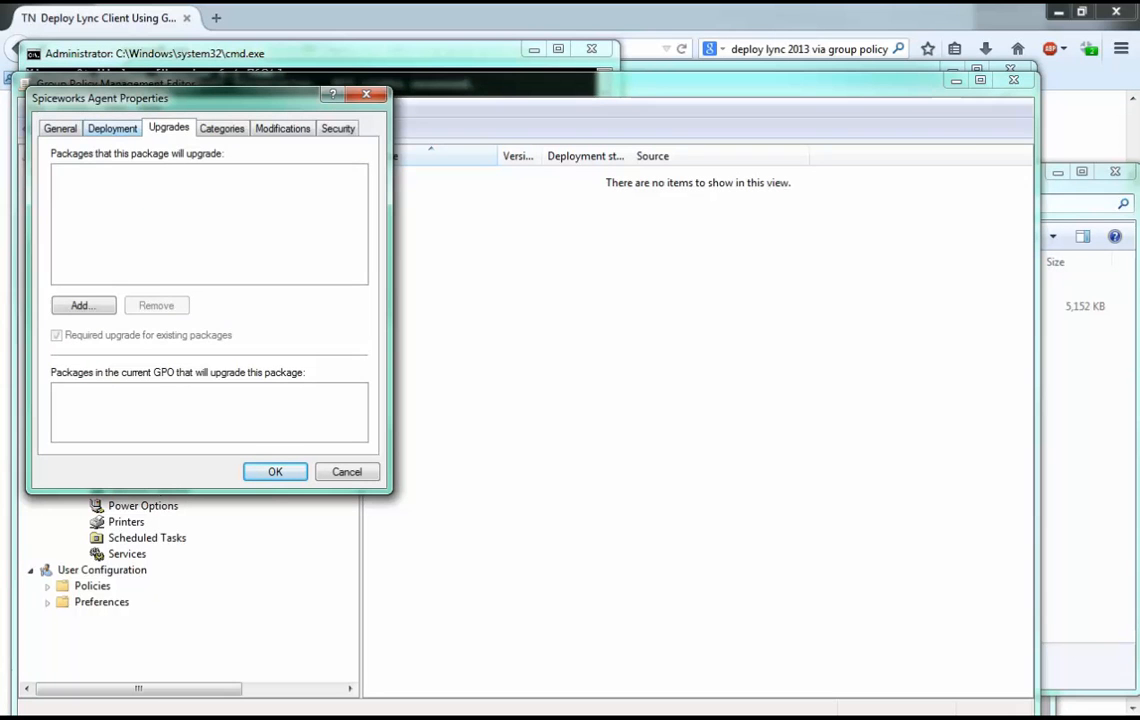
{"action": "left_click", "coordinate": [112, 129]}
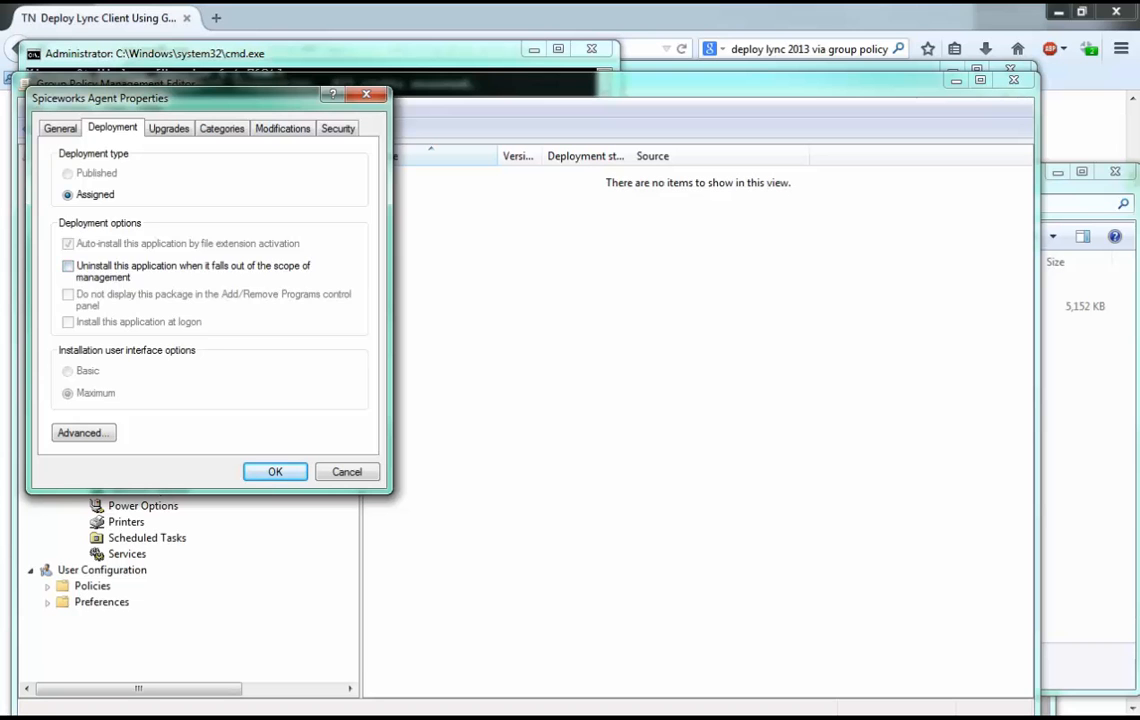
{"action": "left_click", "coordinate": [168, 128]}
{"action": "left_click", "coordinate": [222, 128]}
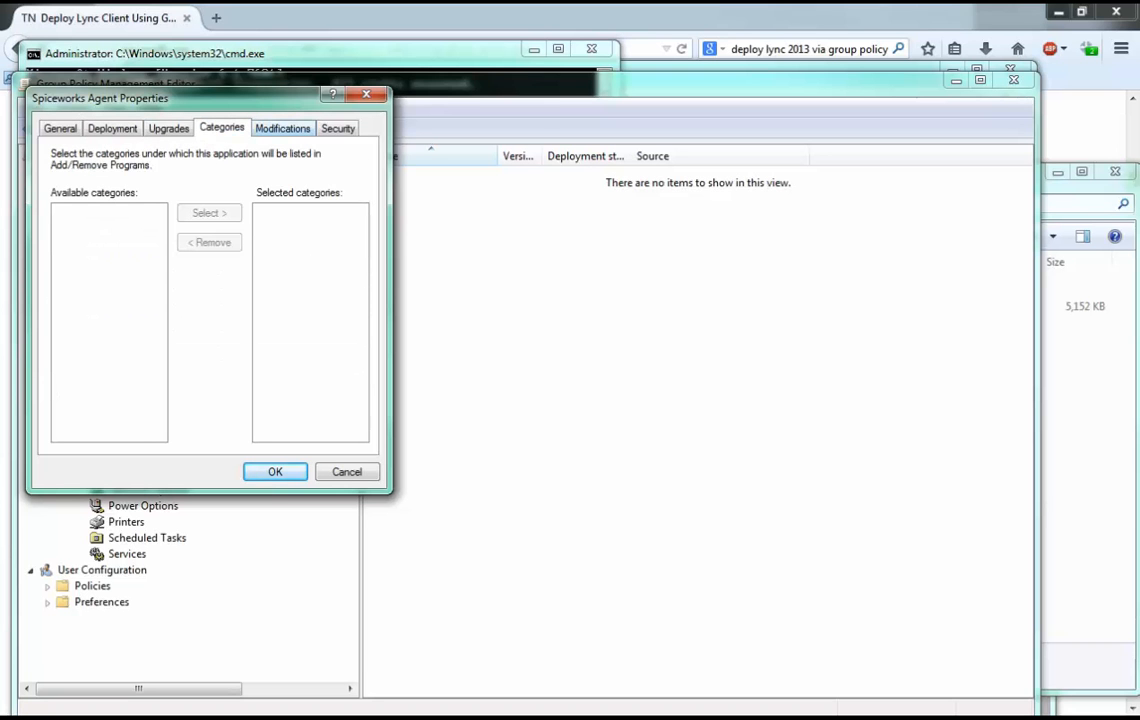
{"action": "left_click", "coordinate": [338, 128]}
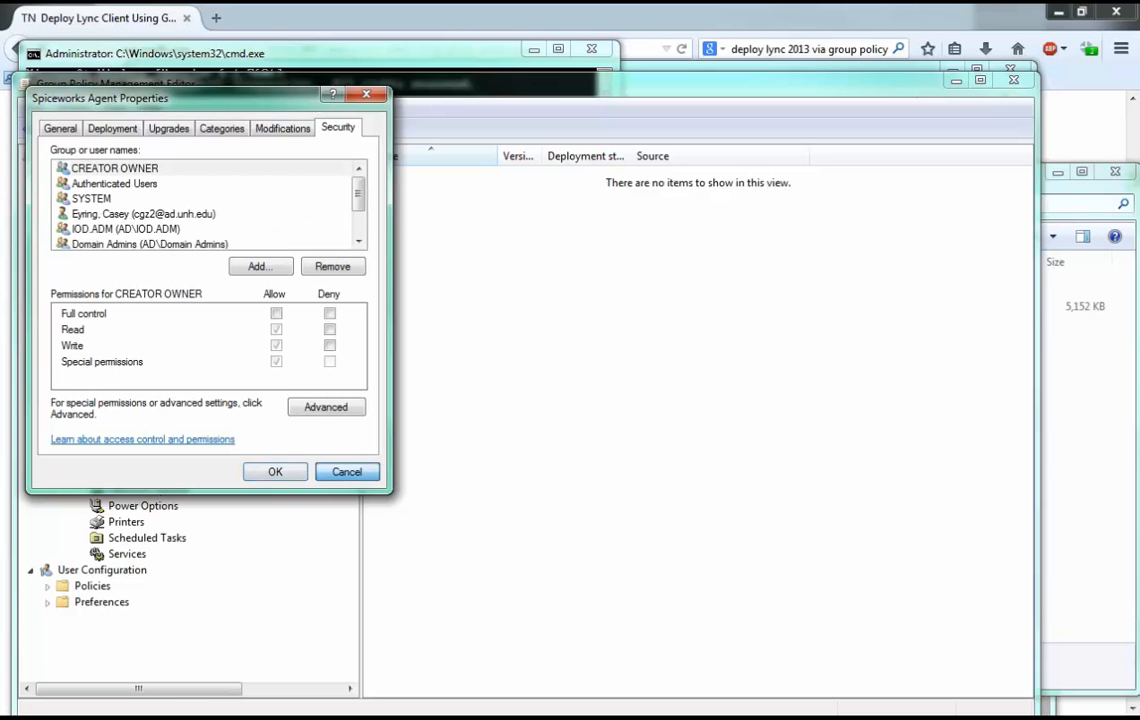
{"action": "left_click", "coordinate": [347, 471]}
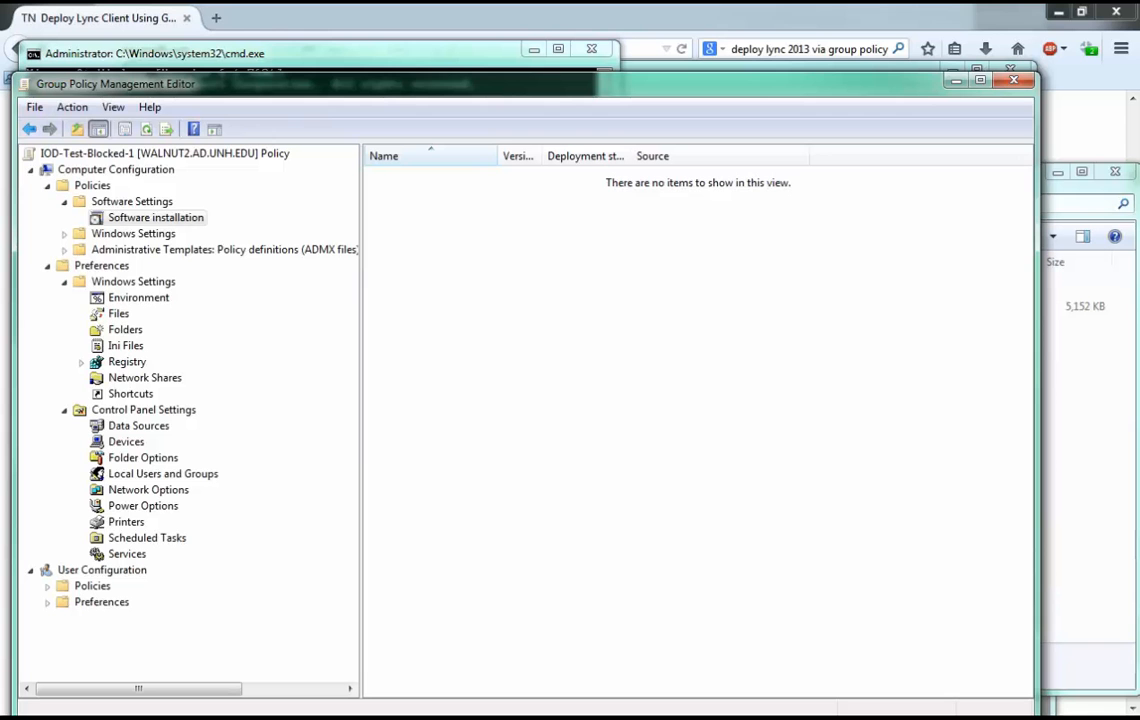
Add Spiceworks Agent.msi from the swtest folder as a new computer software package with the Assigned deployment method.
{"action": "right_click", "coordinate": [508, 201]}
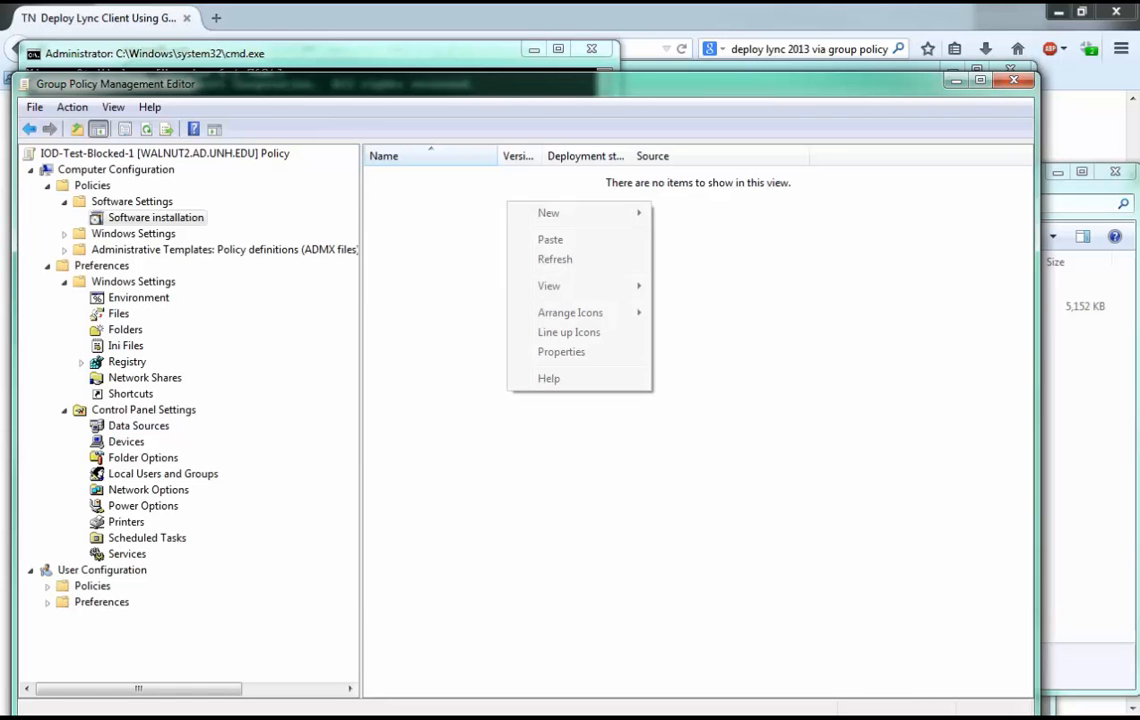
{"action": "mouse_move", "coordinate": [560, 213]}
{"action": "left_click", "coordinate": [701, 213]}
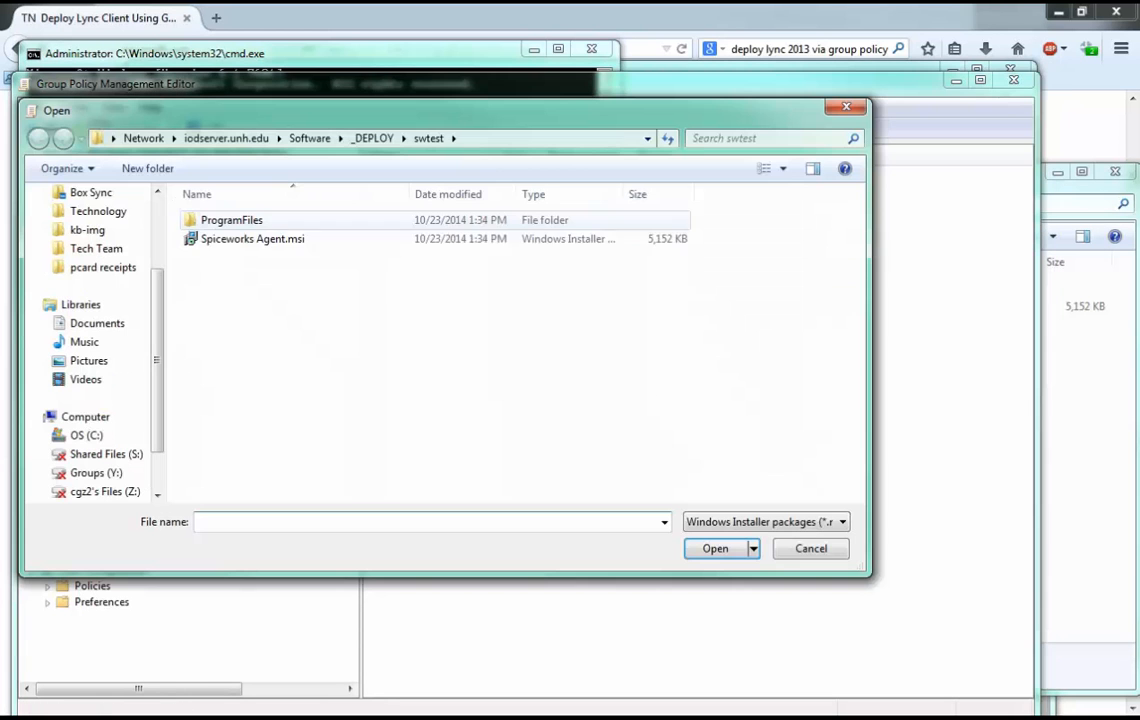
{"action": "left_click", "coordinate": [253, 239]}
{"action": "key", "text": "Return"}
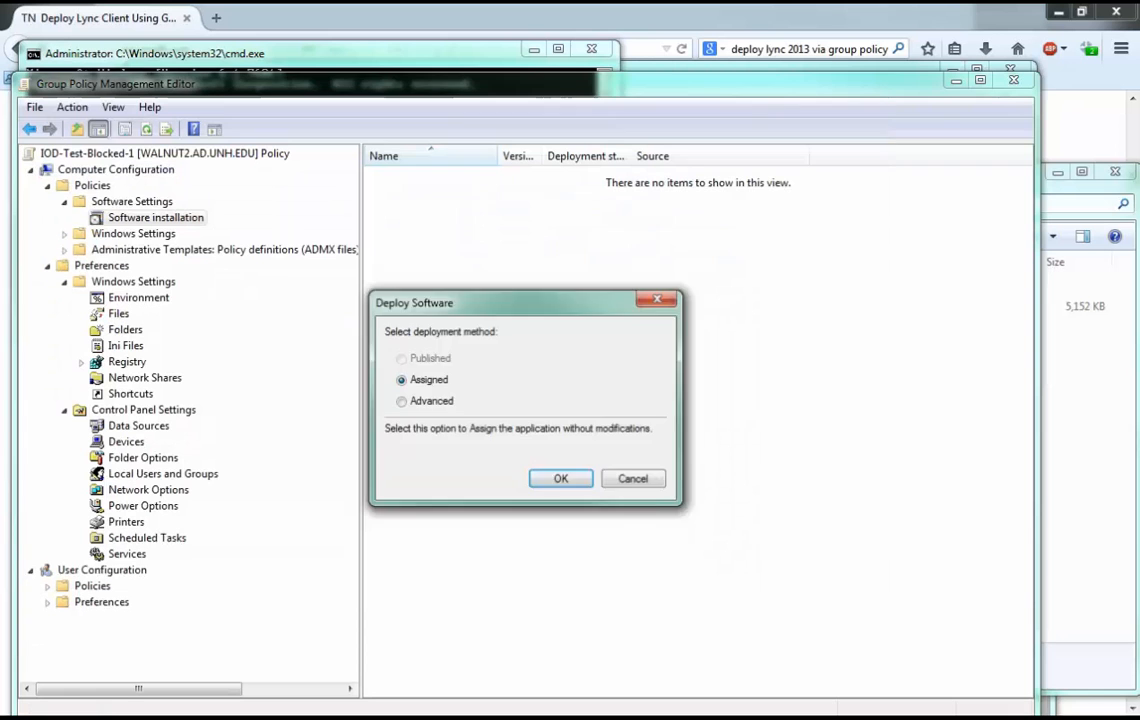
{"action": "key", "text": "Return"}
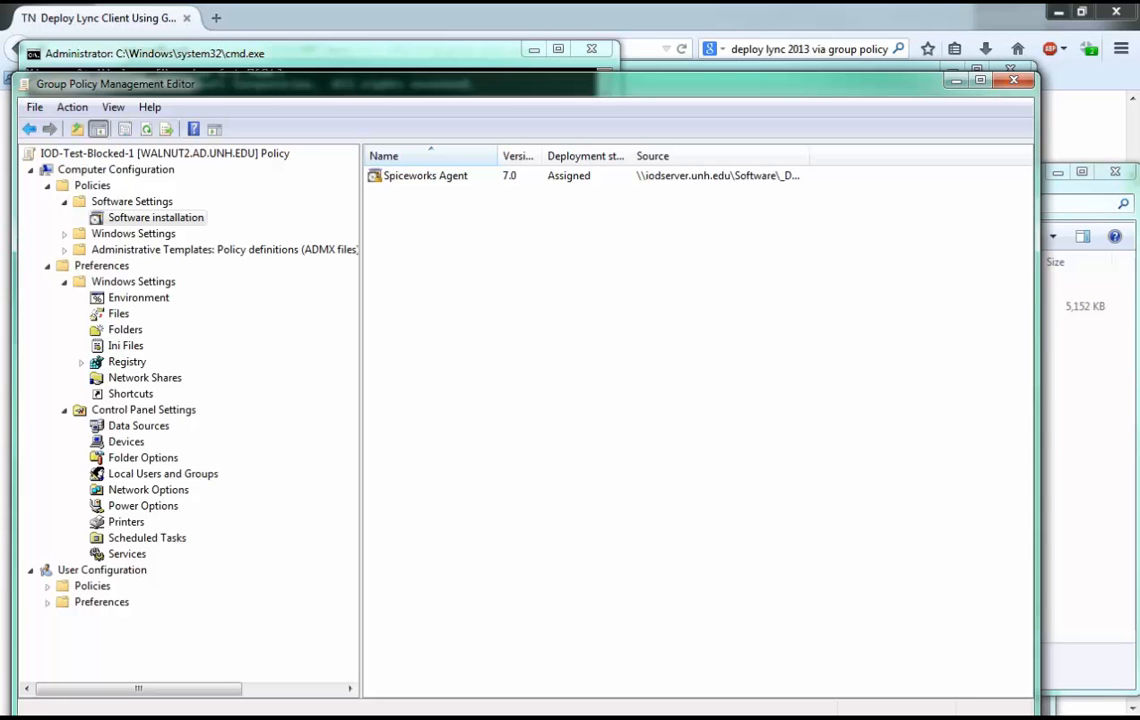
Remove the Spiceworks Agent package, allowing users to continue to use the software but preventing new installations.
{"action": "right_click", "coordinate": [431, 177]}
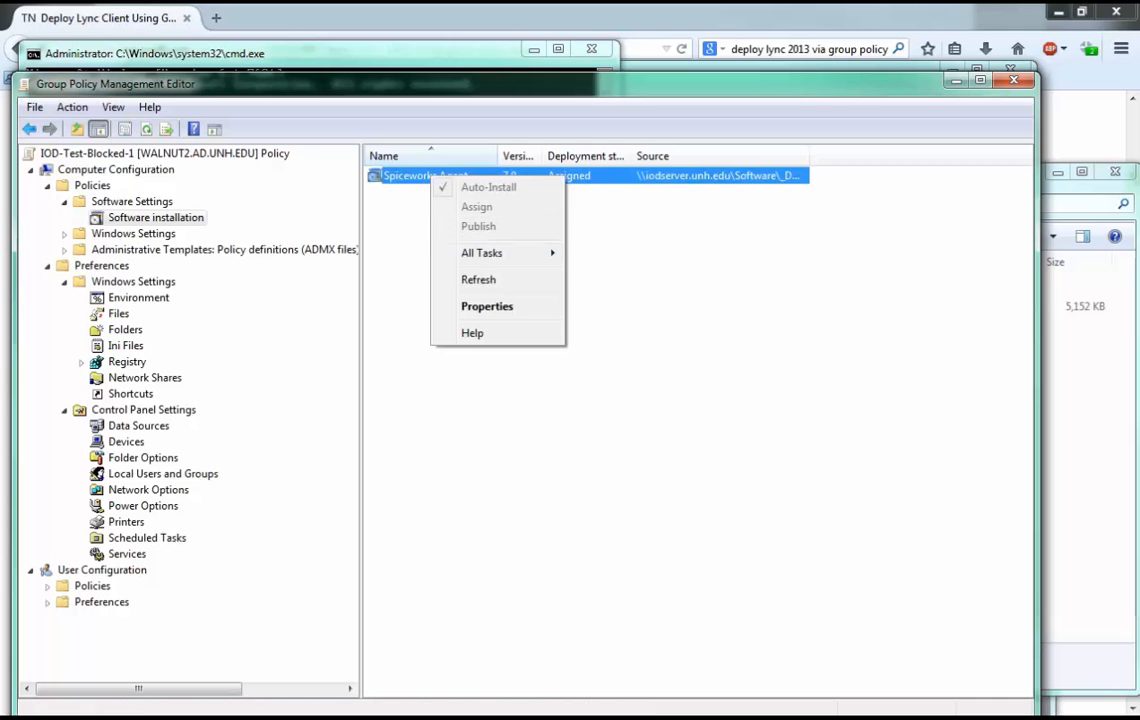
{"action": "mouse_move", "coordinate": [483, 253]}
{"action": "left_click", "coordinate": [613, 299]}
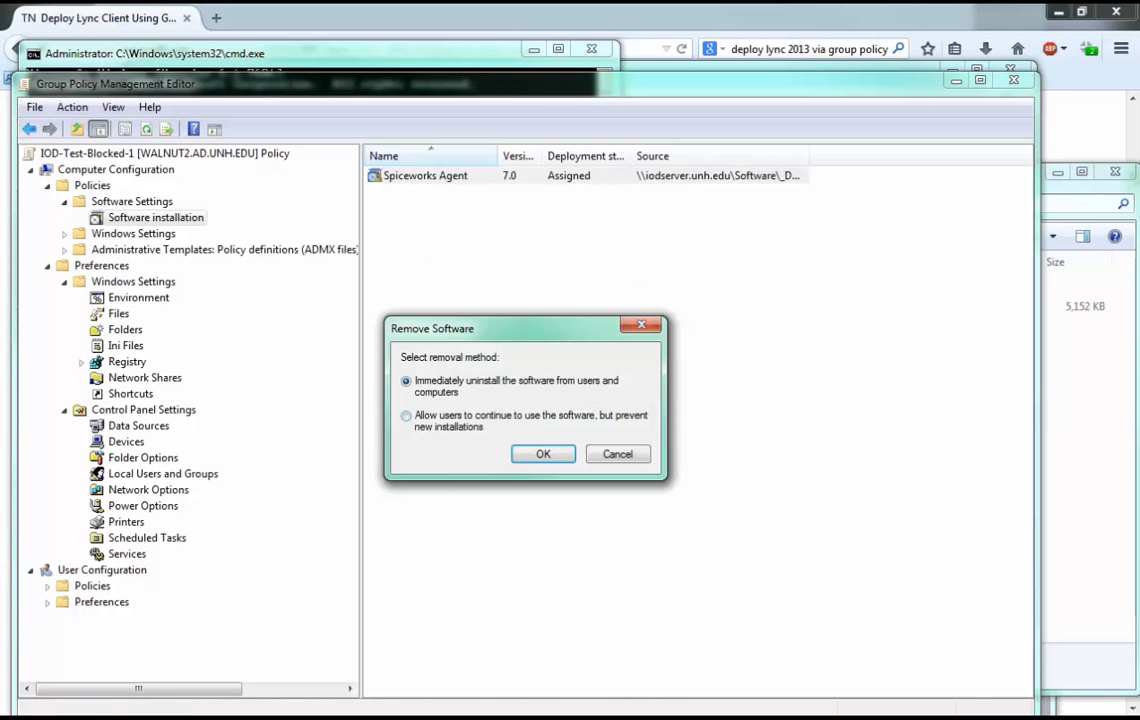
{"action": "left_click", "coordinate": [406, 416]}
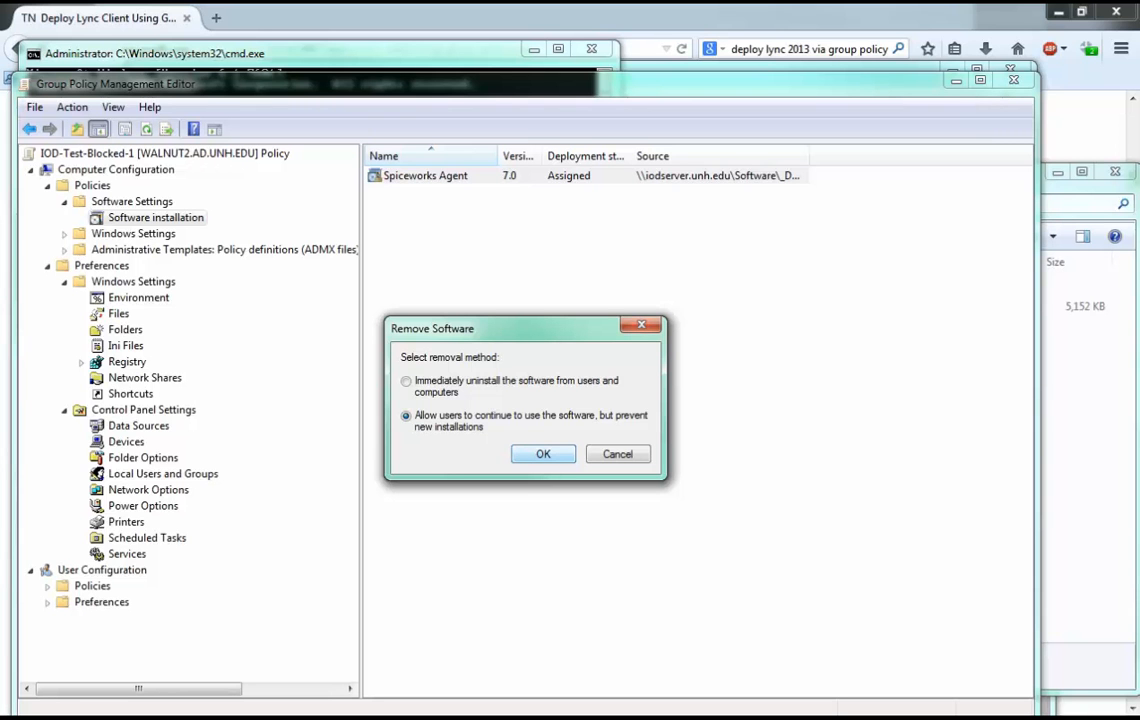
{"action": "key", "text": "Return"}
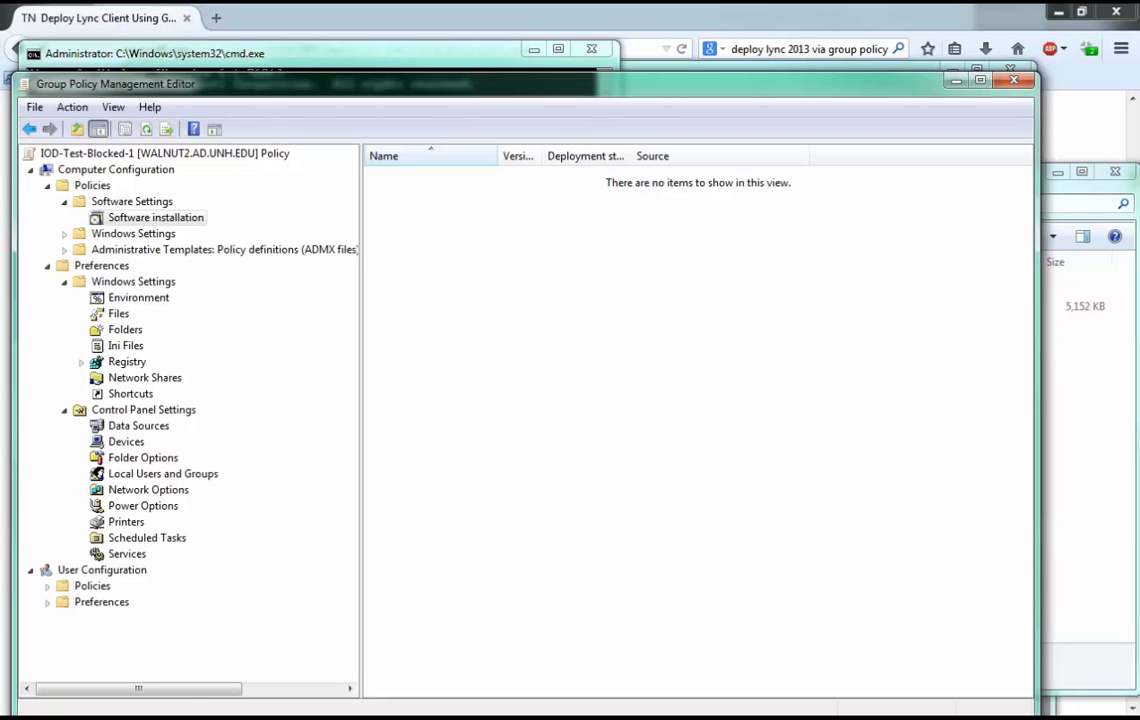
{"action": "right_click", "coordinate": [566, 282]}
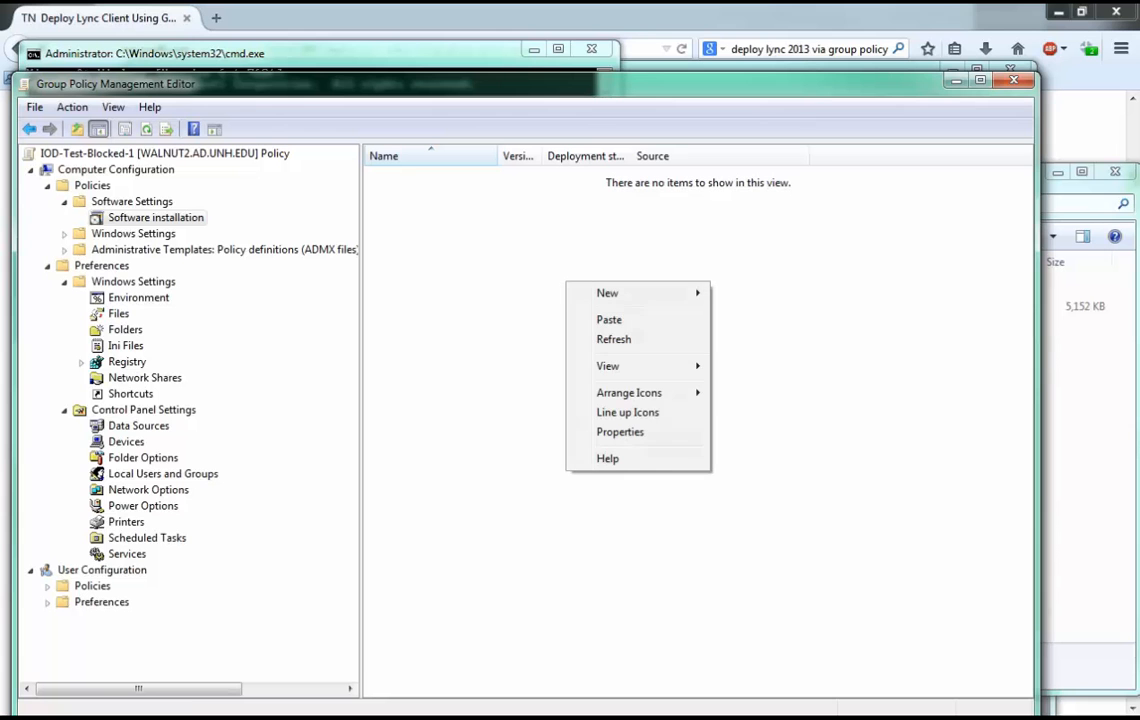
{"action": "mouse_move", "coordinate": [638, 293]}
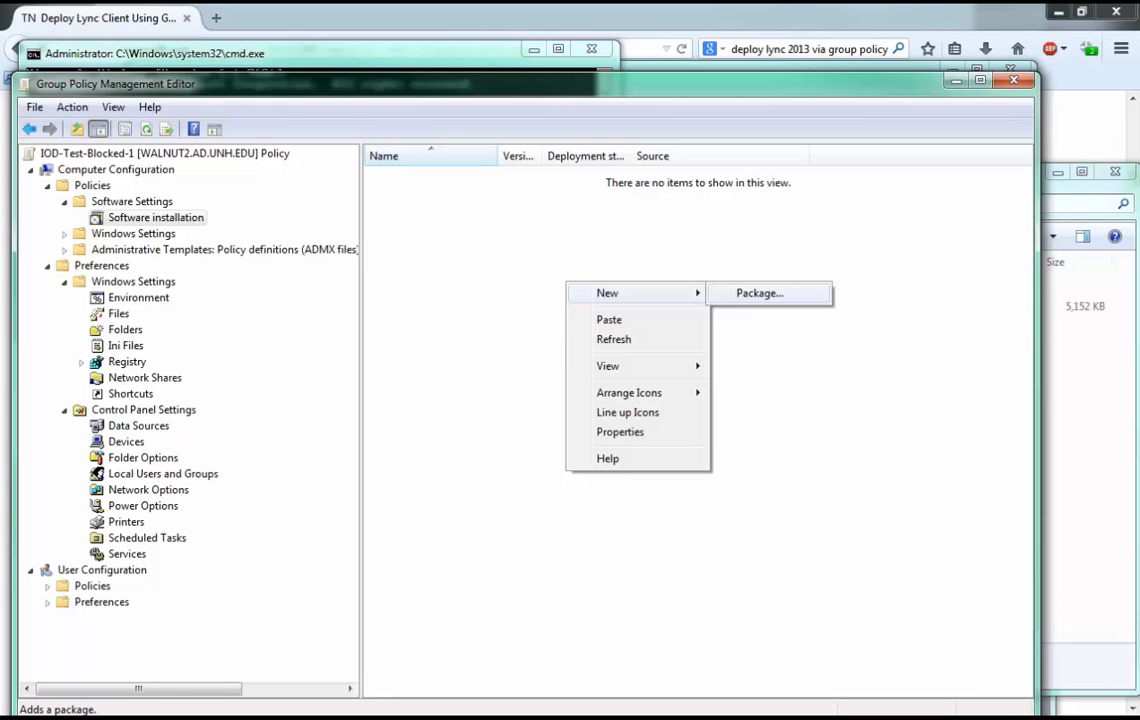
{"action": "left_click", "coordinate": [760, 293]}
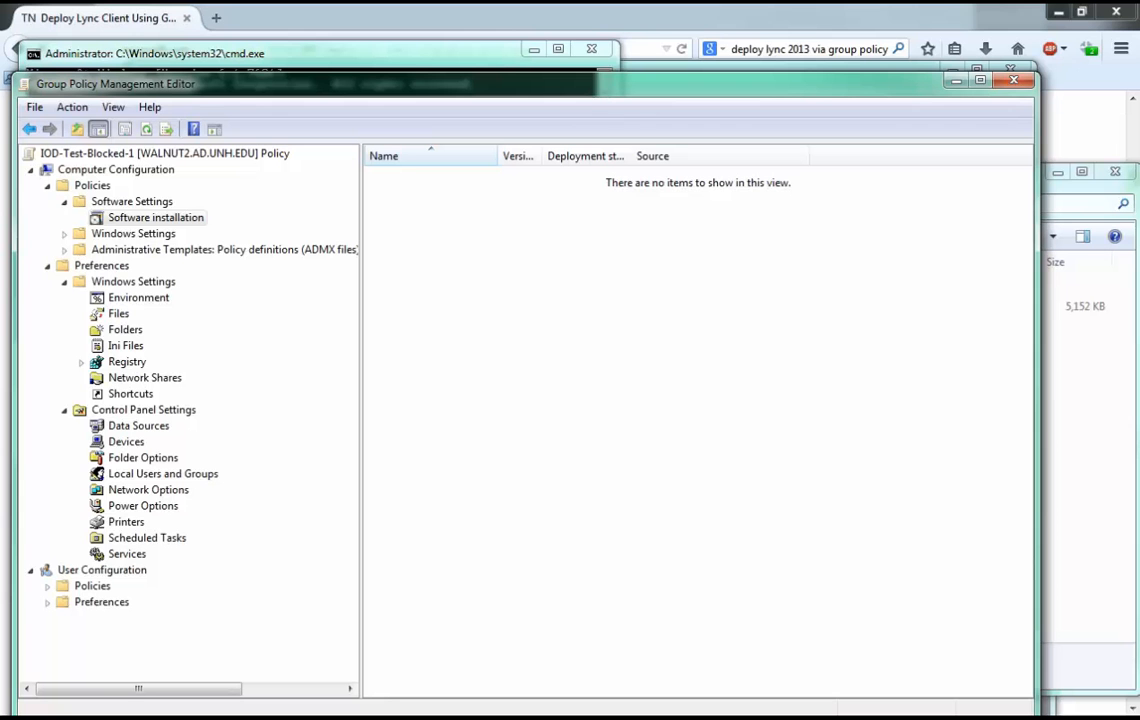
{"action": "right_click", "coordinate": [493, 305]}
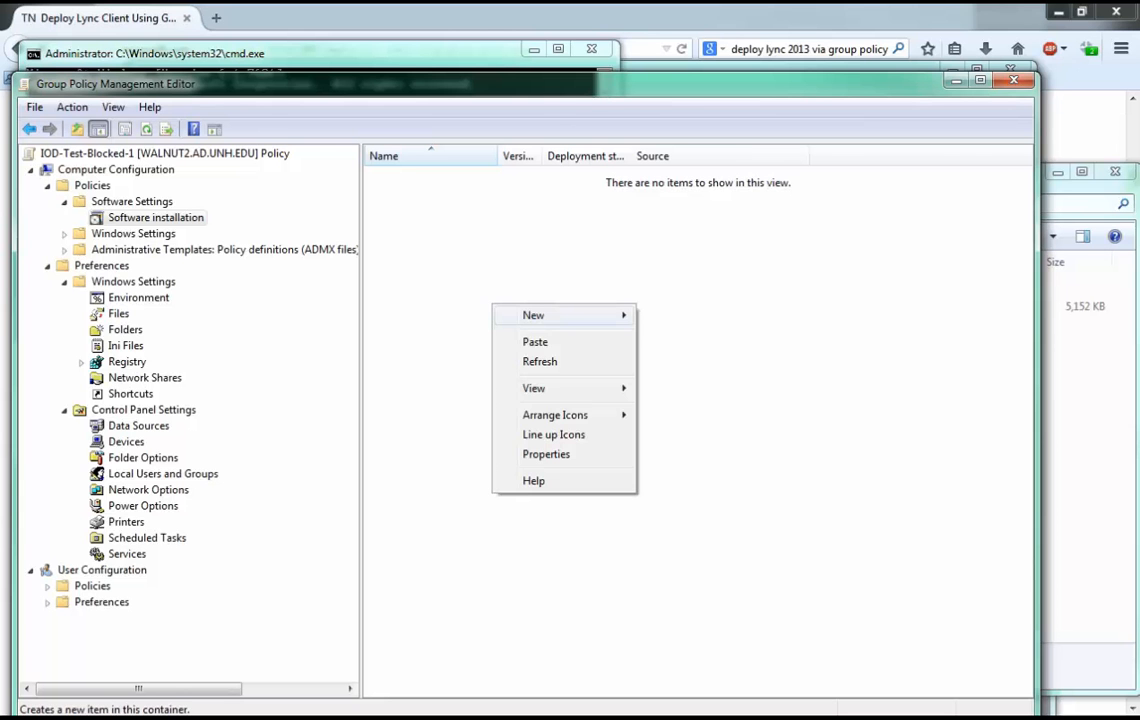
{"action": "key", "text": "Escape"}
Open Software installation in the Software Settings of the User Configuration policies.
{"action": "double_click", "coordinate": [92, 586]}
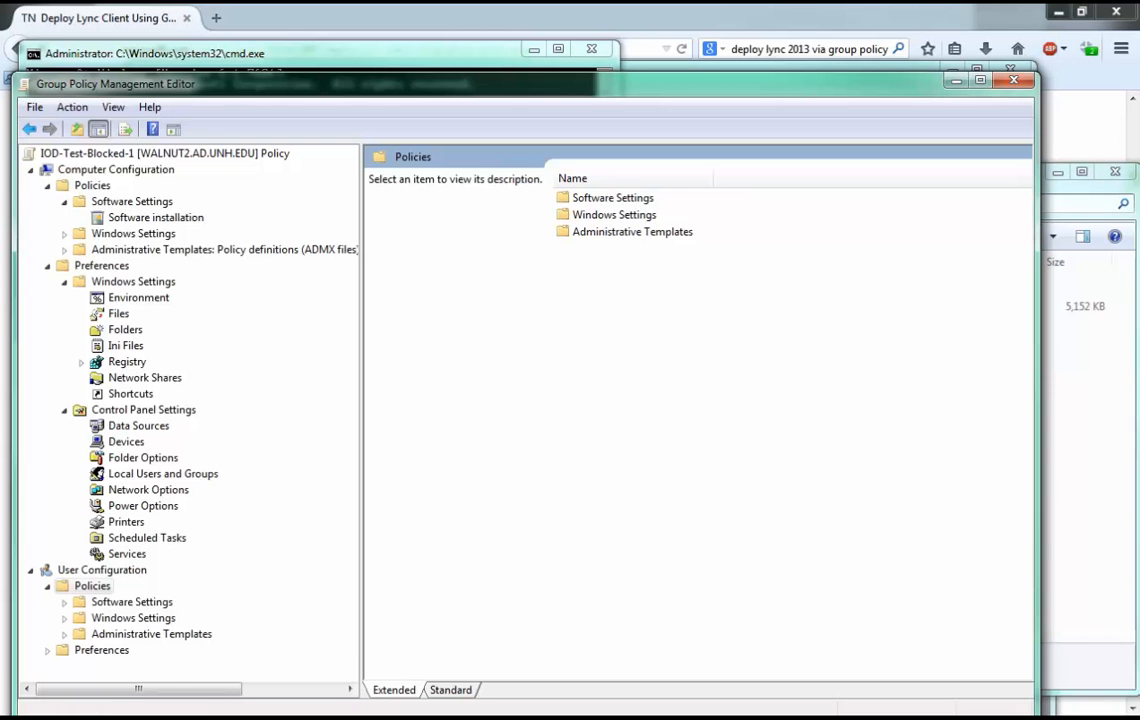
{"action": "double_click", "coordinate": [131, 602]}
{"action": "left_click", "coordinate": [155, 618]}
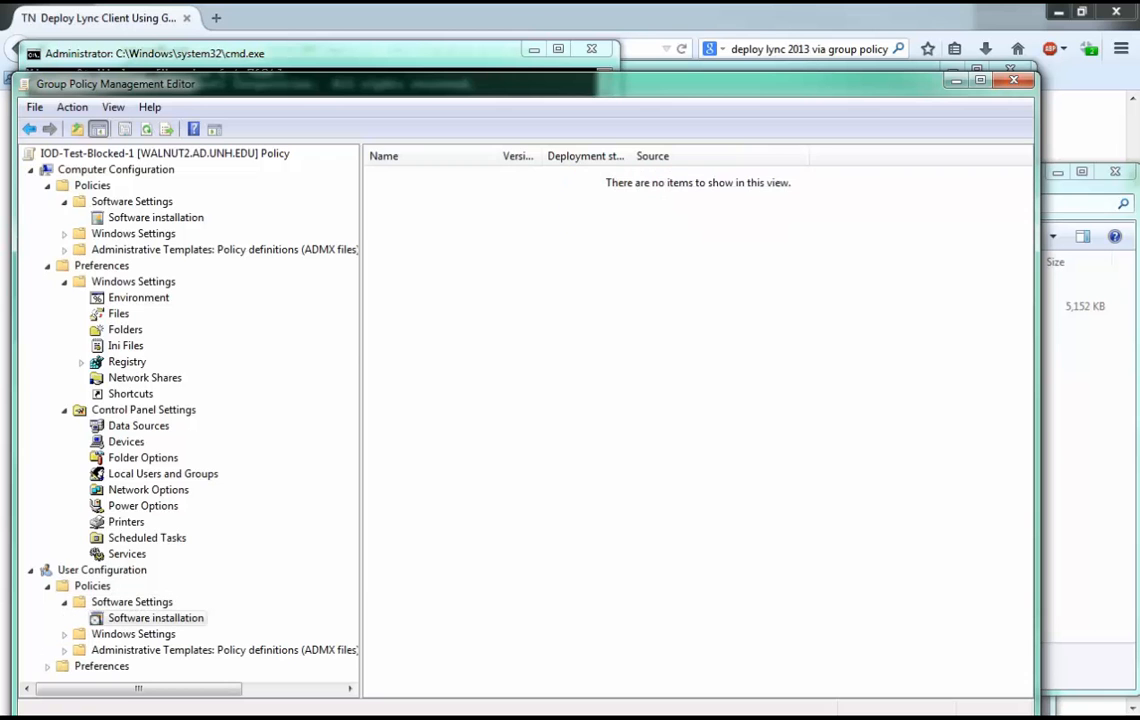
Try to add Spiceworks Agent.msi from the swtest folder as a new user software package with the Published deployment method.
{"action": "right_click", "coordinate": [566, 300]}
{"action": "mouse_move", "coordinate": [606, 309]}
{"action": "left_click", "coordinate": [759, 309]}
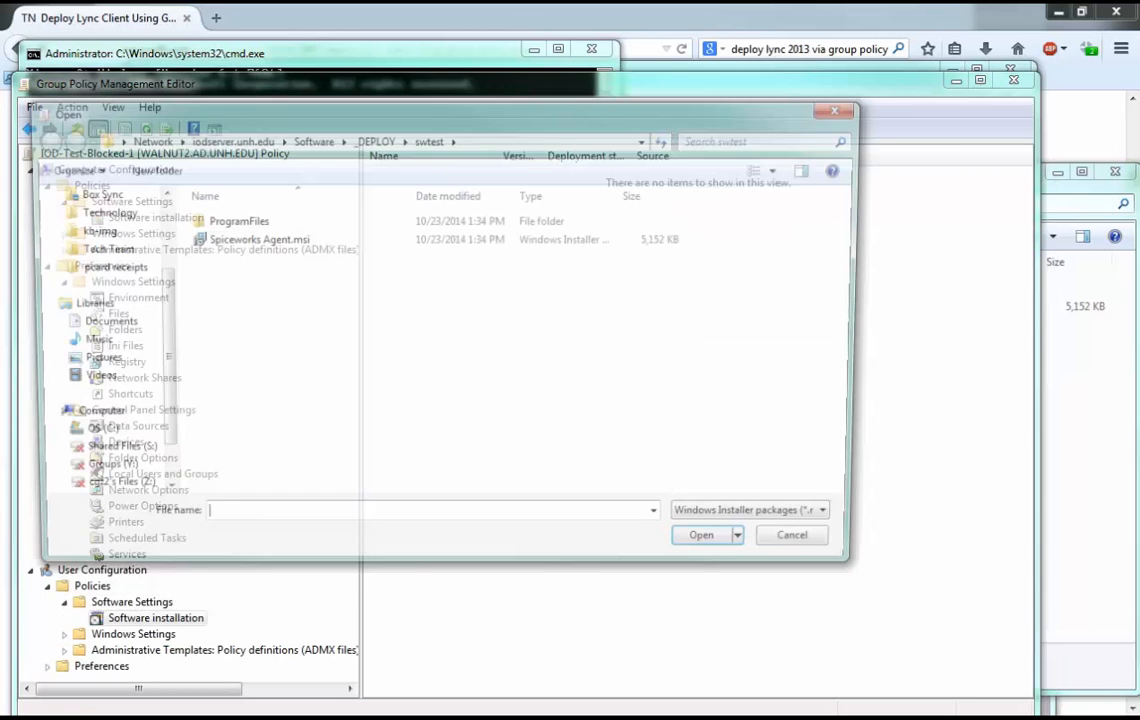
{"action": "double_click", "coordinate": [253, 238]}
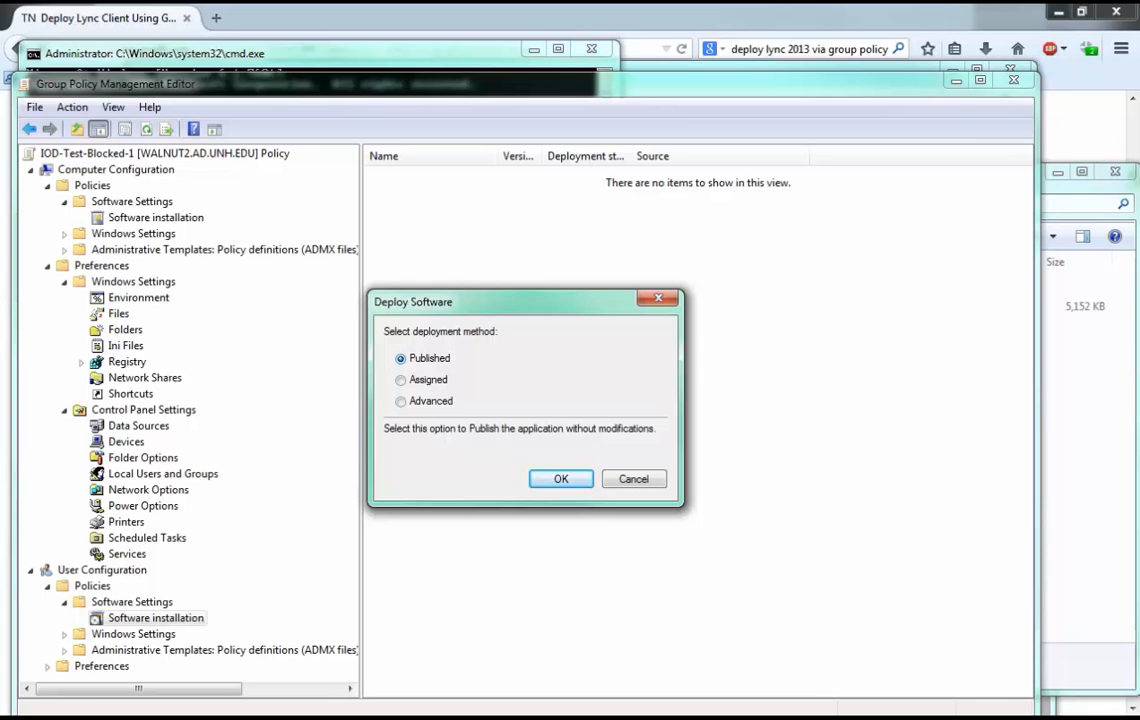
{"action": "key", "text": "Return"}
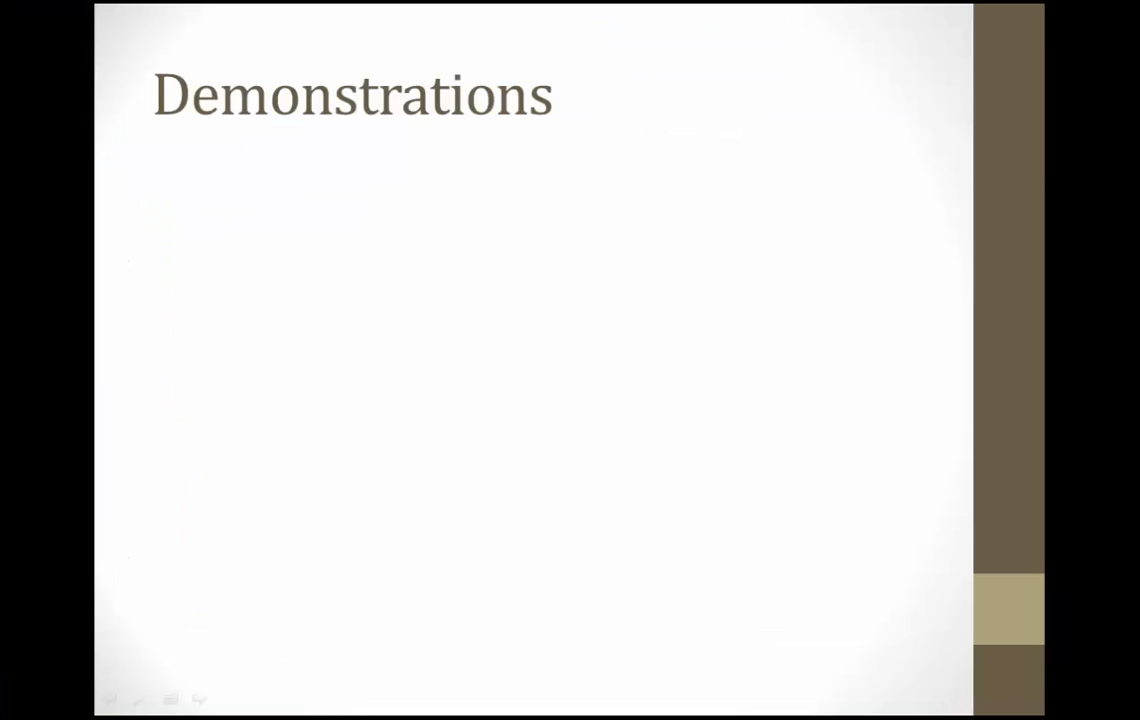
Open the Wireless Network (IEEE 802.11) Policies within Security Settings under the computer policies' Windows Settings.
{"action": "key", "text": "Right"}
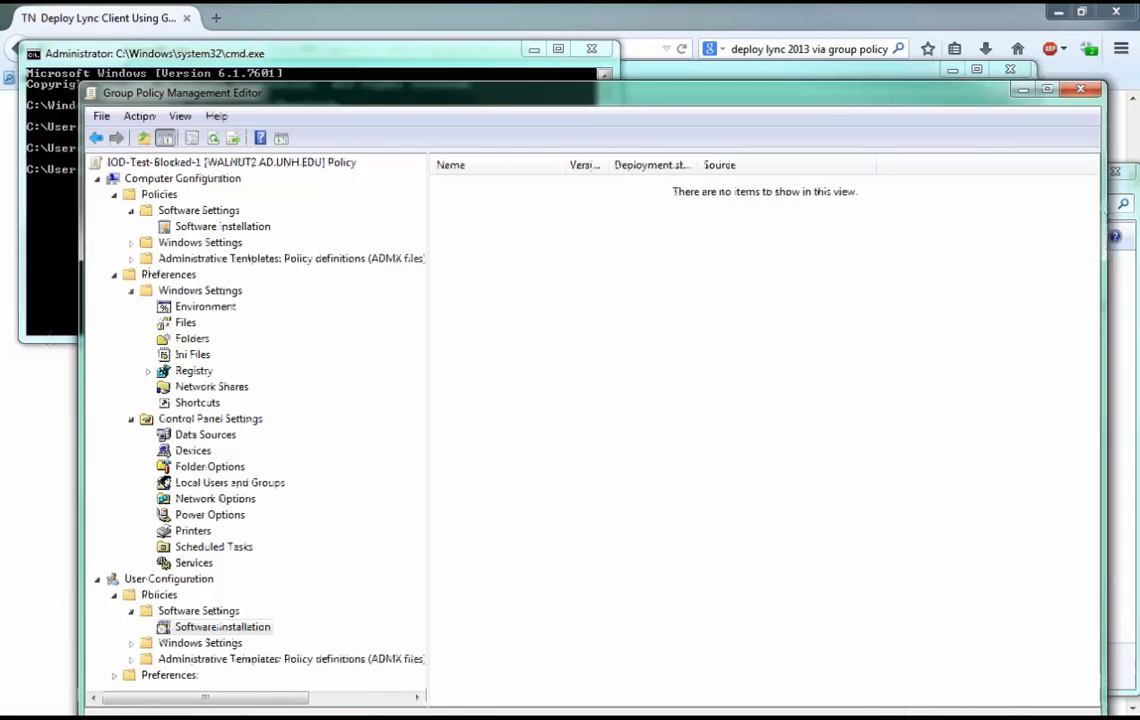
{"action": "left_click_drag", "start_coordinate": [640, 82], "coordinate": [637, 75]}
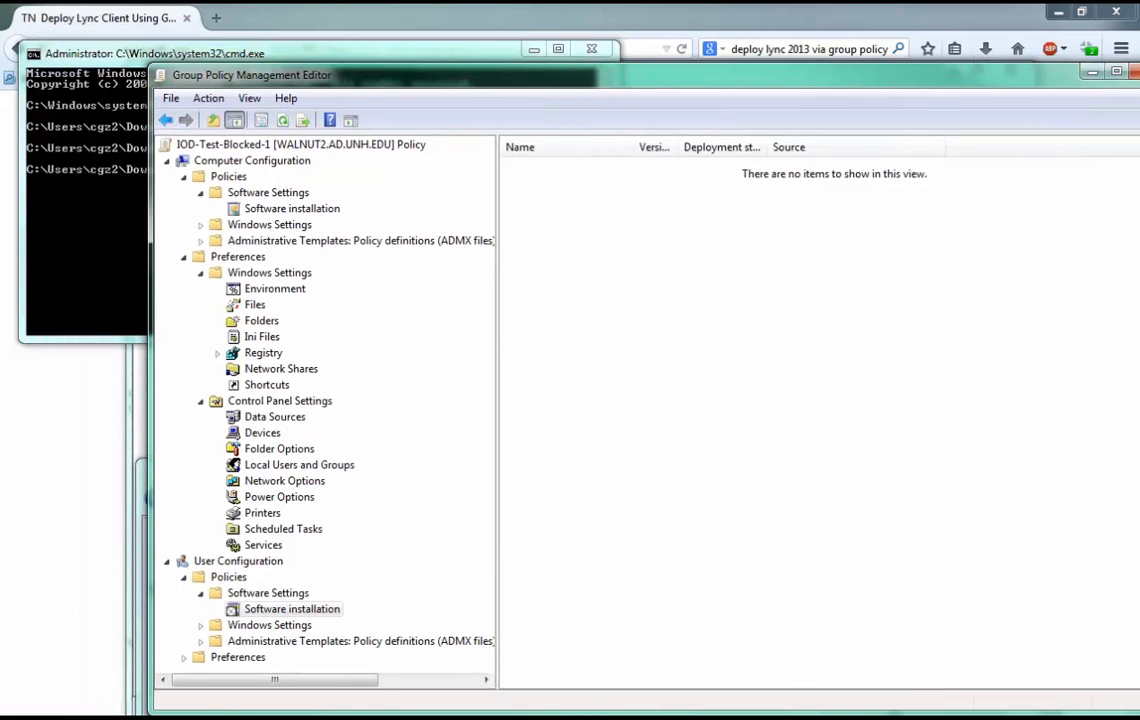
{"action": "left_click_drag", "start_coordinate": [637, 75], "coordinate": [781, 73]}
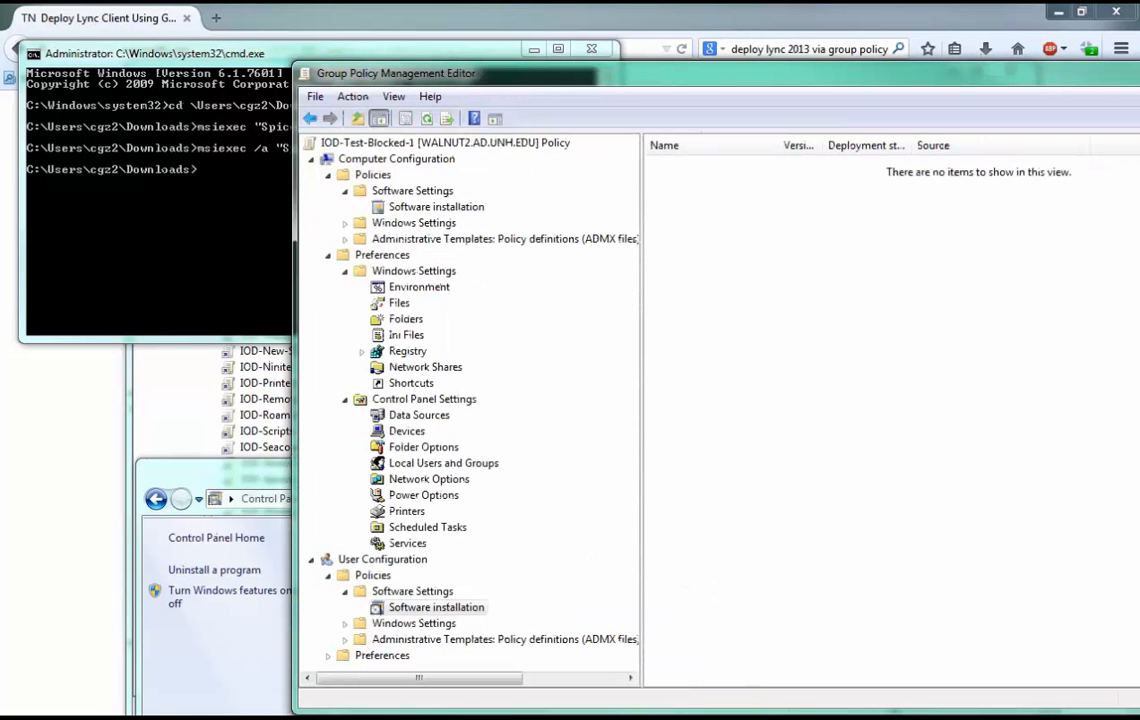
{"action": "double_click", "coordinate": [413, 223]}
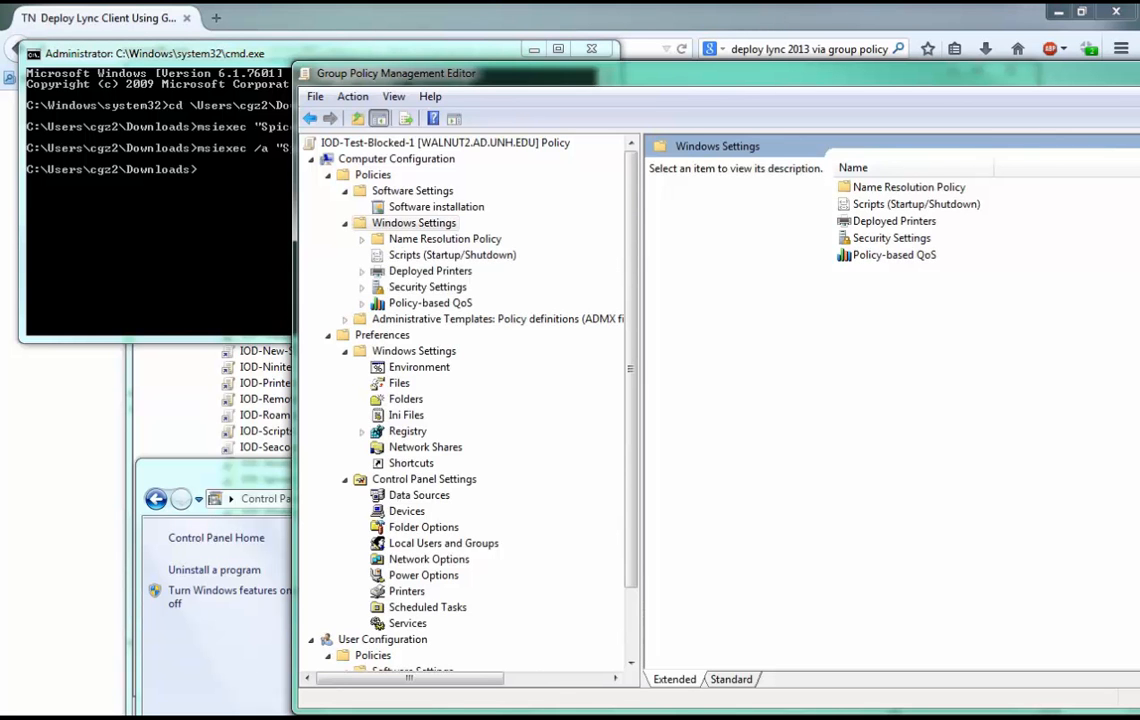
{"action": "double_click", "coordinate": [427, 287]}
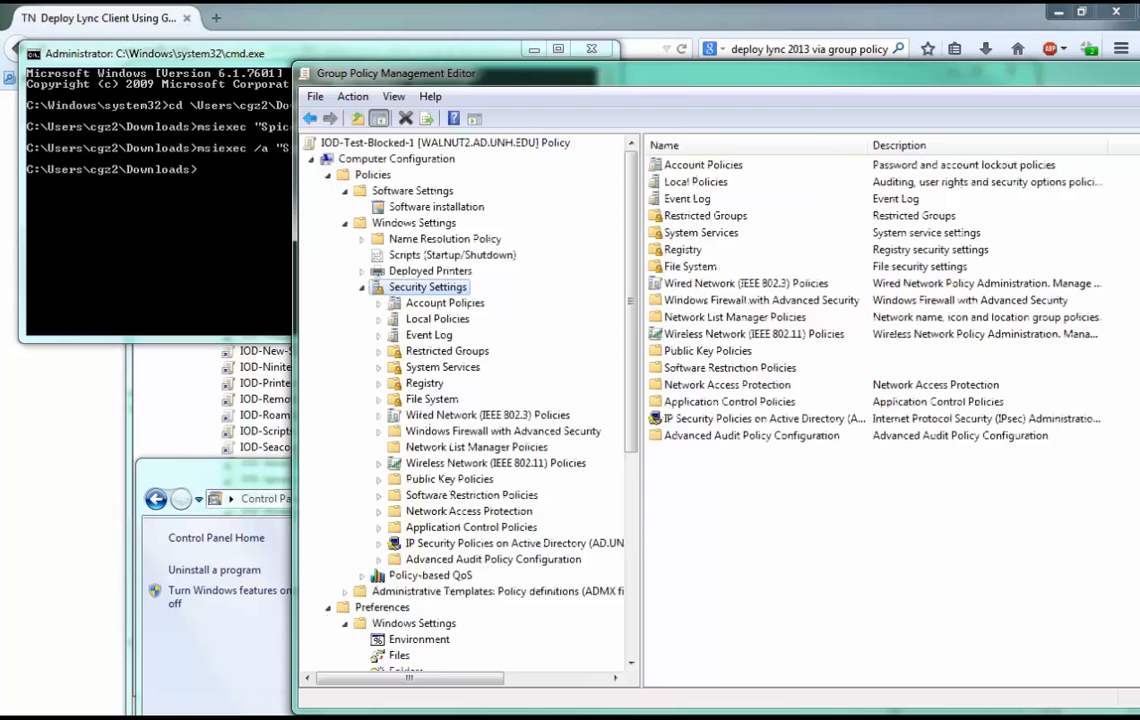
{"action": "left_click", "coordinate": [495, 463]}
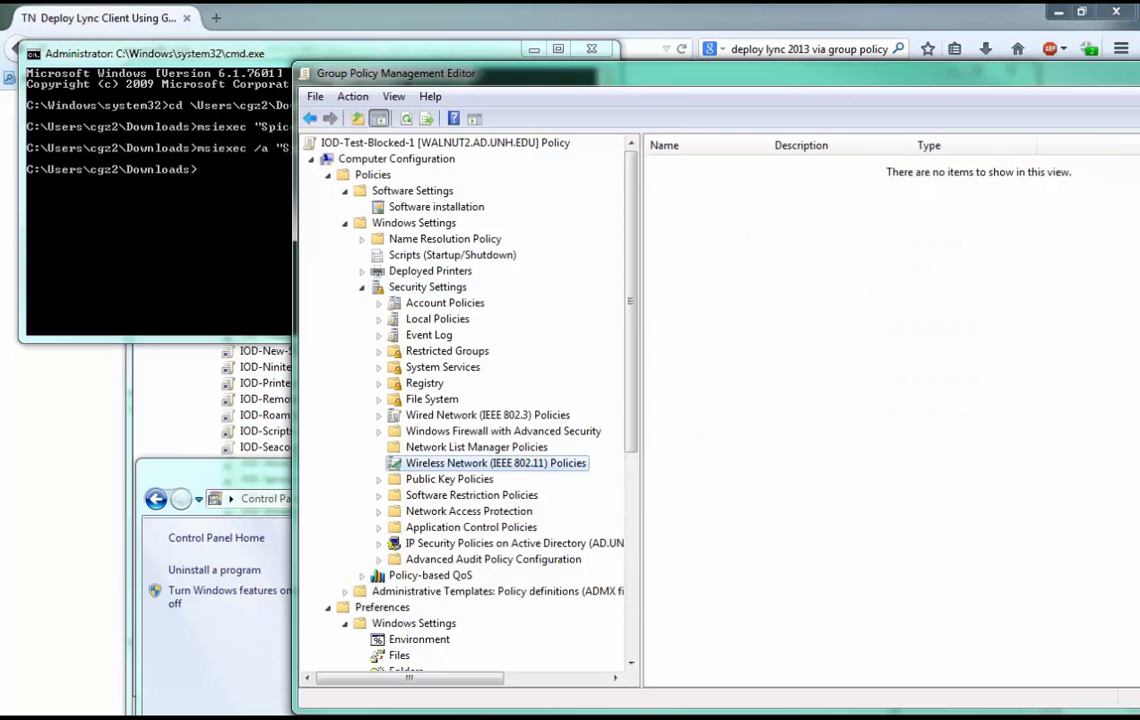
{"action": "right_click", "coordinate": [460, 463]}
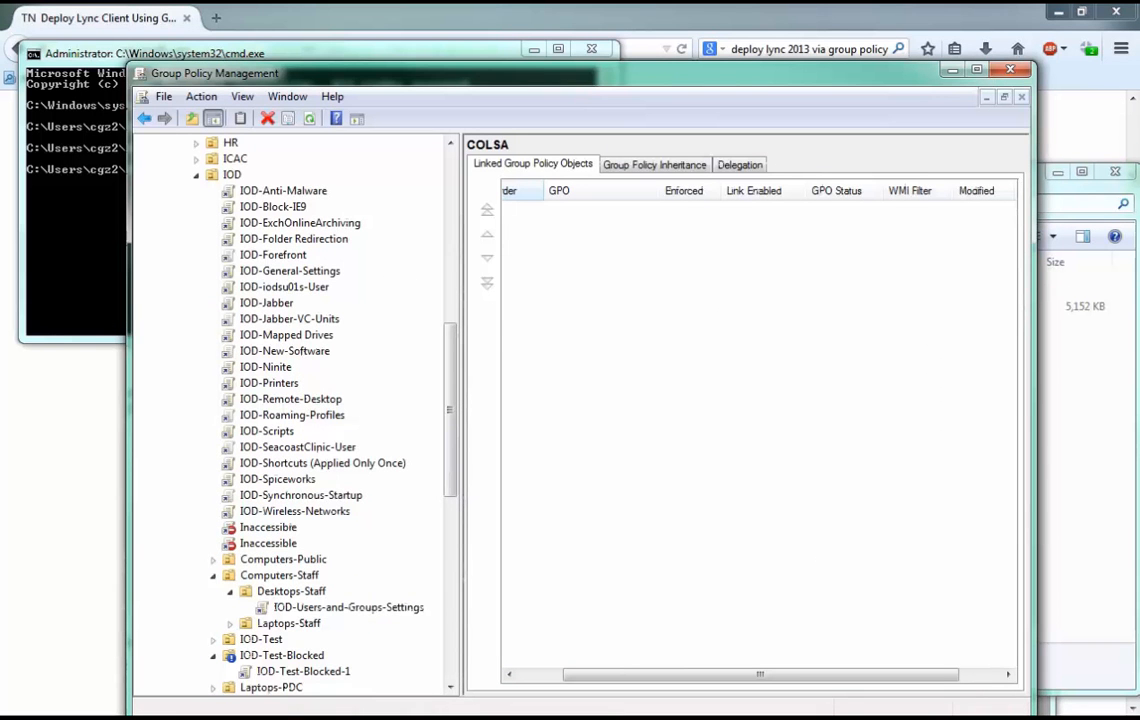
Open the IOD-Wireless-Networks GPO for editing and go to Wireless Network (IEEE 802.11) Policies in the computer policies' Security Settings.
{"action": "right_click", "coordinate": [300, 510]}
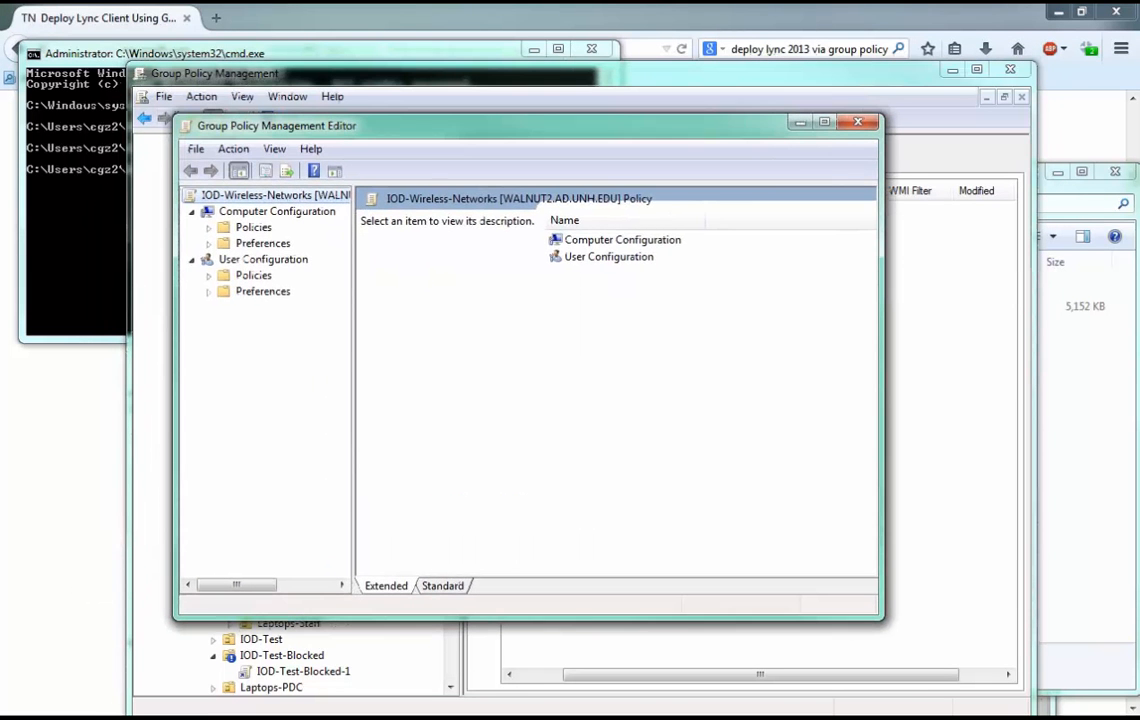
{"action": "double_click", "coordinate": [253, 227]}
{"action": "left_click", "coordinate": [294, 259]}
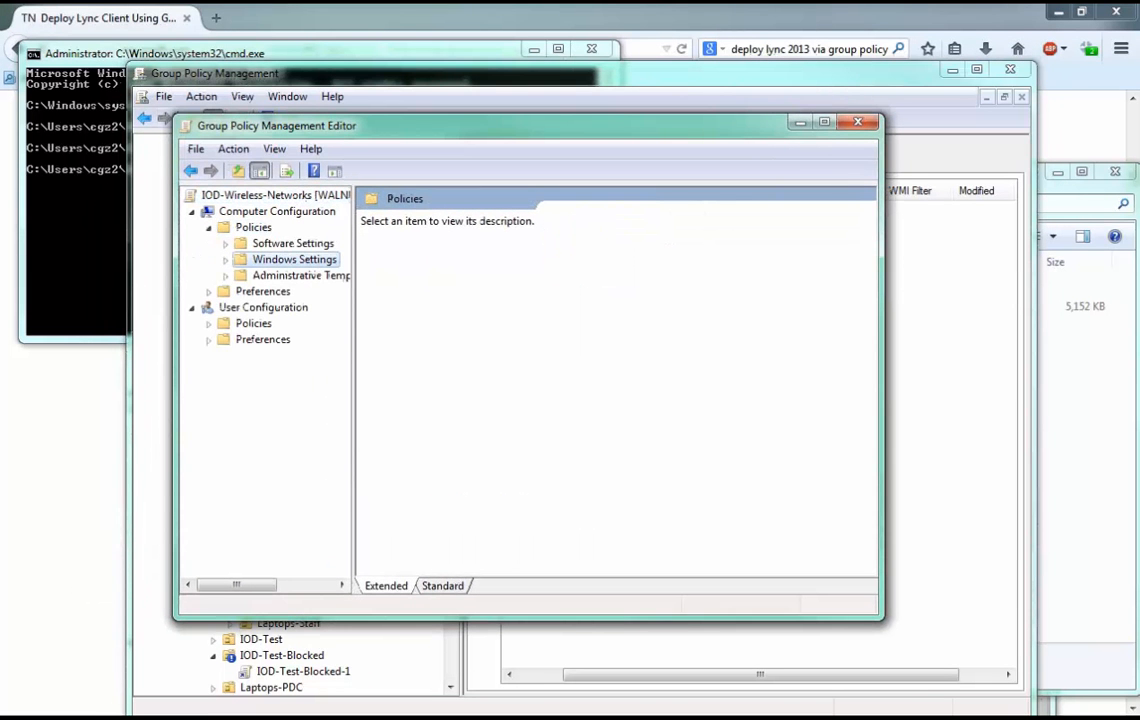
{"action": "double_click", "coordinate": [294, 259]}
{"action": "double_click", "coordinate": [308, 323]}
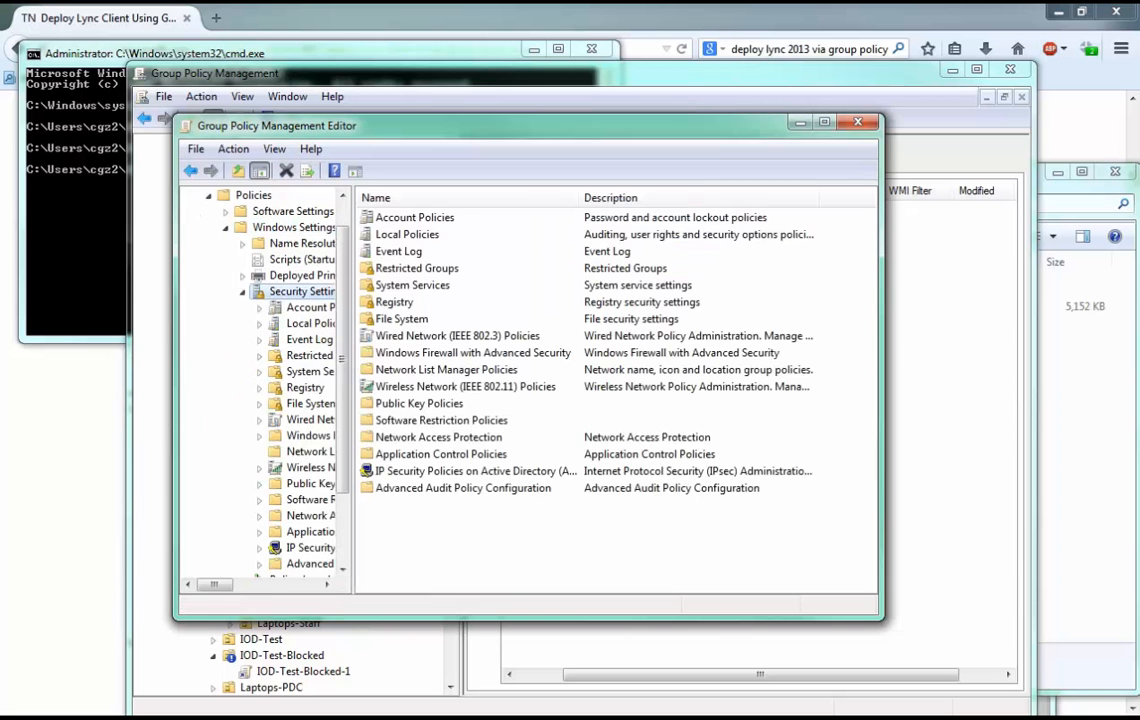
{"action": "left_click", "coordinate": [305, 467]}
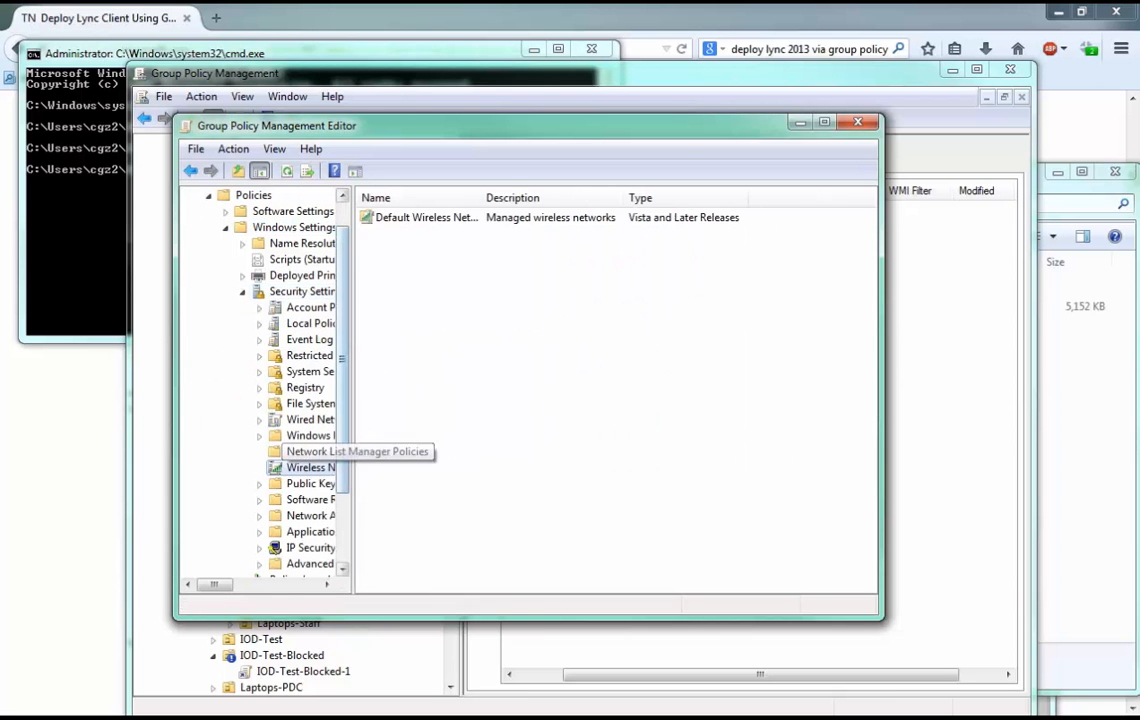
Widen the policy tree and open the properties of the Default Wireless Networks policy.
{"action": "left_click_drag", "start_coordinate": [352, 419], "coordinate": [422, 419]}
{"action": "left_click", "coordinate": [495, 217]}
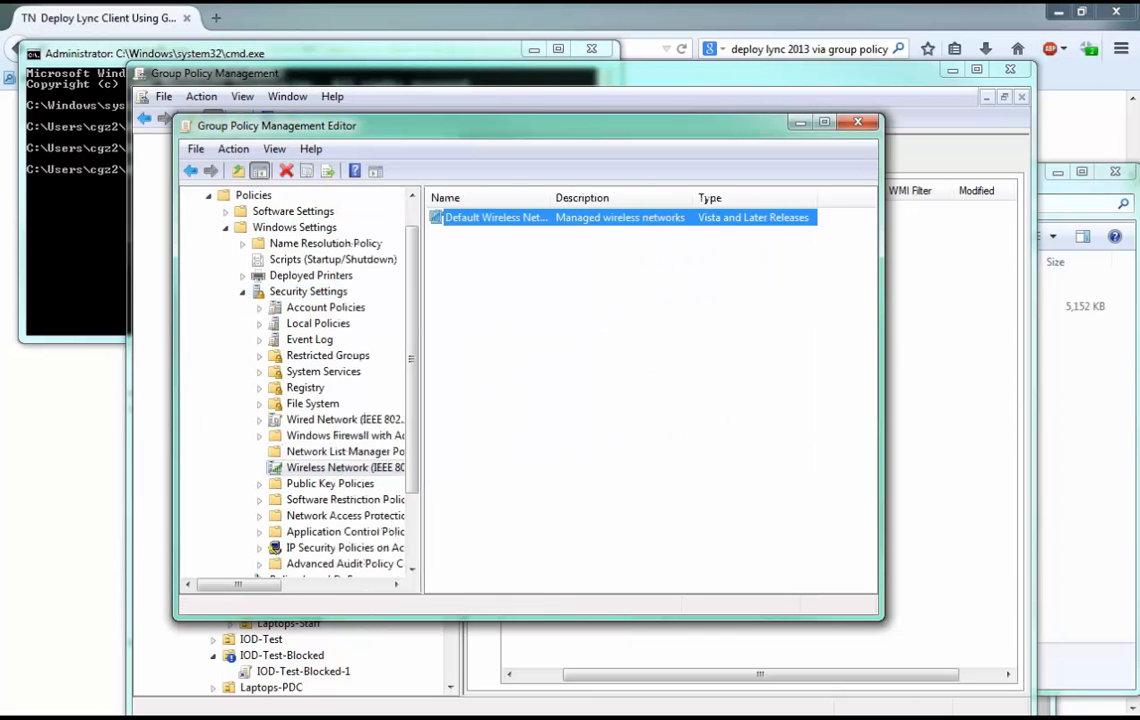
{"action": "double_click", "coordinate": [495, 217]}
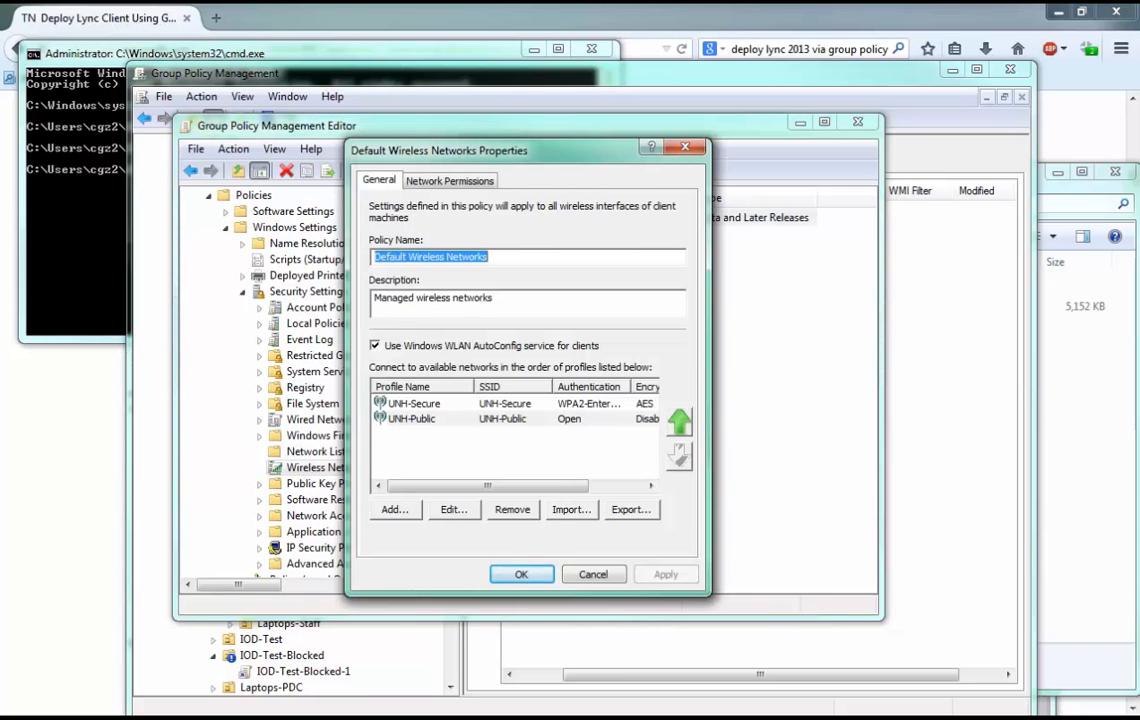
Start a new Infrastructure network profile, examine its connection and security options, and close the policy without adding it.
{"action": "left_click", "coordinate": [394, 509]}
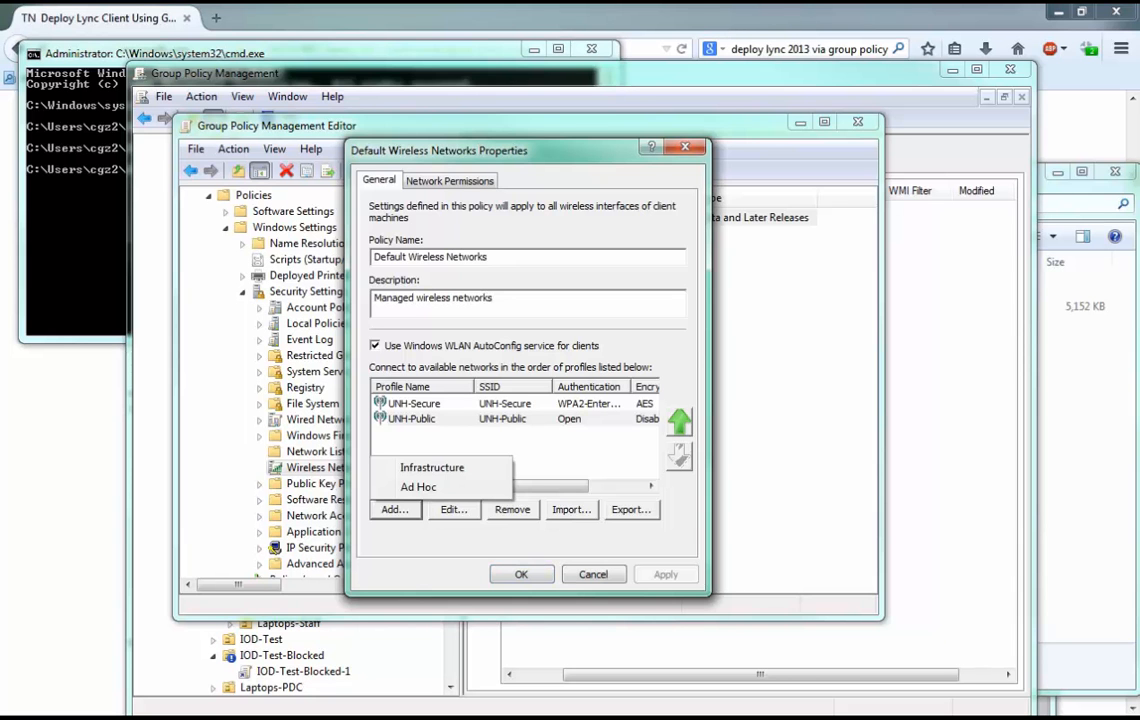
{"action": "left_click", "coordinate": [394, 509]}
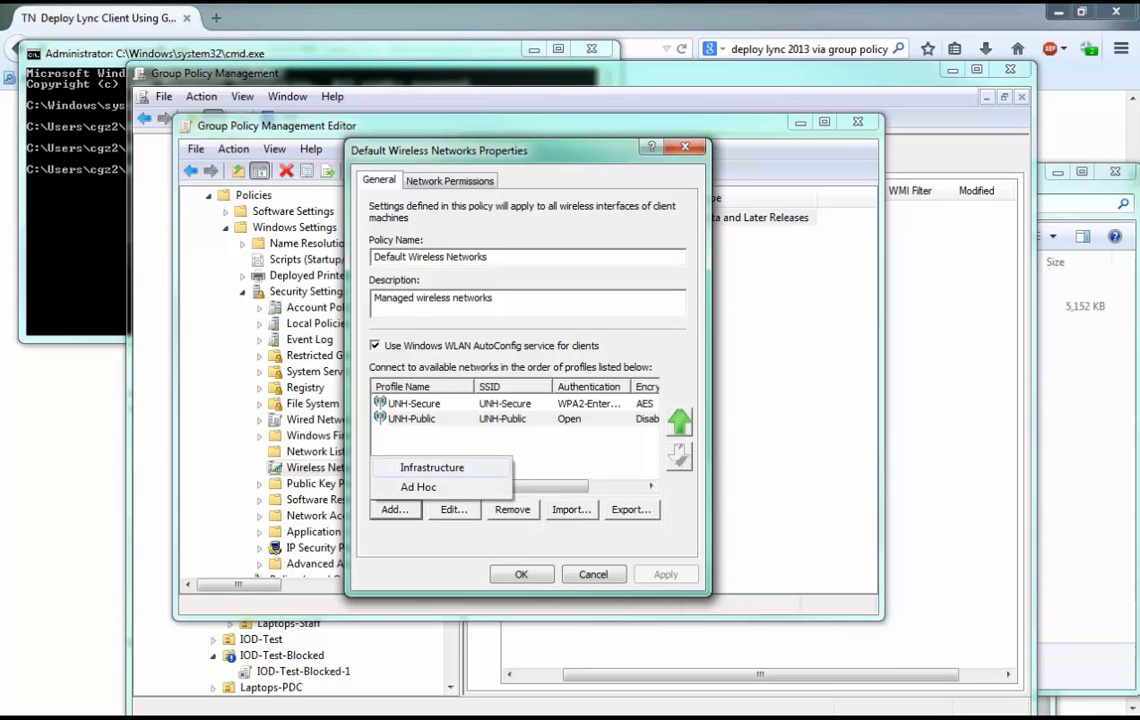
{"action": "left_click", "coordinate": [432, 467]}
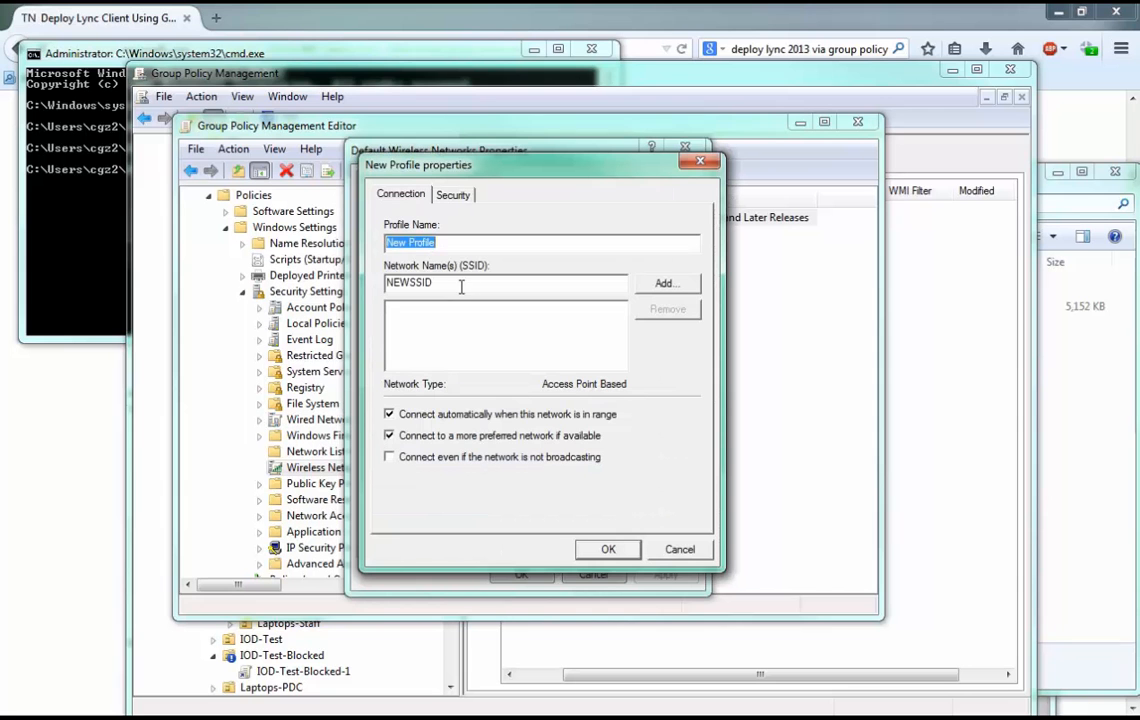
{"action": "left_click", "coordinate": [453, 195]}
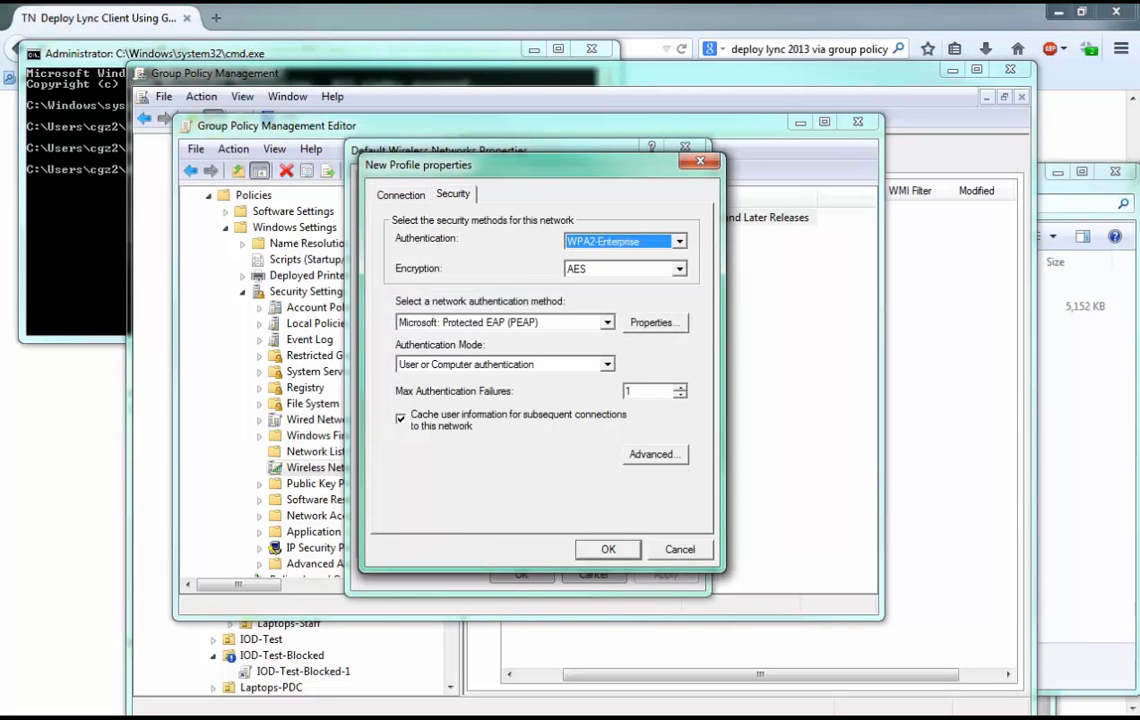
{"action": "key", "text": "Escape"}
{"action": "key", "text": "Escape"}
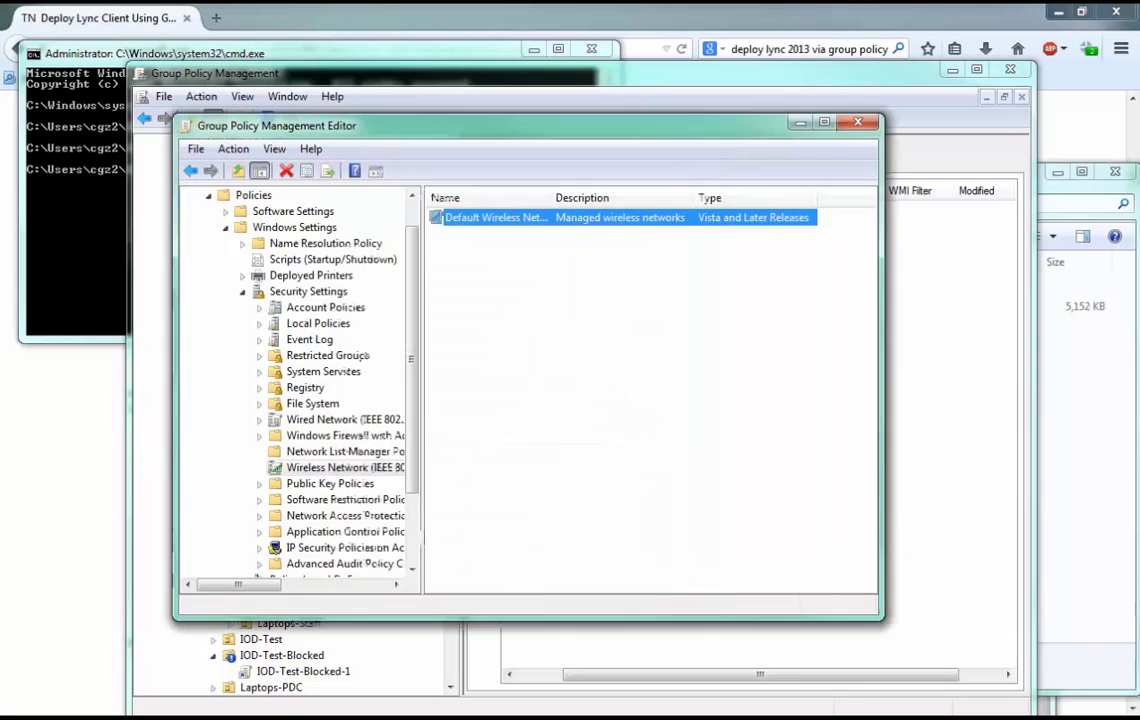
Reopen the Default Wireless Networks policy and examine the UNH-Secure profile's security settings and Protected EAP properties.
{"action": "double_click", "coordinate": [497, 217]}
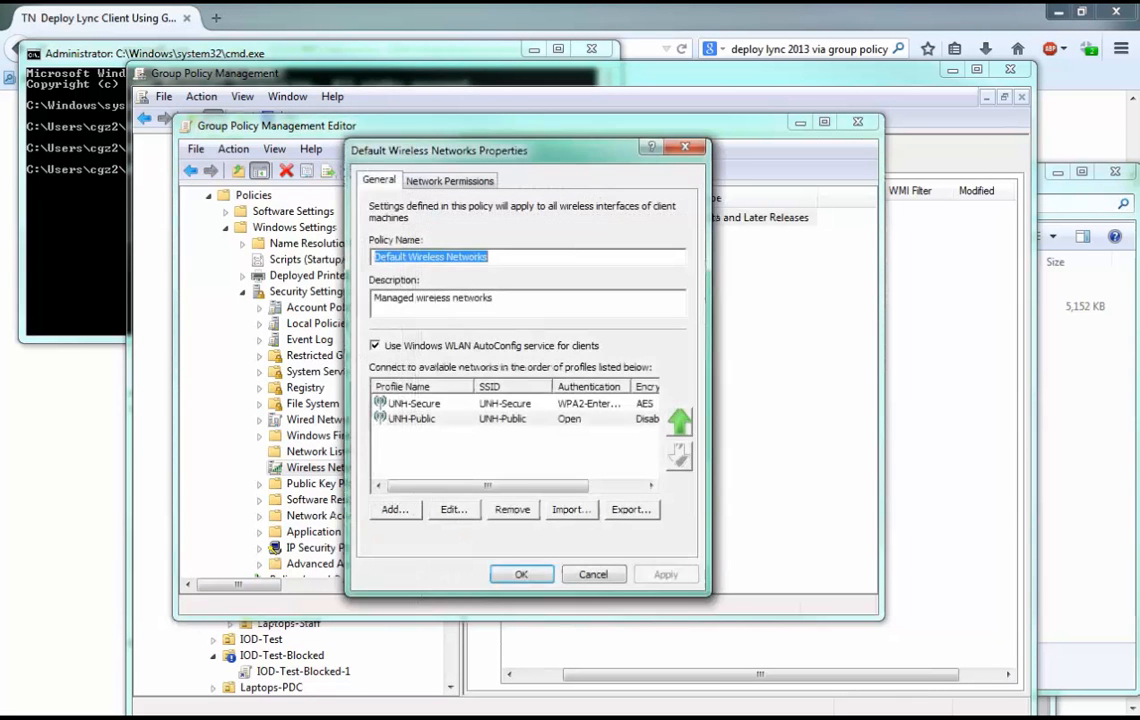
{"action": "left_click", "coordinate": [414, 403]}
{"action": "double_click", "coordinate": [414, 403]}
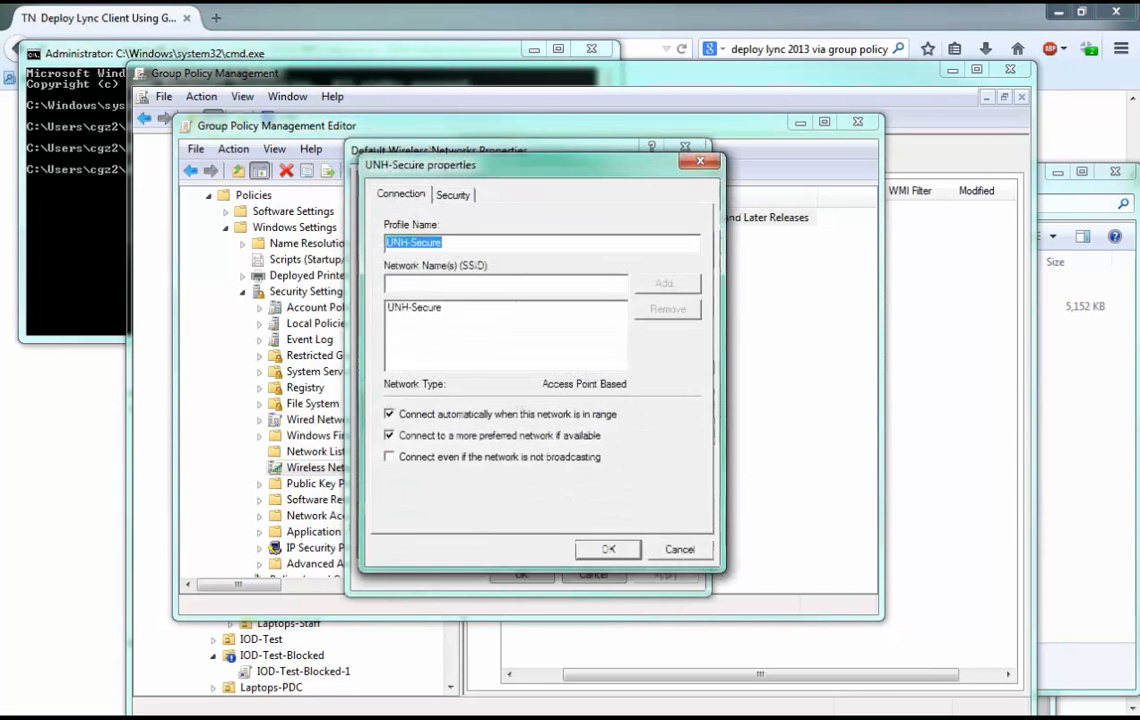
{"action": "left_click", "coordinate": [453, 195]}
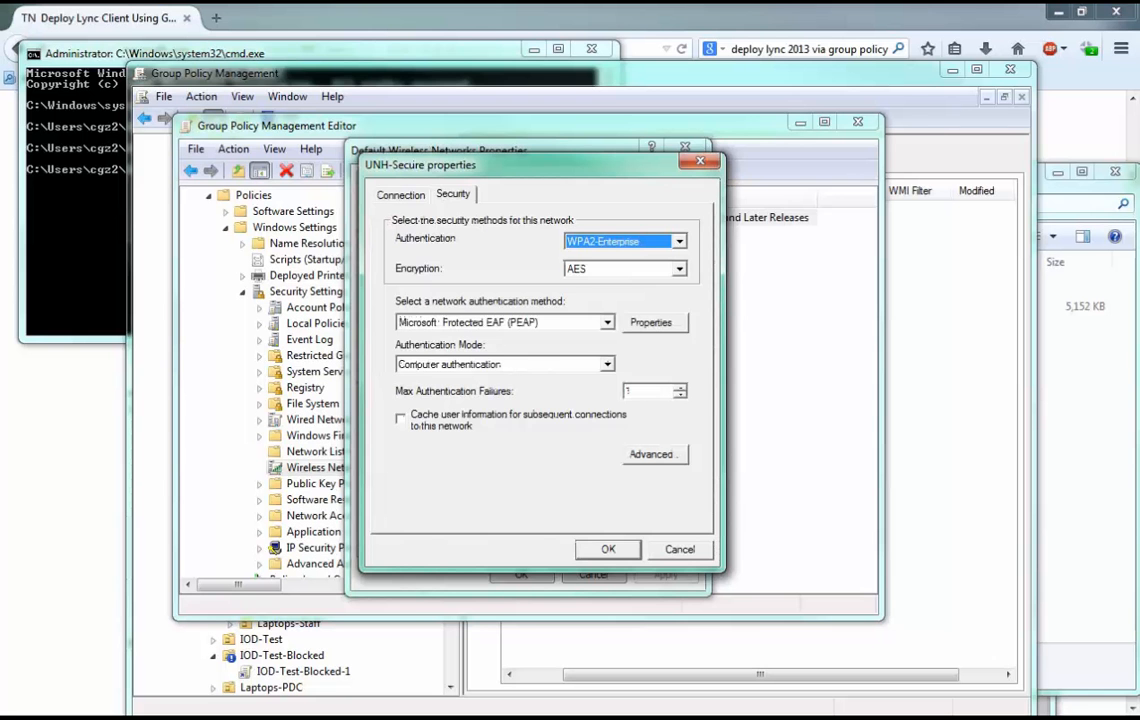
{"action": "left_click", "coordinate": [655, 322]}
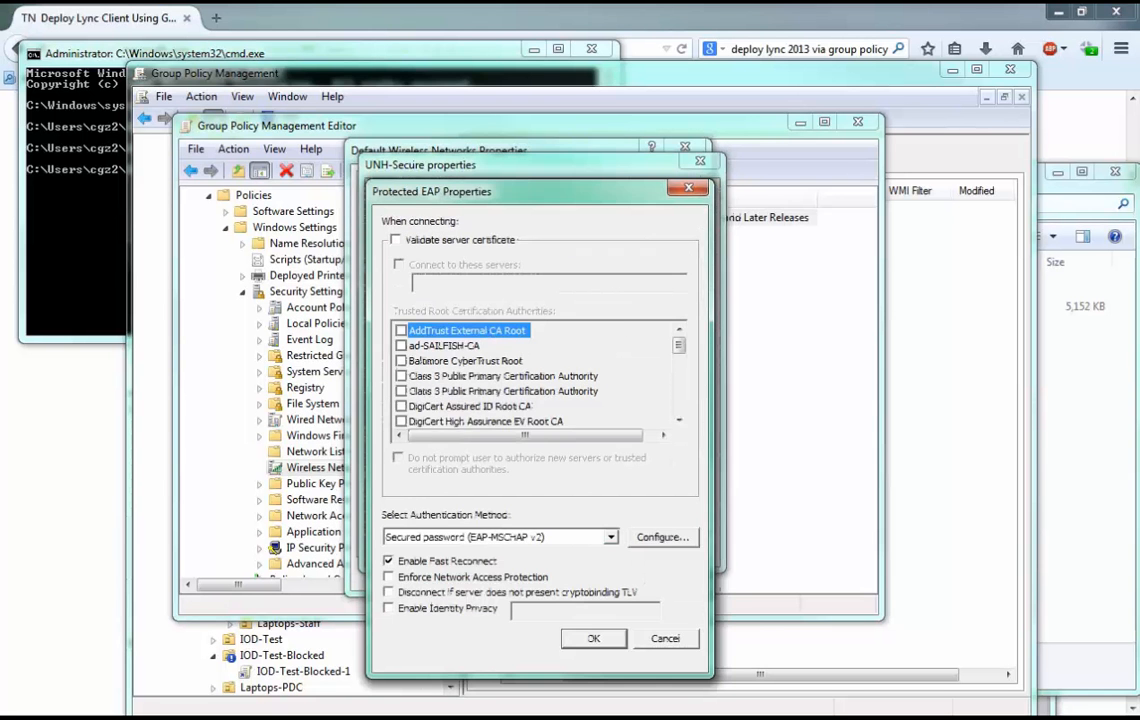
{"action": "left_click_drag", "start_coordinate": [520, 190], "coordinate": [792, 162]}
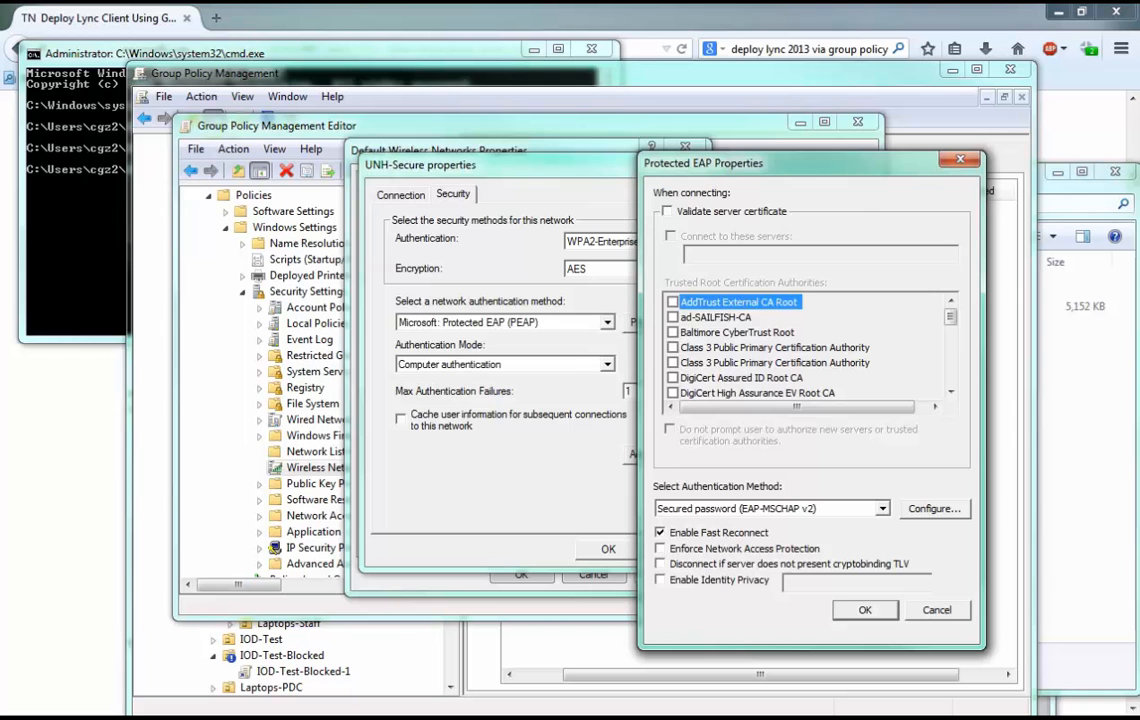
{"action": "key", "text": "Return"}
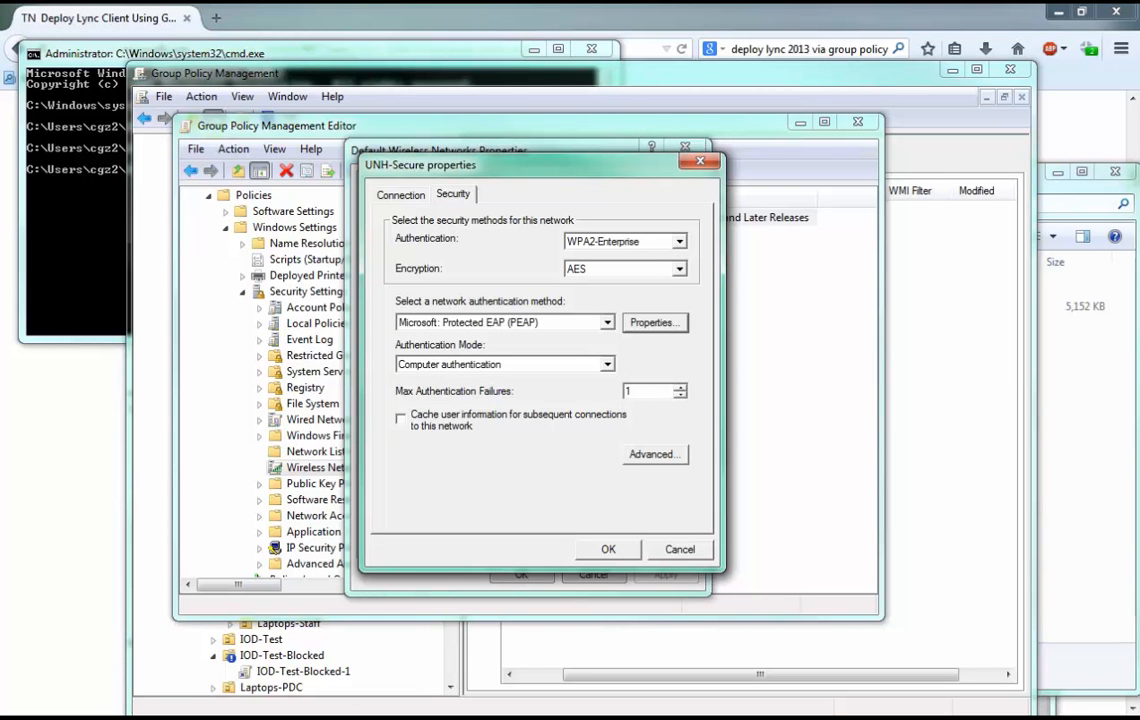
Review the authentication mode choices for UNH-Secure, select Computer authentication, and close the policy without saving.
{"action": "left_click", "coordinate": [607, 365]}
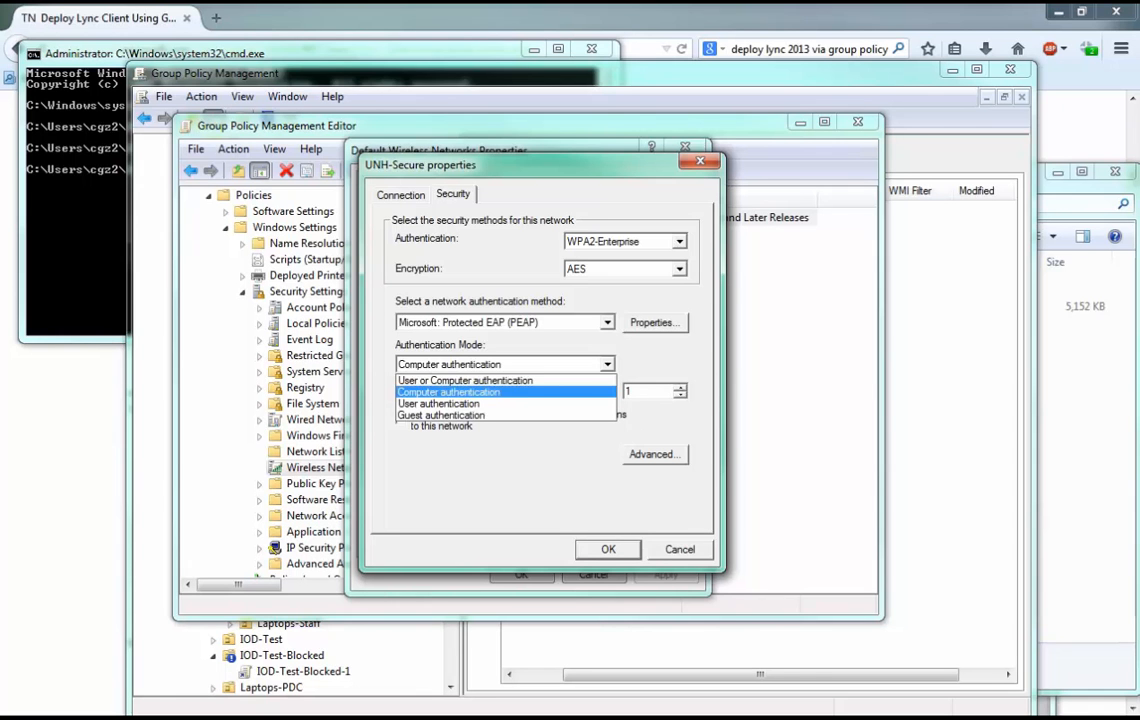
{"action": "key", "text": "Up"}
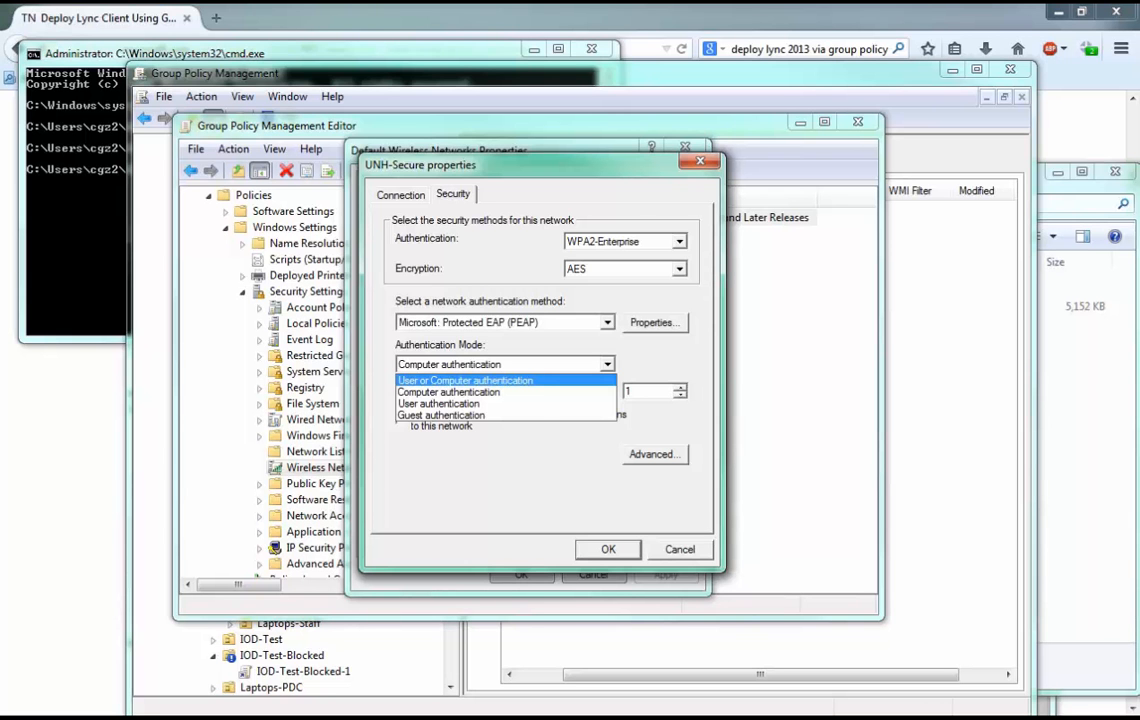
{"action": "left_click", "coordinate": [449, 392]}
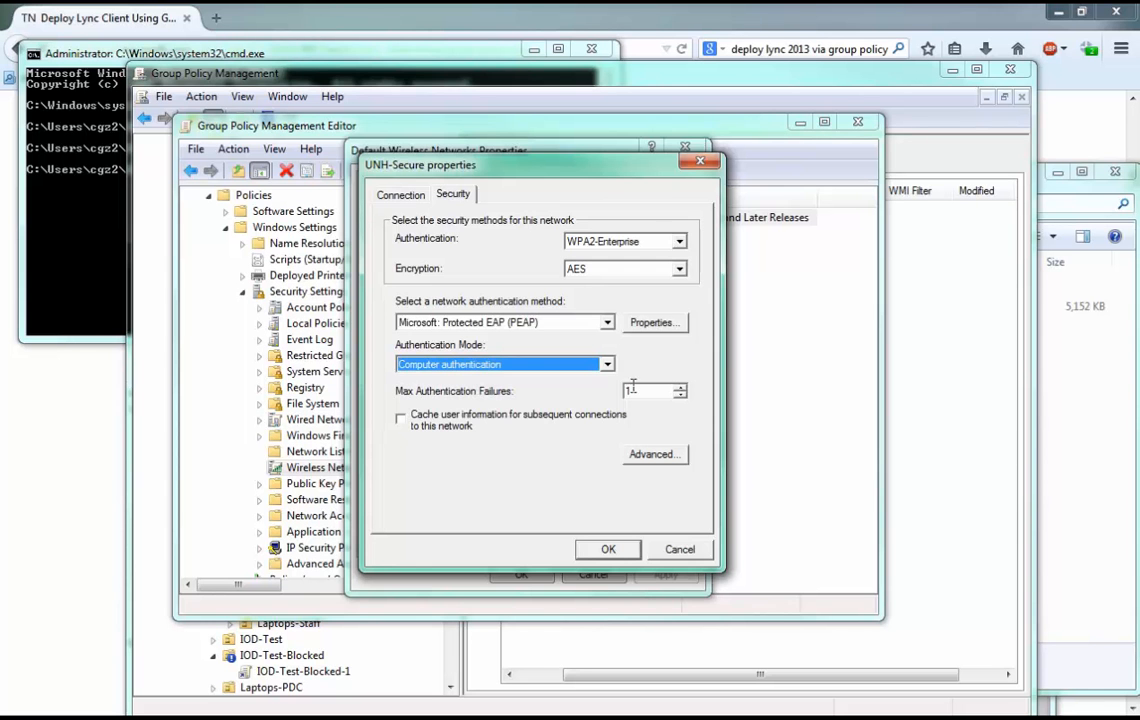
{"action": "key", "text": "Return"}
{"action": "left_click", "coordinate": [593, 574]}
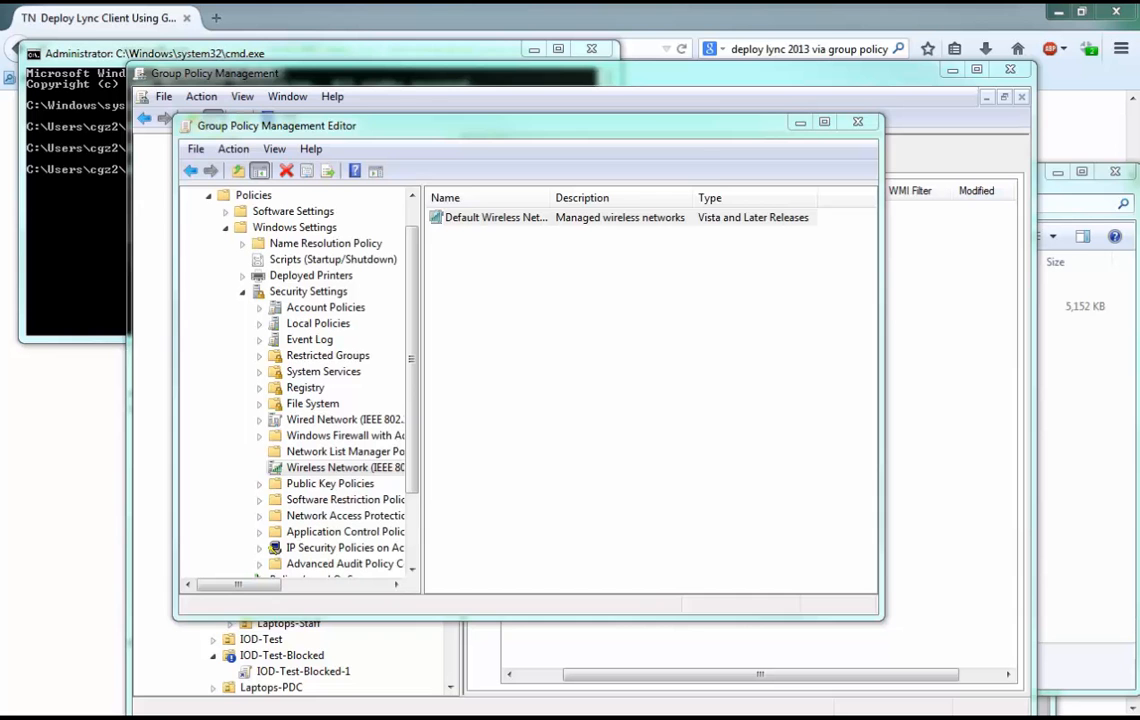
Examine the network permissions and the general profile list of the Default Wireless Networks policy.
{"action": "double_click", "coordinate": [496, 217]}
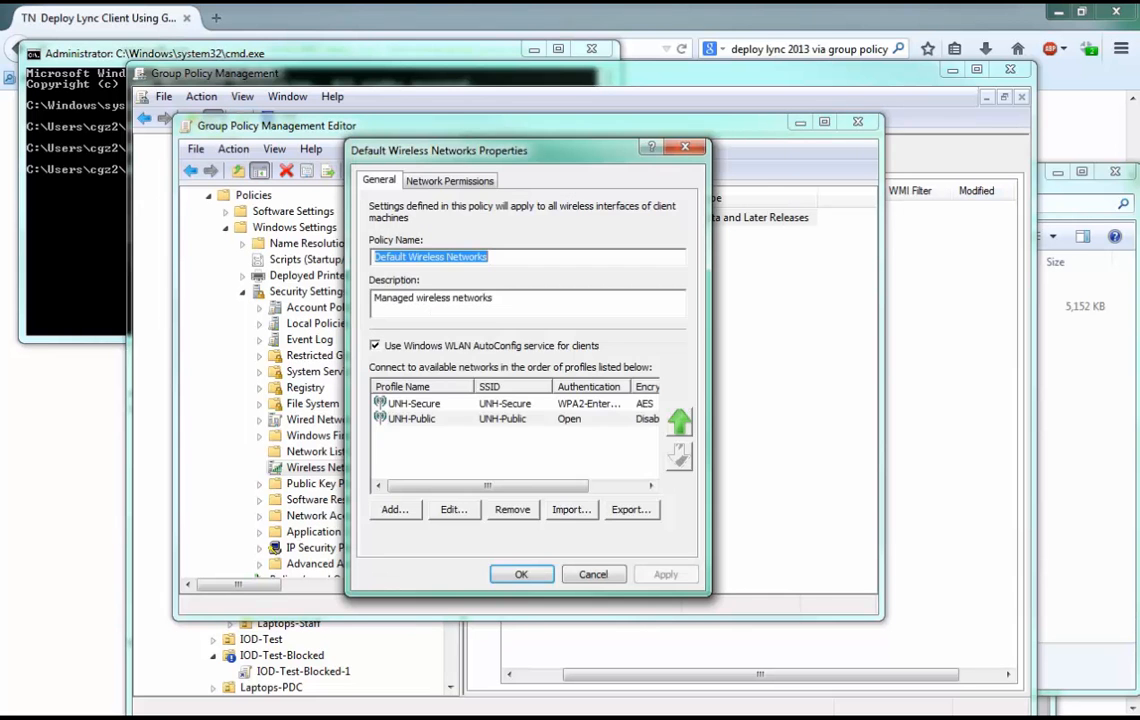
{"action": "left_click", "coordinate": [450, 181]}
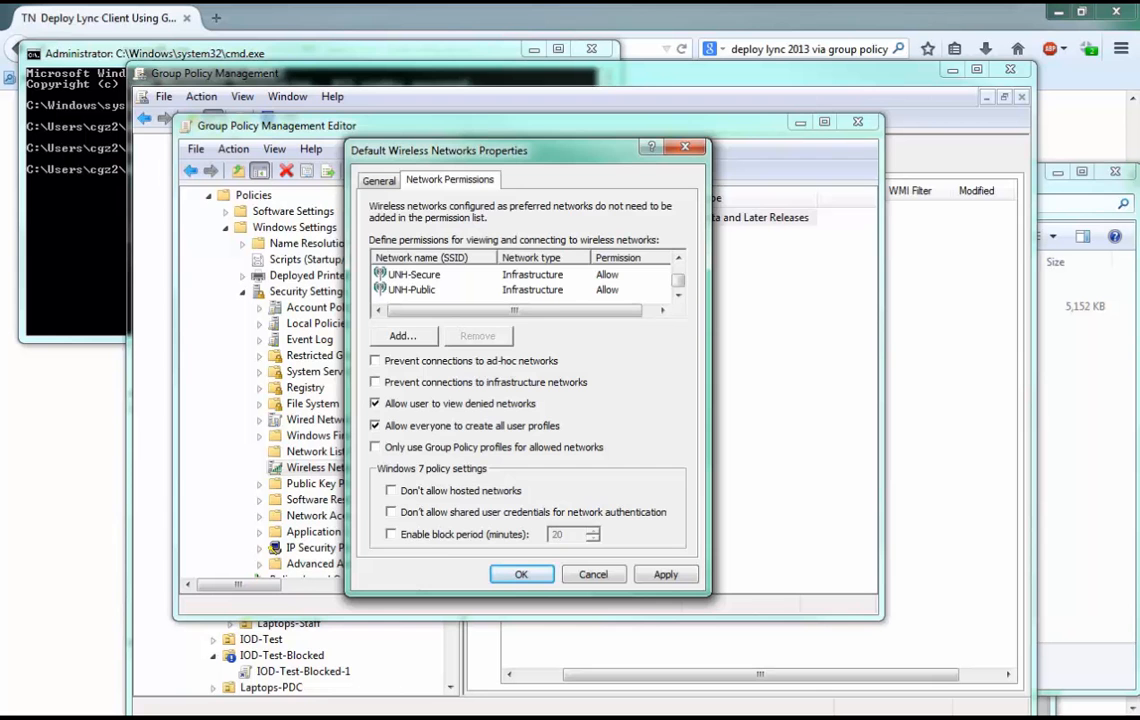
{"action": "key", "text": "Escape"}
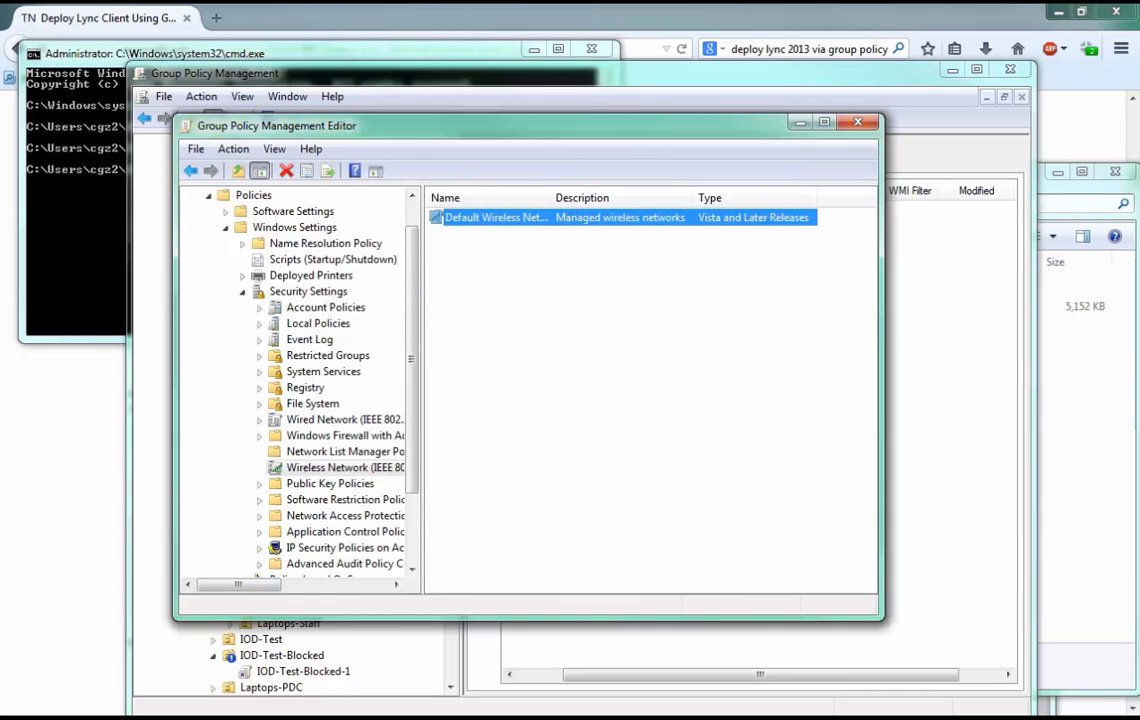
{"action": "key", "text": "Return"}
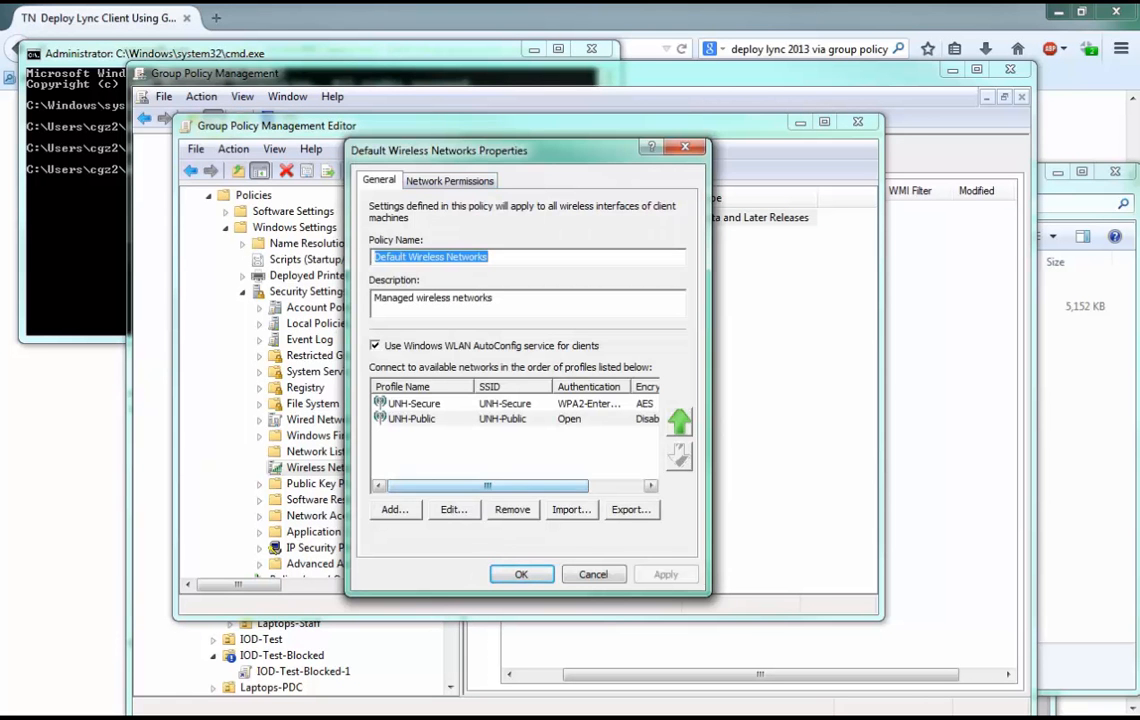
{"action": "key", "text": "Return"}
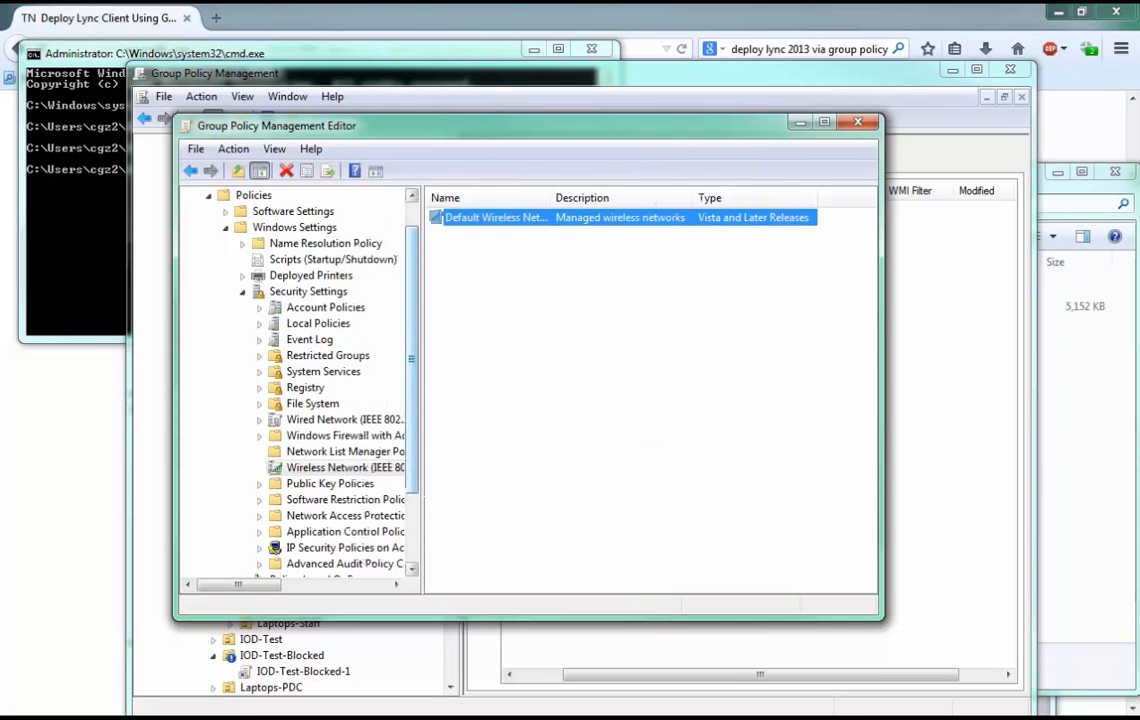
Open Trusted Root Certification Authorities under Public Key Policies, bring up the Certificate Import Wizard, and cancel it.
{"action": "left_click", "coordinate": [330, 484]}
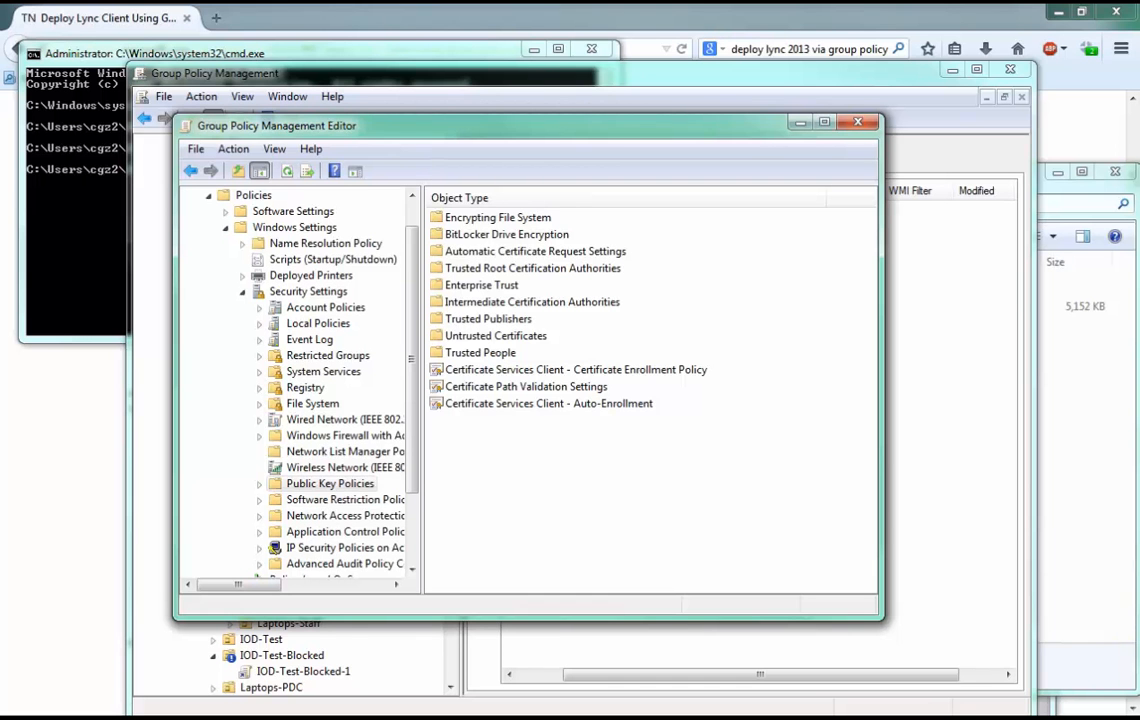
{"action": "double_click", "coordinate": [500, 268]}
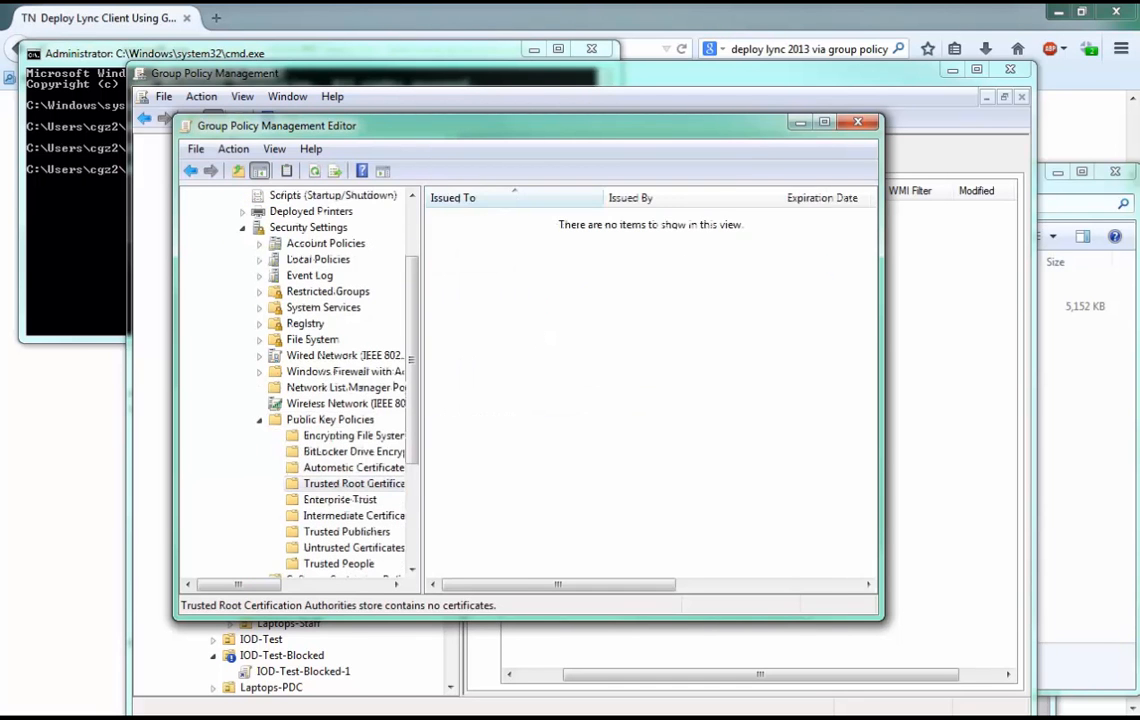
{"action": "right_click", "coordinate": [500, 266]}
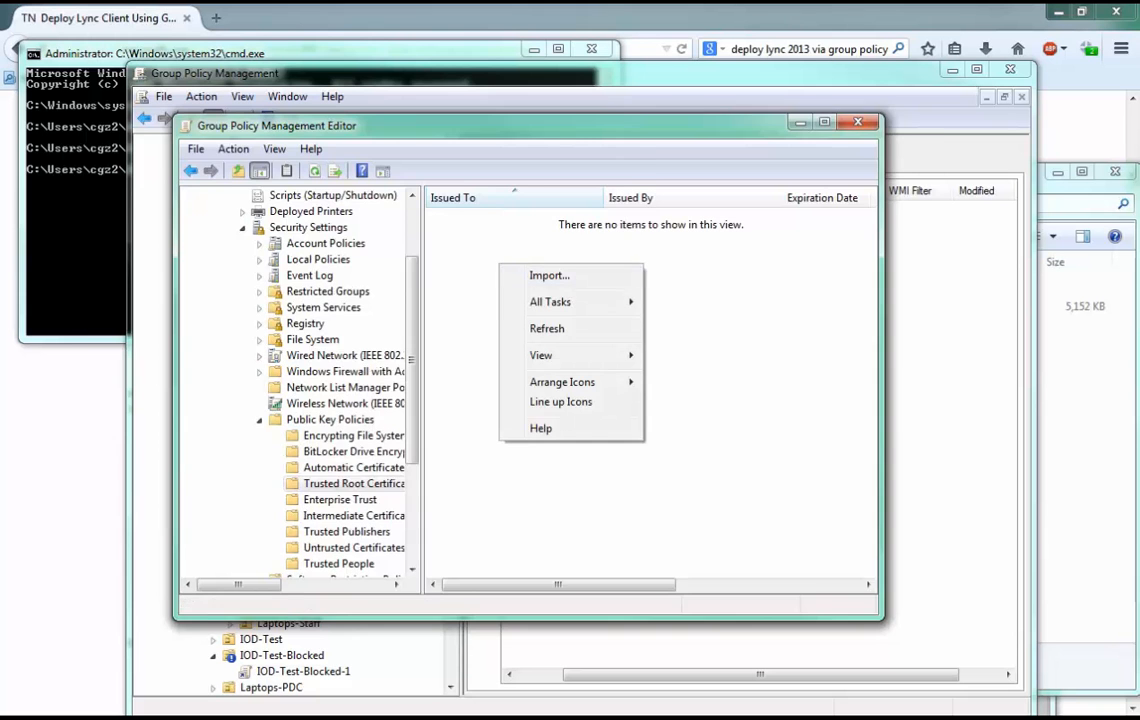
{"action": "left_click", "coordinate": [549, 275]}
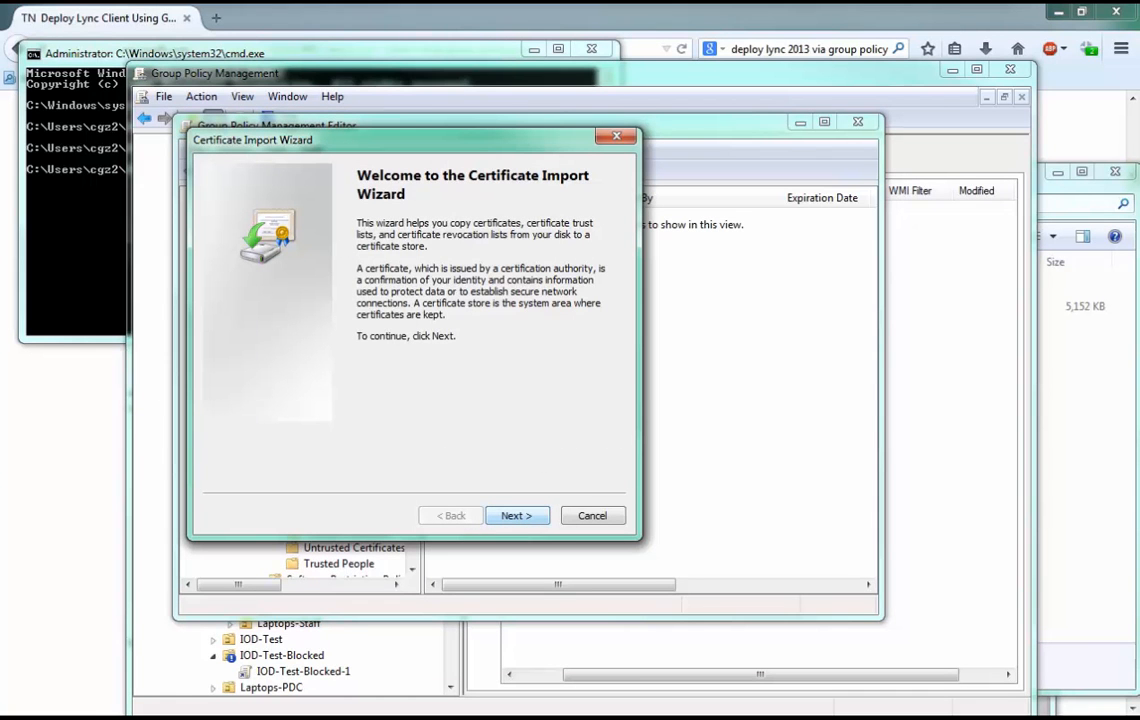
{"action": "left_click", "coordinate": [593, 516]}
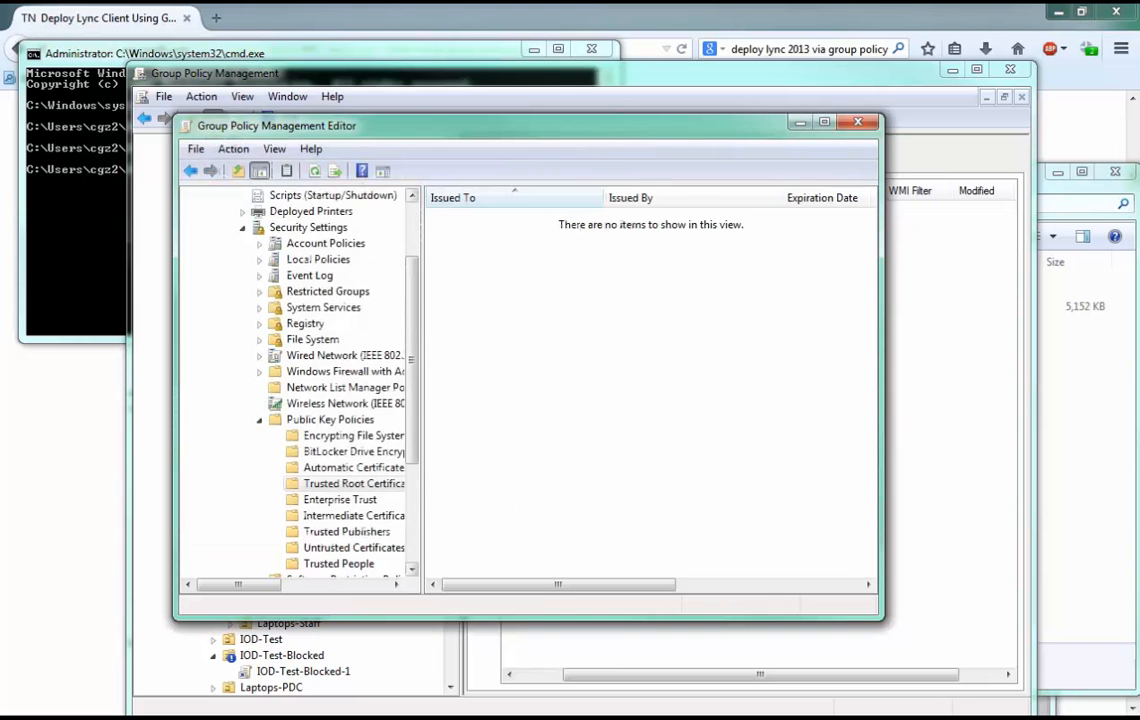
Return to the Default Wireless Networks policy and examine the UNH-Public profile's security and connection settings.
{"action": "left_click", "coordinate": [315, 403]}
{"action": "double_click", "coordinate": [445, 219]}
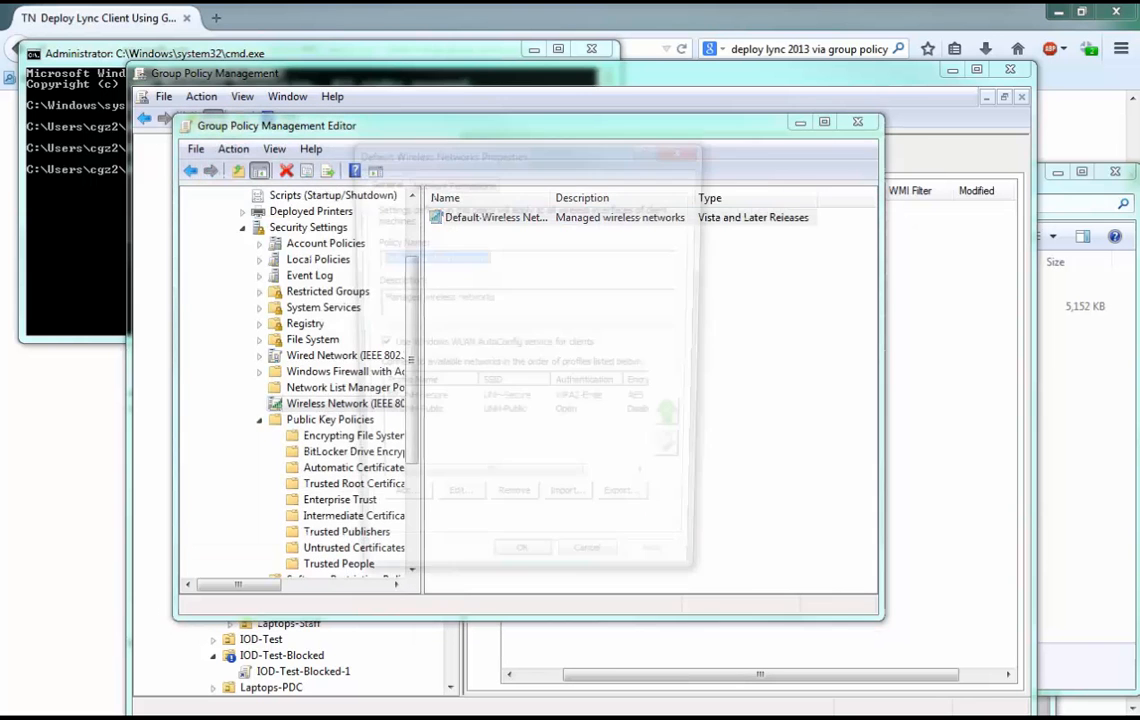
{"action": "double_click", "coordinate": [412, 419]}
{"action": "left_click", "coordinate": [453, 194]}
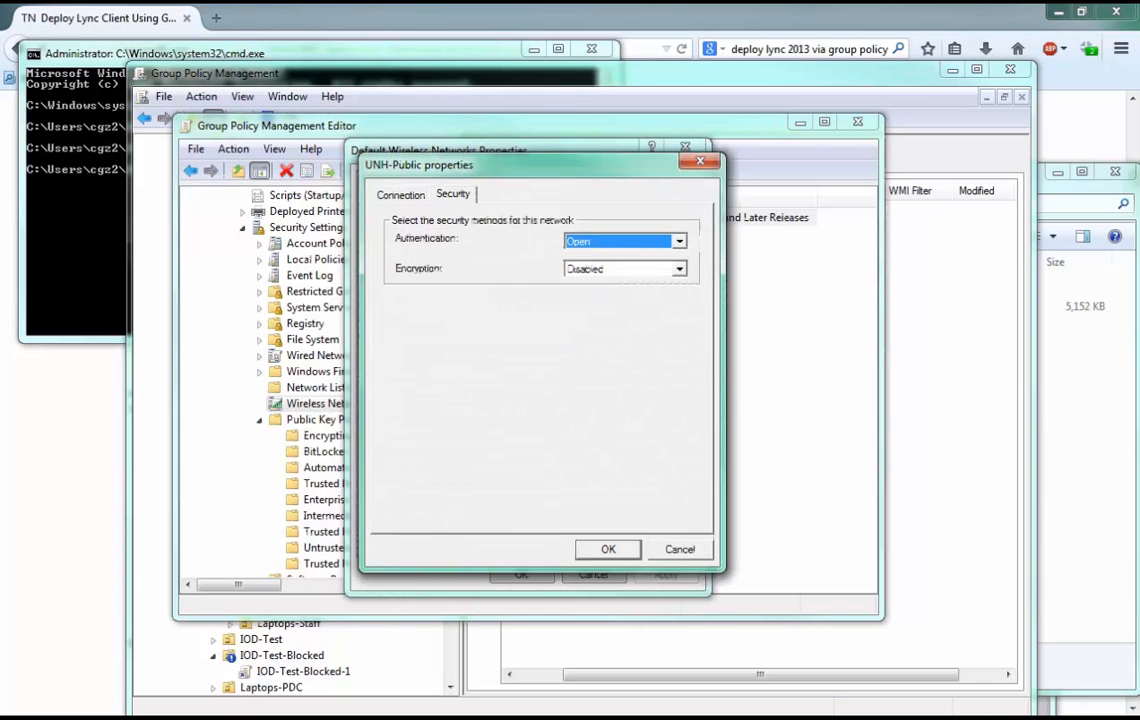
{"action": "left_click", "coordinate": [680, 549]}
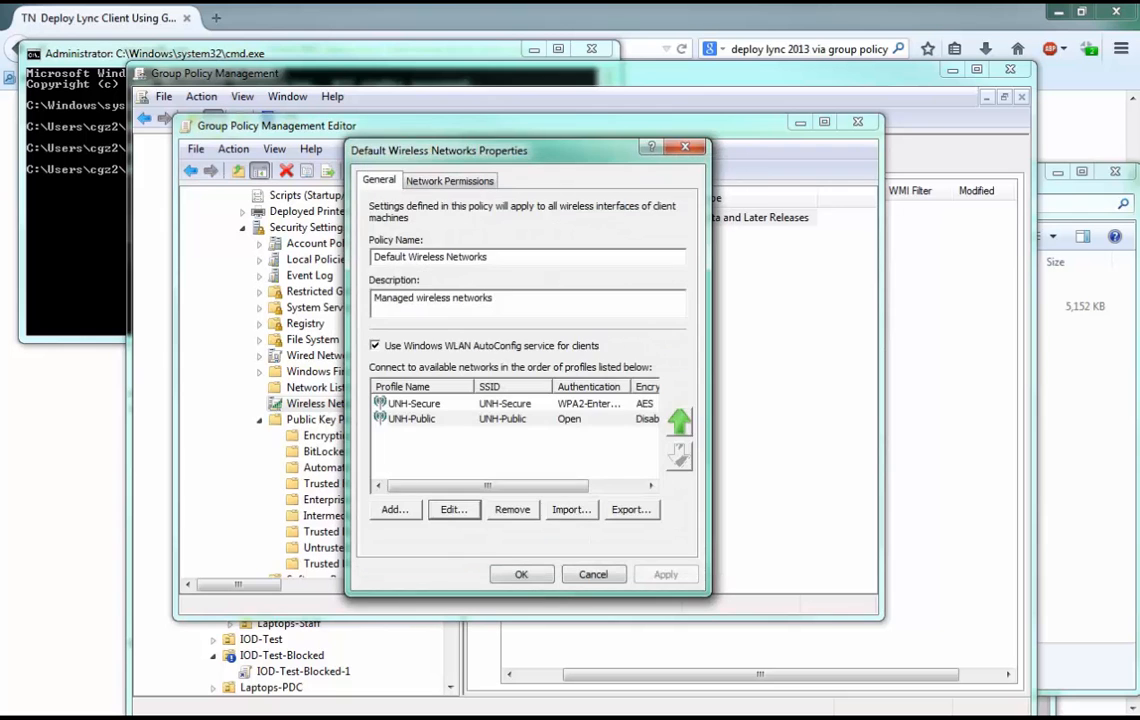
{"action": "left_click", "coordinate": [454, 510]}
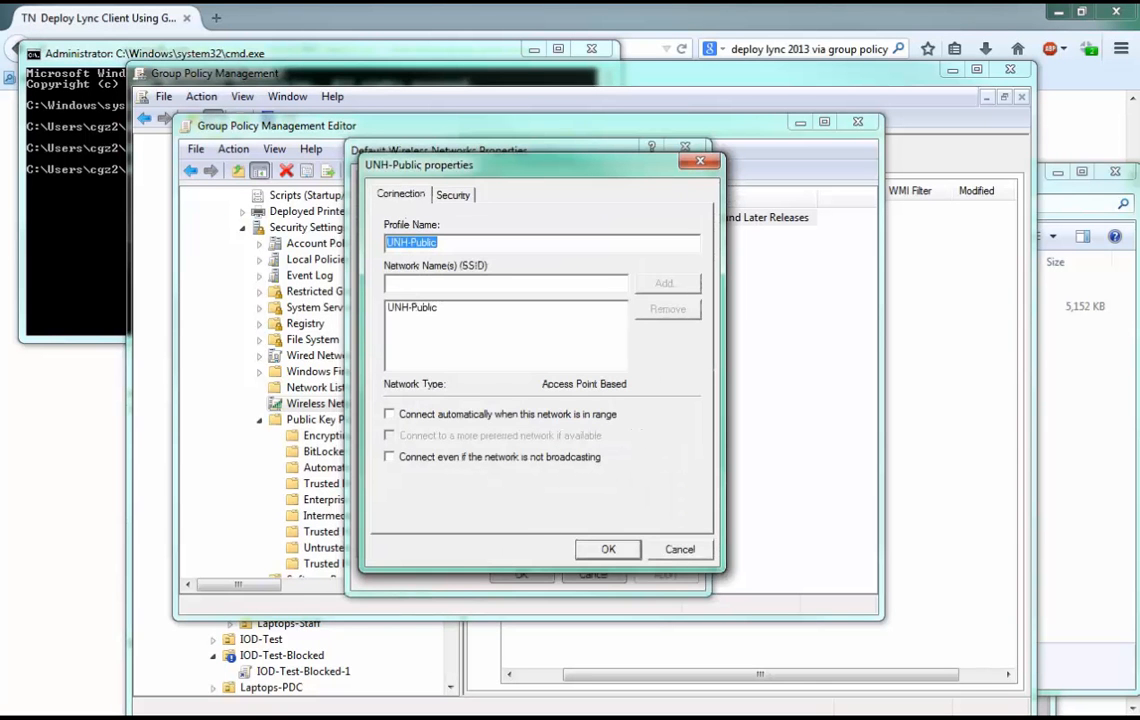
Review the UNH-Secure profile's advanced security settings and Protected EAP properties, and close the Default Wireless Networks policy.
{"action": "key", "text": "Escape"}
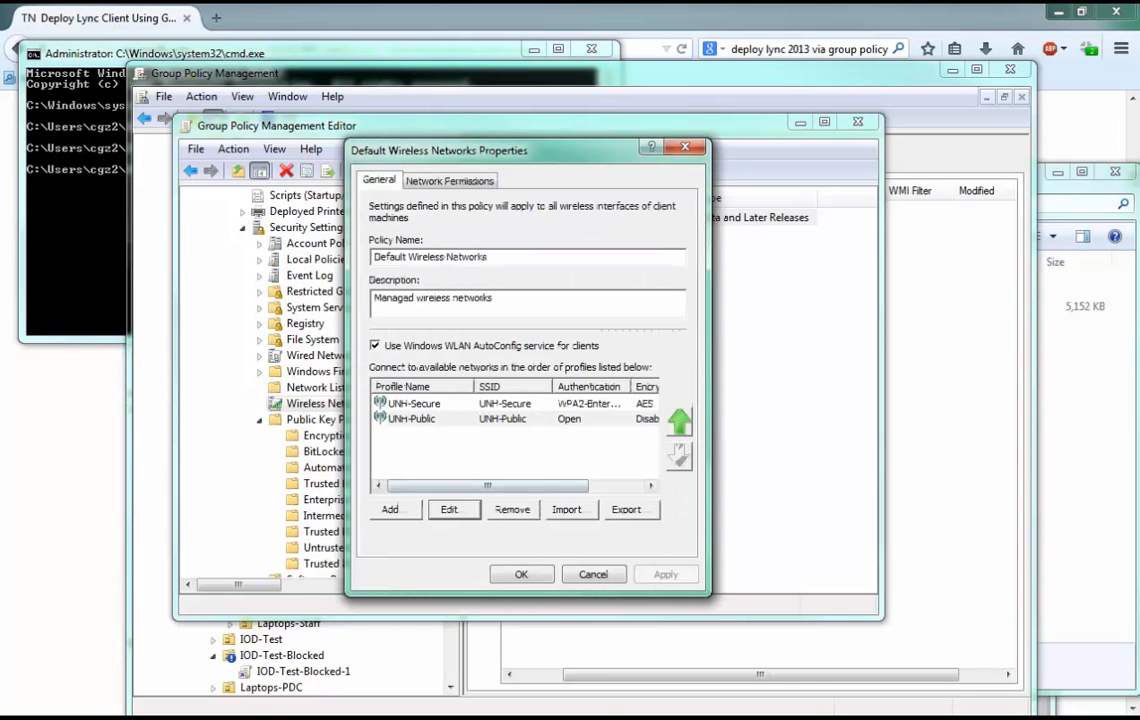
{"action": "left_click", "coordinate": [454, 510]}
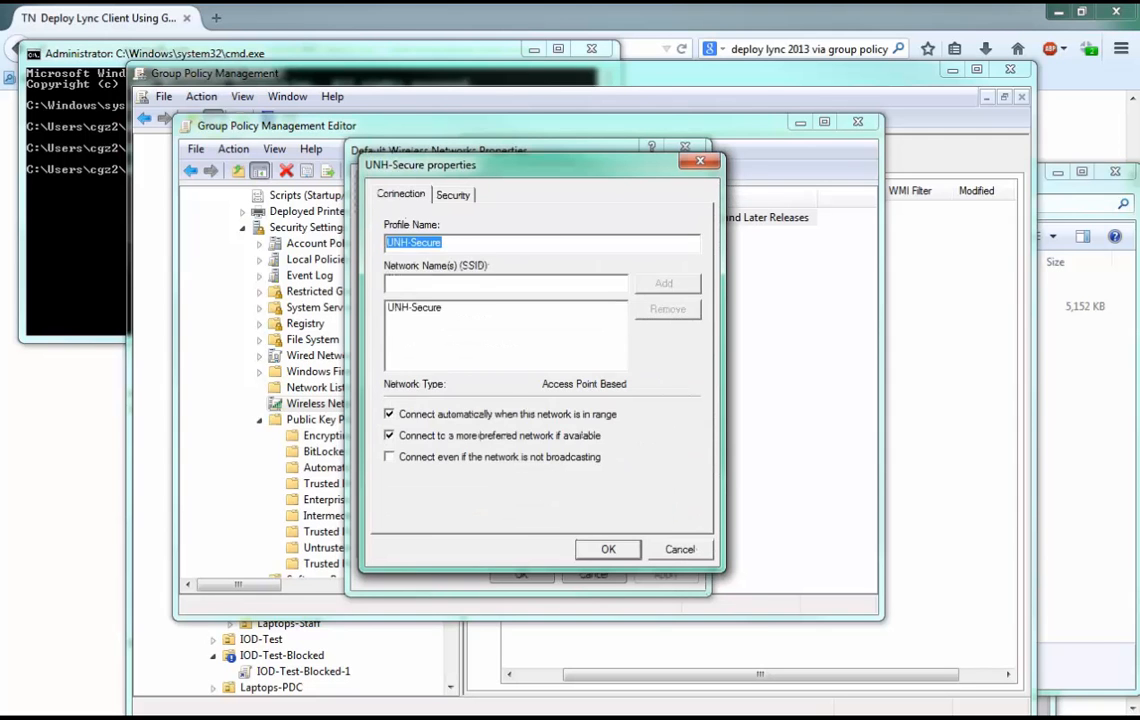
{"action": "left_click", "coordinate": [453, 195]}
{"action": "left_click", "coordinate": [655, 455]}
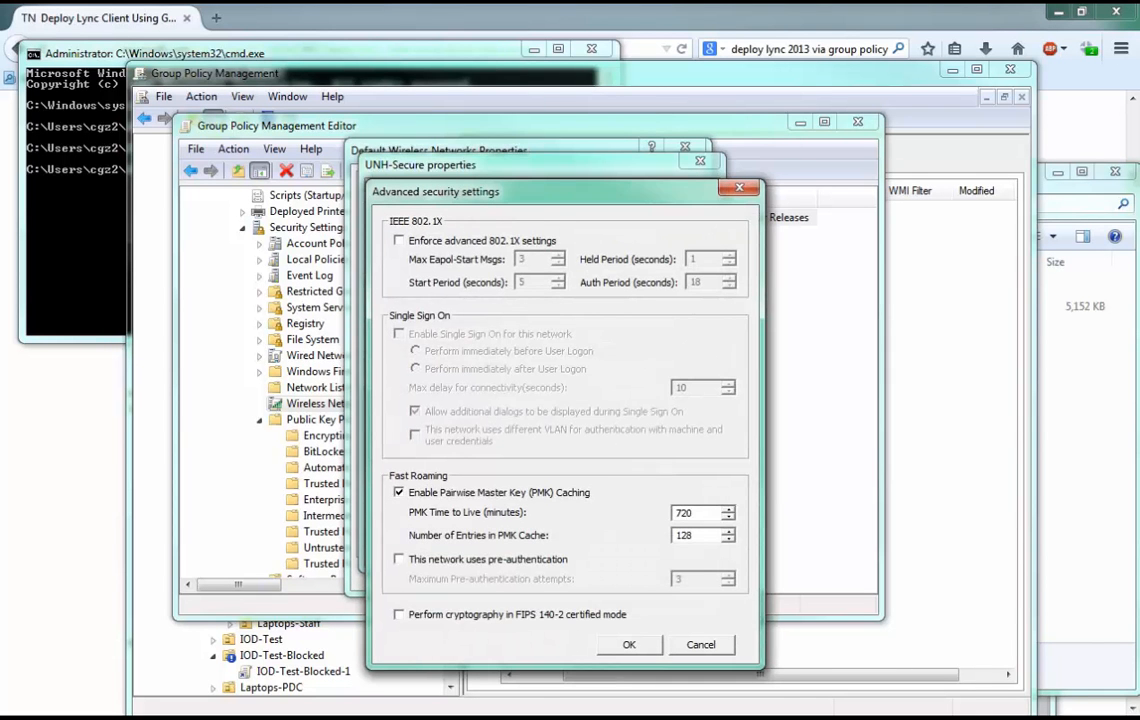
{"action": "key", "text": "Escape"}
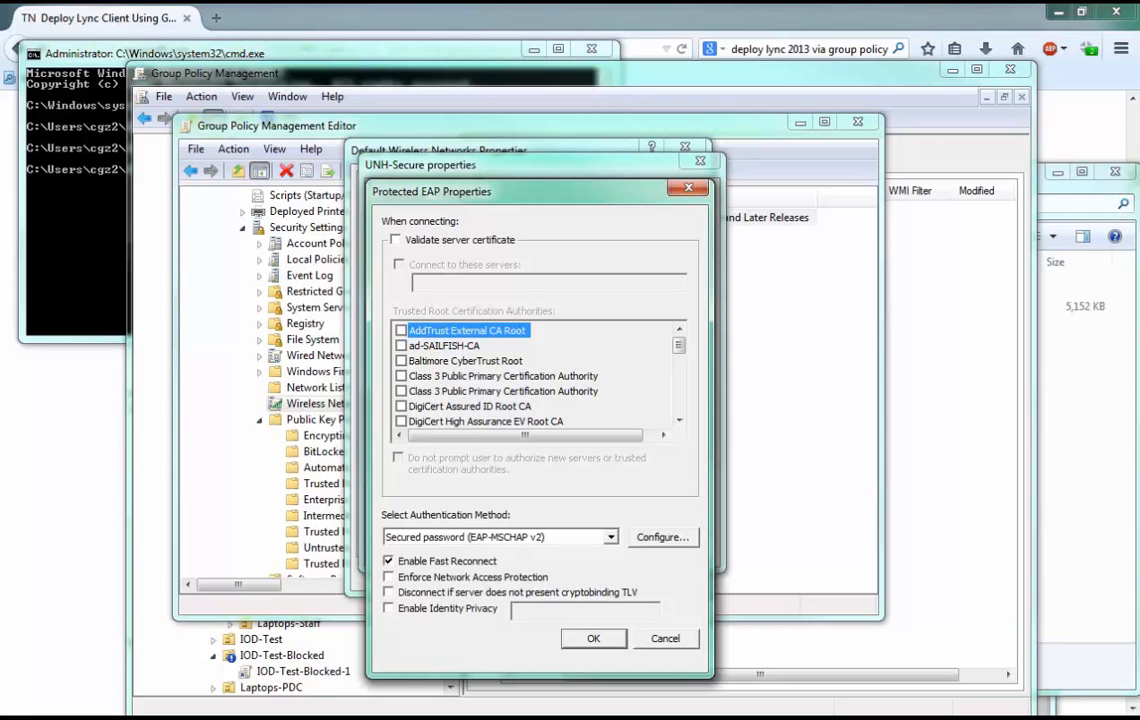
{"action": "key", "text": "Return"}
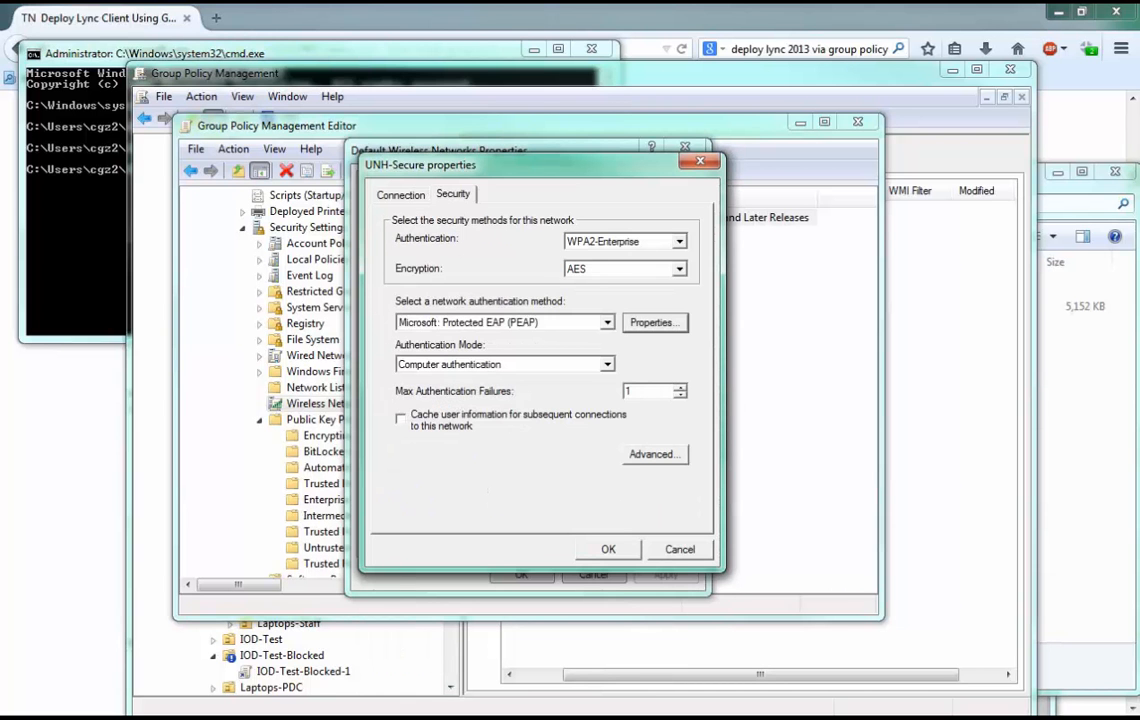
{"action": "key", "text": "Return"}
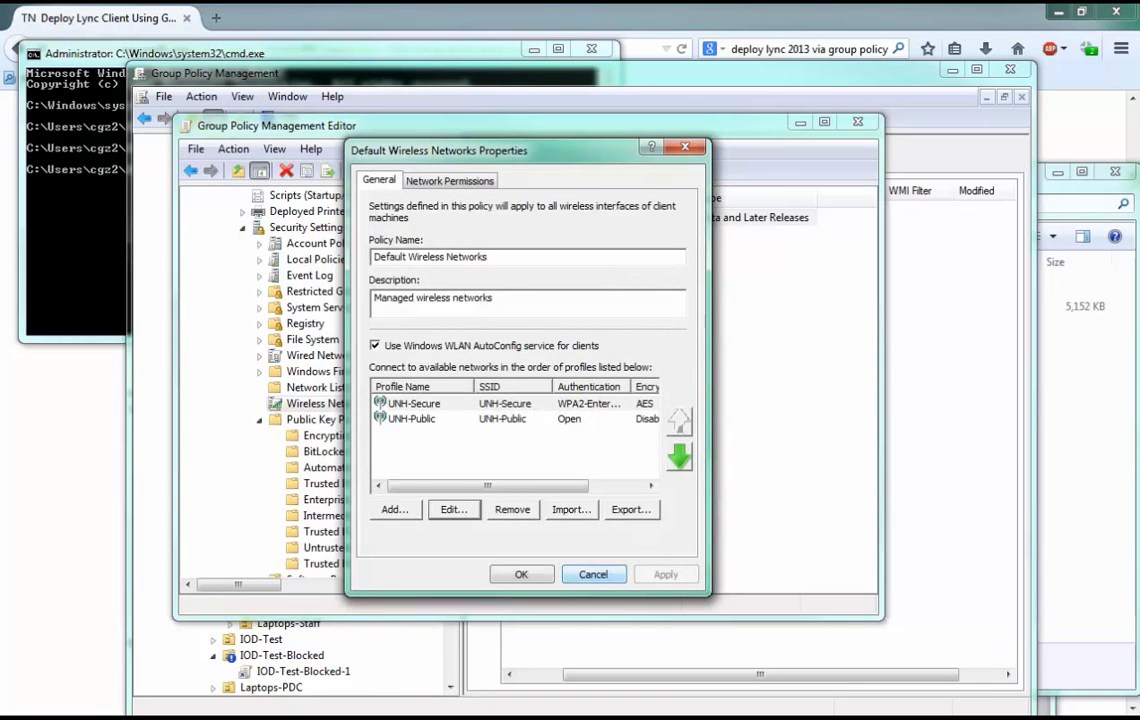
{"action": "key", "text": "Return"}
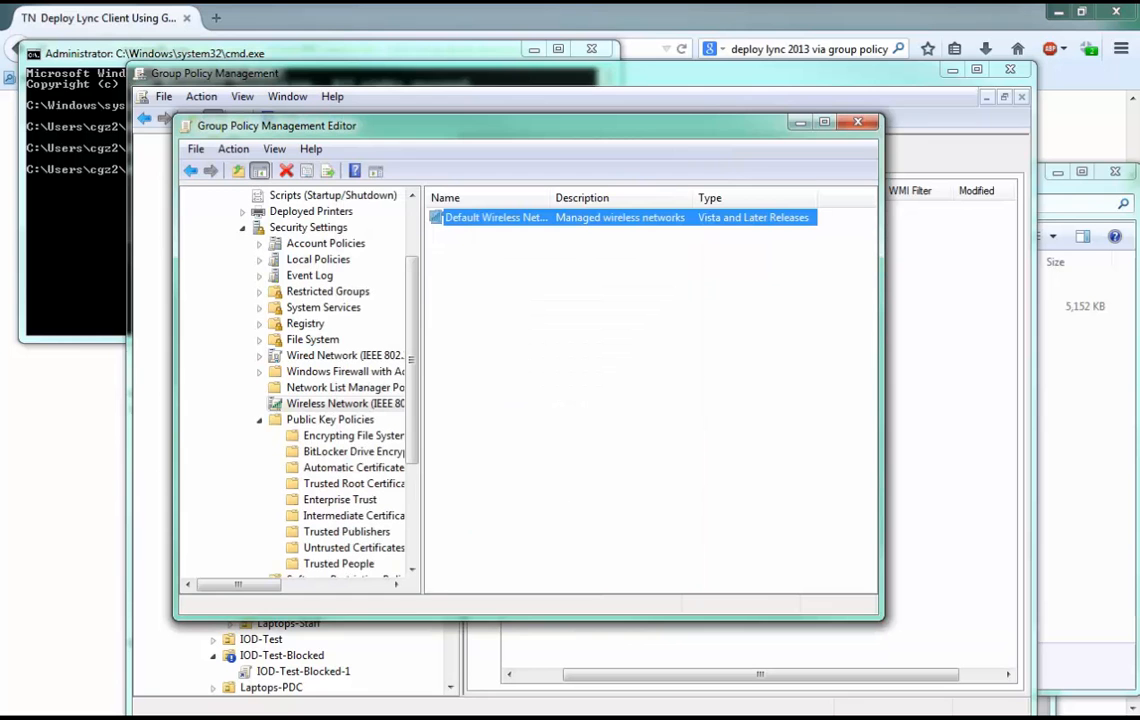
{"action": "left_click", "coordinate": [640, 360]}
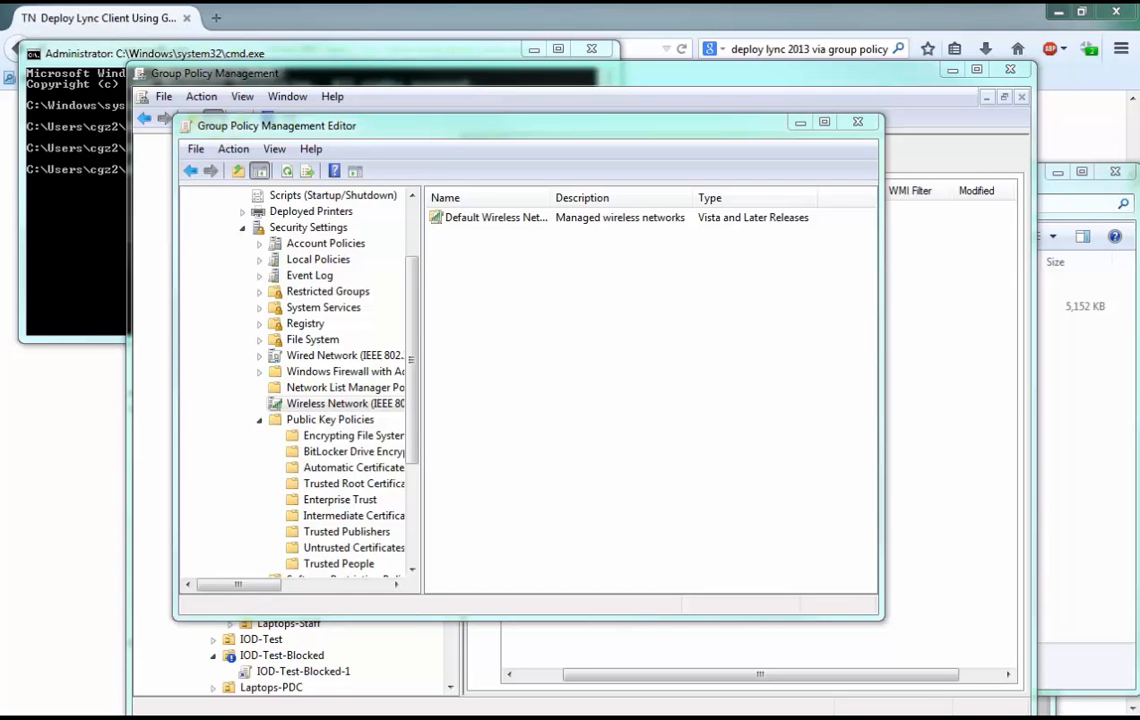
Move the wireless policy editor aside and examine the ad.unh.edu organizational units and the GPOs linked to IOD in Group Policy Management.
{"action": "scroll", "coordinate": [295, 380], "scroll_direction": "up", "scroll_amount": 2}
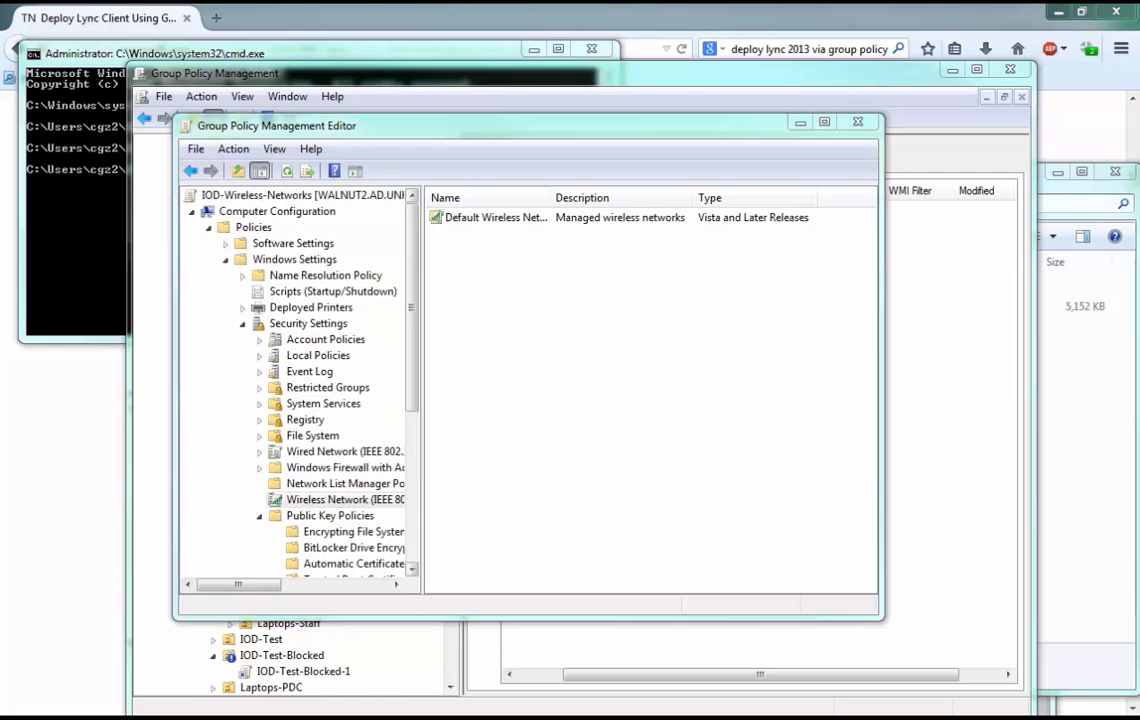
{"action": "left_click_drag", "start_coordinate": [400, 125], "coordinate": [243, 242]}
{"action": "left_click", "coordinate": [430, 74]}
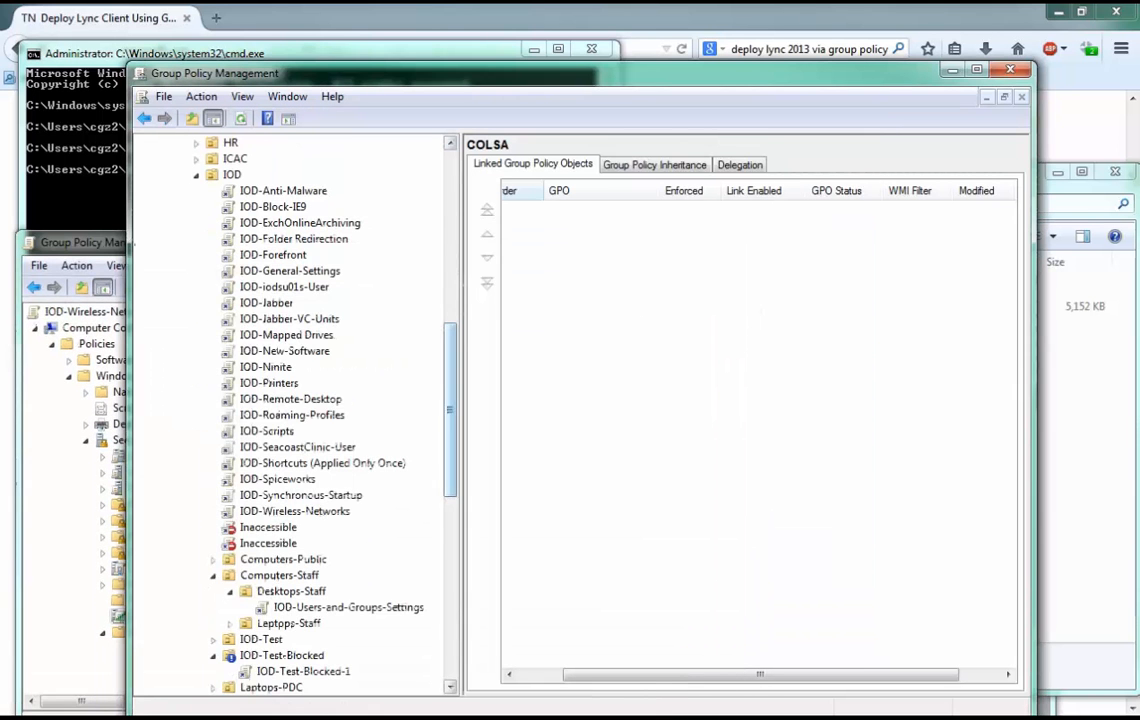
{"action": "left_click_drag", "start_coordinate": [450, 410], "coordinate": [450, 237]}
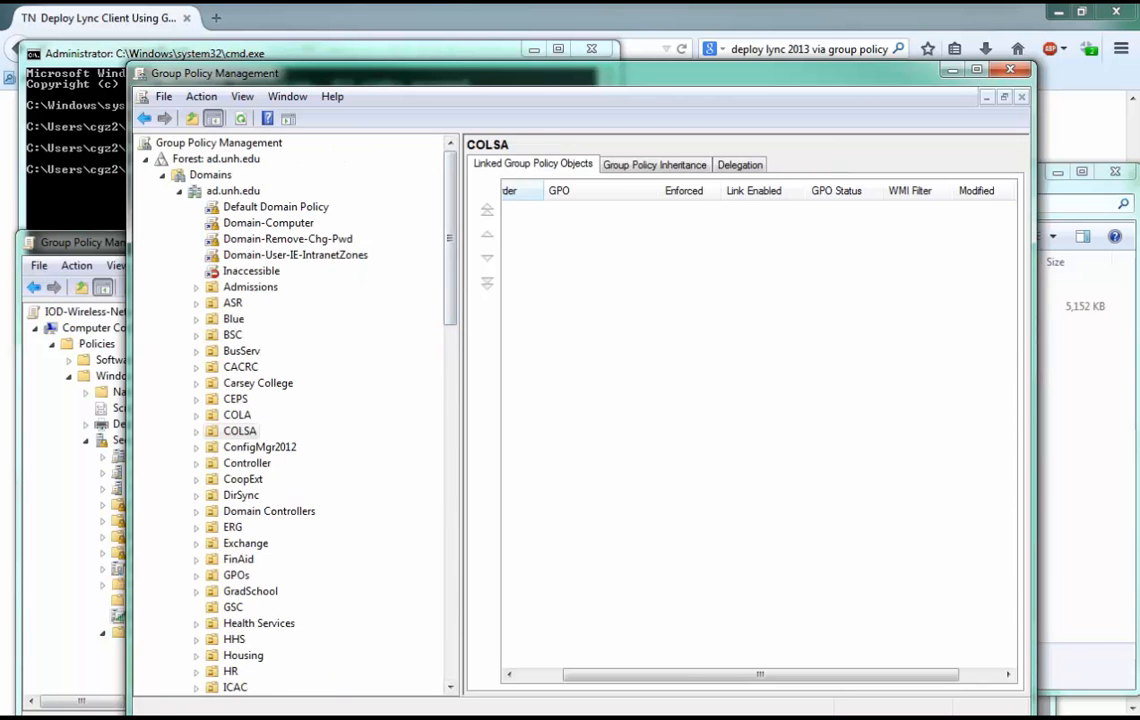
{"action": "left_click_drag", "start_coordinate": [450, 238], "coordinate": [450, 337]}
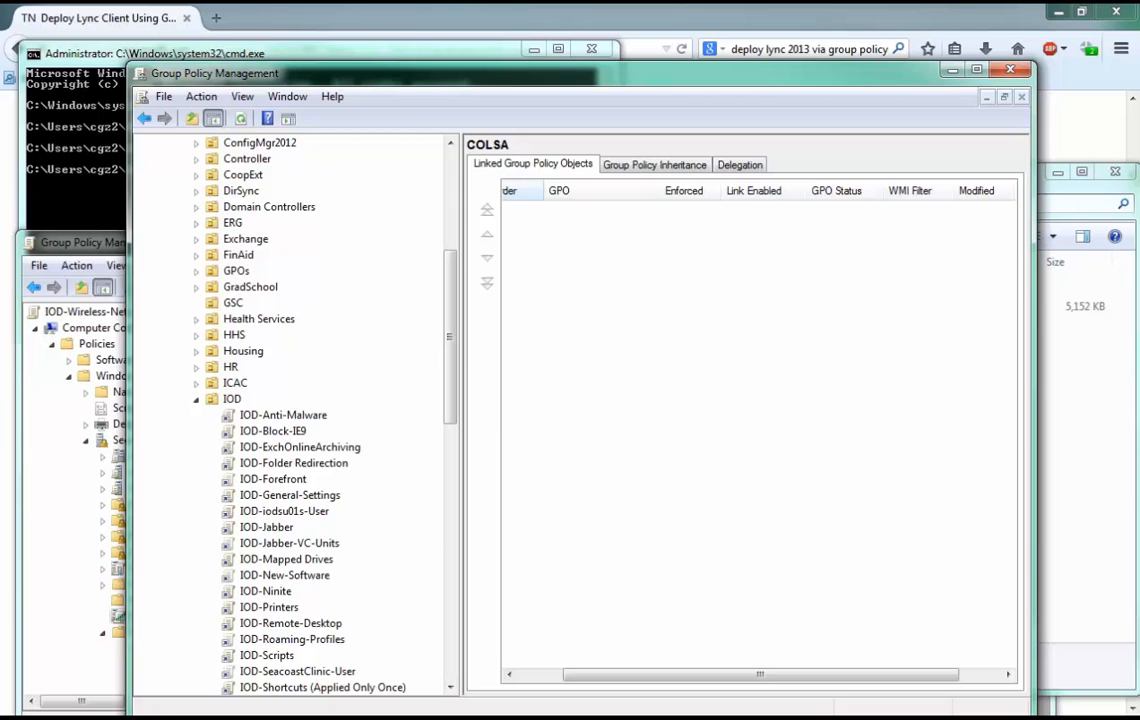
{"action": "scroll", "coordinate": [290, 415], "scroll_direction": "down", "scroll_amount": 2}
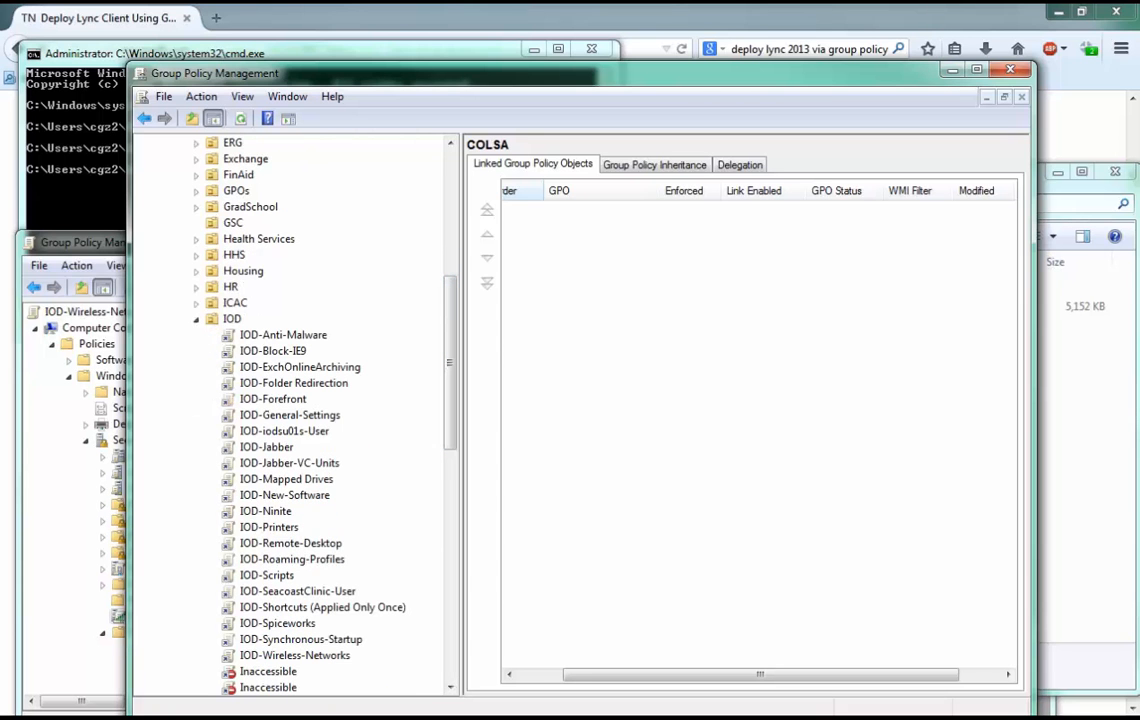
{"action": "left_click_drag", "start_coordinate": [760, 674], "coordinate": [770, 674]}
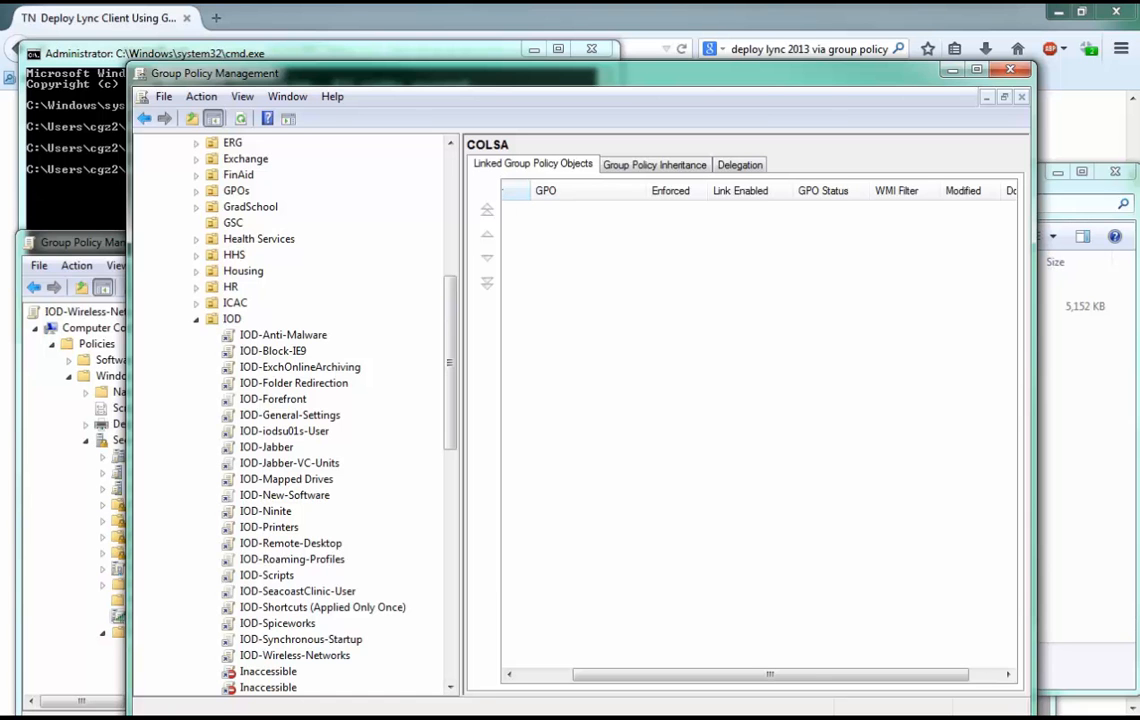
Open the IOD-Mapped Drives GPO for editing and go to its User Configuration policies.
{"action": "right_click", "coordinate": [265, 478]}
{"action": "left_click", "coordinate": [320, 487]}
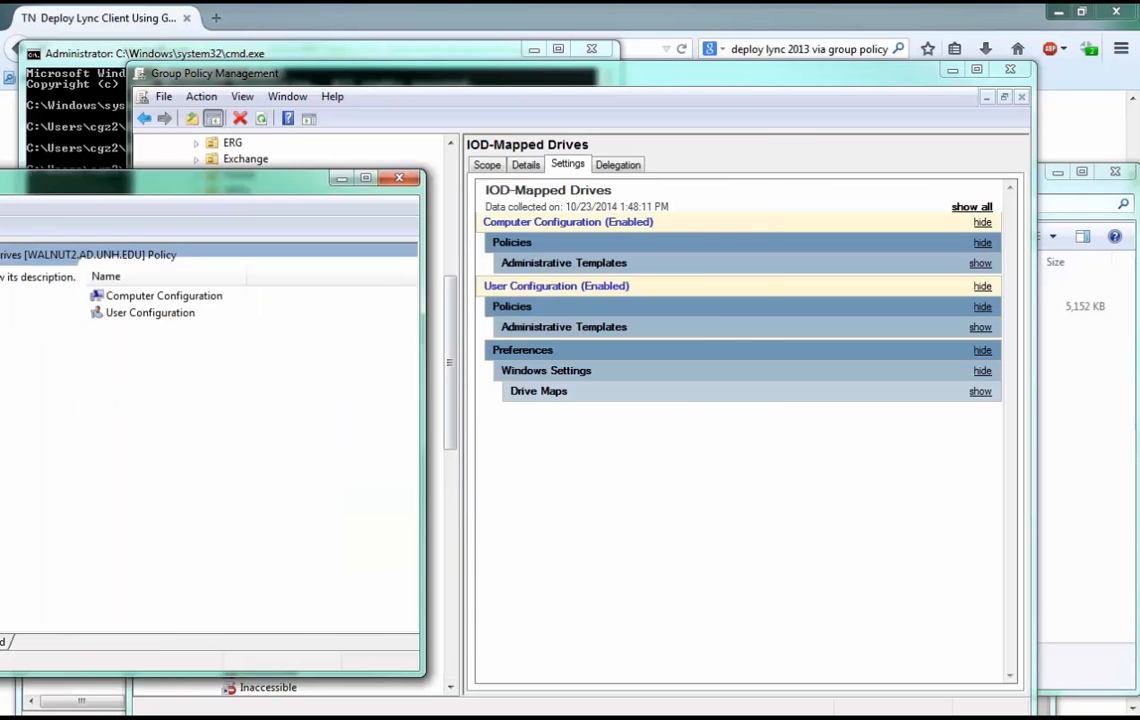
{"action": "left_click", "coordinate": [498, 270]}
{"action": "double_click", "coordinate": [484, 287]}
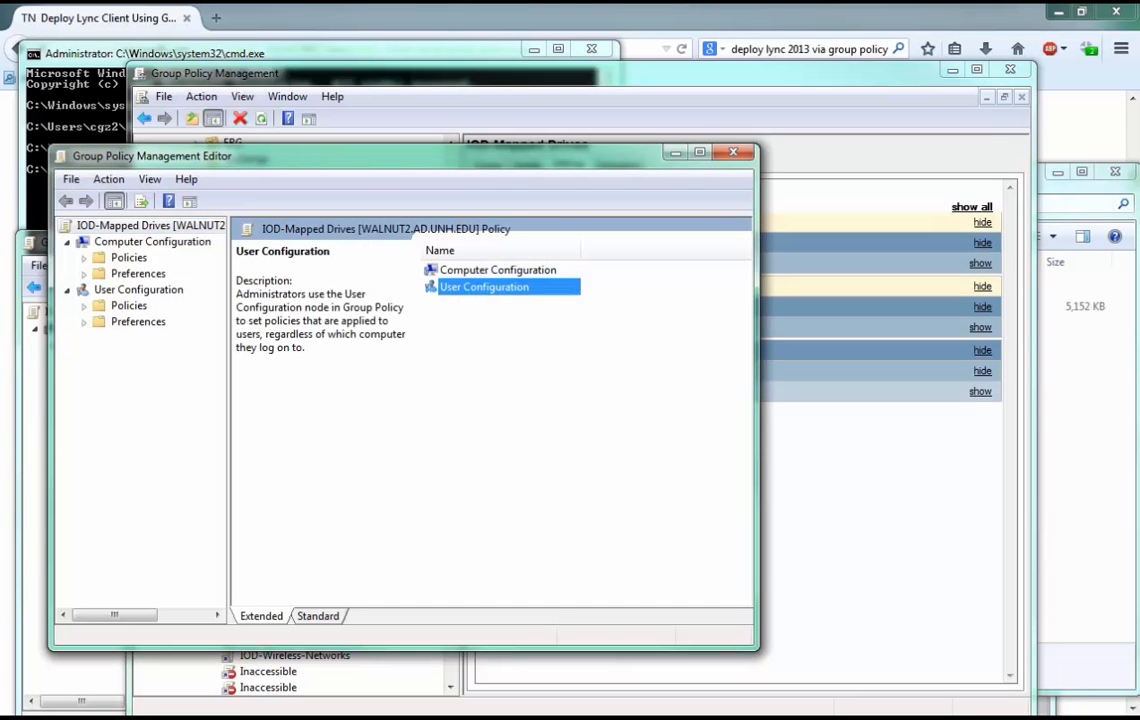
{"action": "double_click", "coordinate": [457, 270]}
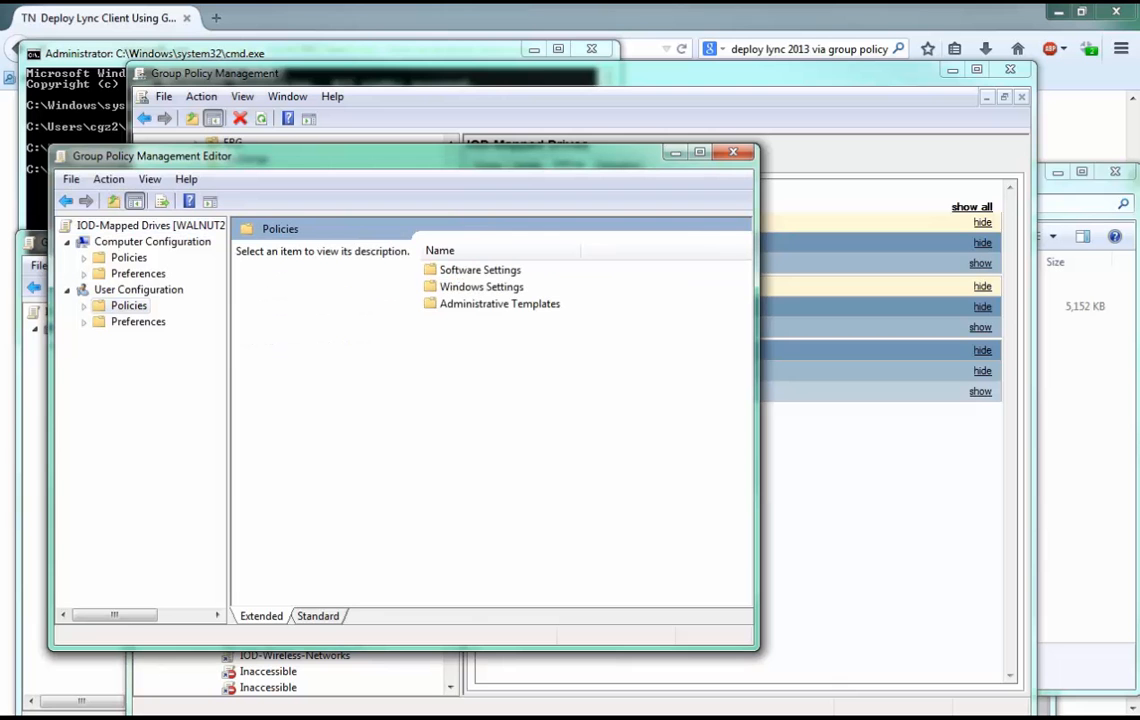
Expand the user policies and preferences, and open Drive Maps under the Windows Settings preferences.
{"action": "left_click", "coordinate": [84, 306]}
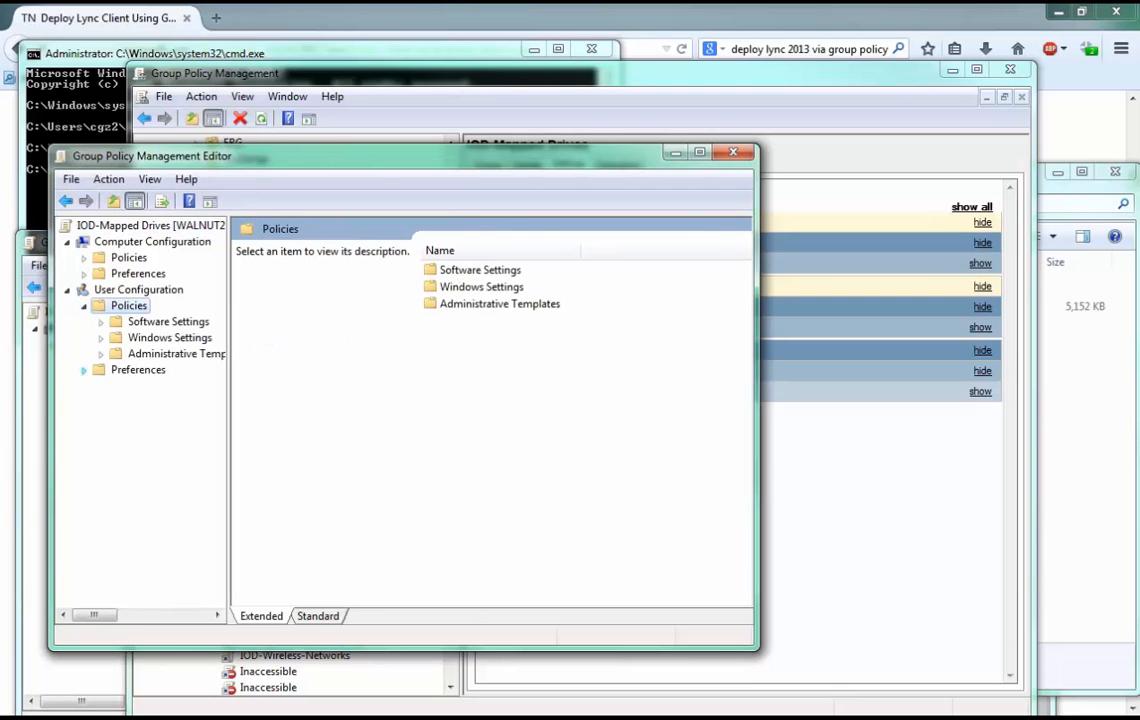
{"action": "left_click", "coordinate": [84, 370]}
{"action": "left_click", "coordinate": [101, 338]}
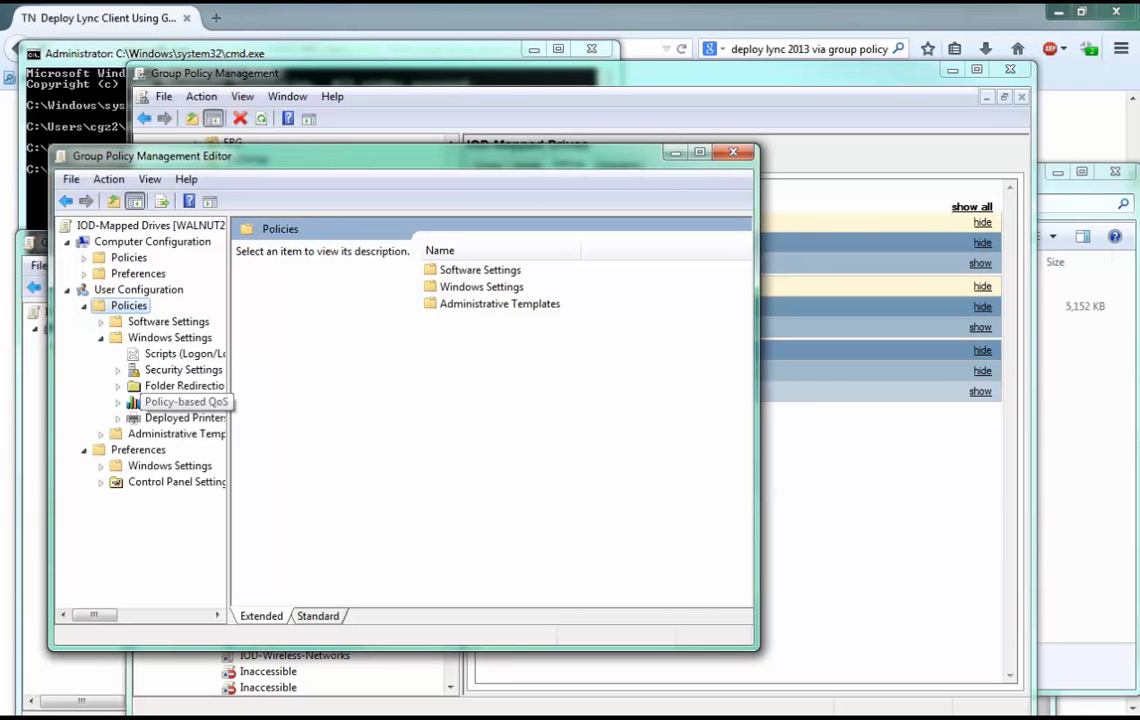
{"action": "left_click", "coordinate": [101, 482]}
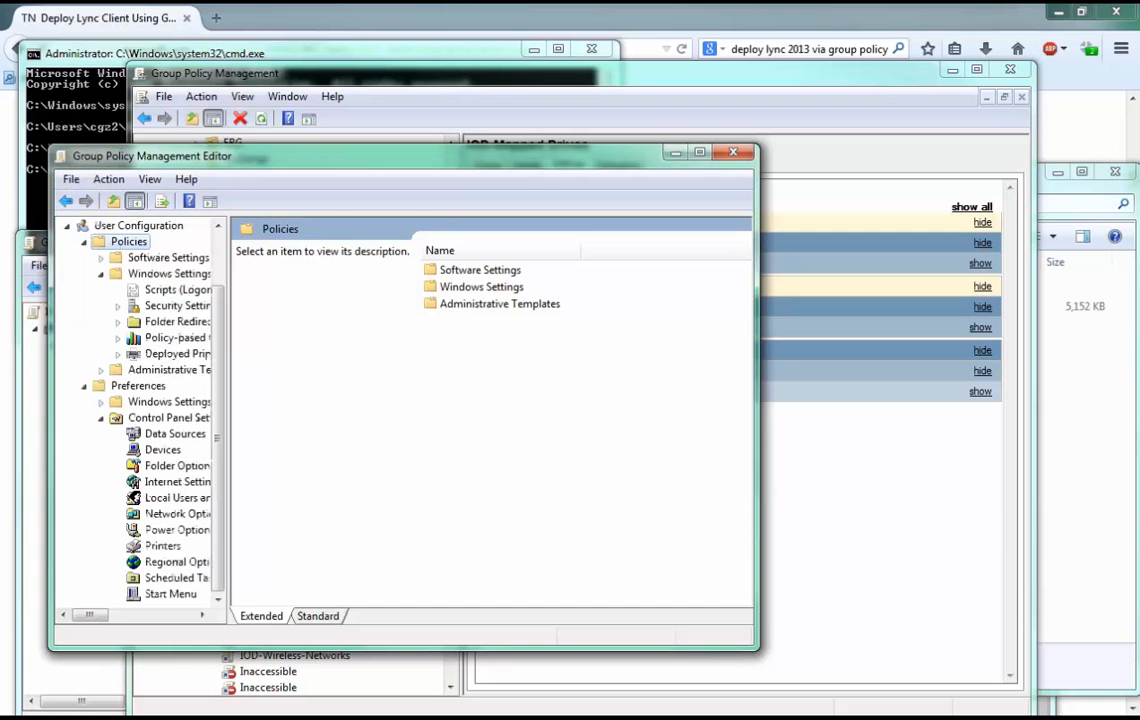
{"action": "left_click", "coordinate": [101, 401]}
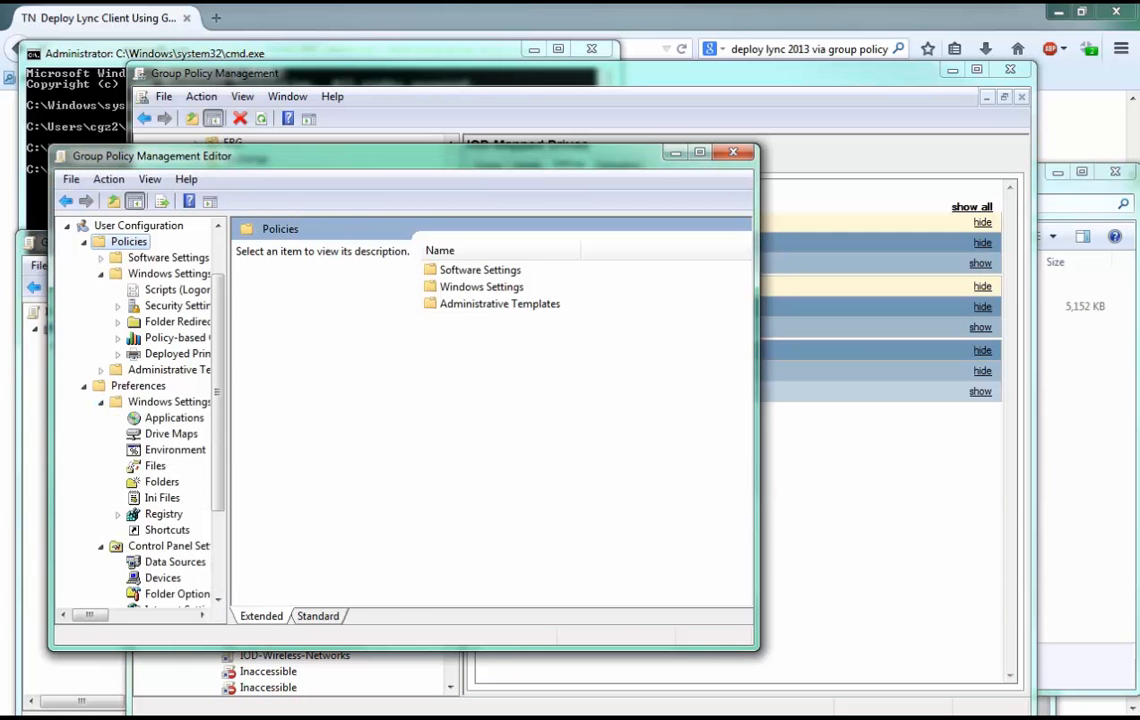
{"action": "left_click", "coordinate": [171, 434]}
Show the option for creating a new mapped drive, dismiss it, and close the IOD-Mapped Drives editor.
{"action": "right_click", "coordinate": [481, 416]}
{"action": "mouse_move", "coordinate": [530, 426]}
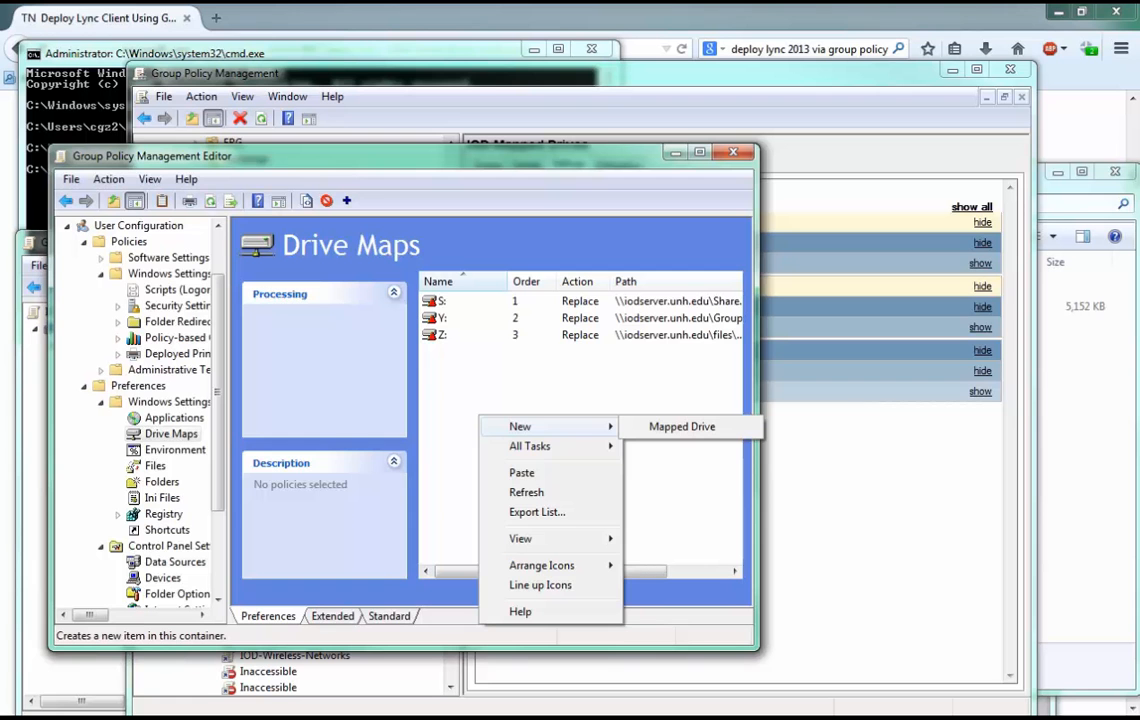
{"action": "left_click", "coordinate": [560, 385]}
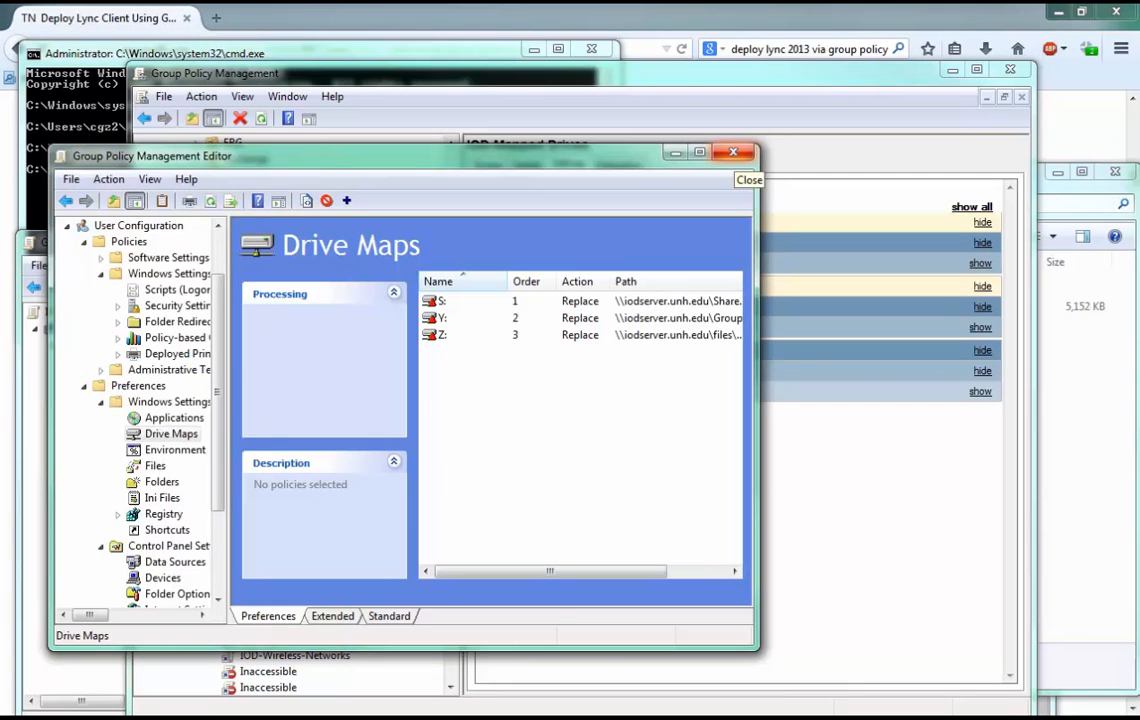
{"action": "left_click", "coordinate": [733, 152]}
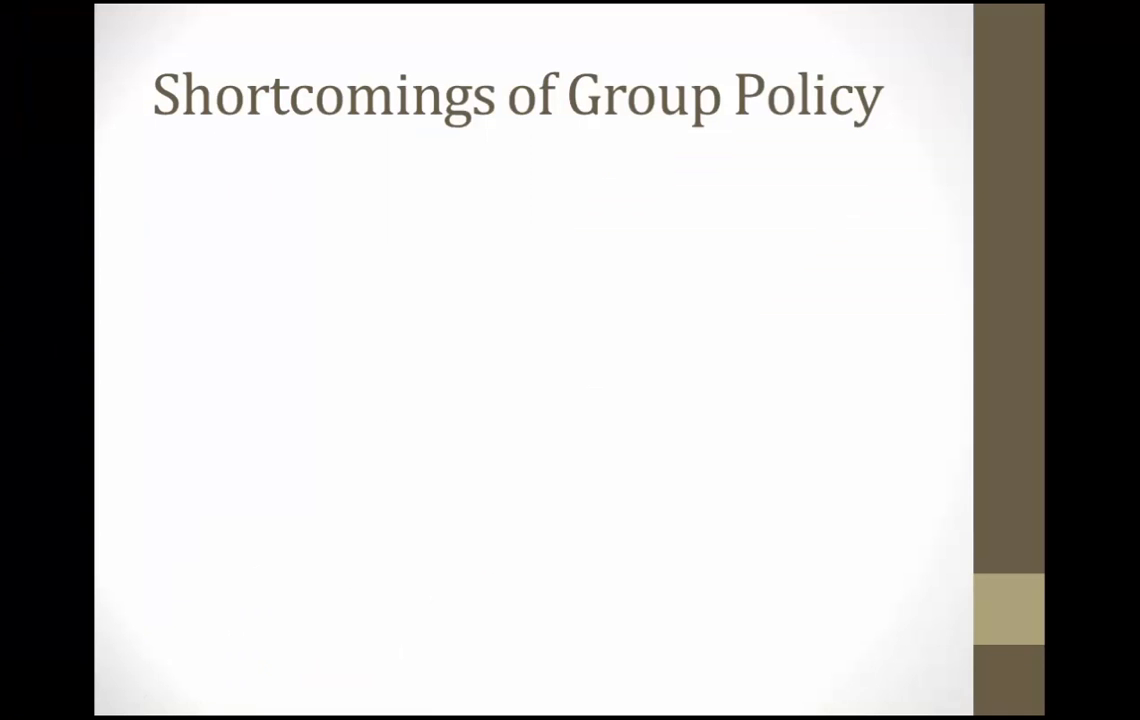
{"action": "key", "text": "Right"}
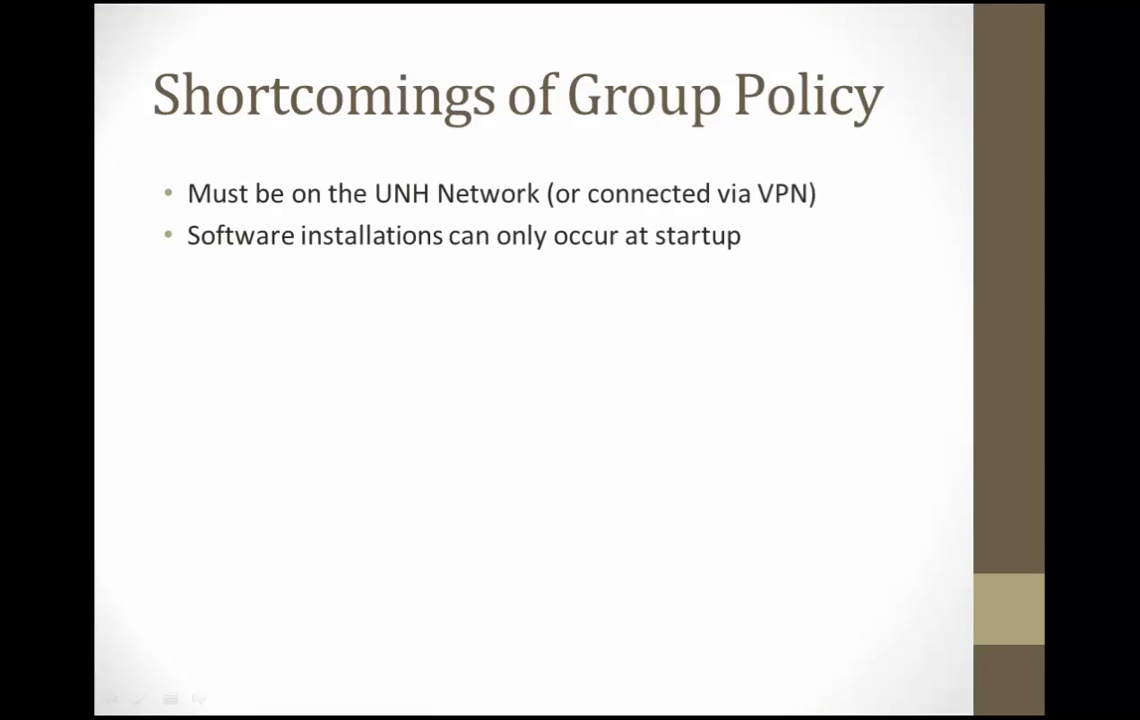
{"action": "key", "text": "Right"}
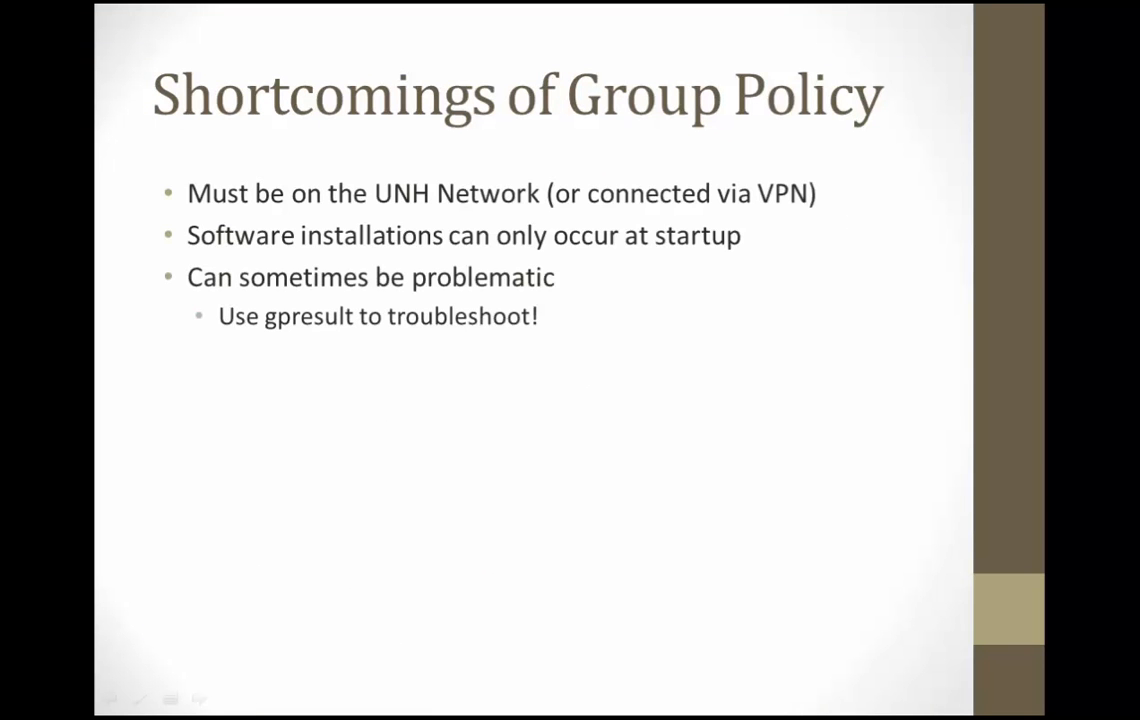